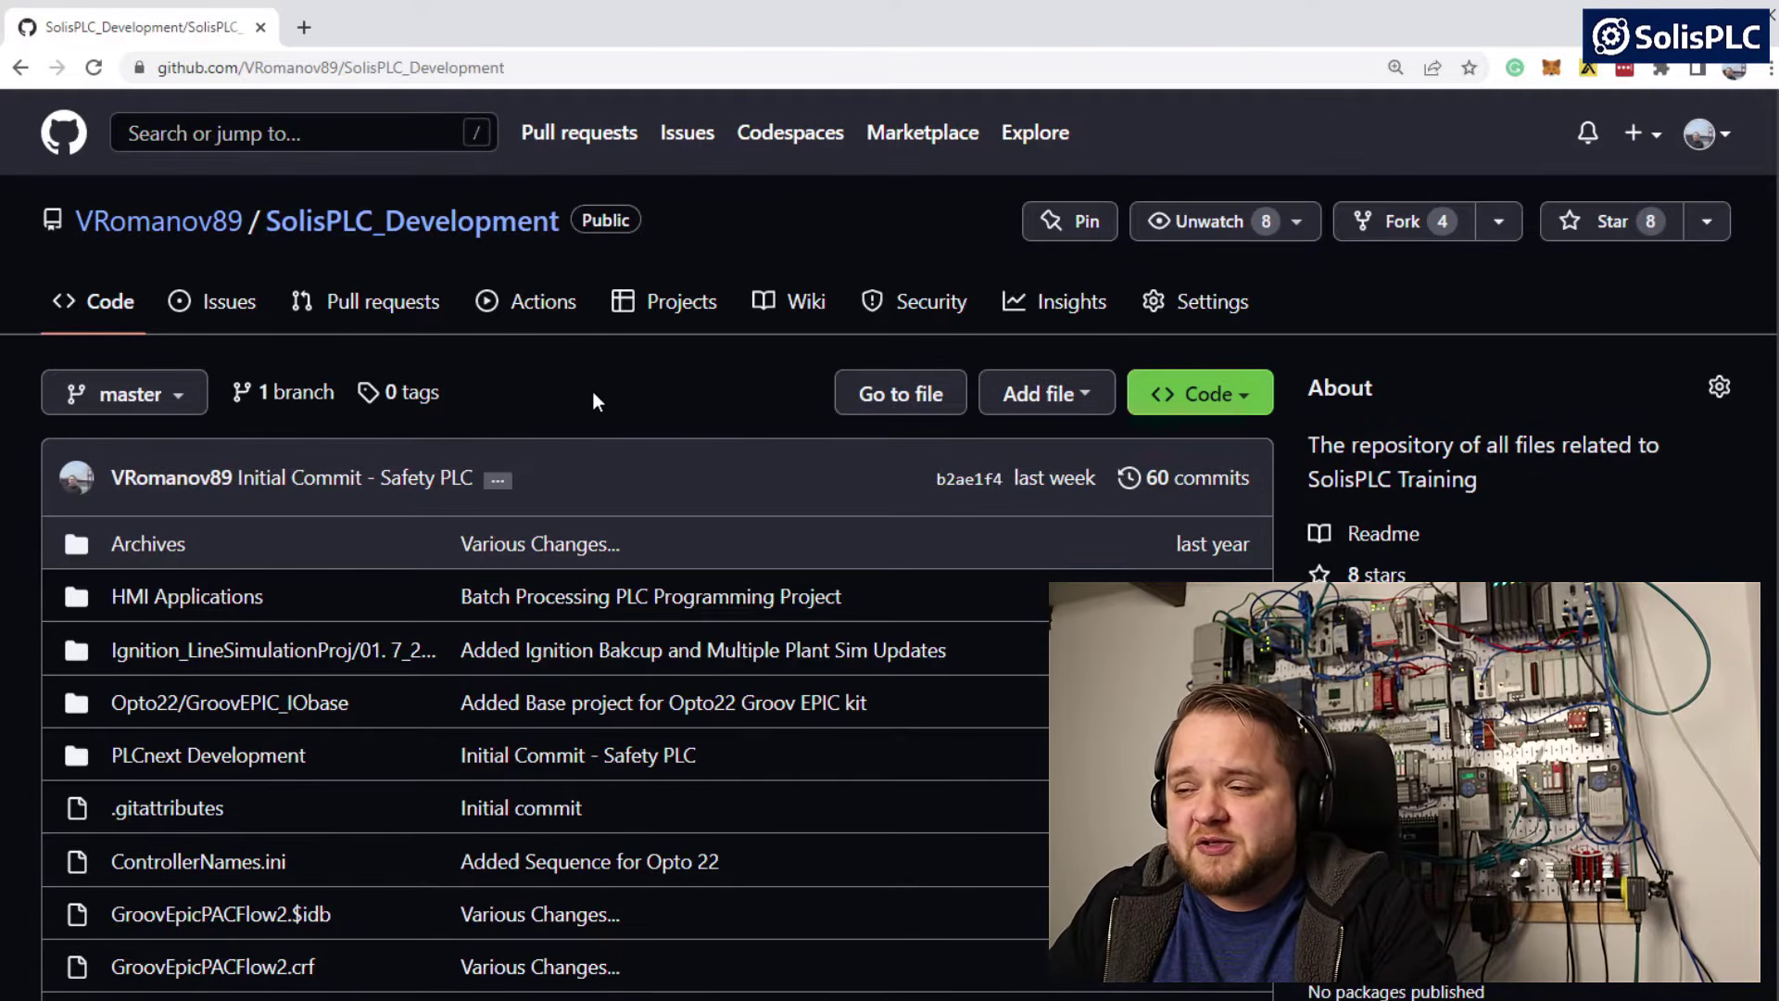
Find SolisPLC_Vlad_CGL1.ACD in the SolisPLC_Development repository's file list and download it under its own name
scroll(592, 389, "down", 3)
scroll(594, 404, "down", 6)
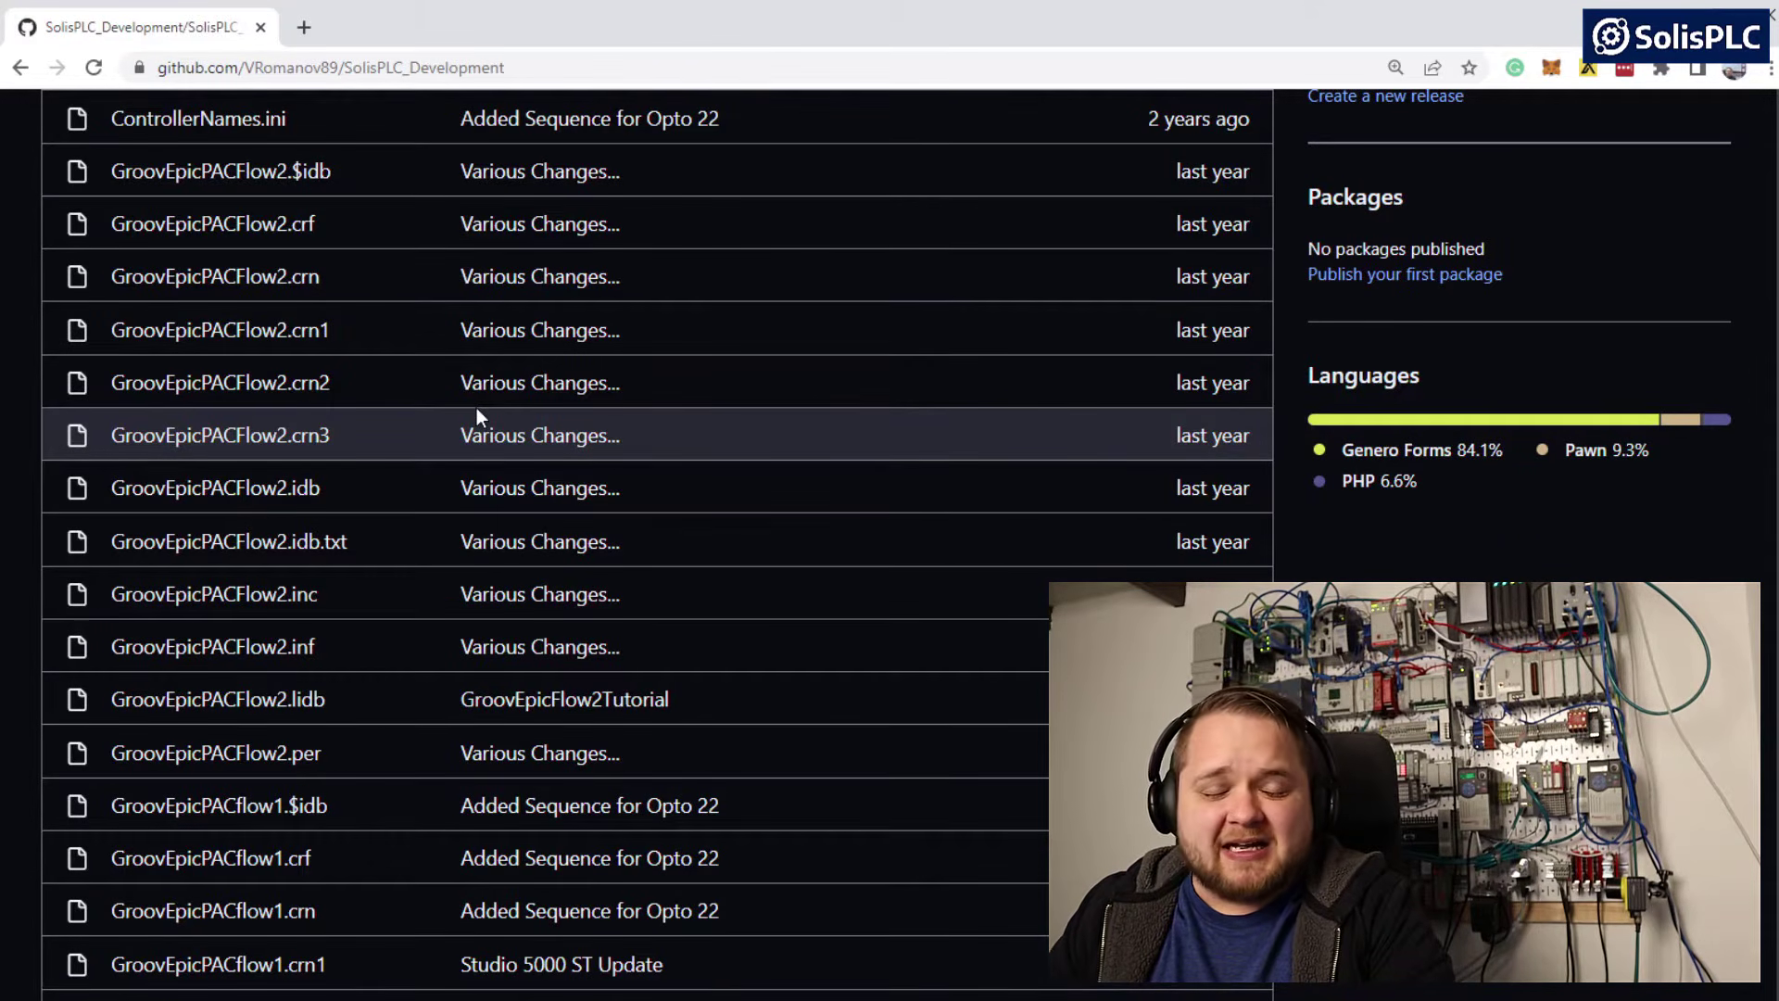
scroll(515, 443, "down", 12)
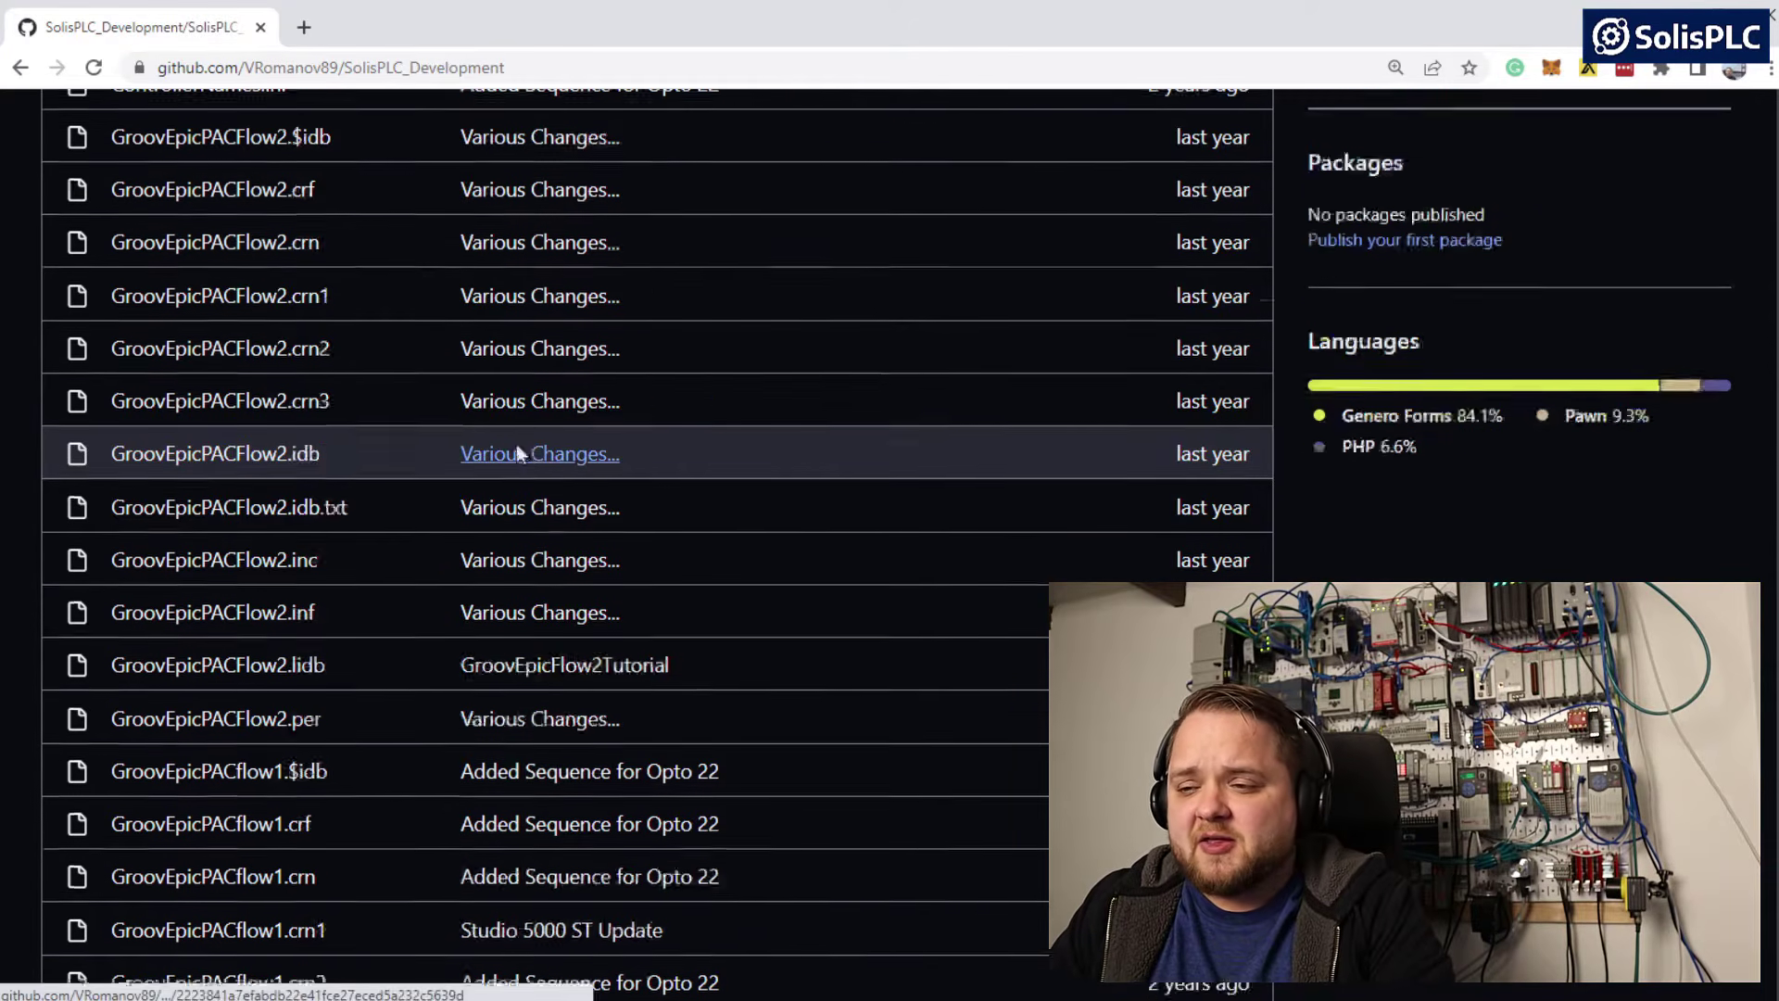
scroll(489, 473, "down", 16)
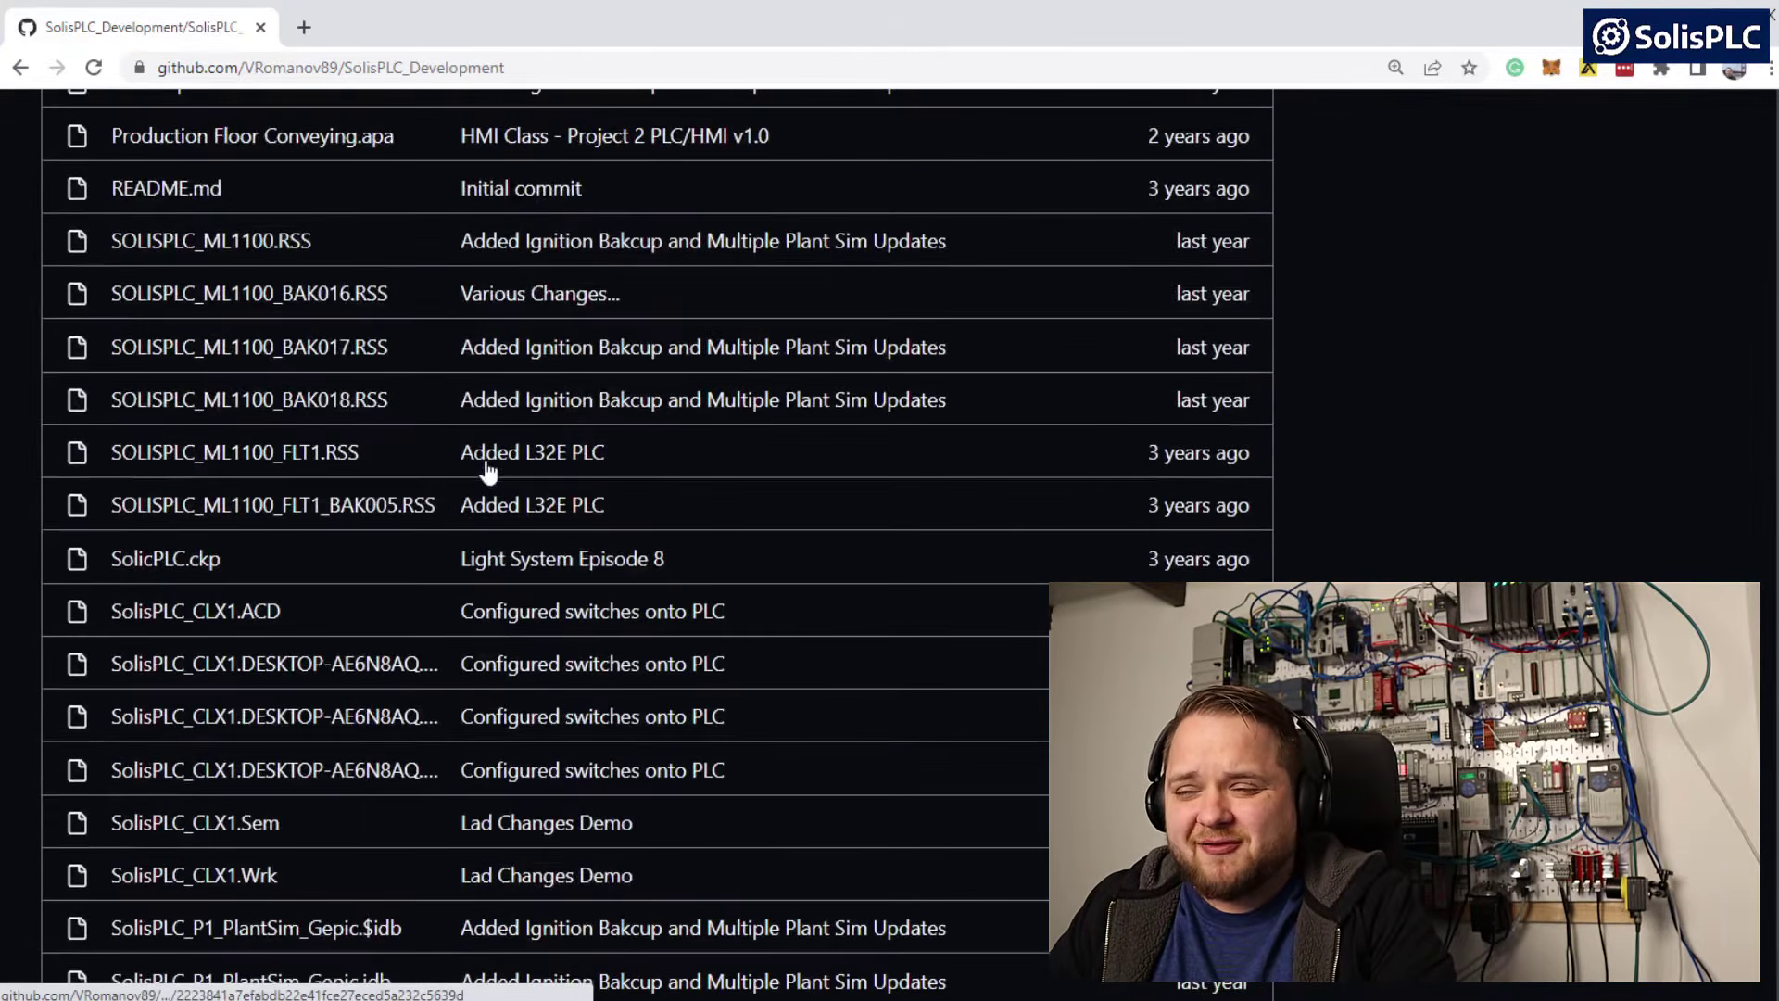
scroll(489, 473, "down", 1)
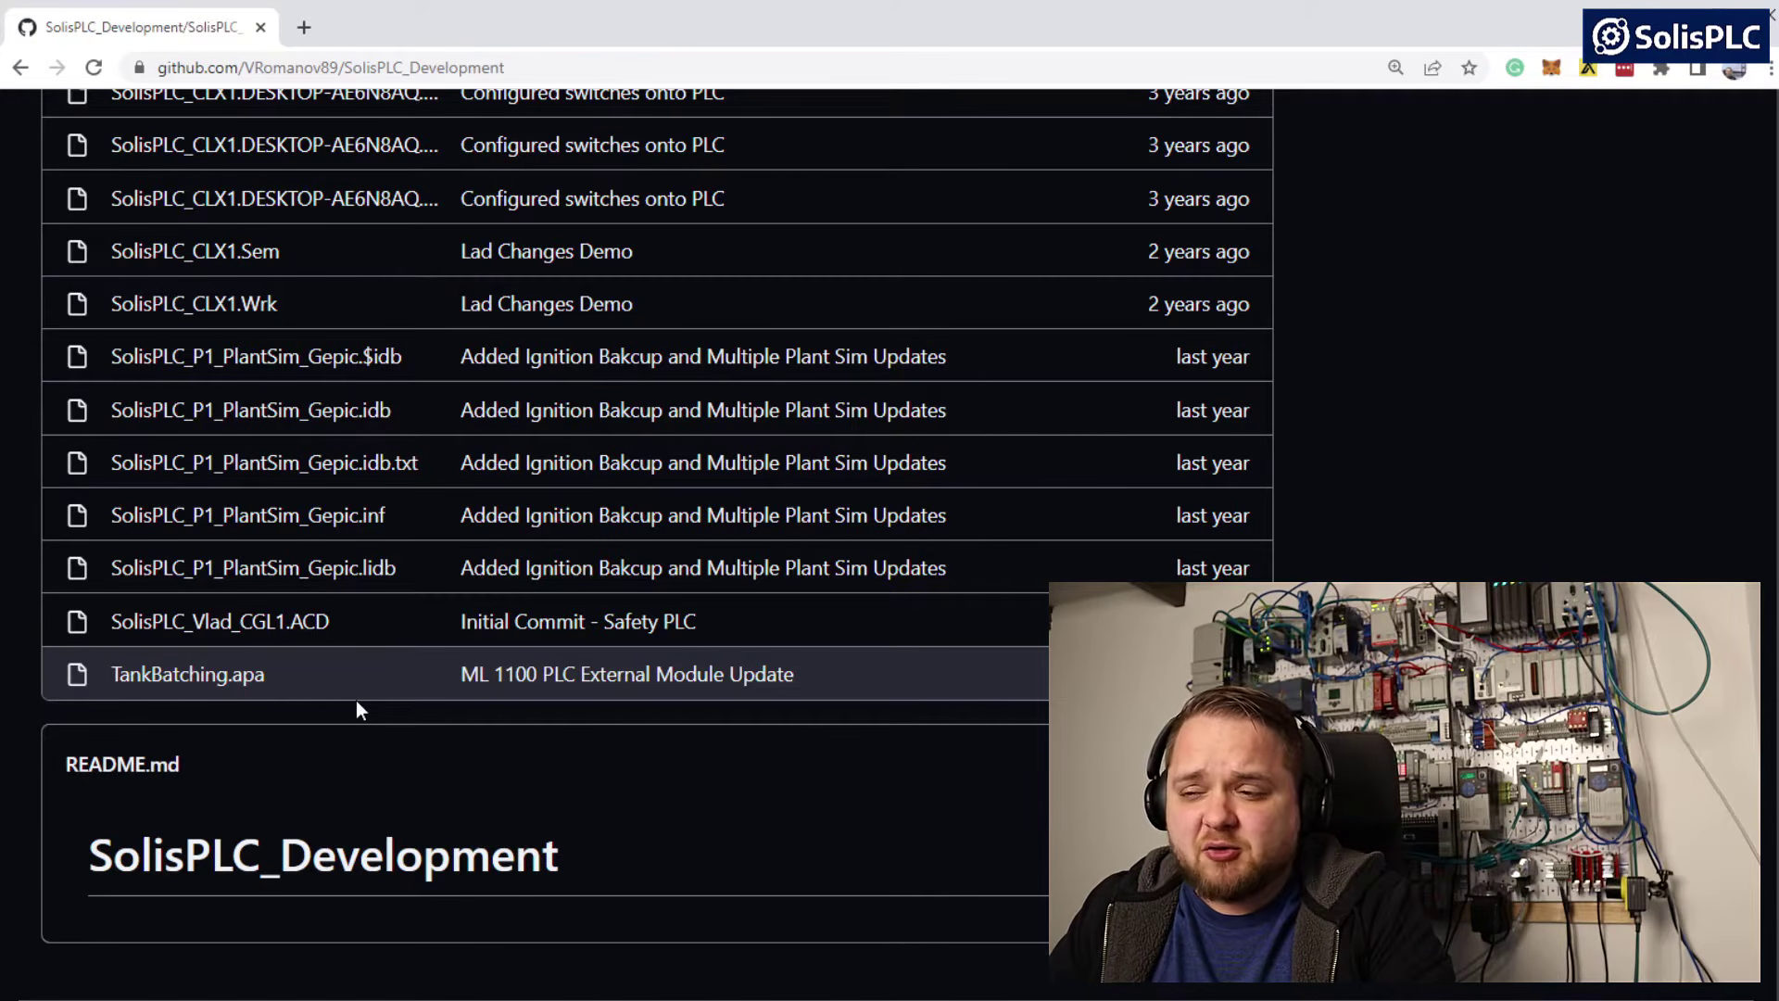
left_click(295, 630)
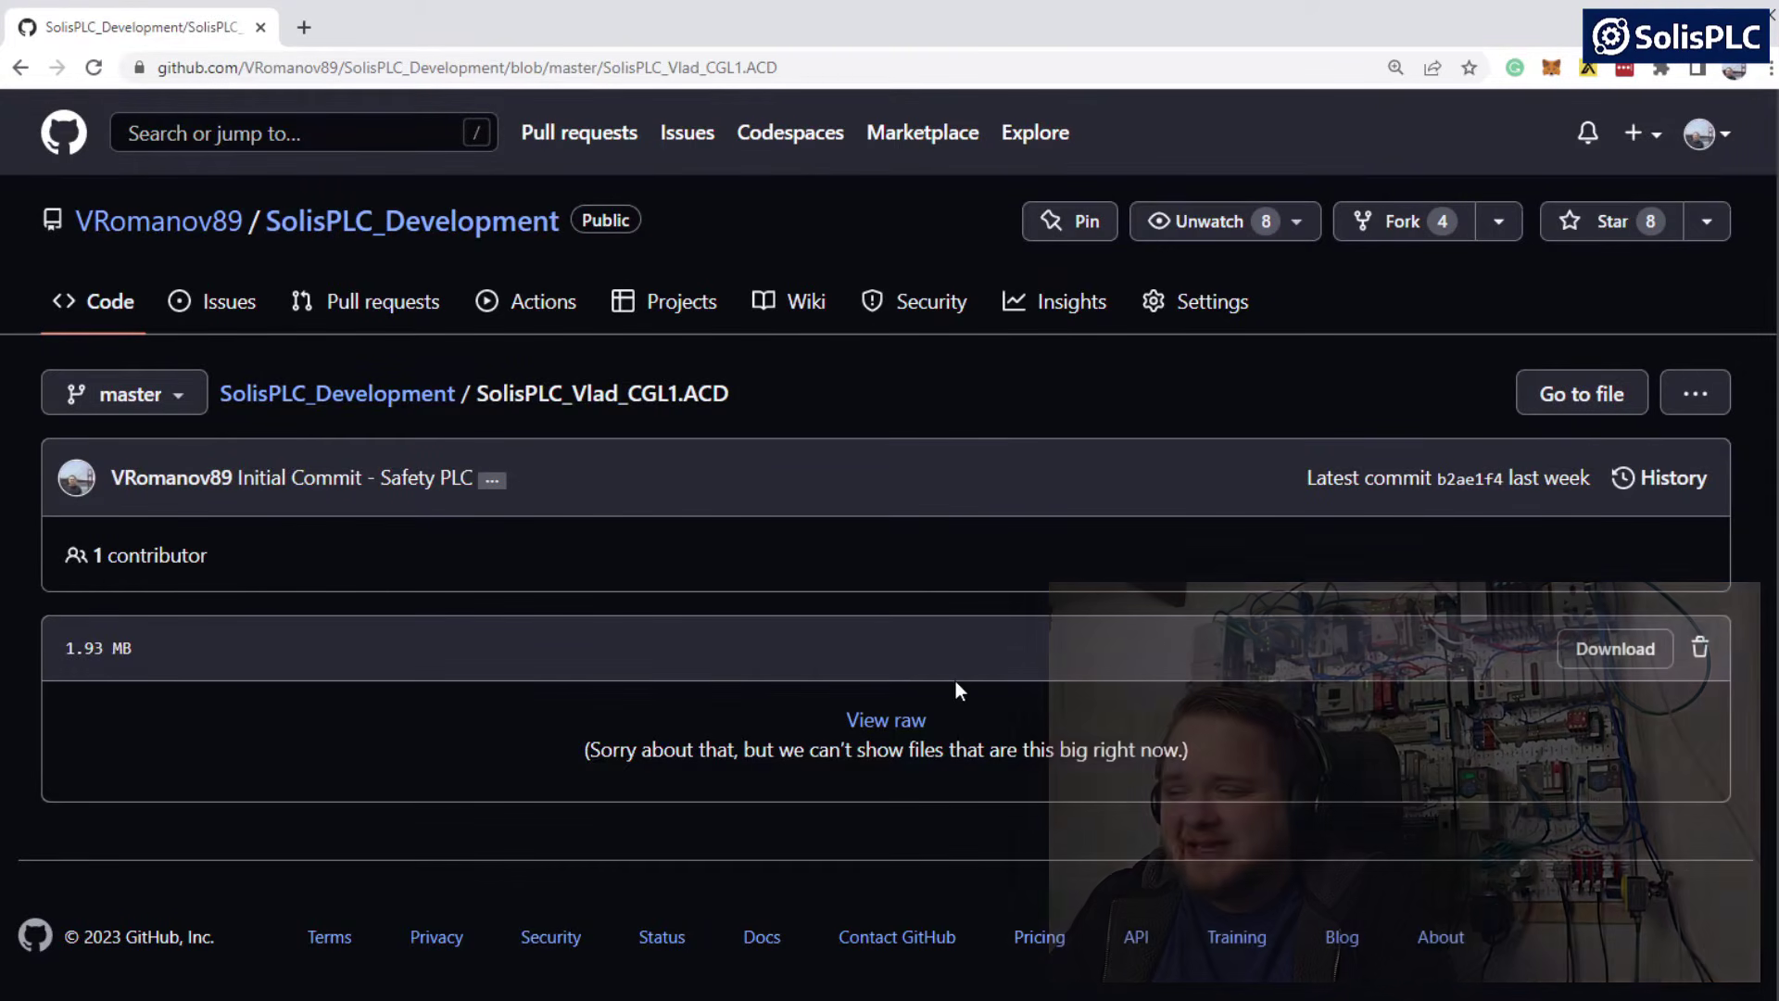
left_click(1618, 656)
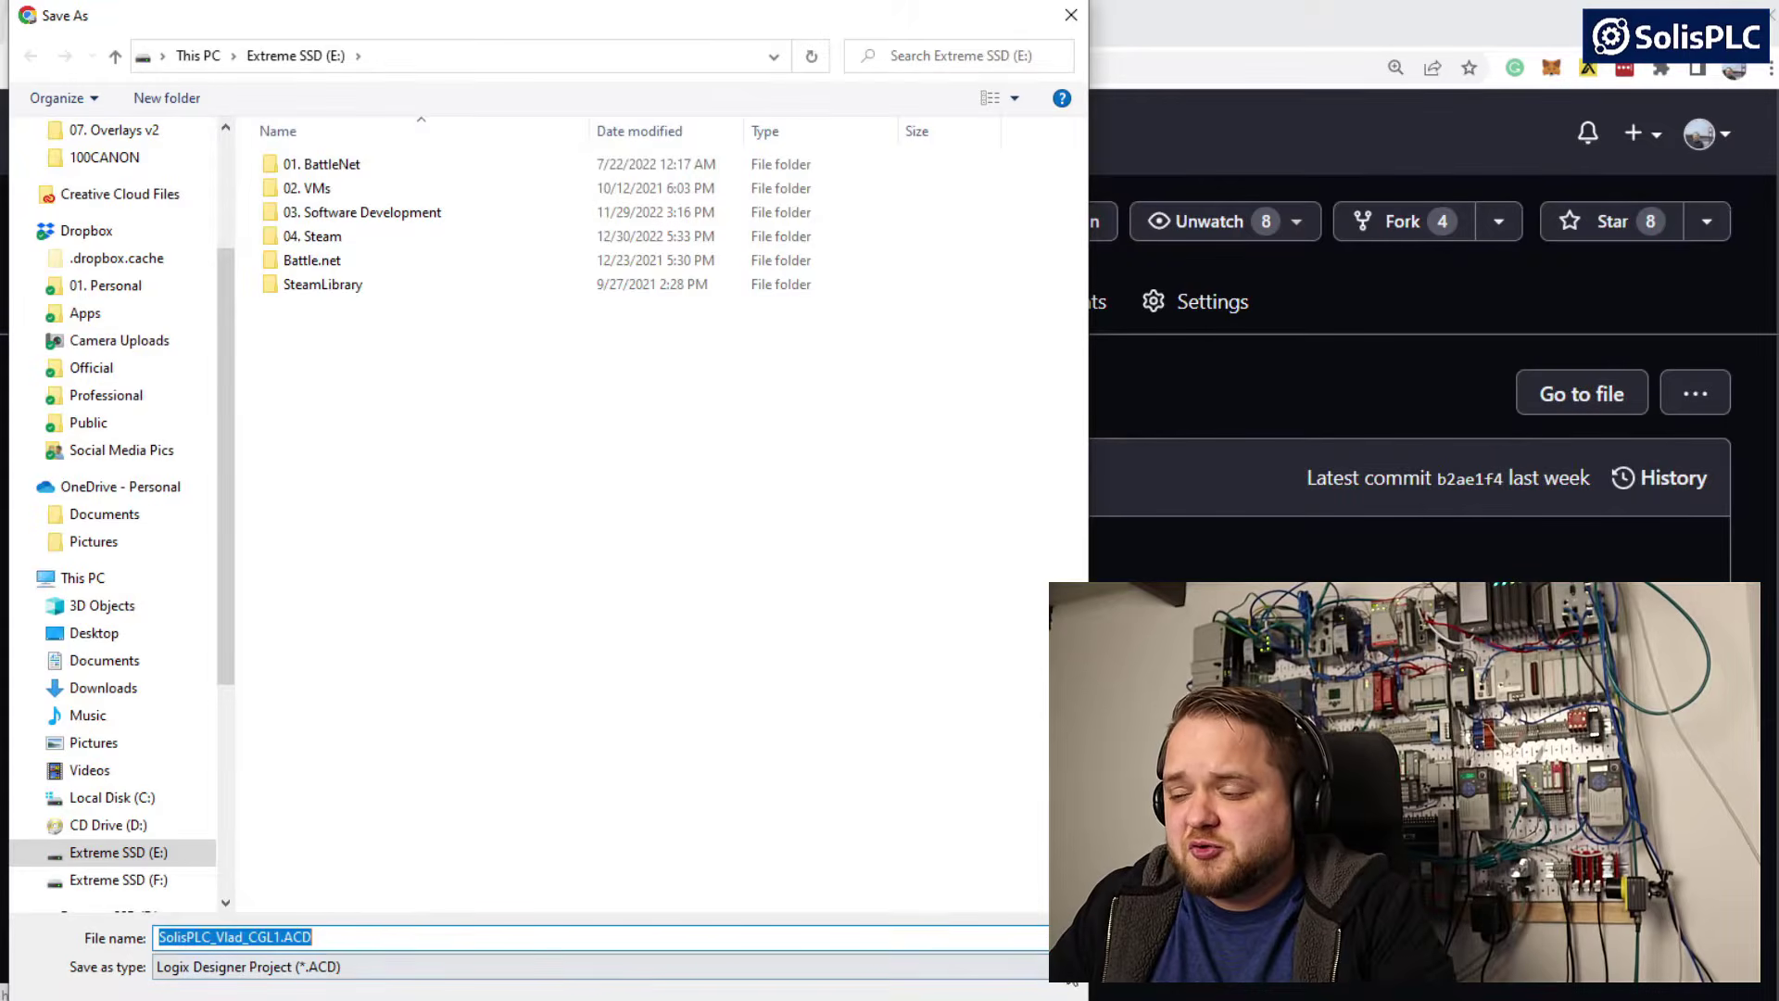
key("Return")
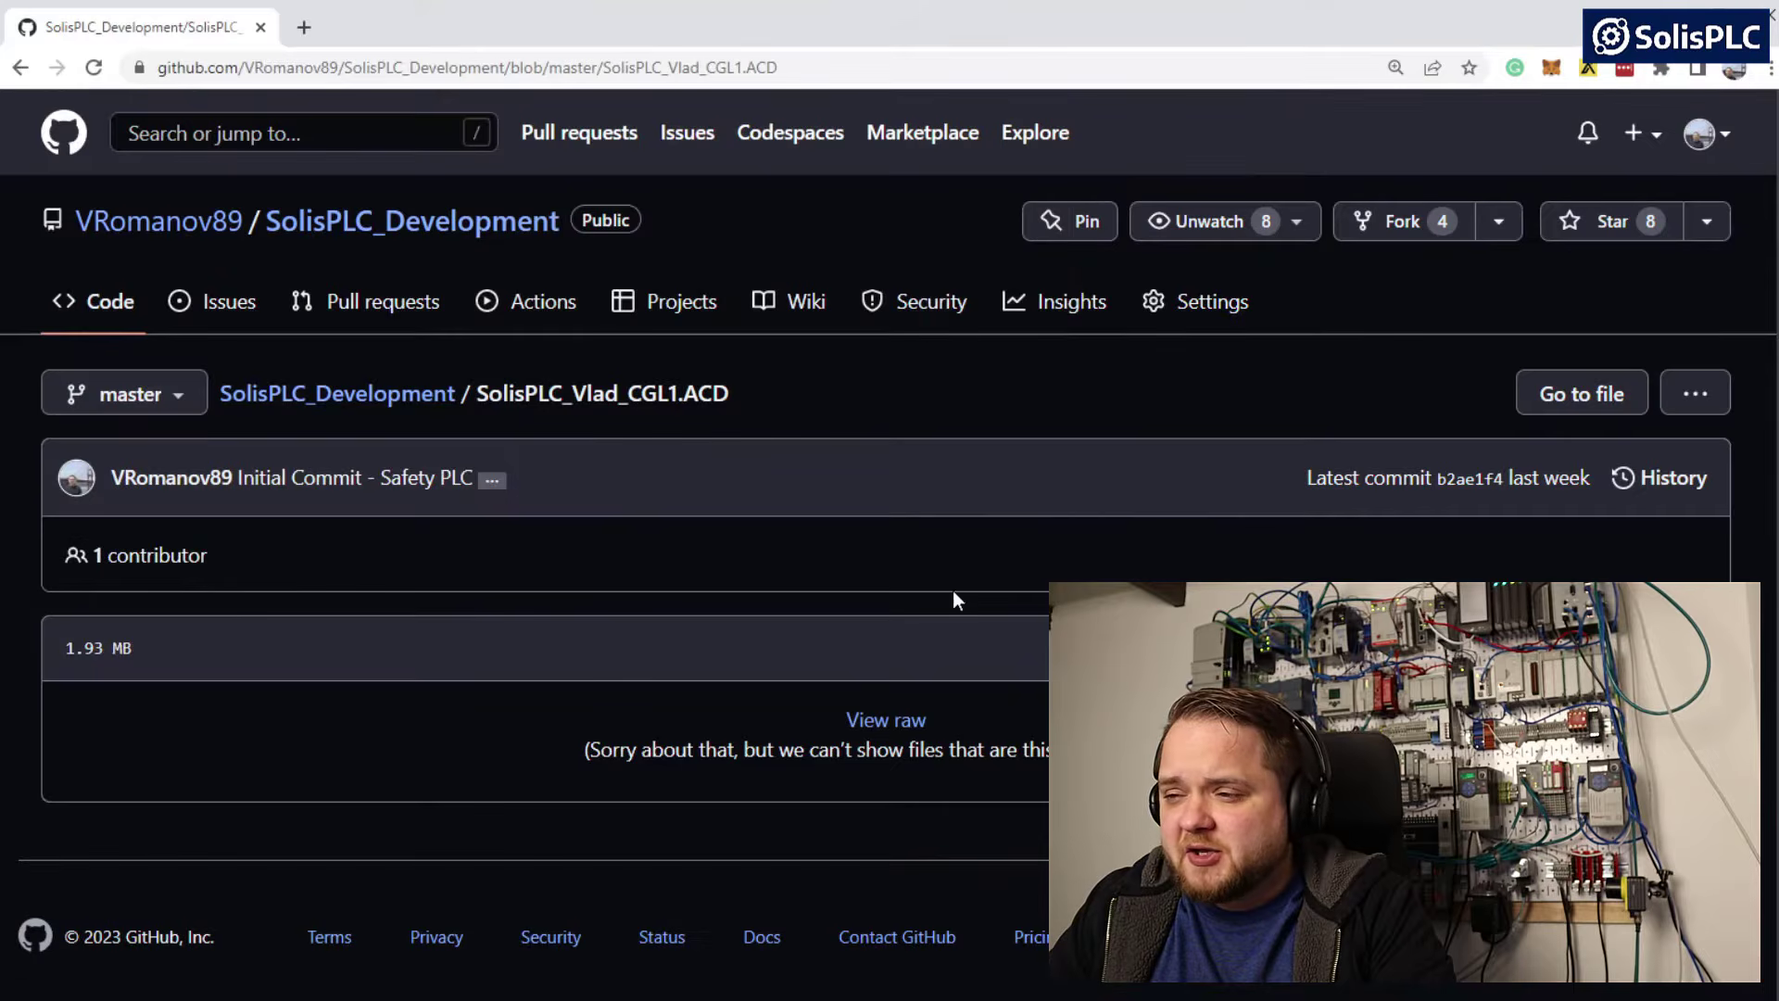
Switch to Factory IO and create a new empty scene
left_click(1655, 489)
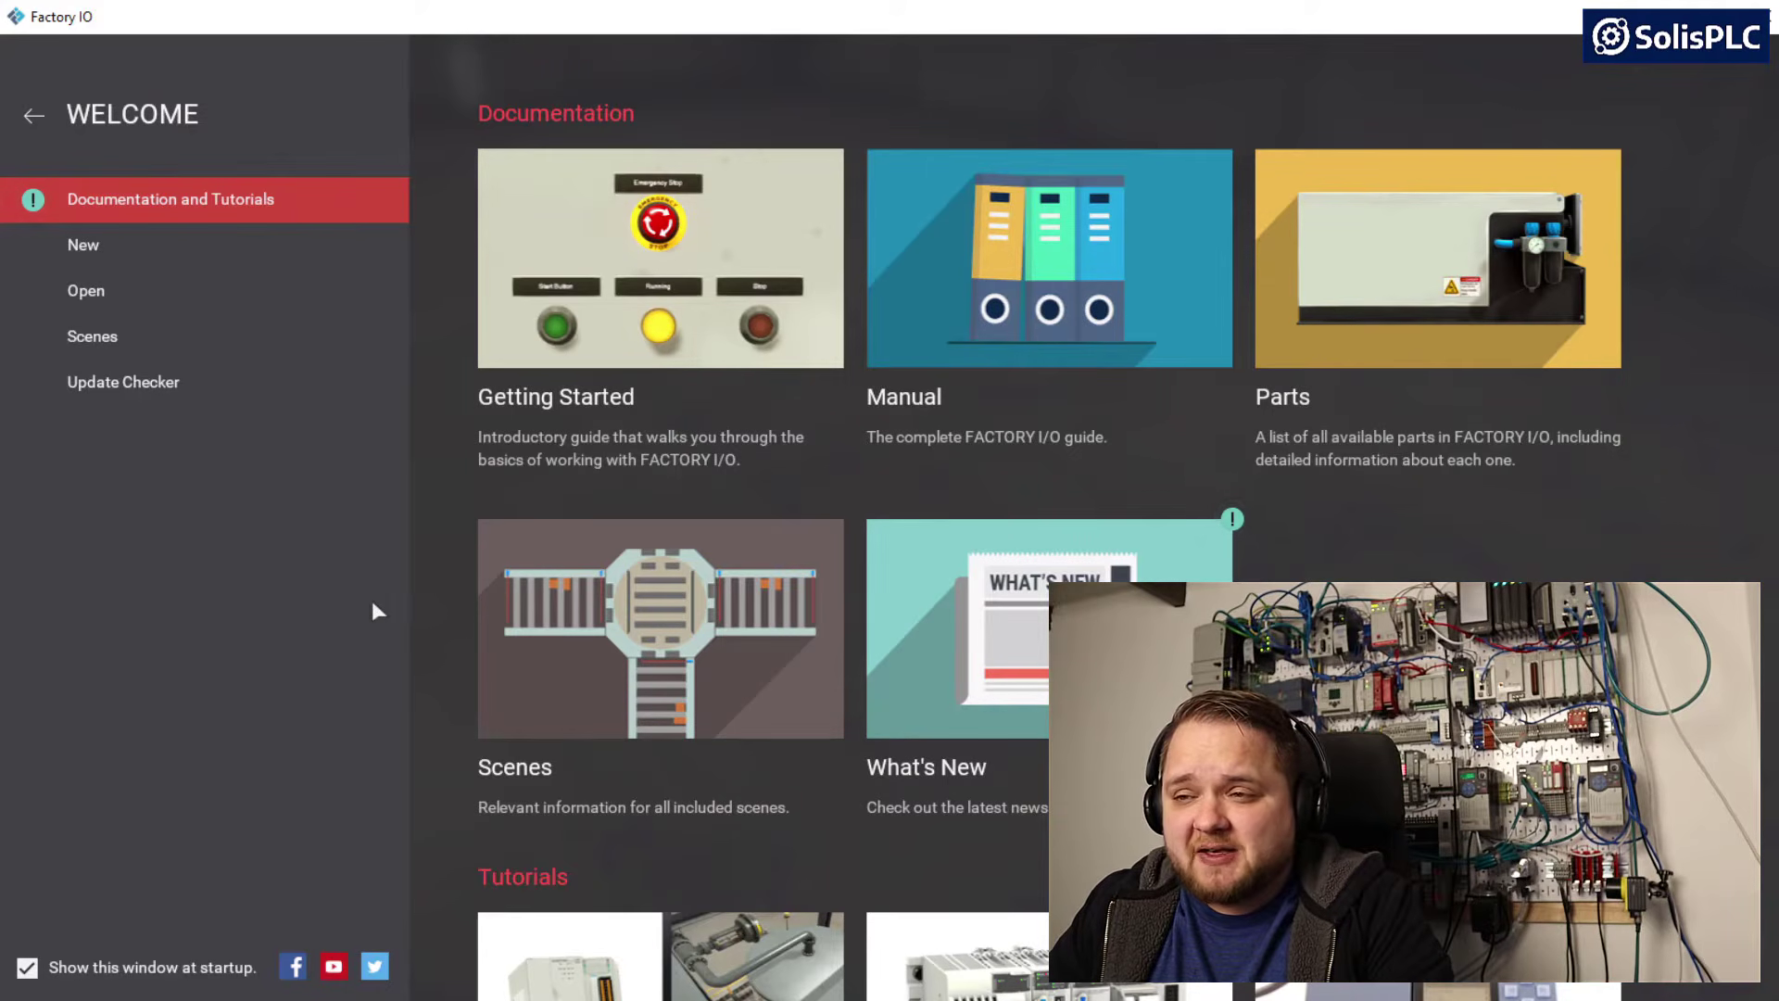
left_click(129, 245)
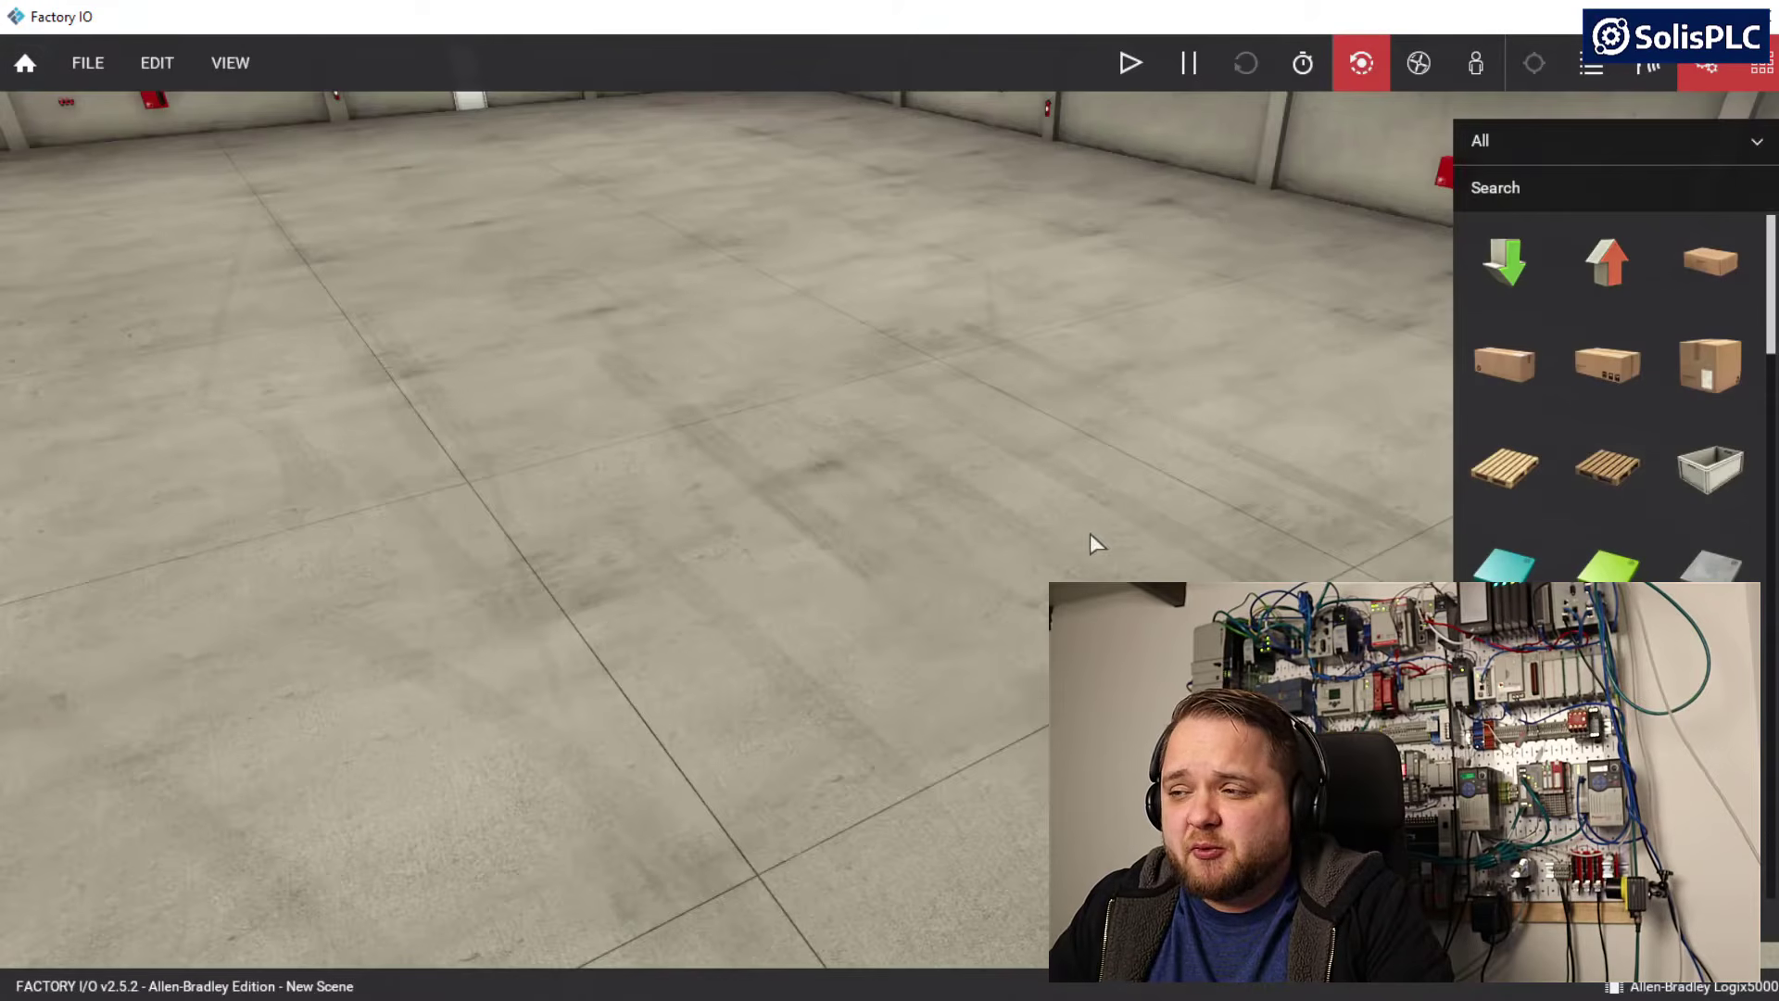
right_click_drag(1091, 535, 1005, 528)
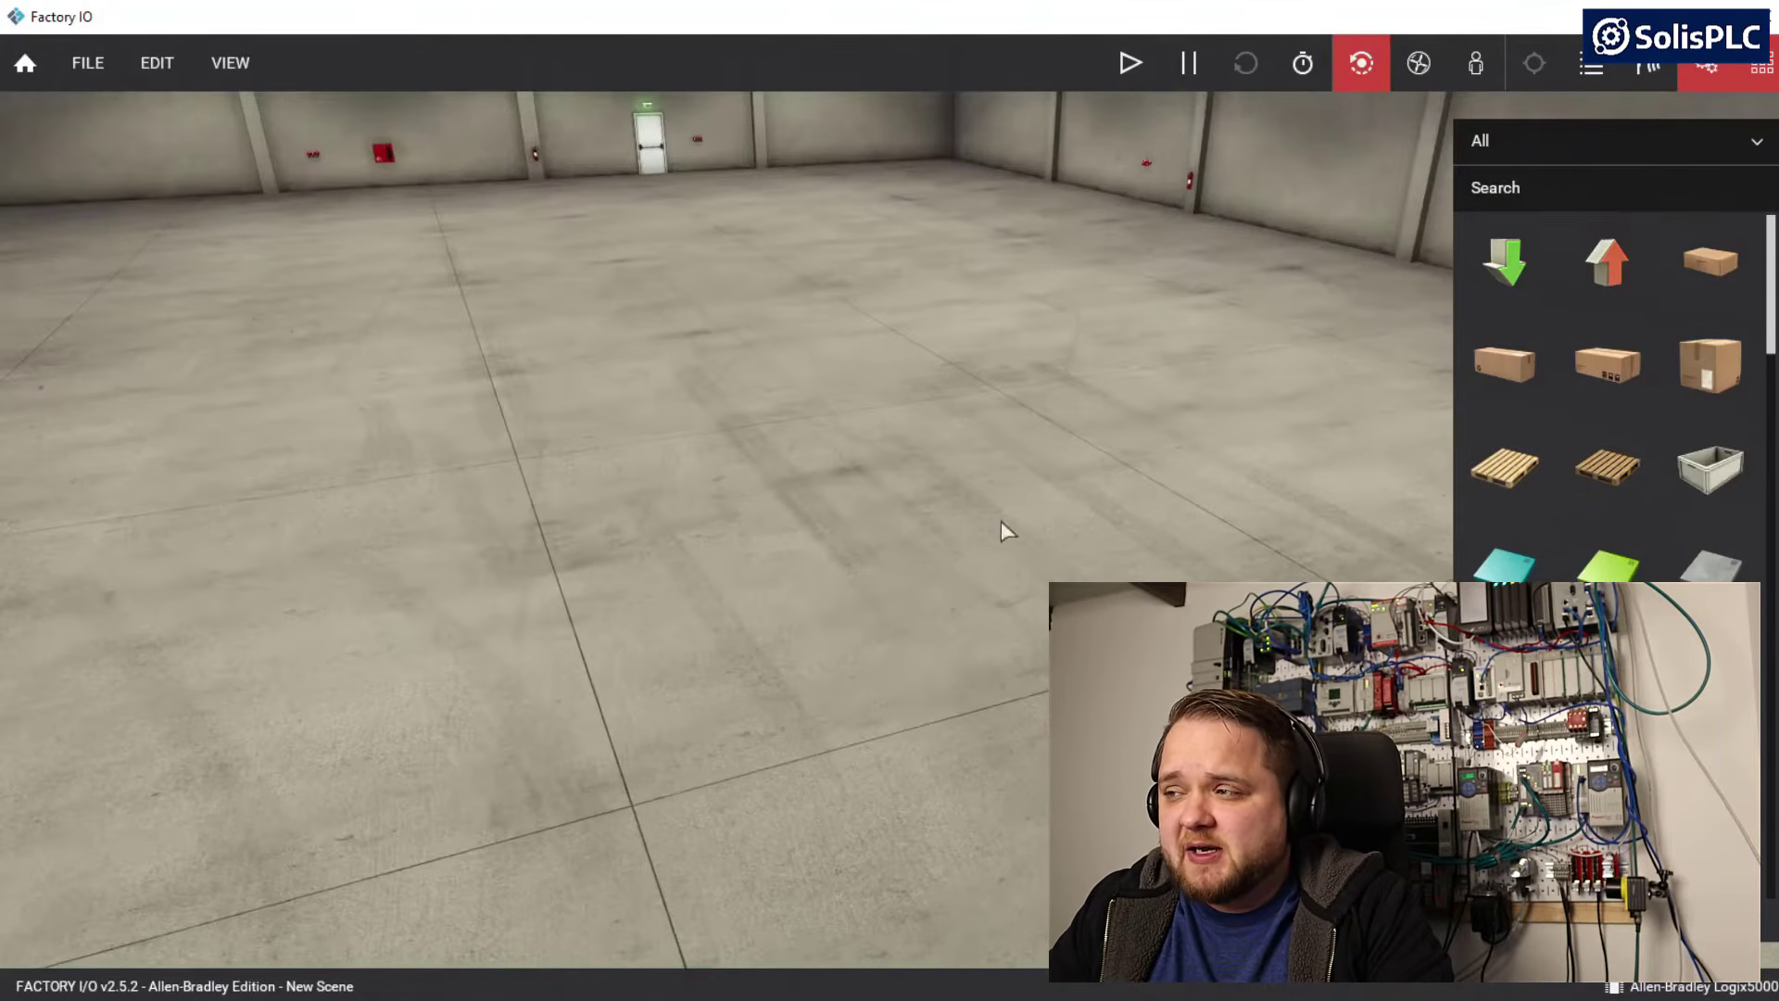
Switch to the first-person camera and walk around the empty factory floor
left_click(1479, 67)
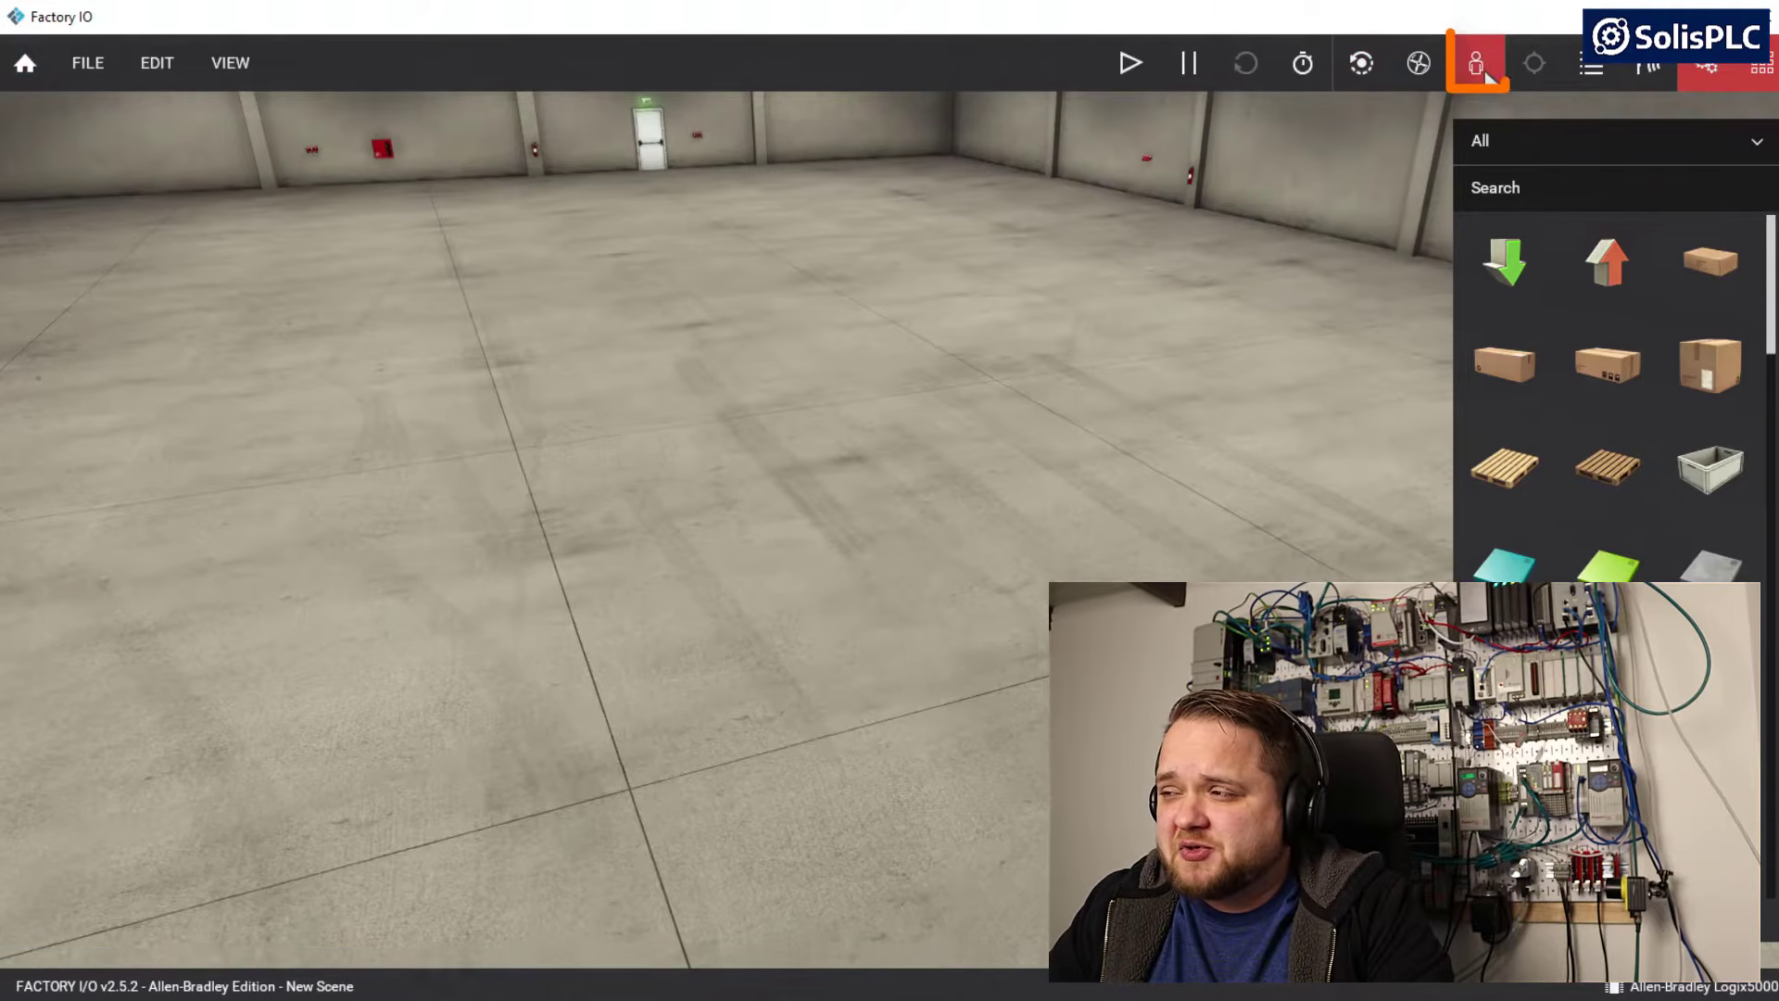
right_click_drag(1048, 241, 1196, 333)
key("d")
key("w")
key("a")
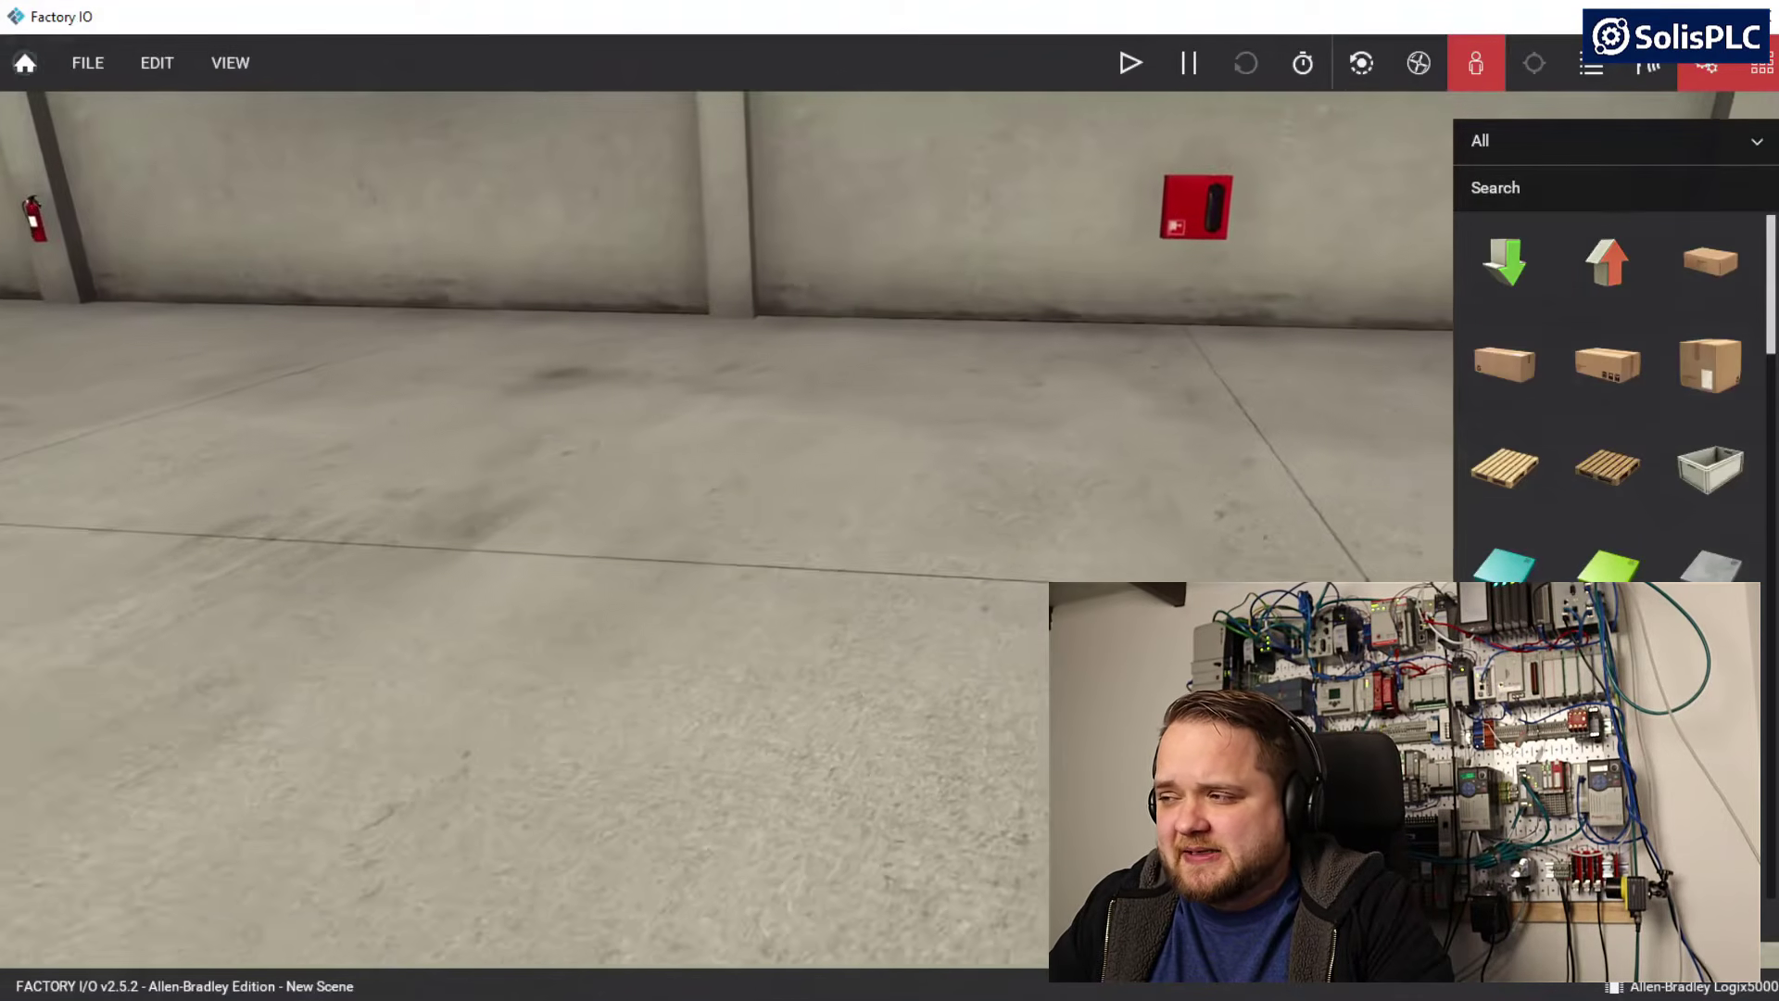
key("d")
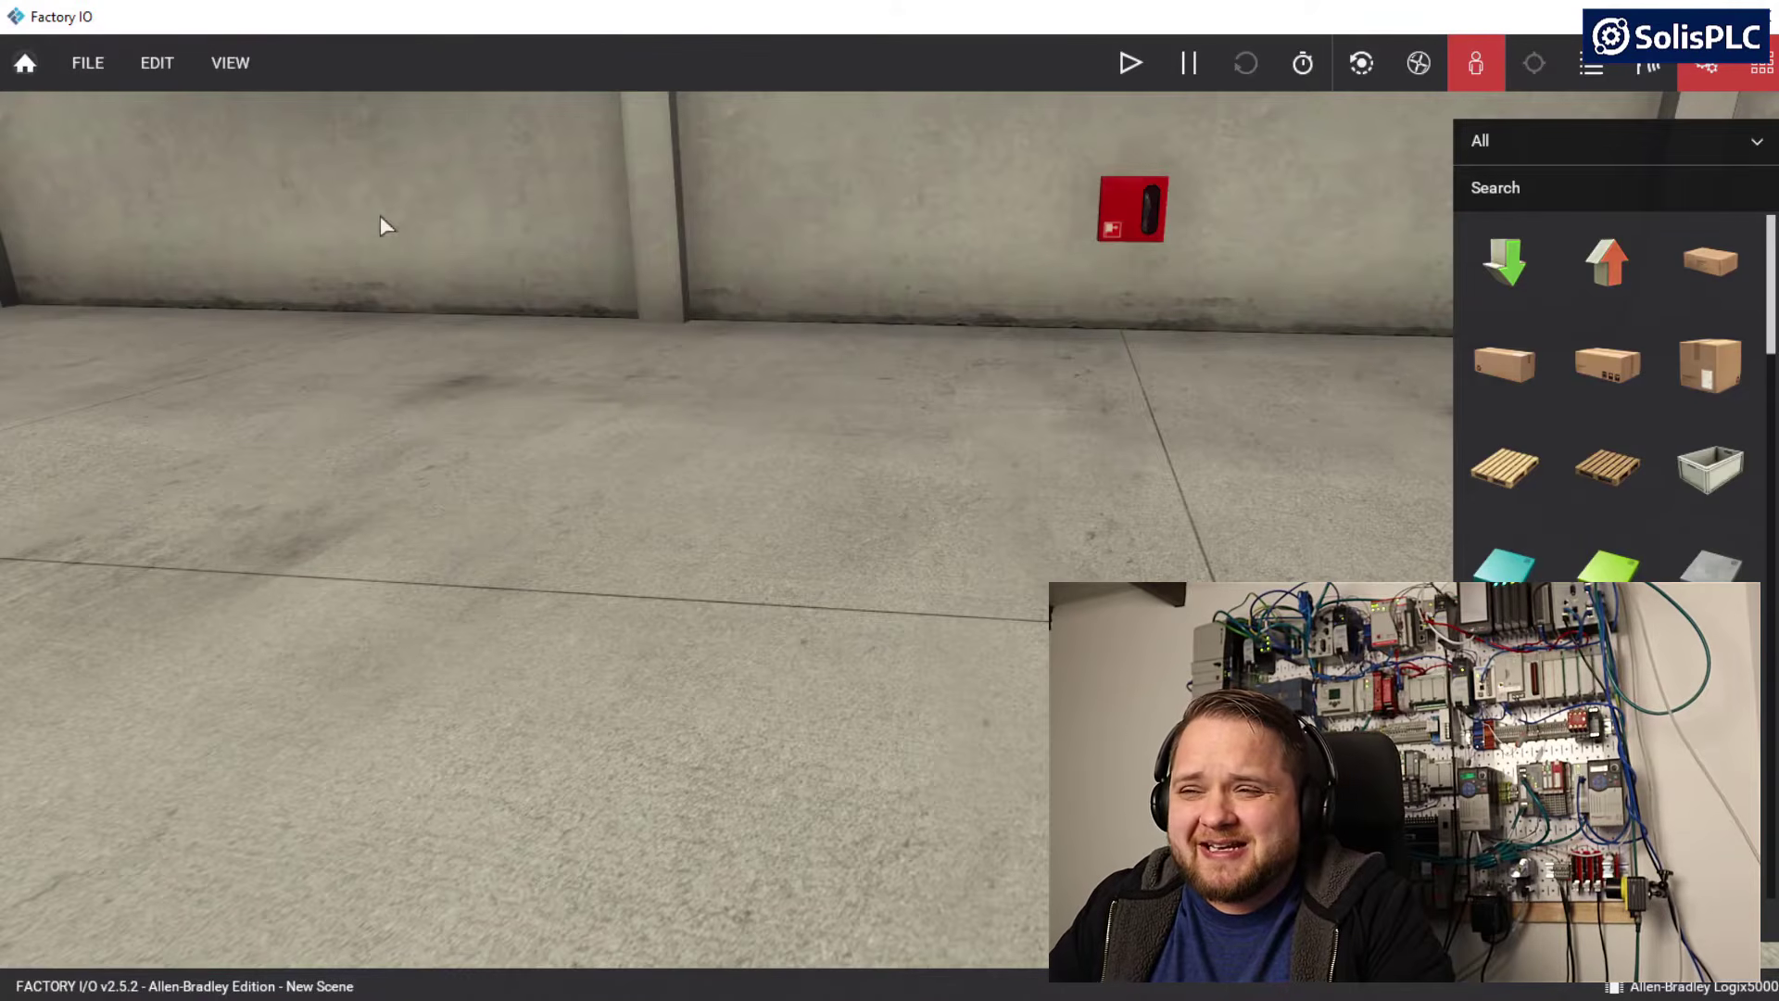
Open the driver settings, connect to the Allen-Bradley Logix5000 PLC as a test and disconnect again
left_click(96, 73)
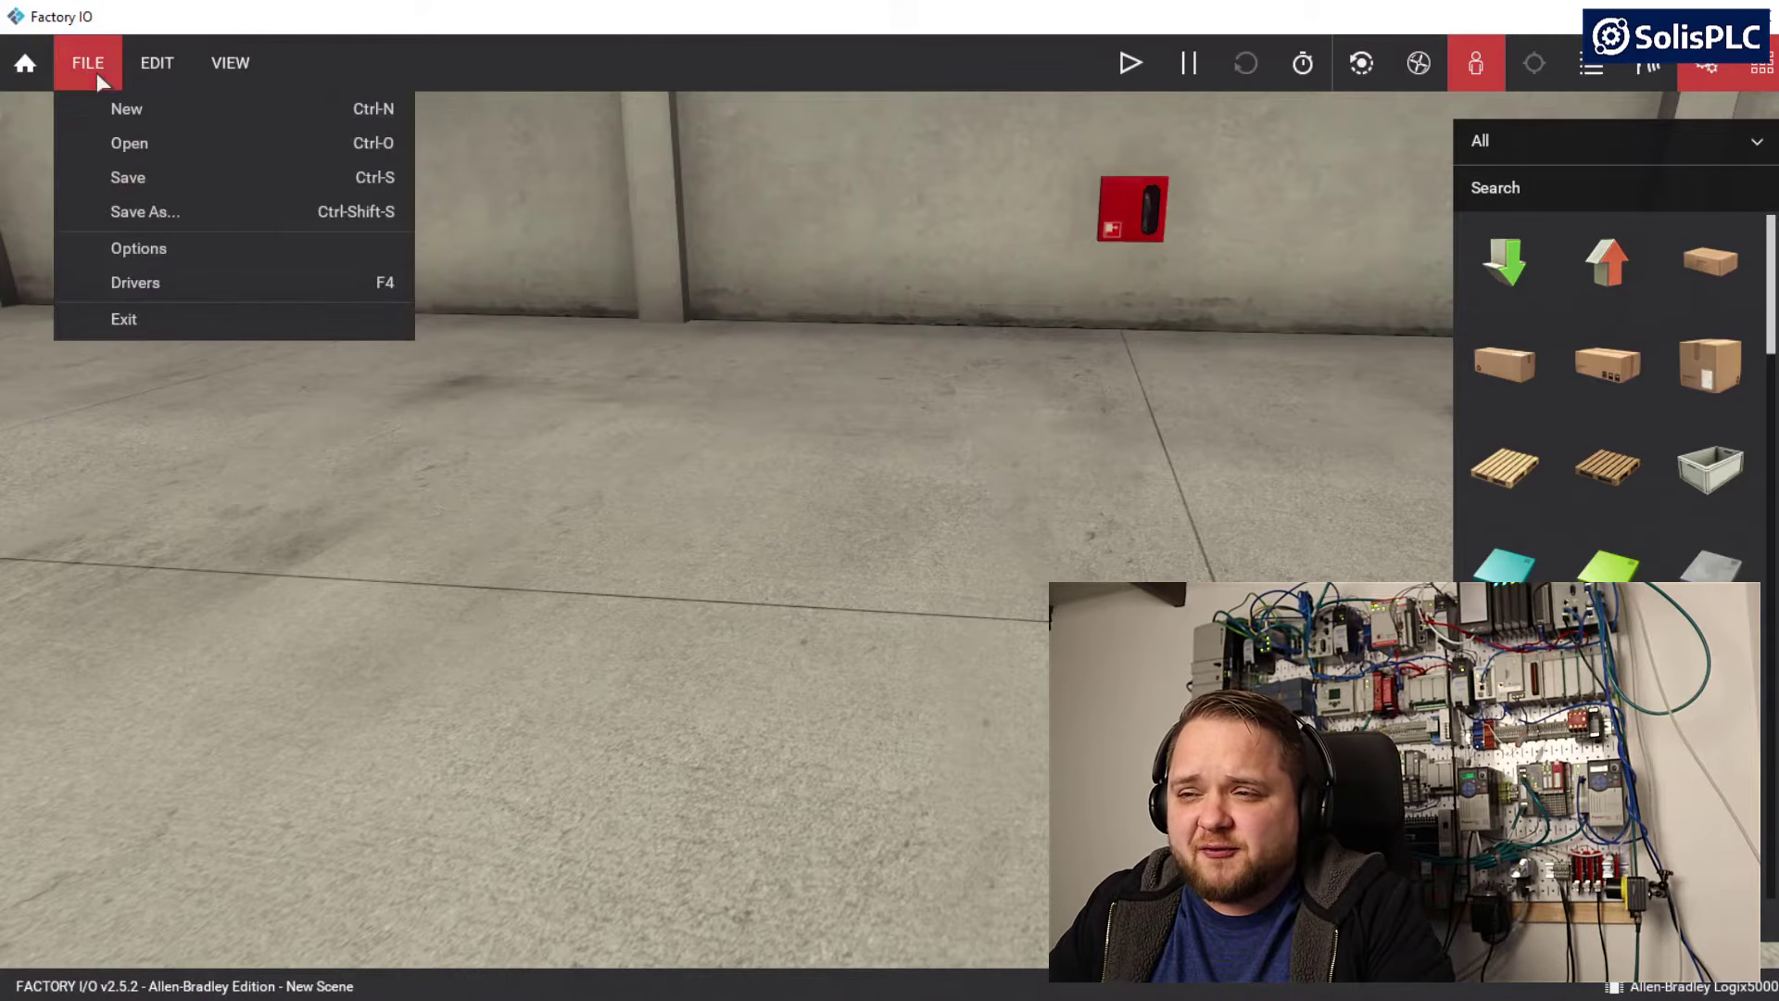
left_click(134, 285)
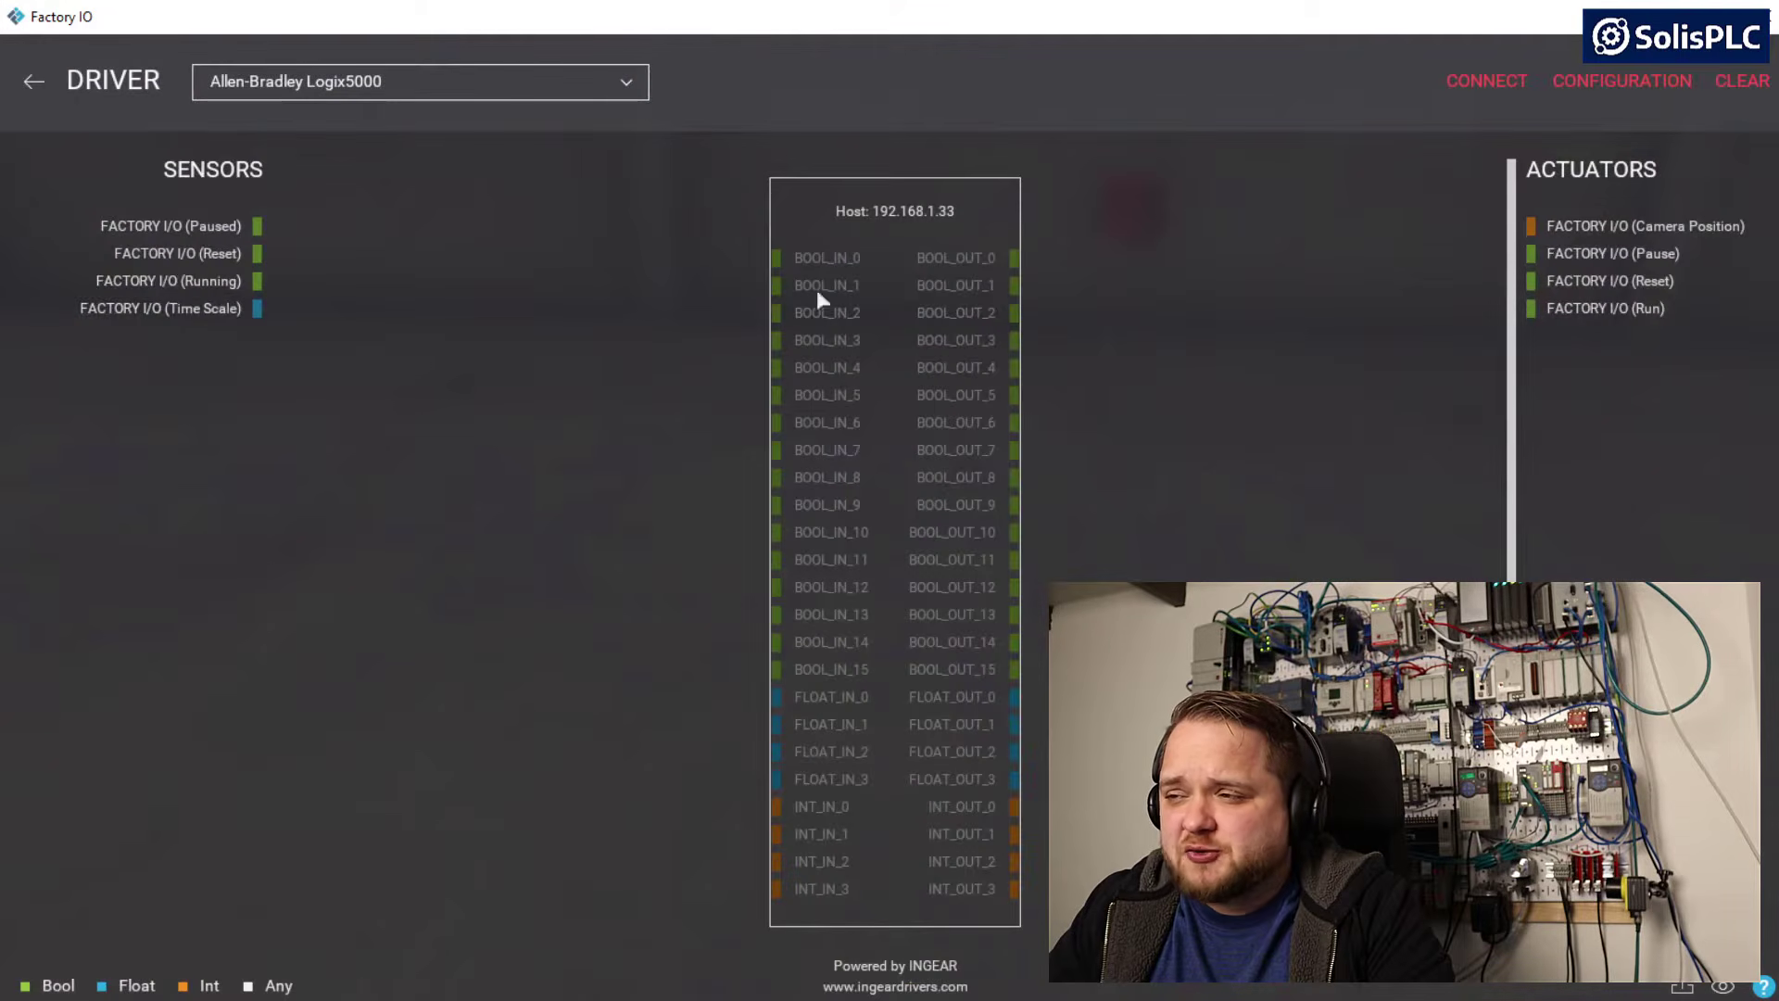
left_click(1486, 84)
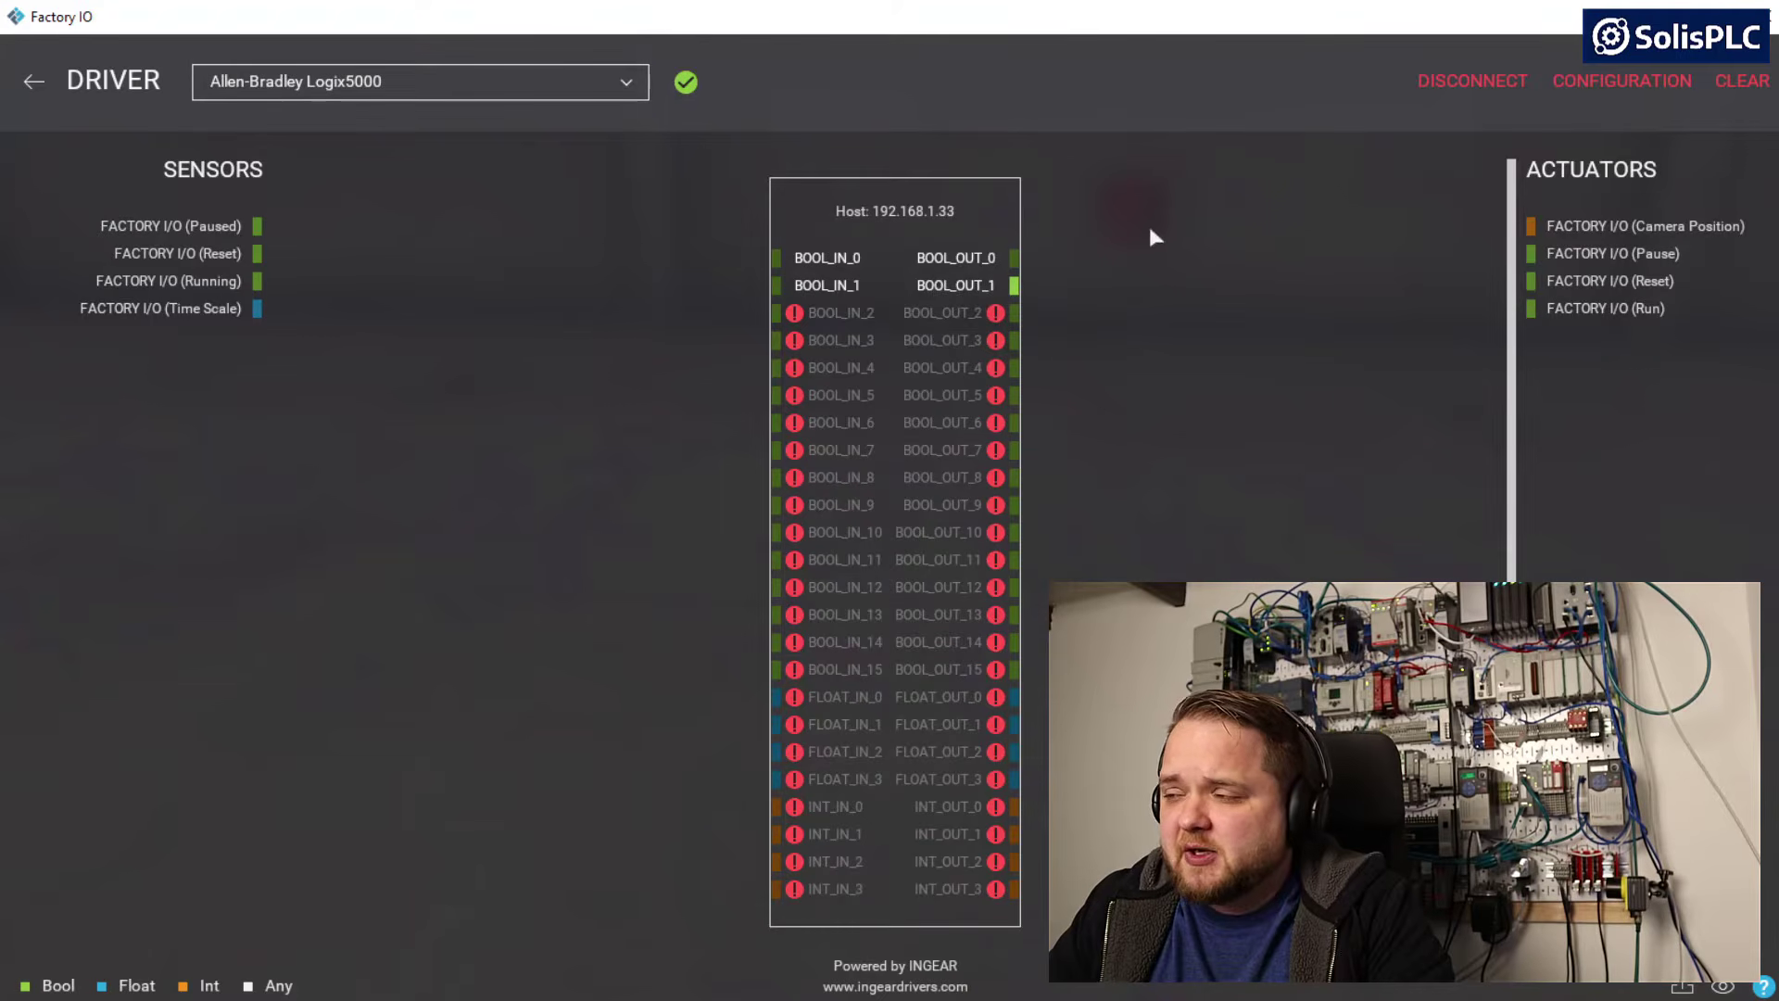
left_click(1475, 88)
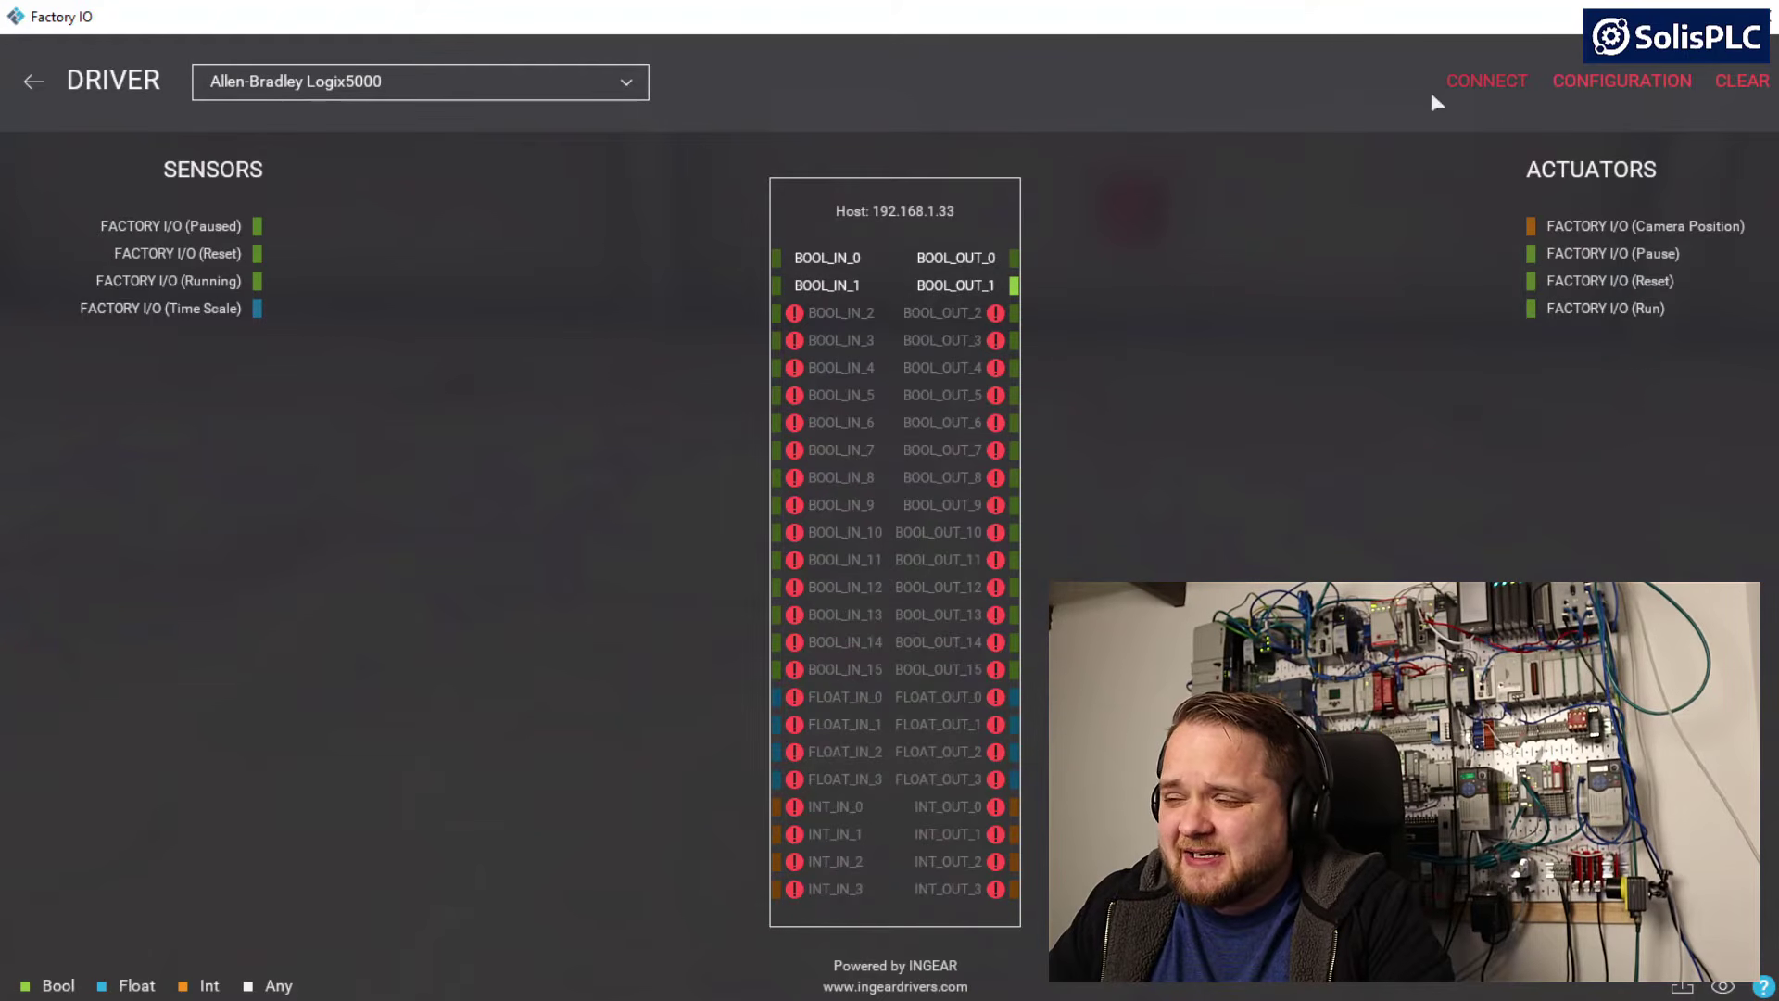
left_click_drag(956, 278, 1324, 346)
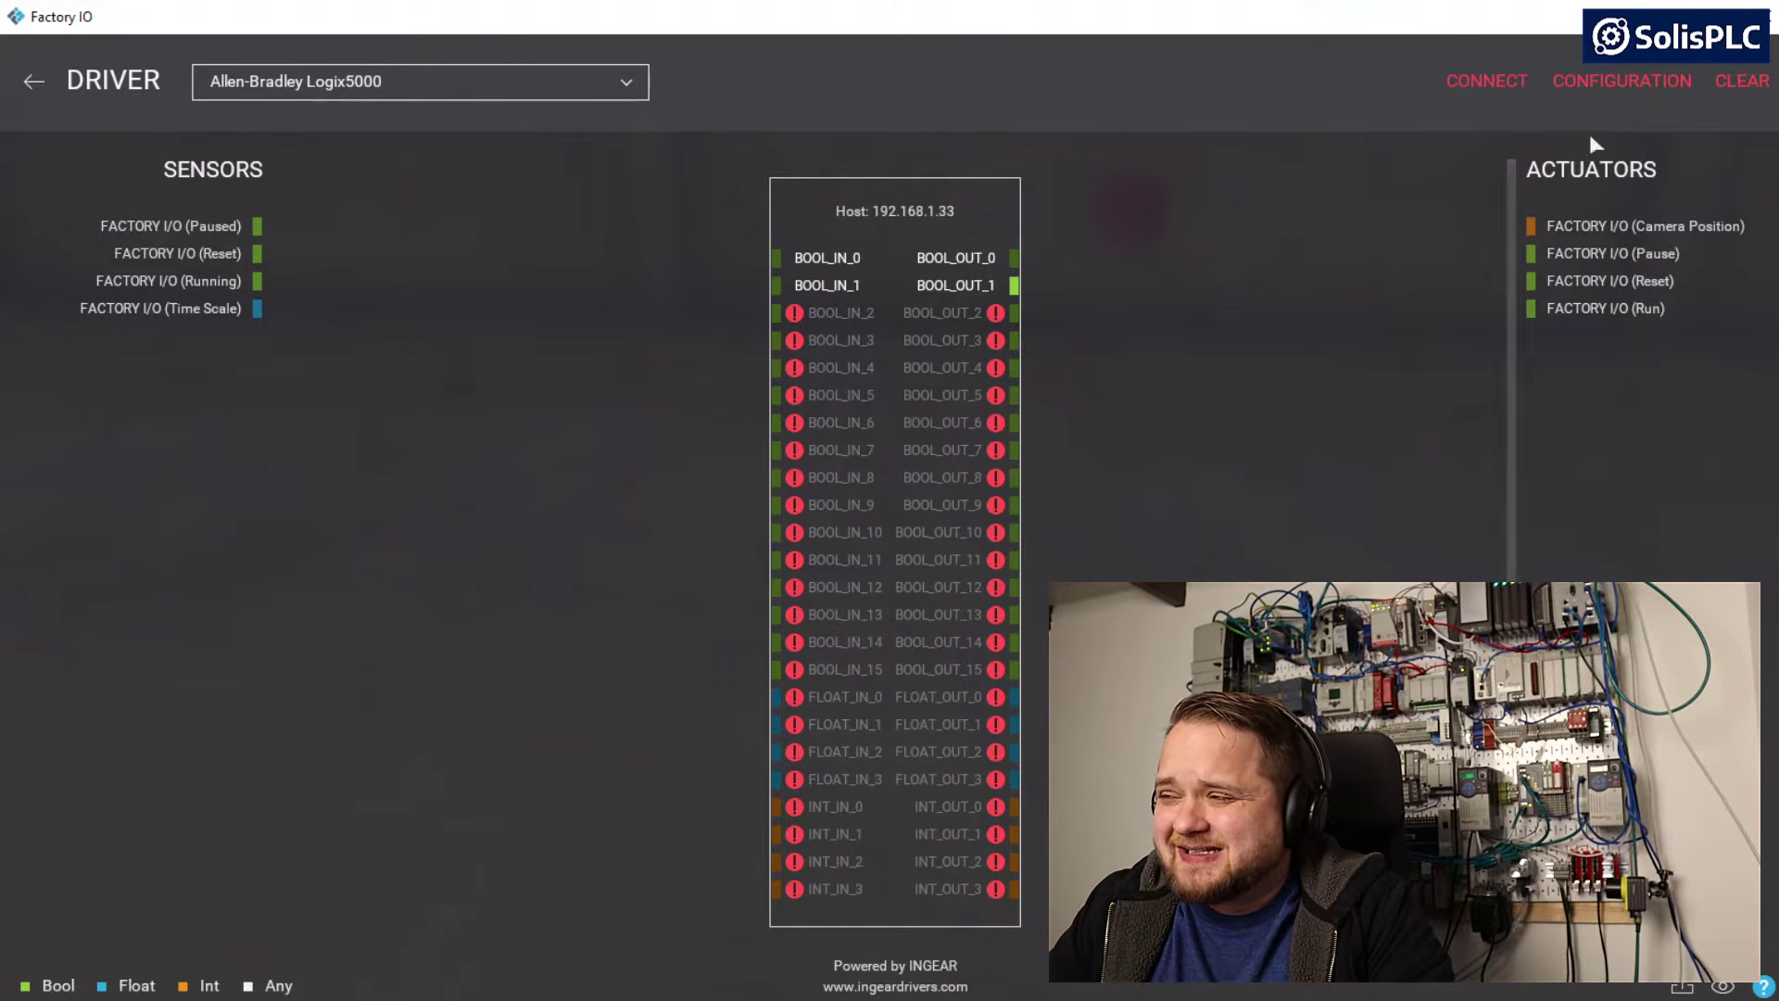
Open the Logix5000 driver configuration and set the Bool Inputs prefix to SolisPLC_IN_
left_click(1612, 91)
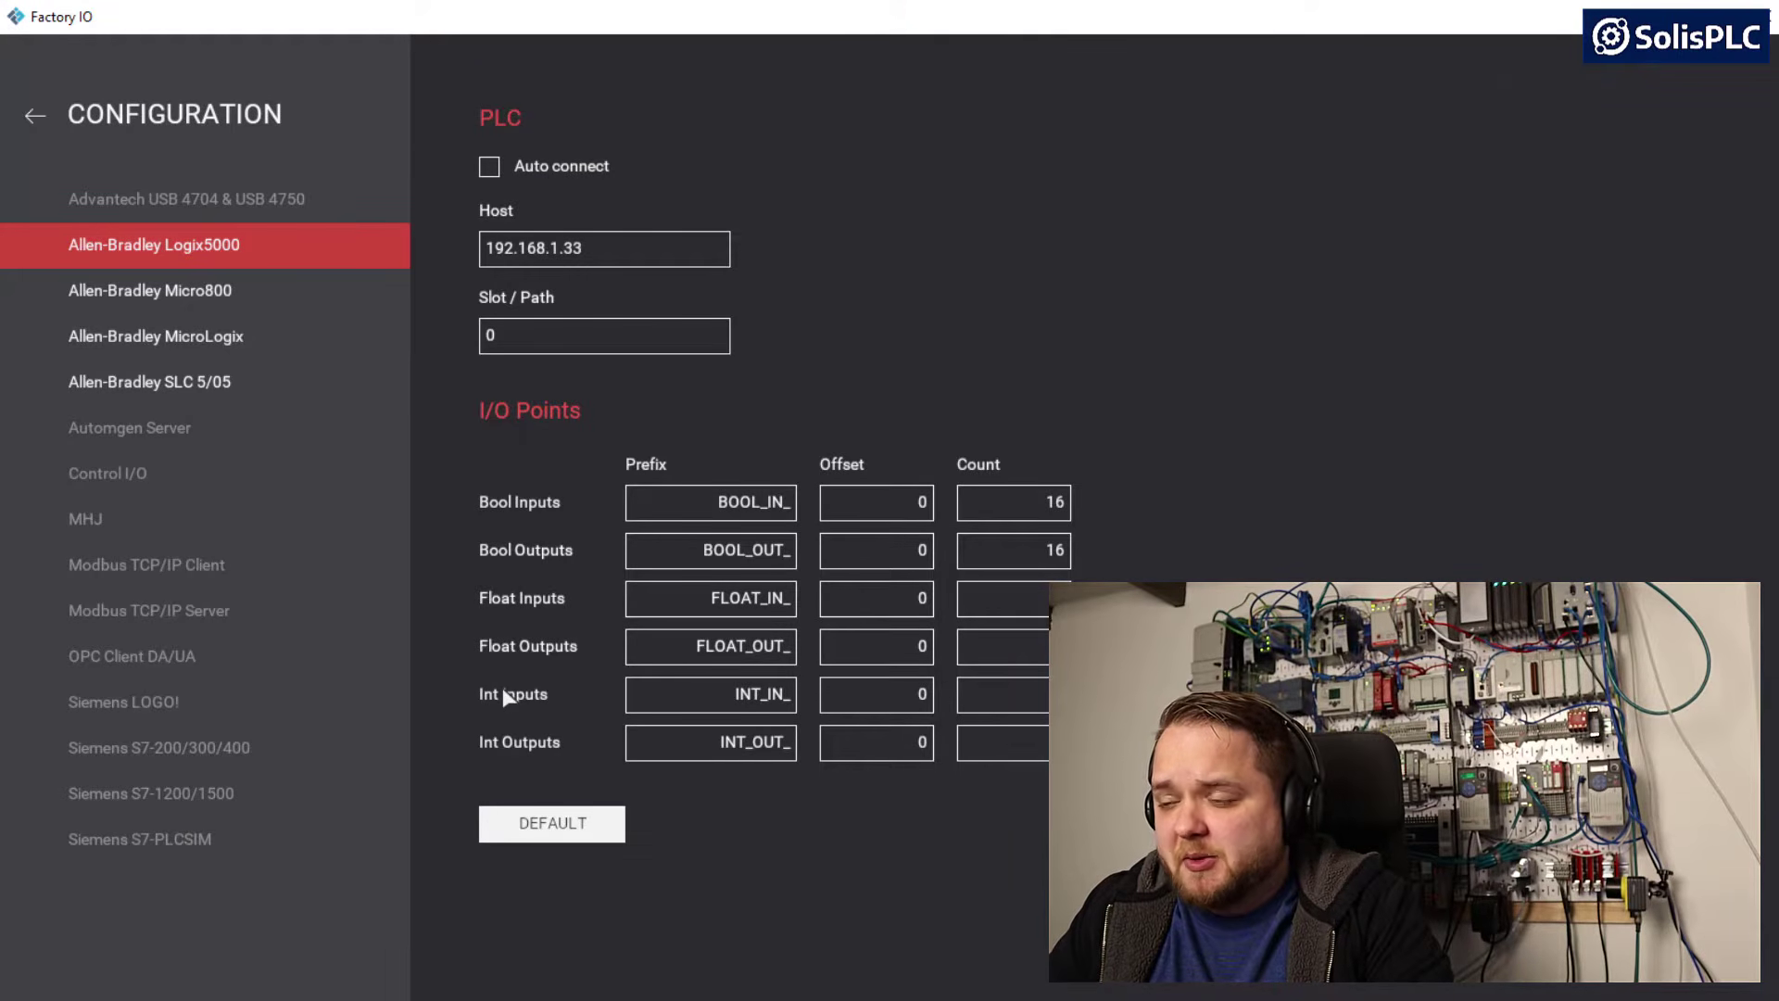
left_click(730, 501)
left_click(758, 505)
left_click_drag(718, 511, 753, 512)
type("SolisPLC")
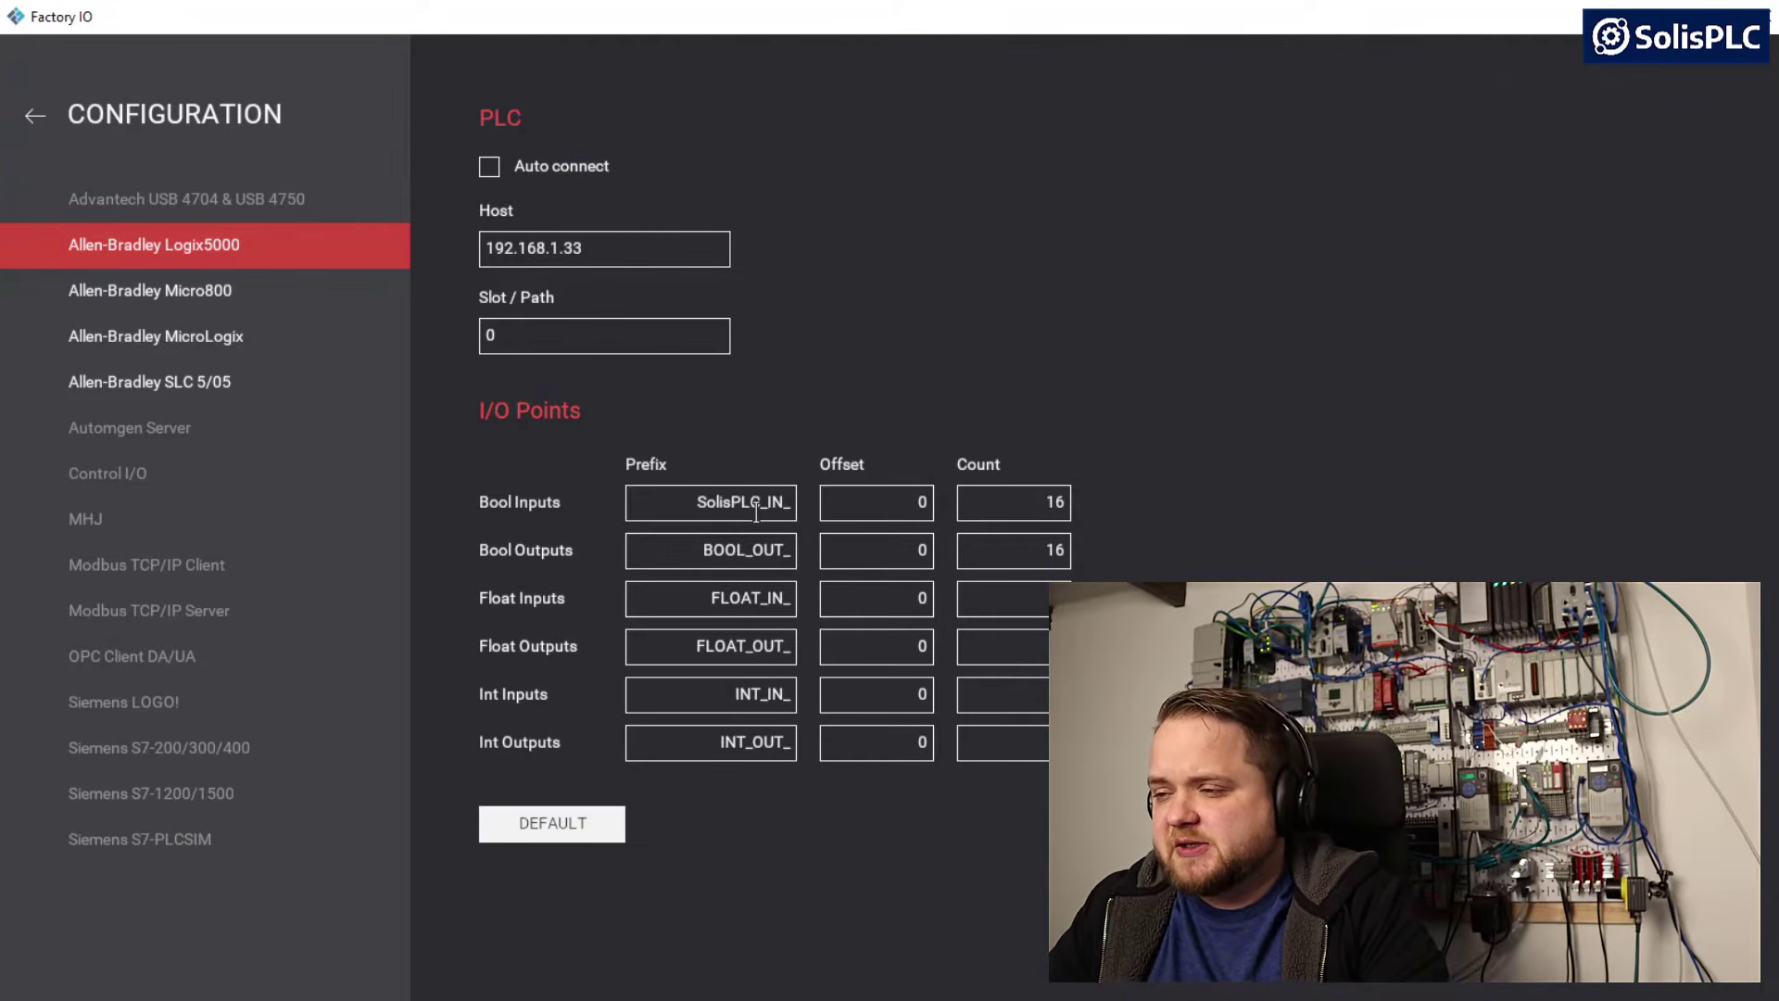
Reuse the SolisPLC_ text from the Bool Inputs prefix to make the Bool Outputs prefix SolisPLC_OUT_
left_click_drag(768, 508, 697, 505)
key("ctrl+c")
double_click(712, 551)
key("ctrl+v")
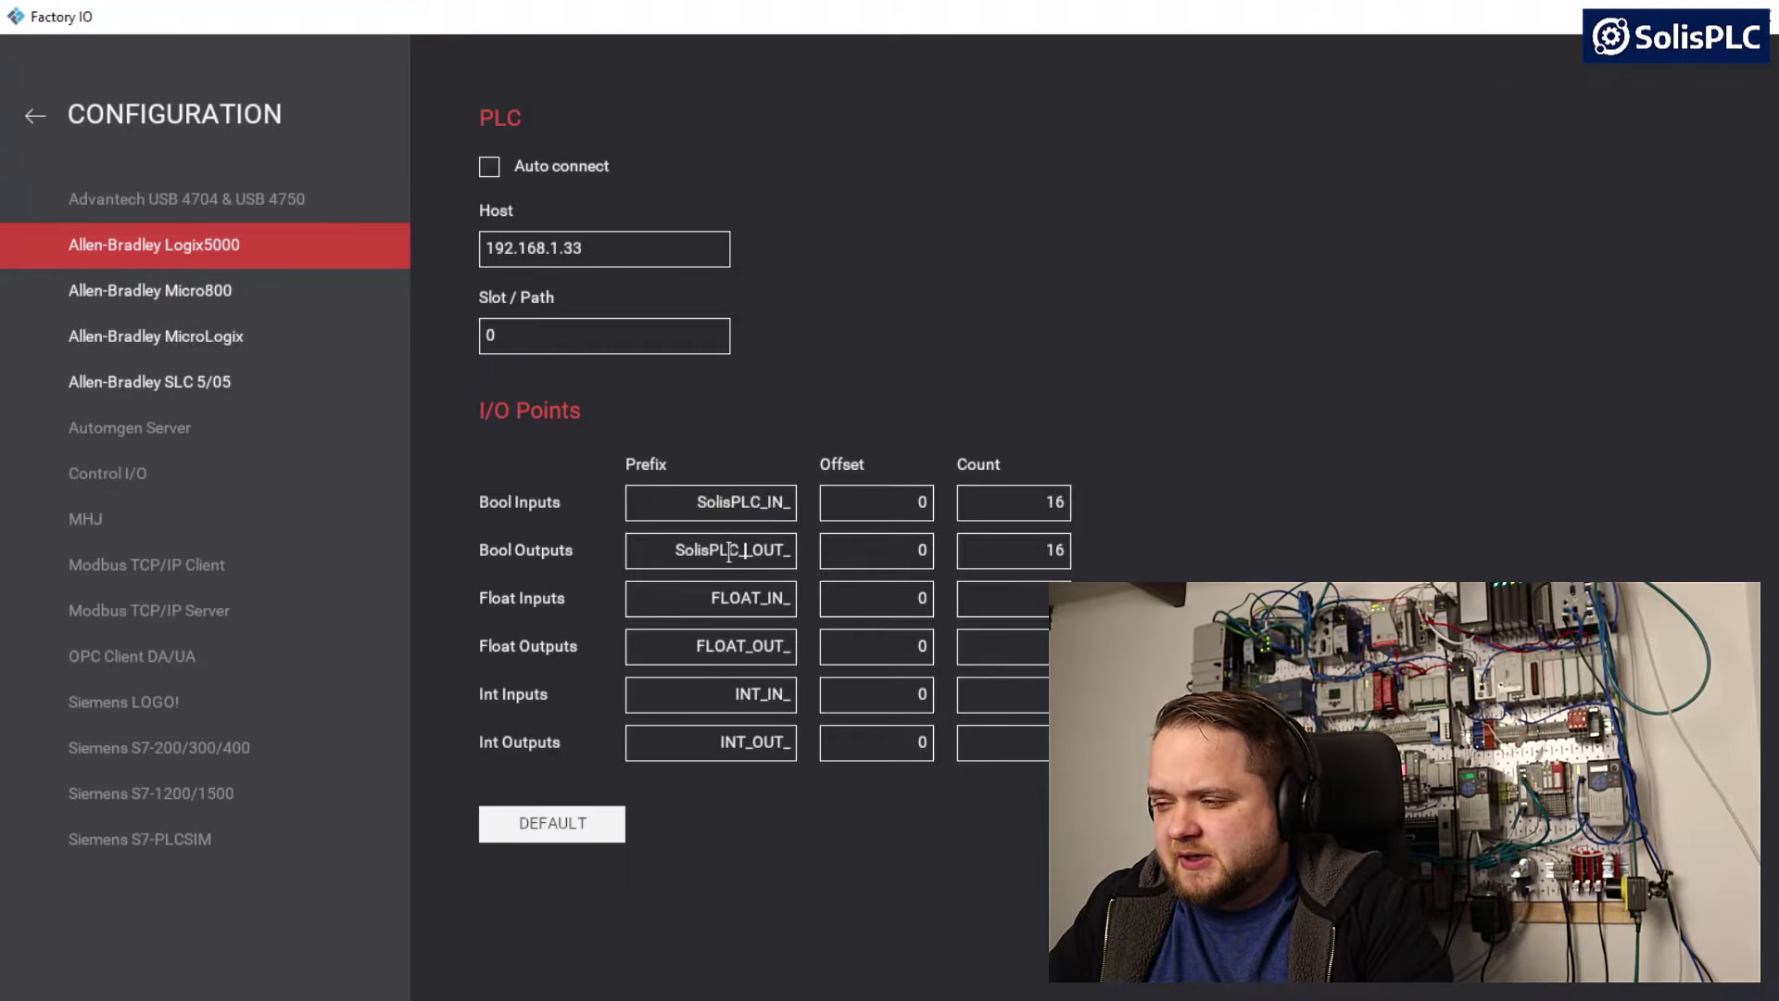
double_click(755, 553)
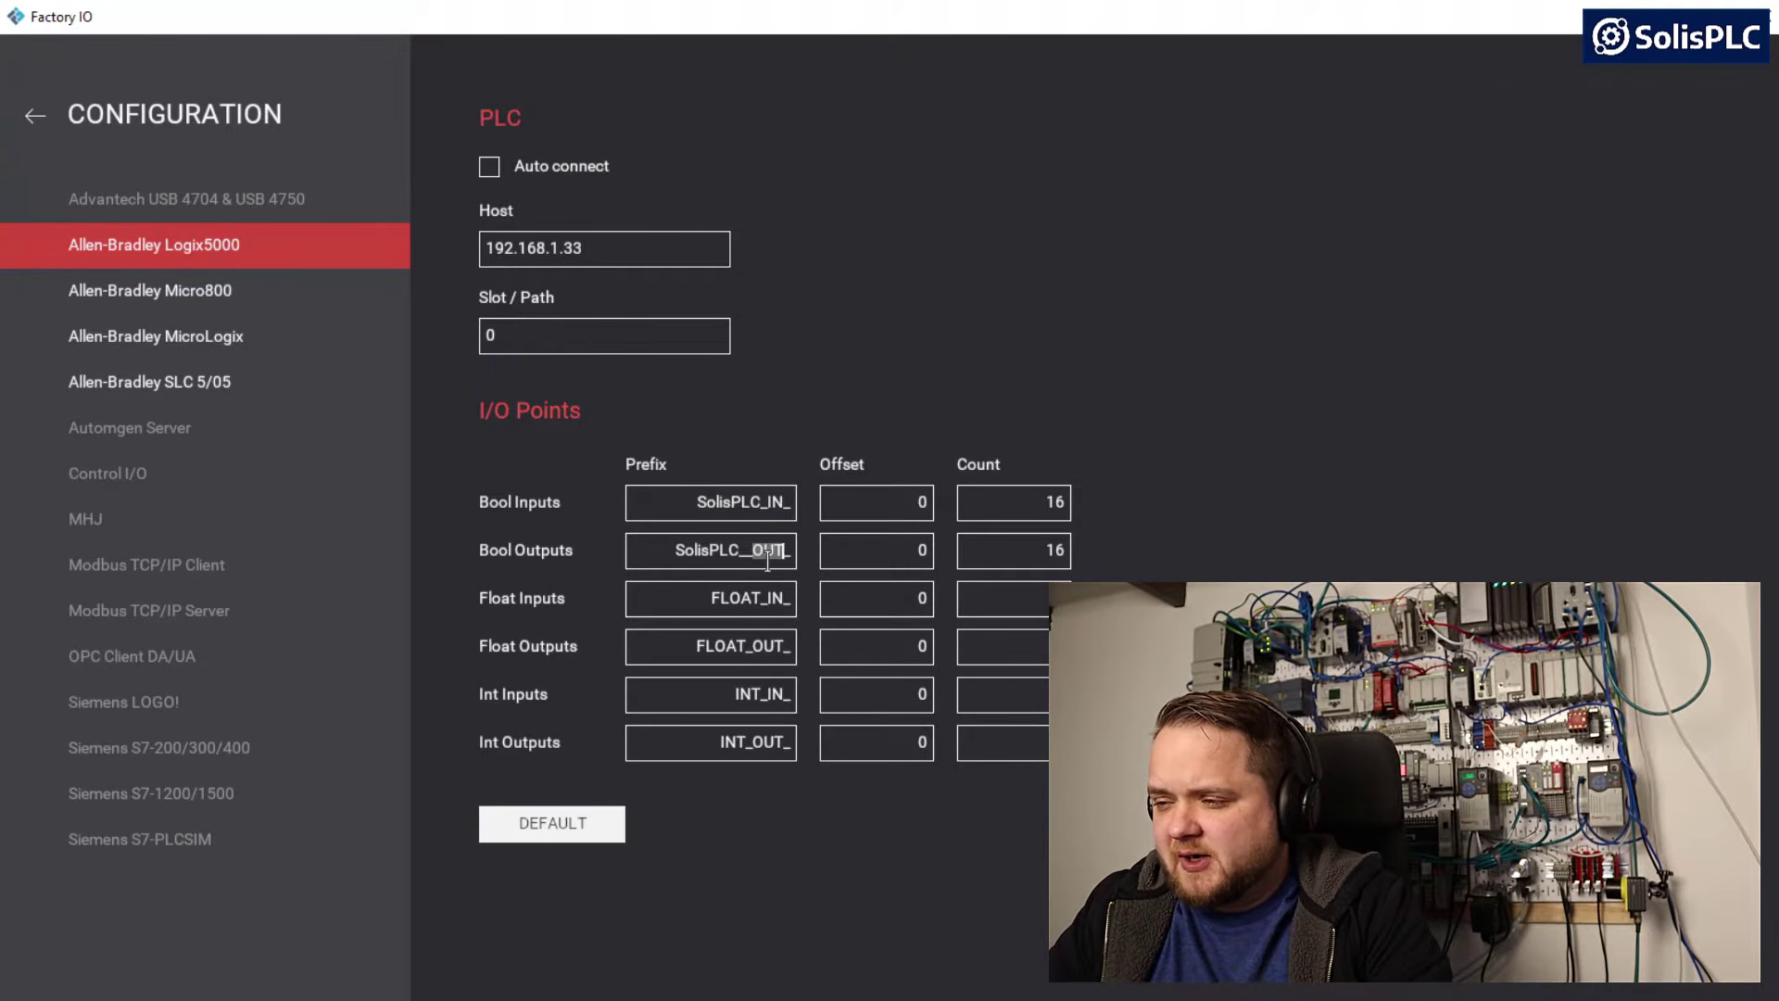
left_click(769, 553)
key("BackSpace")
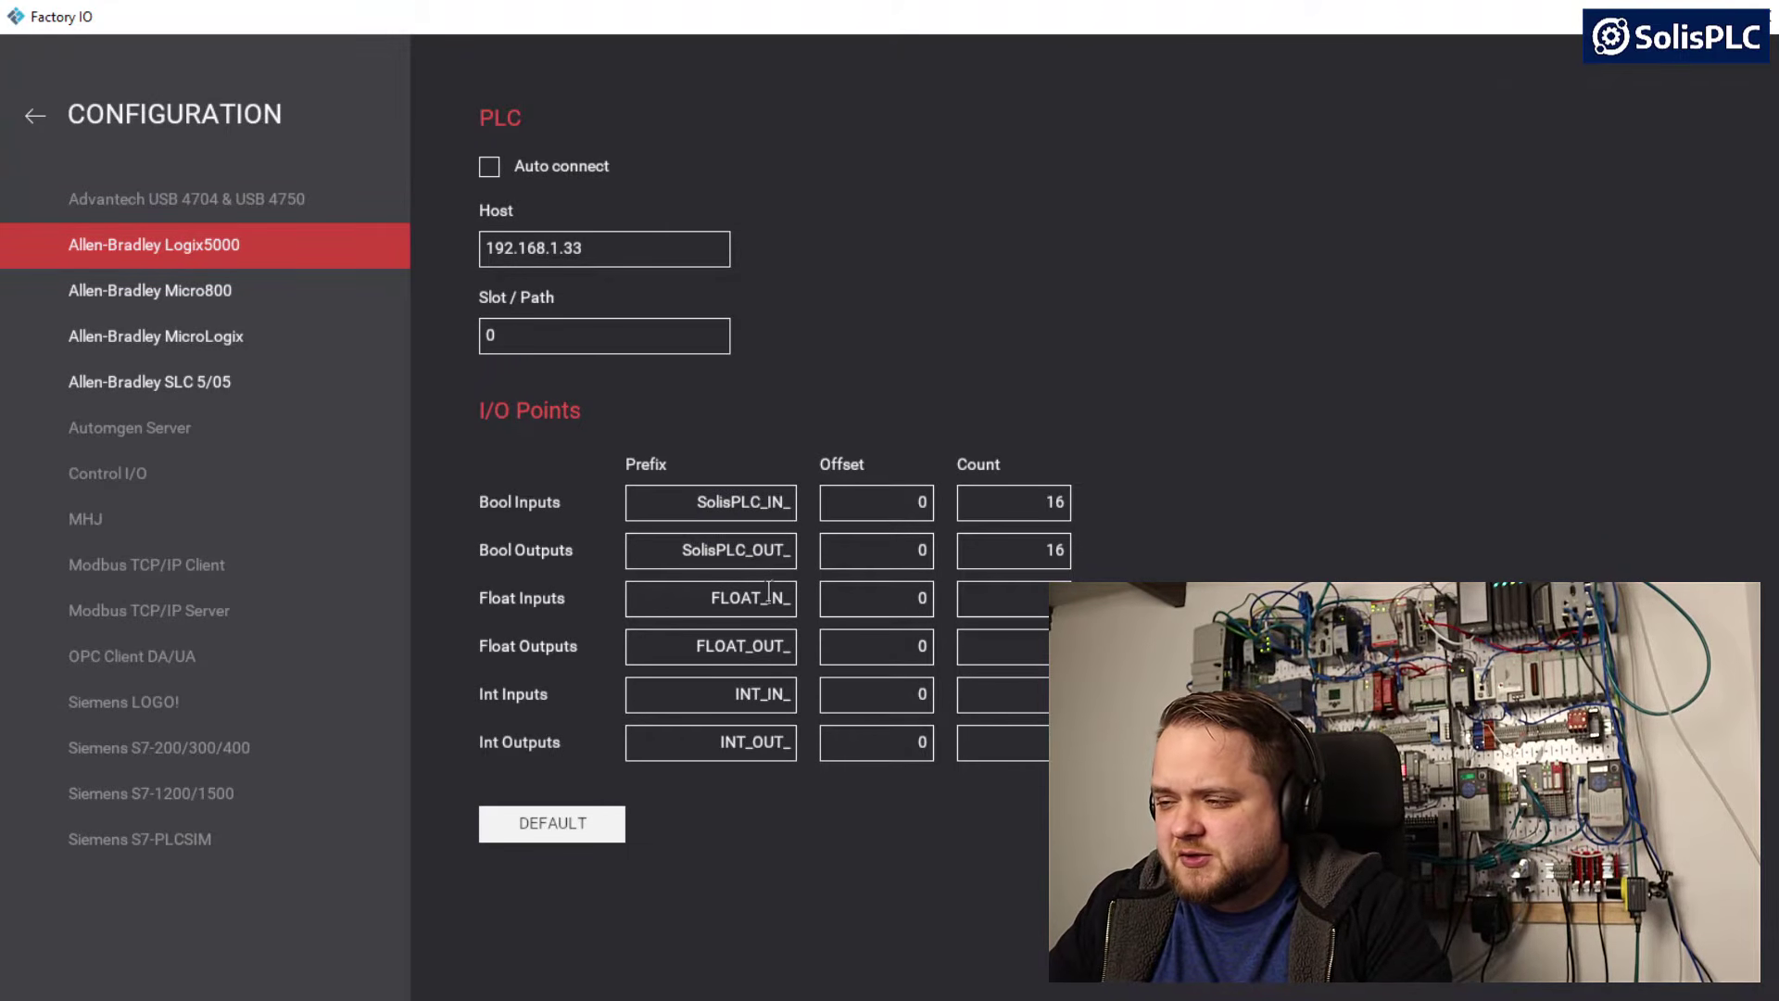
Add SolisPLC_ in front of the Float Inputs prefix, making it SolisPLC_FLOAT_IN_
double_click(759, 600)
left_click(759, 600)
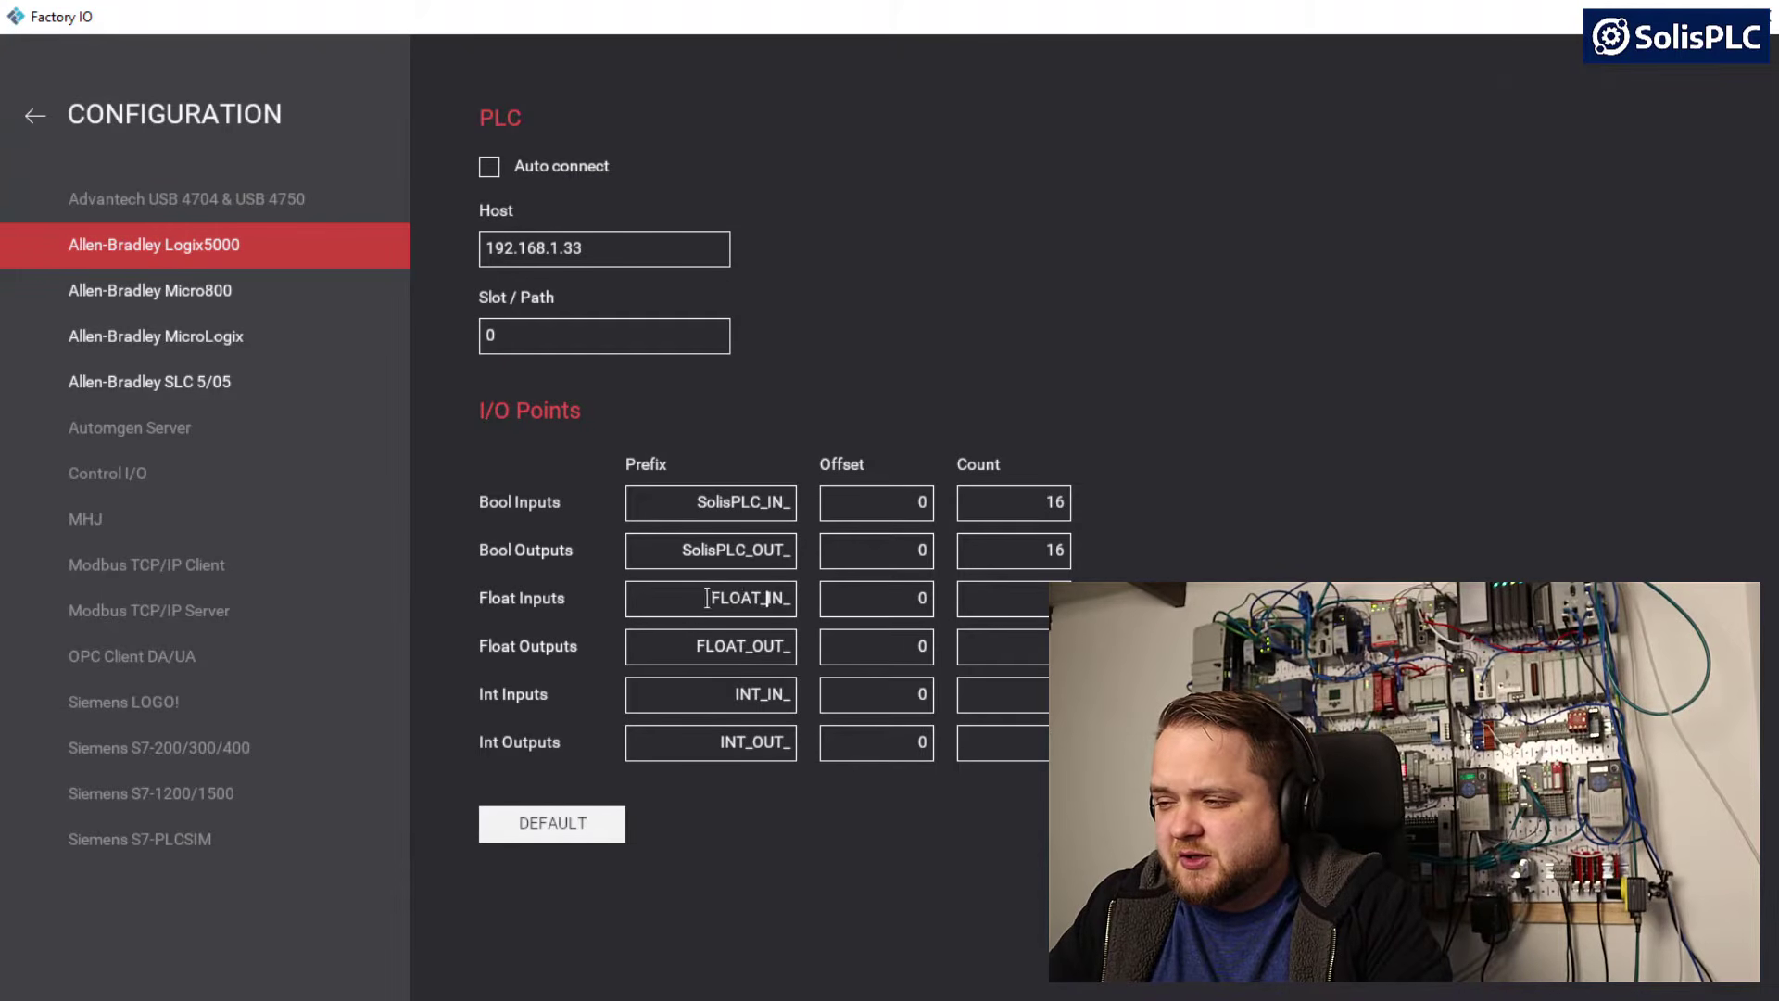
left_click(709, 598)
key("ctrl+v")
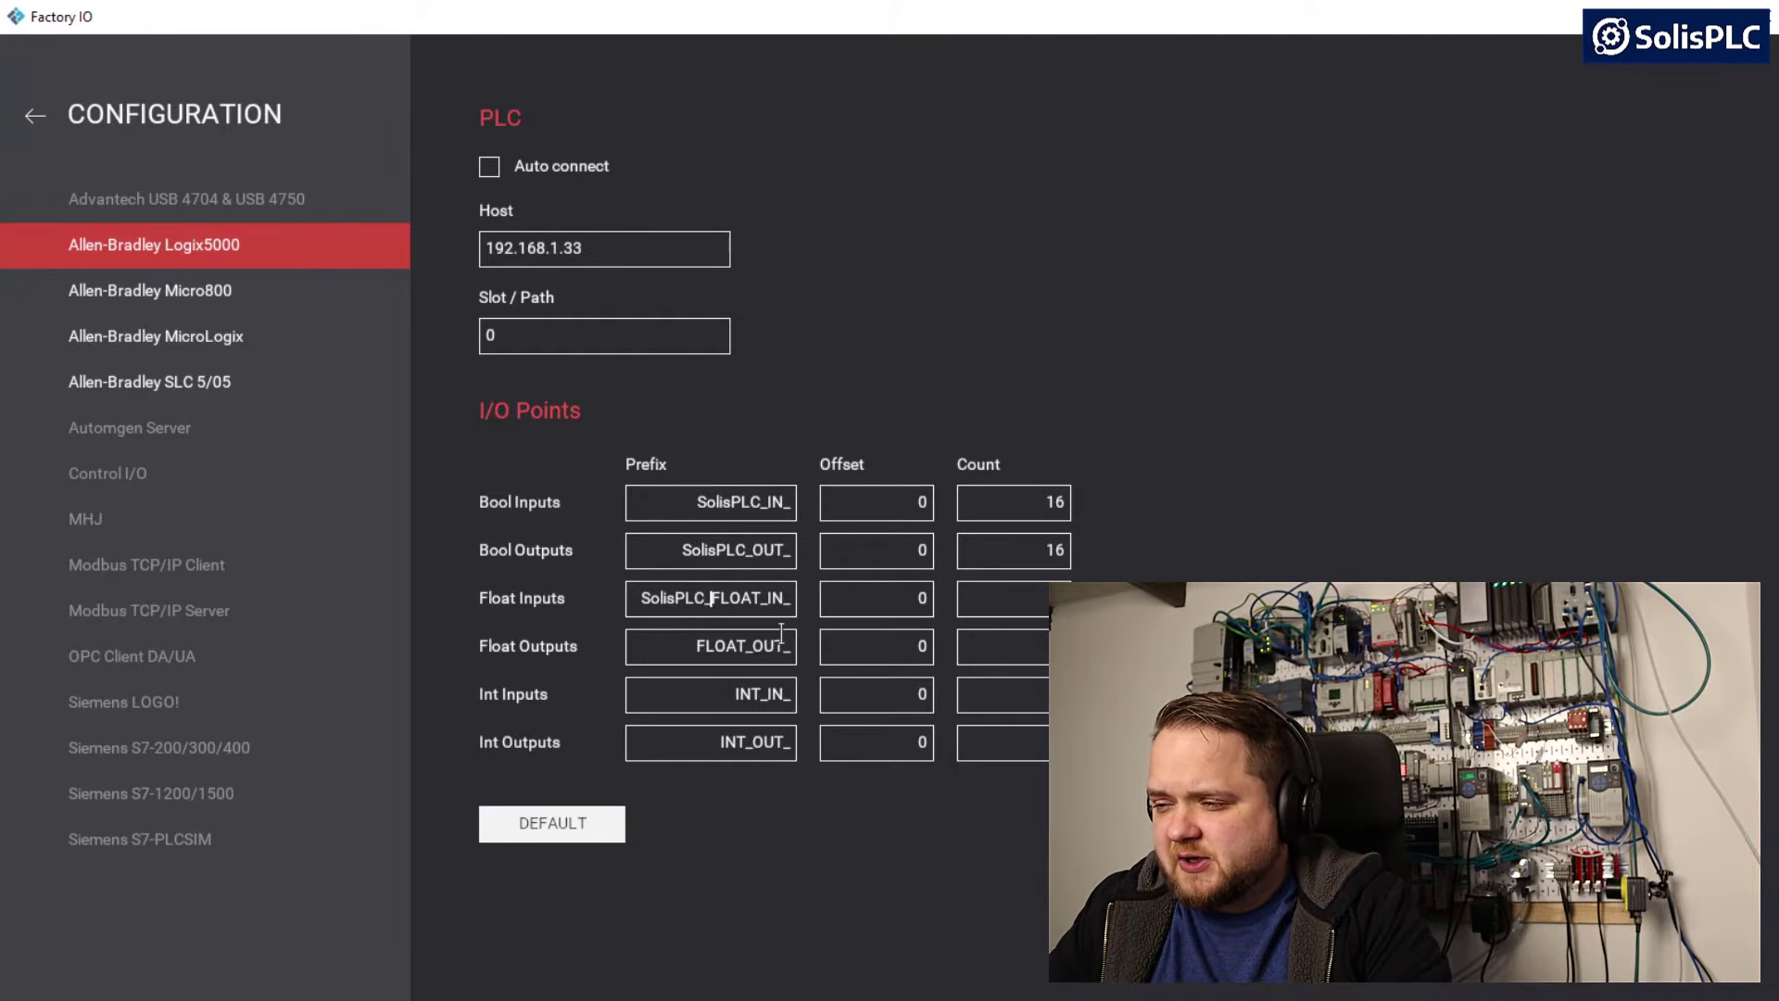
Insert B_ into the Bool Inputs prefix so it reads SolisPLC_B_IN_
left_click(765, 553)
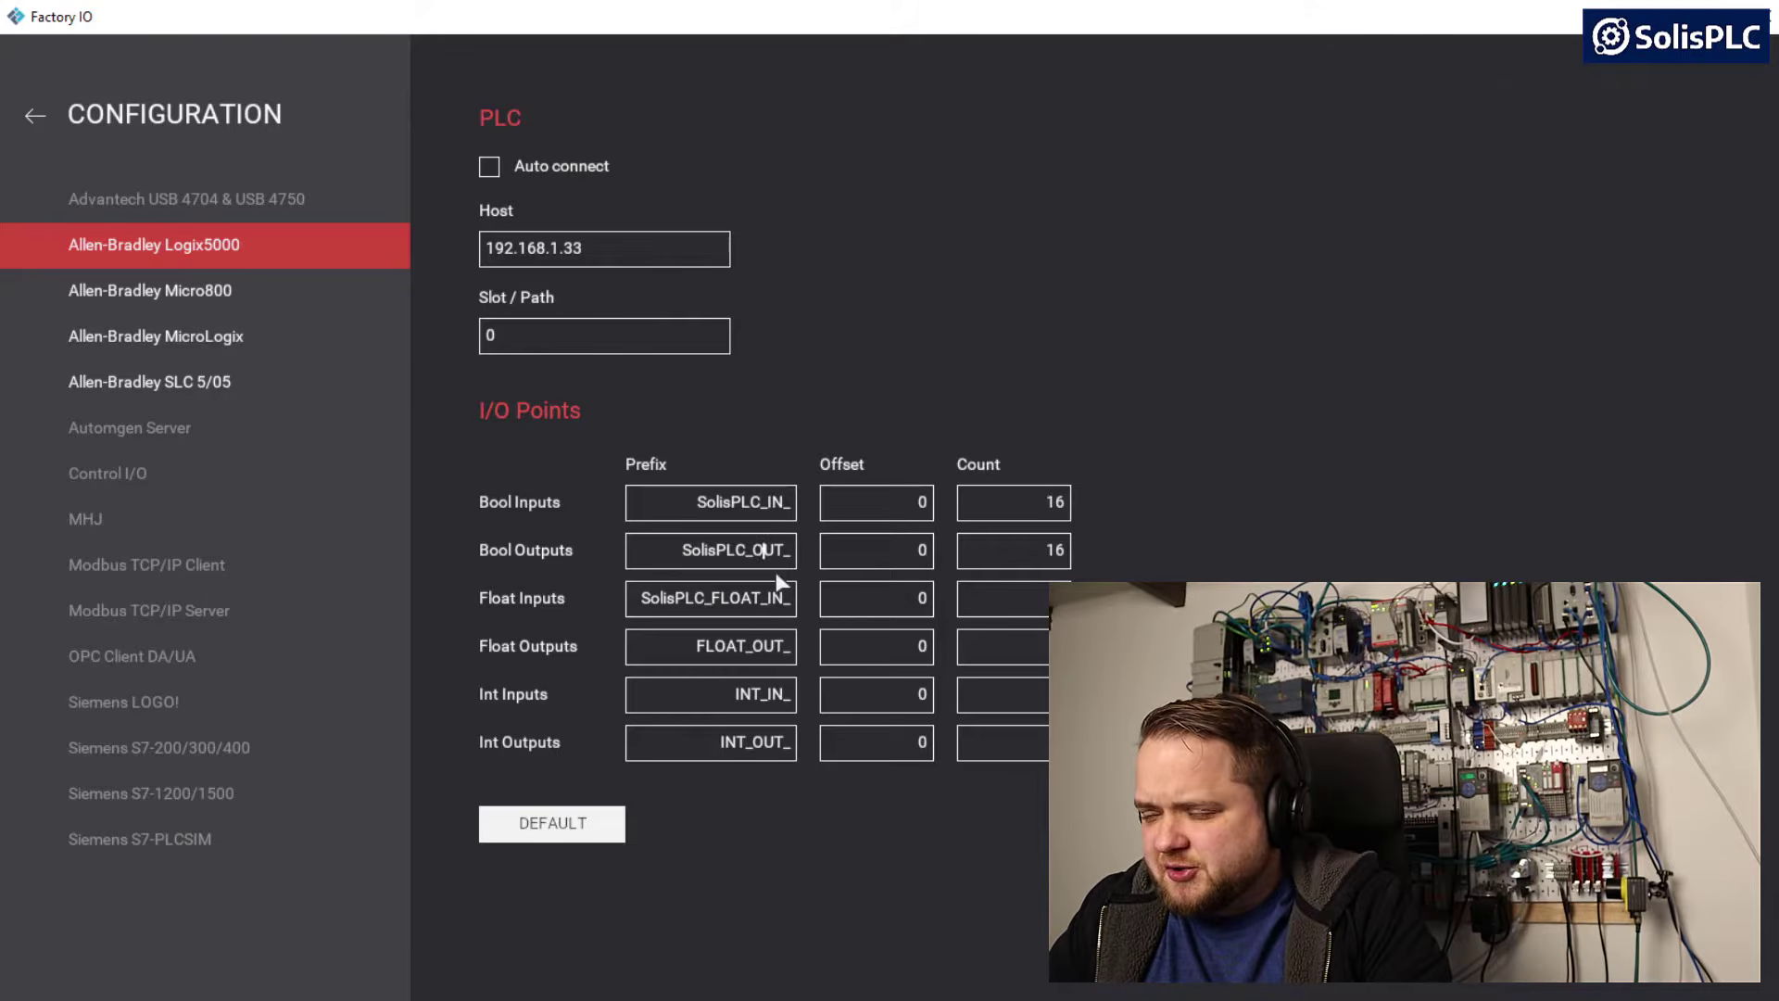
double_click(769, 503)
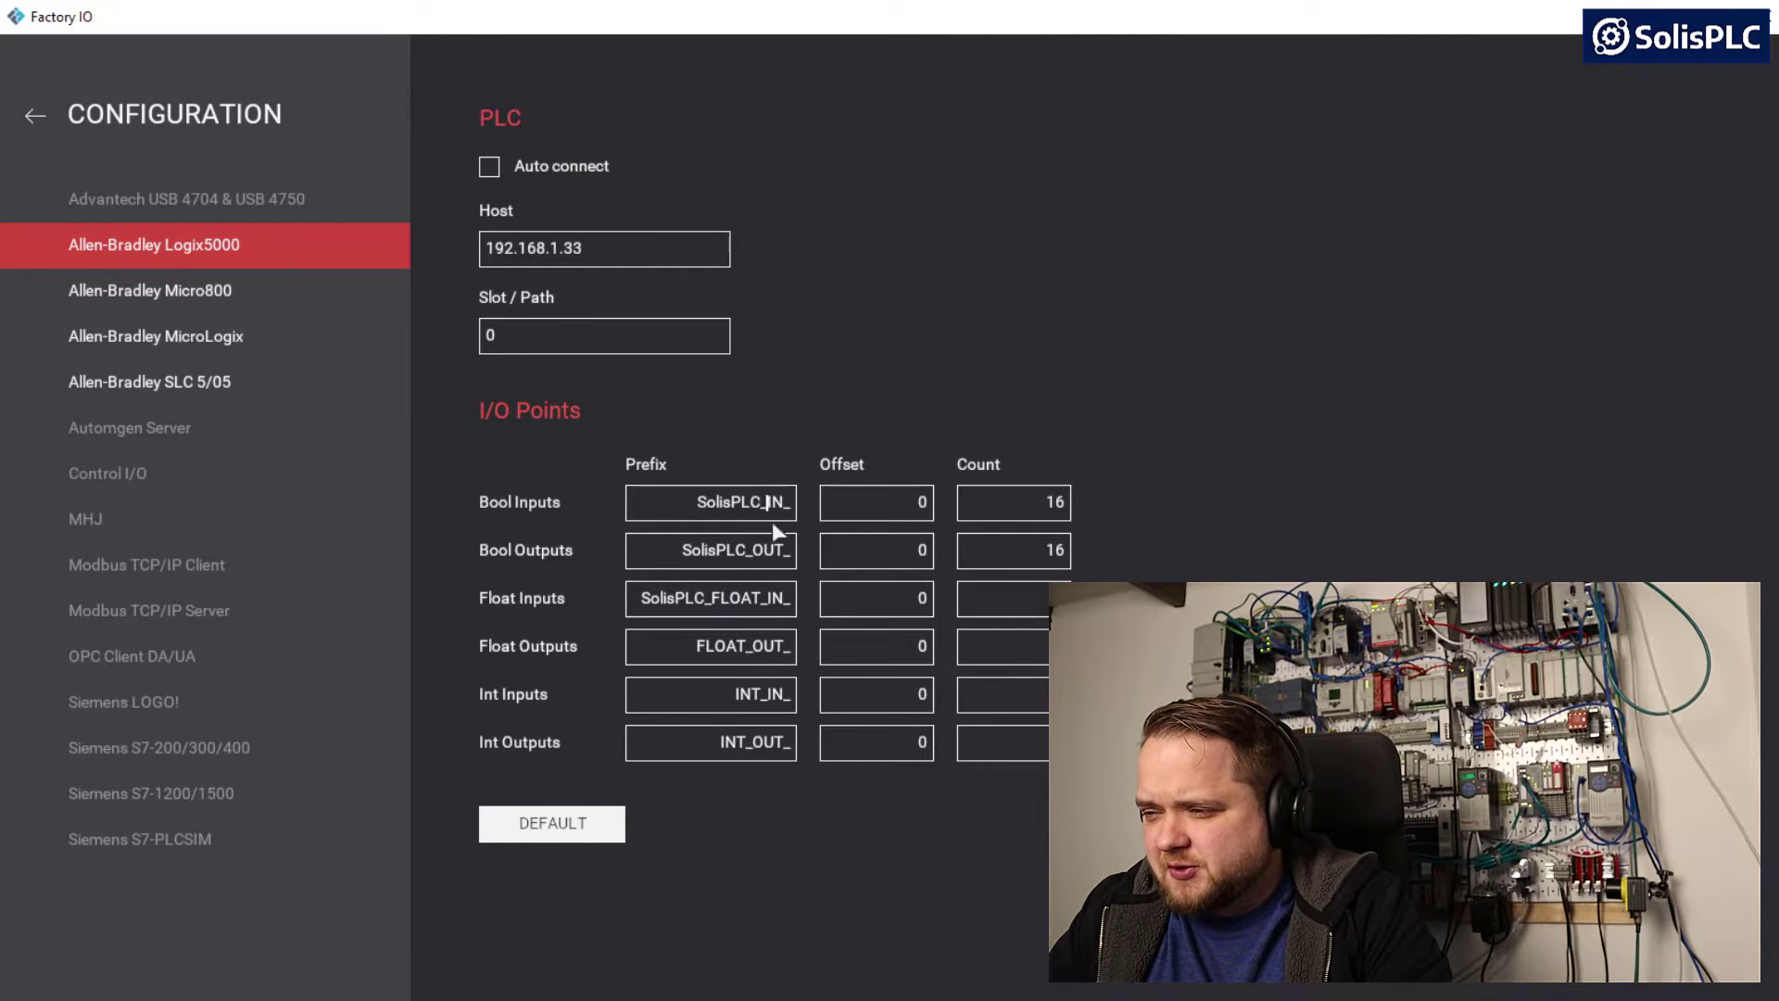
type("B_")
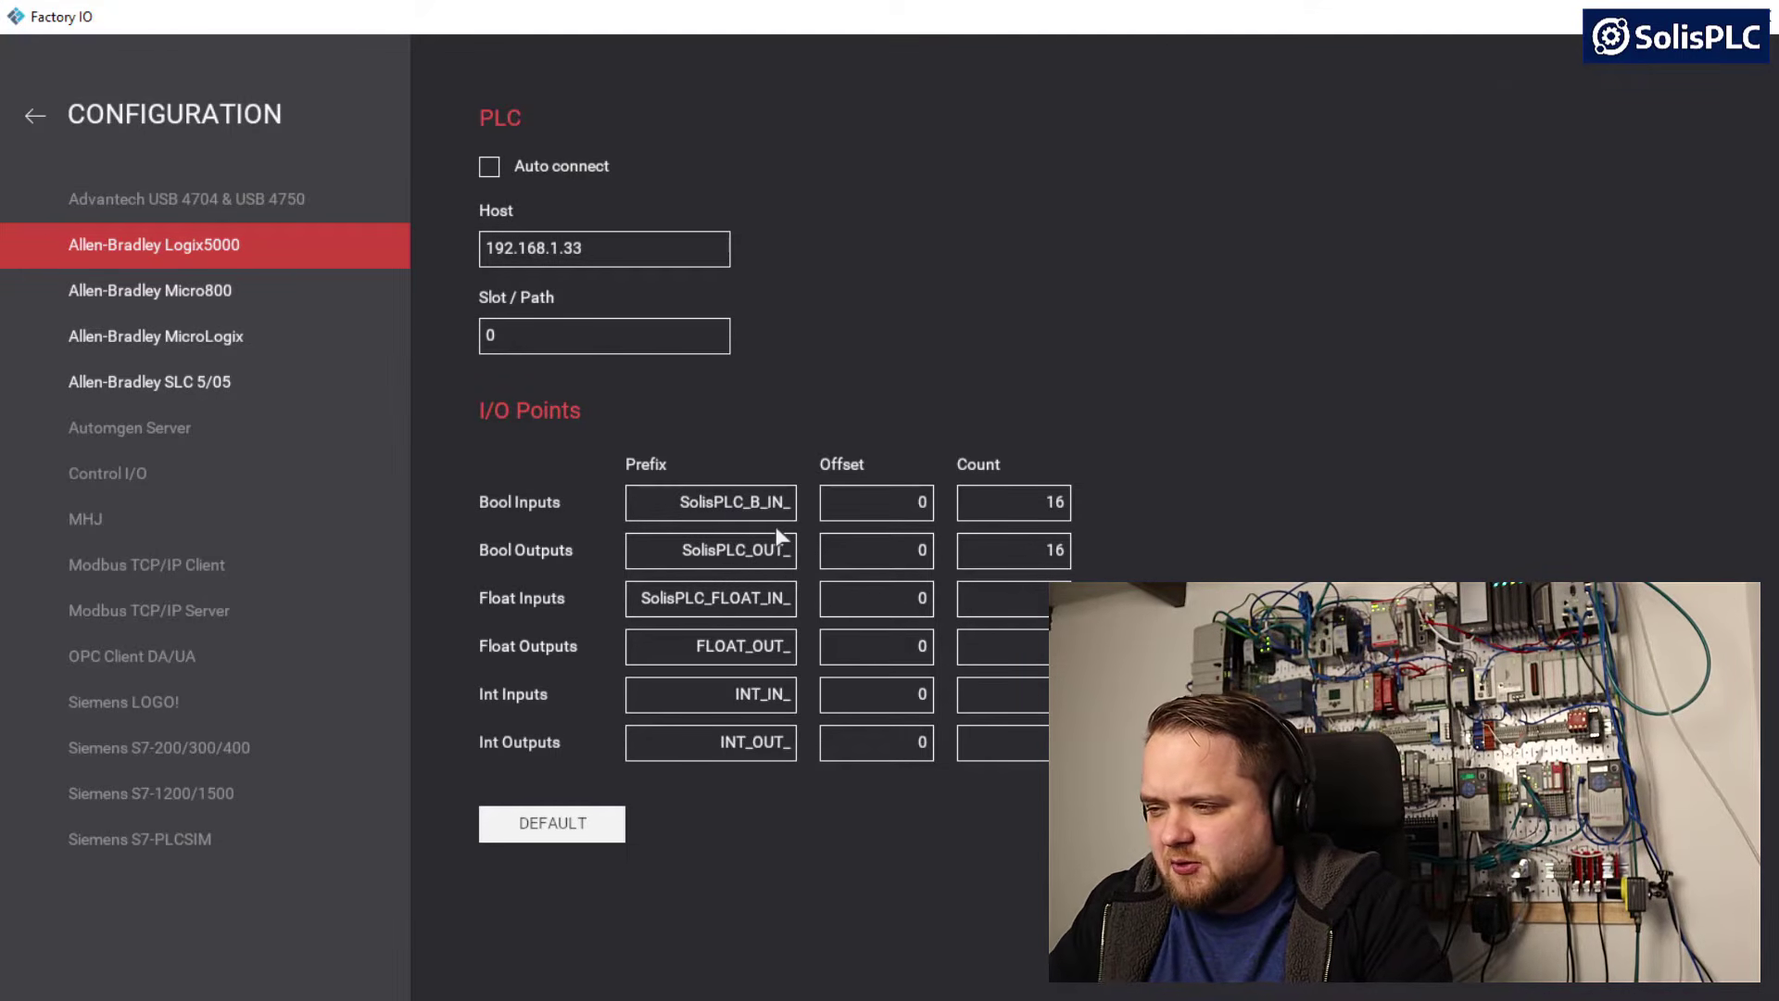
Shorten FLOAT to F in the Float Inputs prefix so it reads SolisPLC_F_IN_
double_click(738, 601)
left_click(740, 607)
double_click(767, 599)
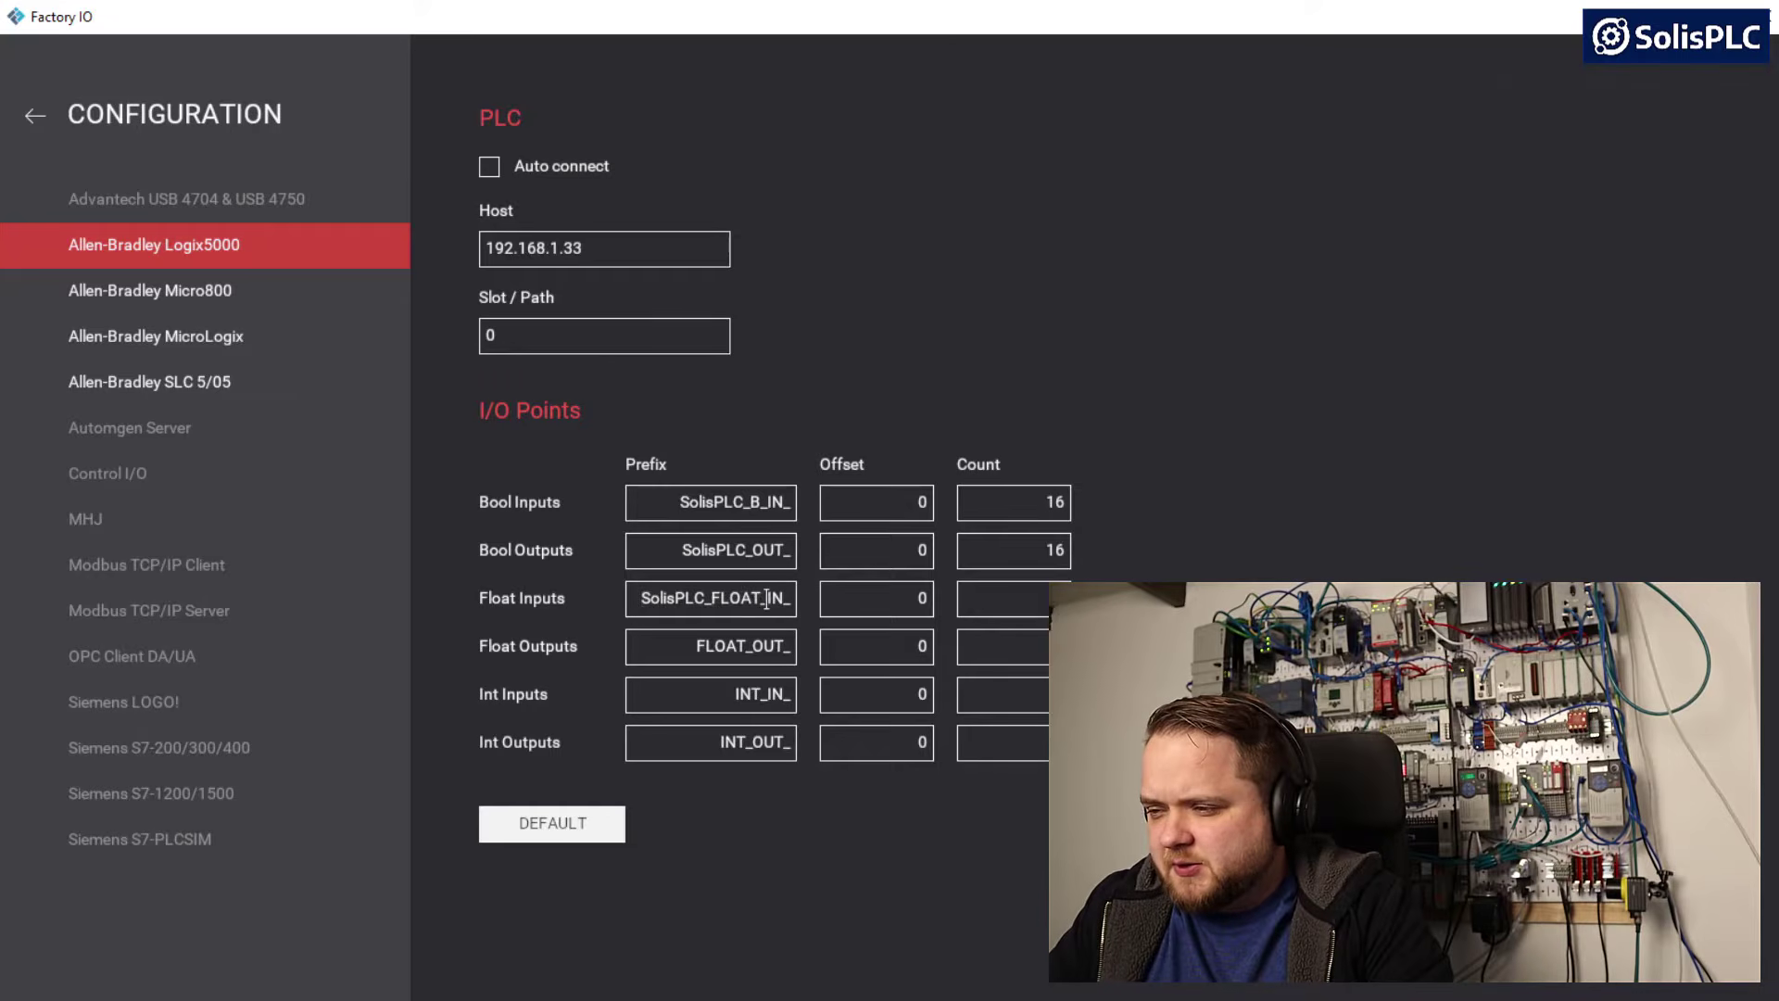
key("BackSpace")
key("BackSpace")
key("BackSpace")
key("BackSpace")
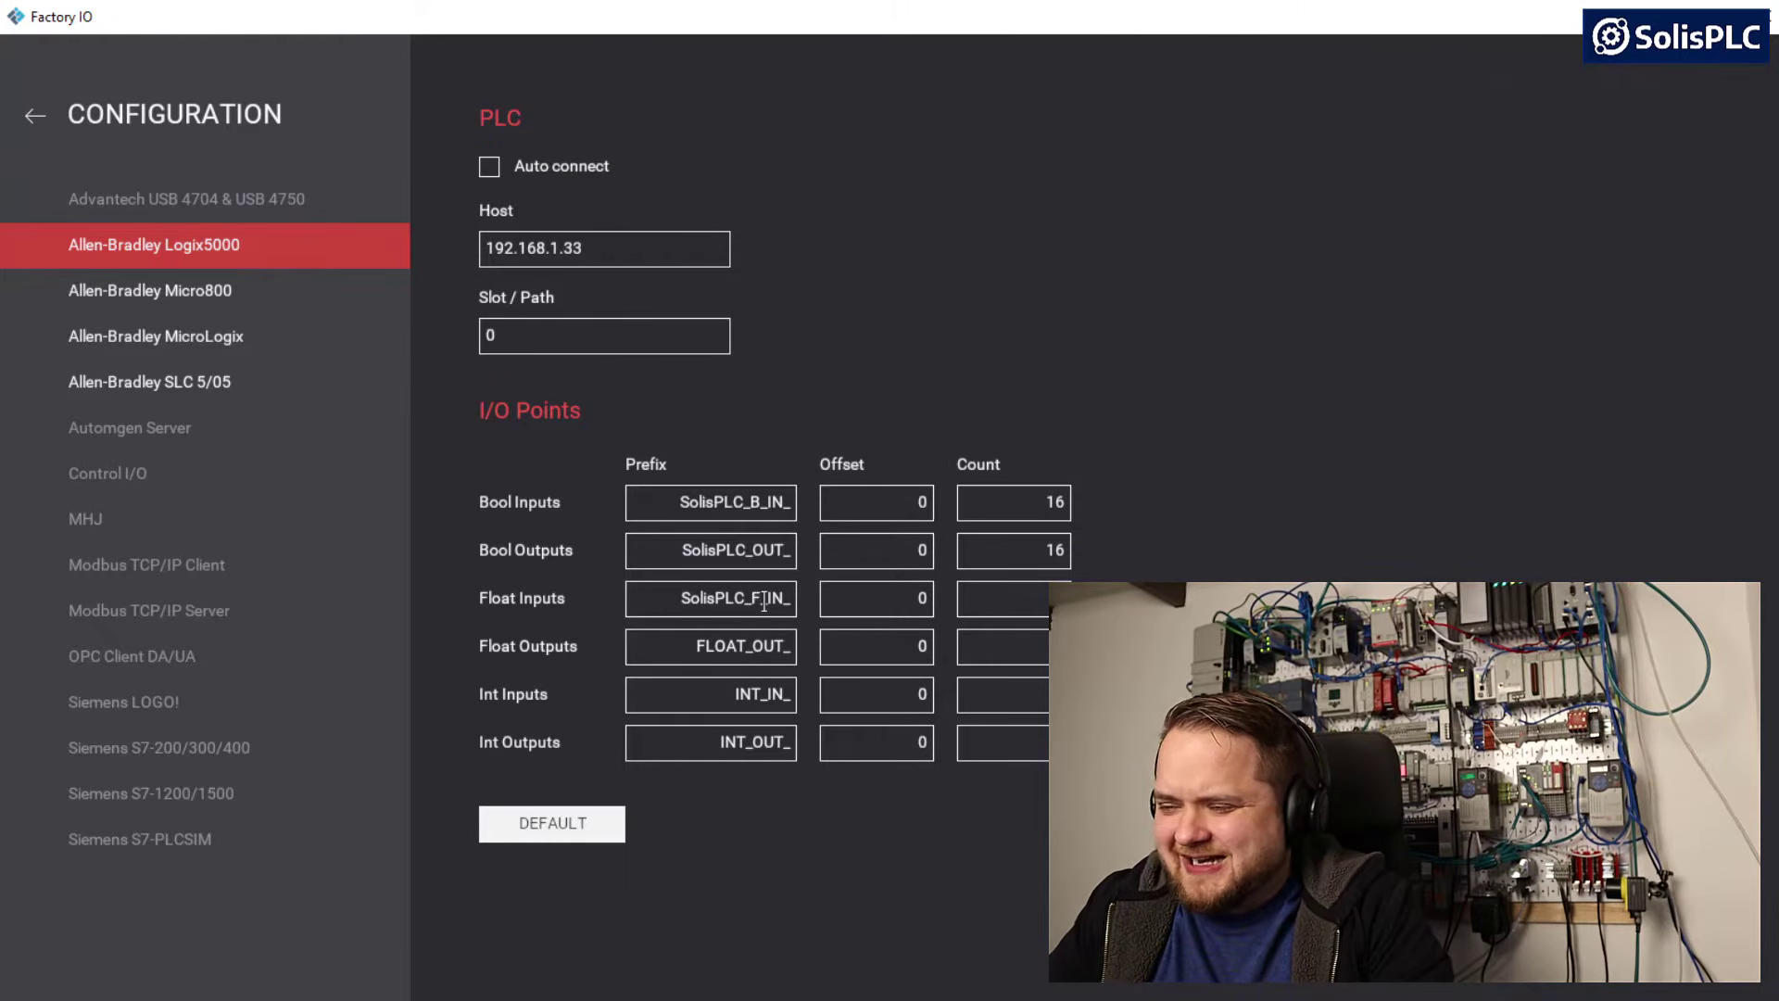
Set the Float Outputs prefix to SolisPLC_F_OUT_
double_click(749, 648)
left_click(748, 649)
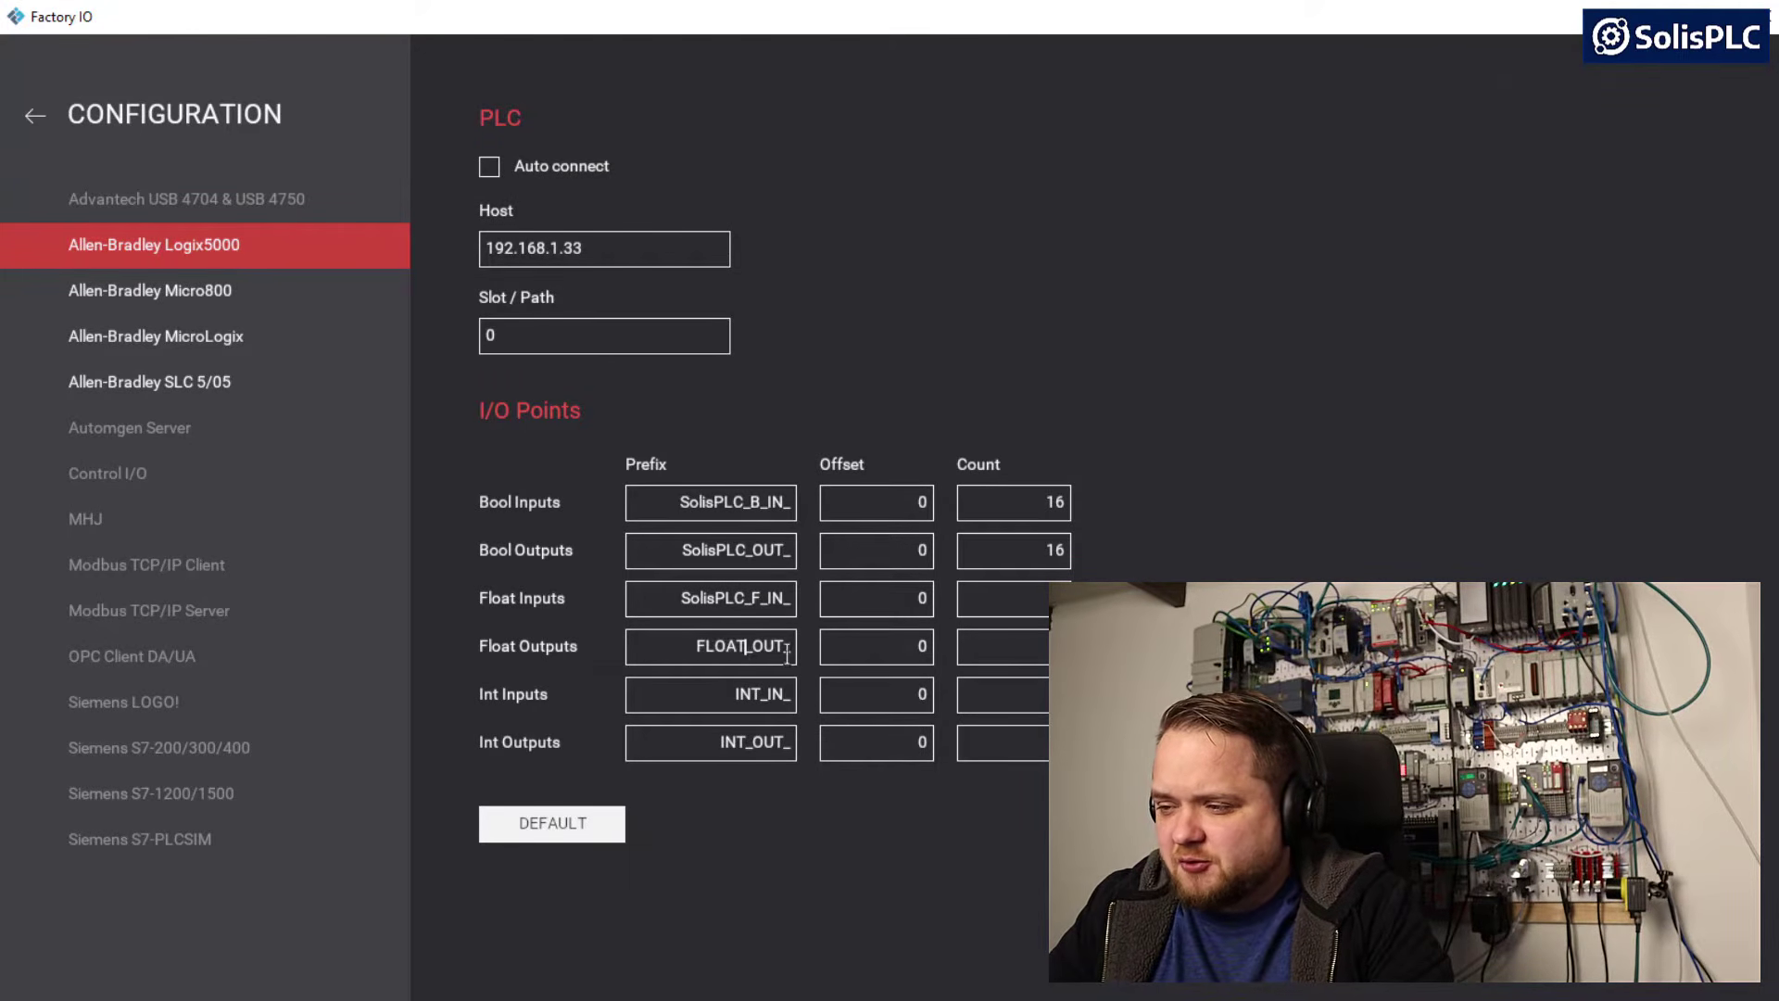
key("BackSpace")
key("BackSpace")
key("BackSpace")
key("BackSpace")
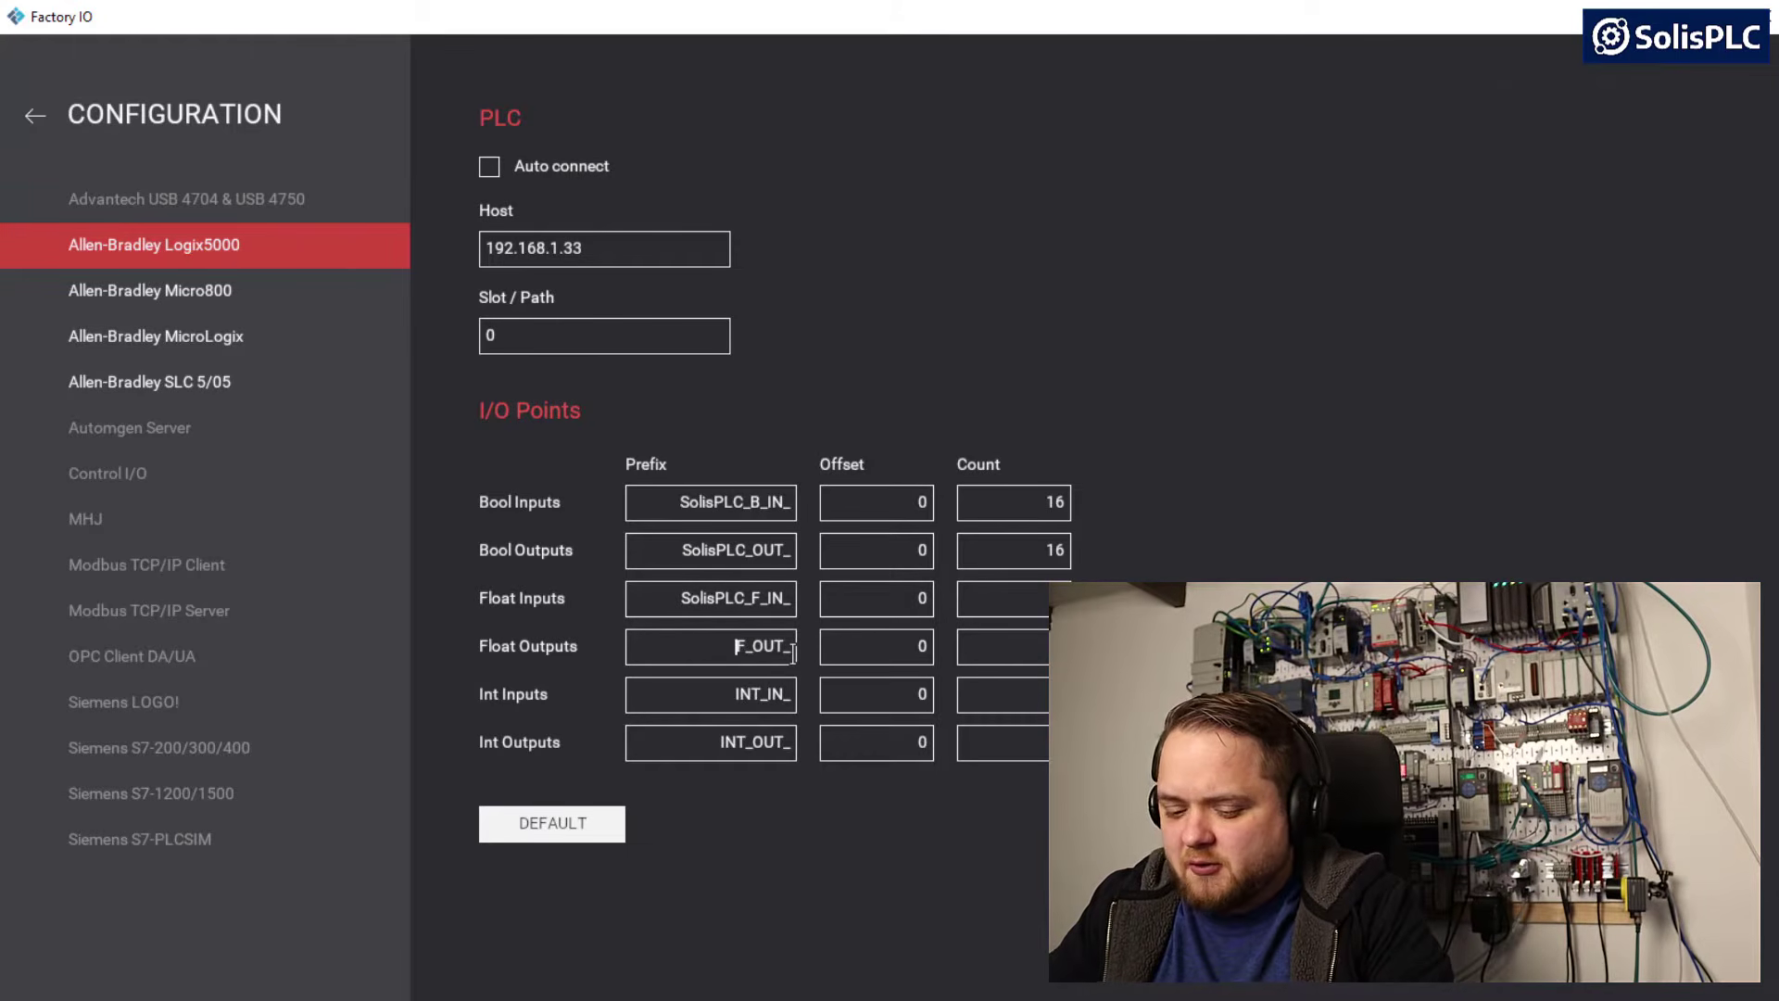
key("ctrl+v")
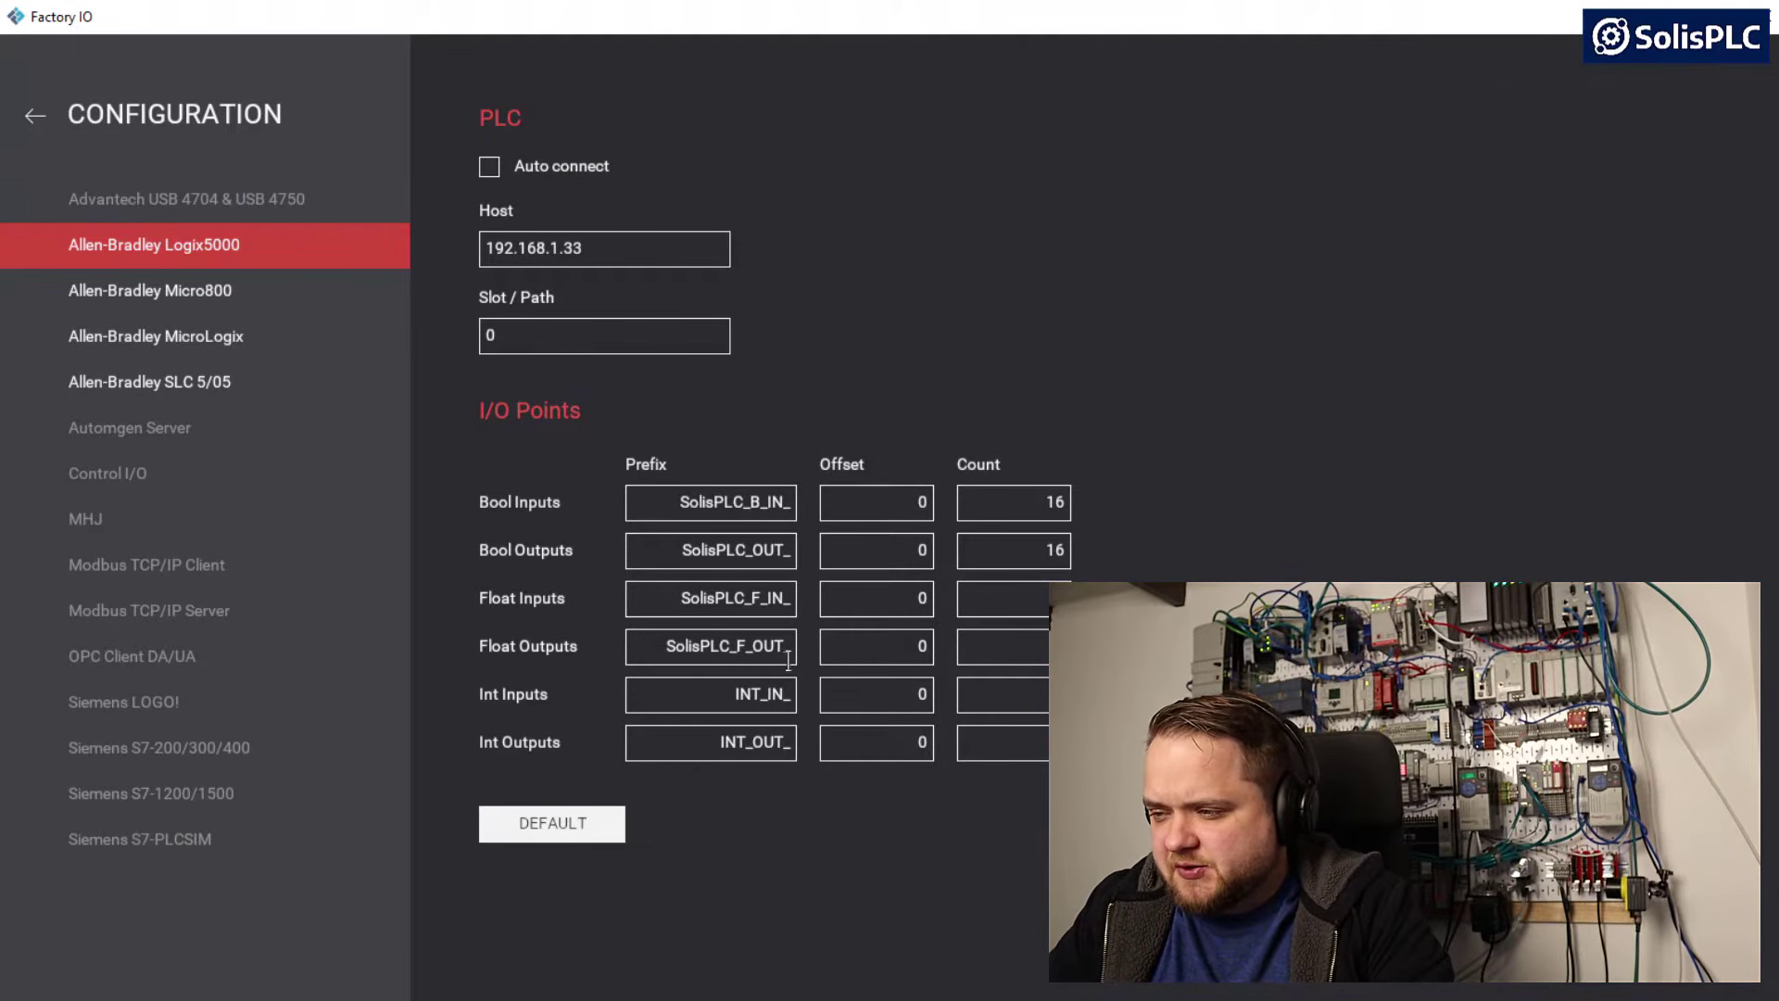
Set the Int Inputs prefix to SolisPLC_INT_IN_ and the Int Outputs prefix to SolisPLC_INT_OUT_
double_click(700, 703)
left_click(699, 703)
key("ctrl+v")
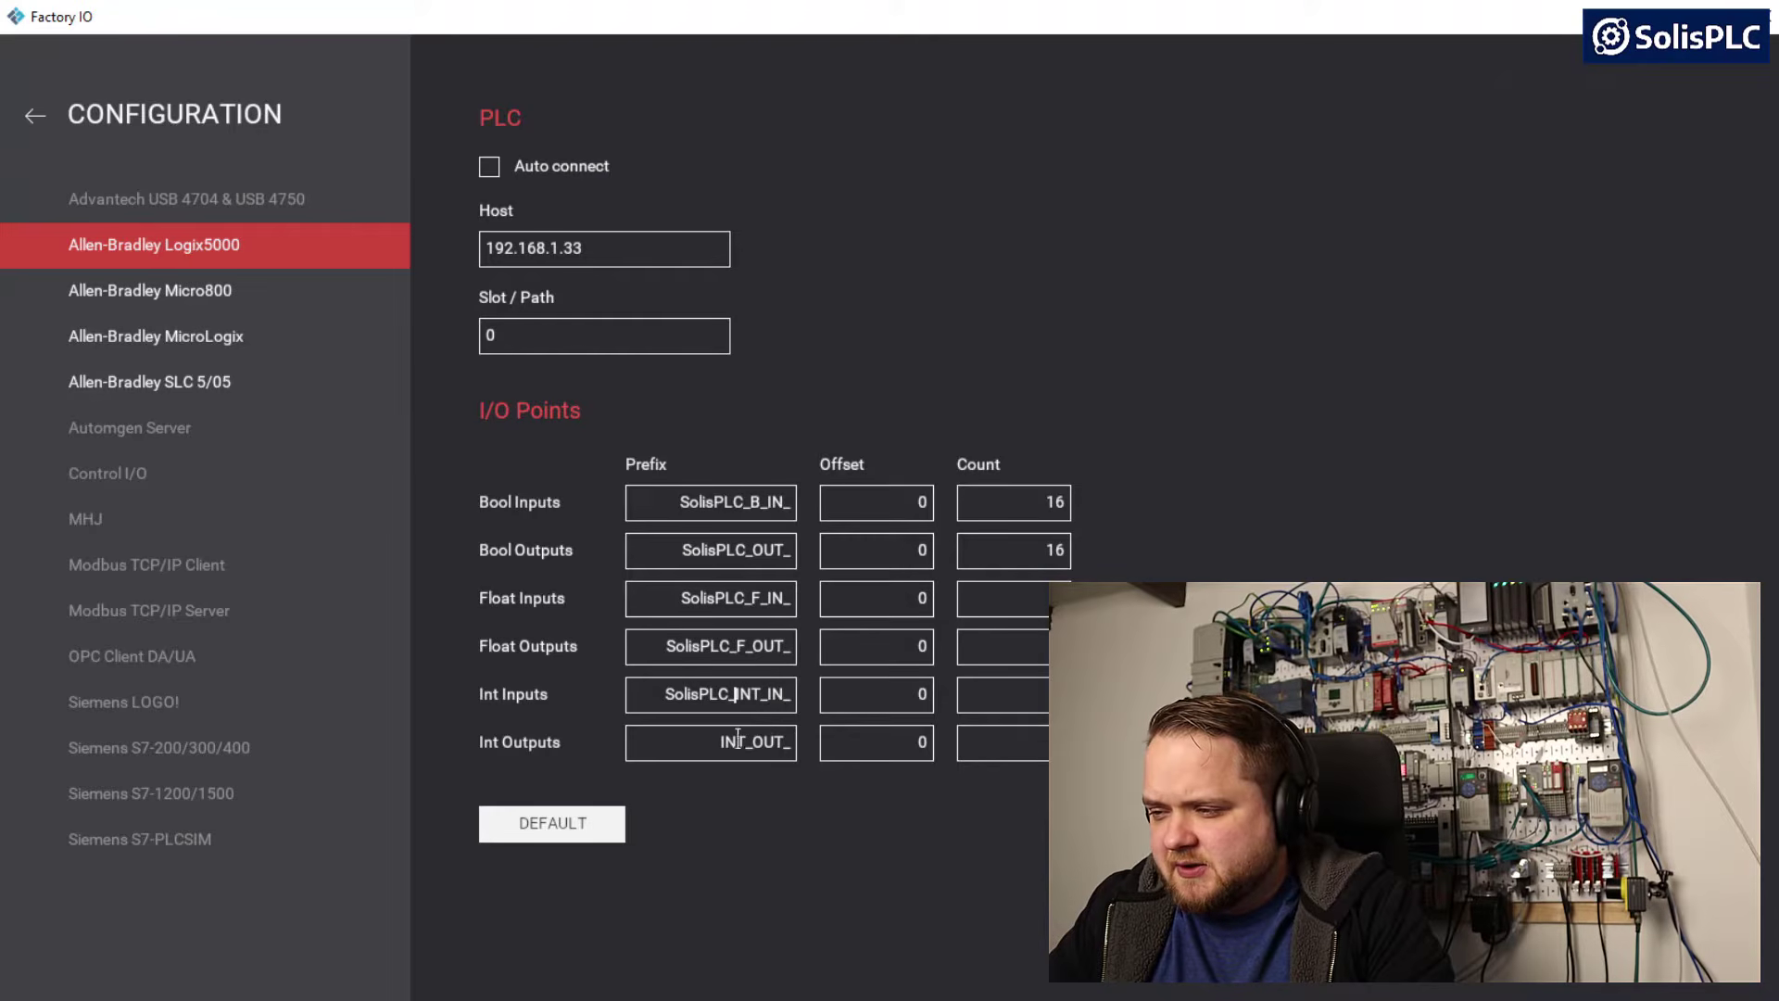
double_click(712, 741)
left_click(712, 742)
key("ctrl+v")
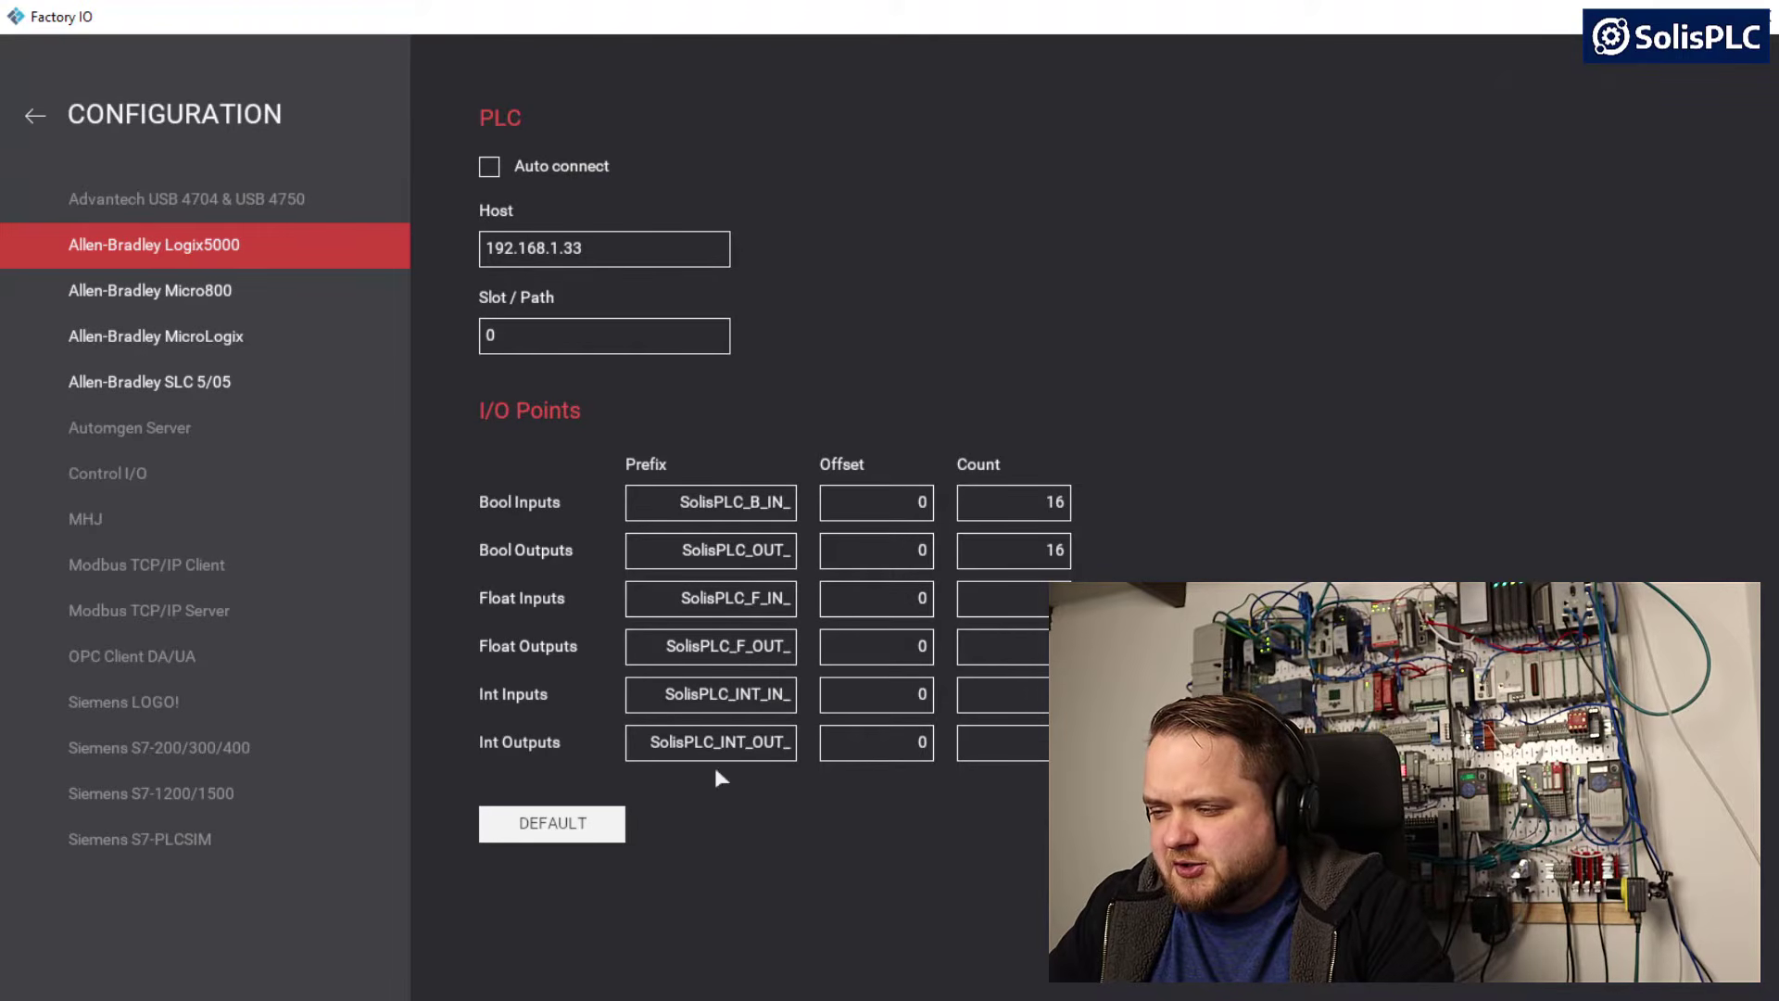
Close the driver configuration and connect the Allen-Bradley Logix5000 driver to the PLC
left_click(699, 643)
left_click(714, 530)
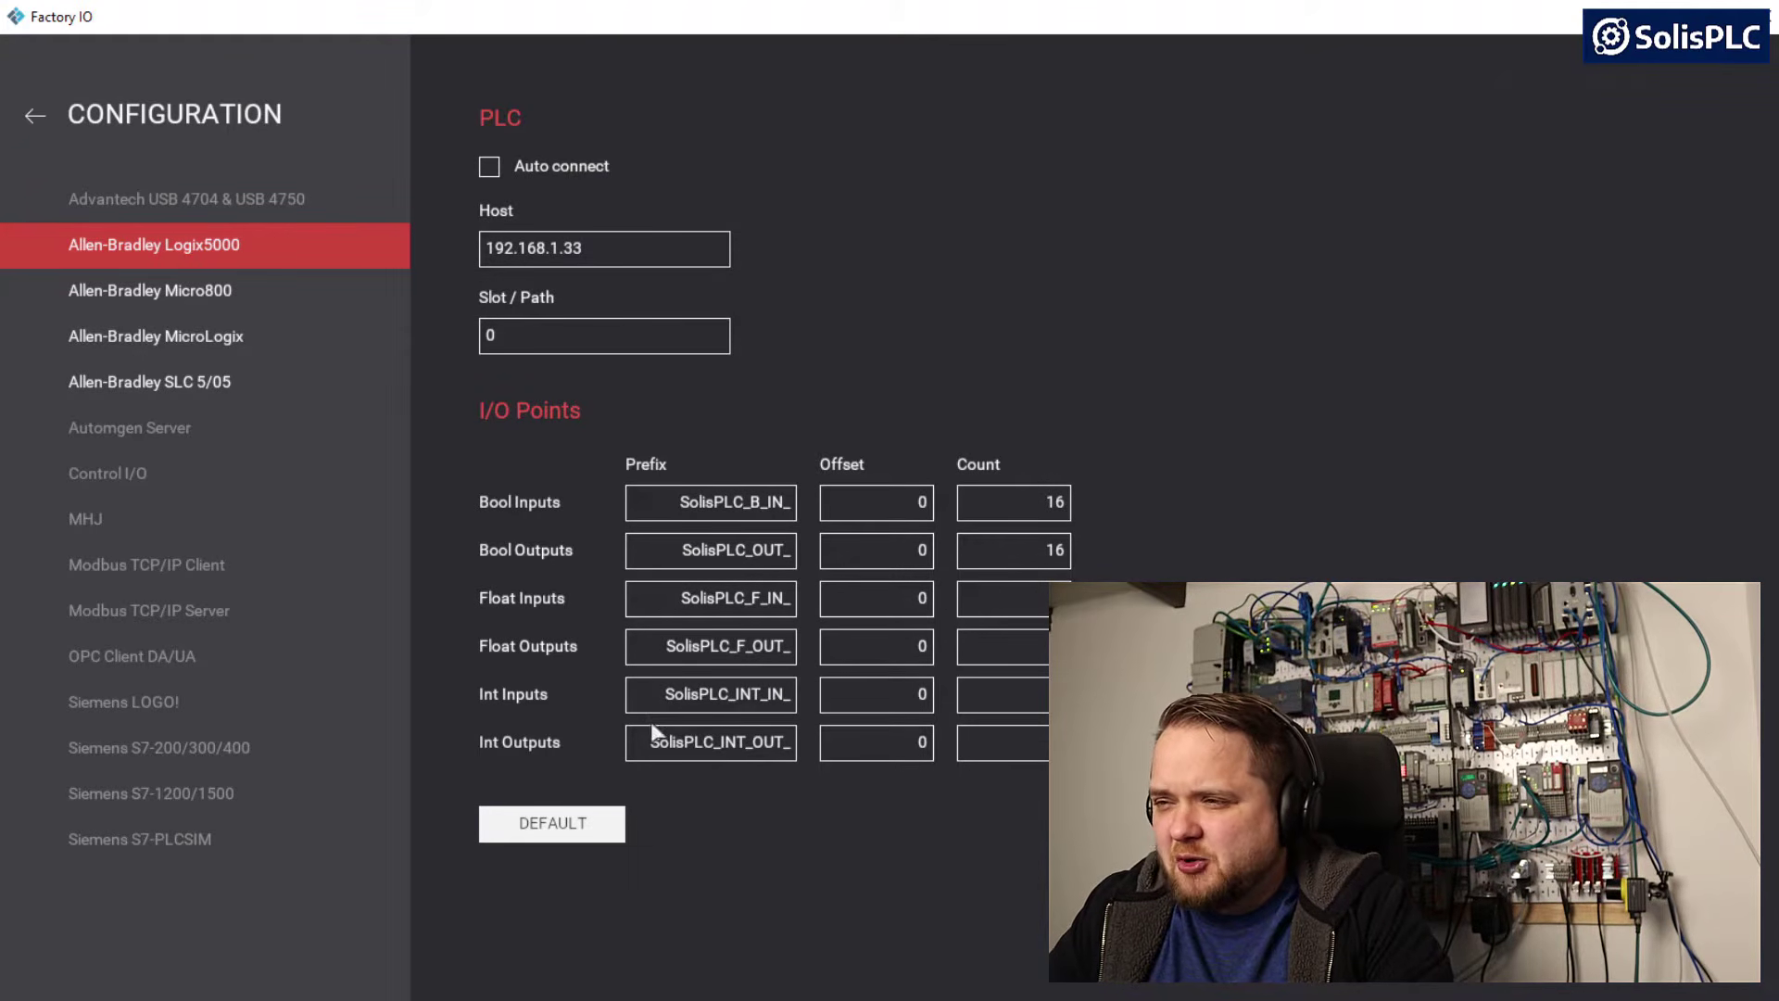
left_click(41, 113)
left_click_drag(1501, 254, 1288, 264)
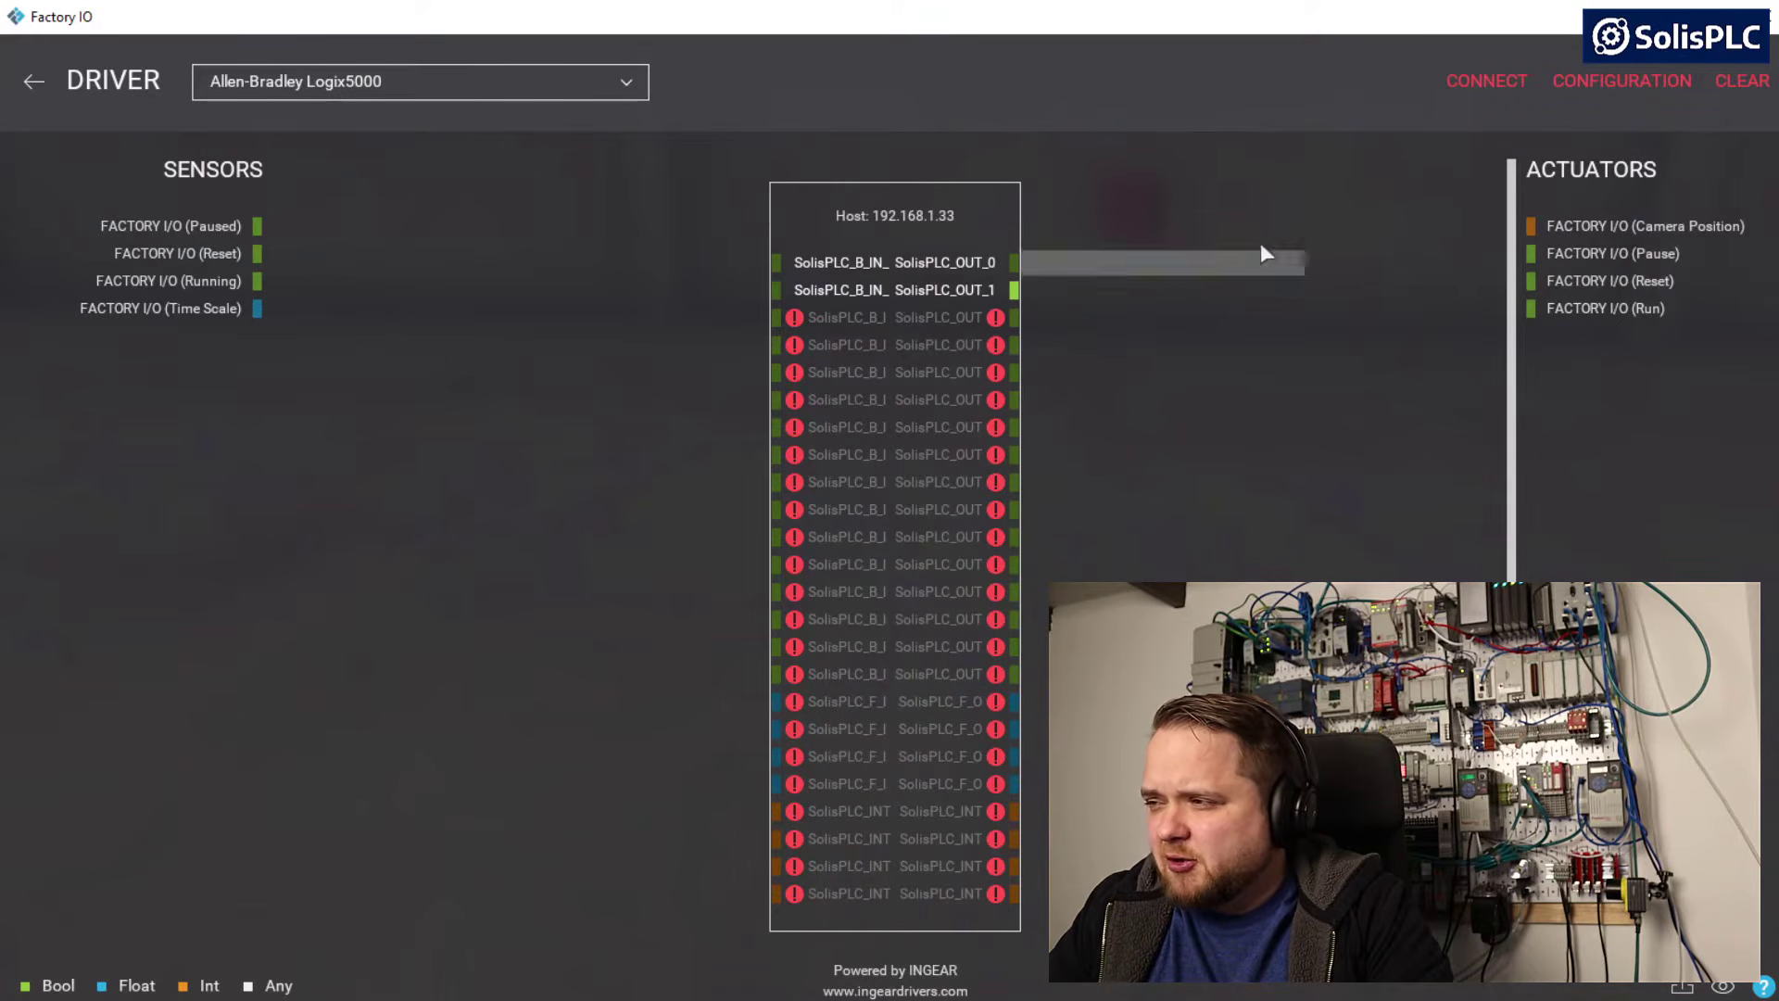
left_click(1477, 91)
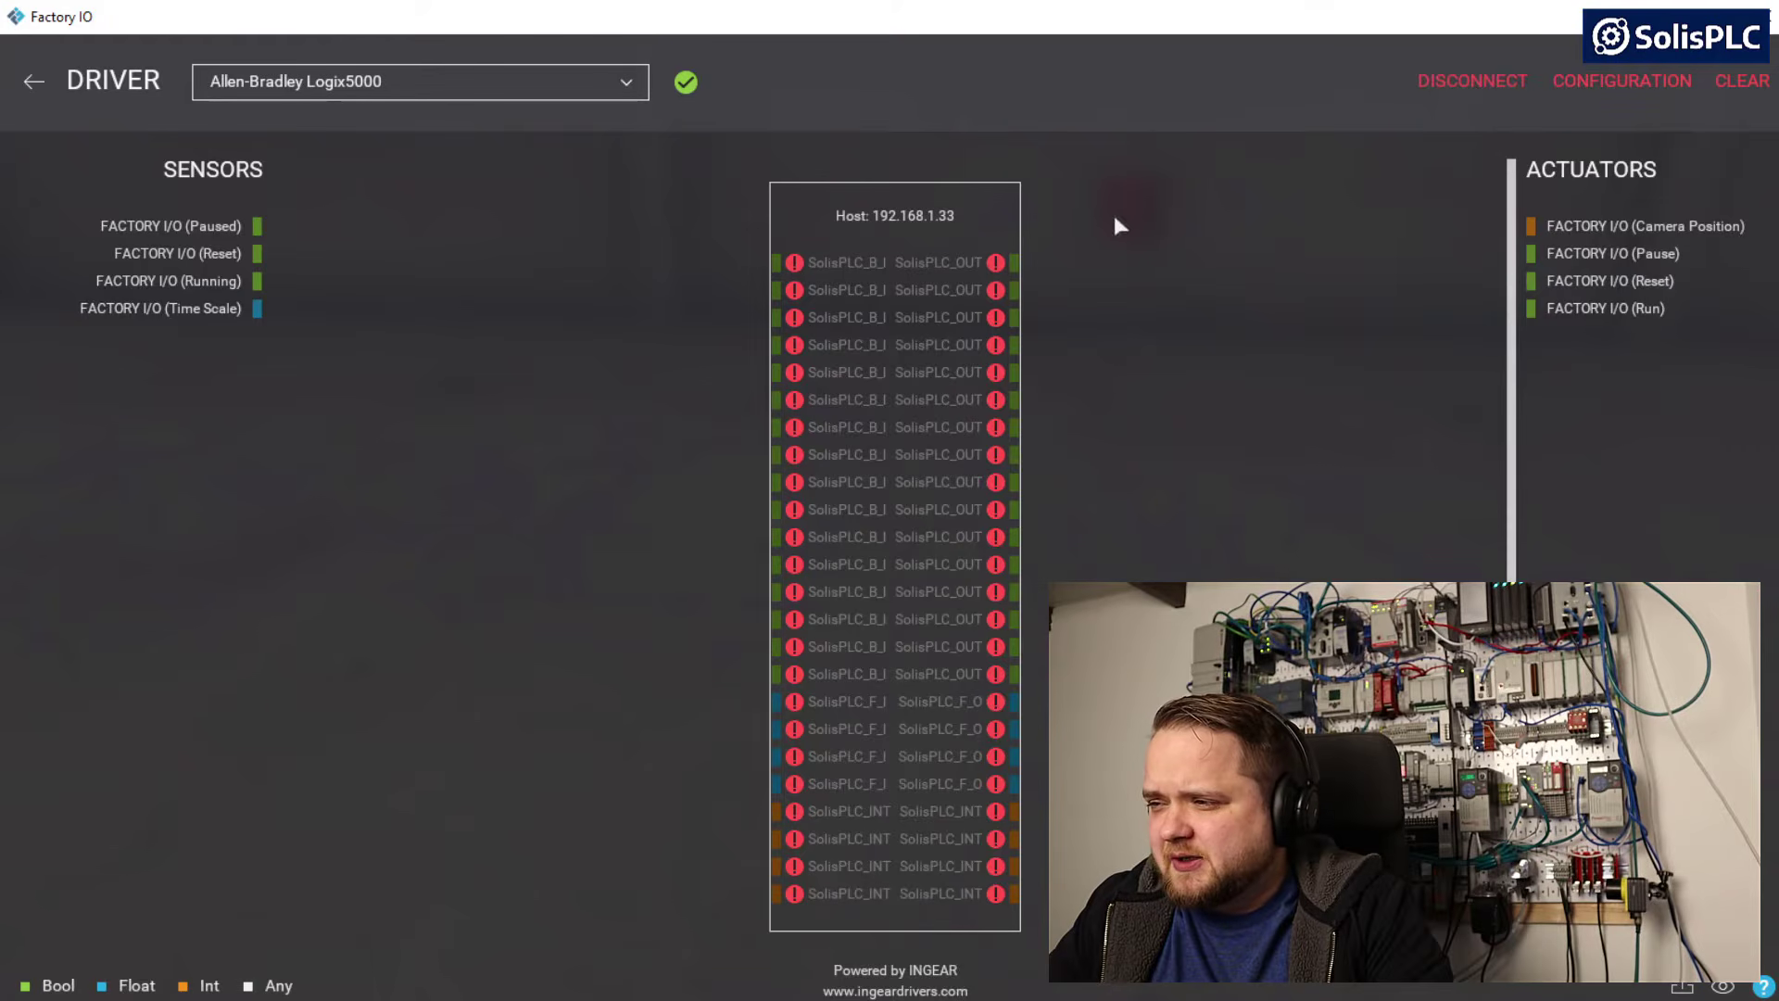
Check the errors on the first Bool output and input points, and review the Bool Inputs prefix in the driver configuration
mouse_move(989, 266)
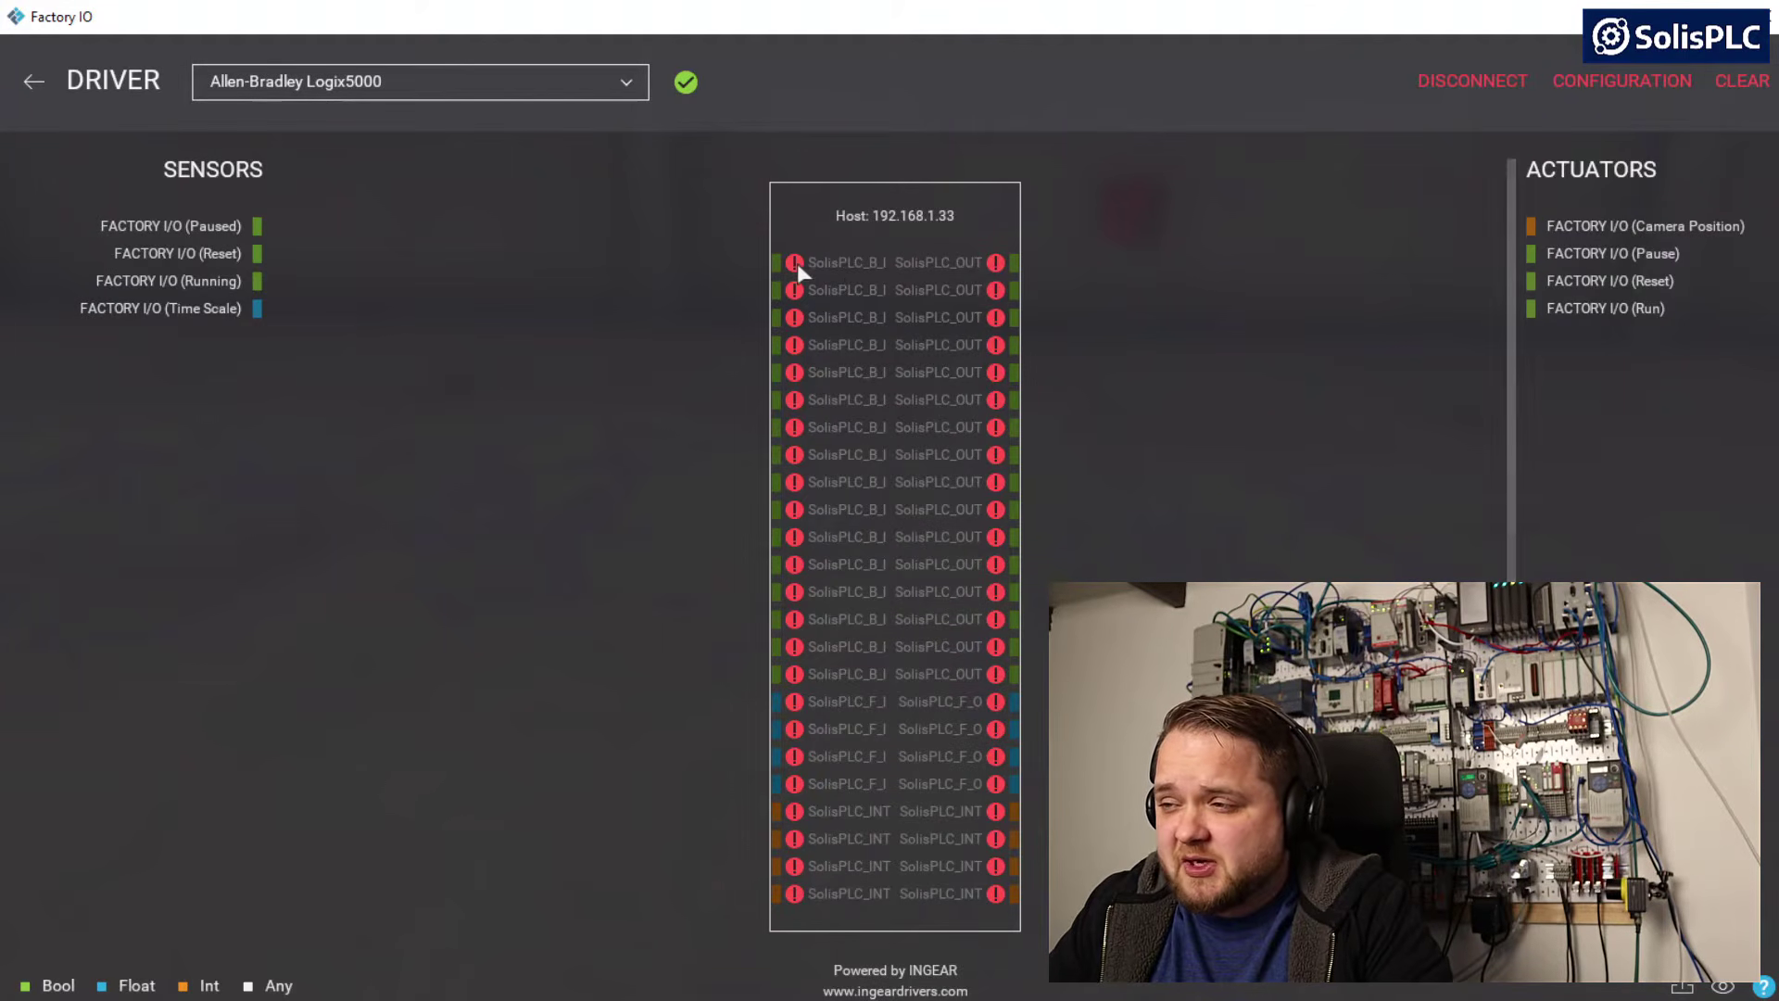
mouse_move(797, 263)
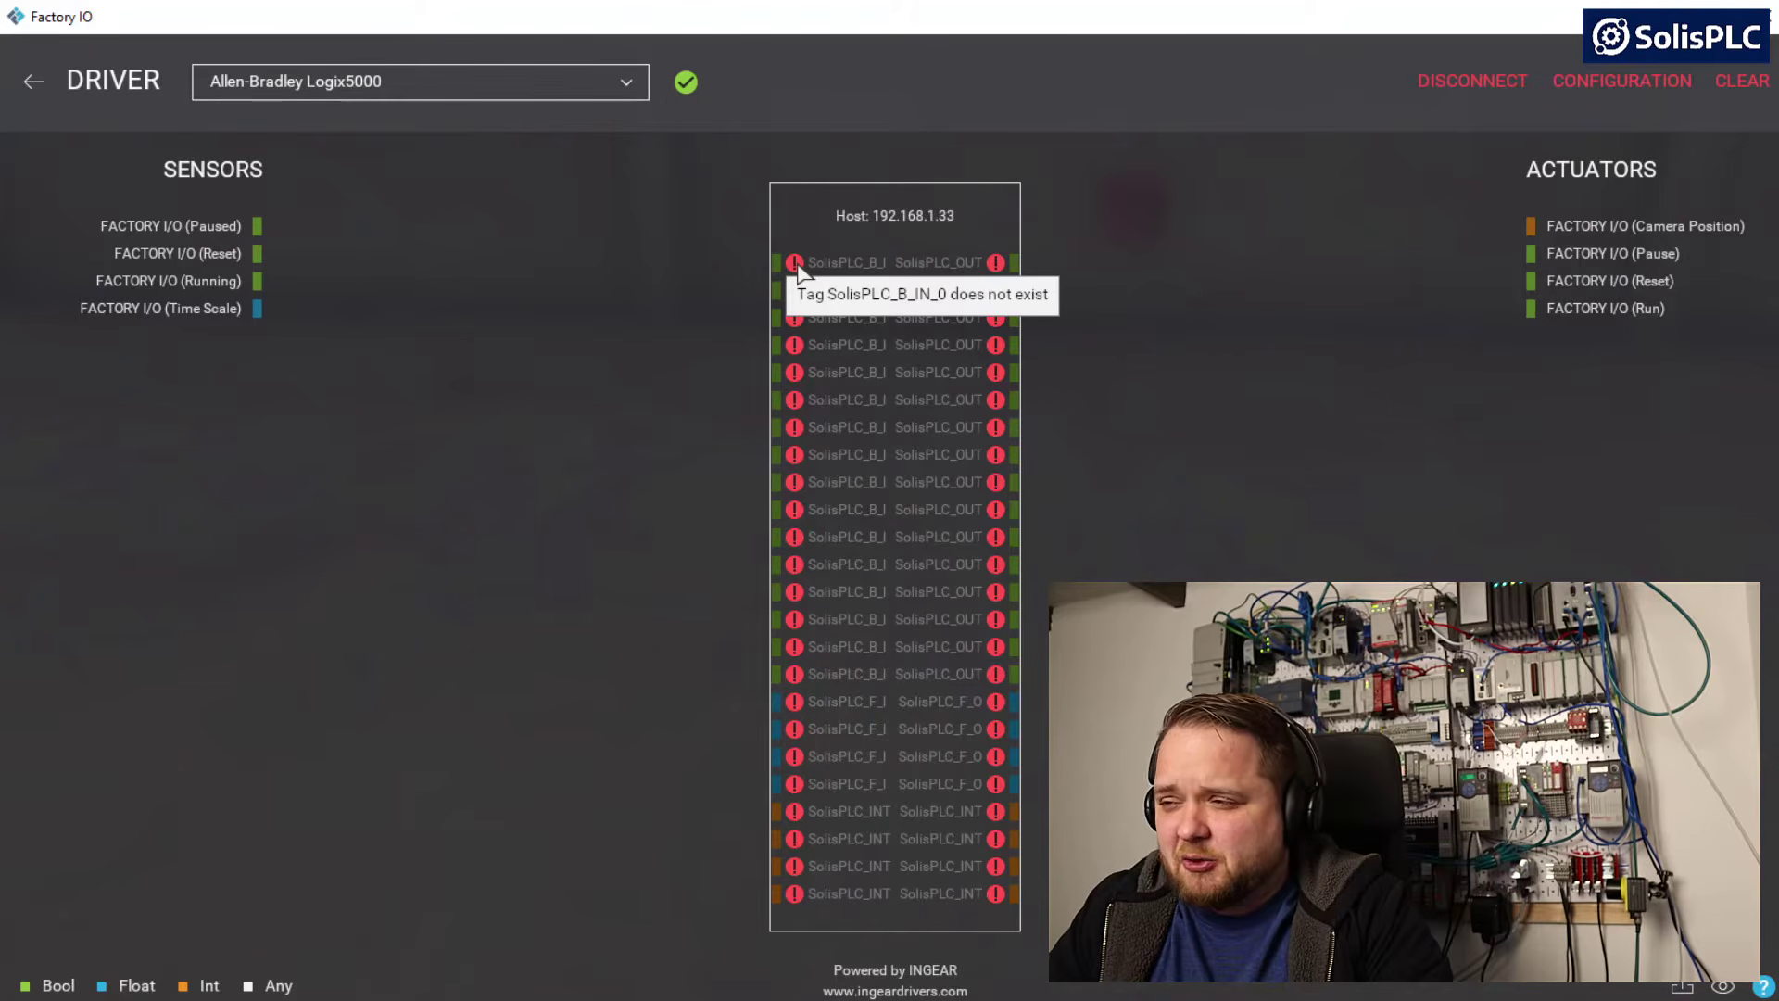
left_click(1610, 84)
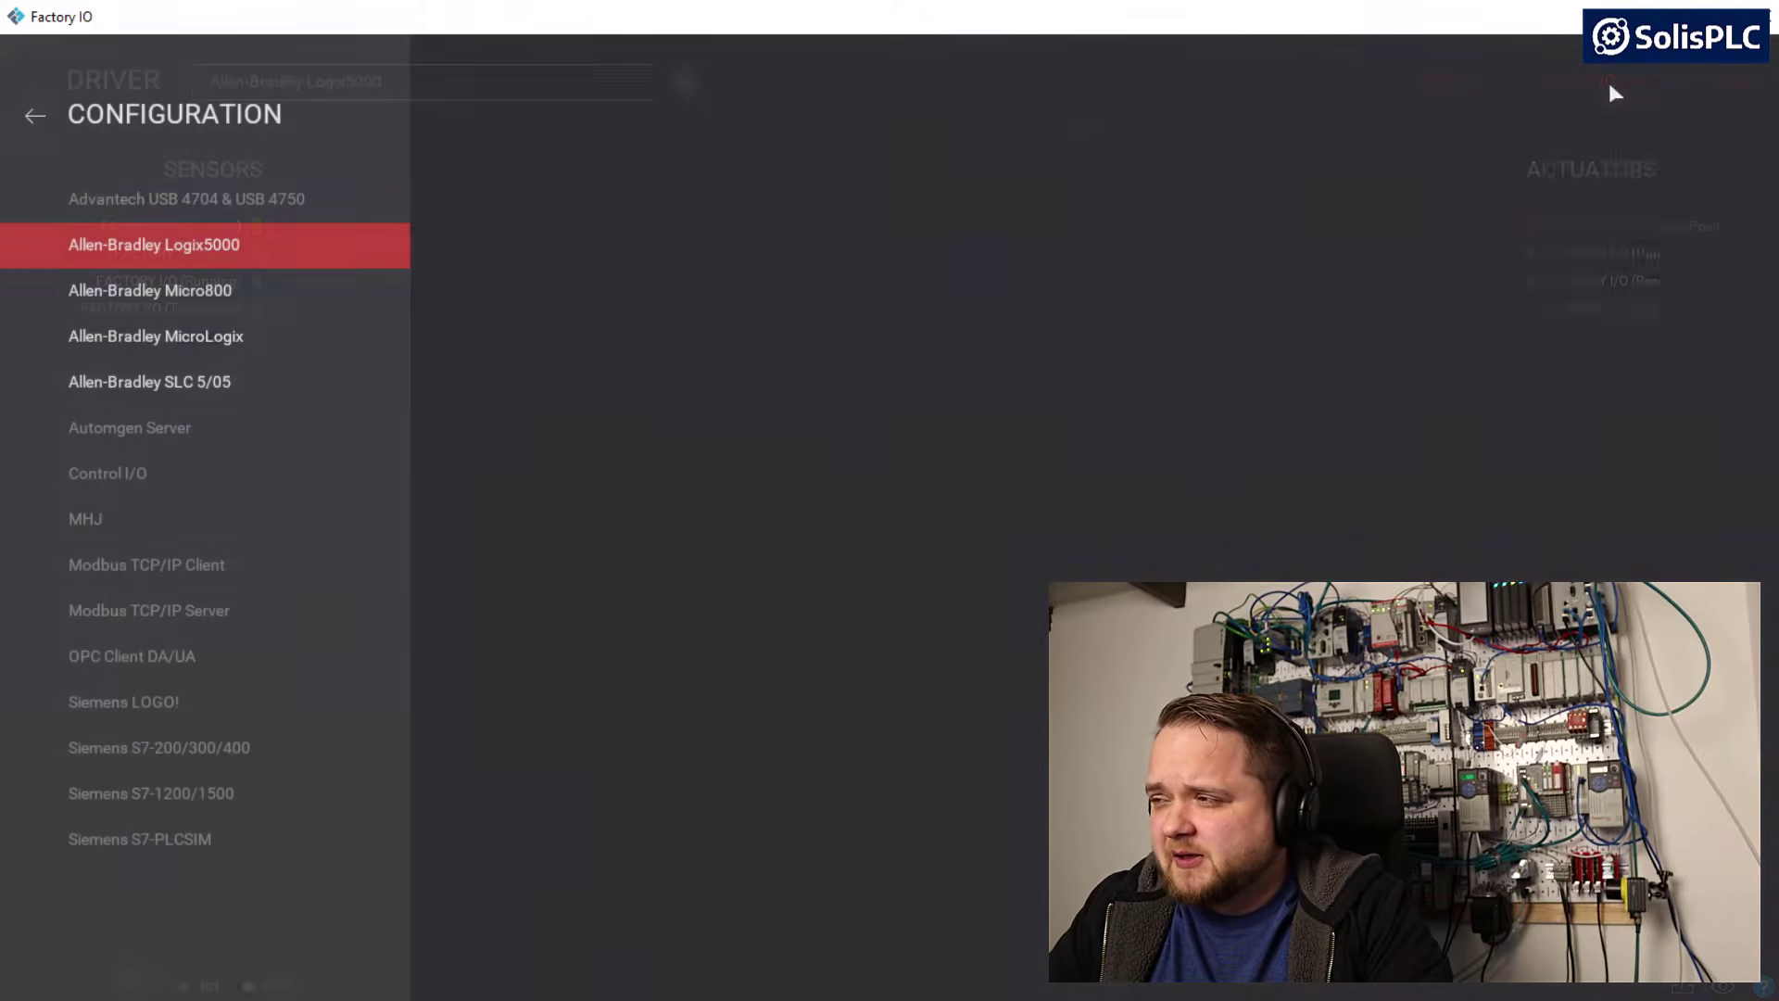
left_click(652, 501)
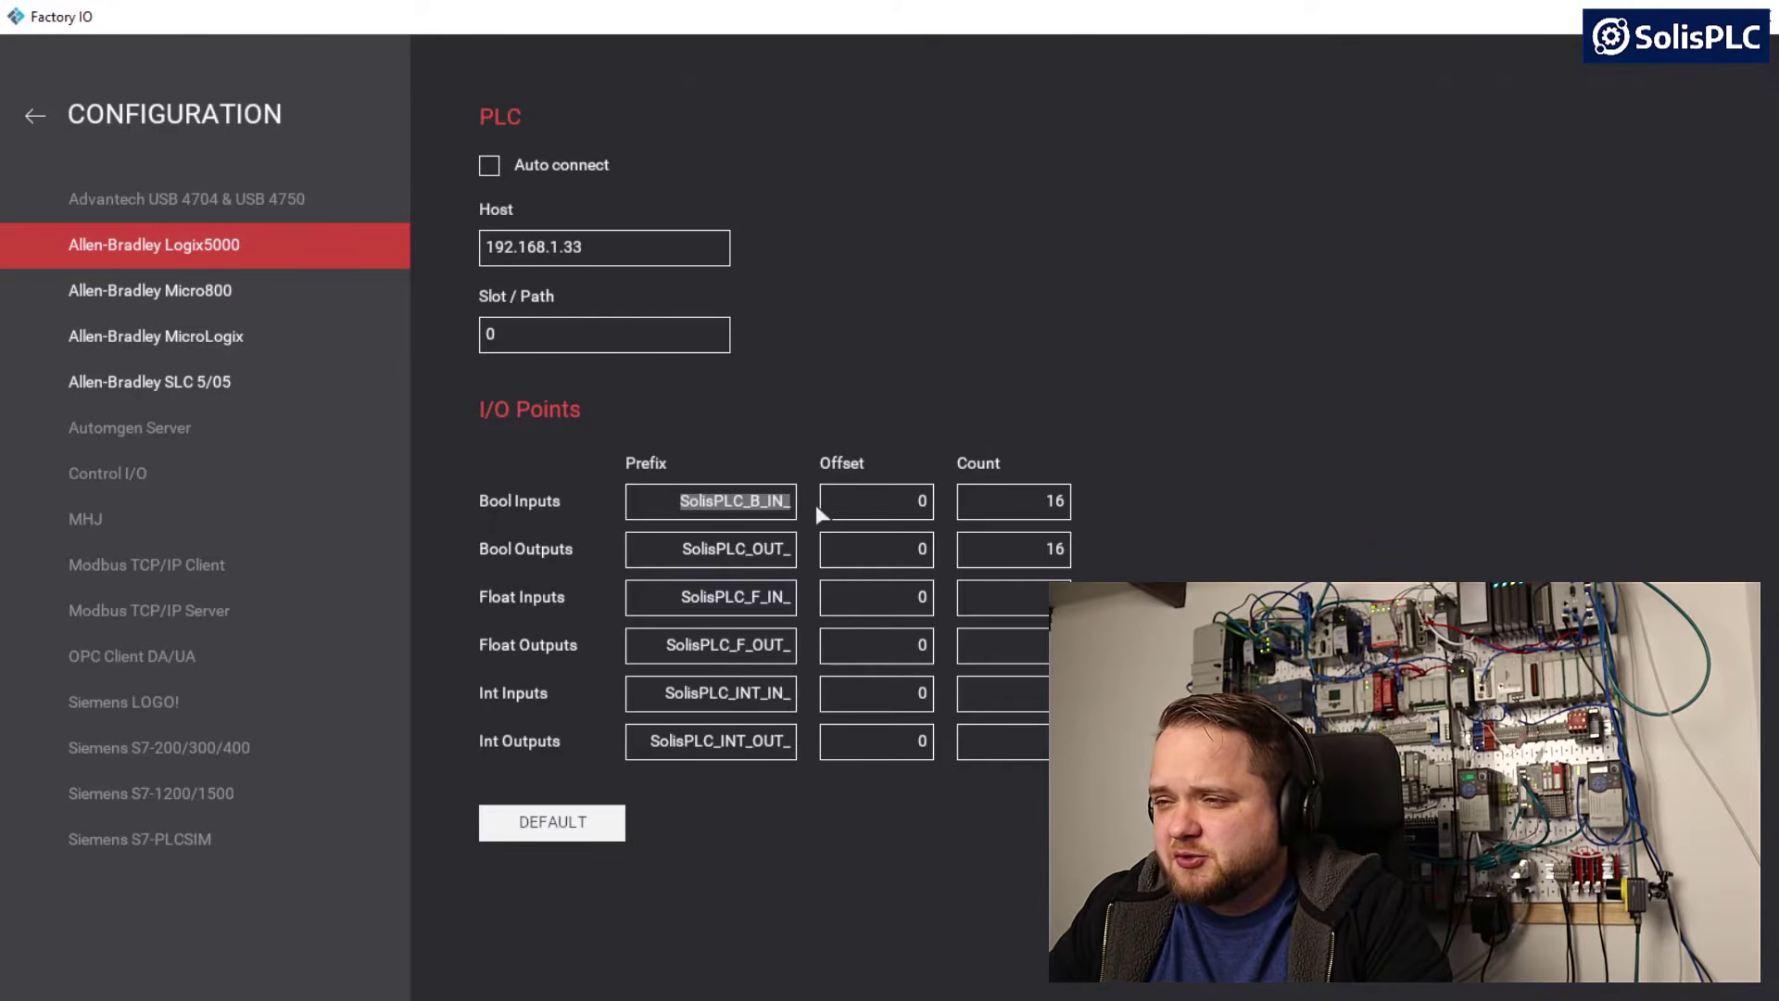
left_click(36, 117)
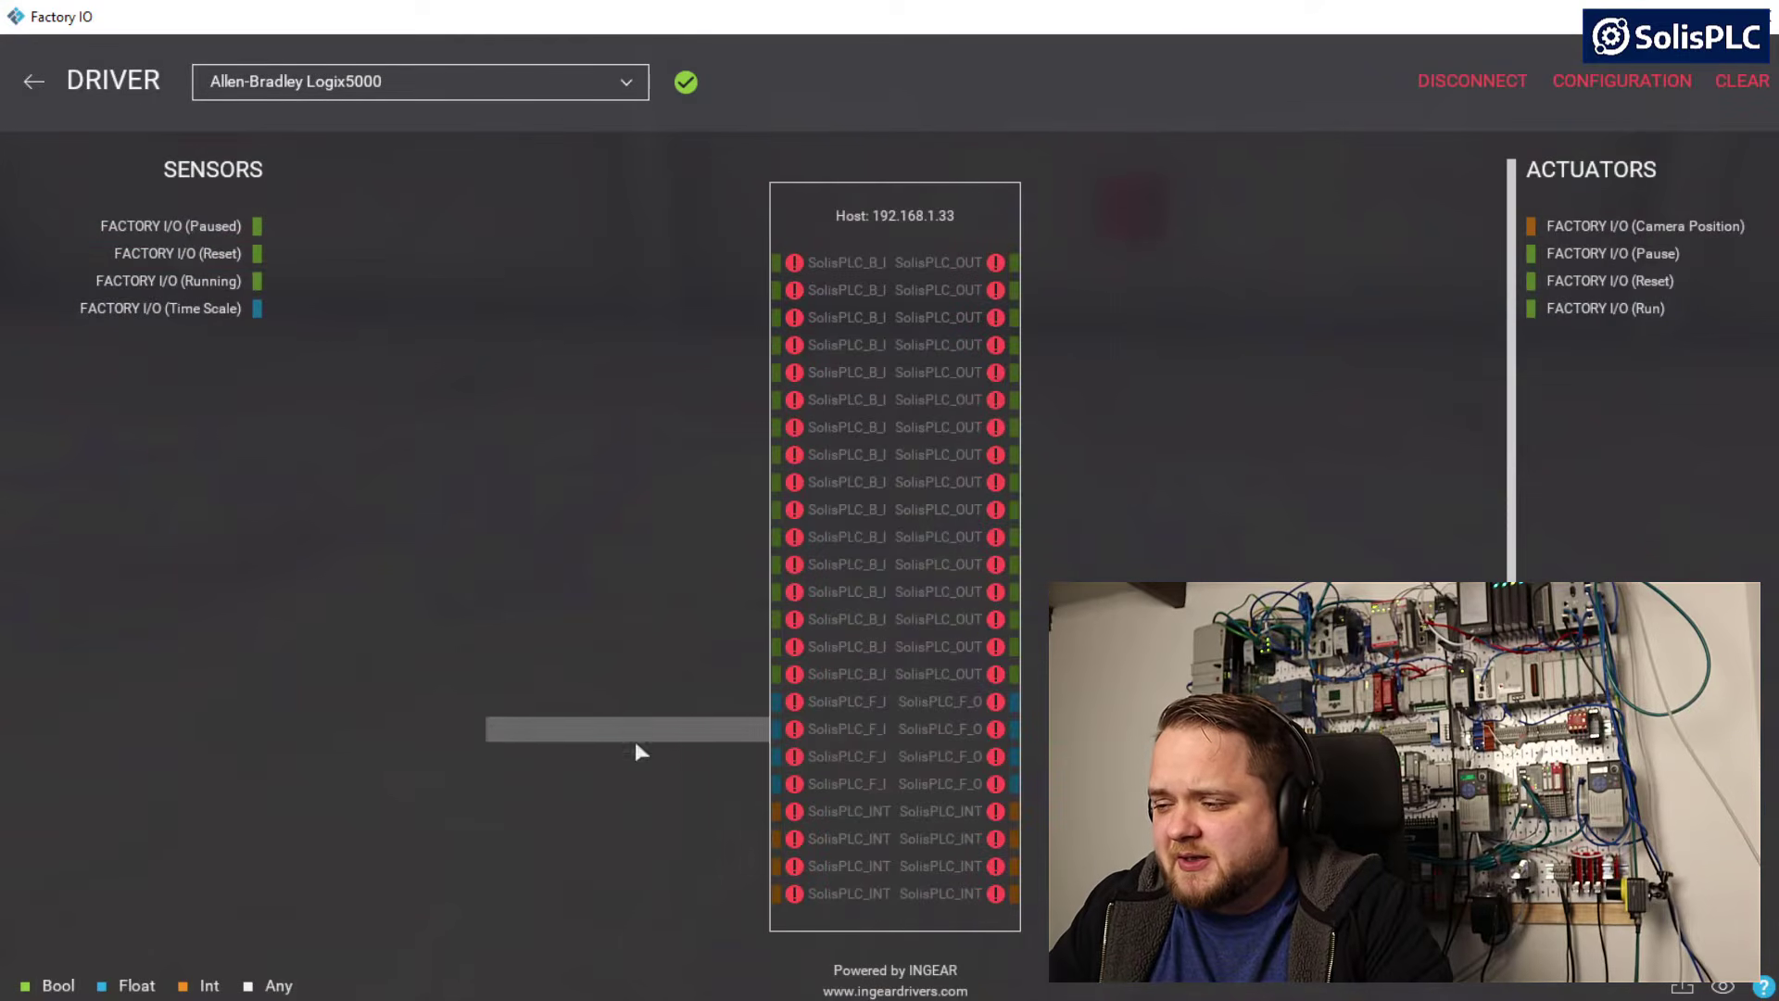
Switch to Logix Designer and create the controller tag SolisPLC_B_IN_0 with data type BOOL
key("alt+Tab")
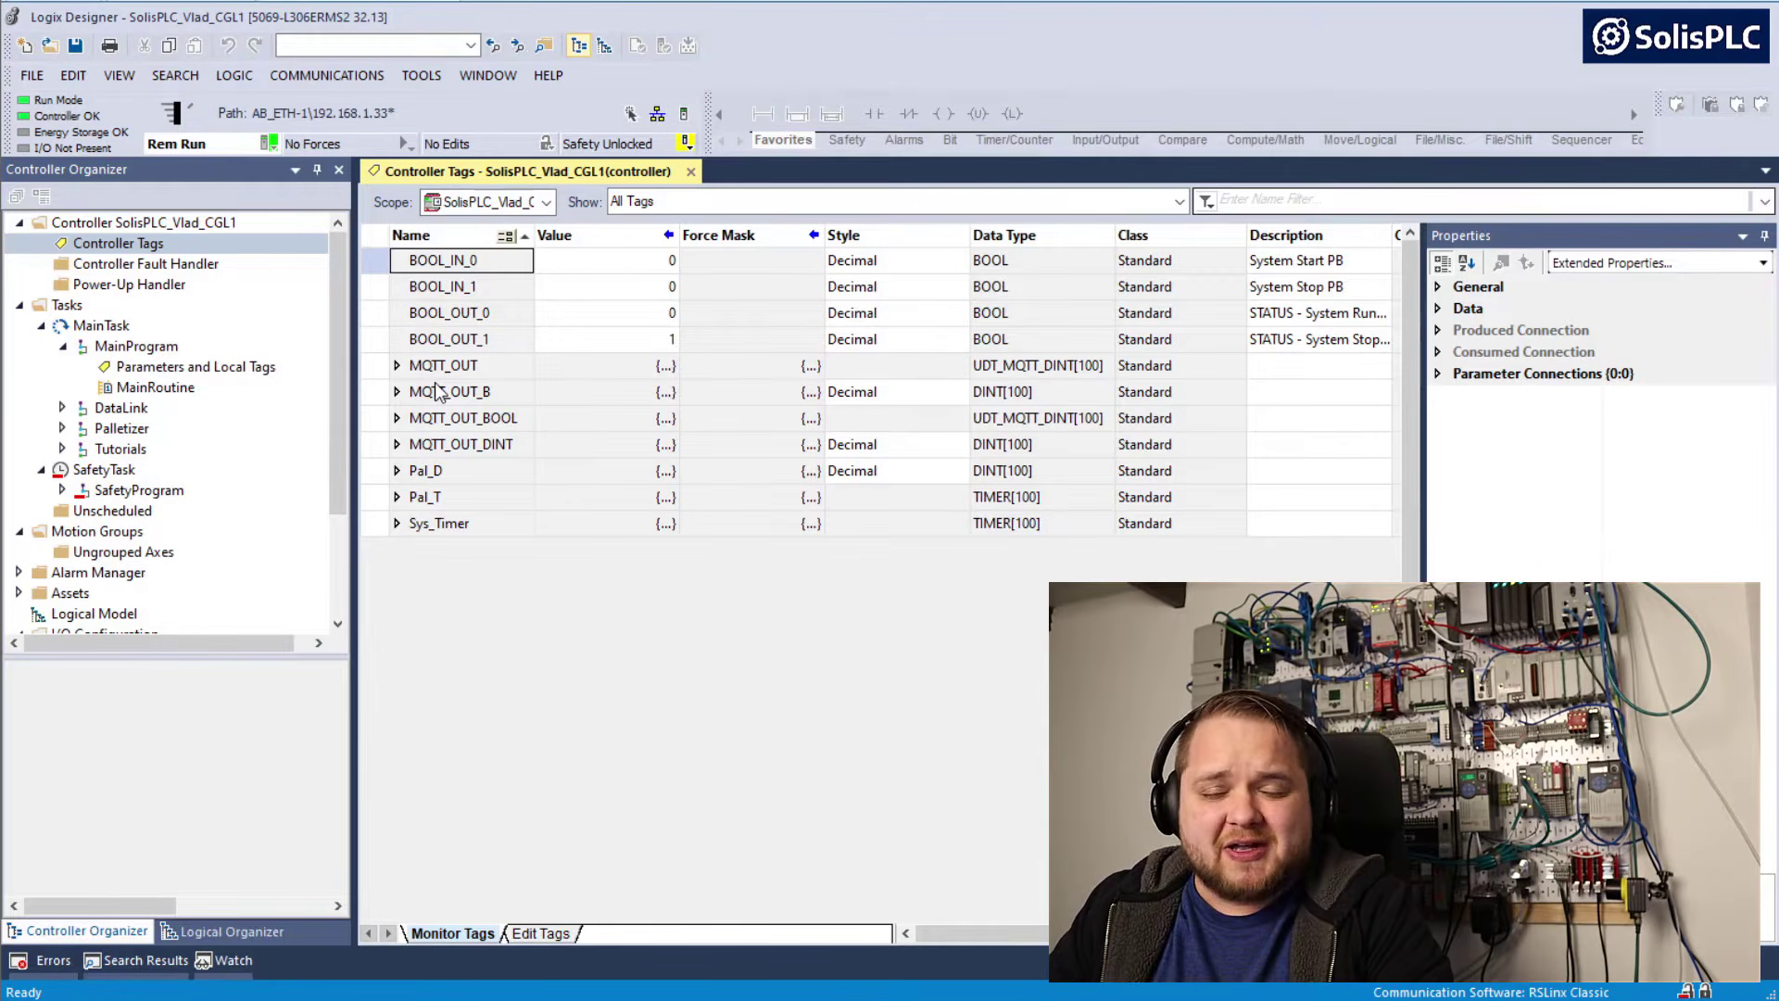
left_click(534, 934)
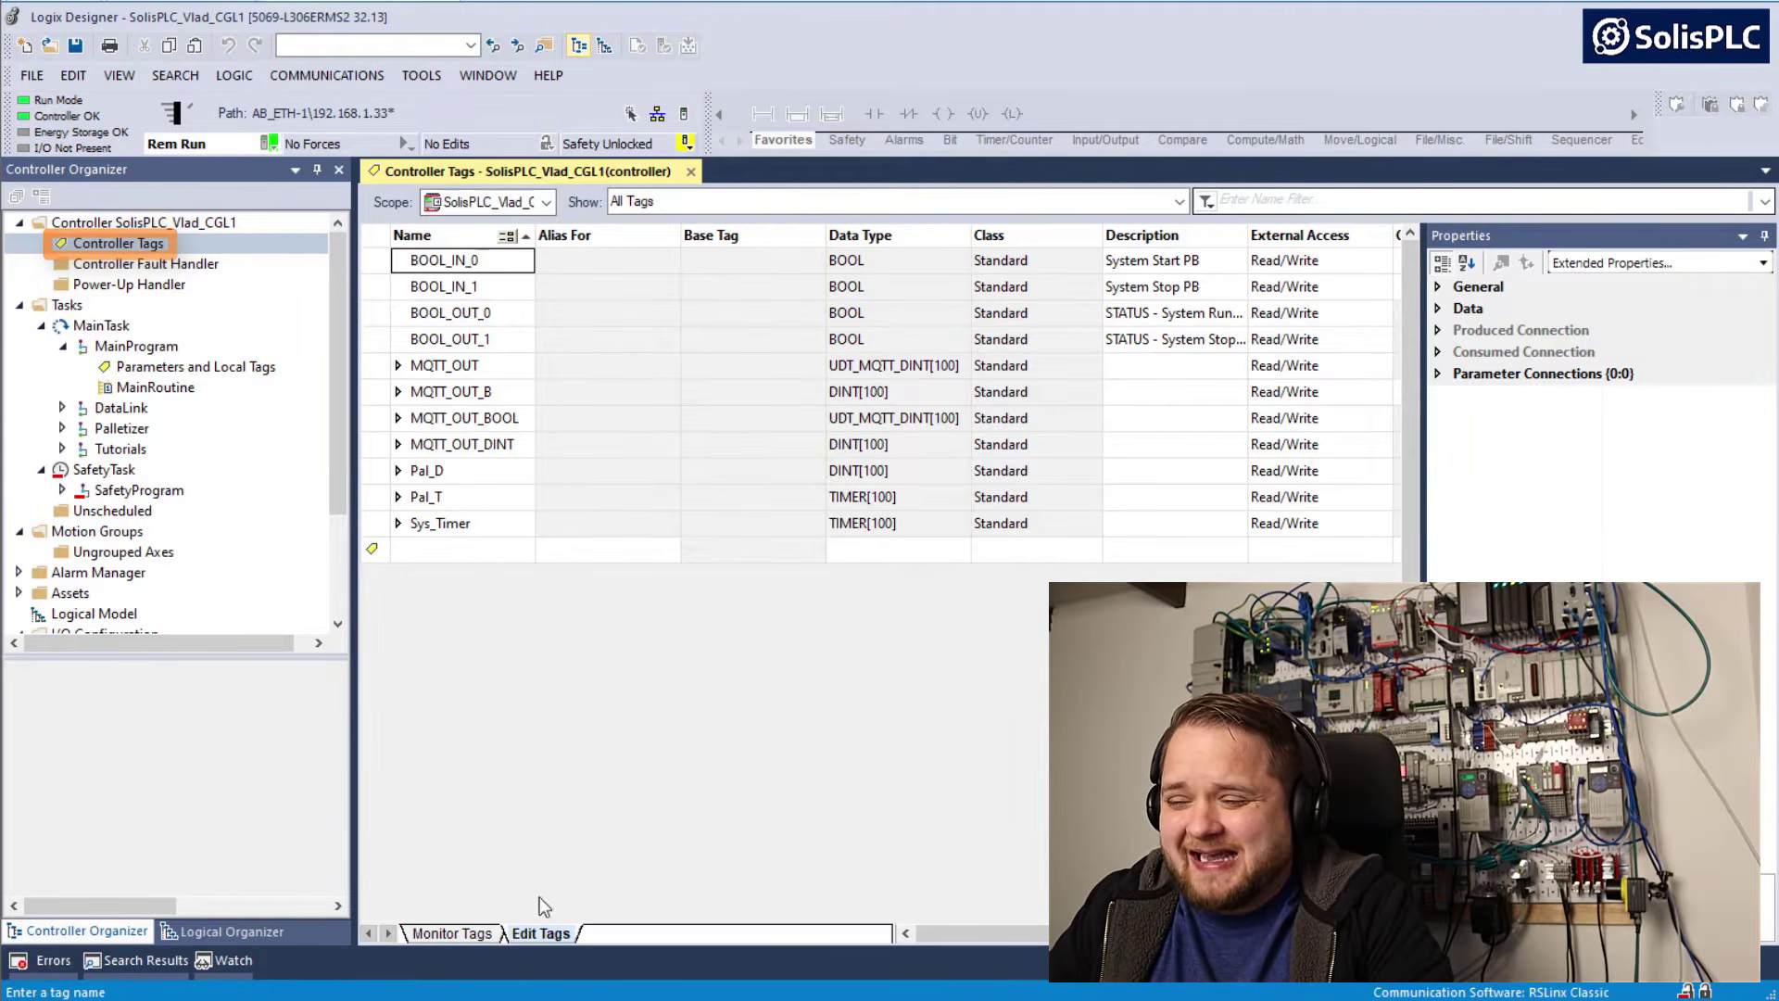
left_click(449, 550)
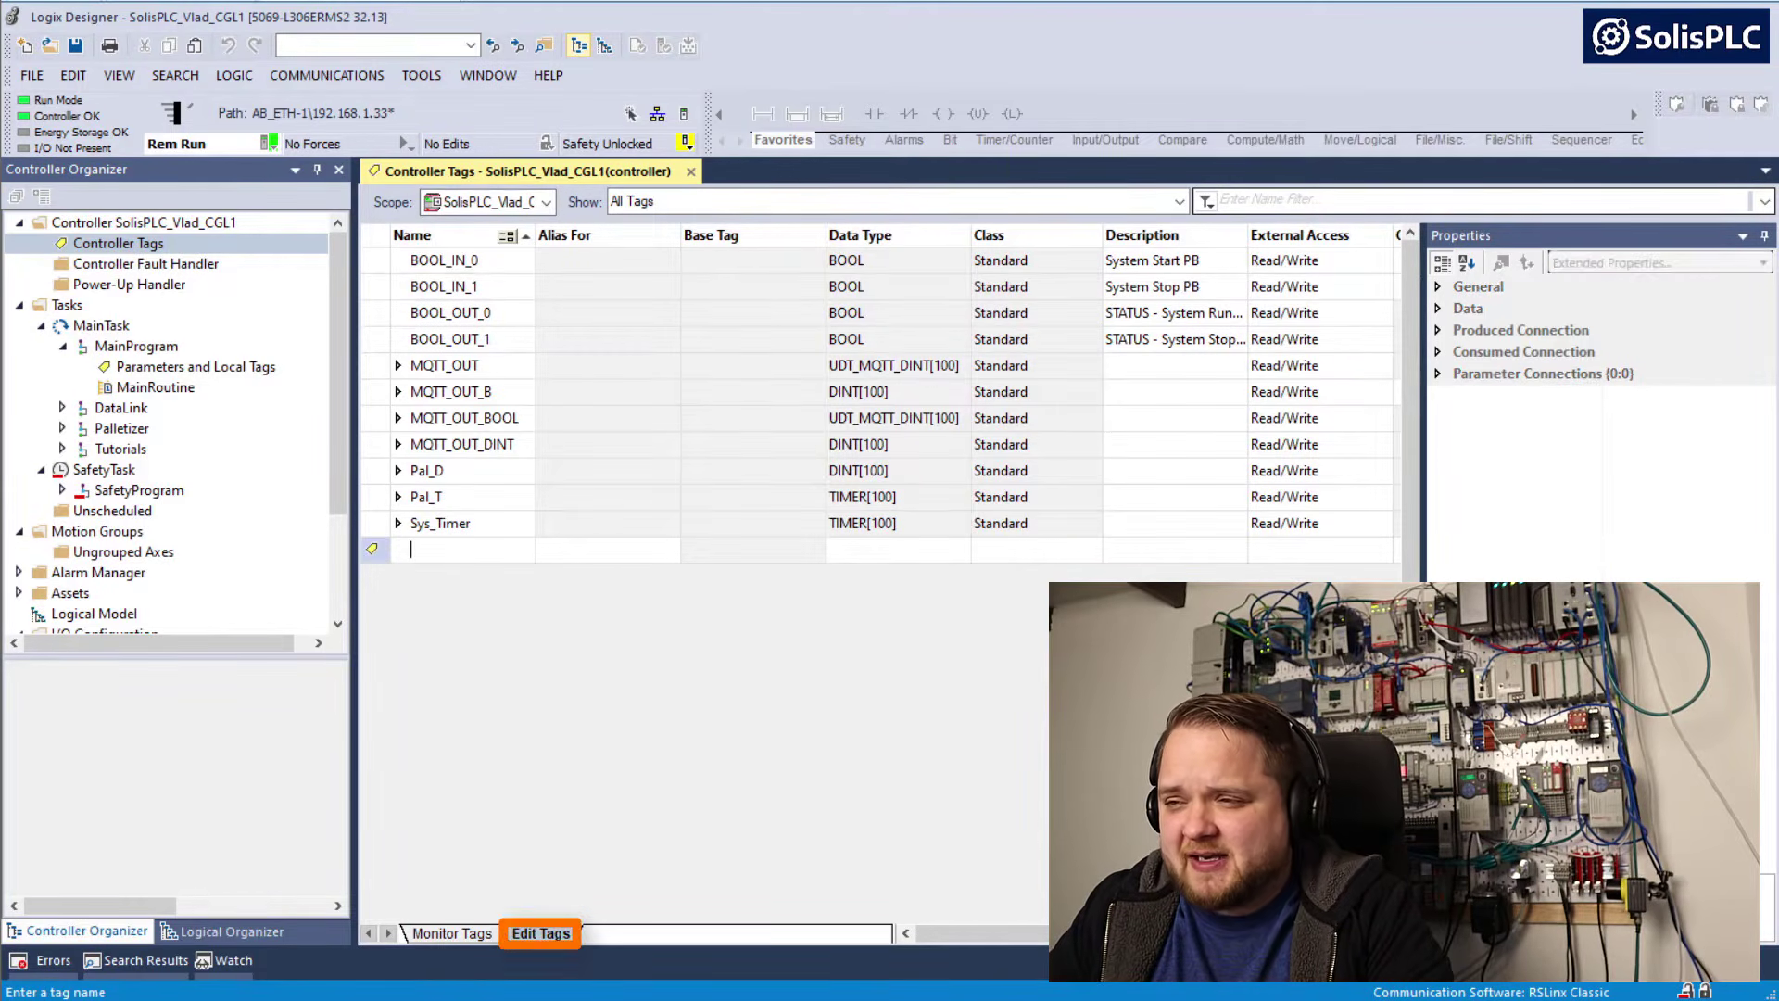
type("SolisPLC_B_IN_0")
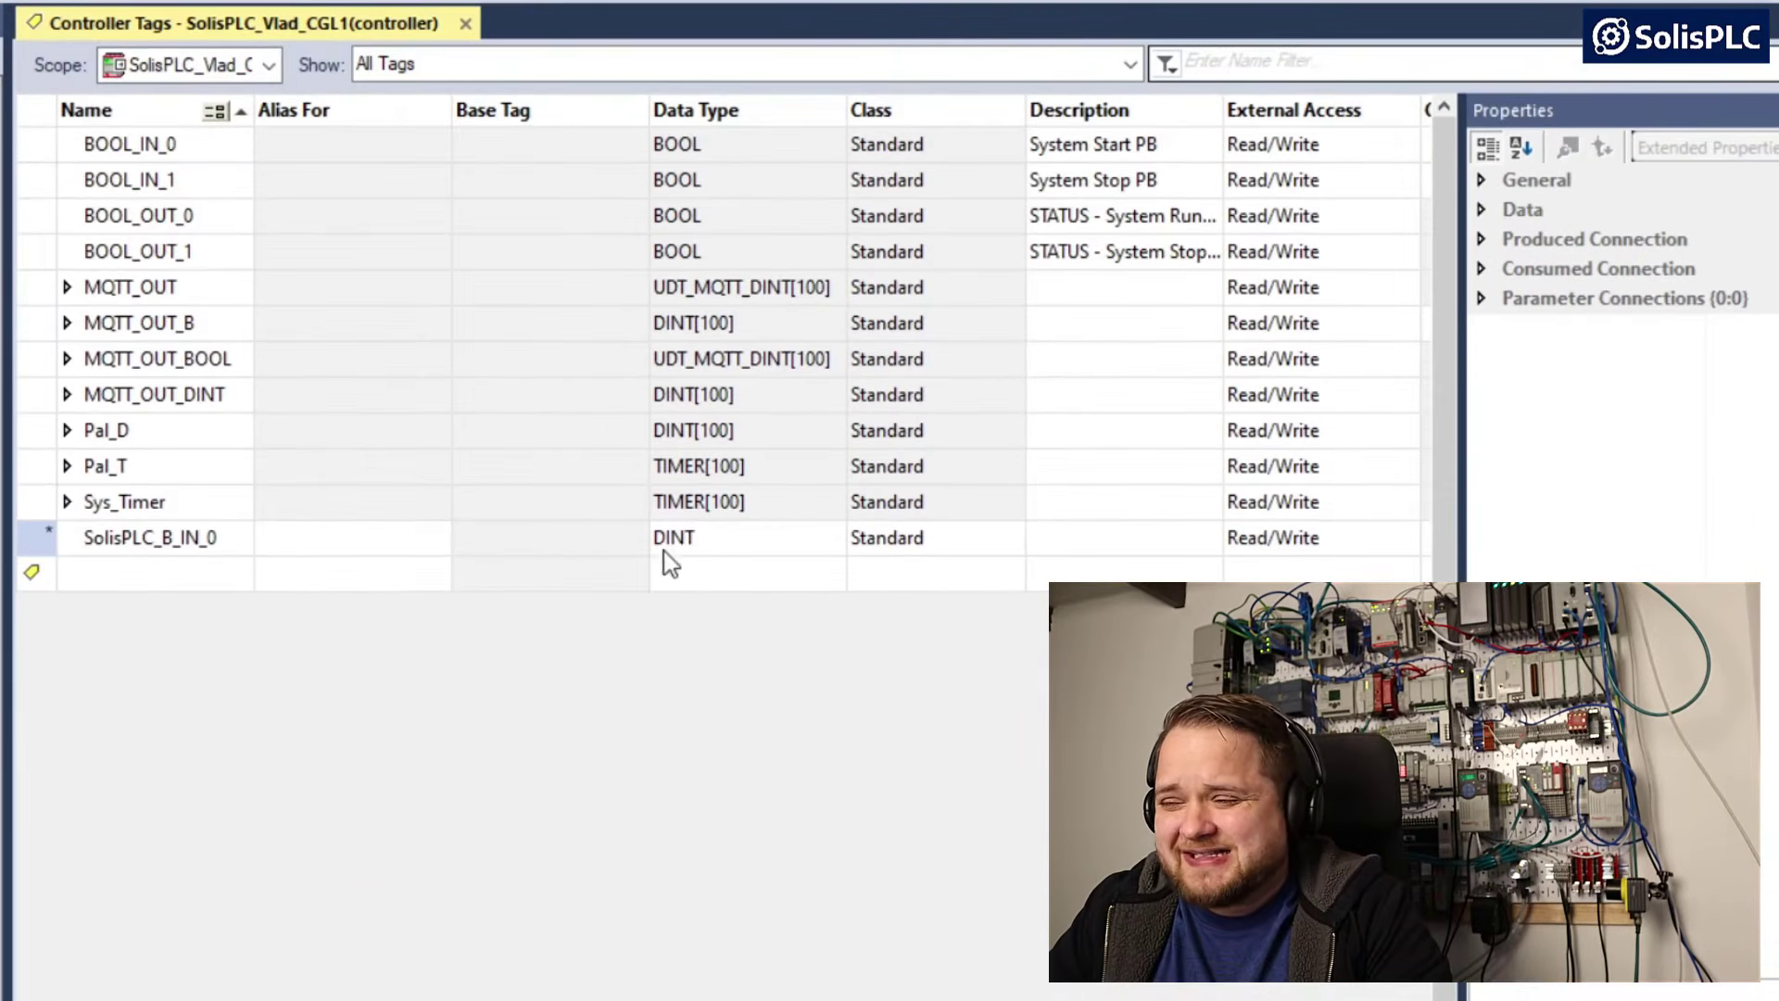
left_click(886, 553)
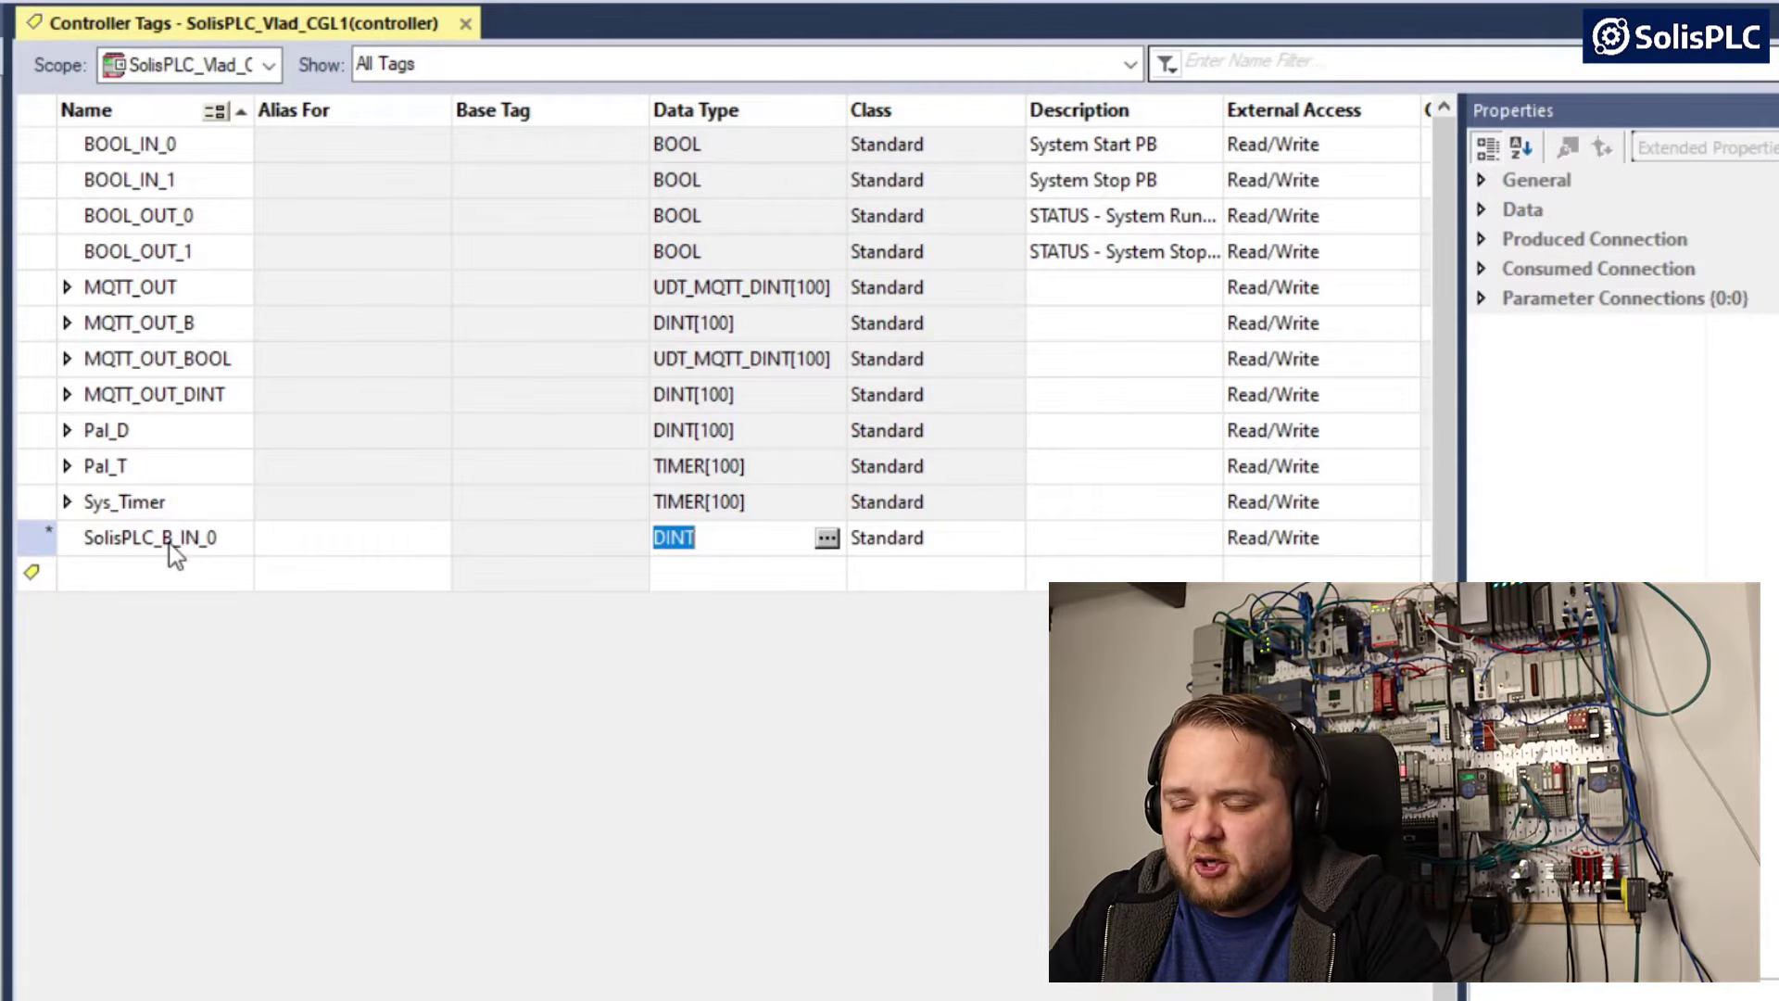
type("BOOL")
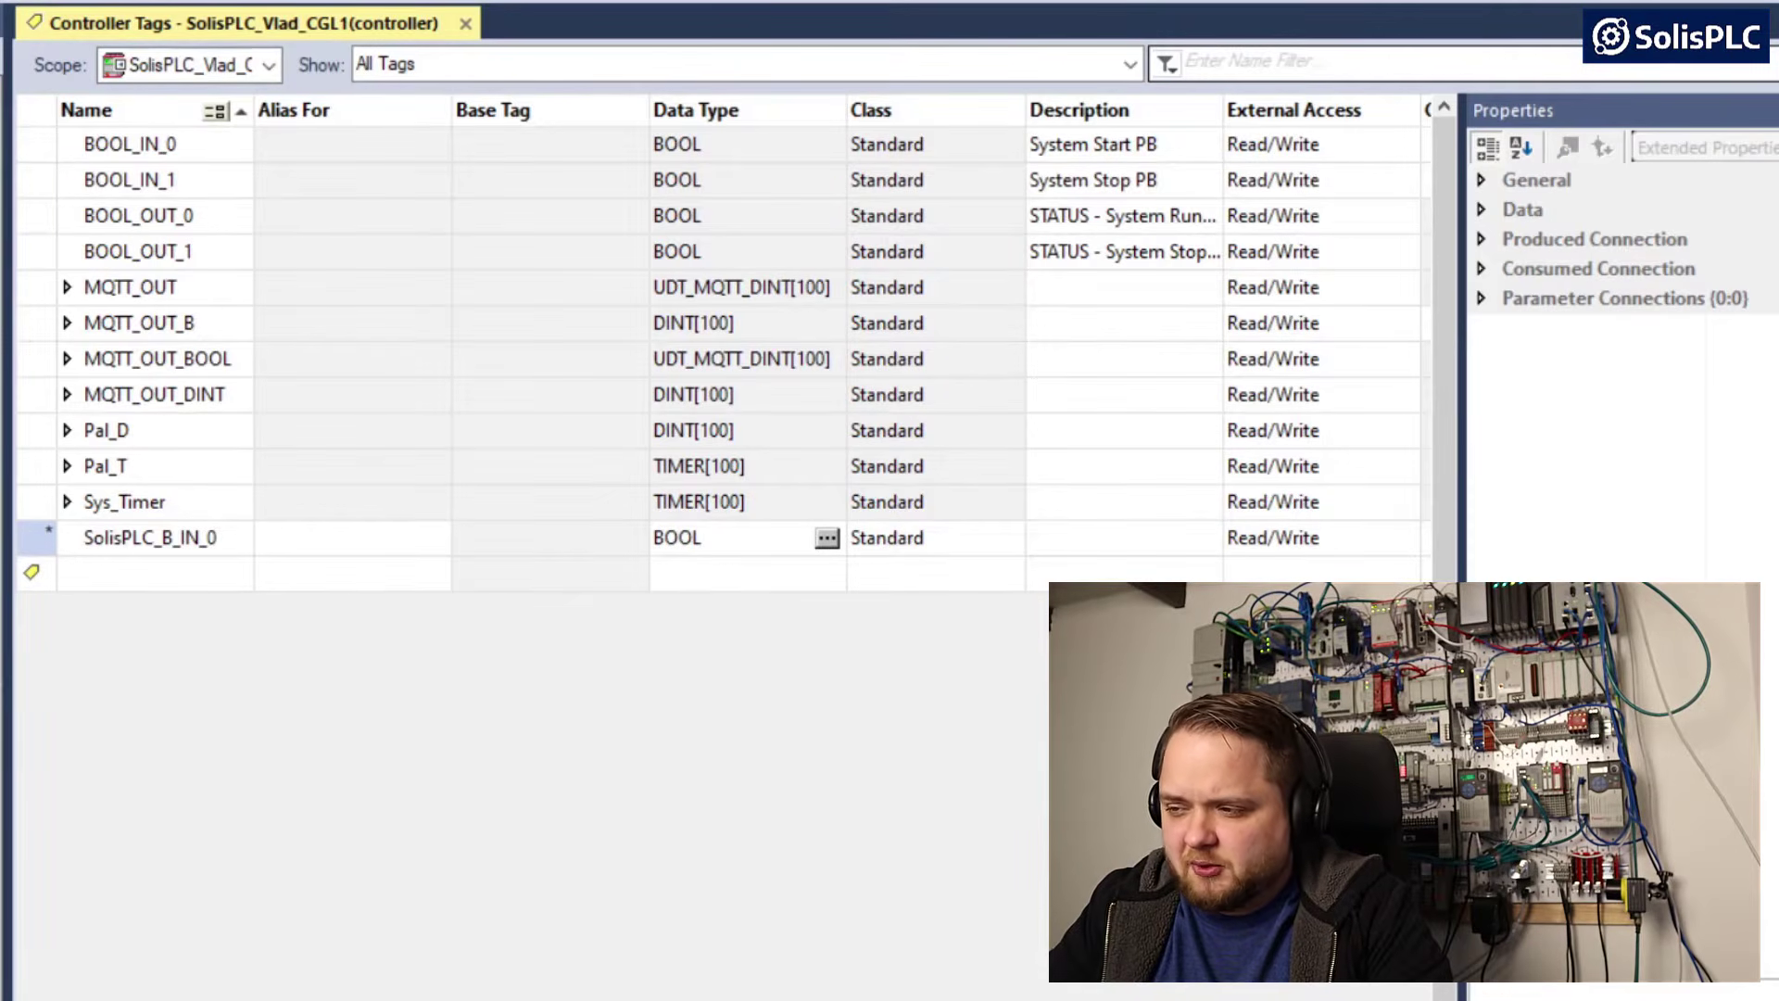
key("Return")
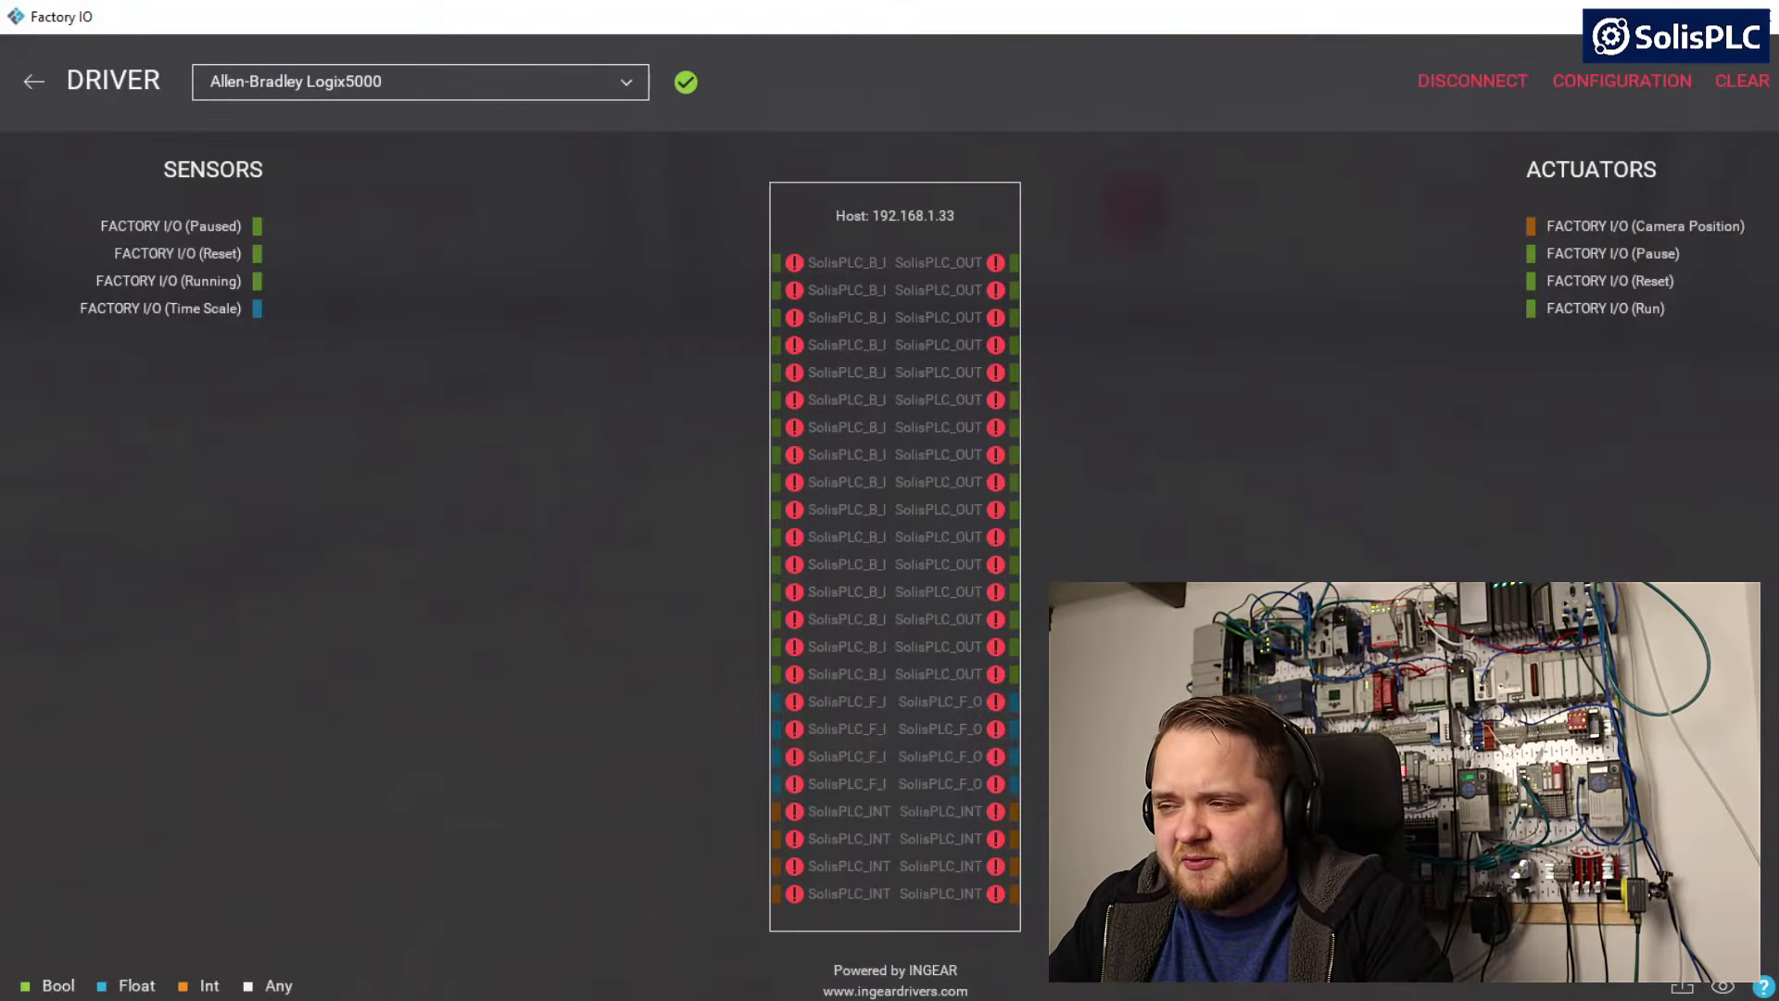
Switch to Factory IO, then disconnect and reconnect the Logix5000 driver to refresh its tags
mouse_move(794, 265)
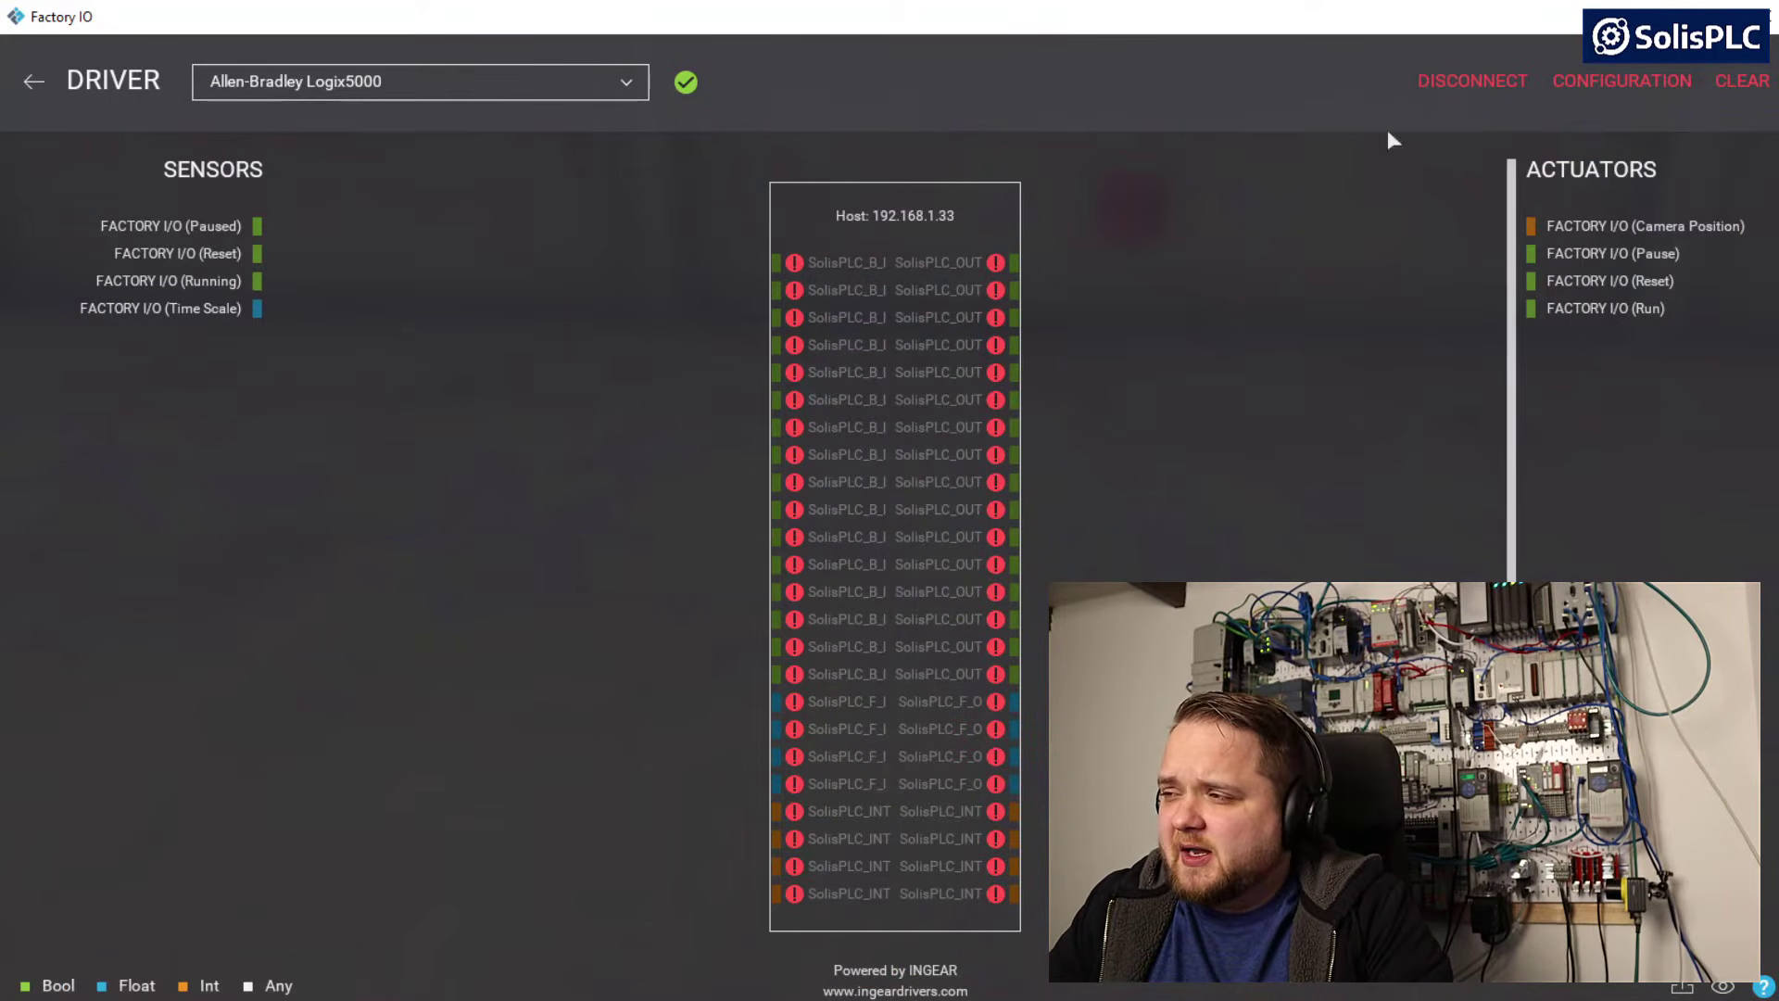
left_click(1455, 84)
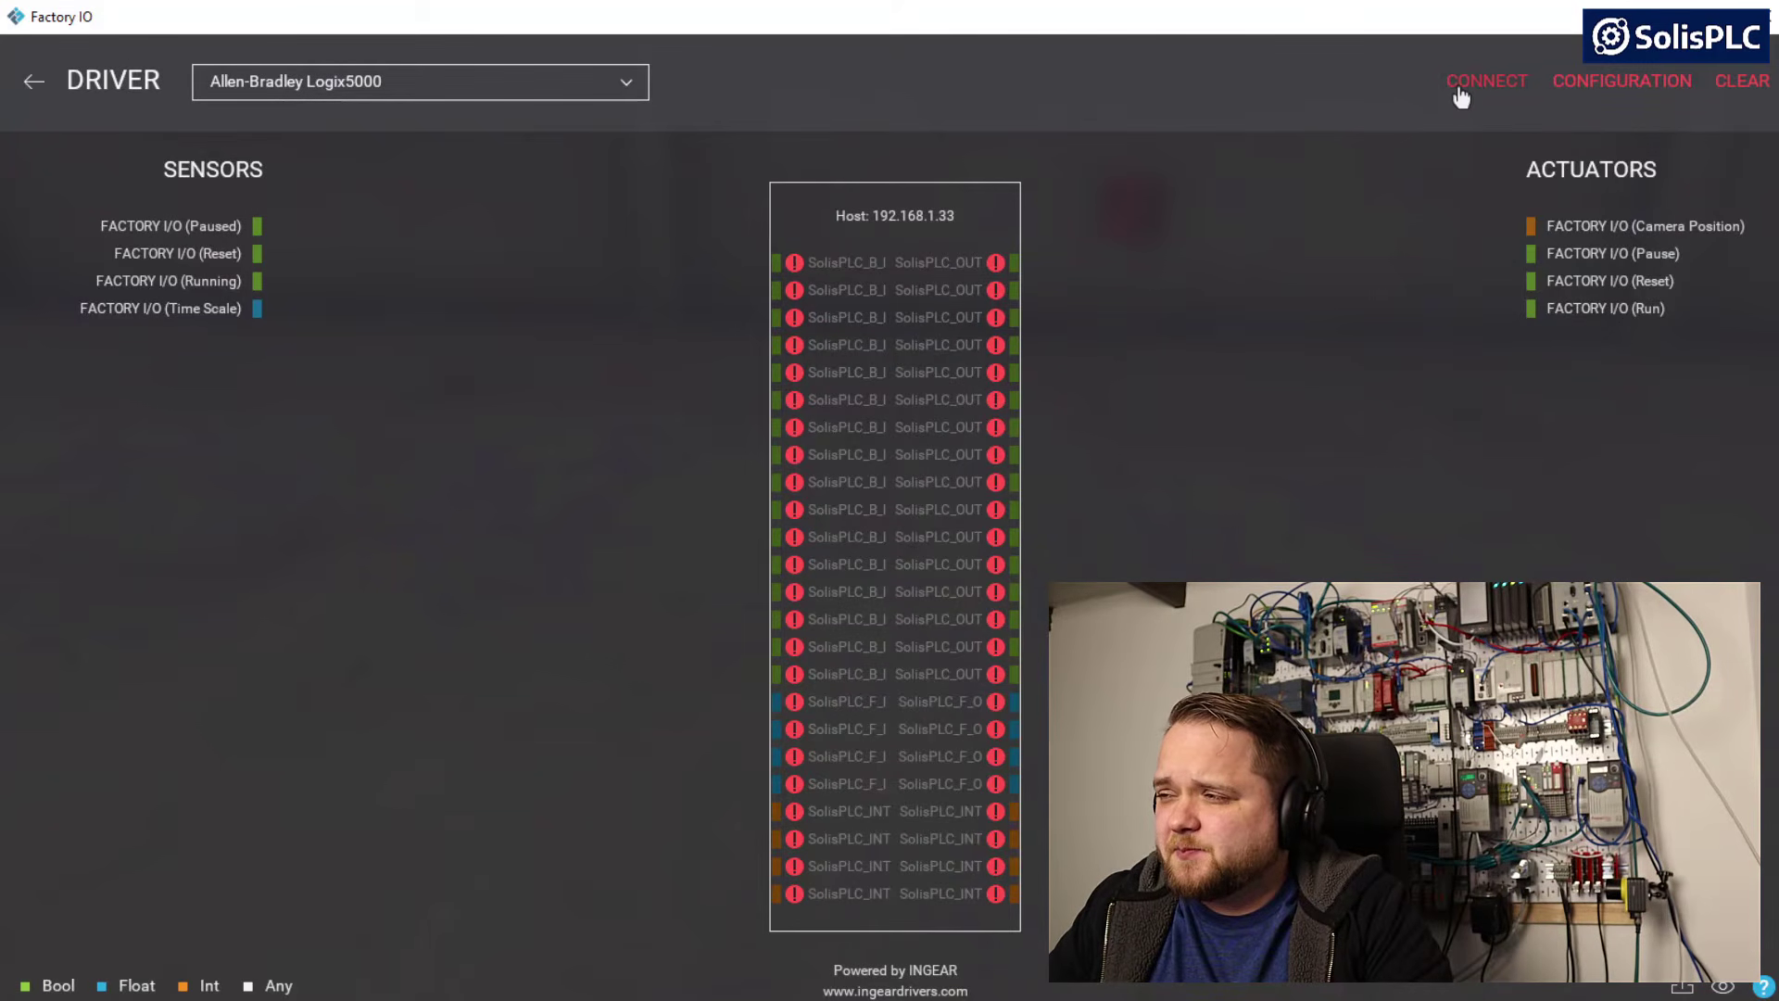
left_click(1492, 84)
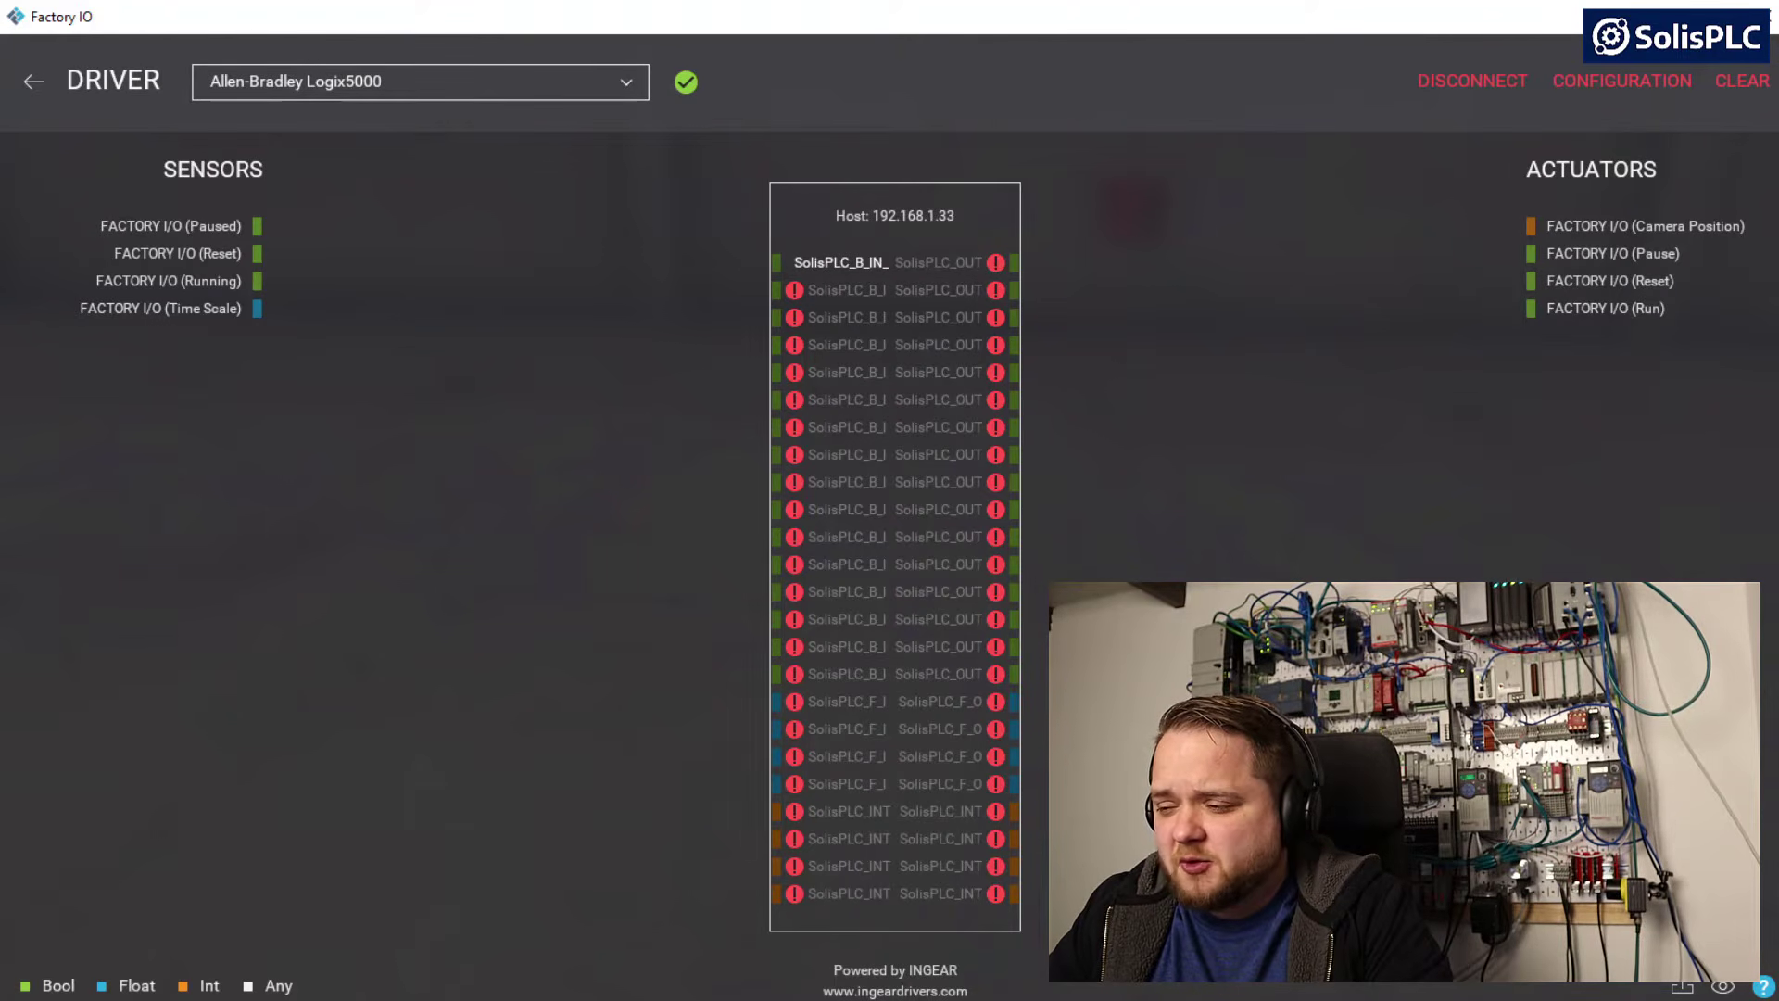
Switch to Logix Designer and add the controller tag SolisPLC_B_IN_1 with data type BOOL
key("alt+Tab")
left_click(491, 577)
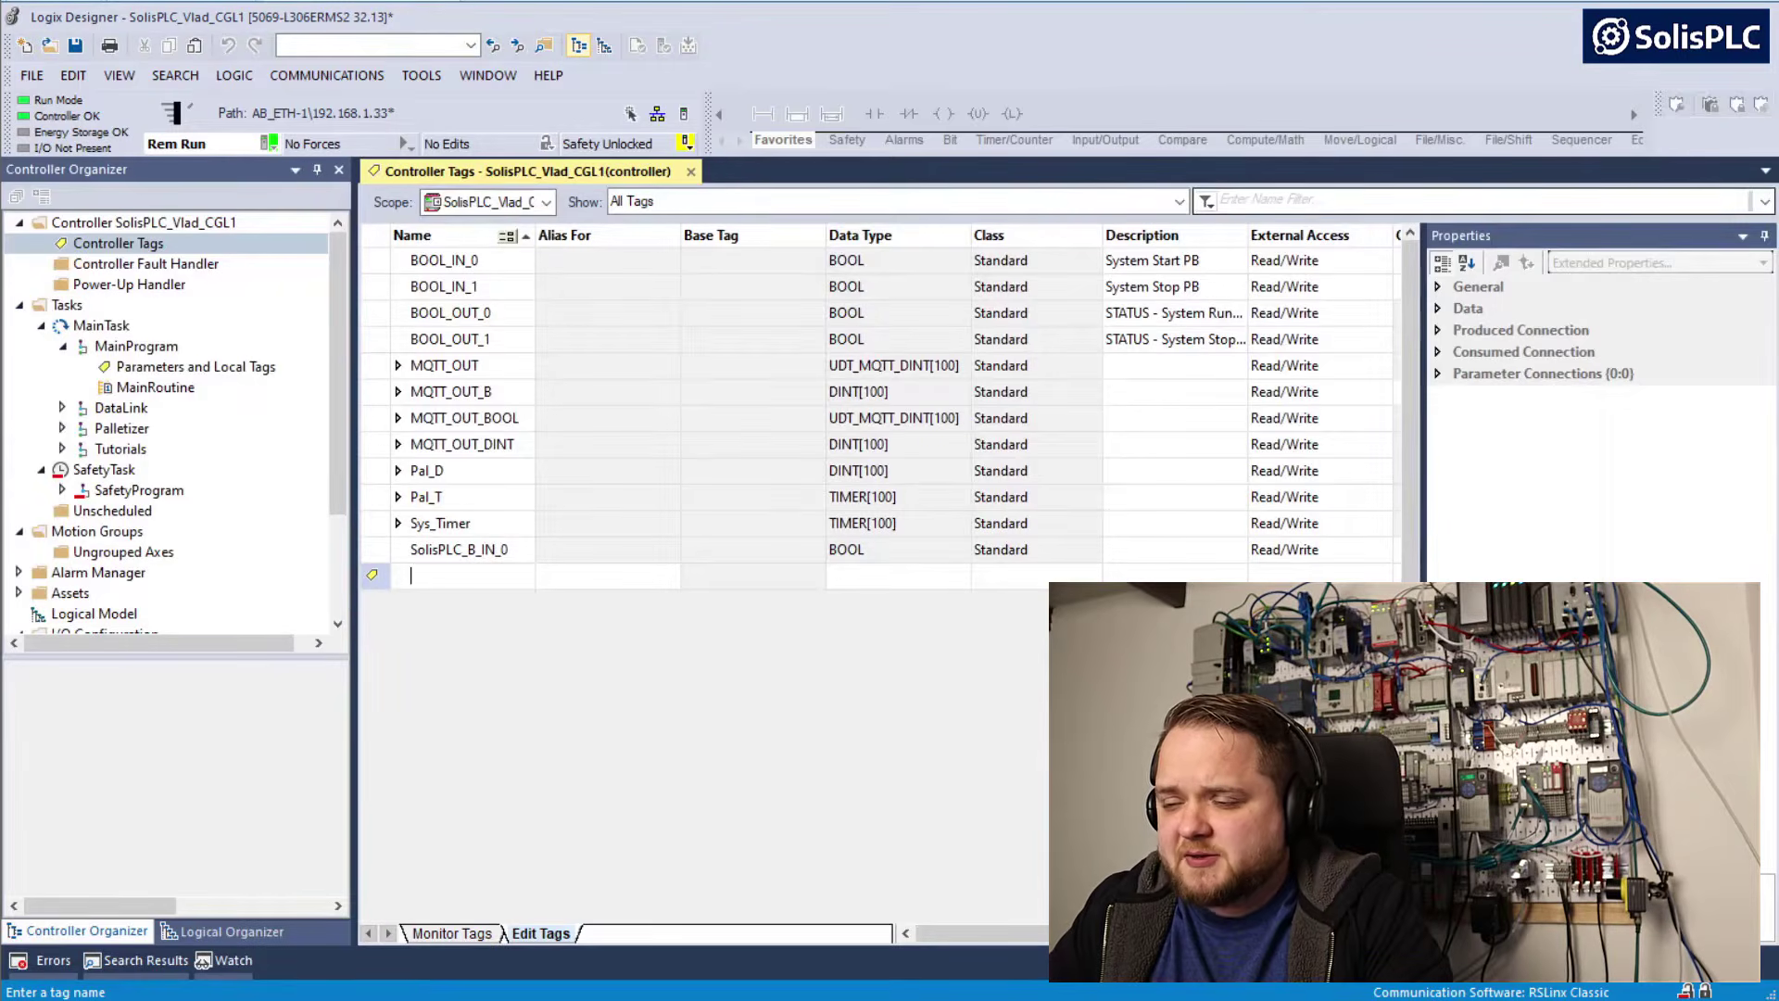
type("SolisPLC_B_IN_1")
double_click(849, 576)
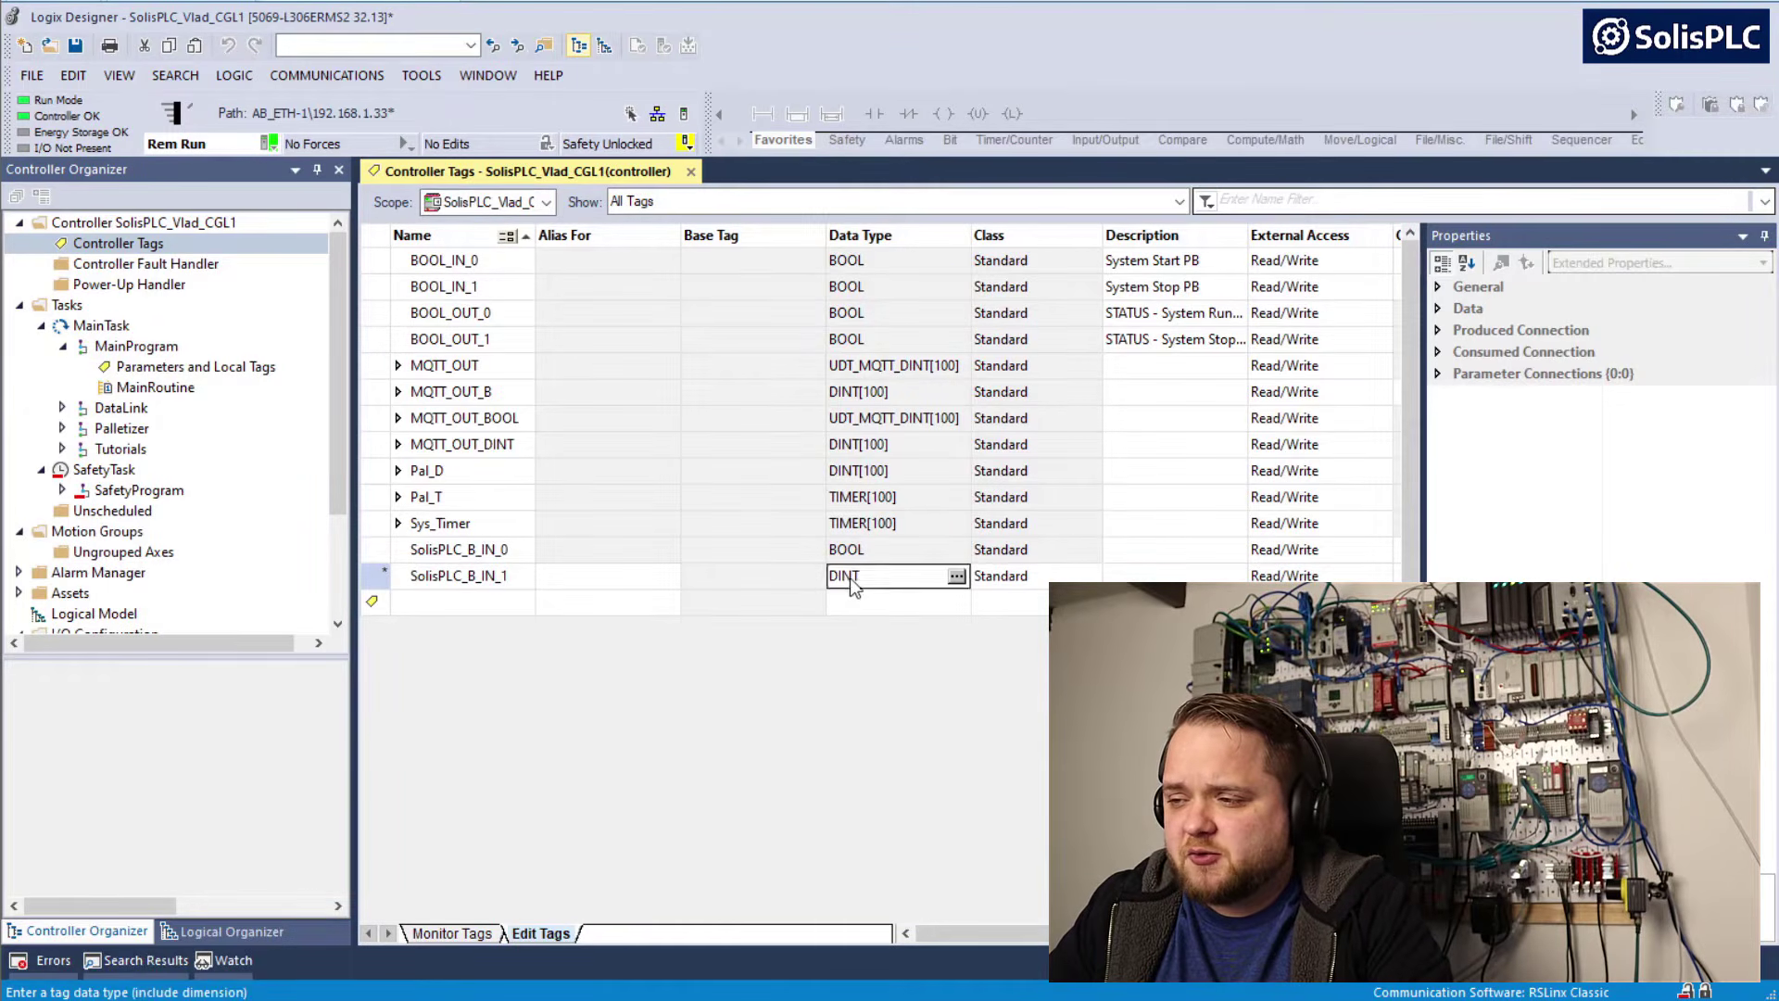
key("End")
key("shift+Home")
type("BO")
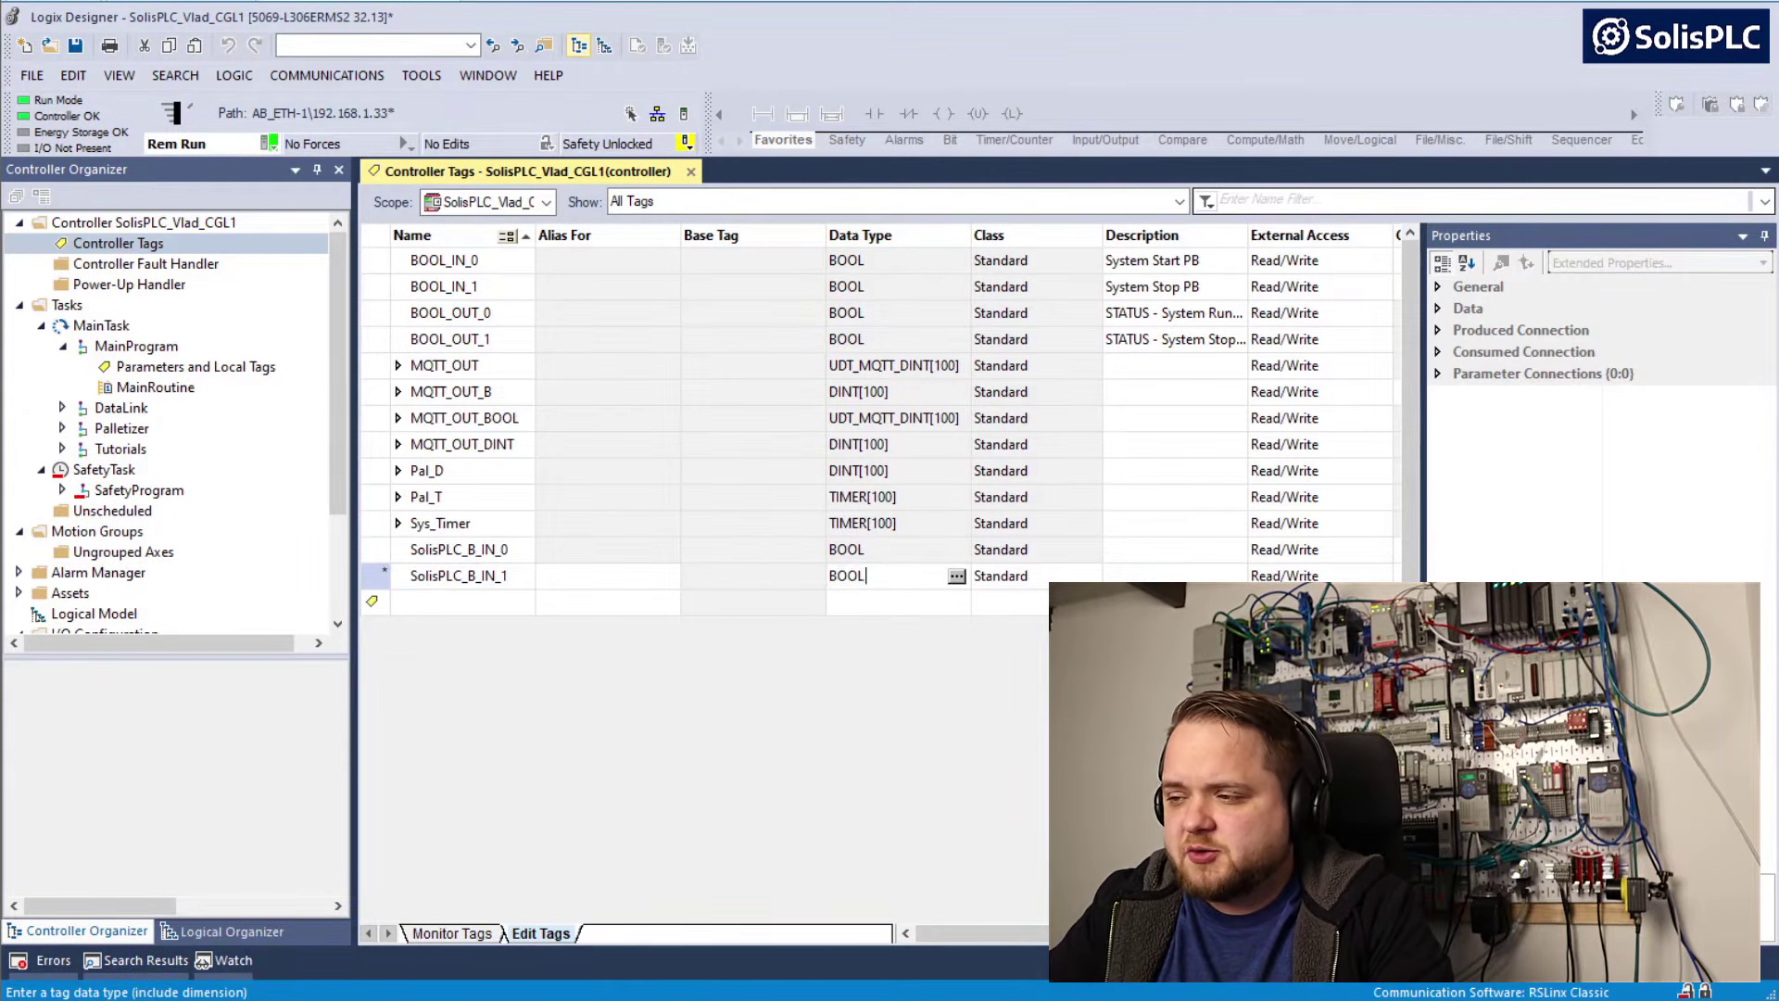
key("Return")
Add the controller tag SolisPLC_B_IN_2 with data type BOOL
type("SolisPLC_B_IN_")
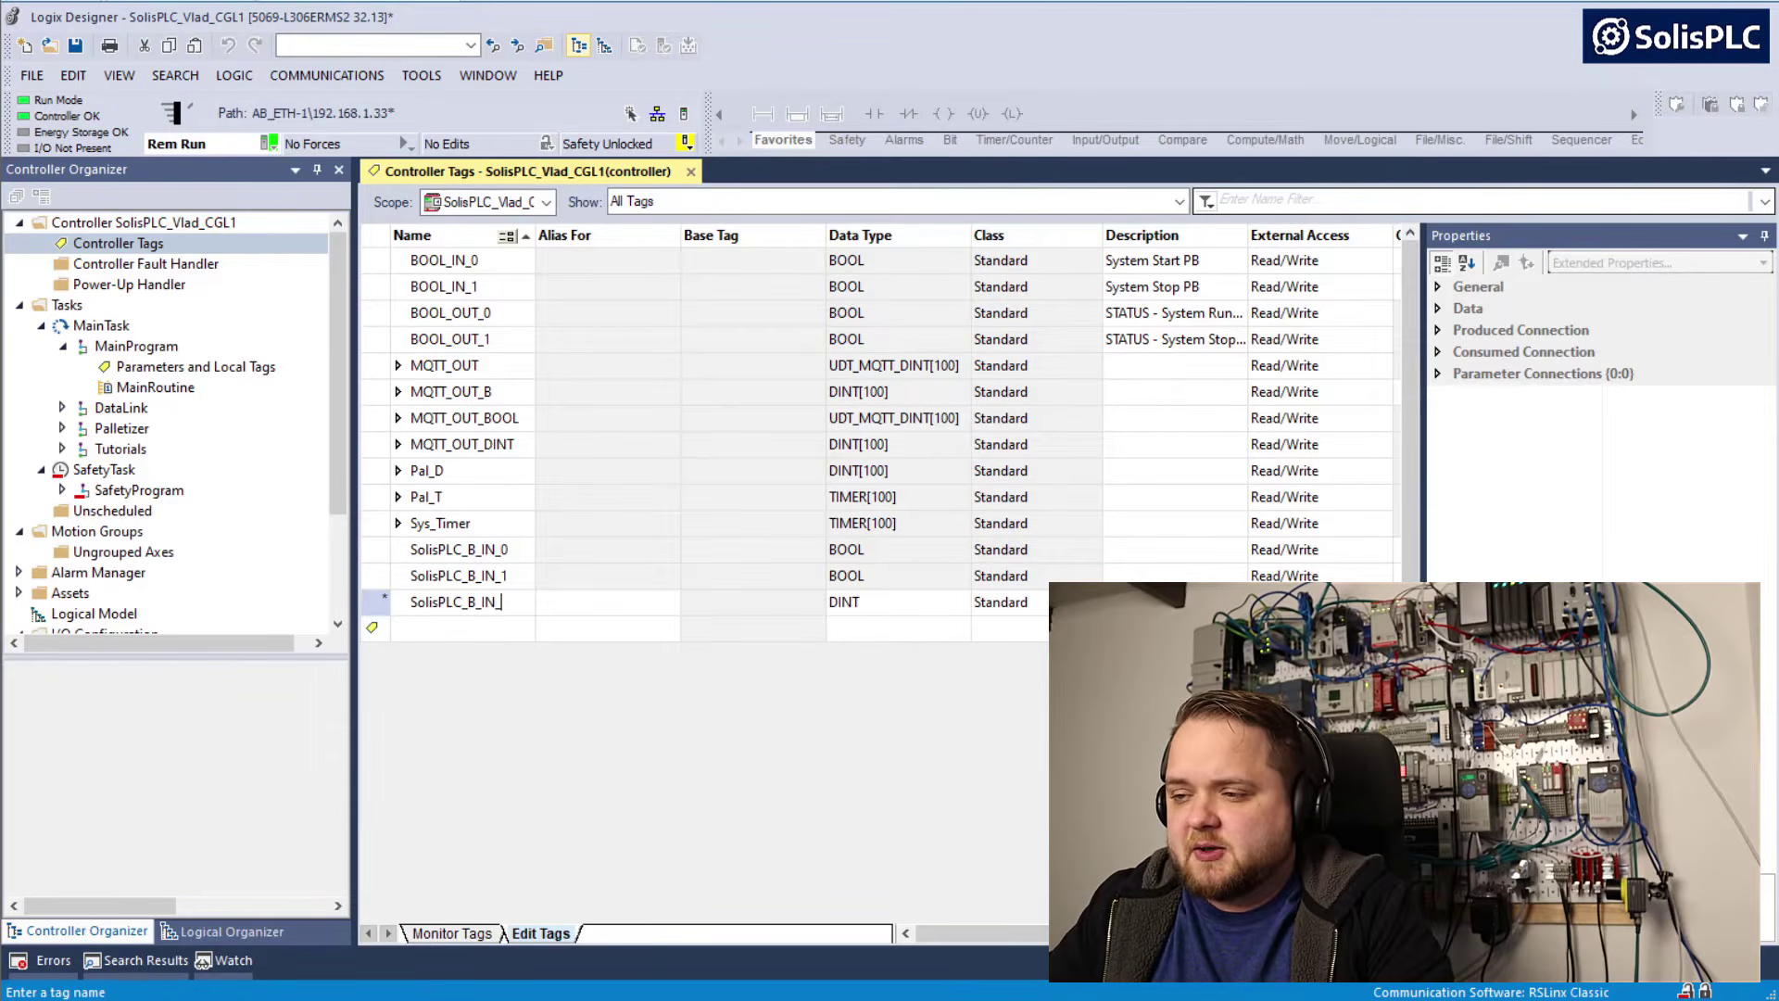
type("2")
key("Tab")
key("Tab")
key("Tab")
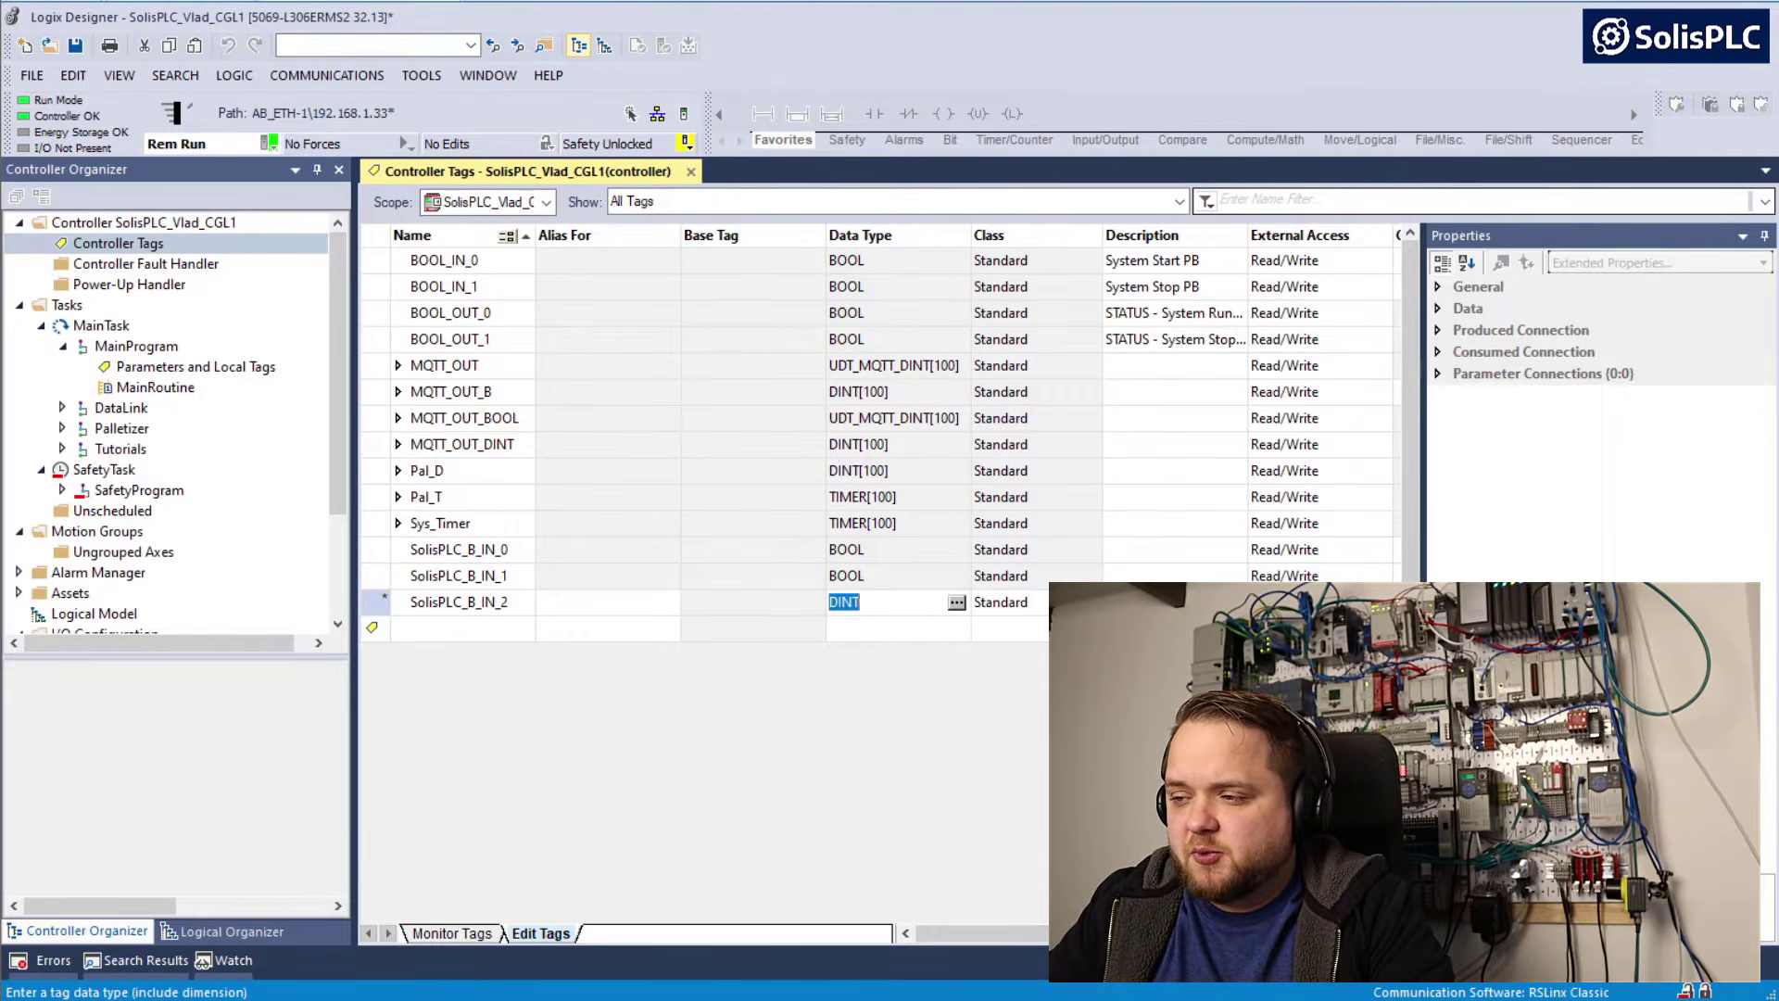
type("BOOL")
key("Return")
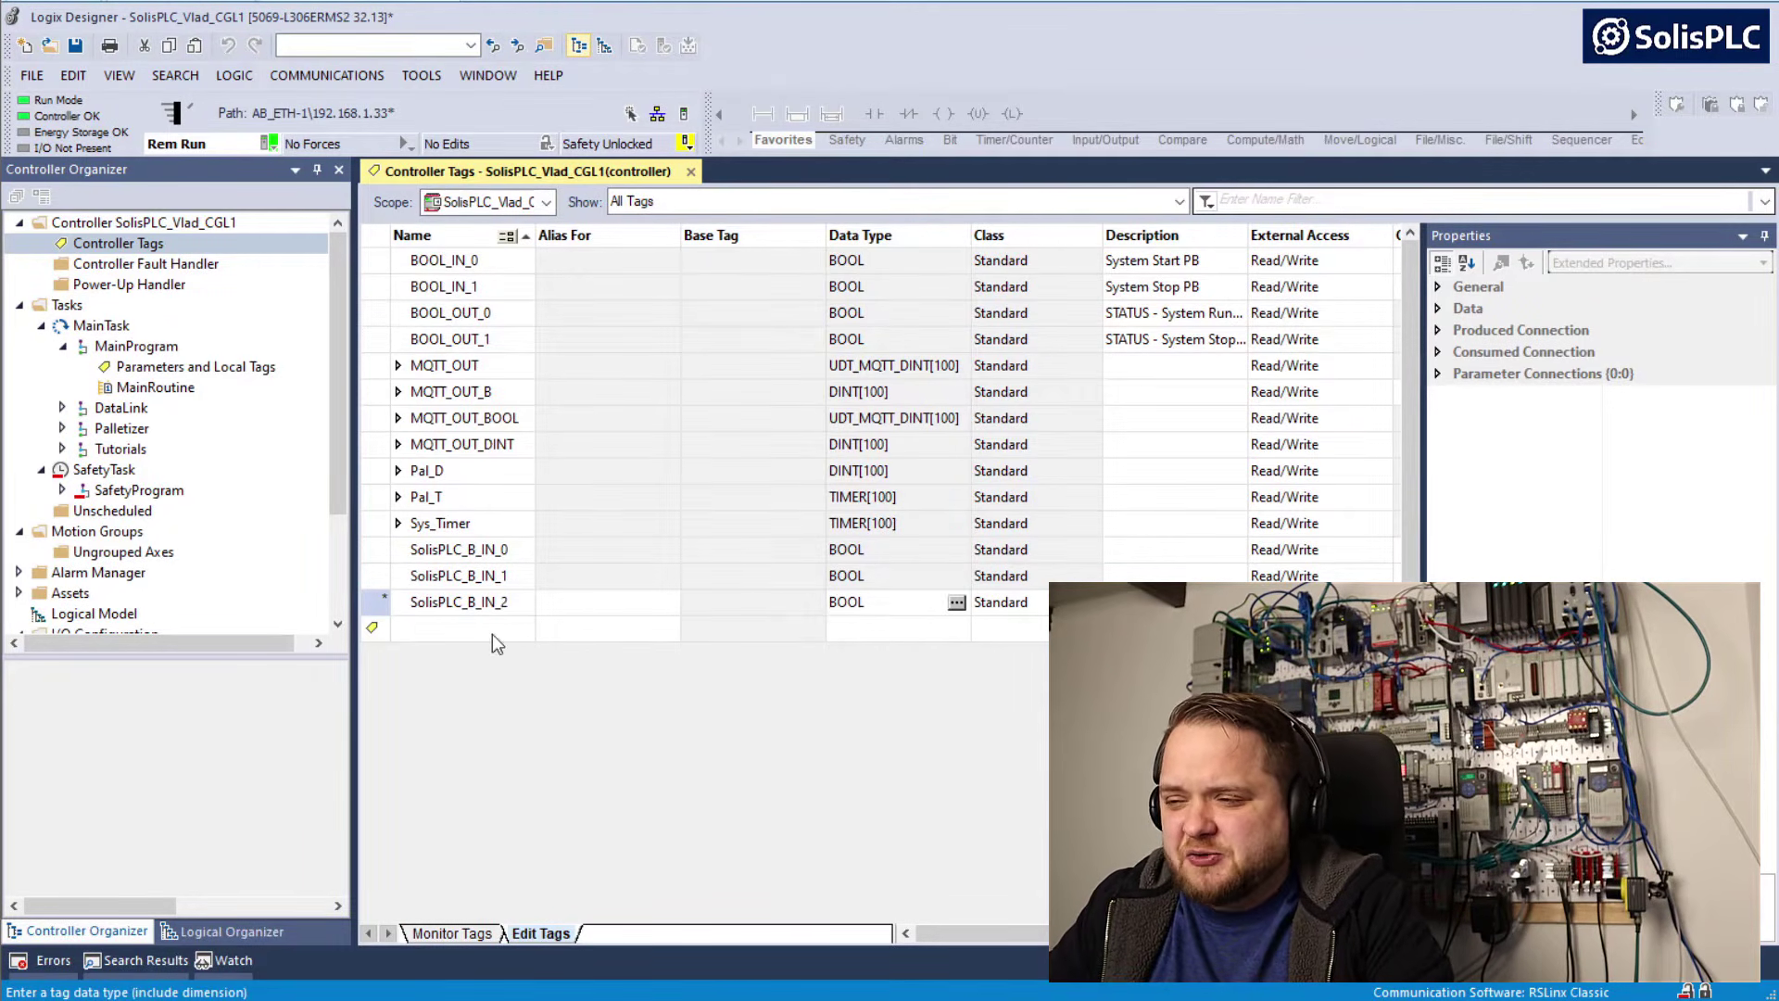
key("Return")
Add the controller tag SolisPLC_B_IN_3 with data type BOOL
type("SolisPLC_B_IN_3")
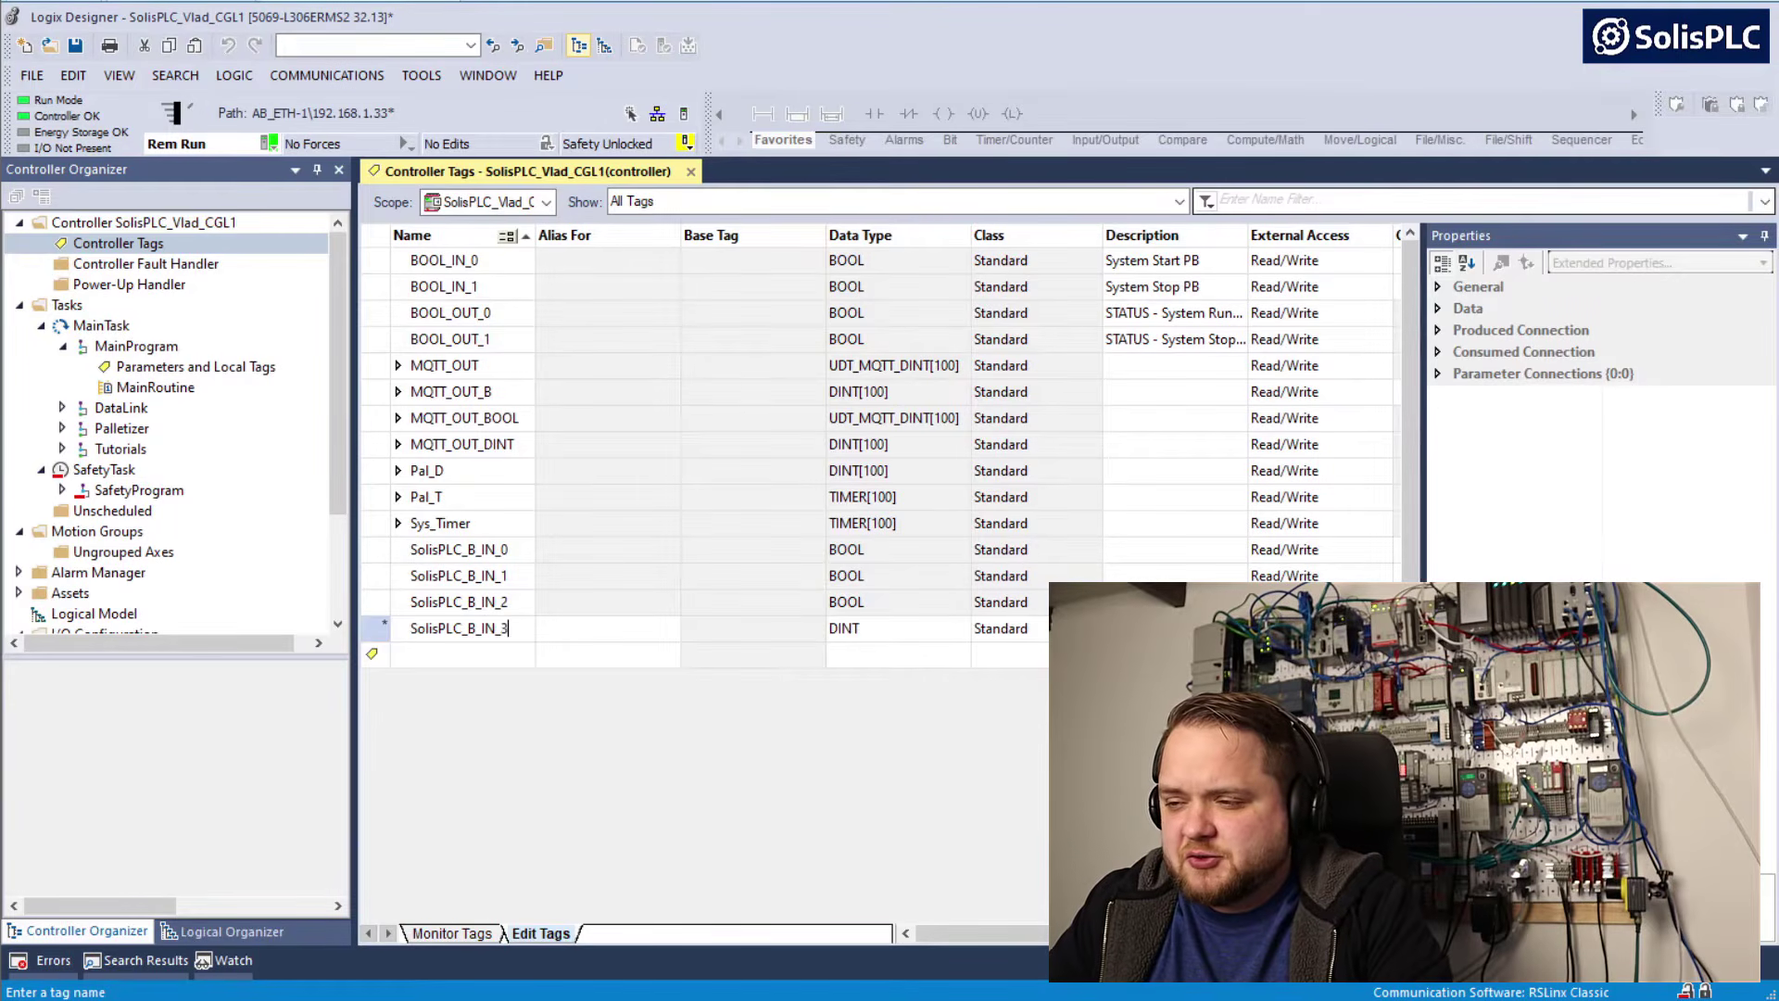
key("Tab")
key("Tab")
key("Tab")
type("B")
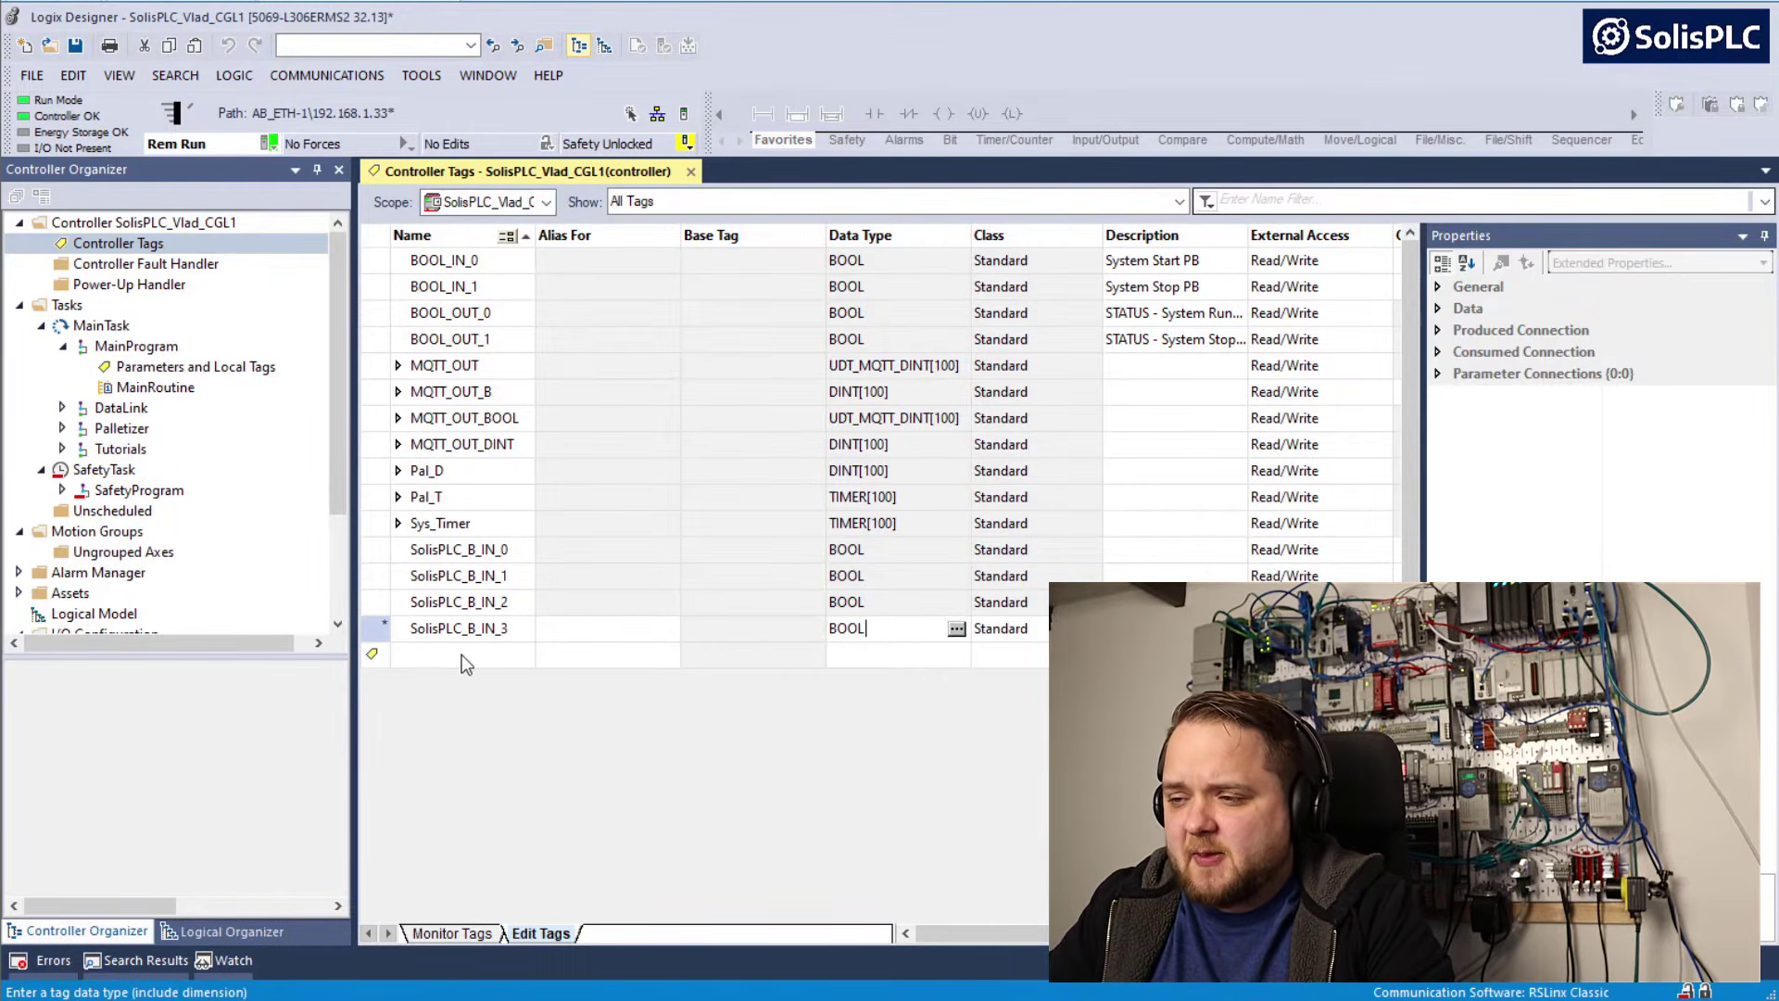
key("Return")
Add the controller tag SolisPLC_B_IN_4 with data type BOOL
type("SolisPLC_B_IN_")
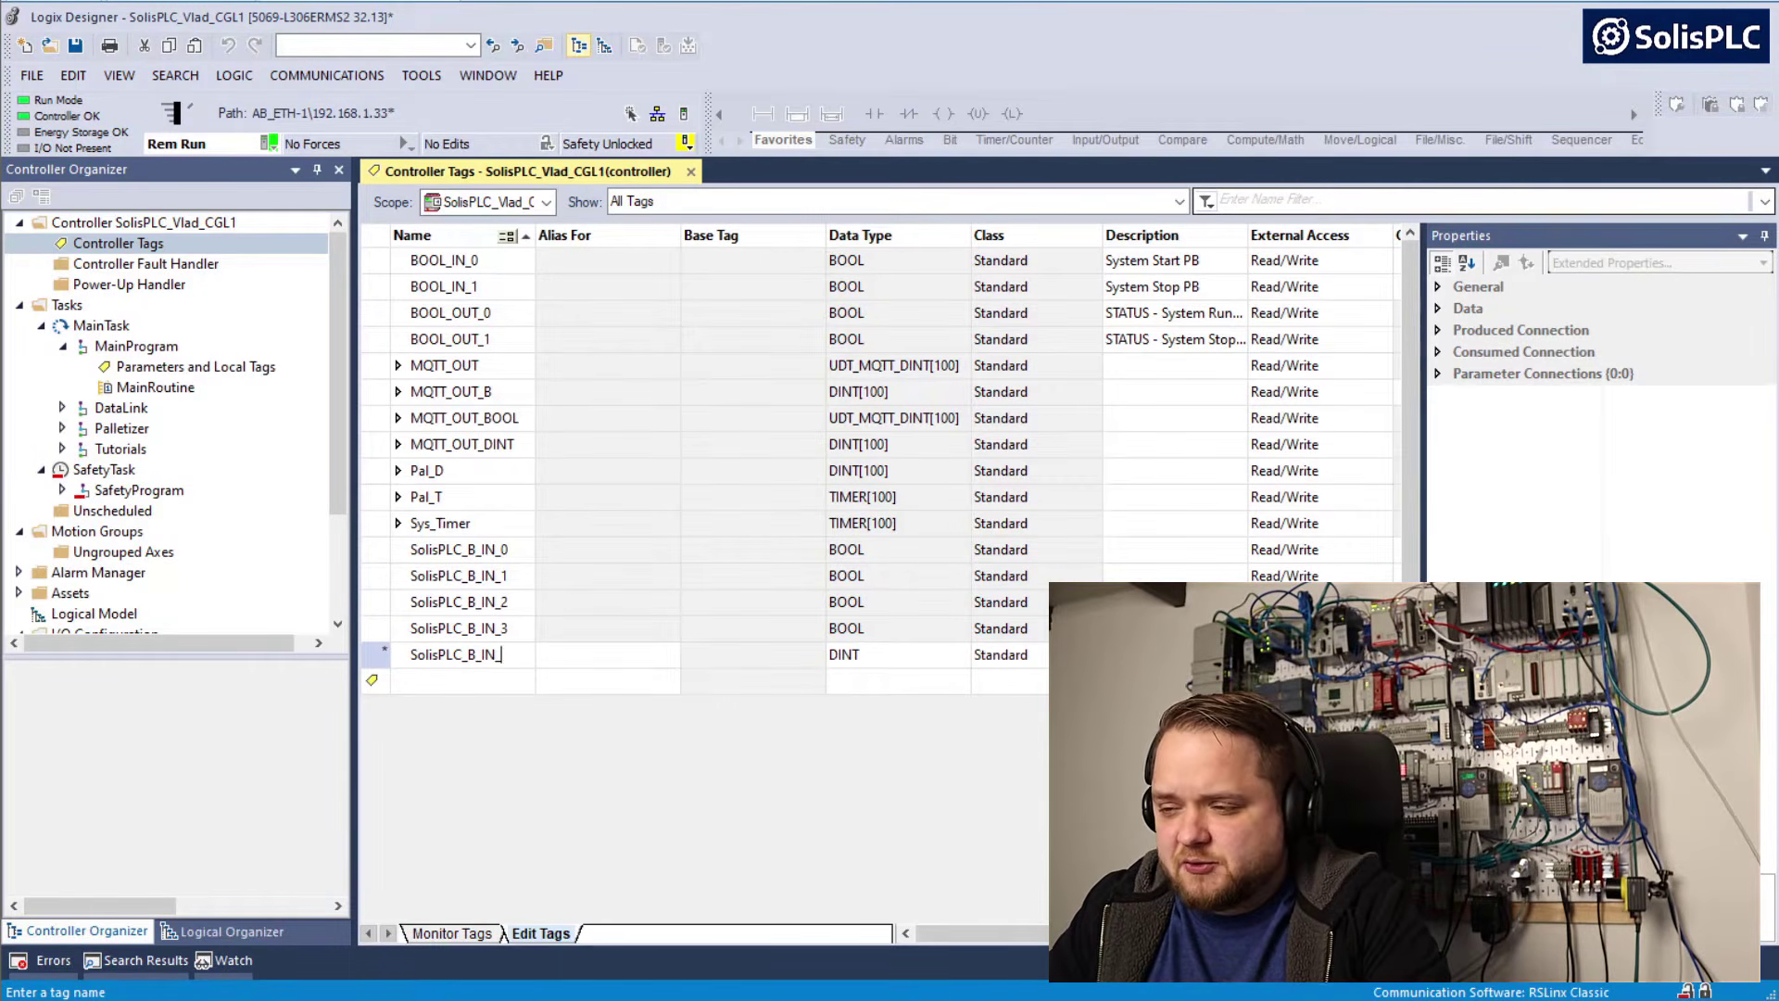
type("4")
key("Tab")
key("Tab")
key("Tab")
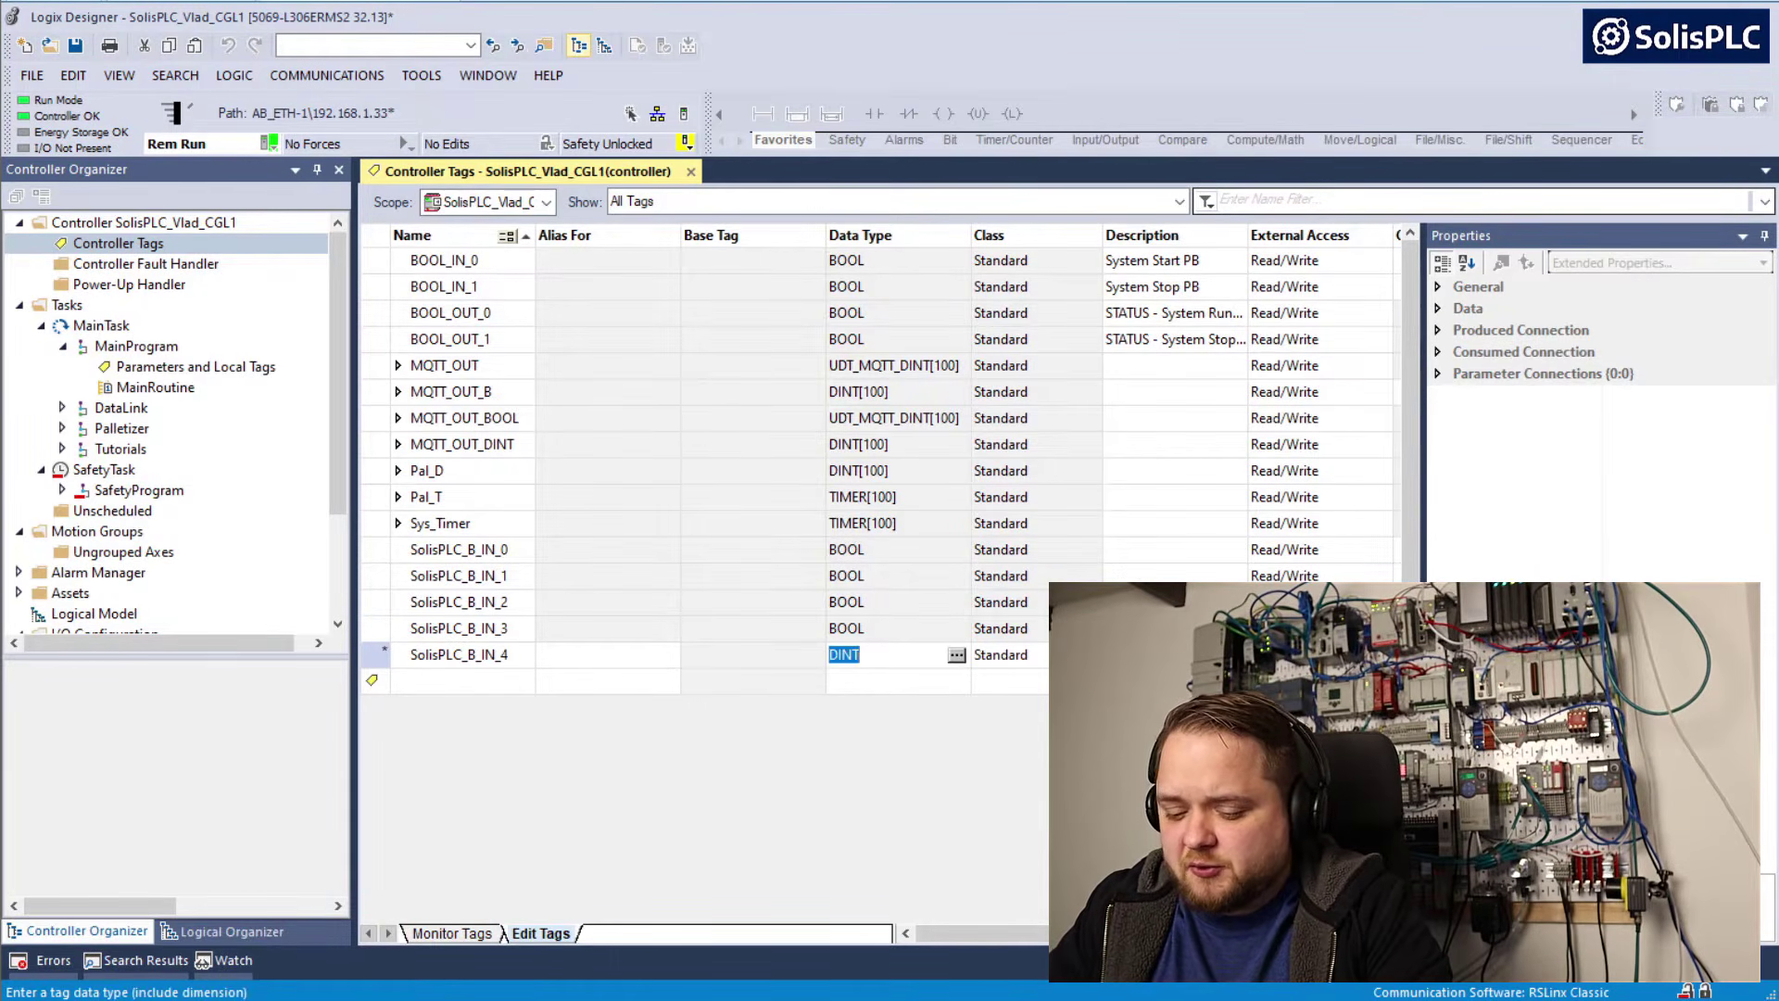
type("BOOL")
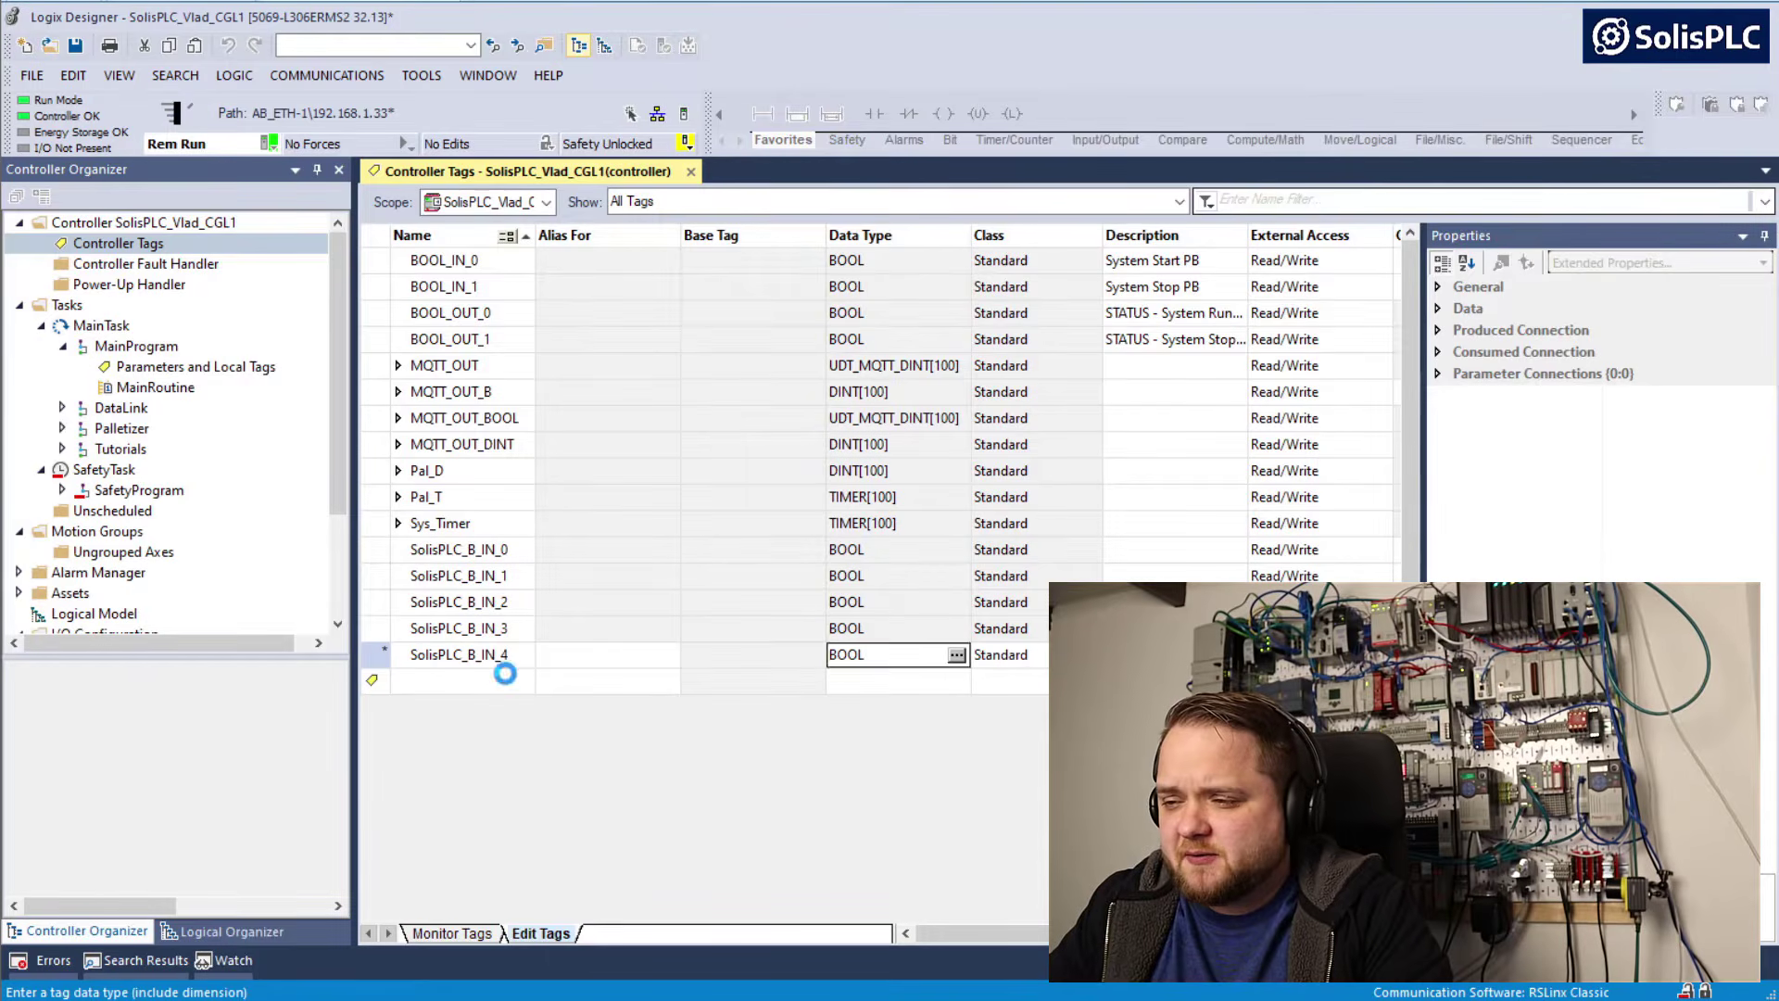
key("Return")
Add the BOOL controller tag SolisPLC_B_IN_5 and start the following tag's name with SolisPLC_B_IN_
type("SolisPLC_B_IN_")
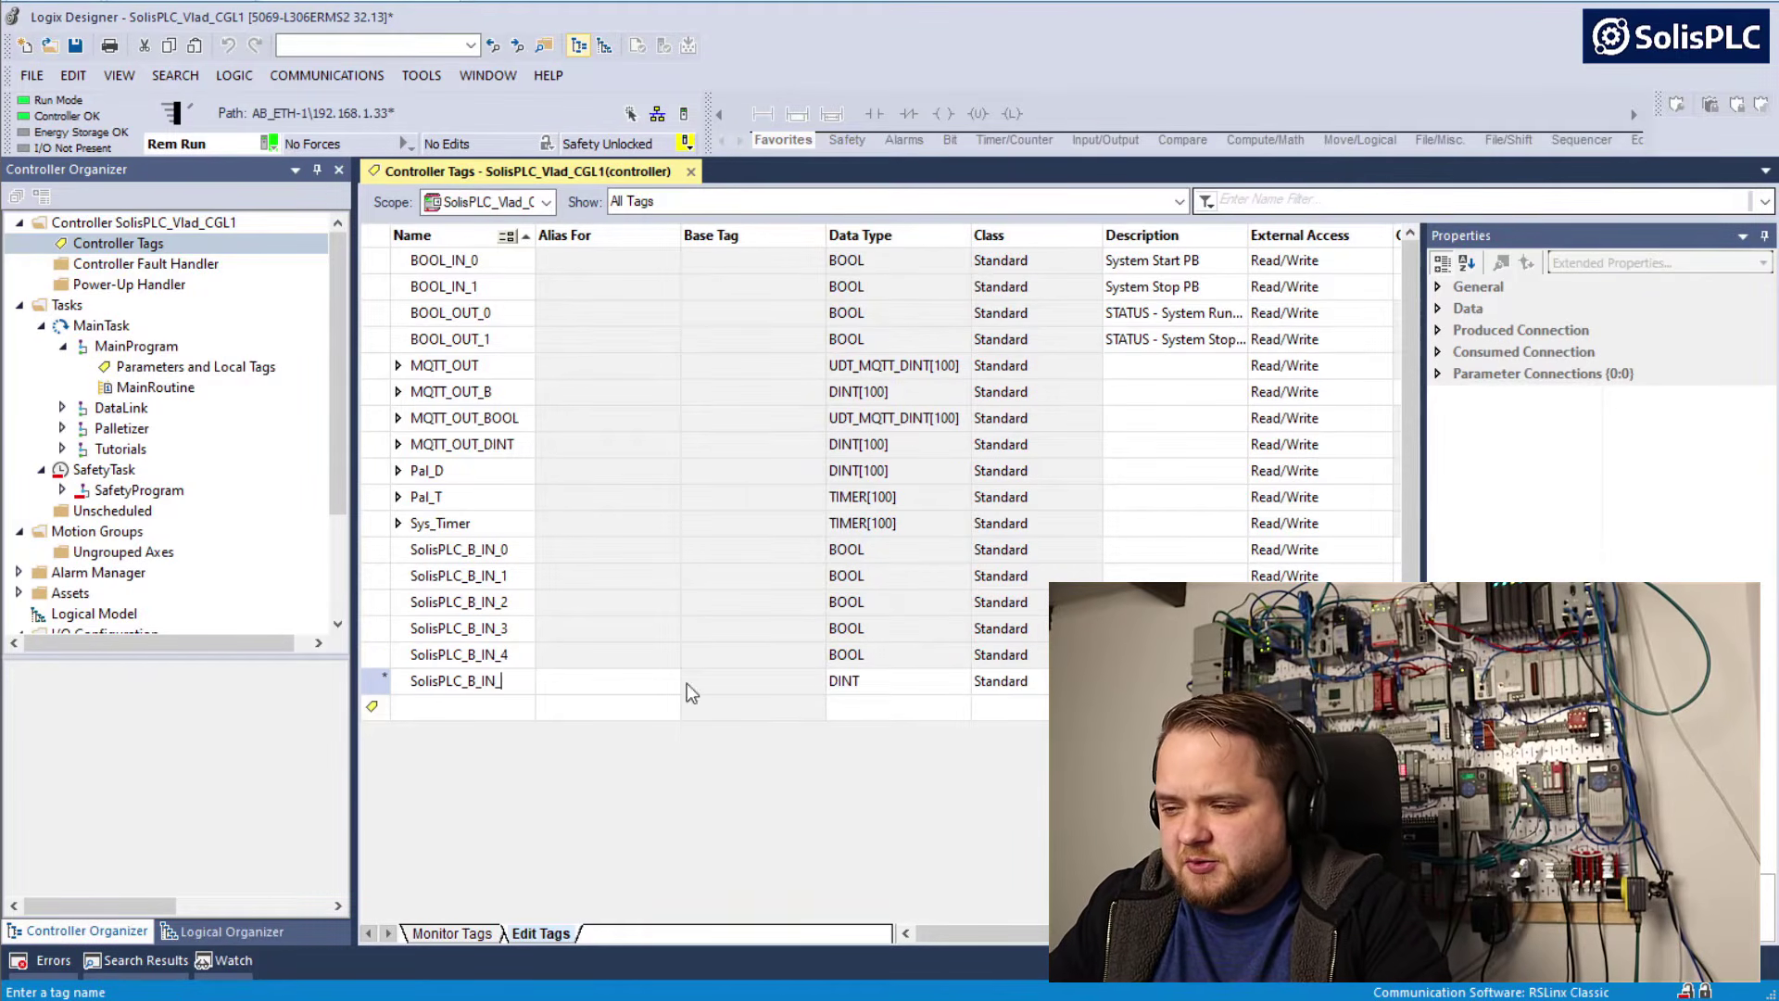
key("Tab")
key("Tab")
key("Tab")
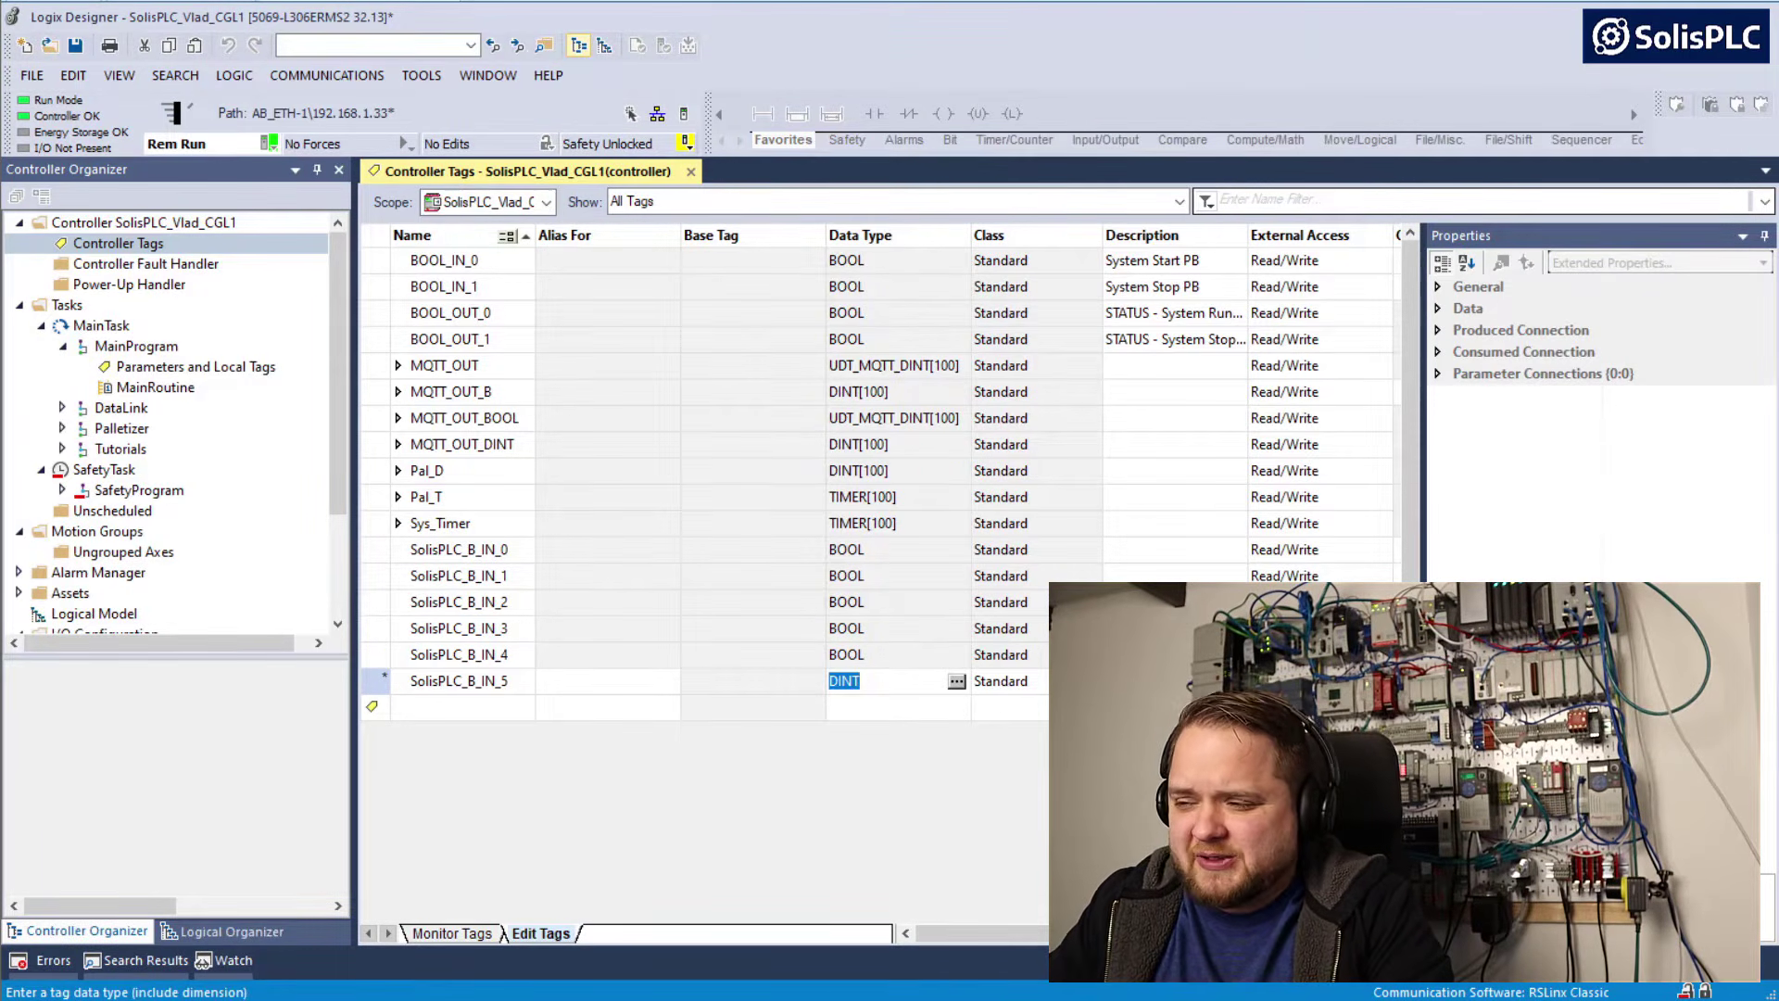
type("BOOL")
key("Return")
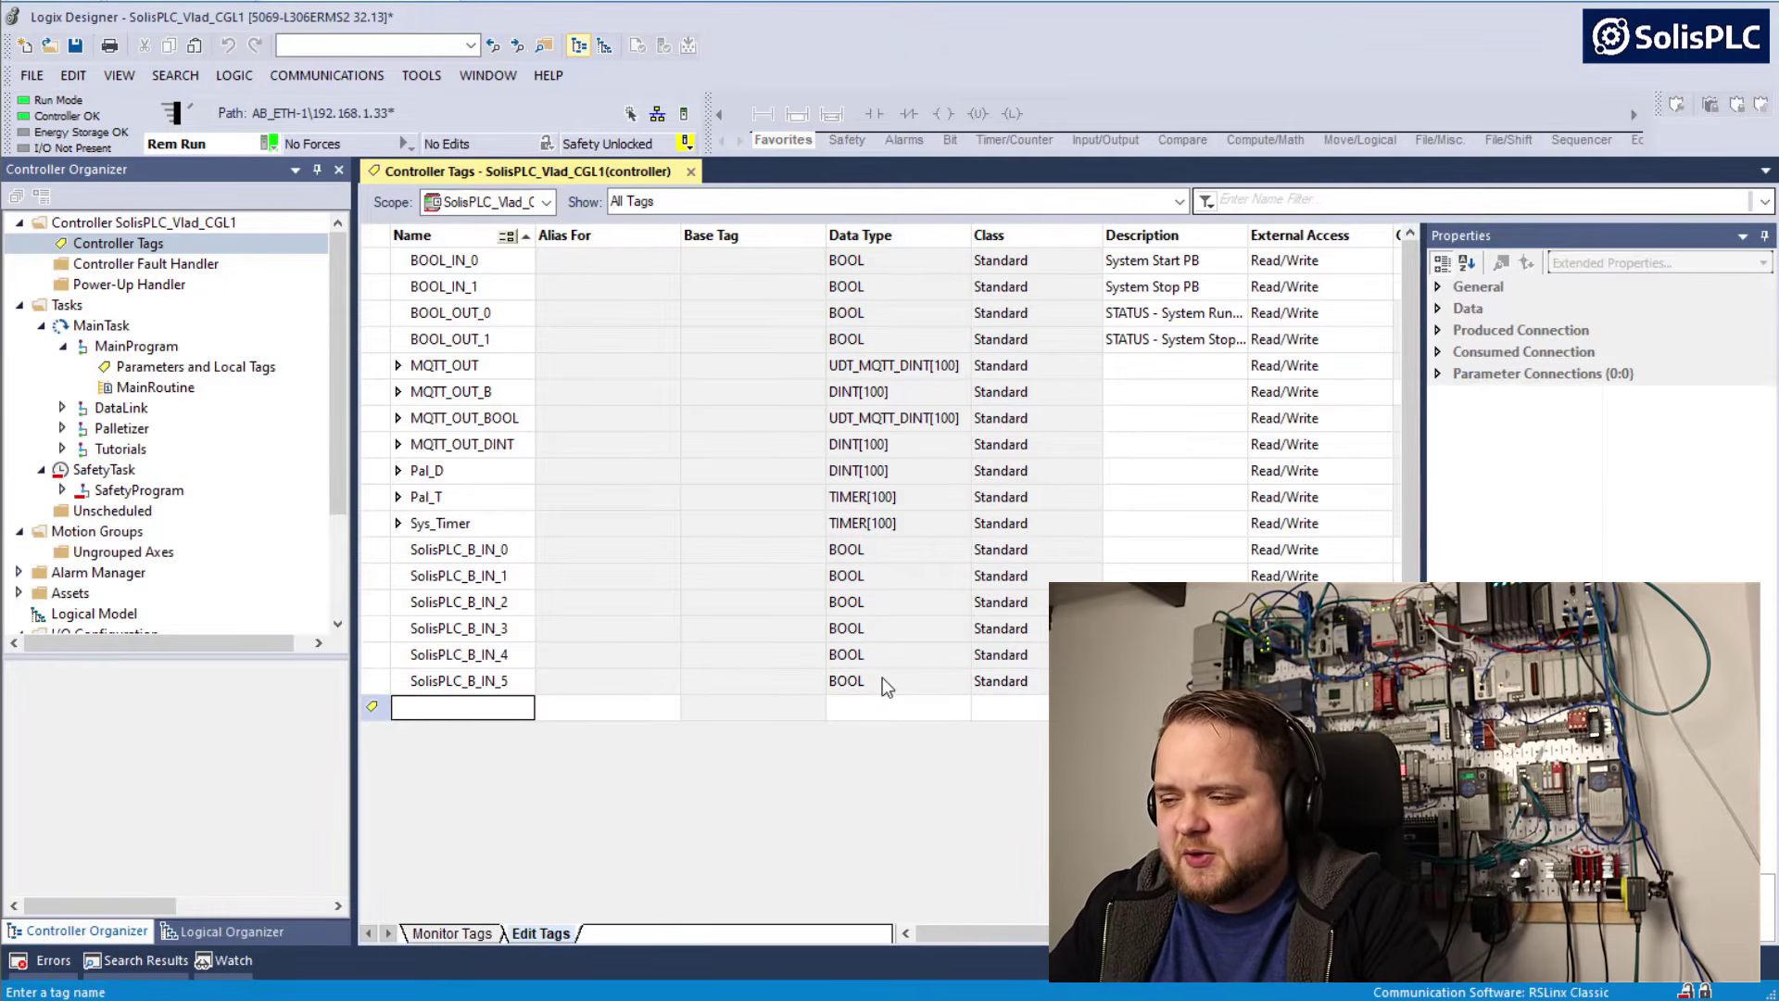
type("SolisPLC_B_IN_")
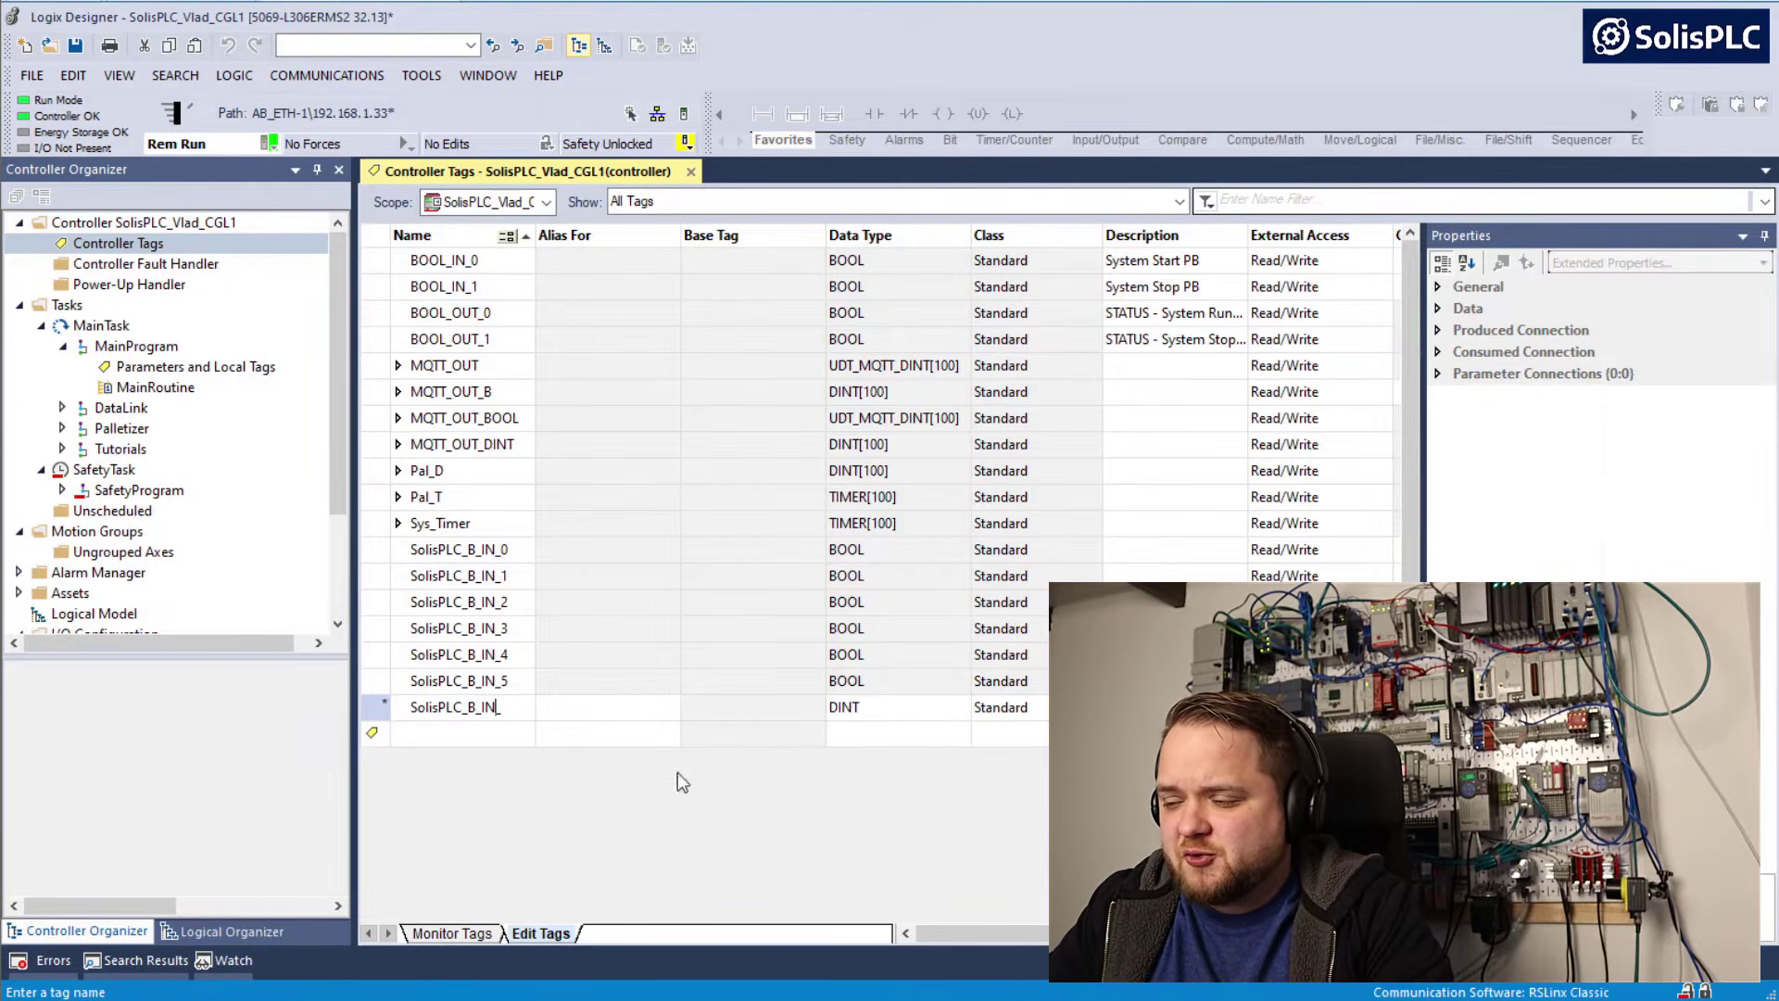
Switch to Factory IO and set the Bool Outputs prefix to SolisPLC_B_OUT_ in the Logix5000 driver configuration
key("alt+Tab")
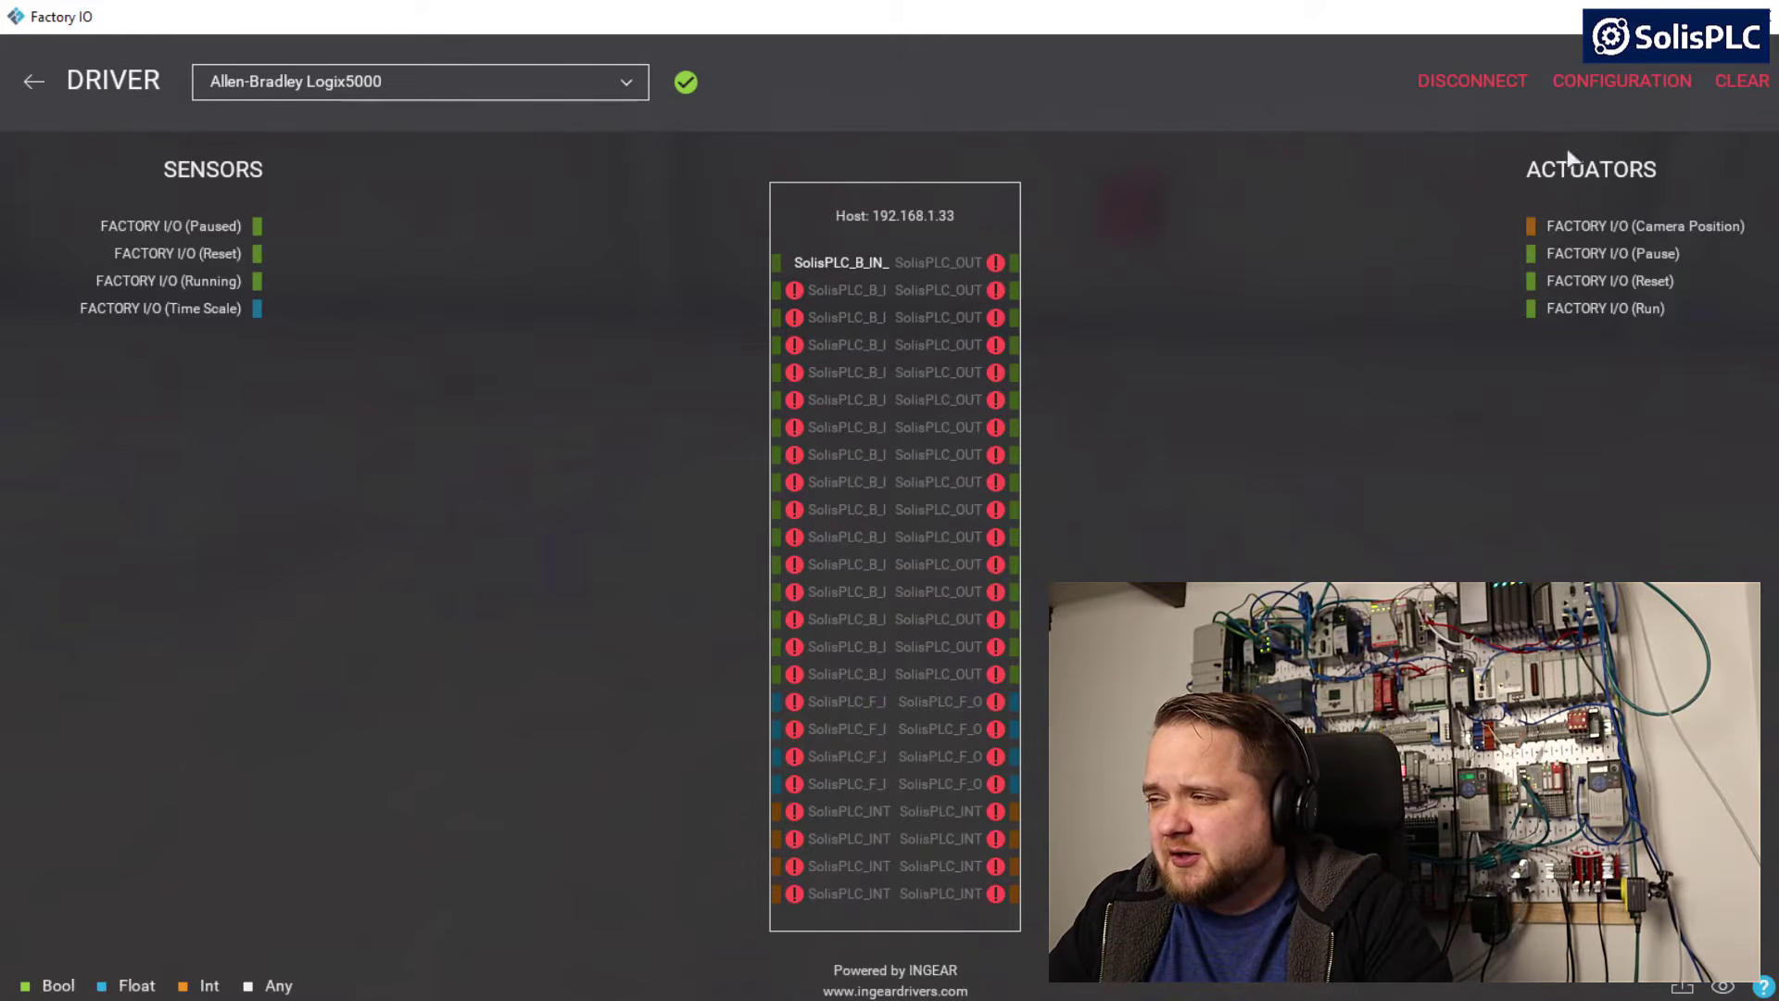
left_click(1589, 83)
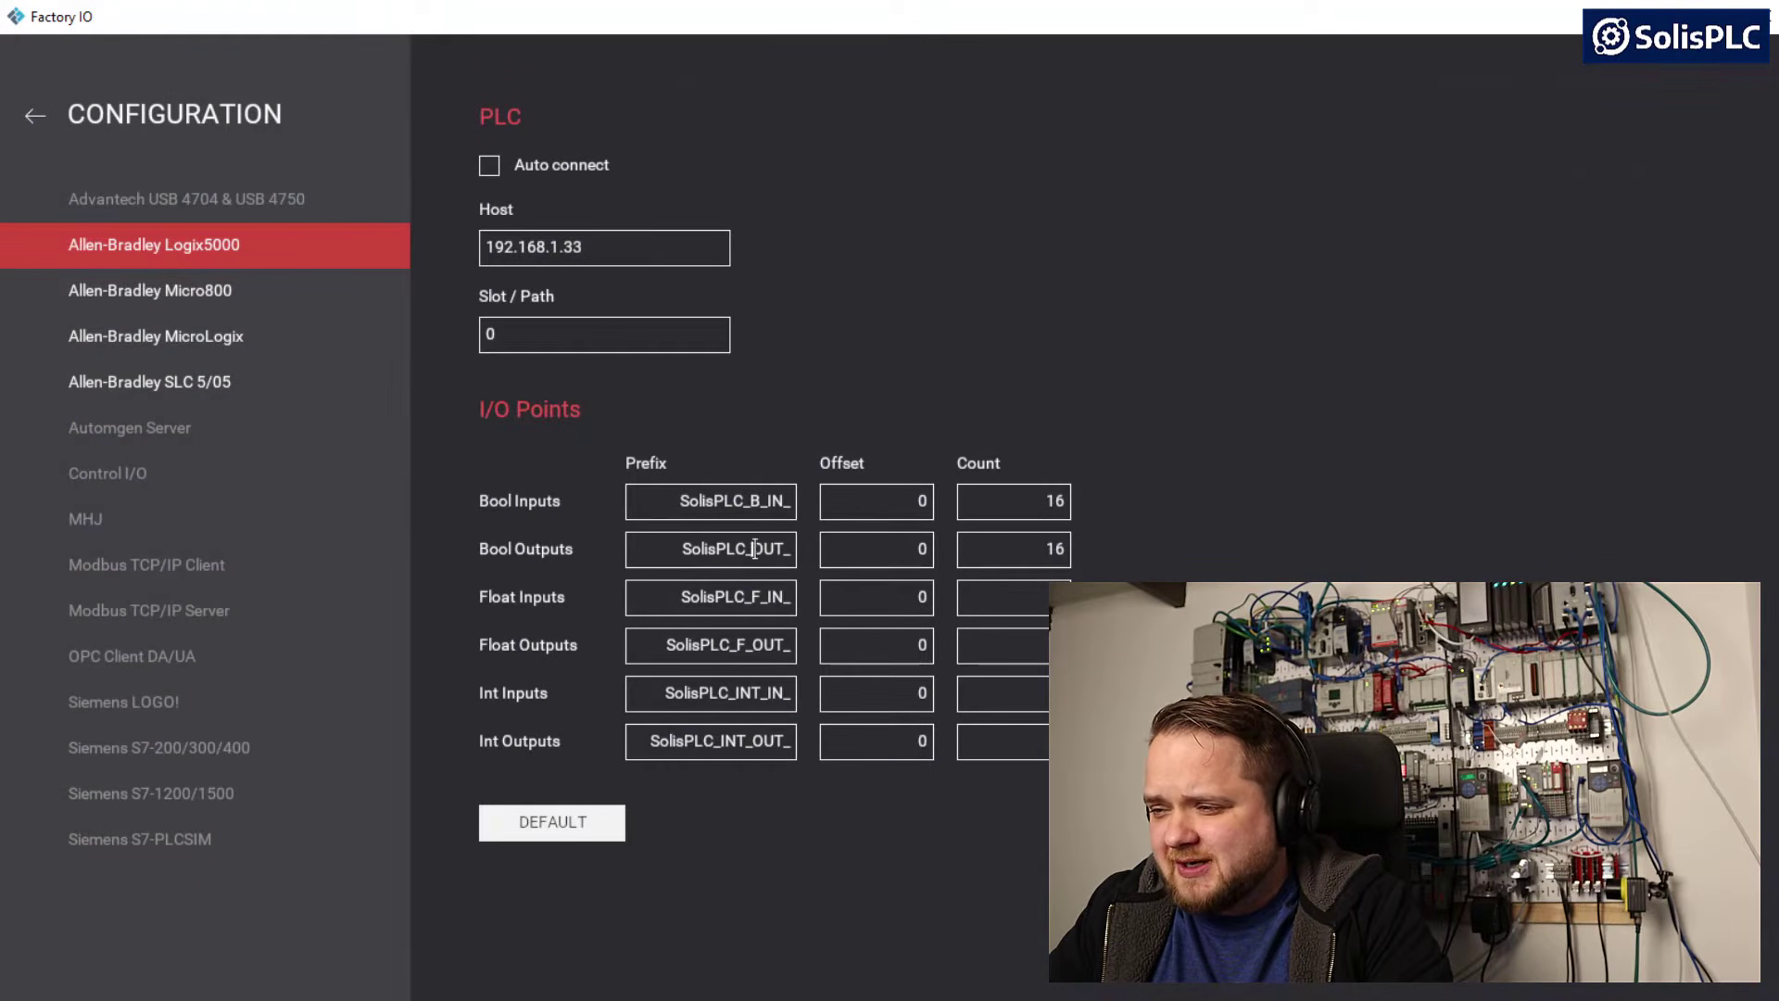
left_click(758, 551)
type("_B")
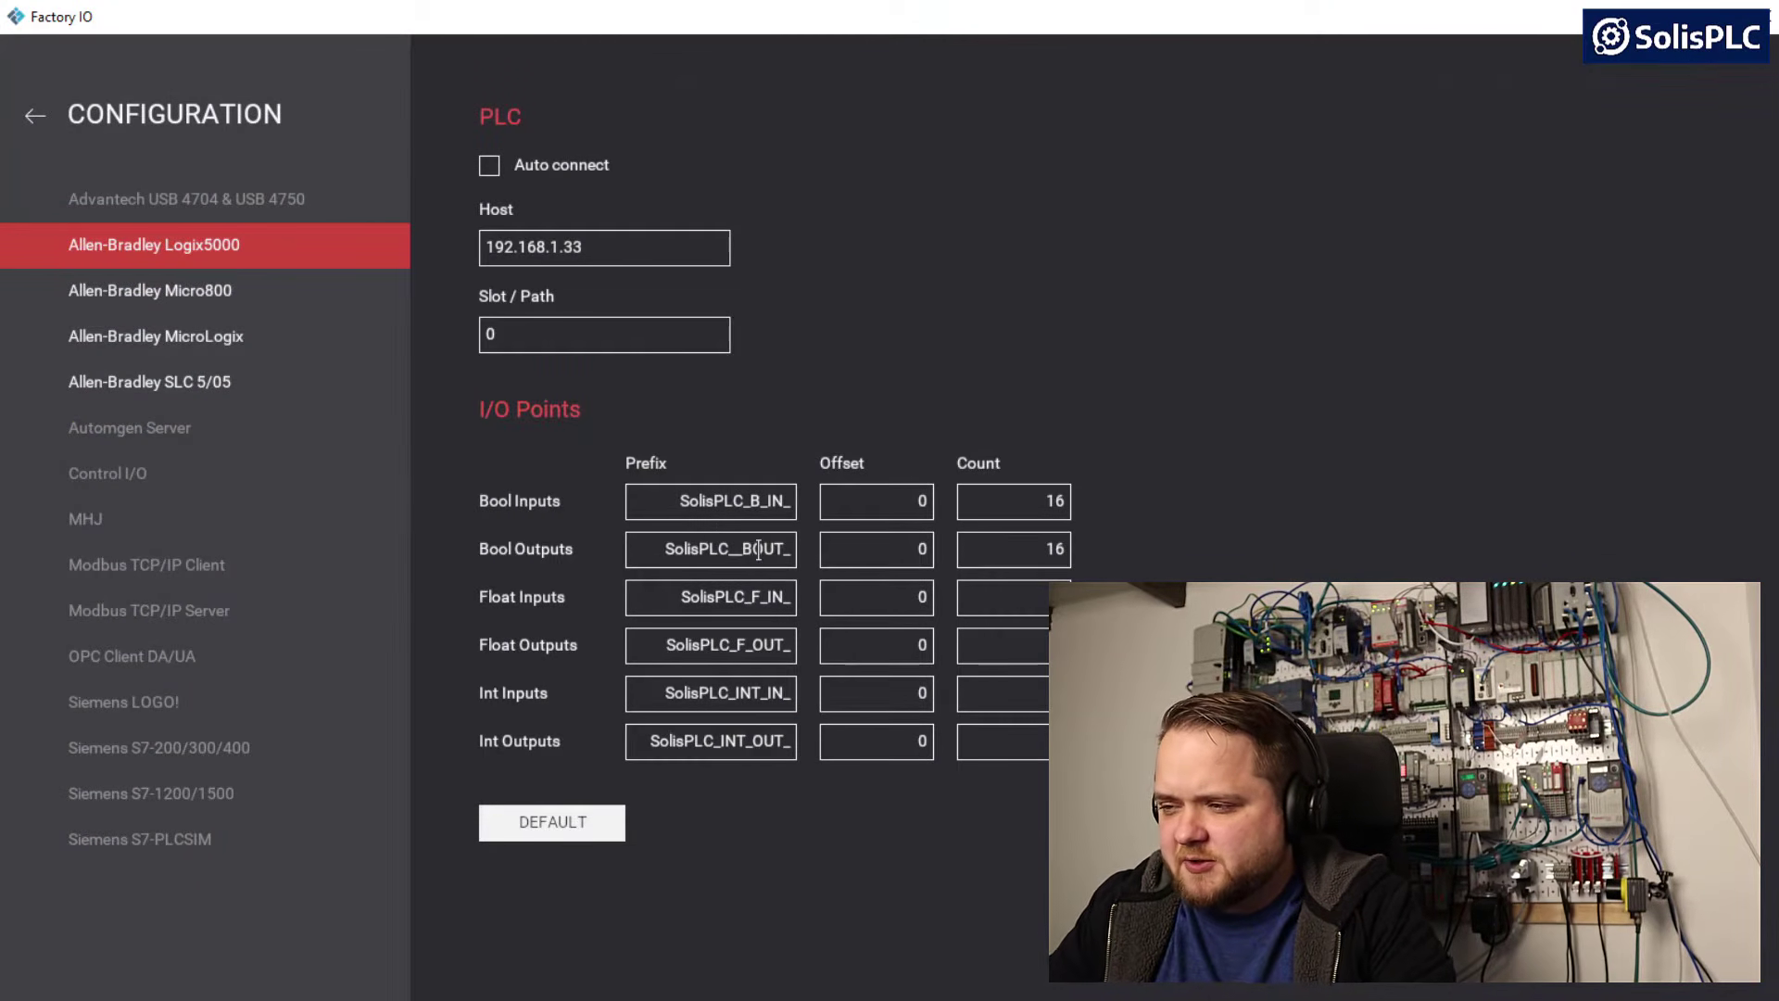
type("_")
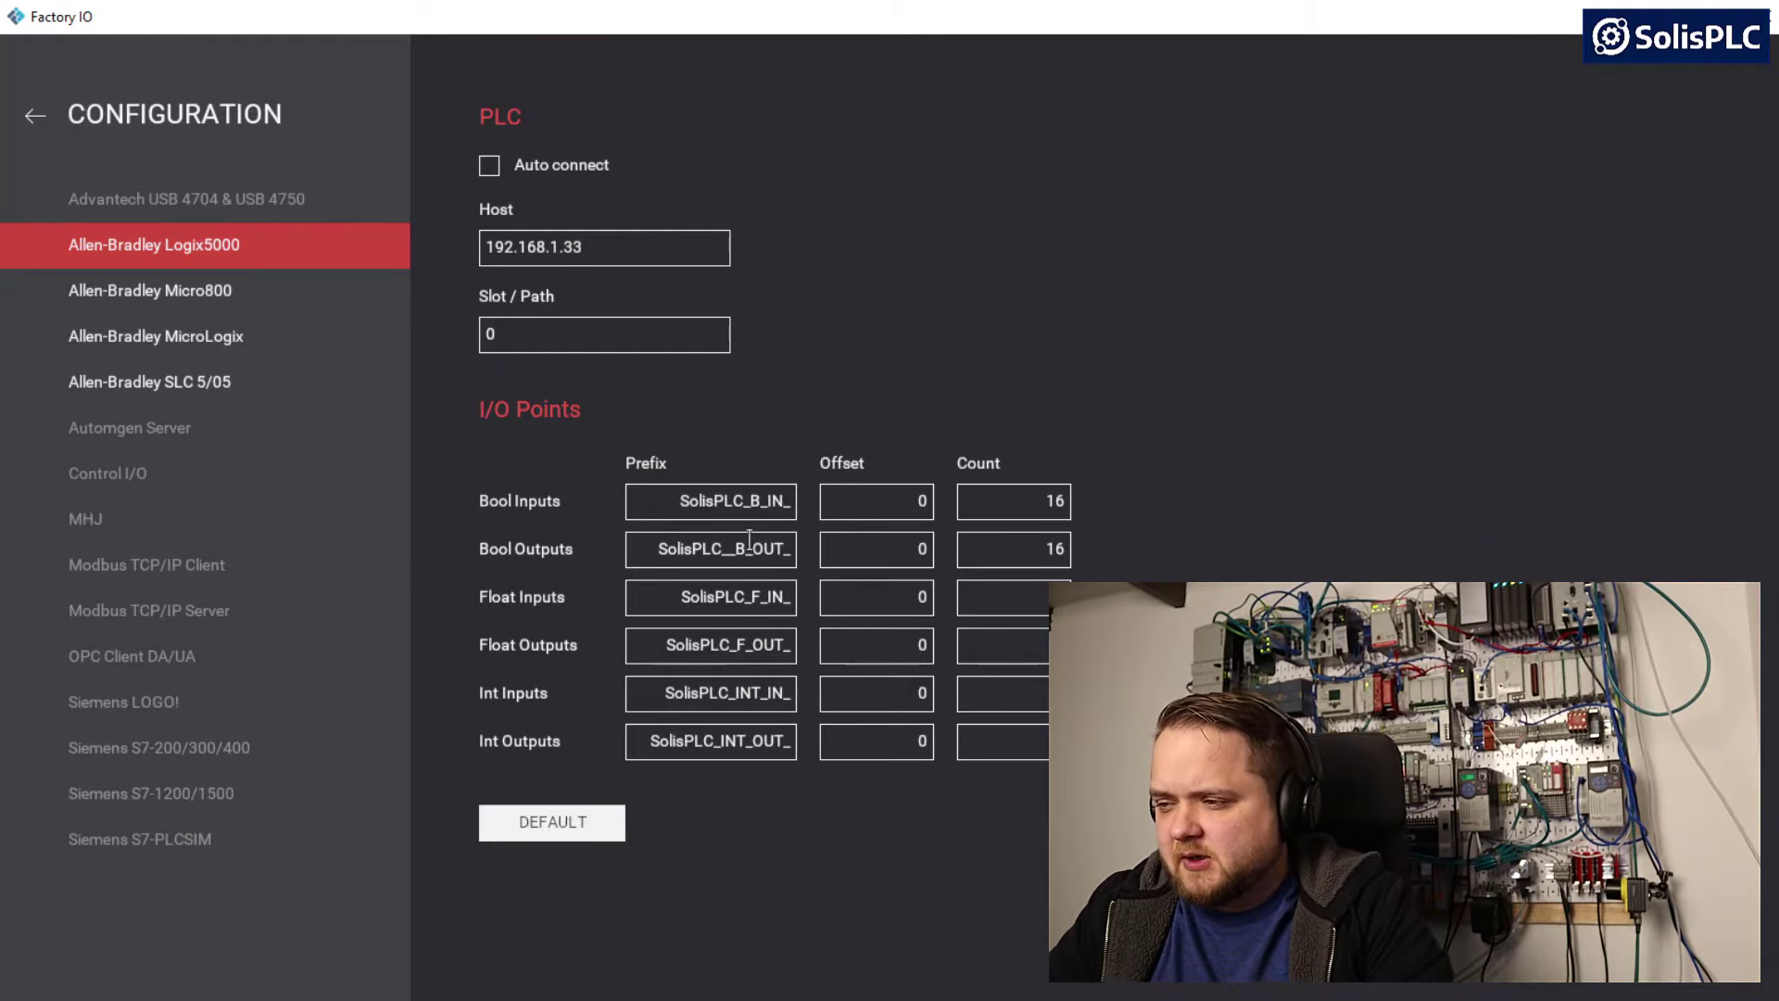
key("BackSpace")
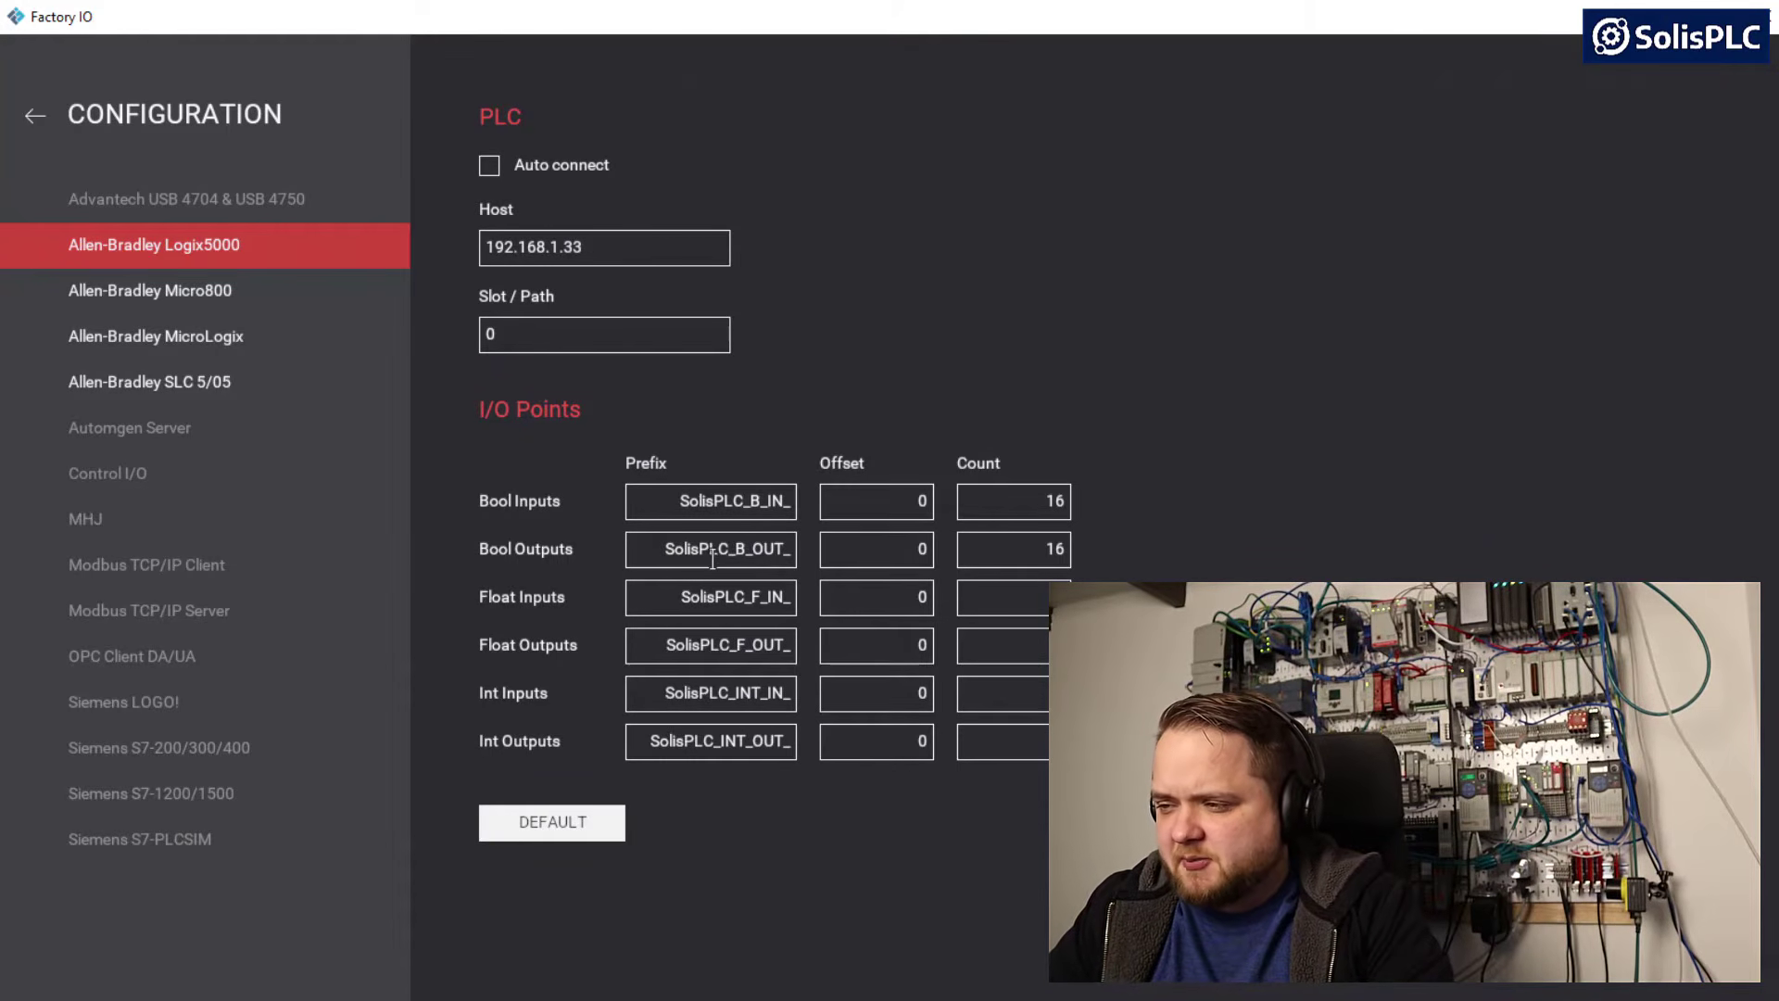
Copy the Bool Outputs prefix, switch to Logix Designer and add the BOOL controller tag SolisPLC_B_OUT_0 in place of the unfinished entry
double_click(713, 552)
key("ctrl+c")
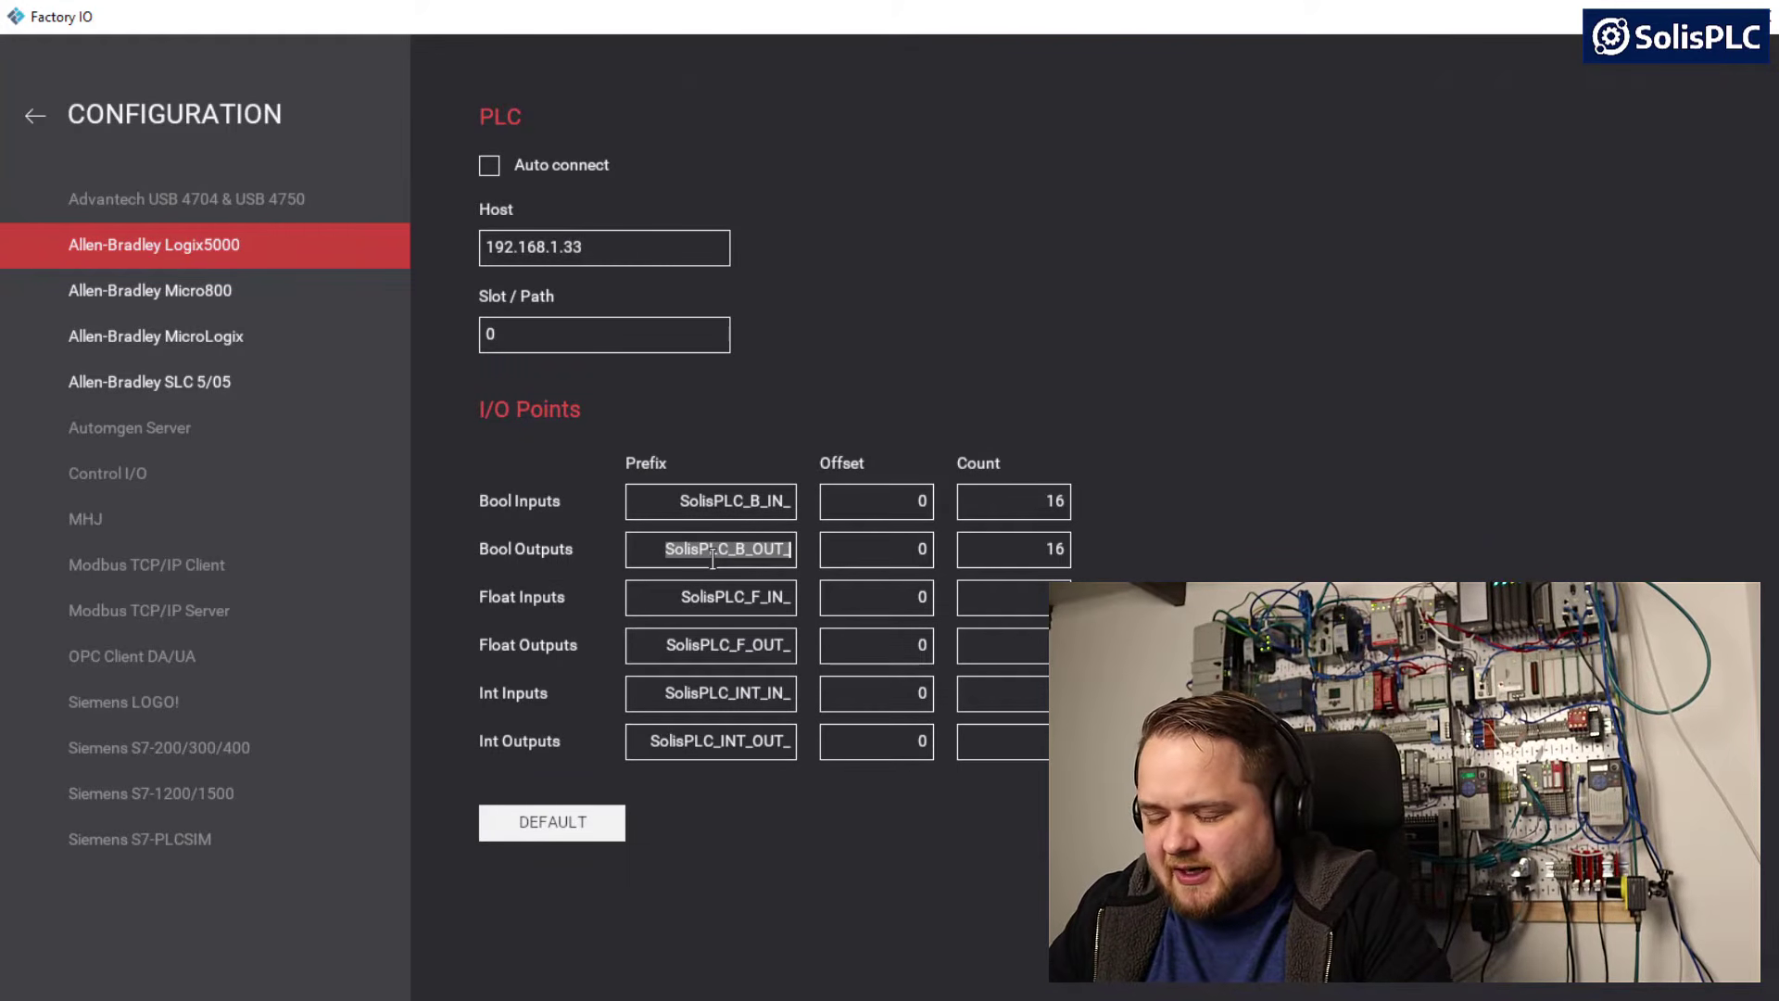
left_click(36, 117)
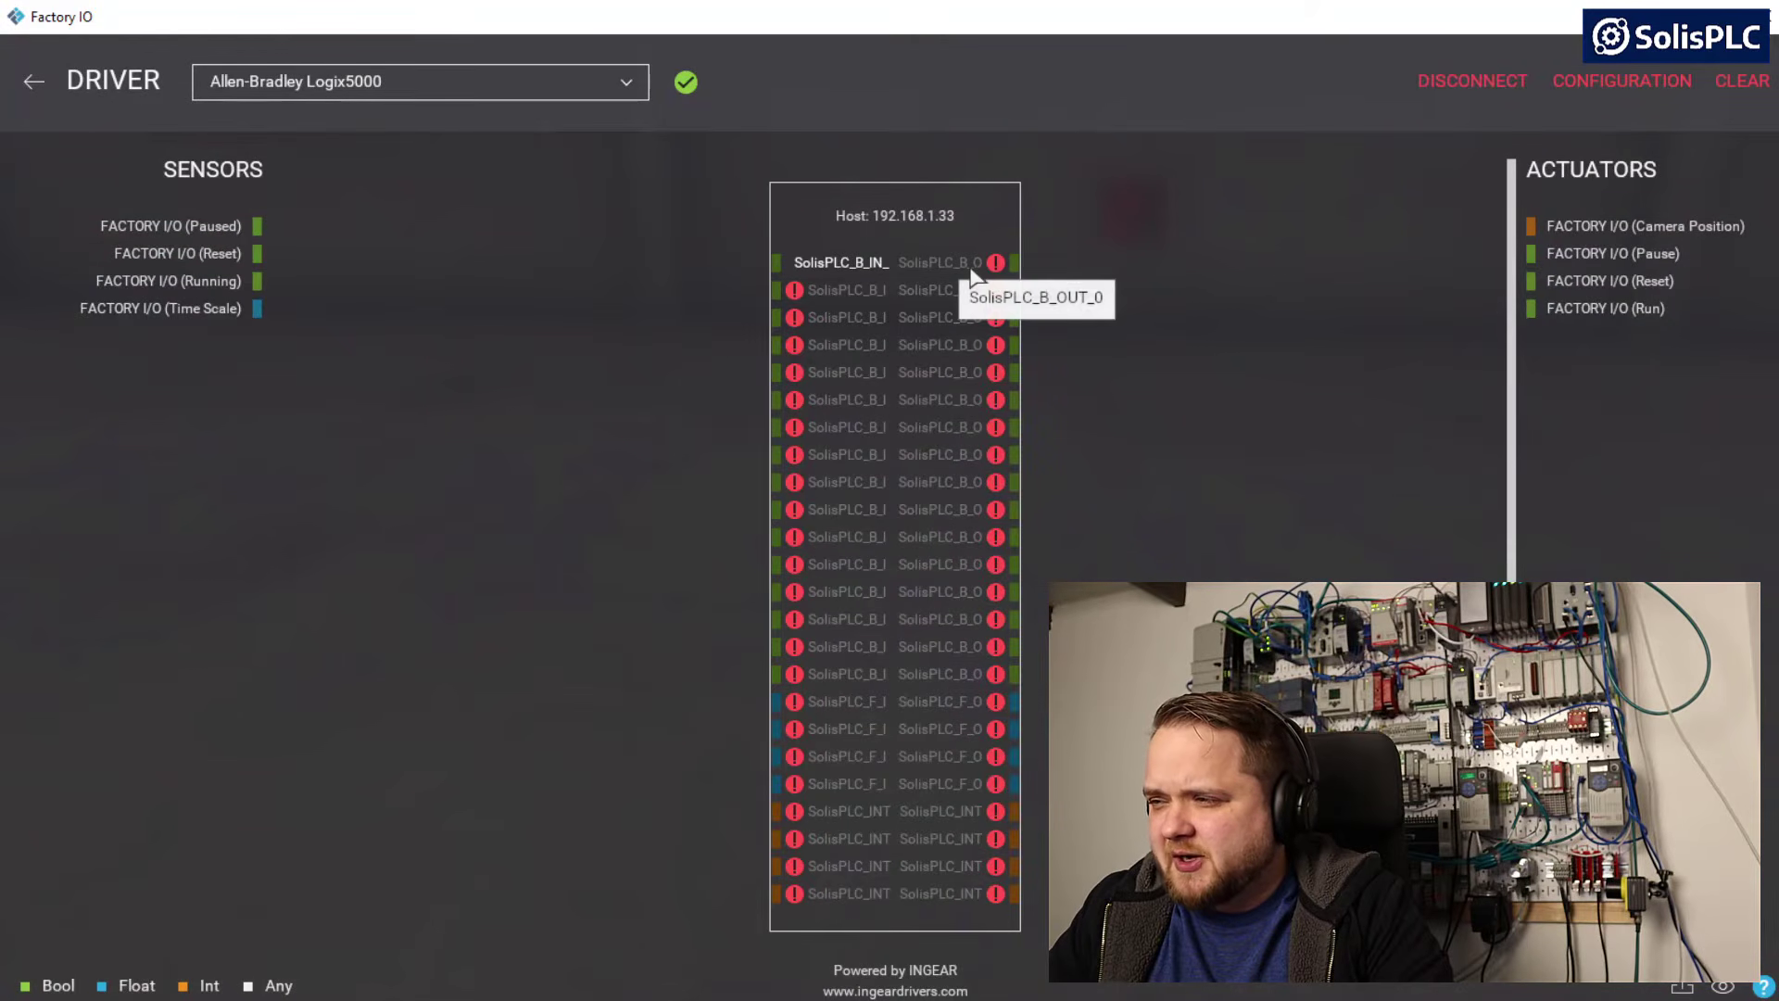
left_click(858, 1000)
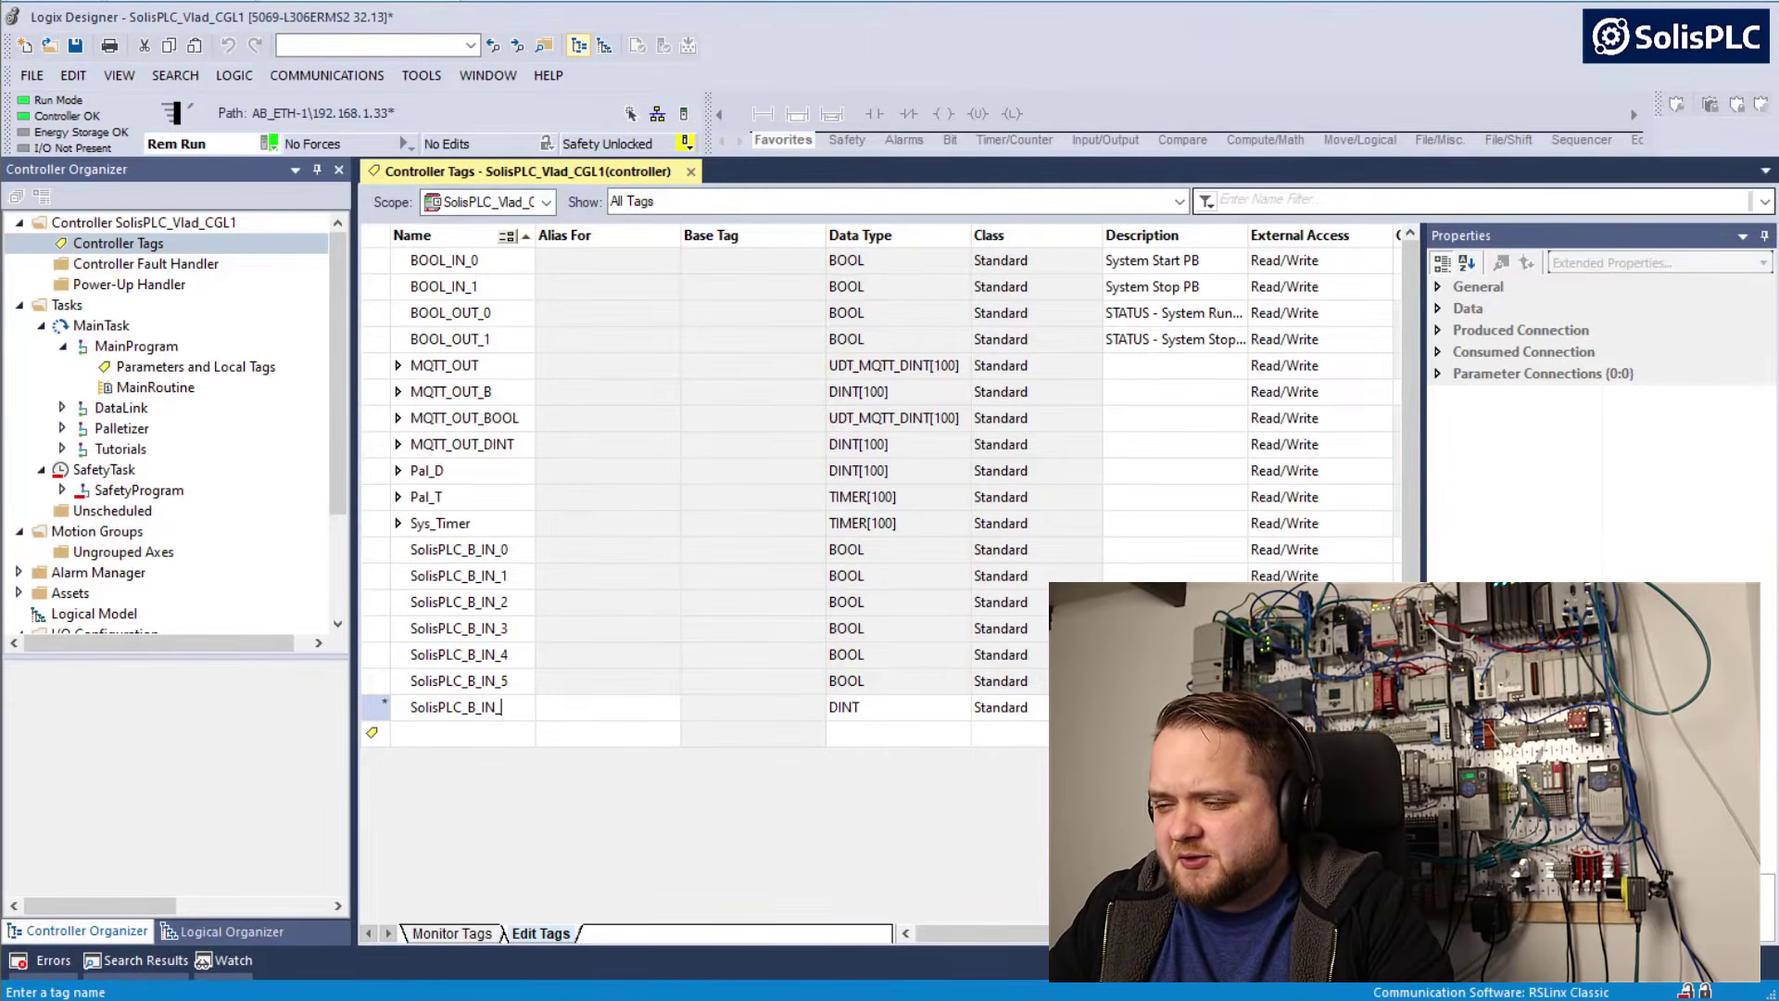
left_click_drag(505, 708, 408, 710)
key("ctrl+v")
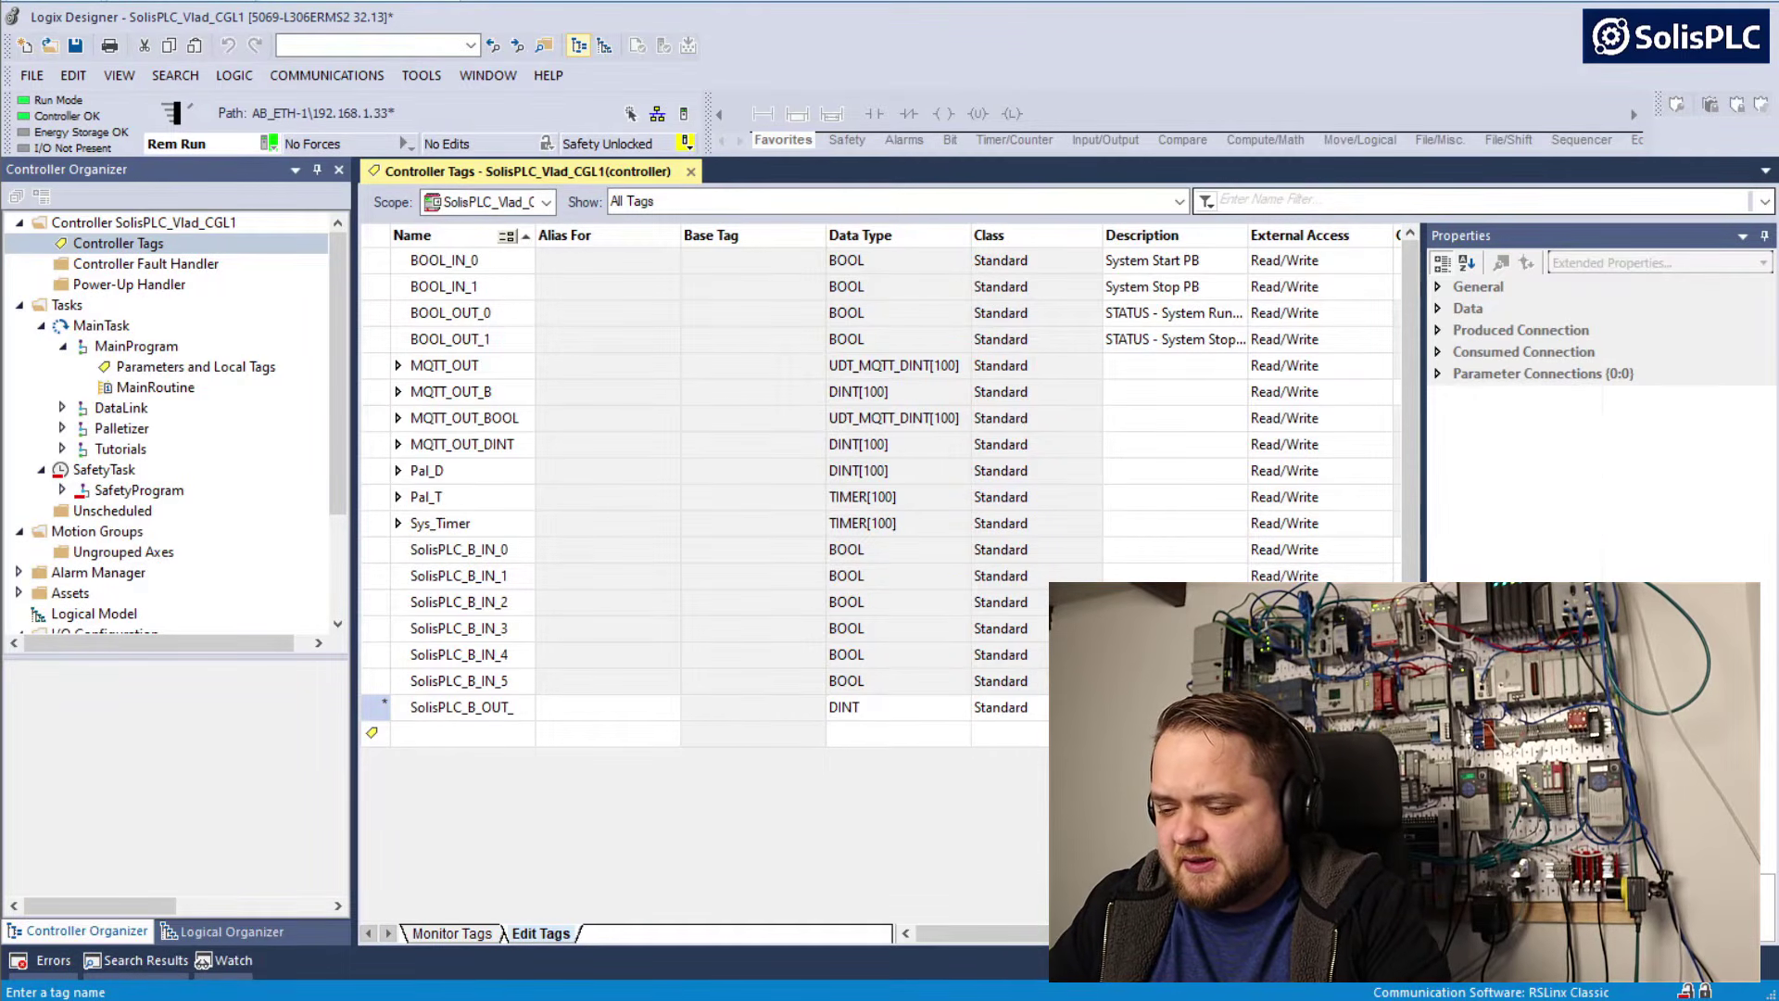
type("0")
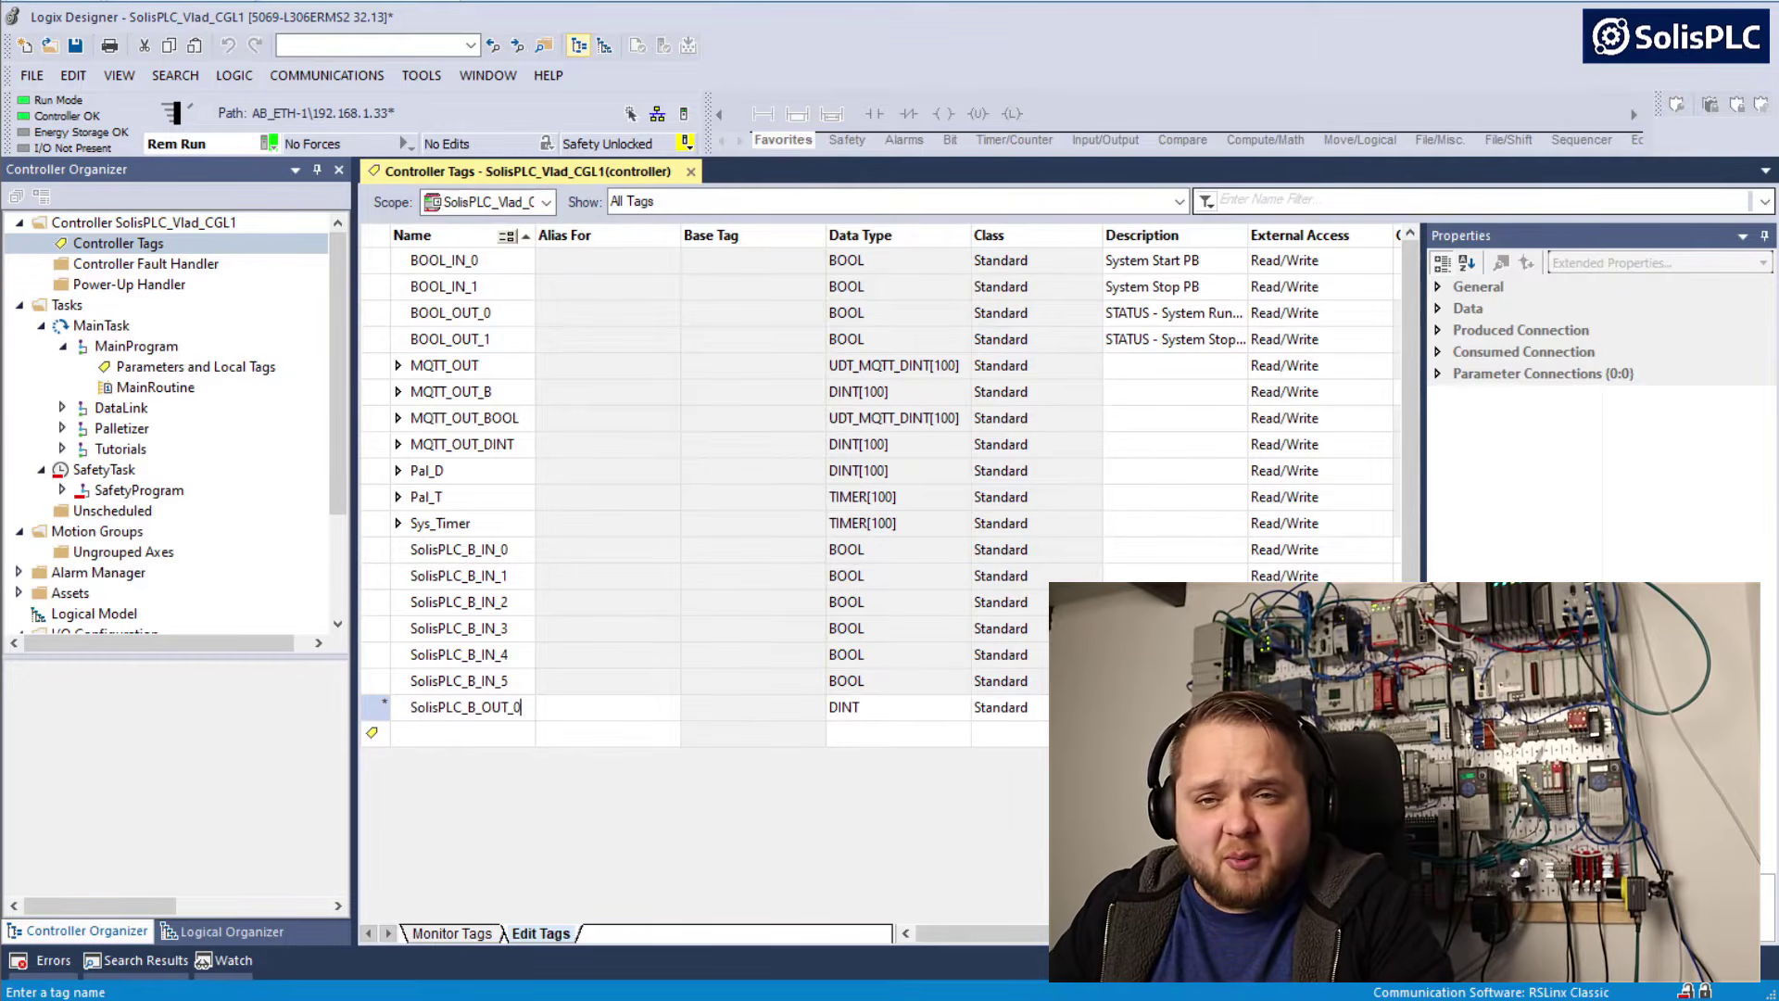
left_click(891, 709)
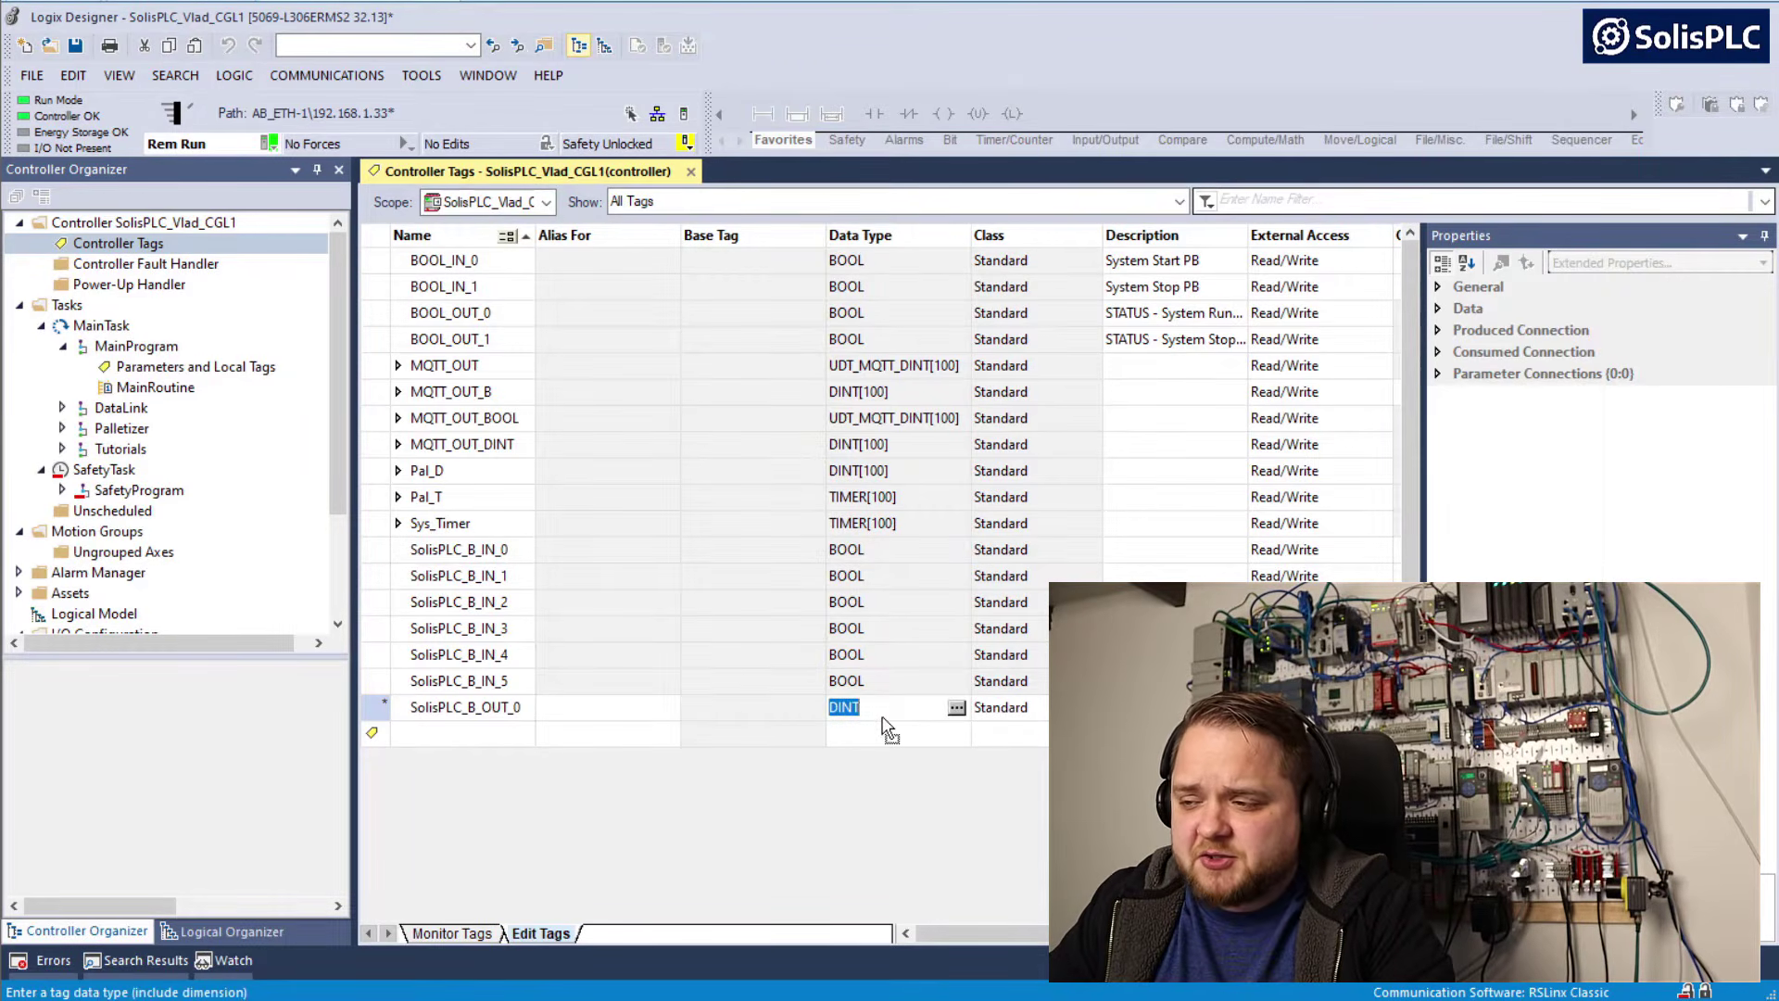
type("BOOL")
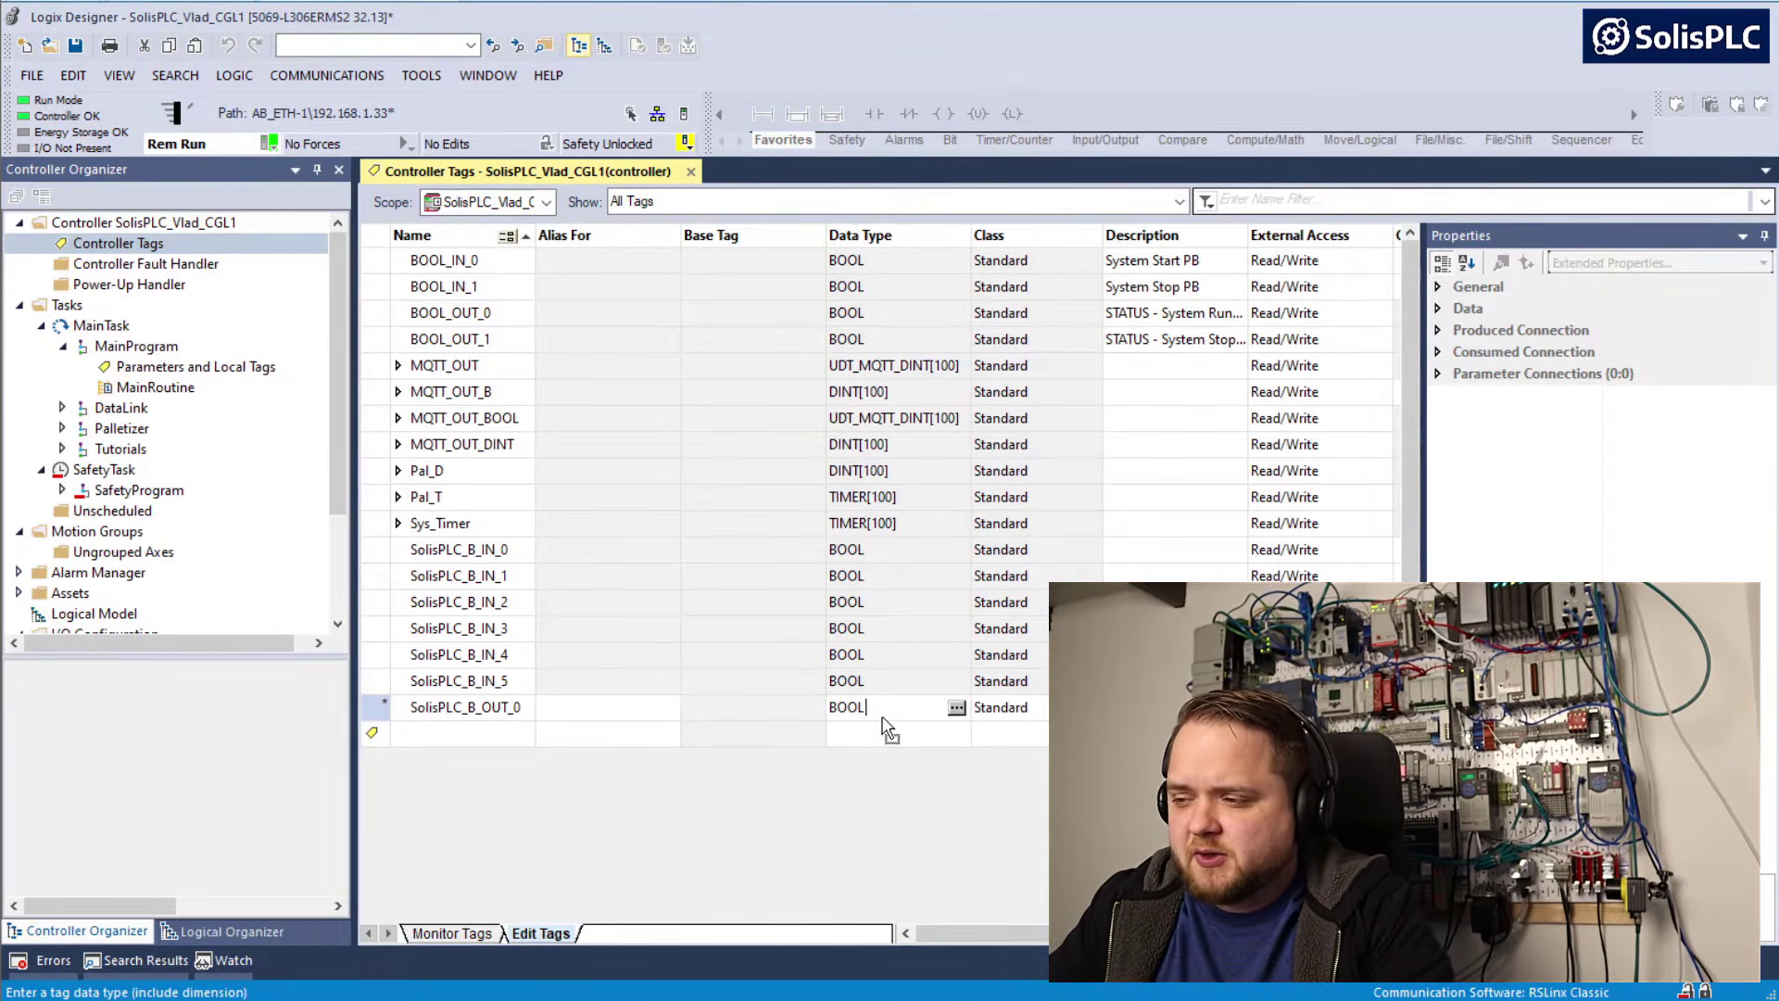
Add the controller tag SolisPLC_B_OUT_1 with data type BOOL
left_click(512, 736)
key("ctrl+v")
type("1")
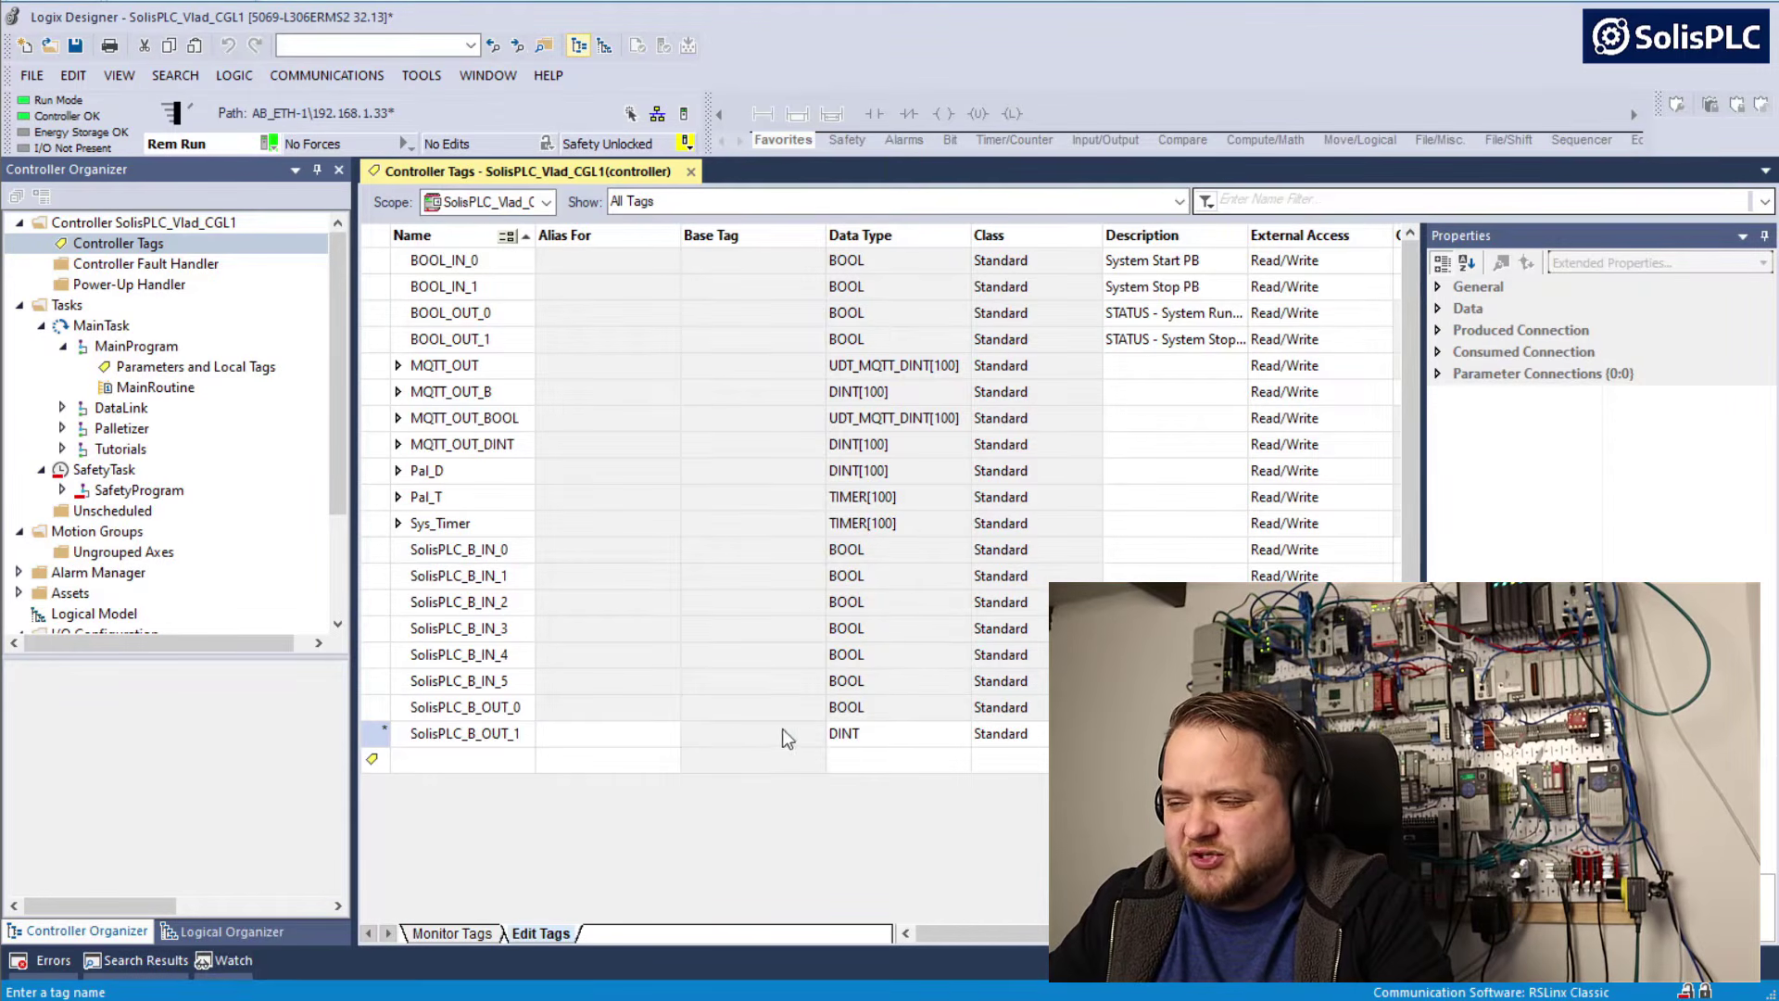
left_click(845, 734)
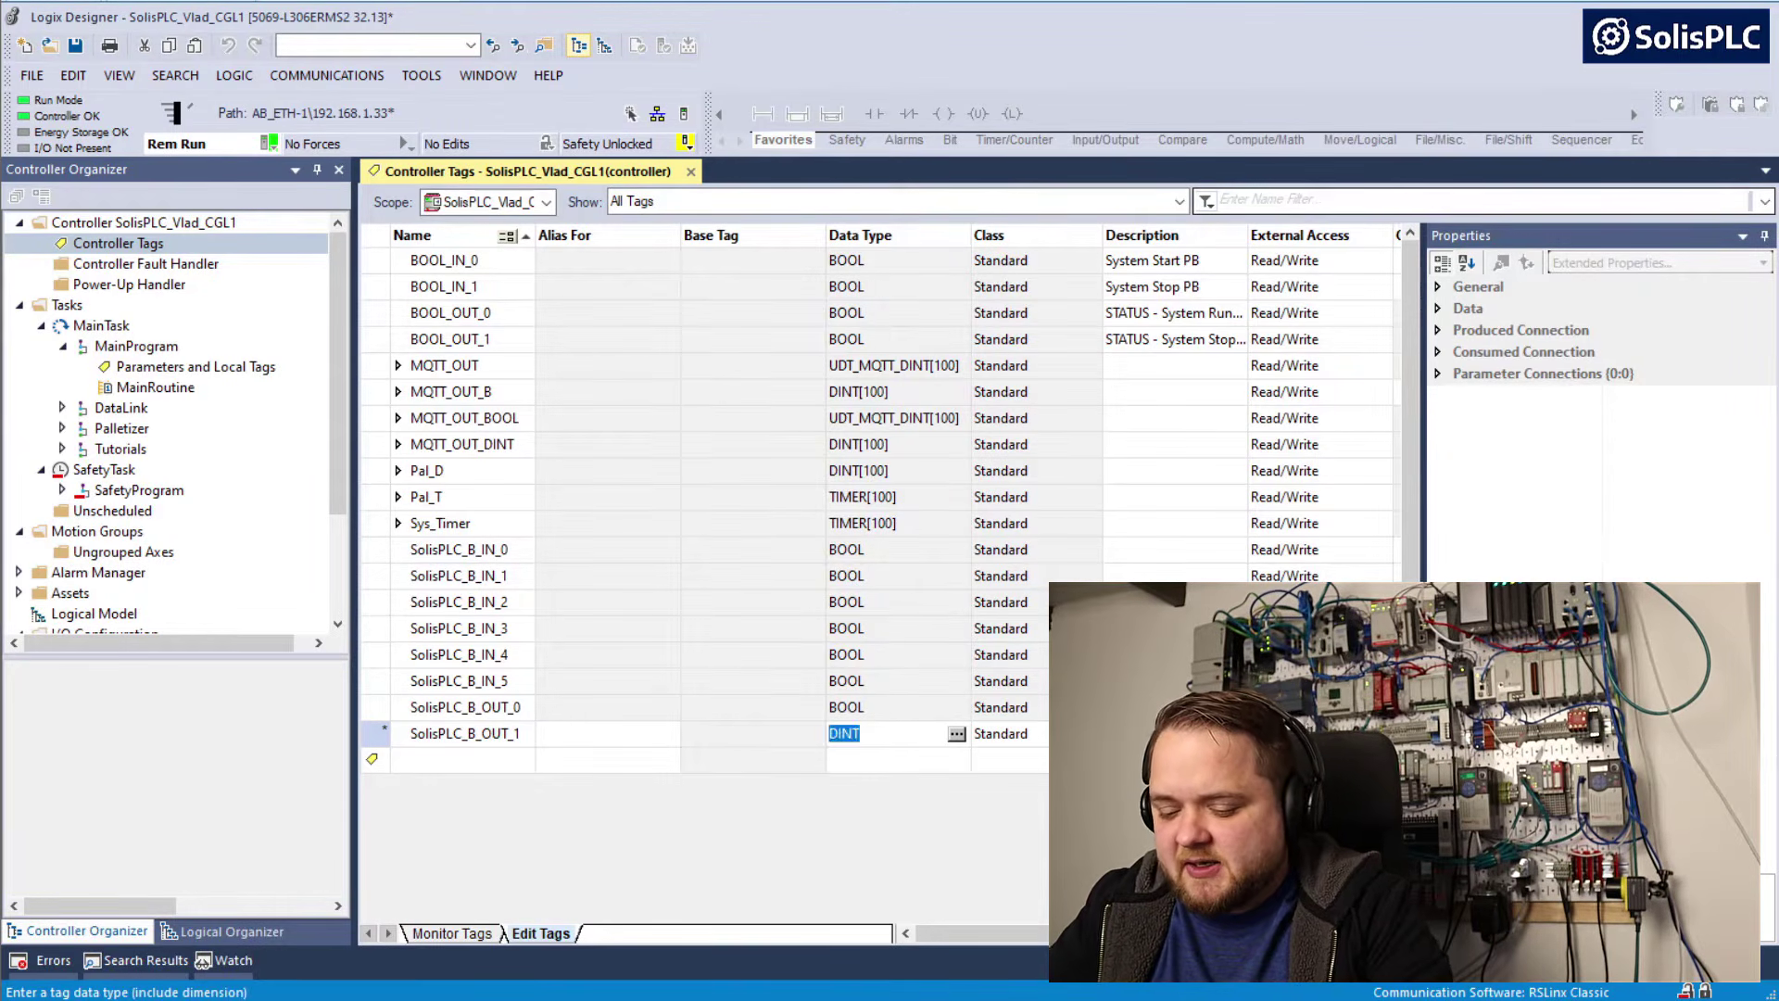
type("BOOL")
Add the controller tag SolisPLC_B_OUT_2 with data type BOOL
left_click(512, 760)
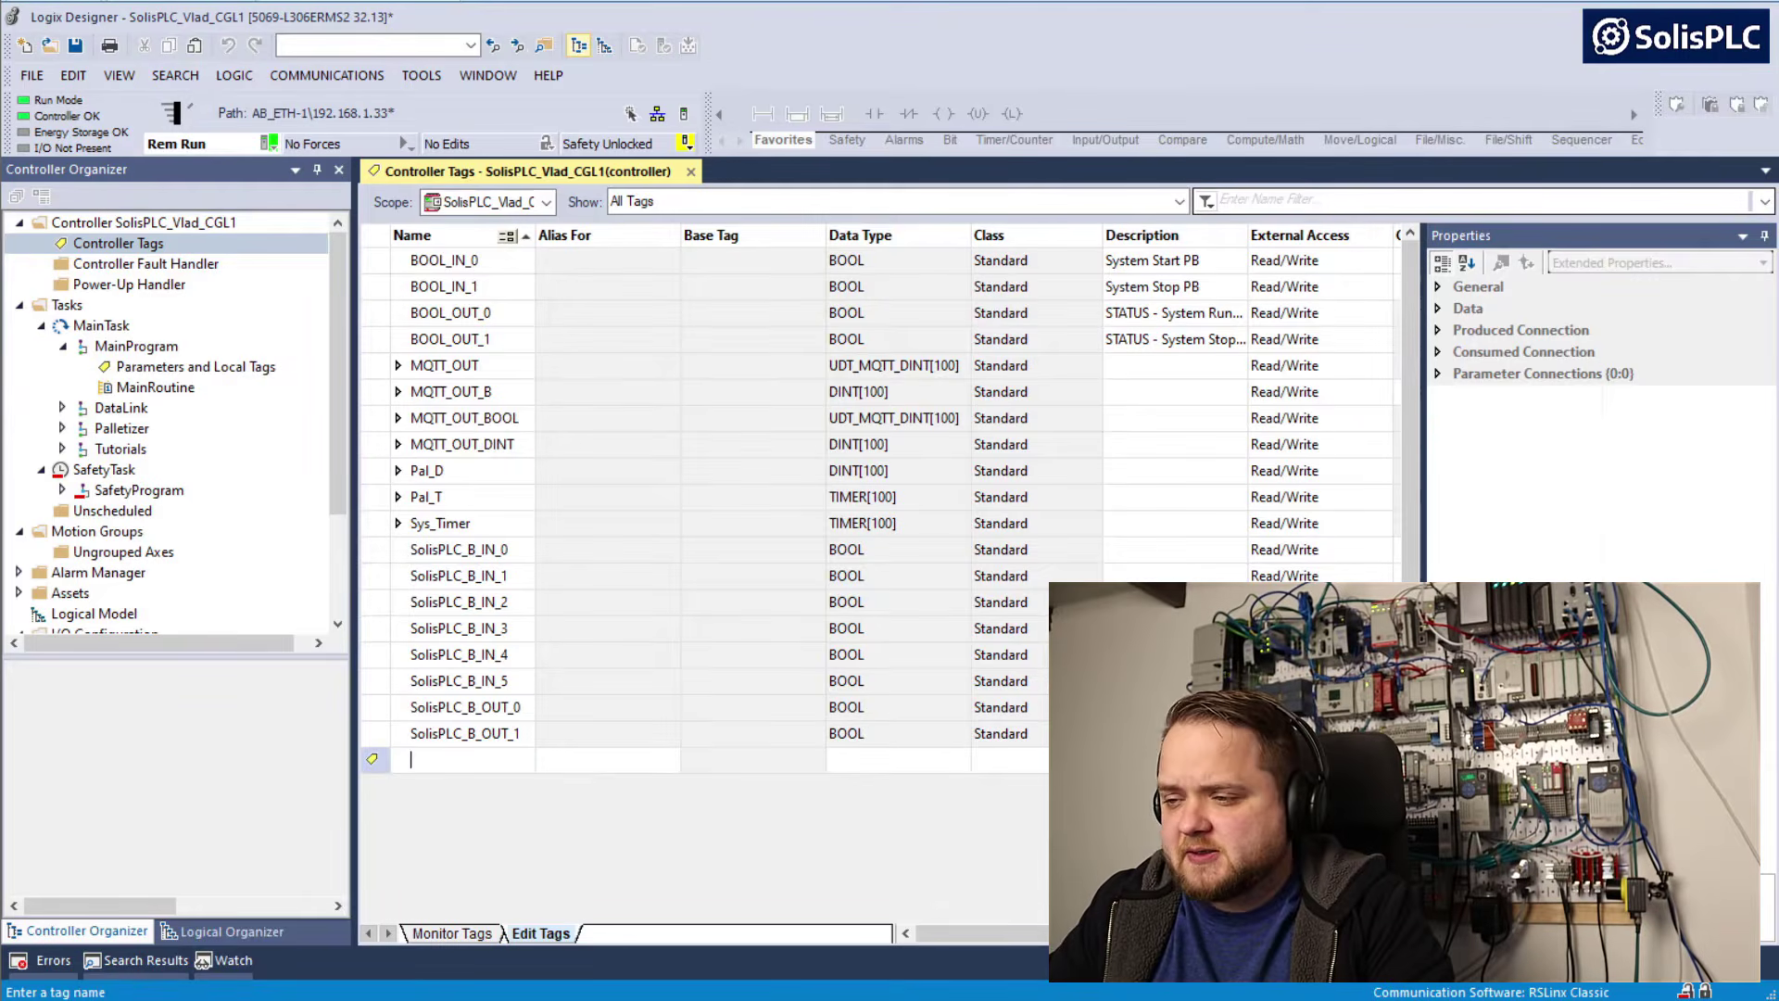
key("ctrl+v")
type("2")
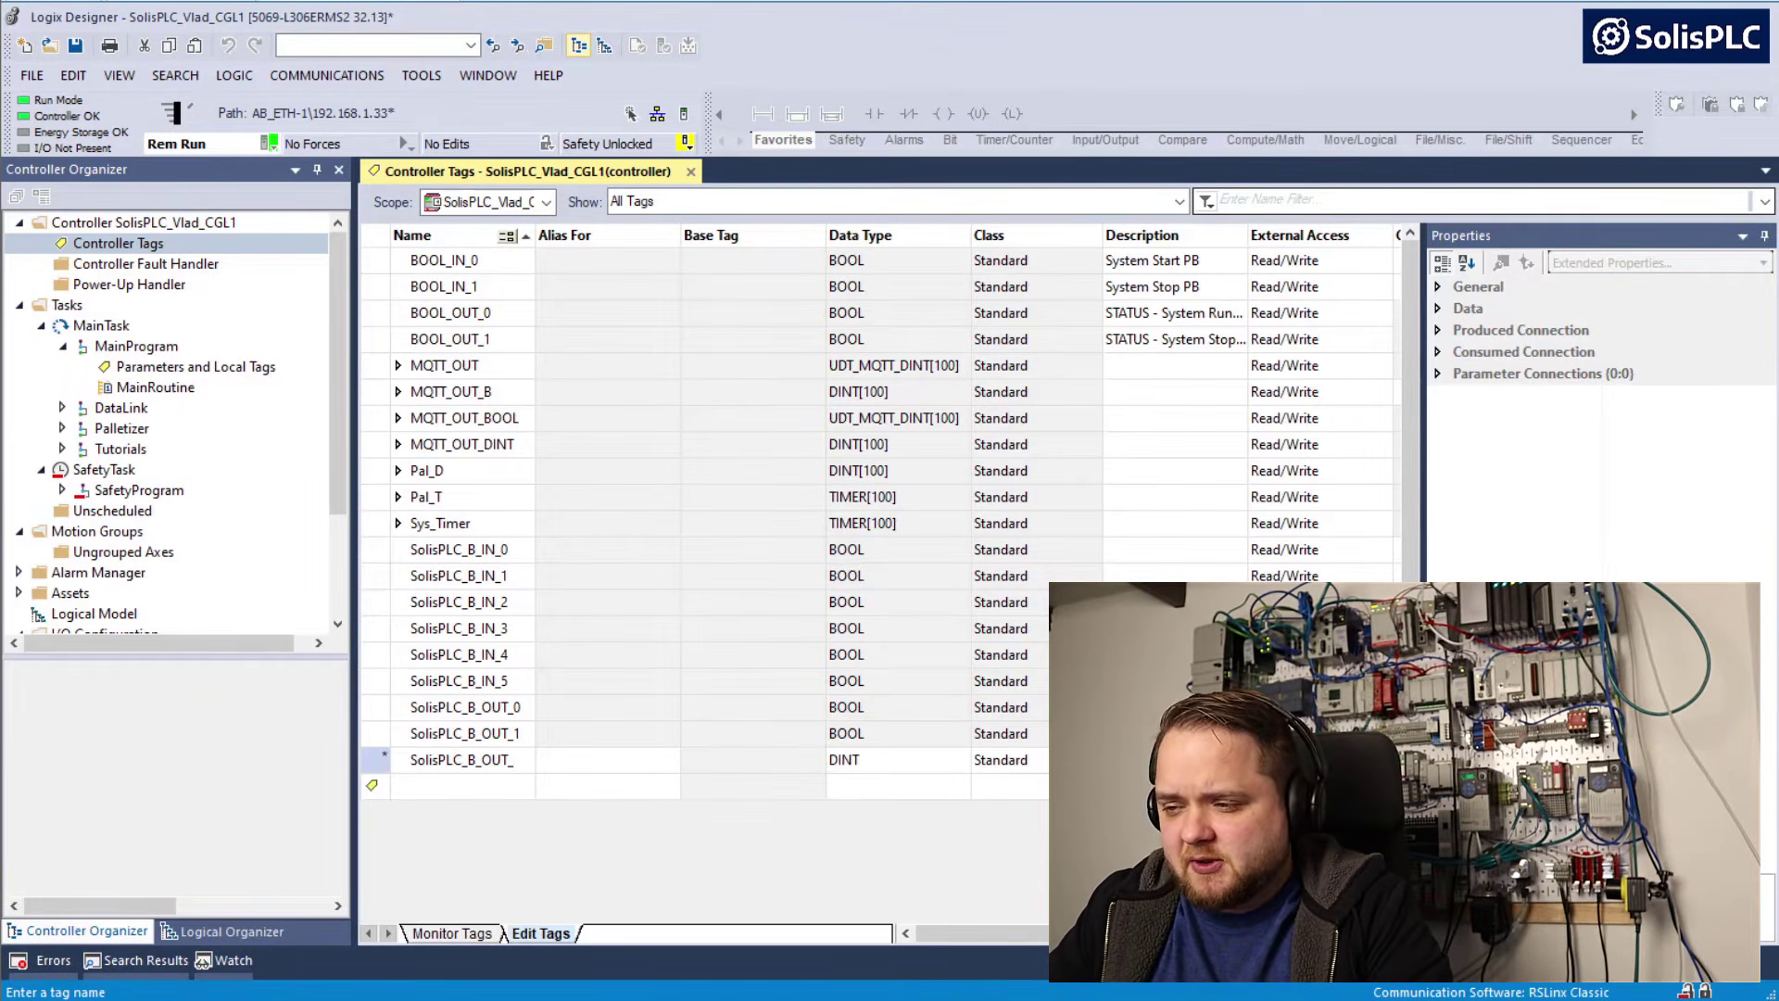
left_click(853, 760)
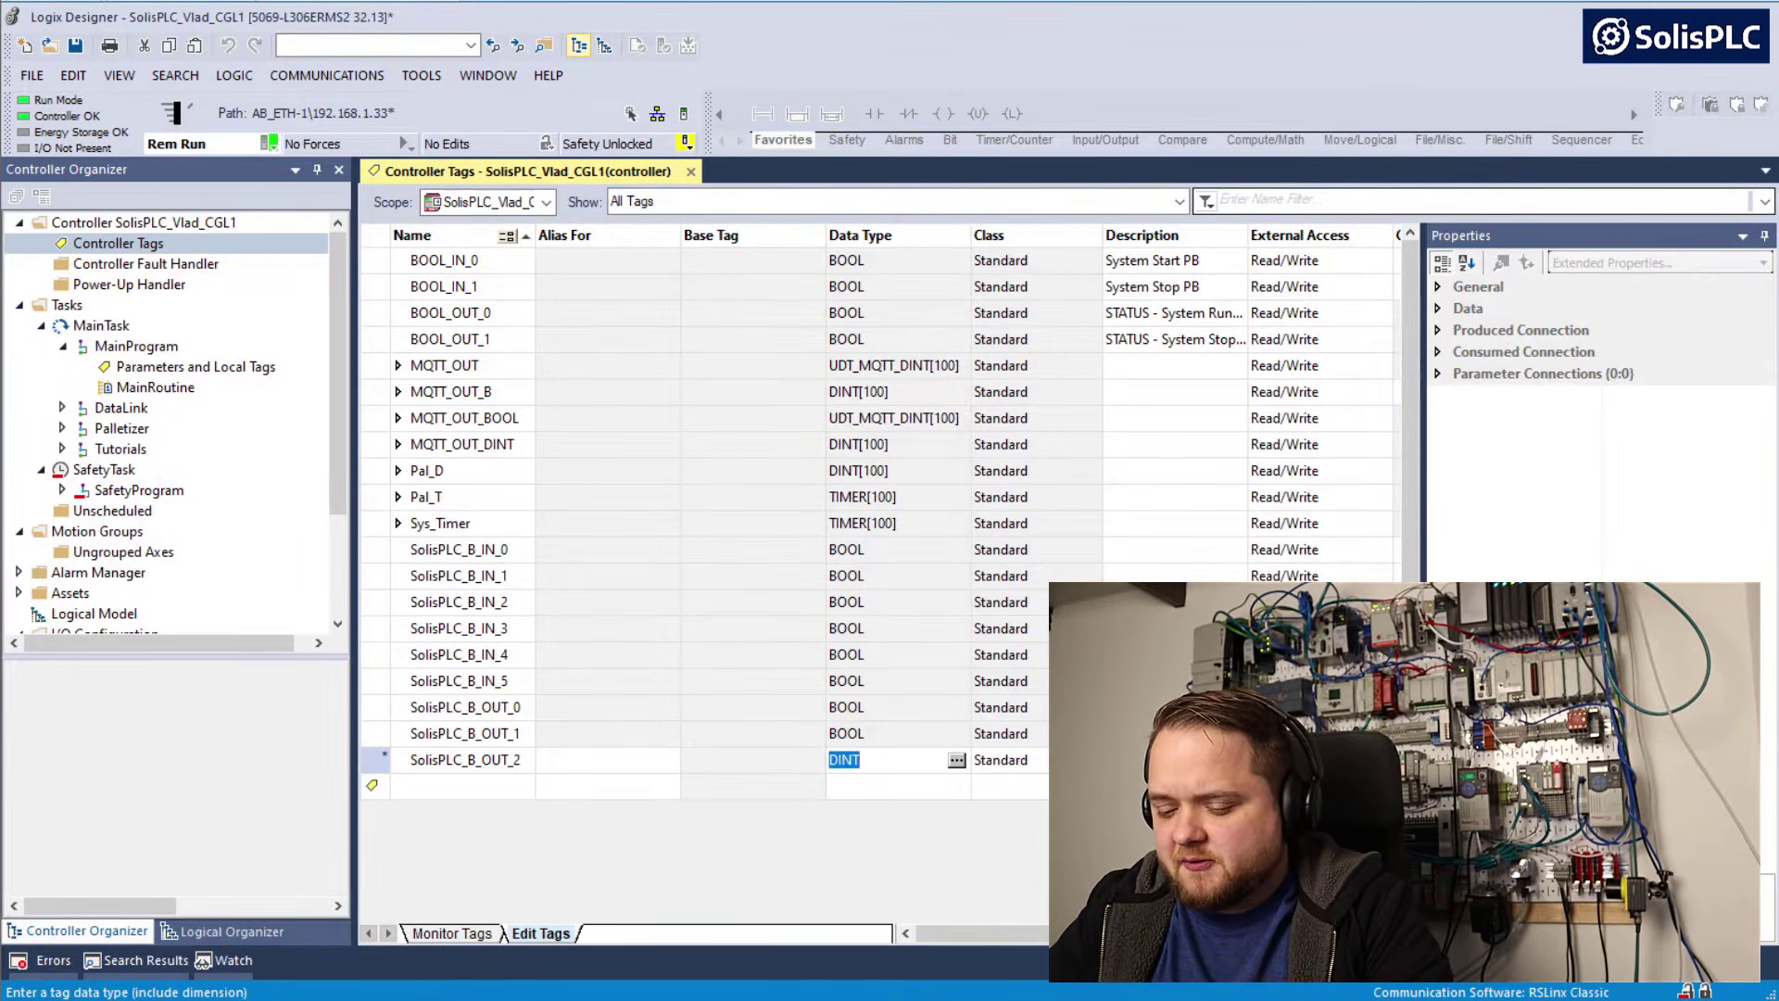
type("BOOL")
Add the BOOL controller tag SolisPLC_B_OUT_3, switch to Factory IO and reconnect its driver to the controller
left_click(515, 788)
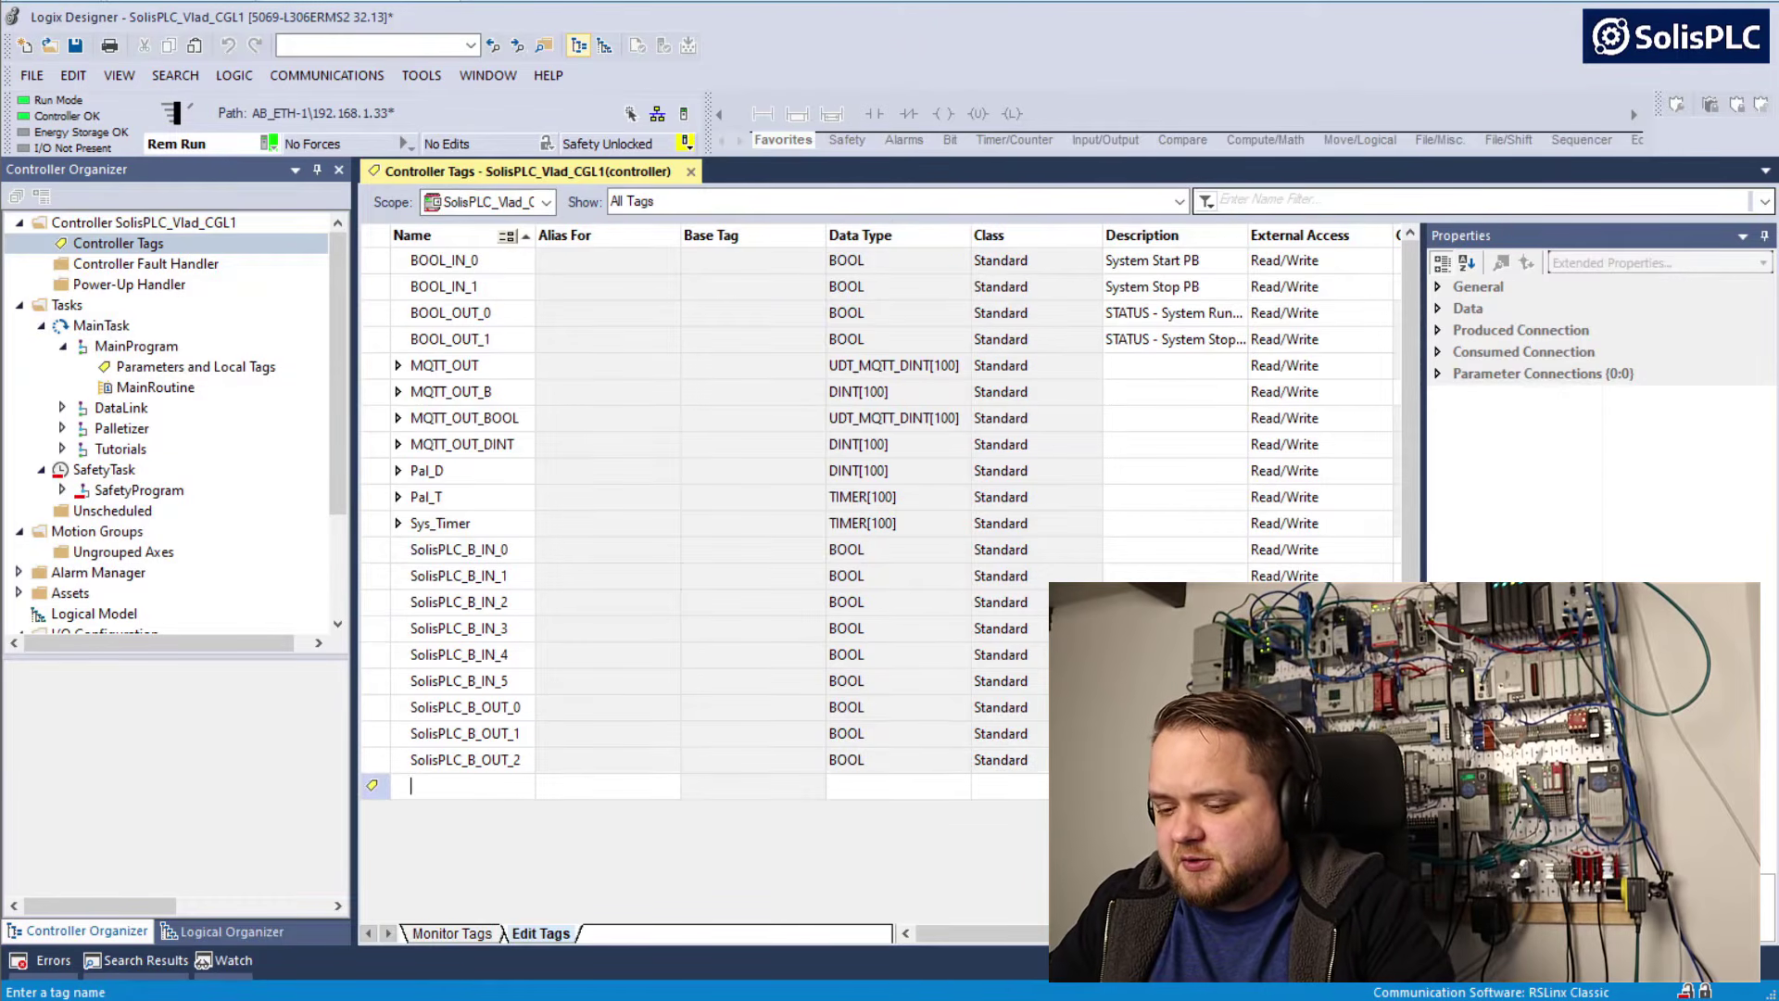
key("ctrl+v")
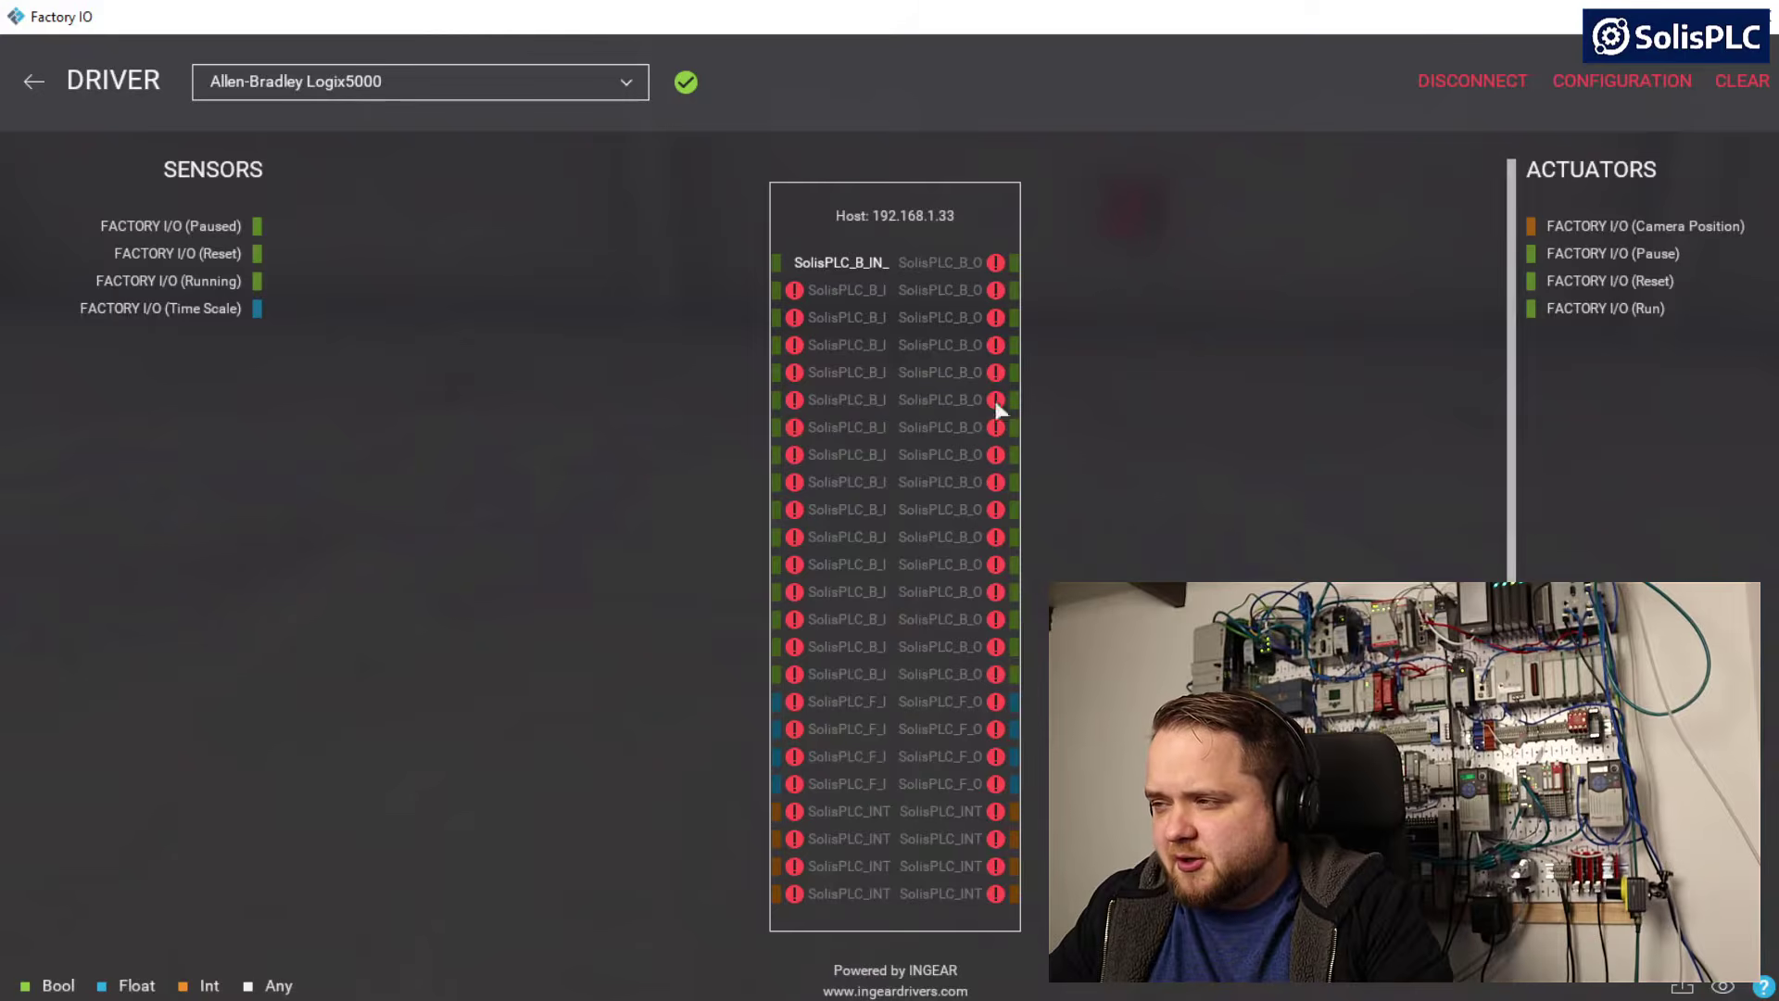
left_click(1463, 86)
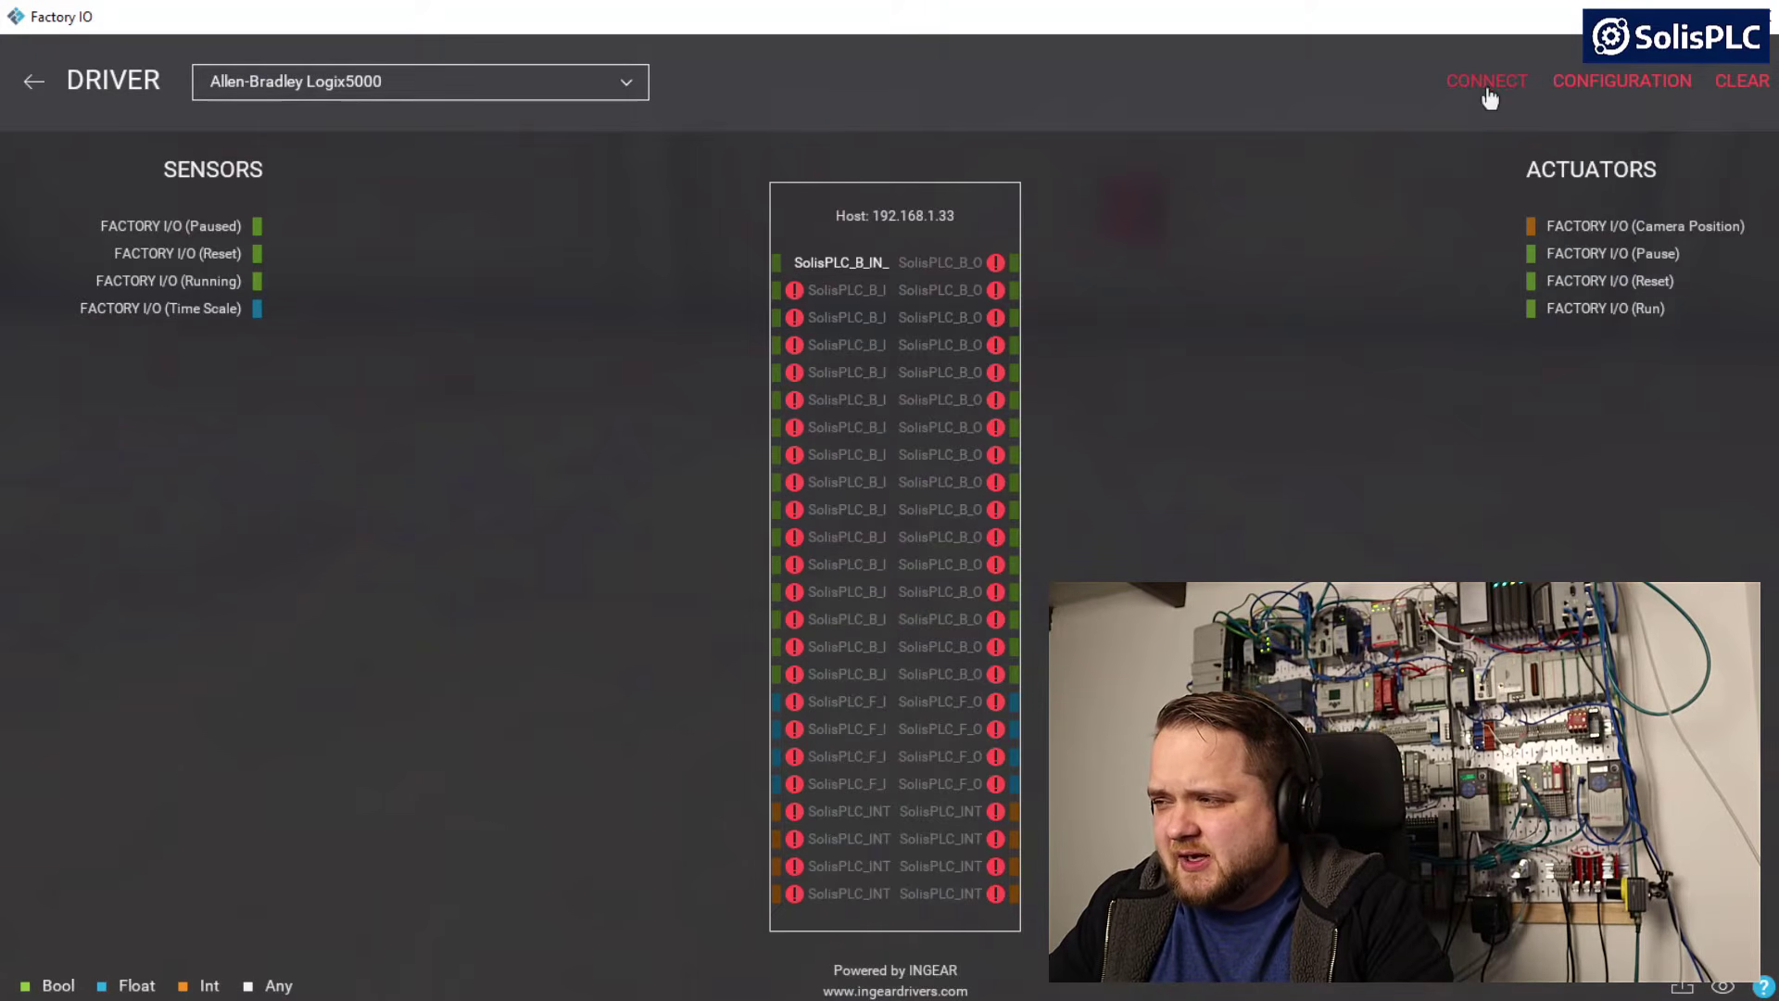
left_click(1488, 95)
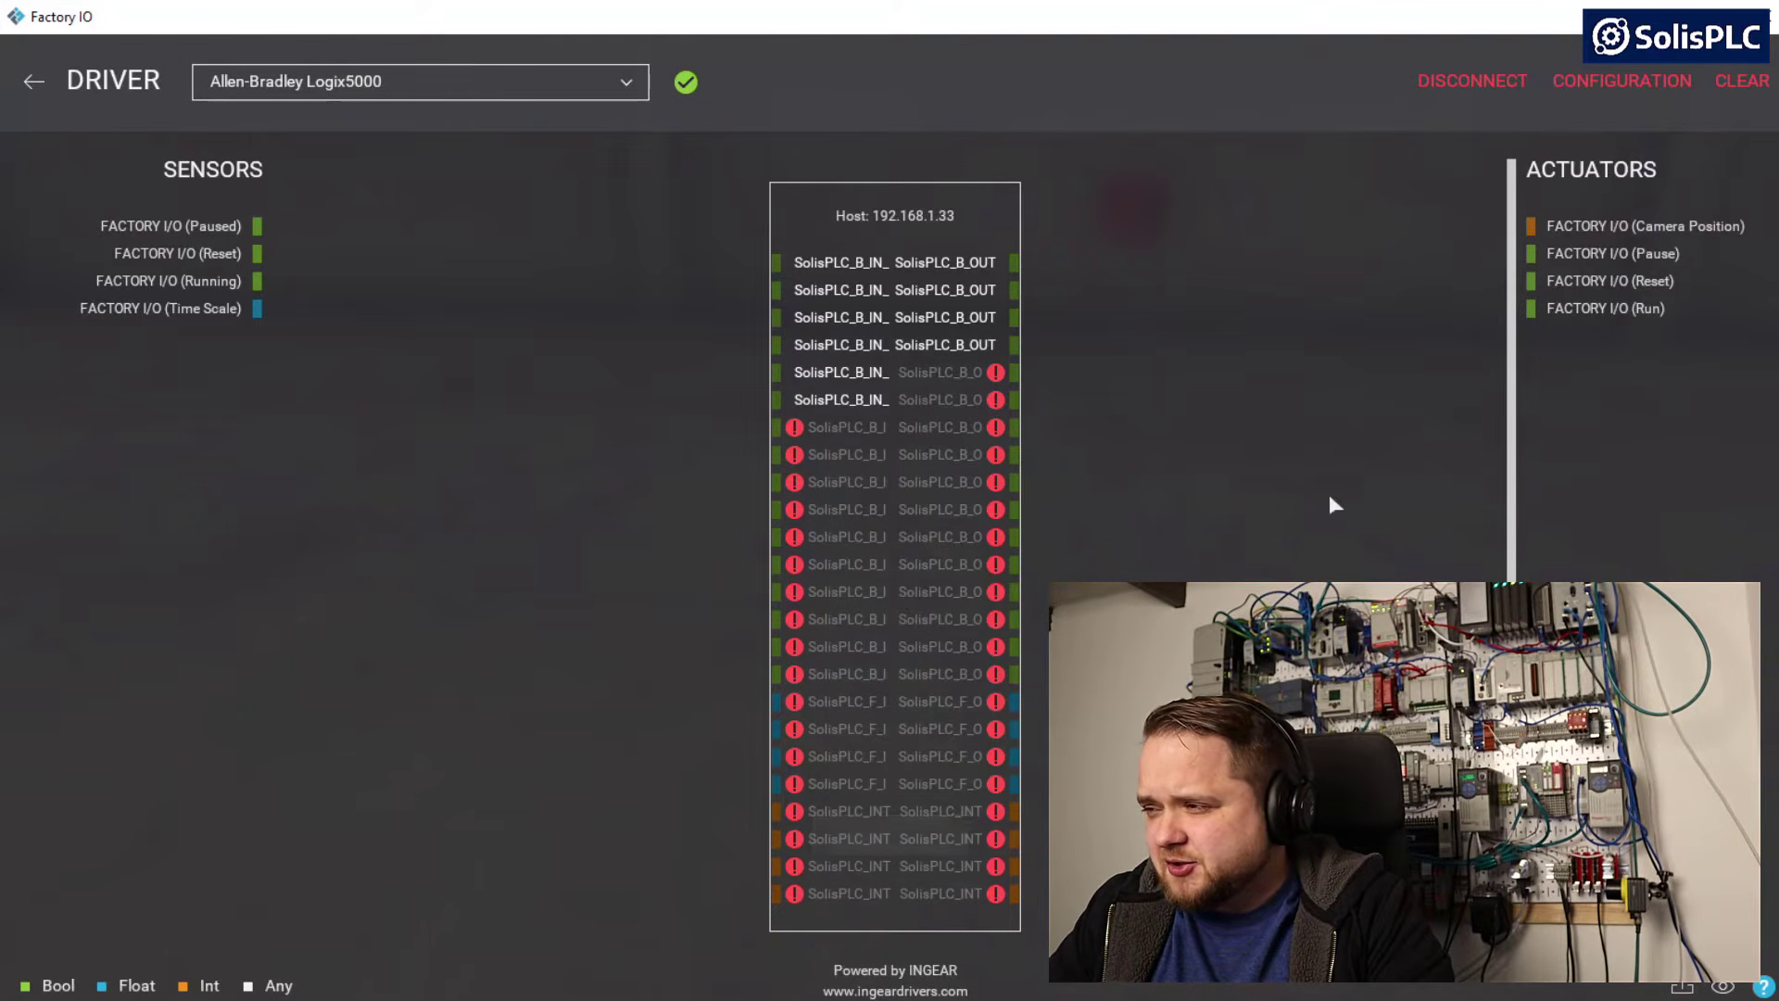
Copy the Int Inputs prefix SolisPLC_INT_IN_ from the Logix5000 driver configuration
left_click(1596, 85)
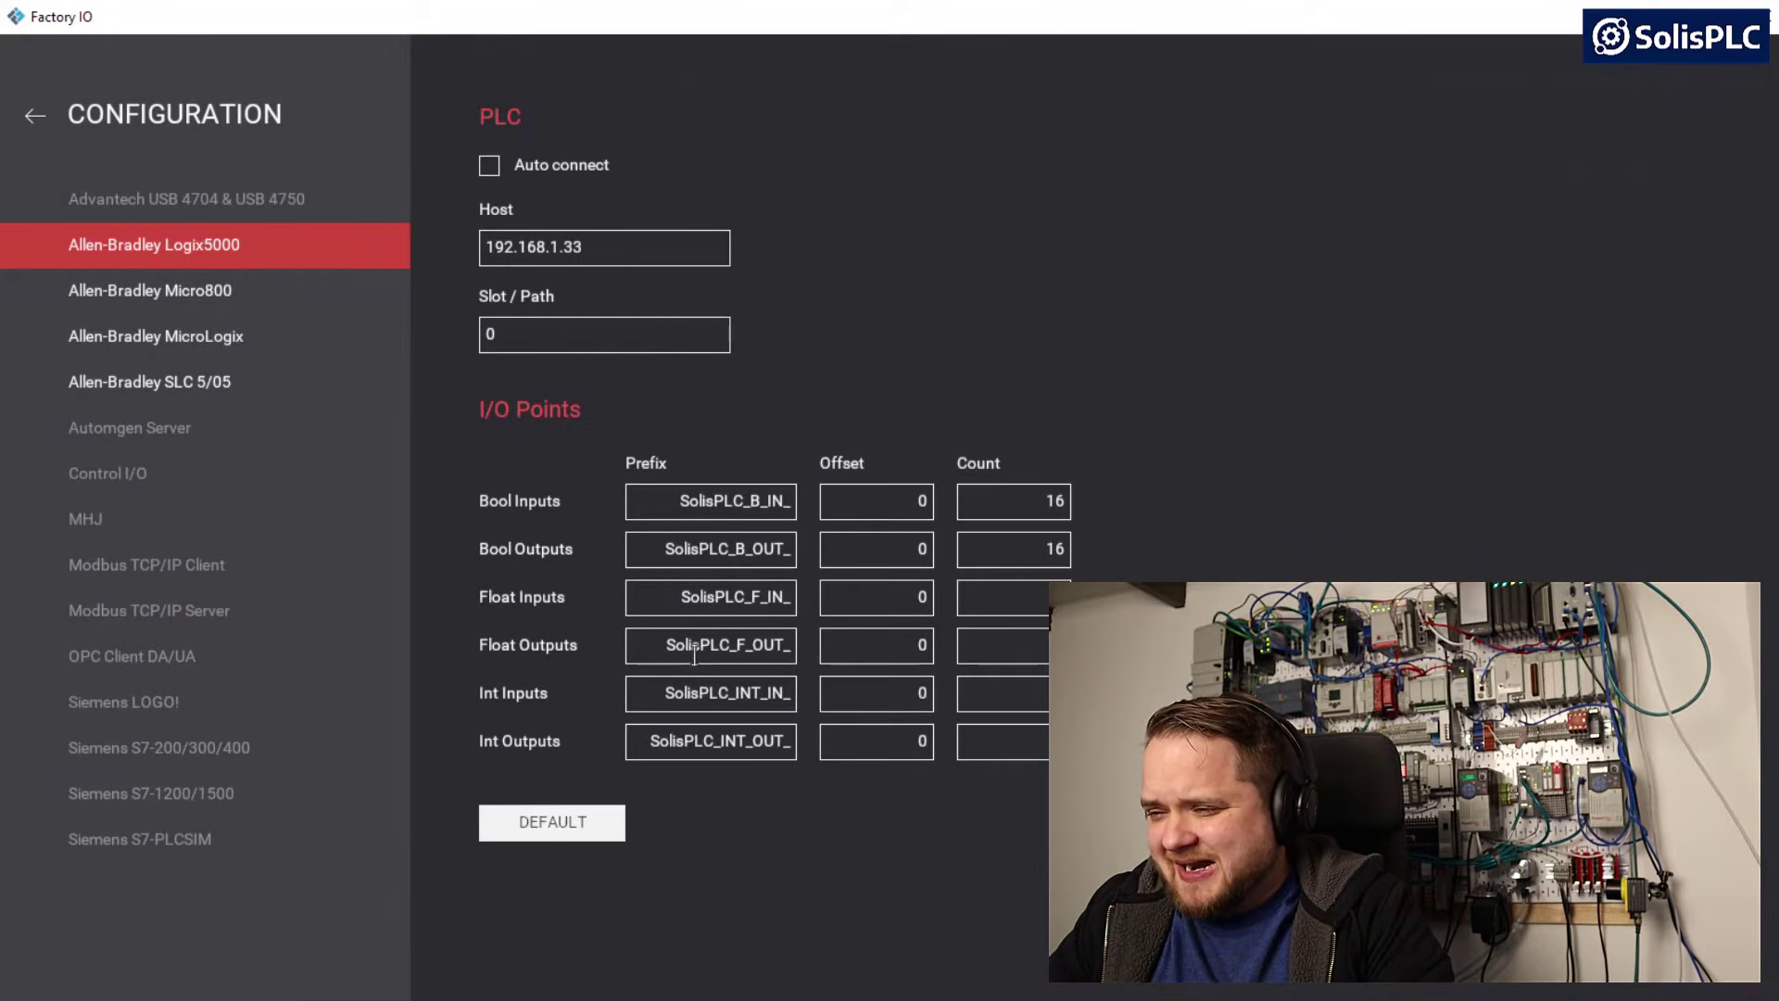
double_click(695, 699)
left_click(695, 700)
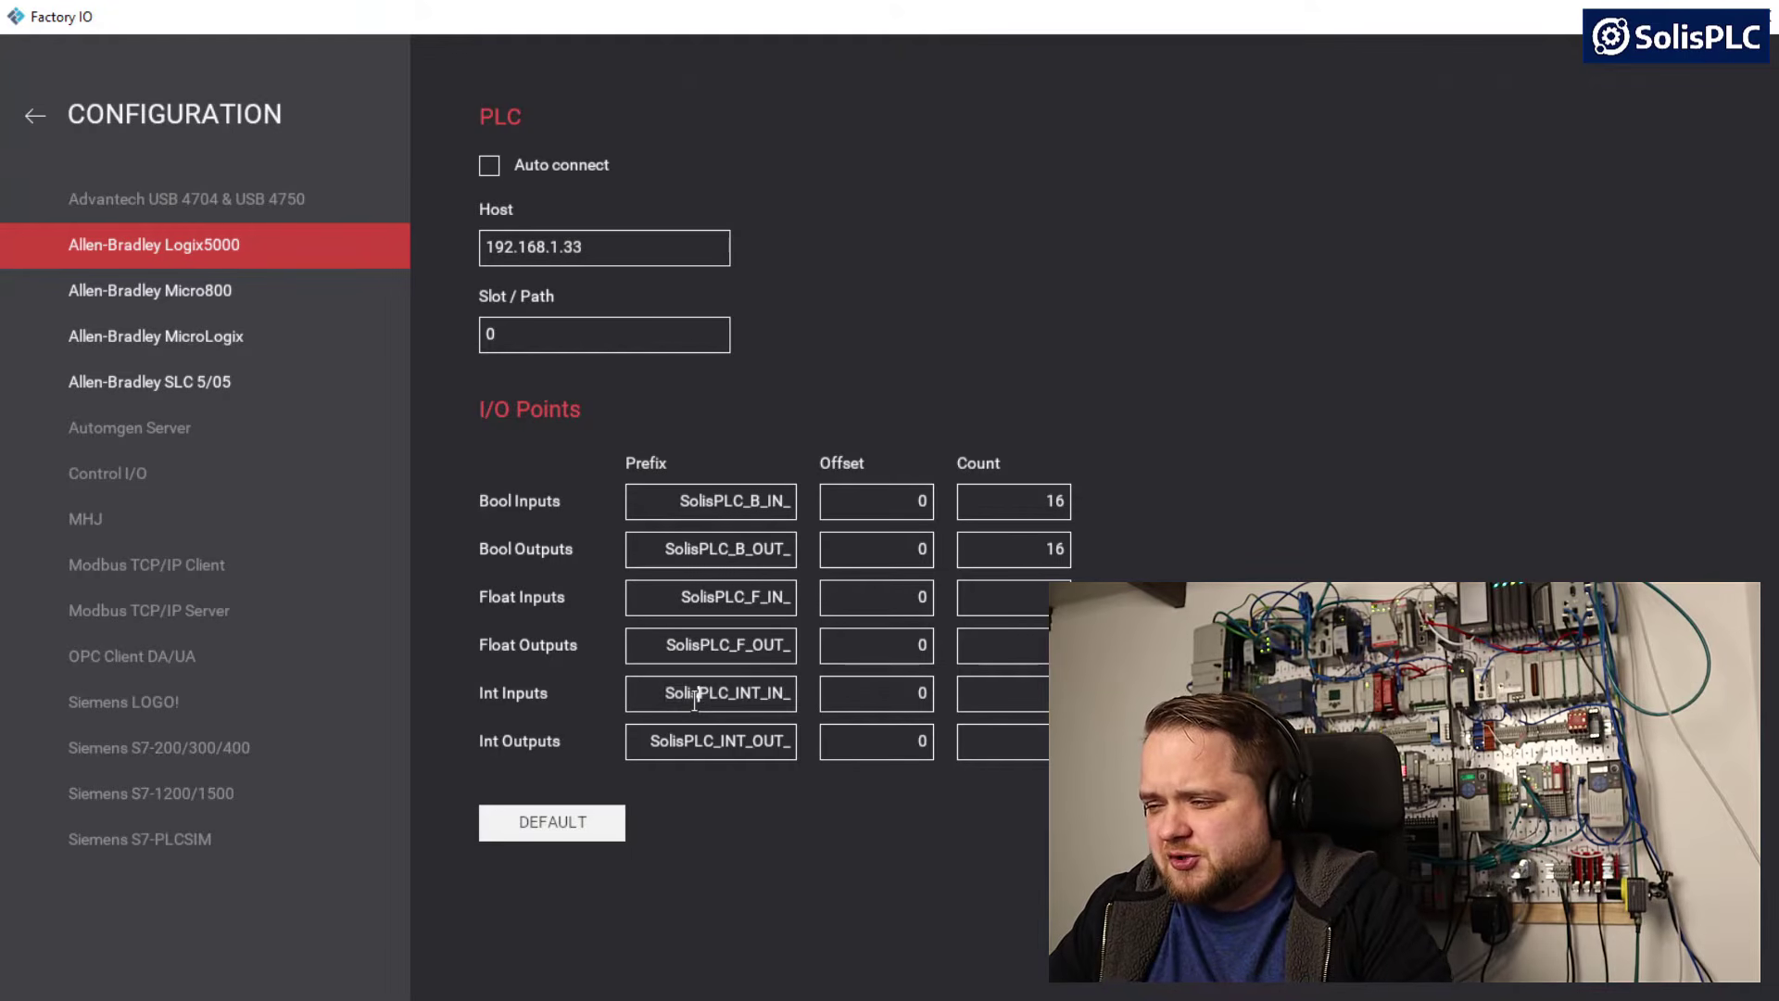
double_click(682, 697)
left_click_drag(681, 697, 800, 713)
key("ctrl+c")
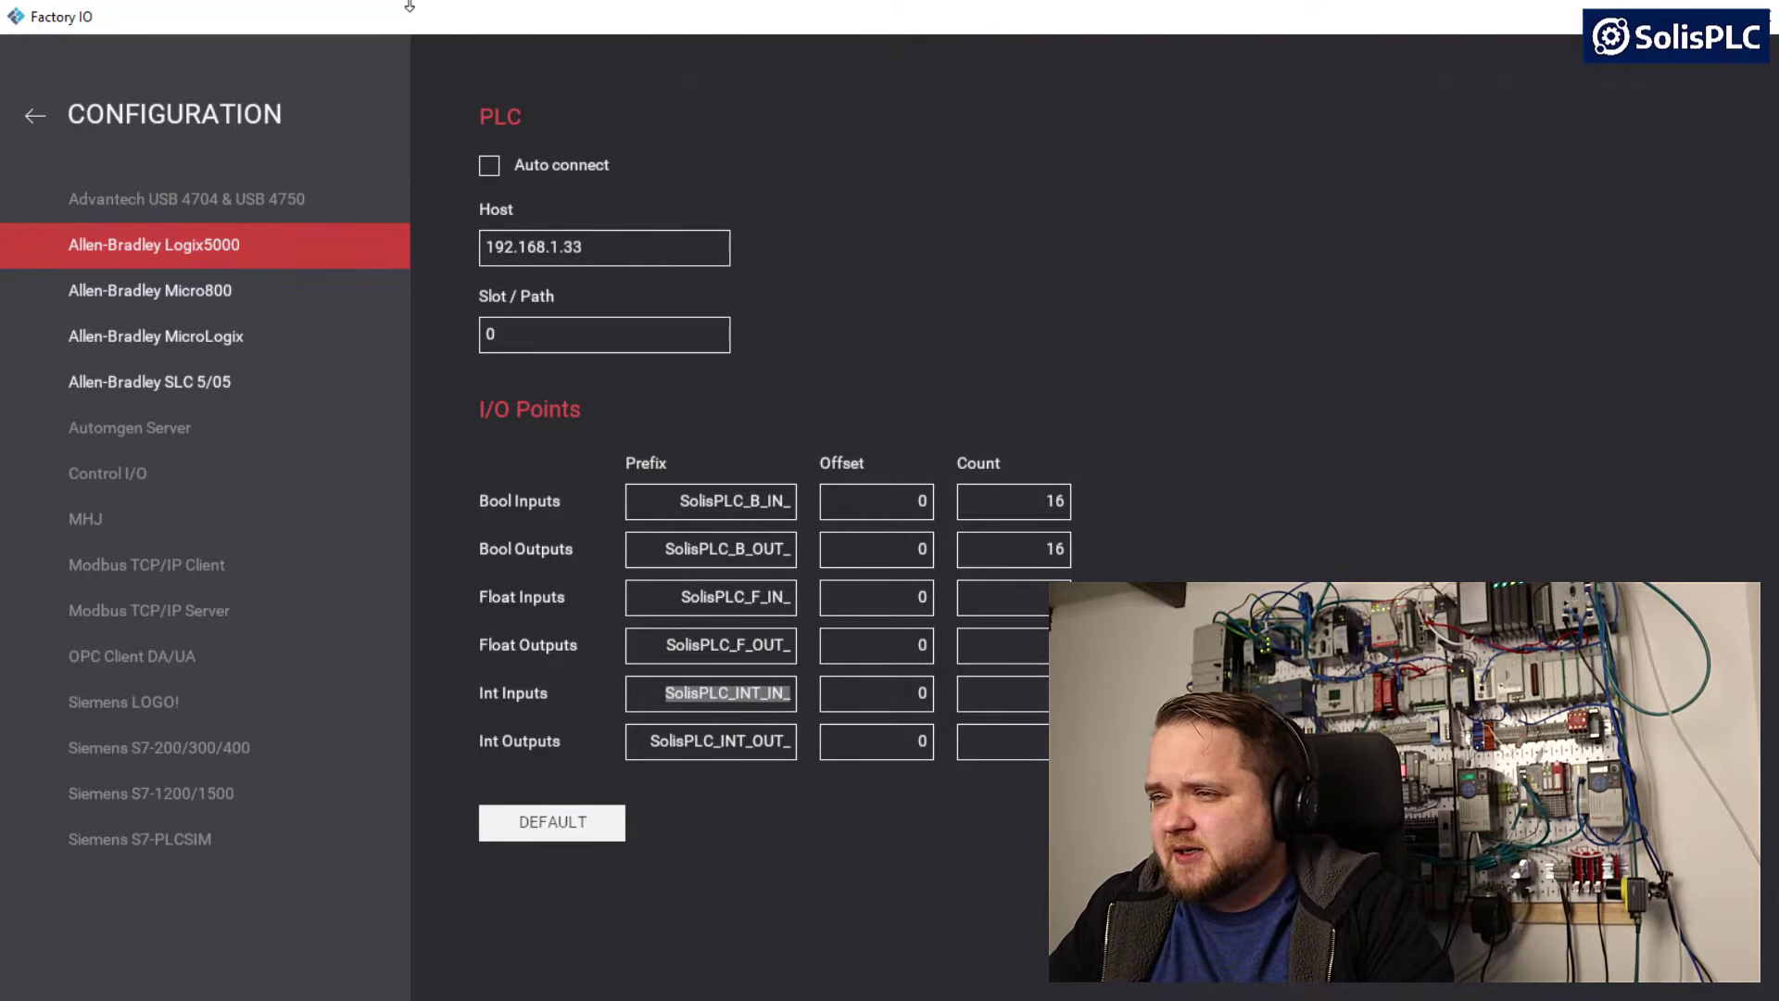
Switch to Logix Designer and add the controller tag SolisPLC_INT_IN_0 with data type INT
left_click(363, 3)
left_click(483, 793)
left_click(484, 811)
key("ctrl+v")
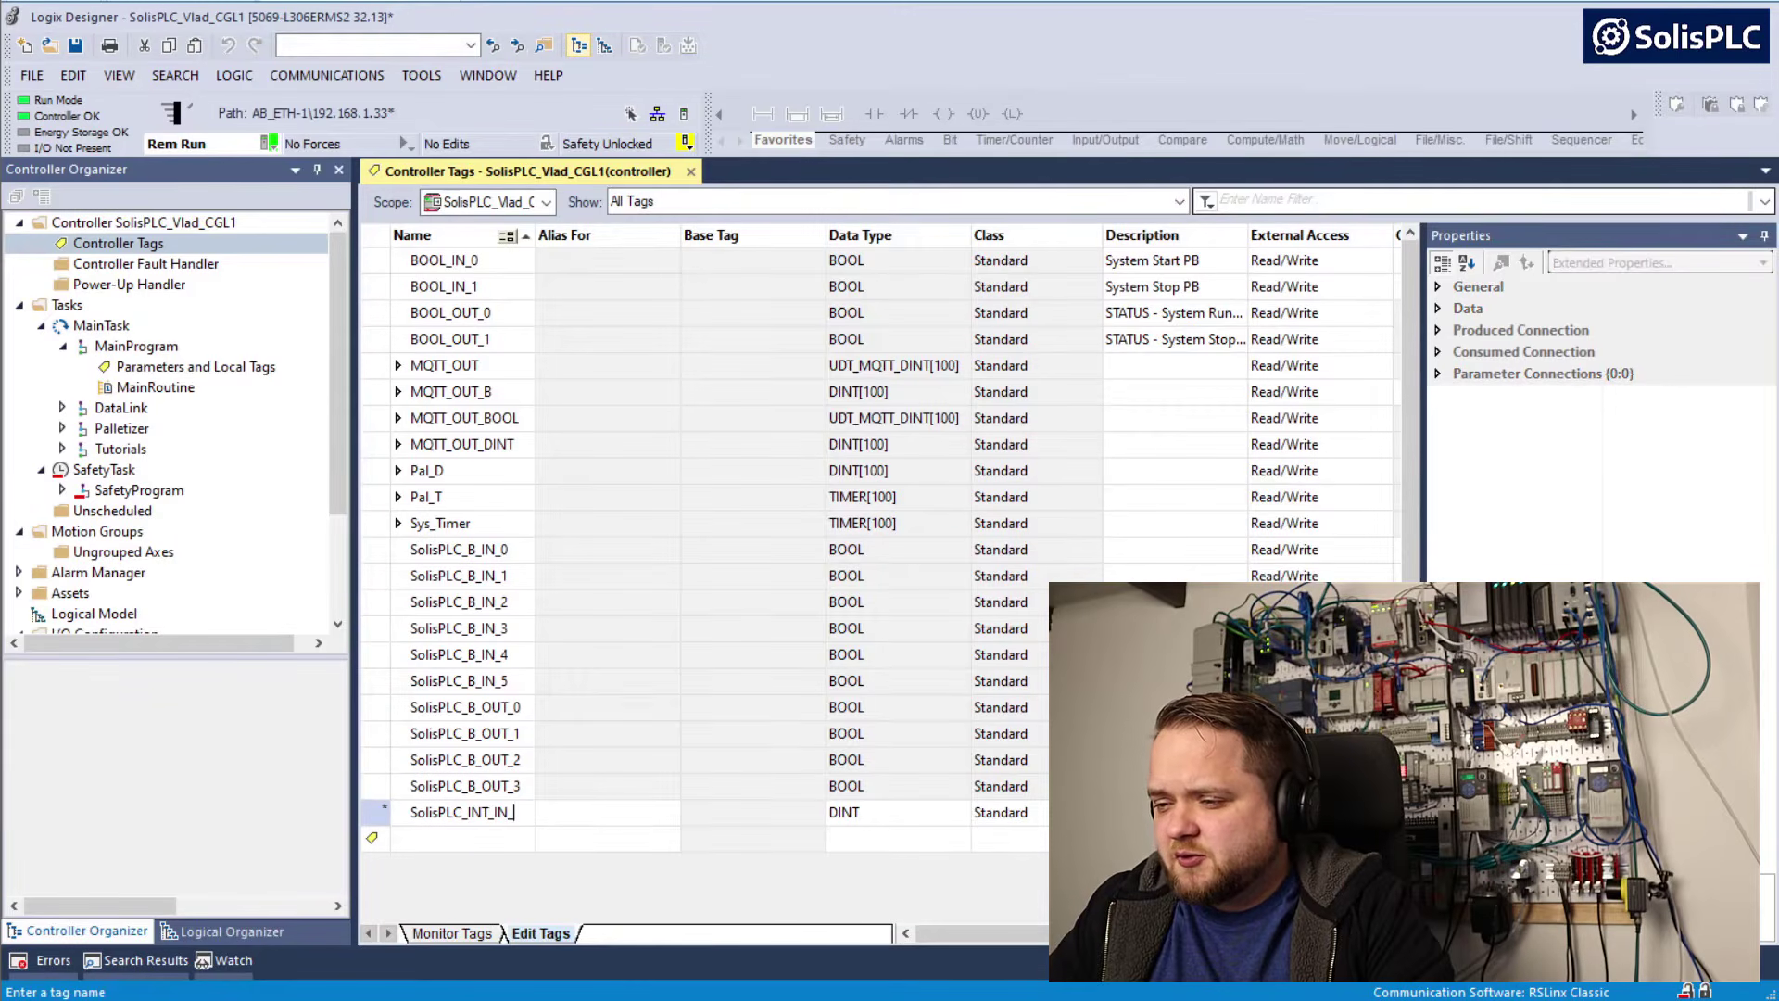
type("0")
key("Tab")
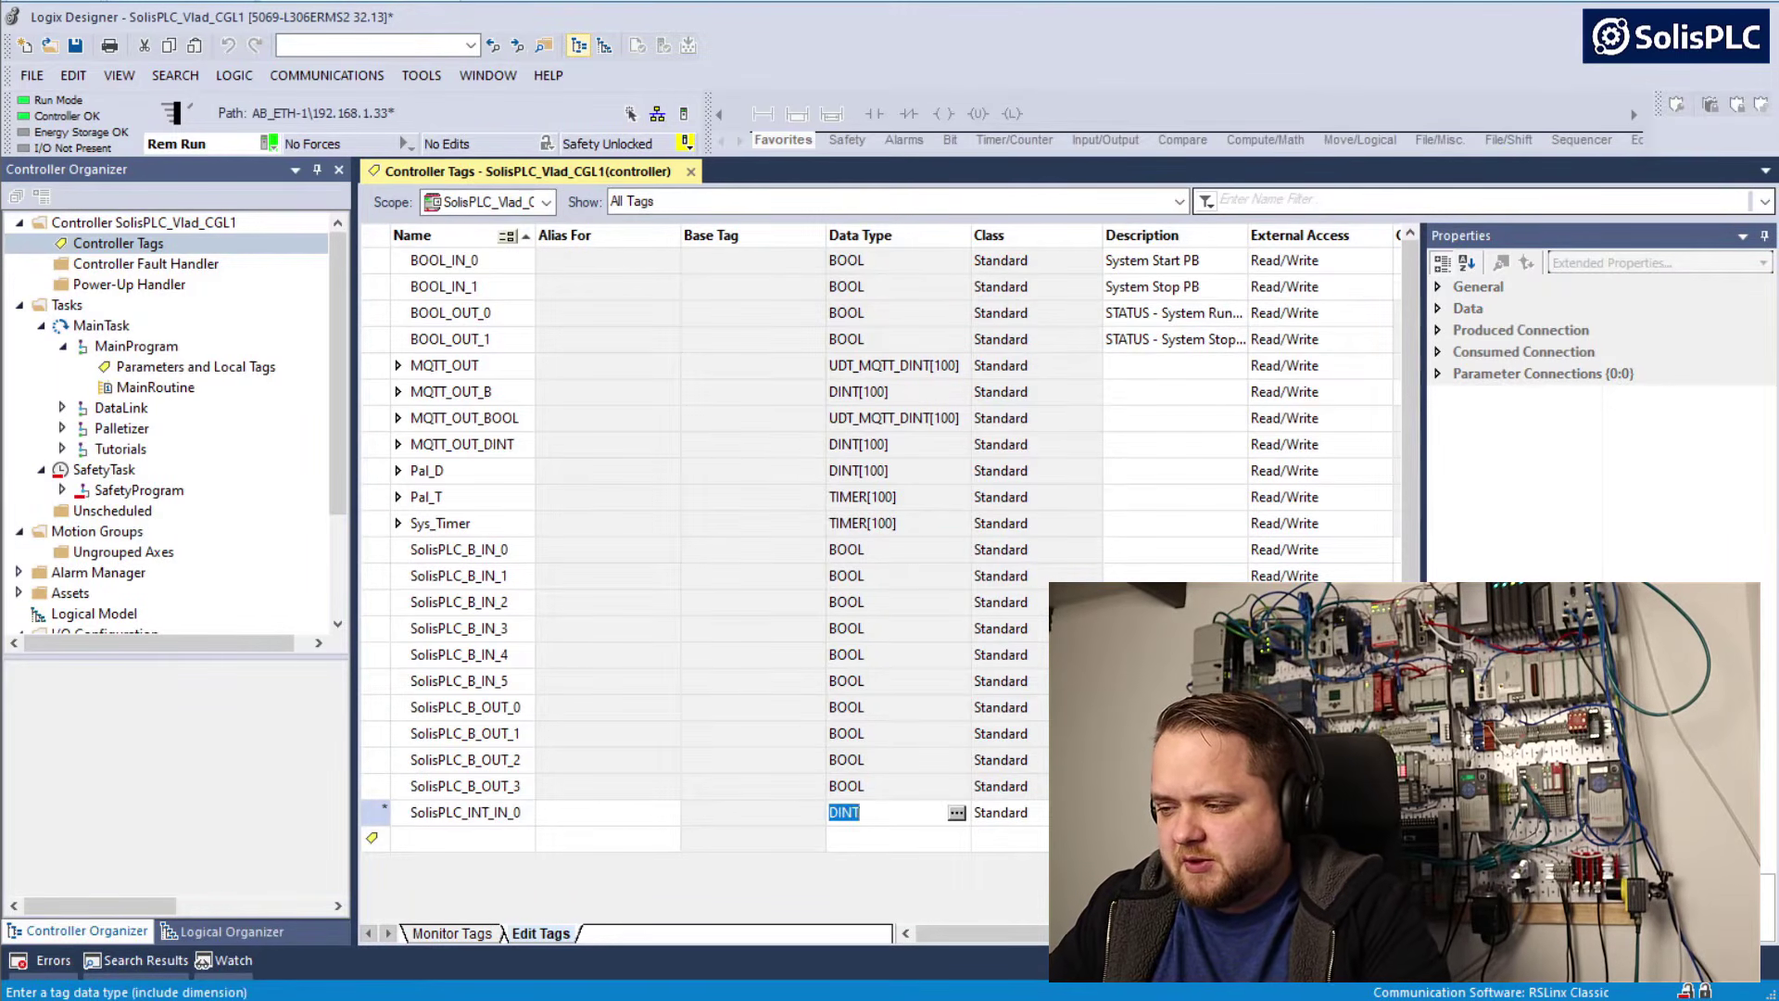
type("INT")
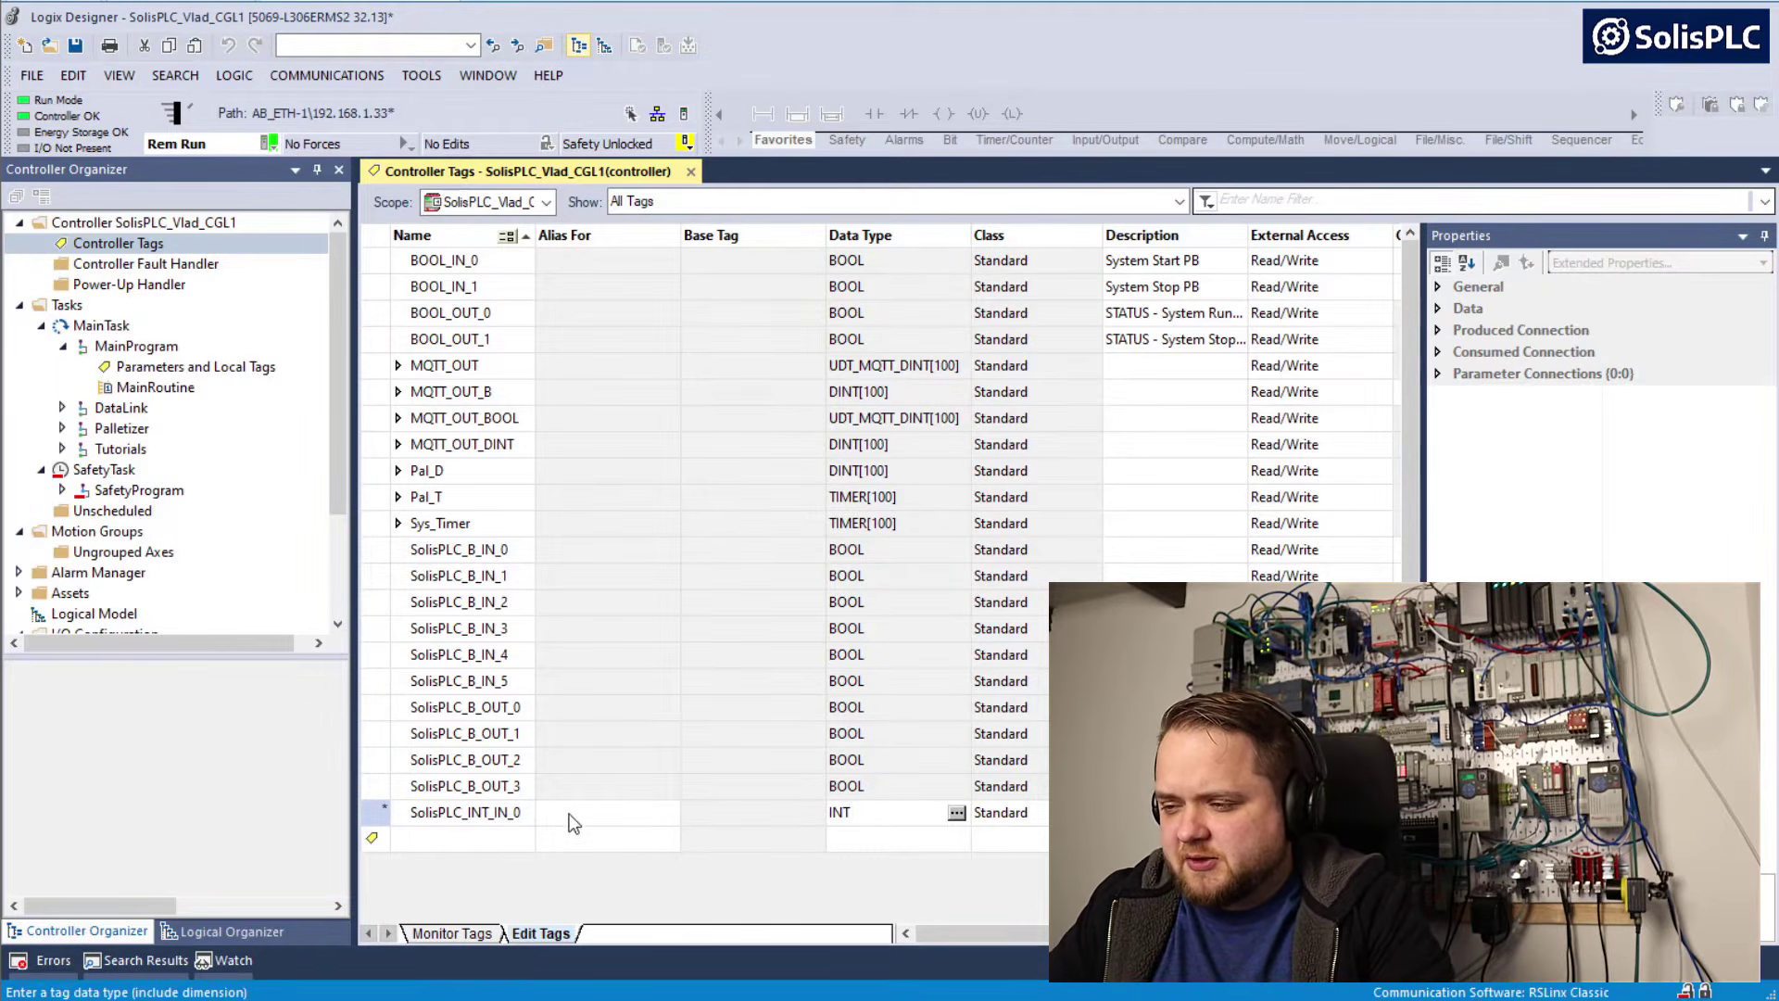
Add the controller tag SolisPLC_INT_IN_1 with data type INT
left_click(489, 839)
key("ctrl+v")
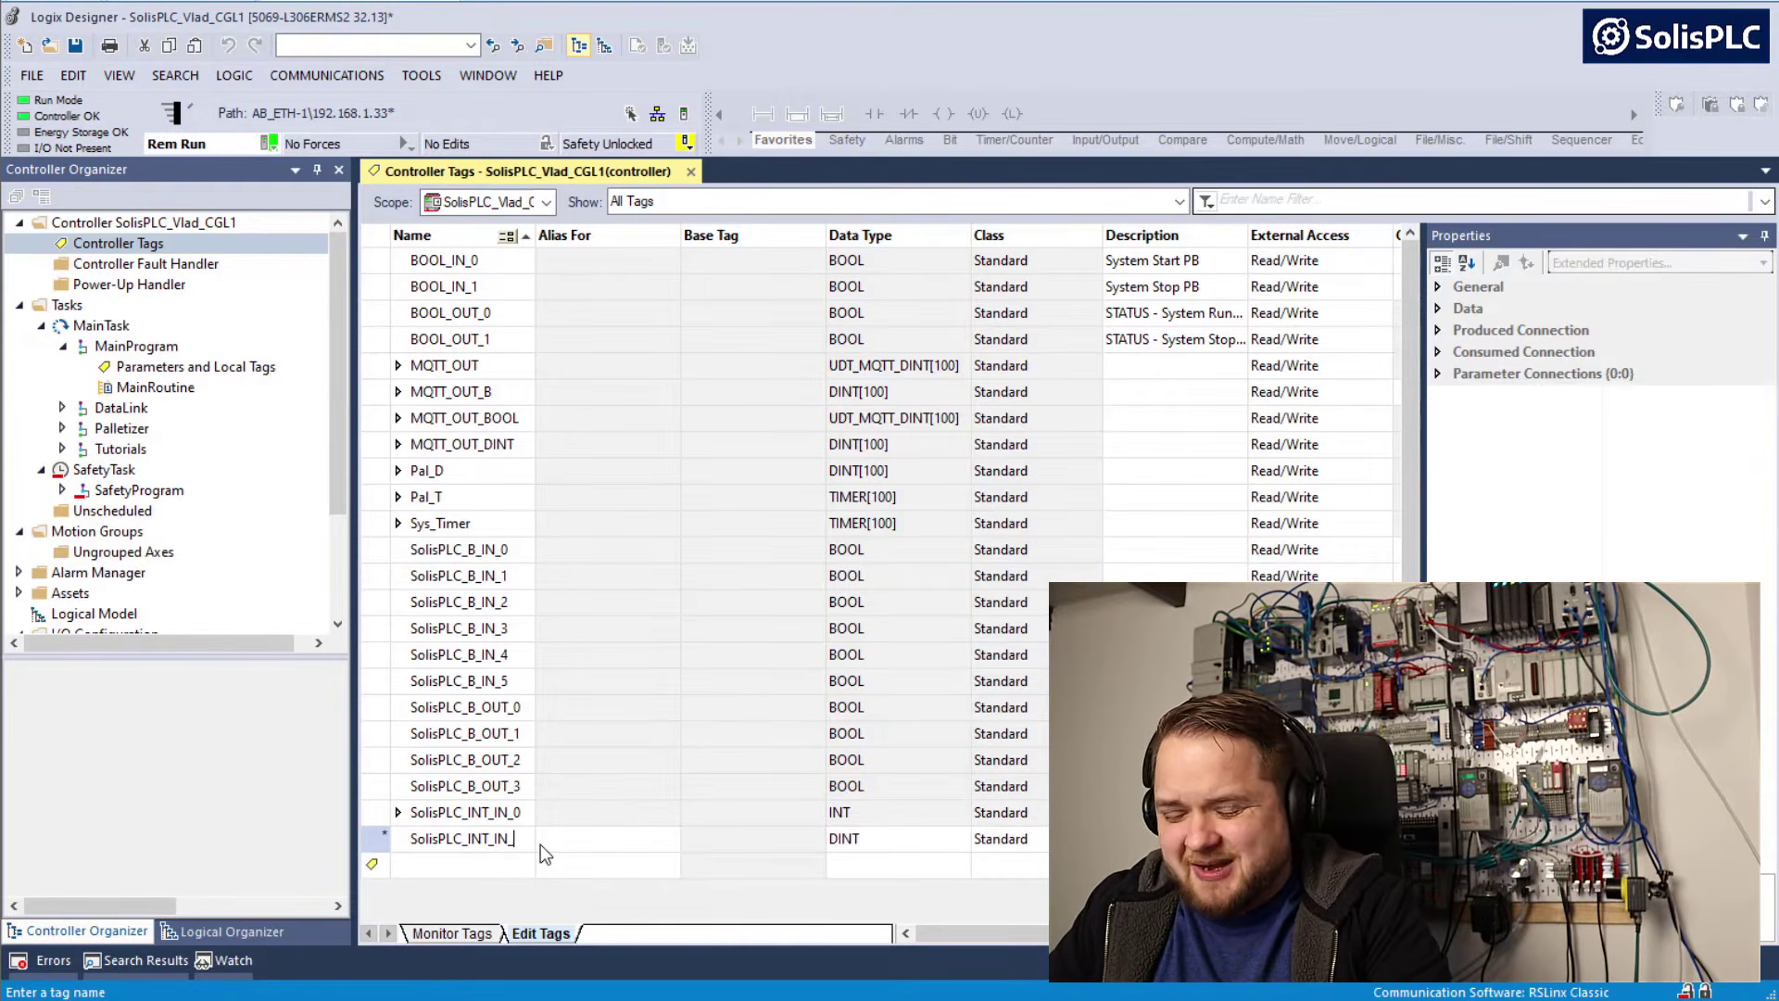
type("1")
key("Tab")
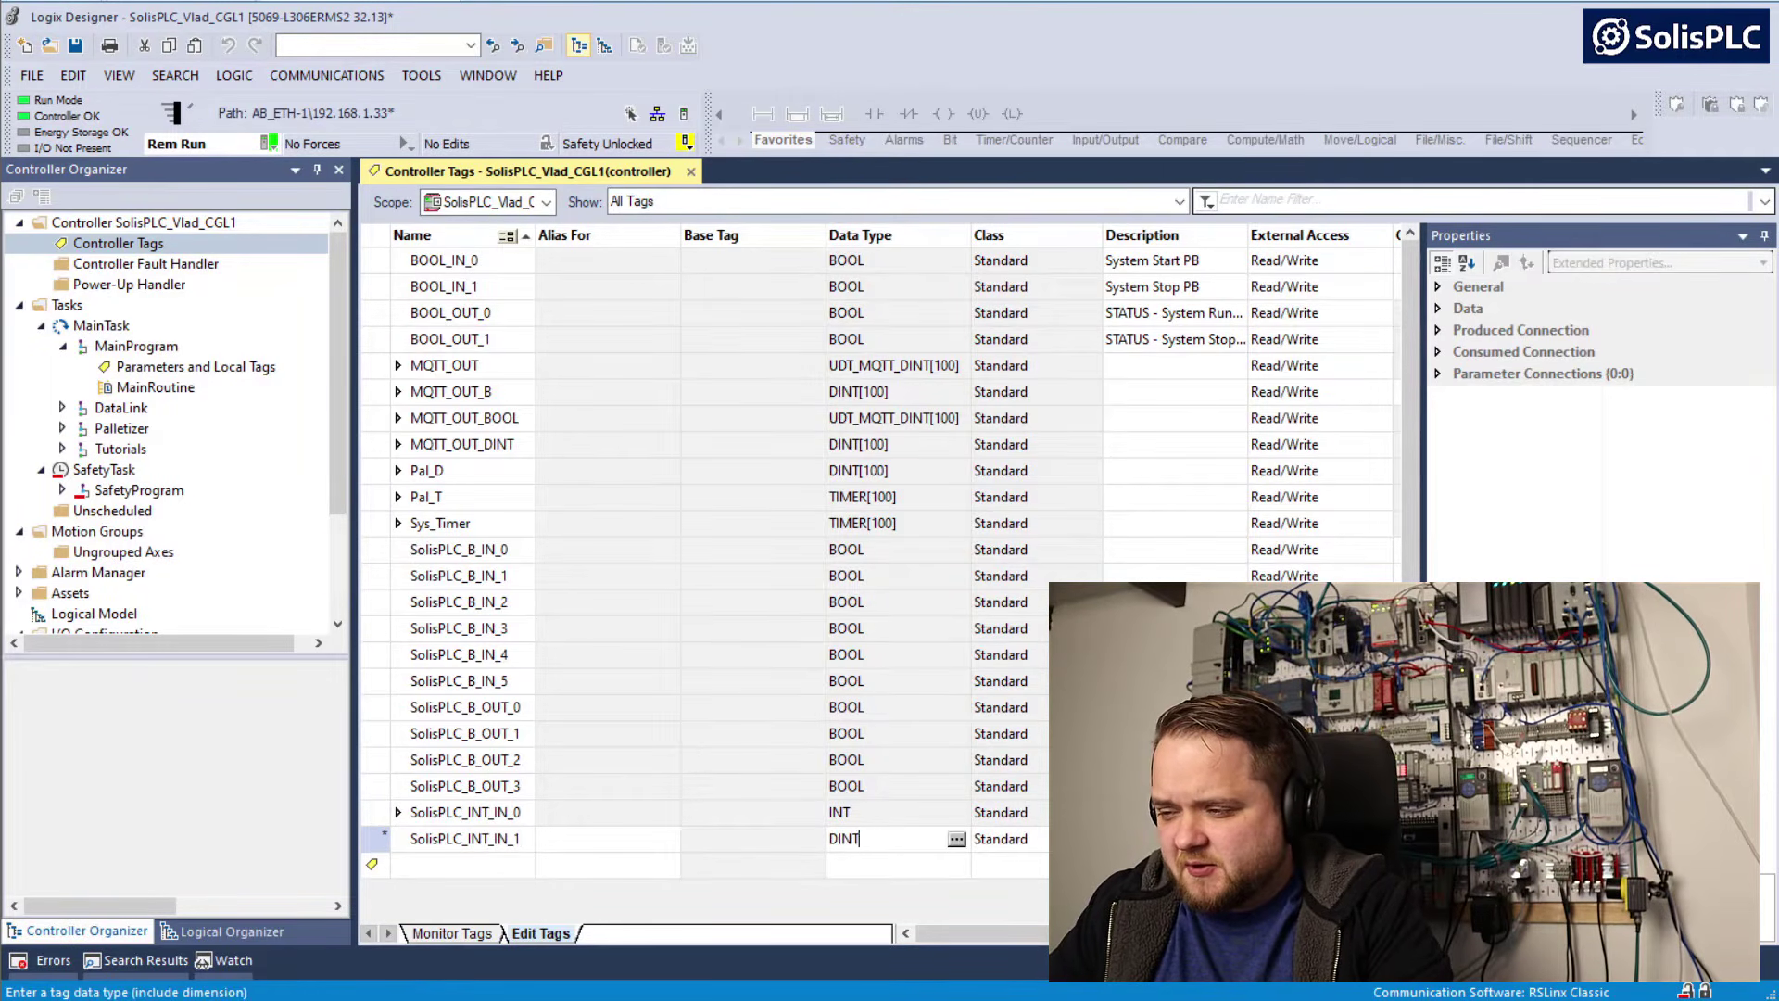
type("INT")
key("Return")
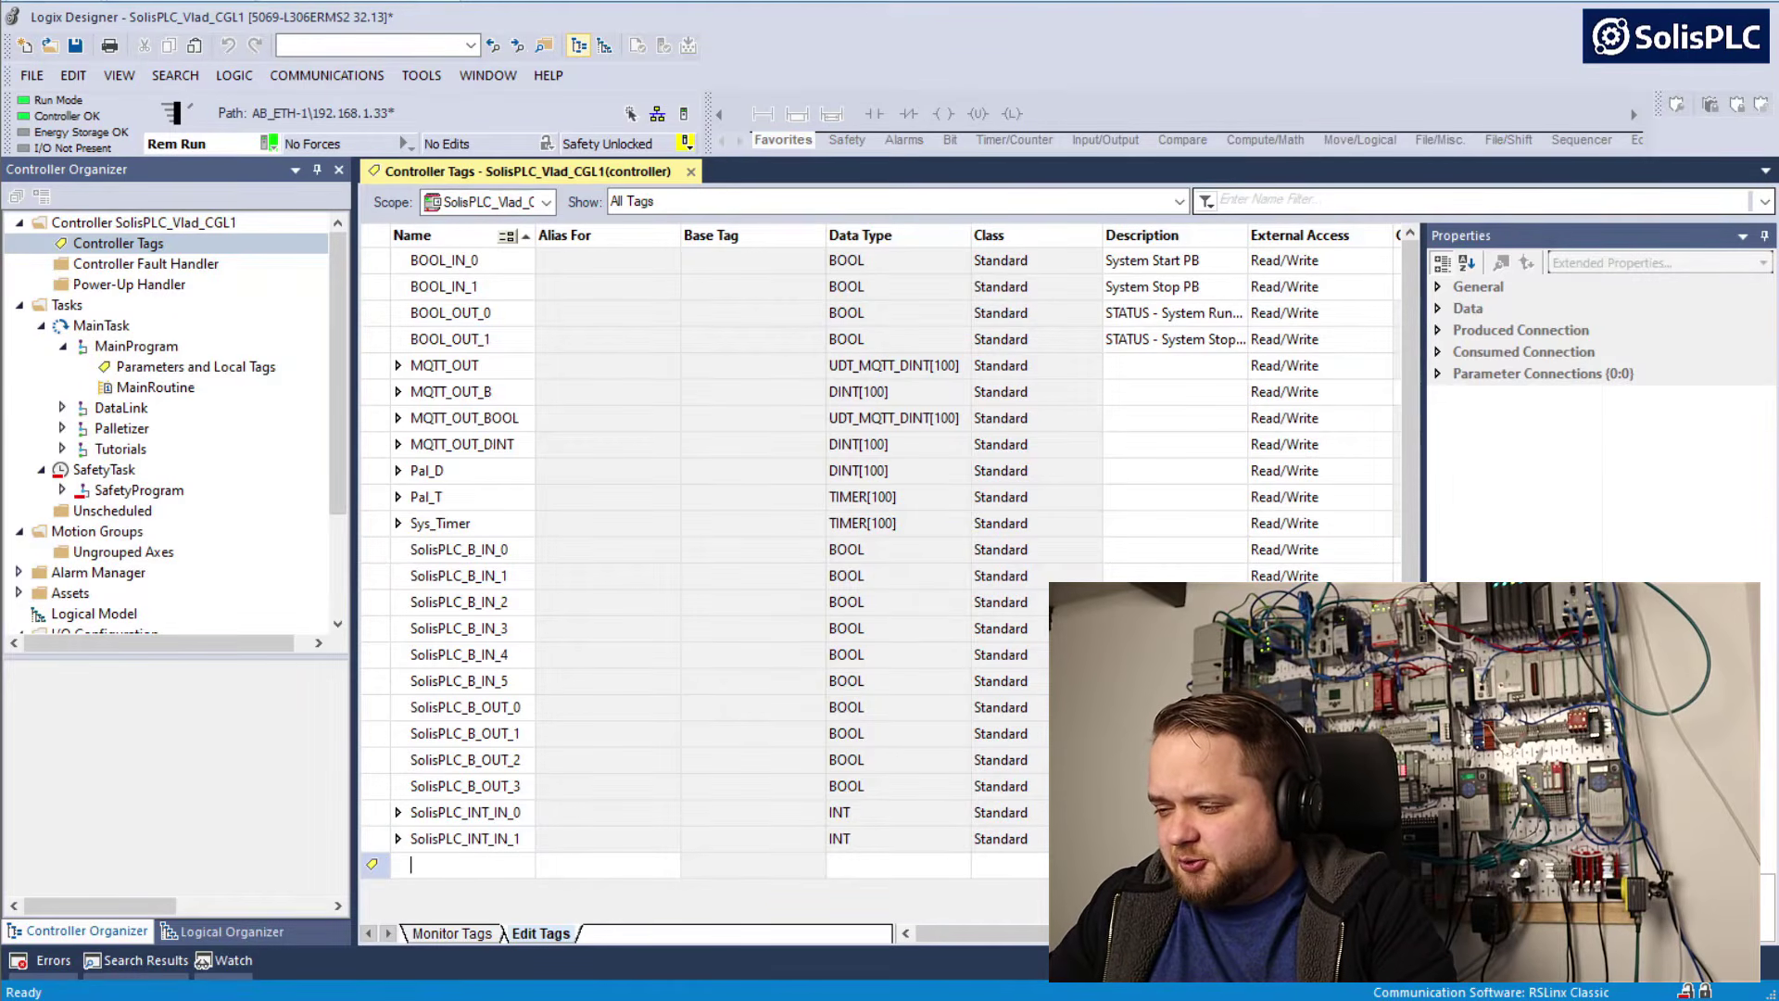
Copy the Int Outputs prefix SolisPLC_INT_OUT_ from Factory IO's driver configuration and return to Logix Designer
key("alt+Tab")
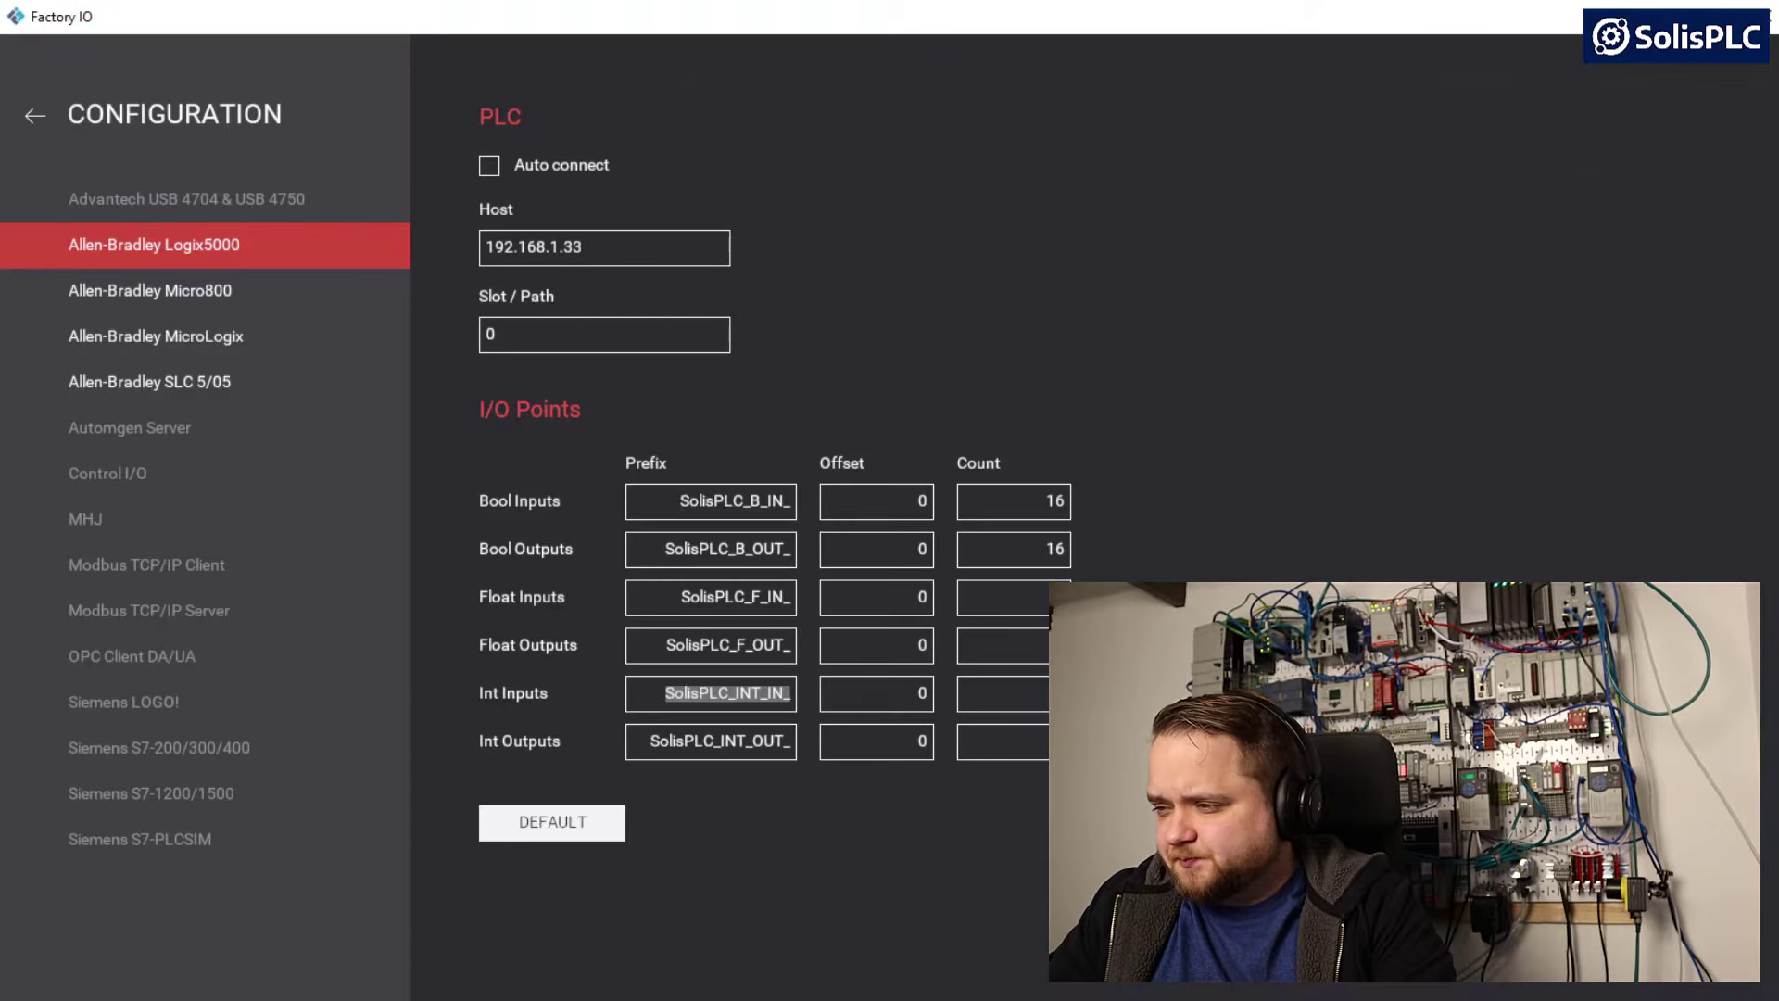
double_click(757, 742)
key("ctrl+c")
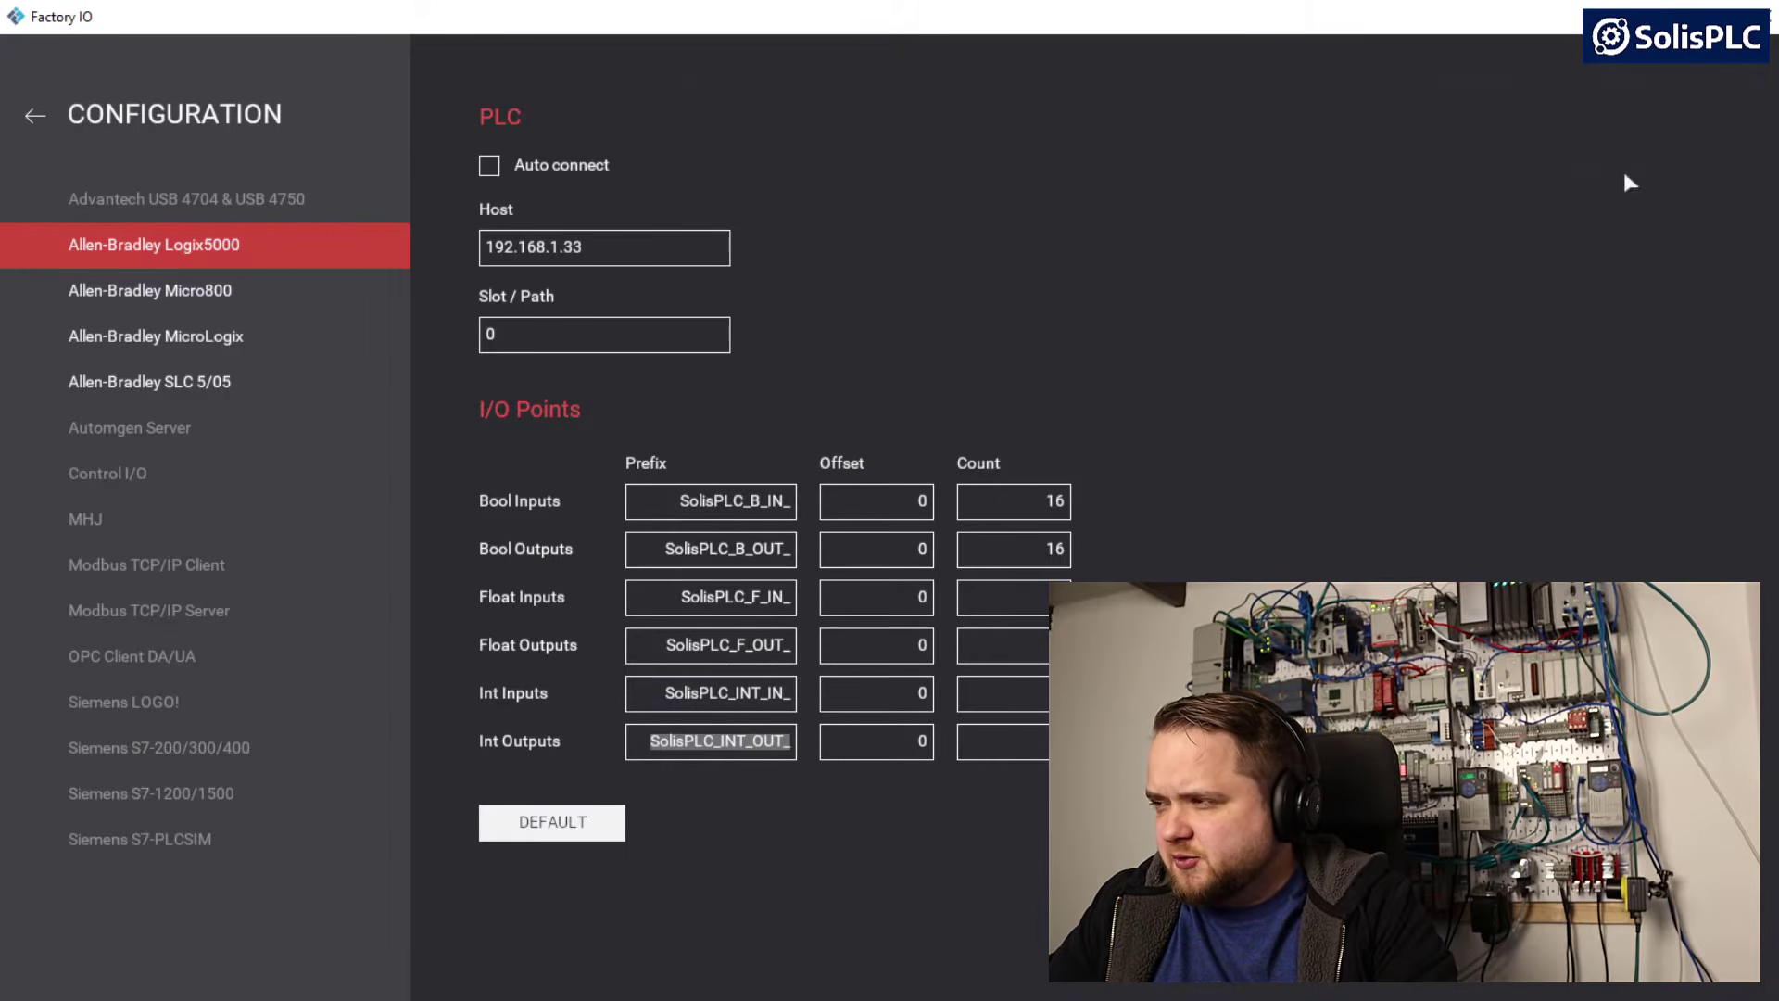
key("alt+Tab")
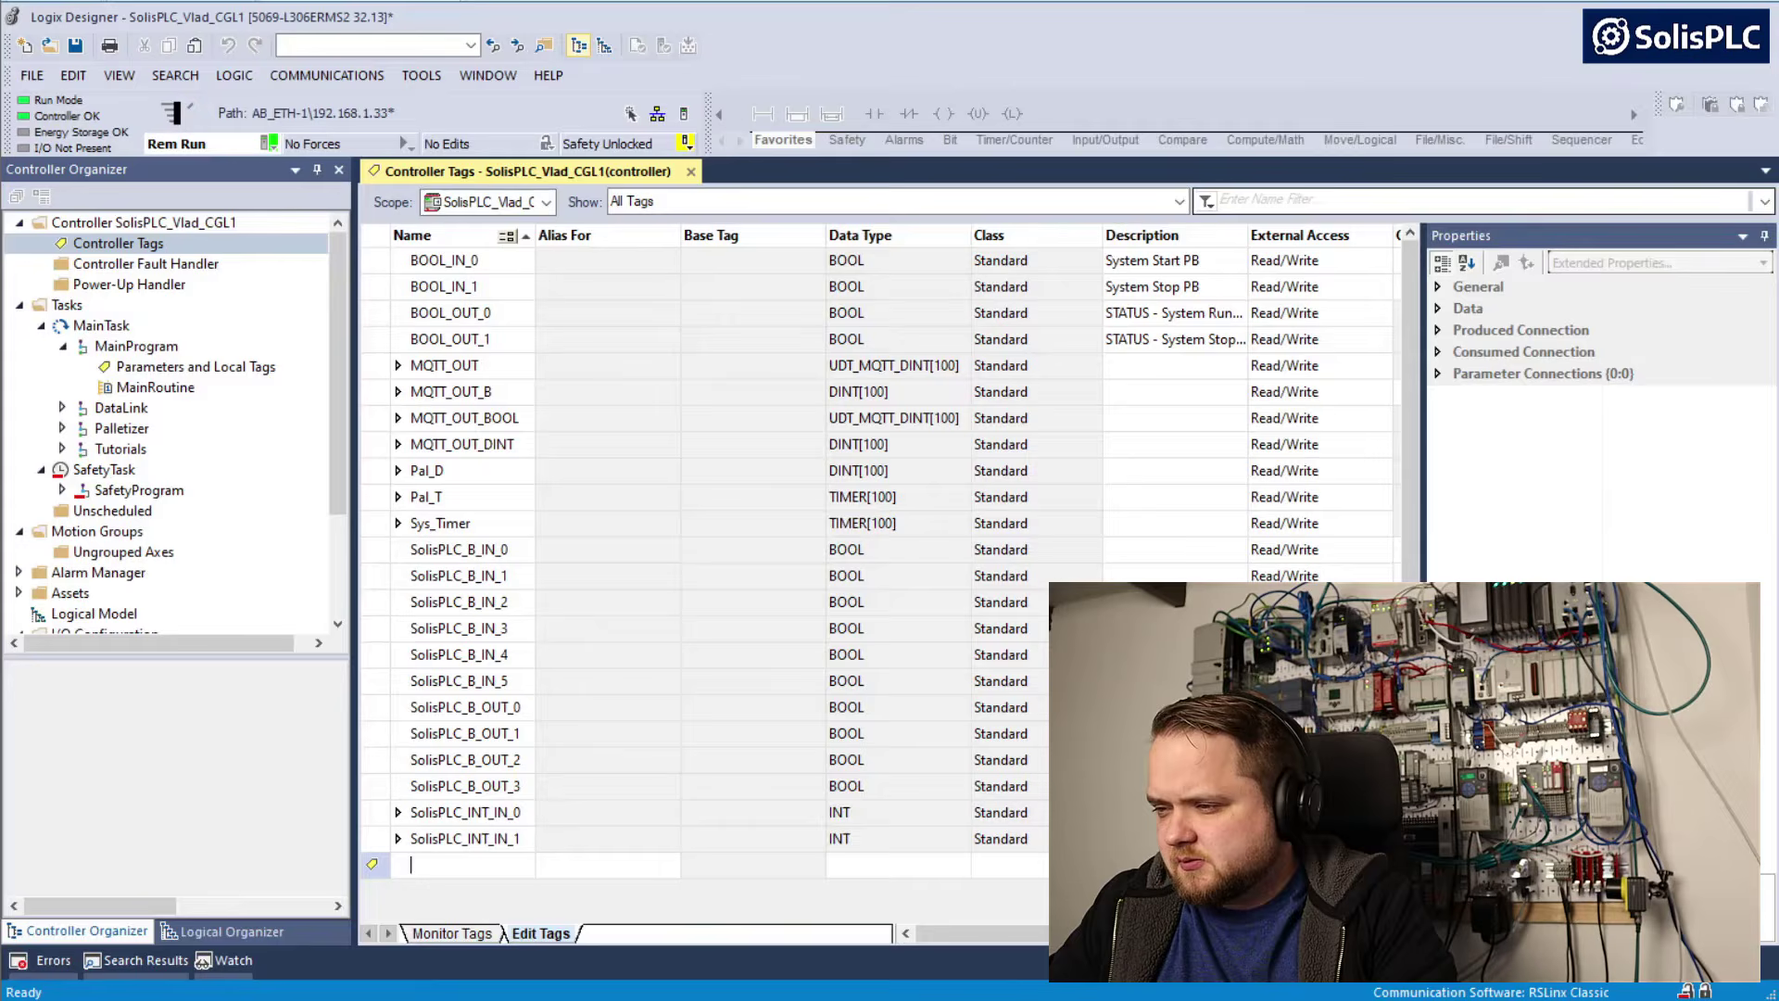
Add the controller tags SolisPLC_INT_OUT_0 and SolisPLC_INT_OUT_1, both with data type INT
key("ctrl+v")
type("0")
key("Tab")
key("Tab")
type("INT")
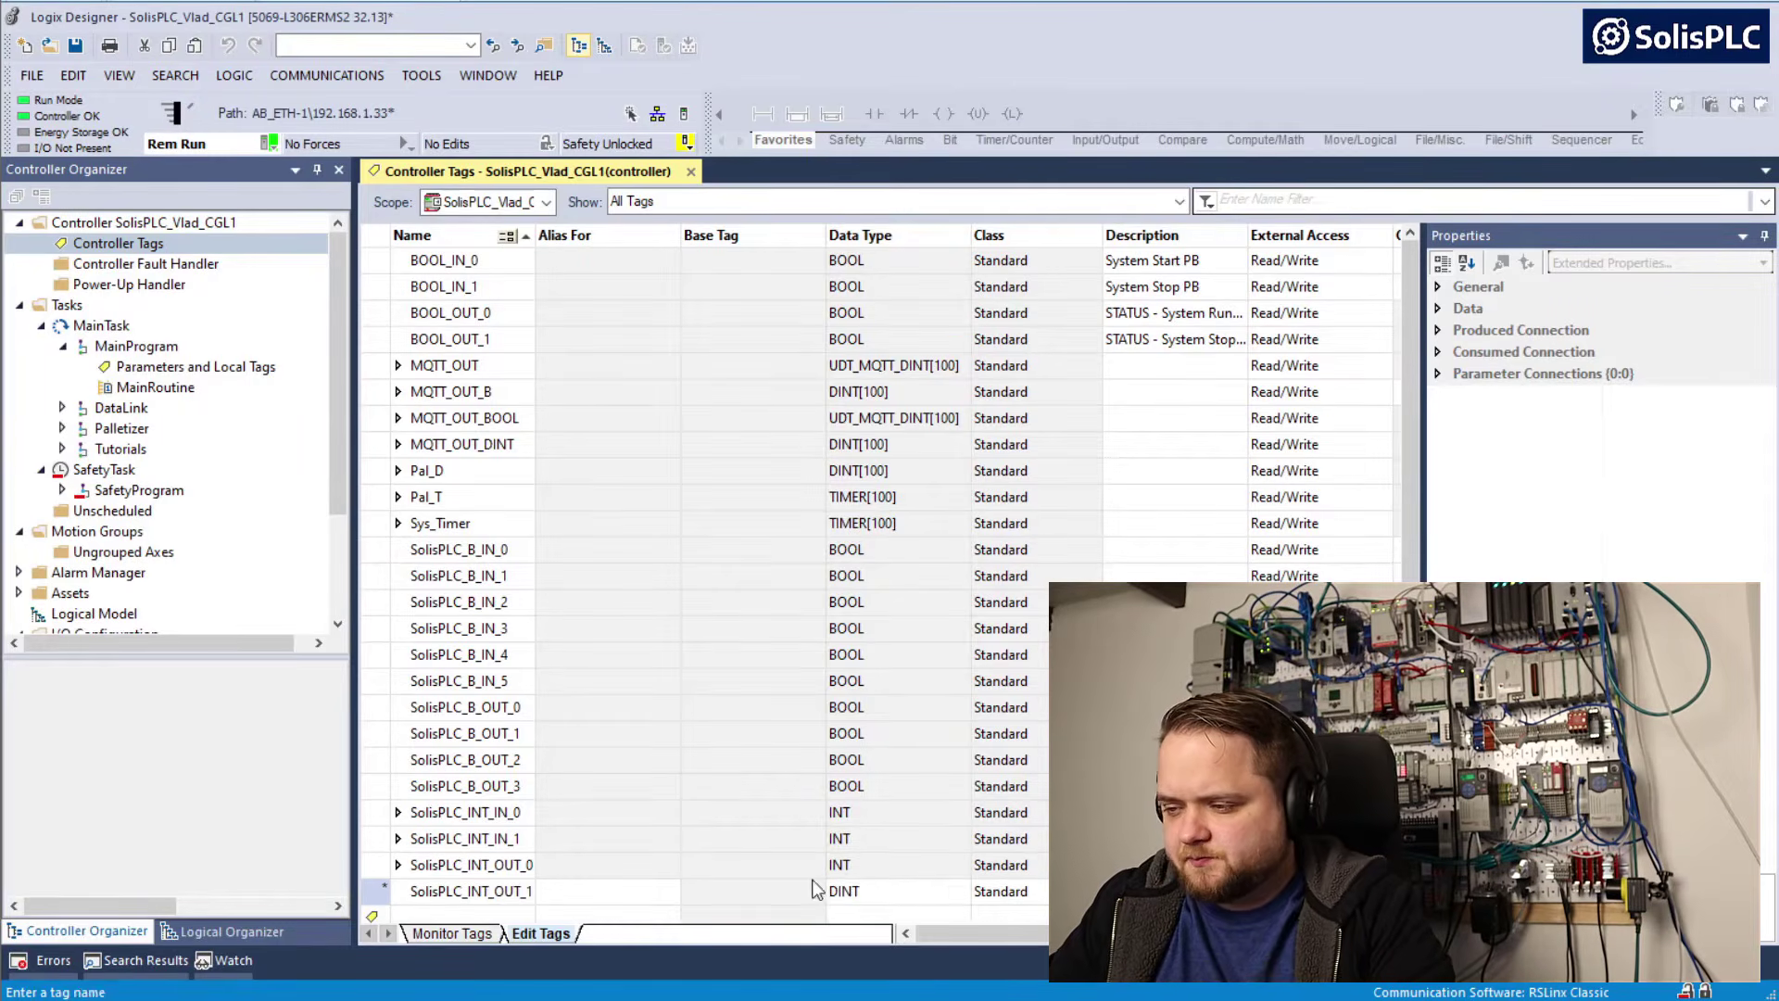
key("Tab")
key("Tab")
type("INT")
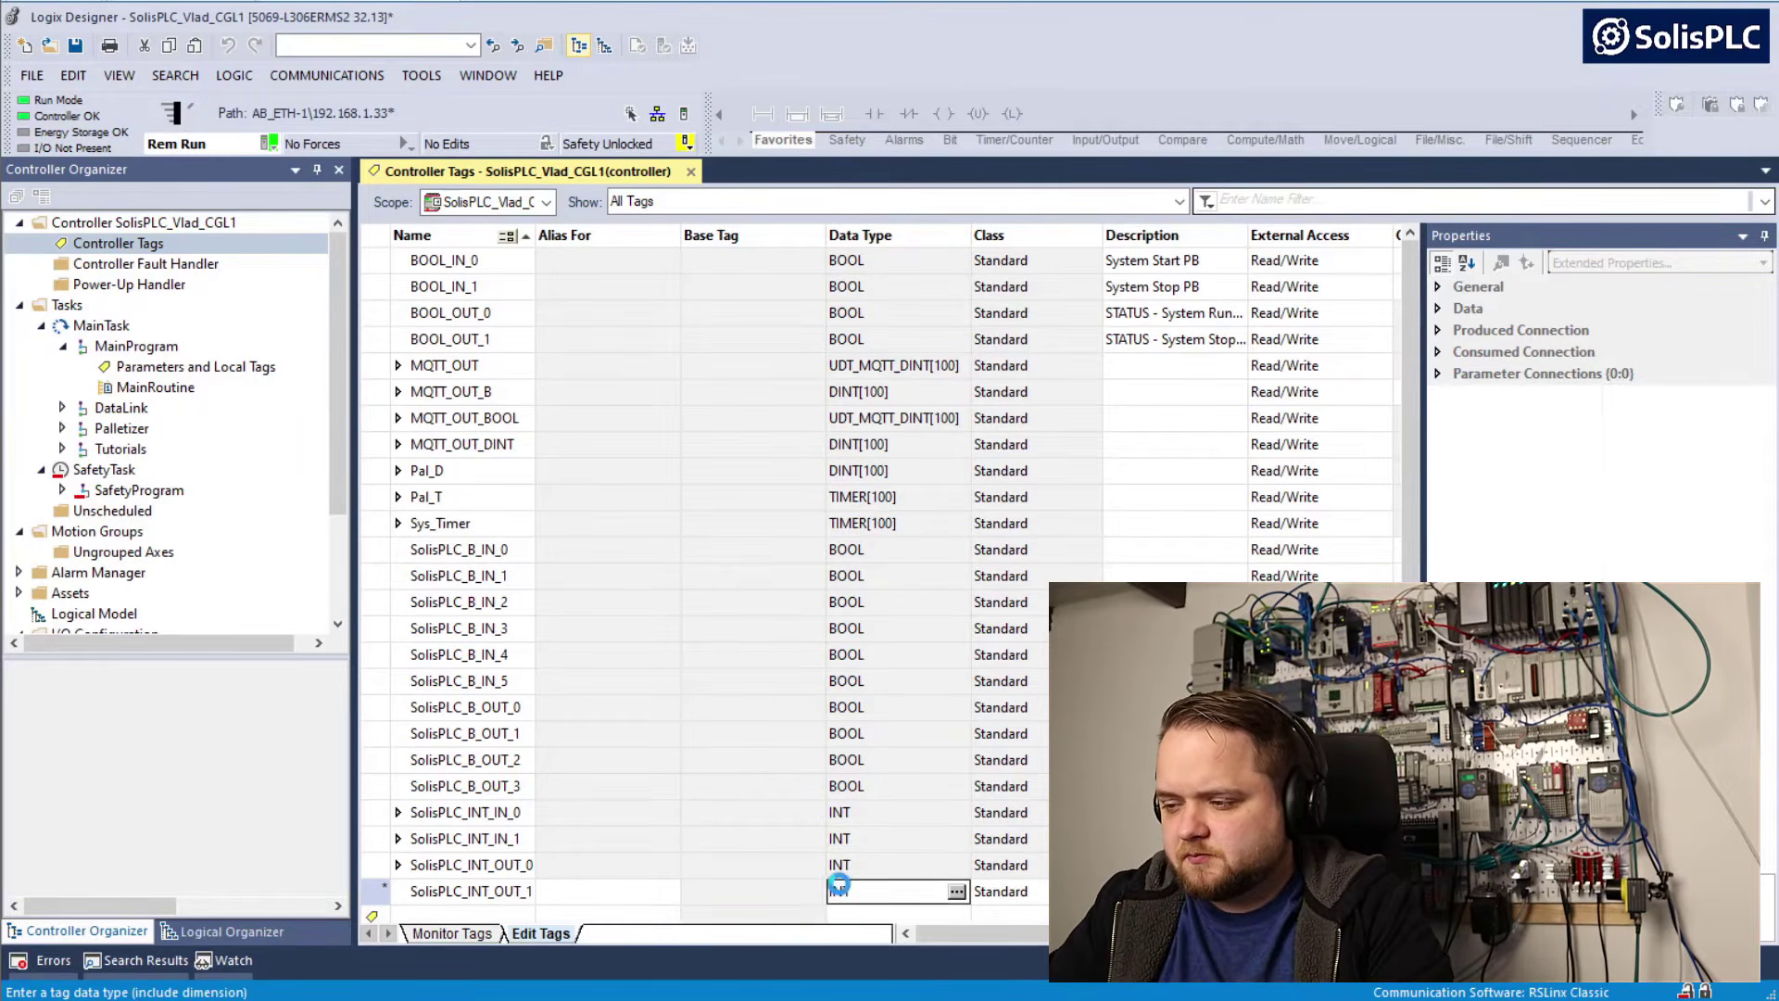
key("Return")
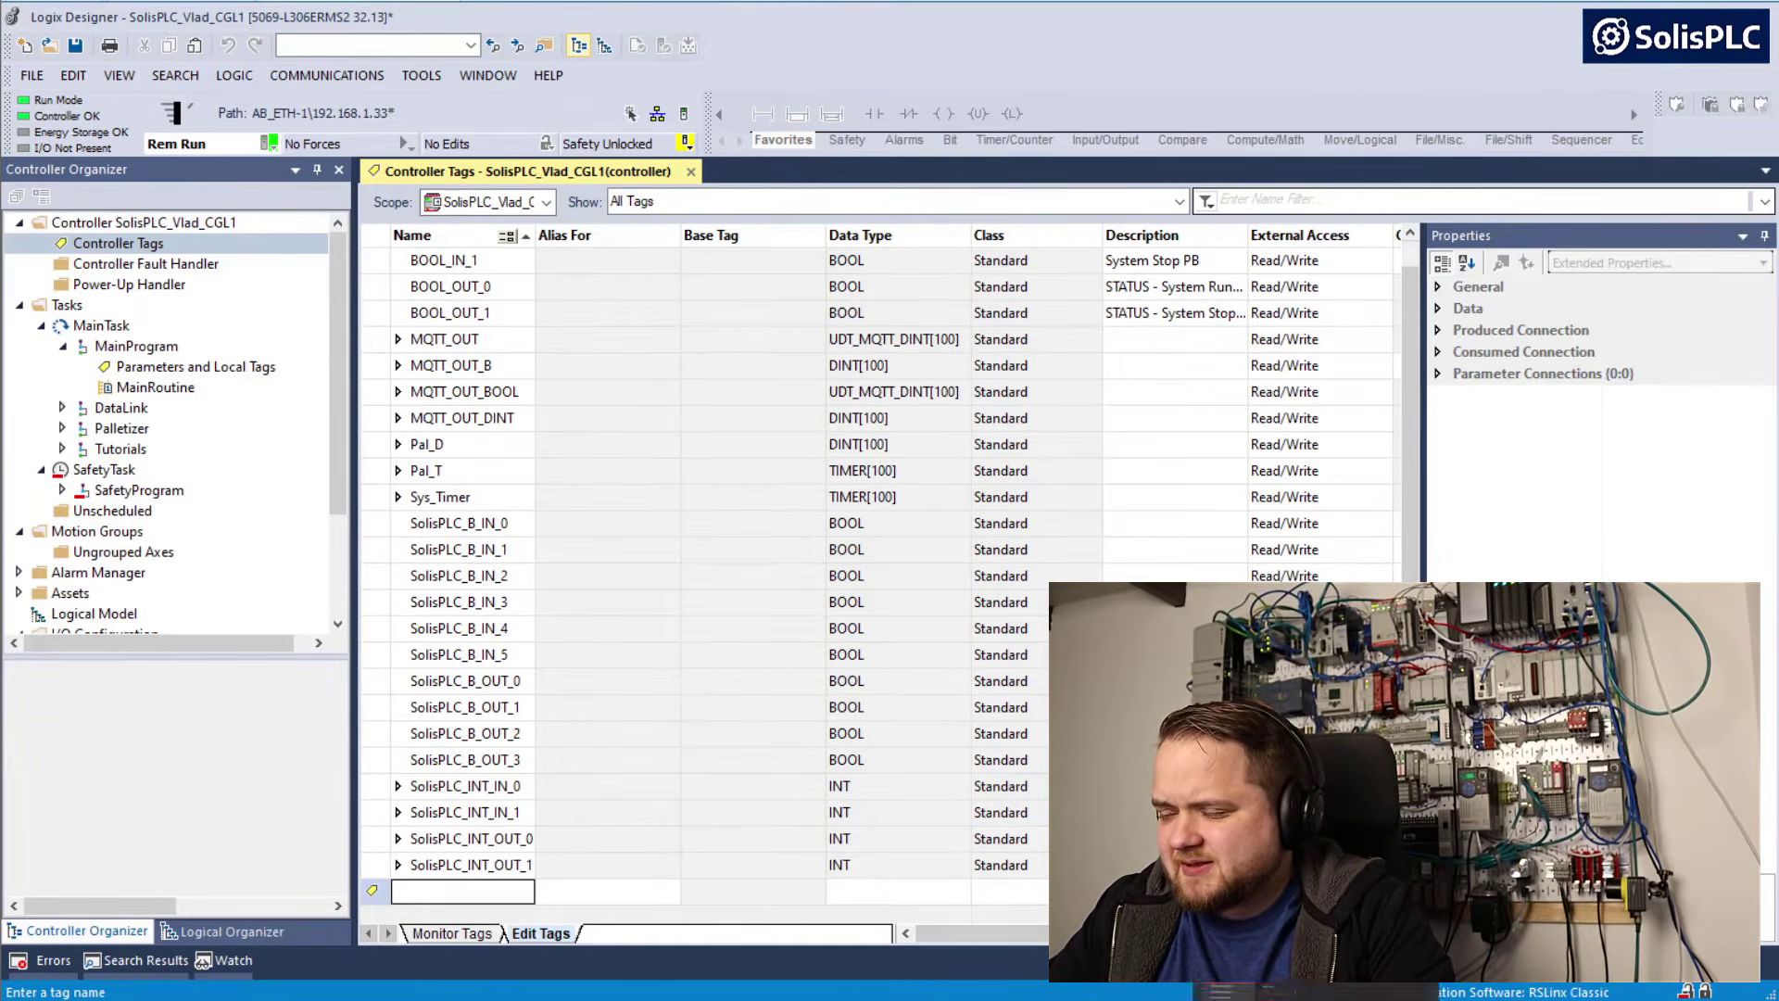
Copy the Float Inputs prefix SolisPLC_F_IN_ from Factory IO and add the controller tag SolisPLC_F_IN_0 with data type REAL in Logix Designer
key("alt+Tab")
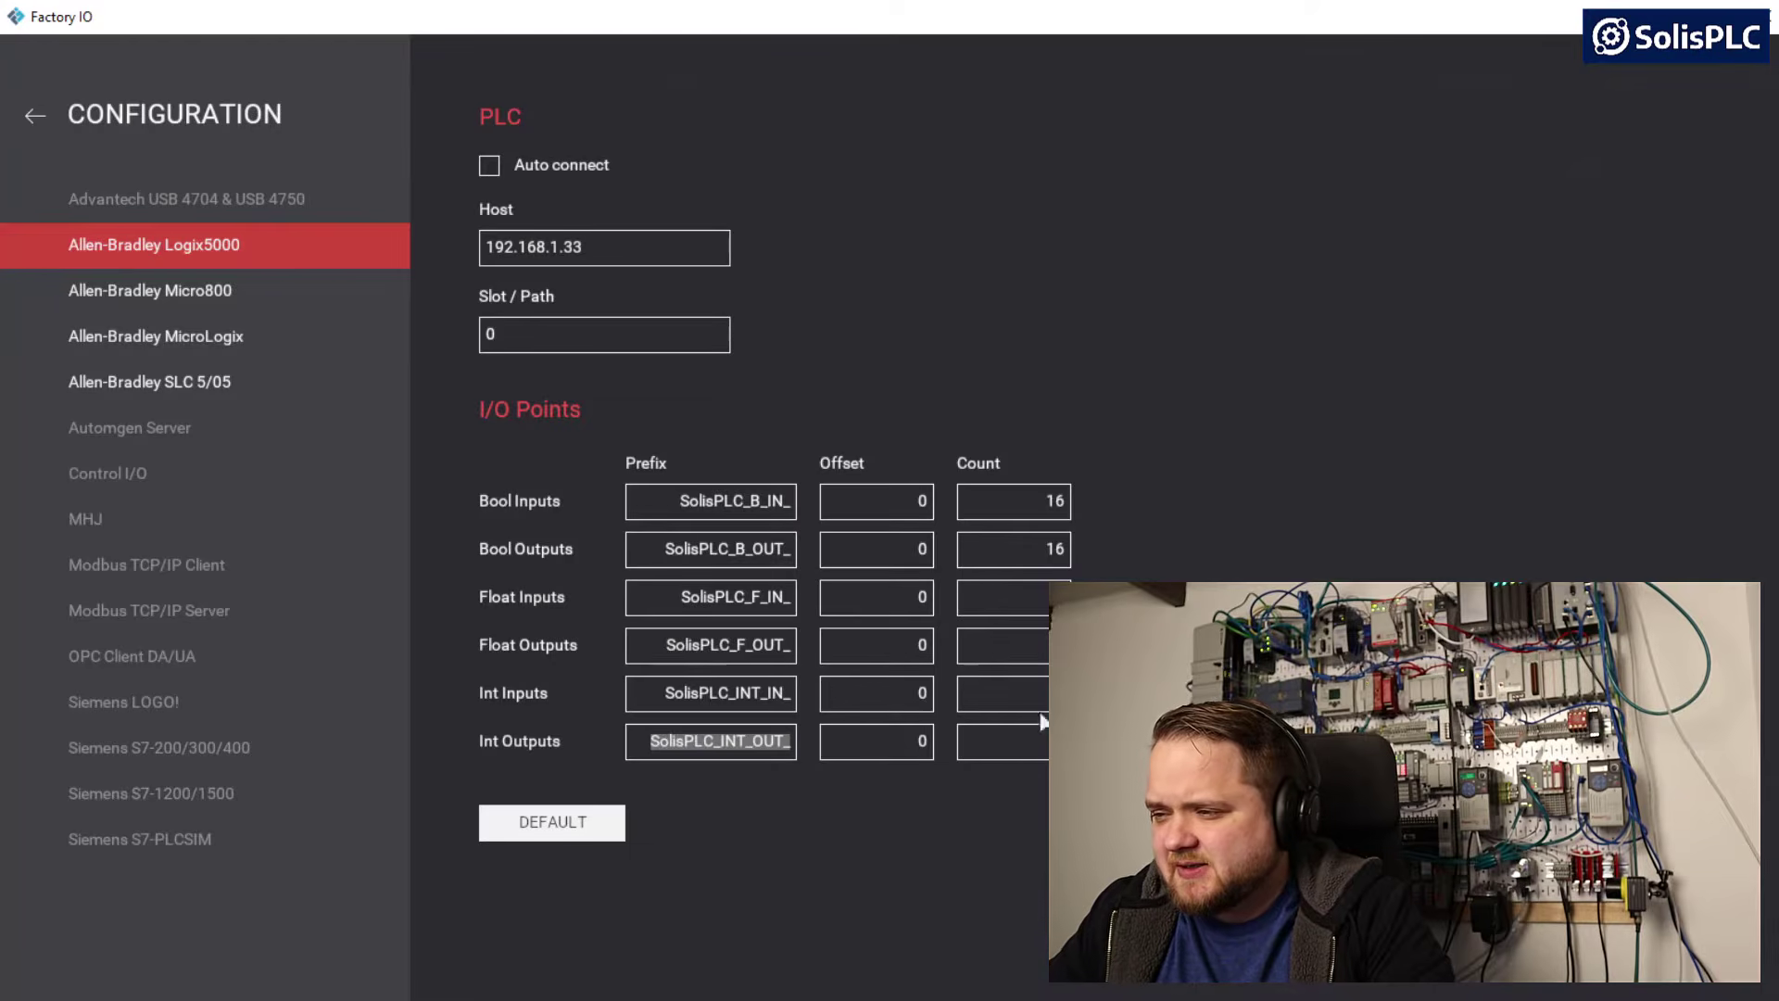
left_click(725, 598)
key("ctrl+a")
key("ctrl+c")
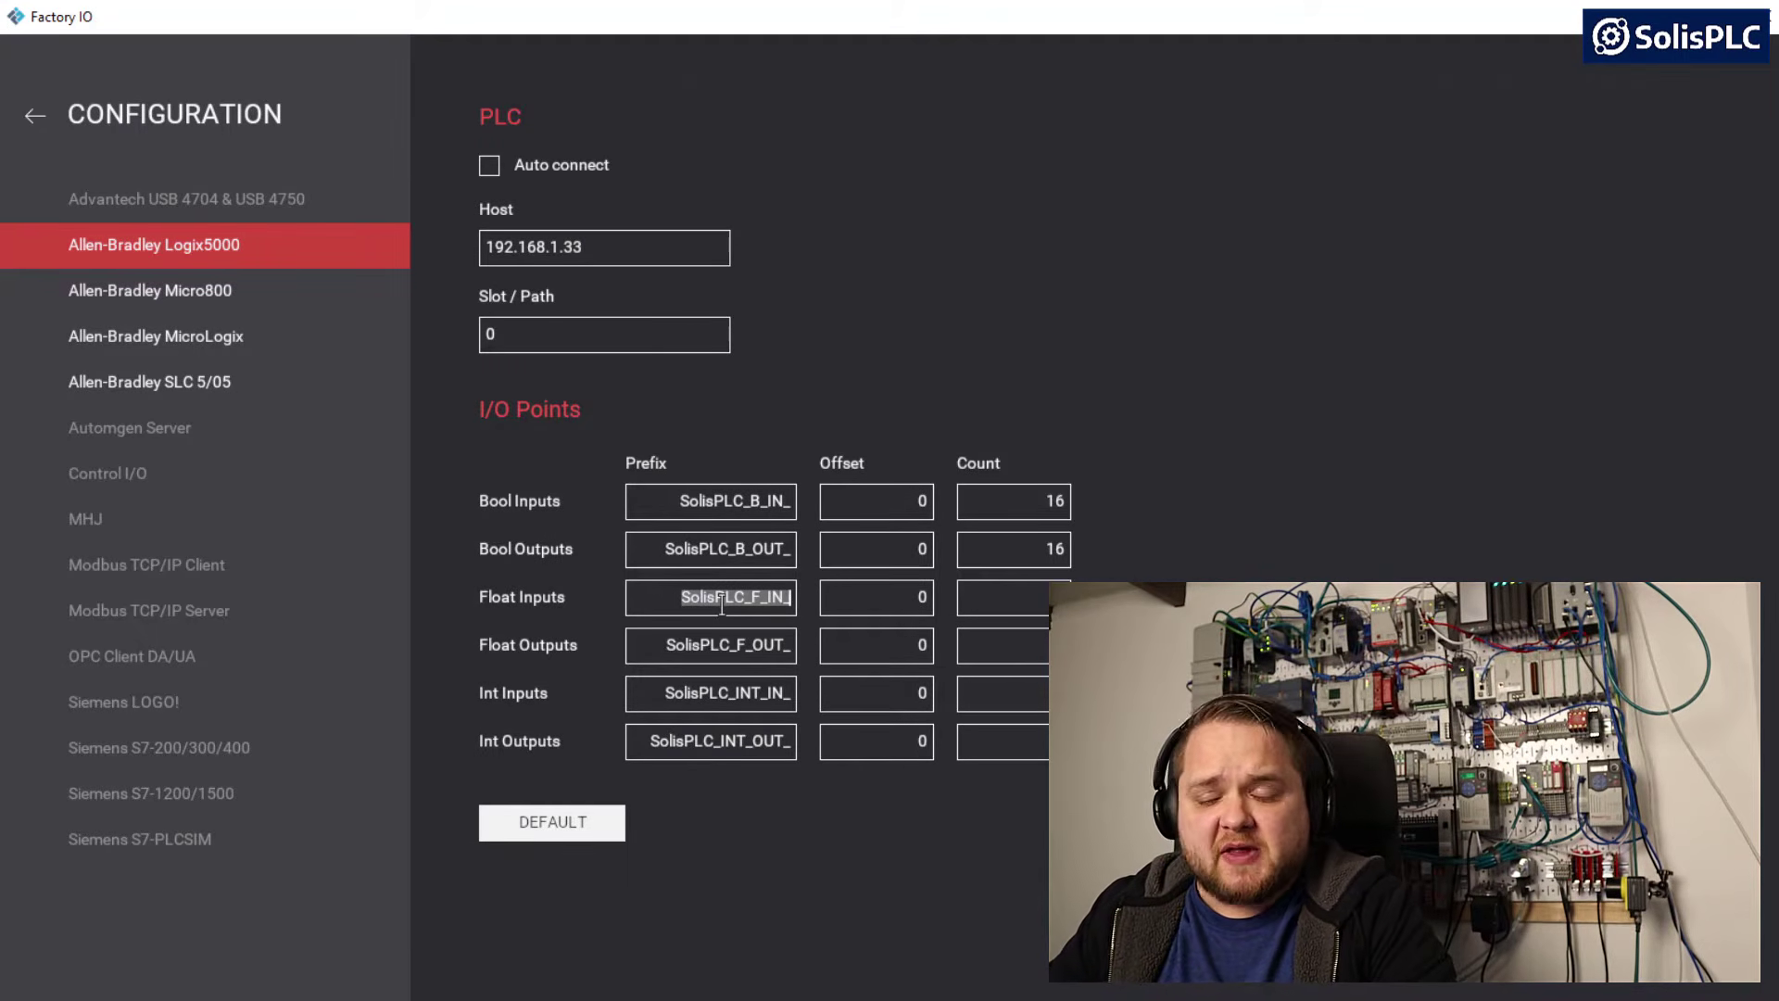
key("alt+Tab")
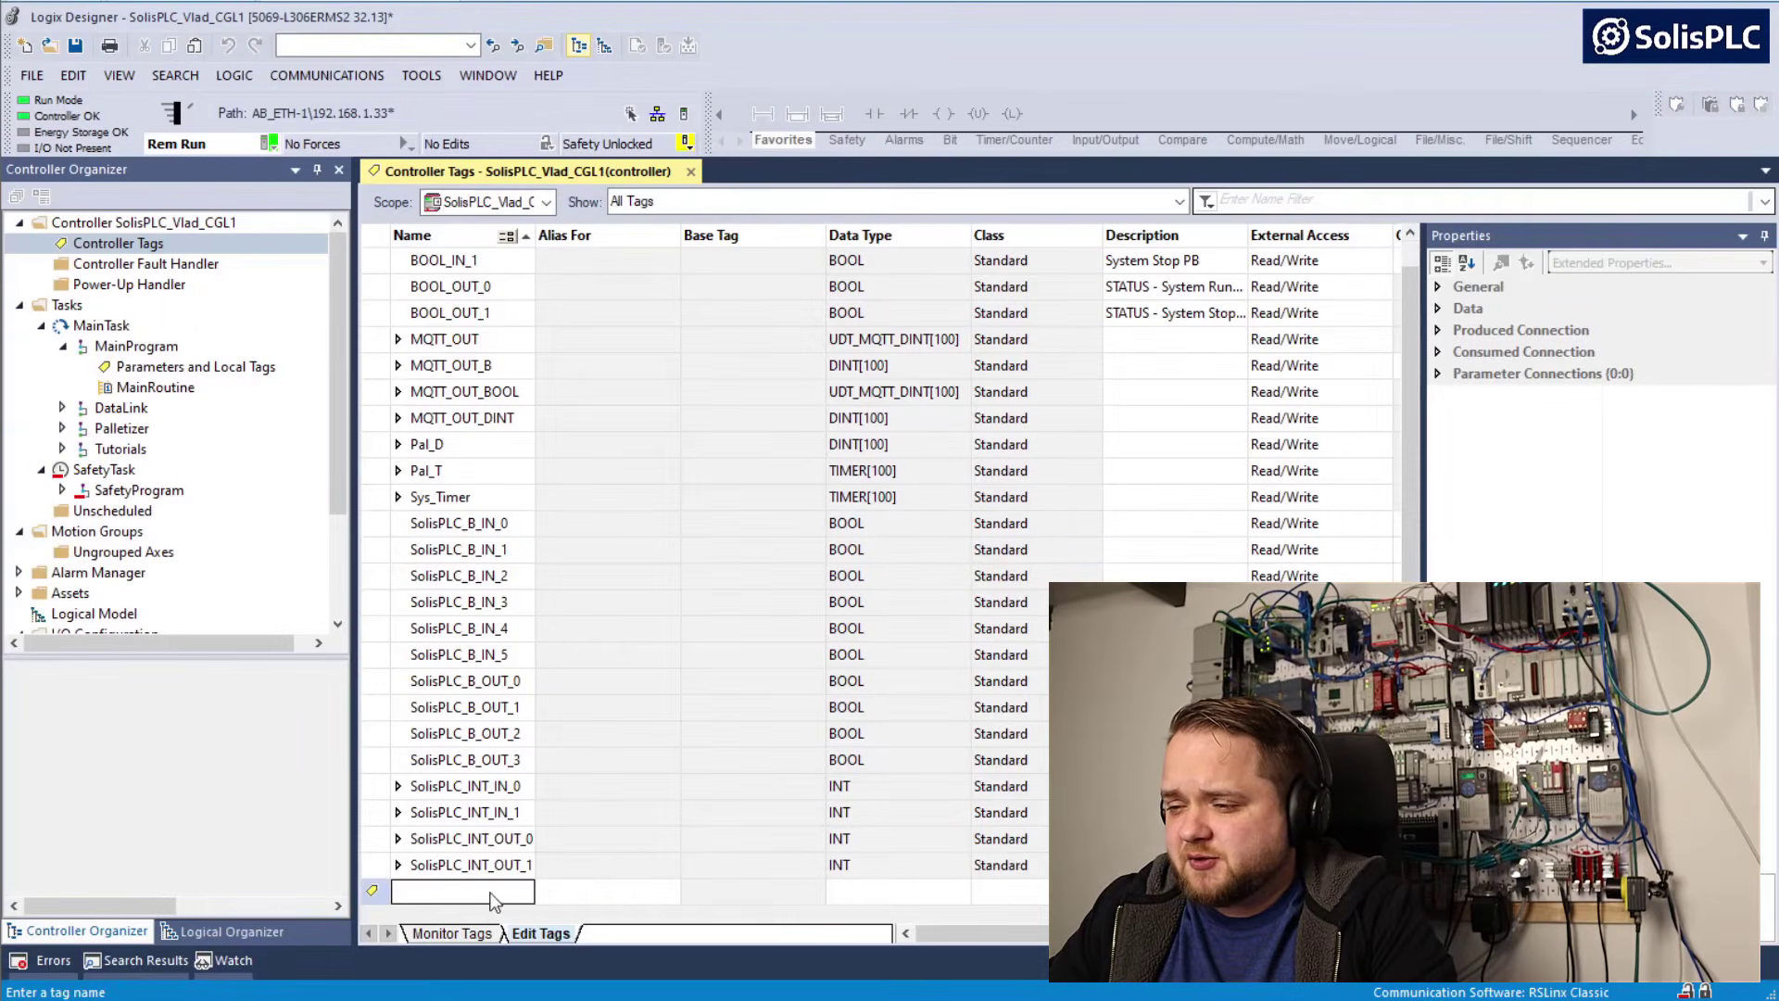
key("ctrl+v")
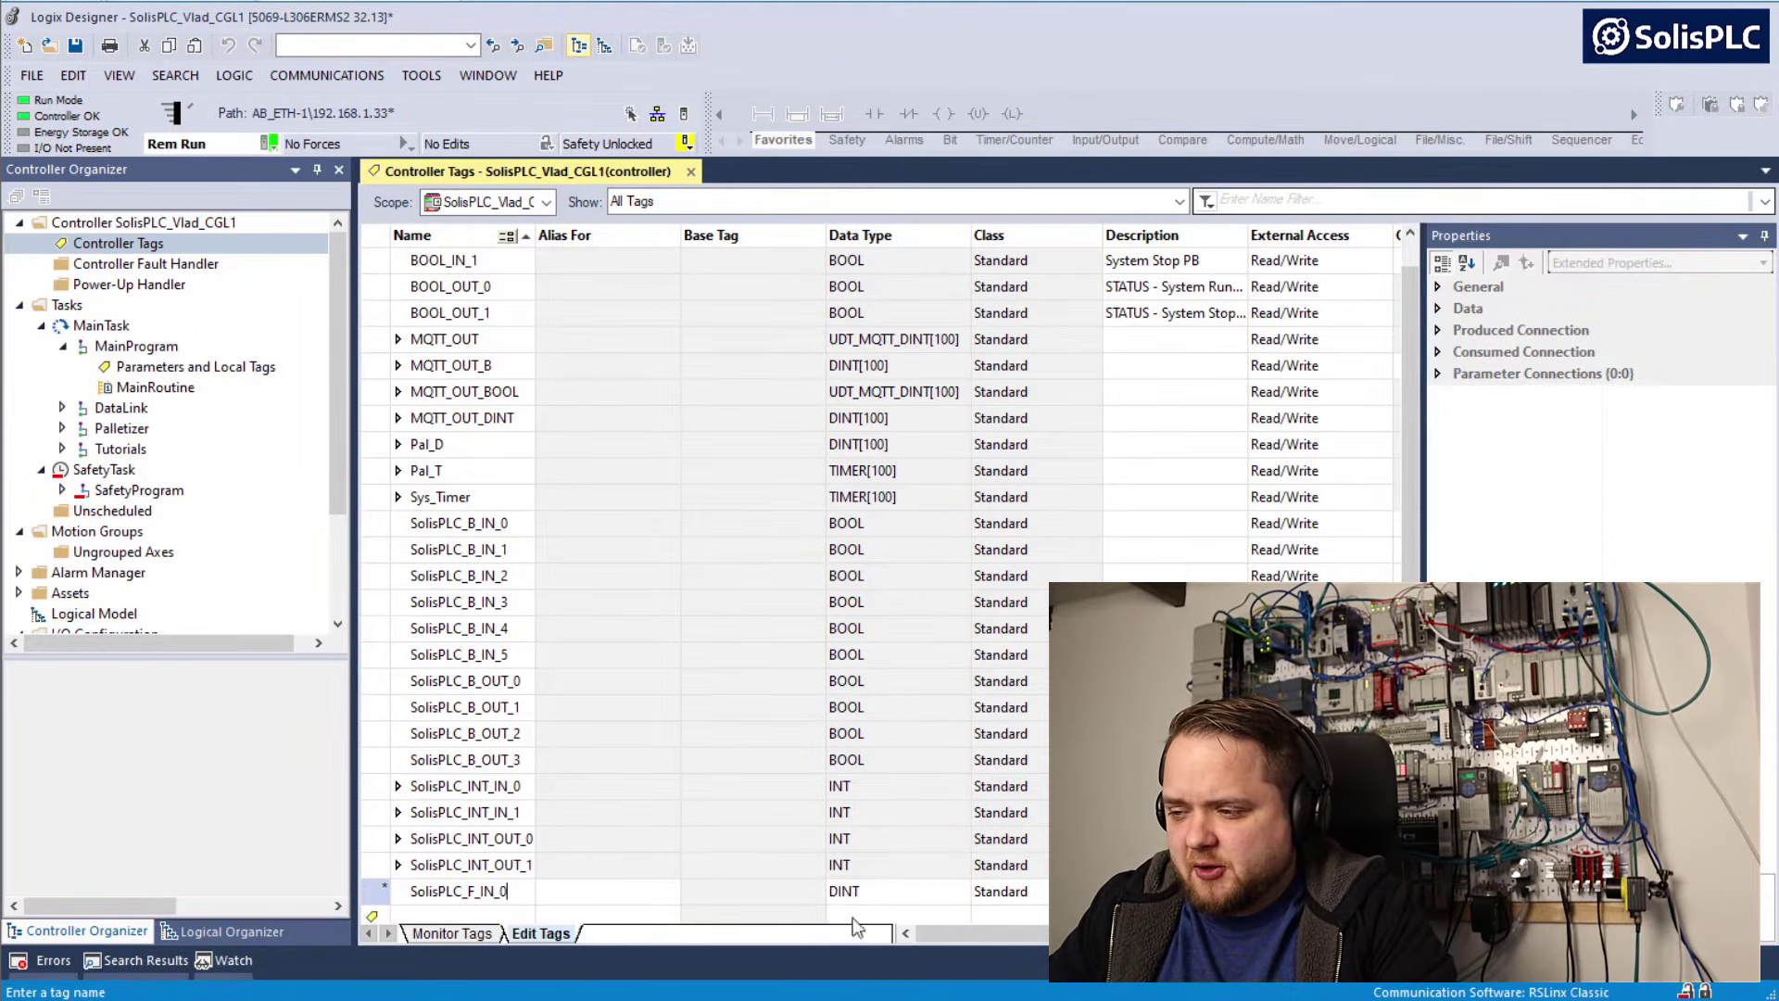
left_click(868, 892)
type("REAL")
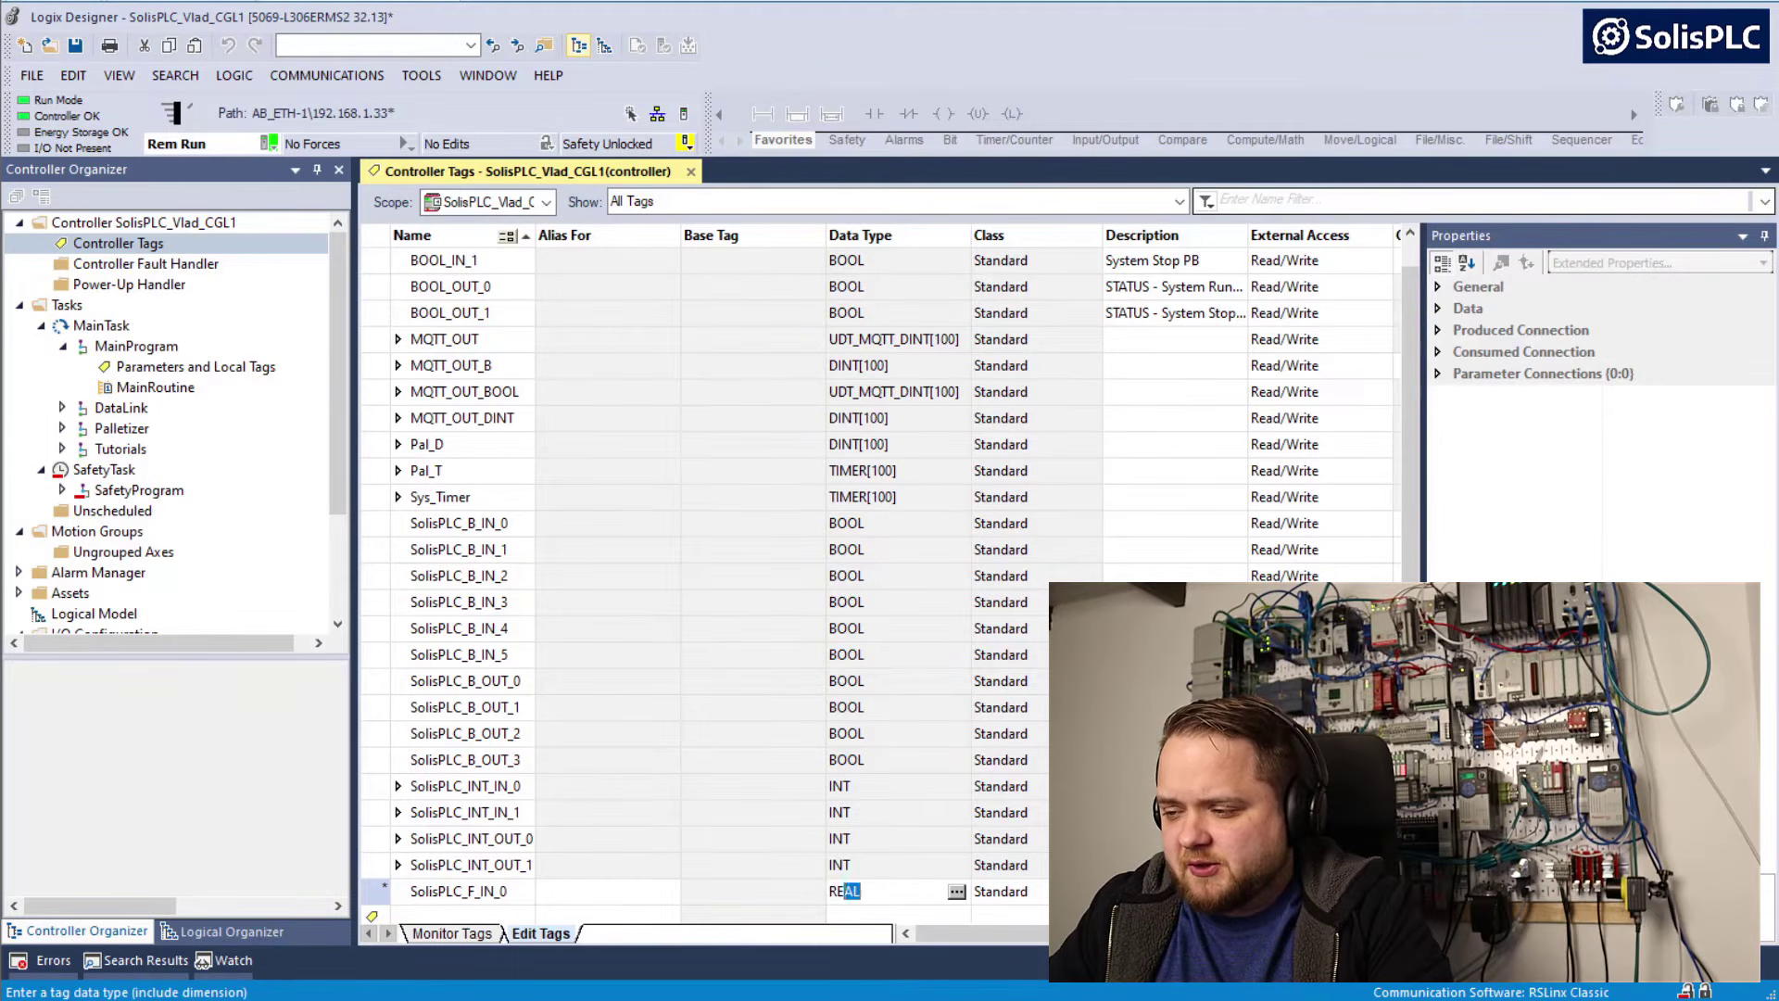
key("Return")
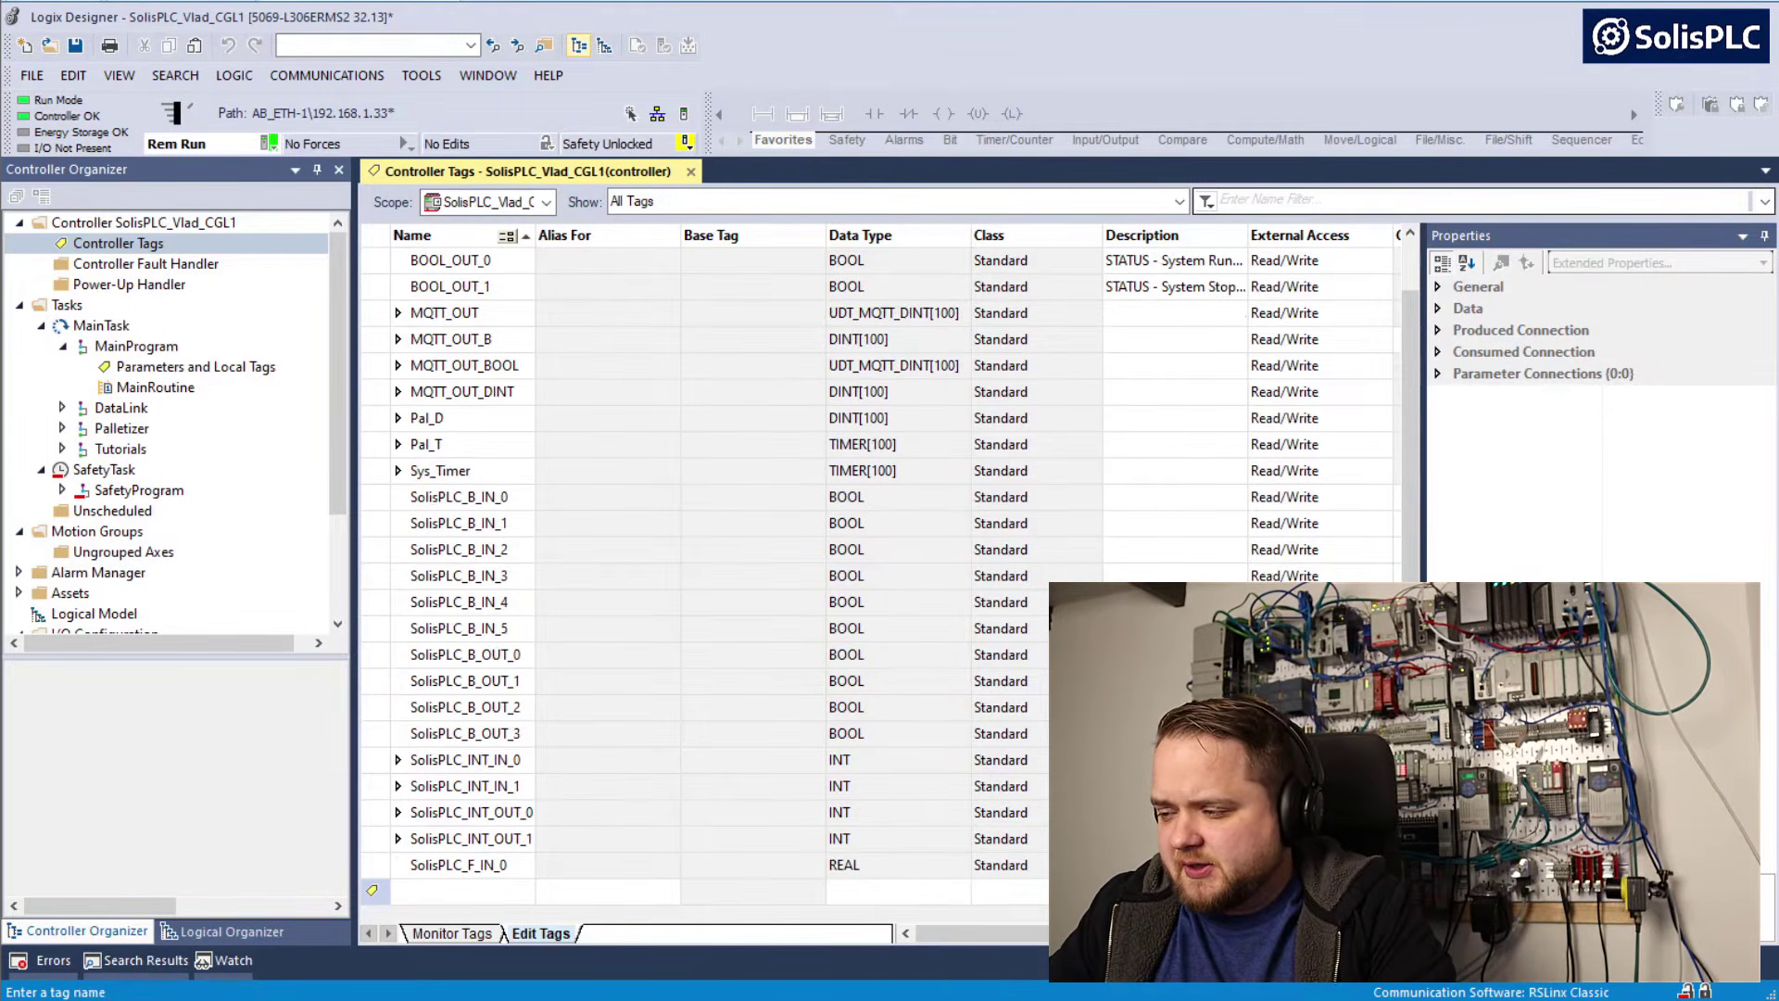
Copy the Float Outputs prefix SolisPLC_F_OUT_ from Factory IO and add the controller tag SolisPLC_F_OUT_0 with data type REAL in Logix Designer
key("alt+Tab")
left_click(738, 646)
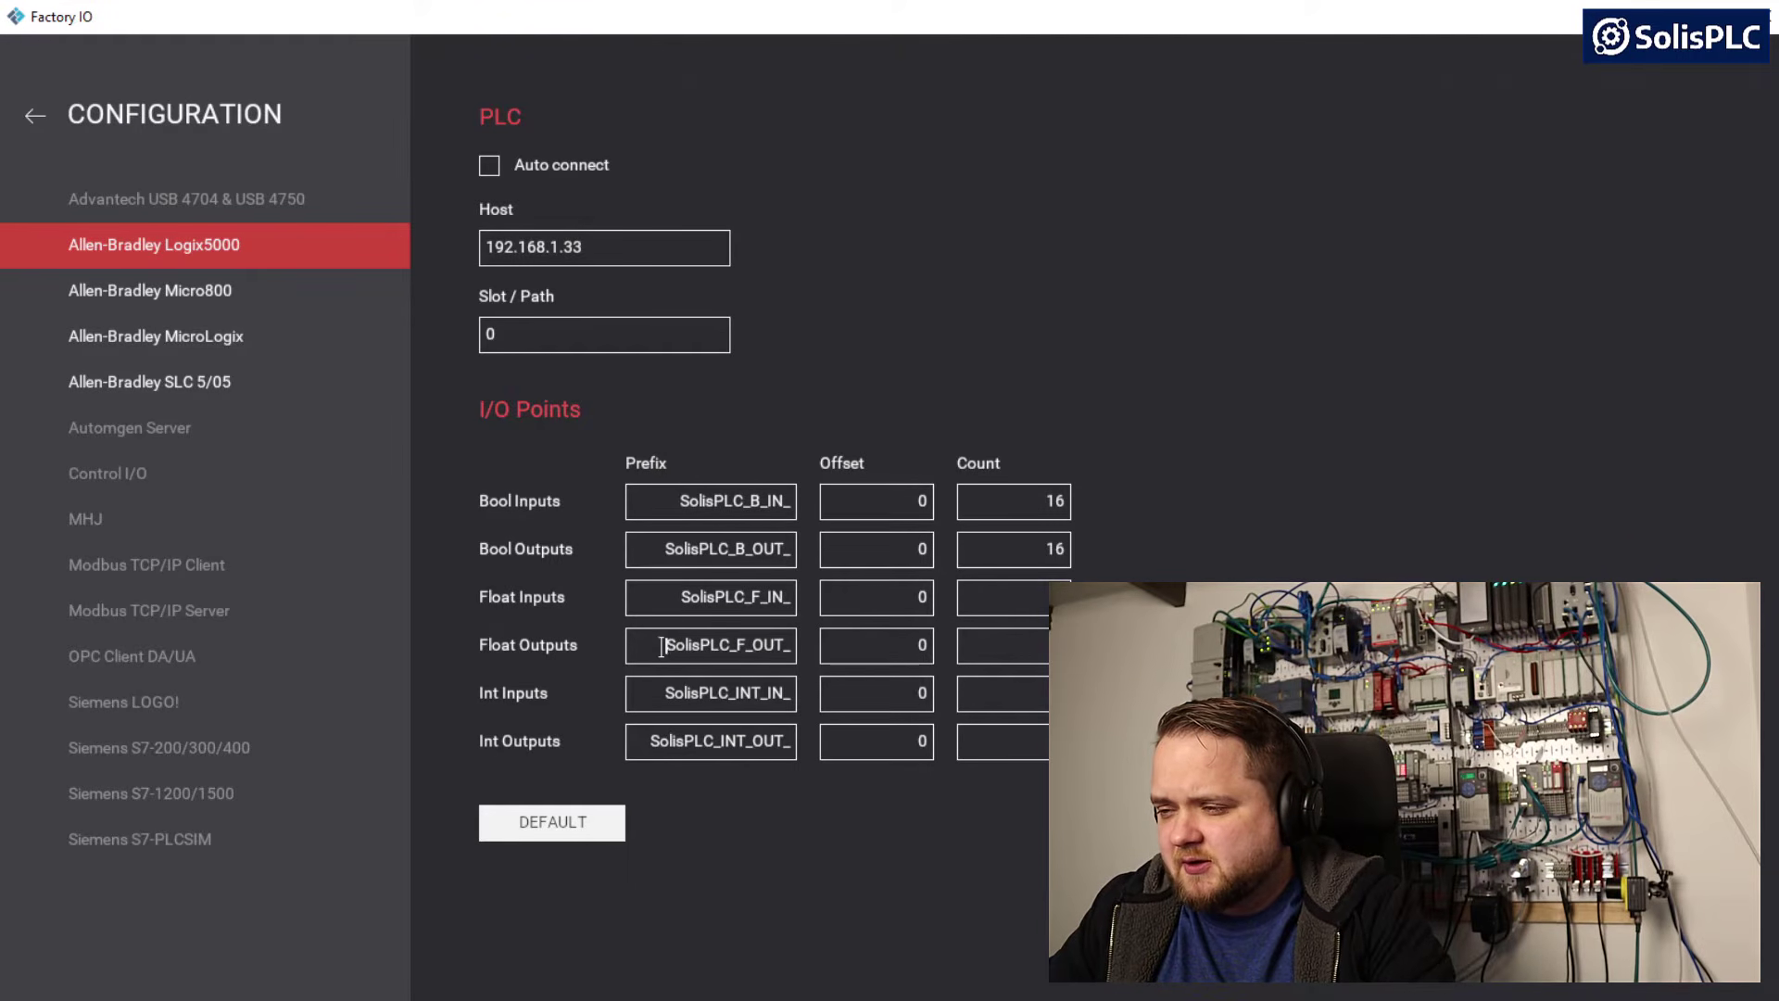
left_click_drag(663, 647, 790, 648)
key("ctrl+c")
key("alt+Tab")
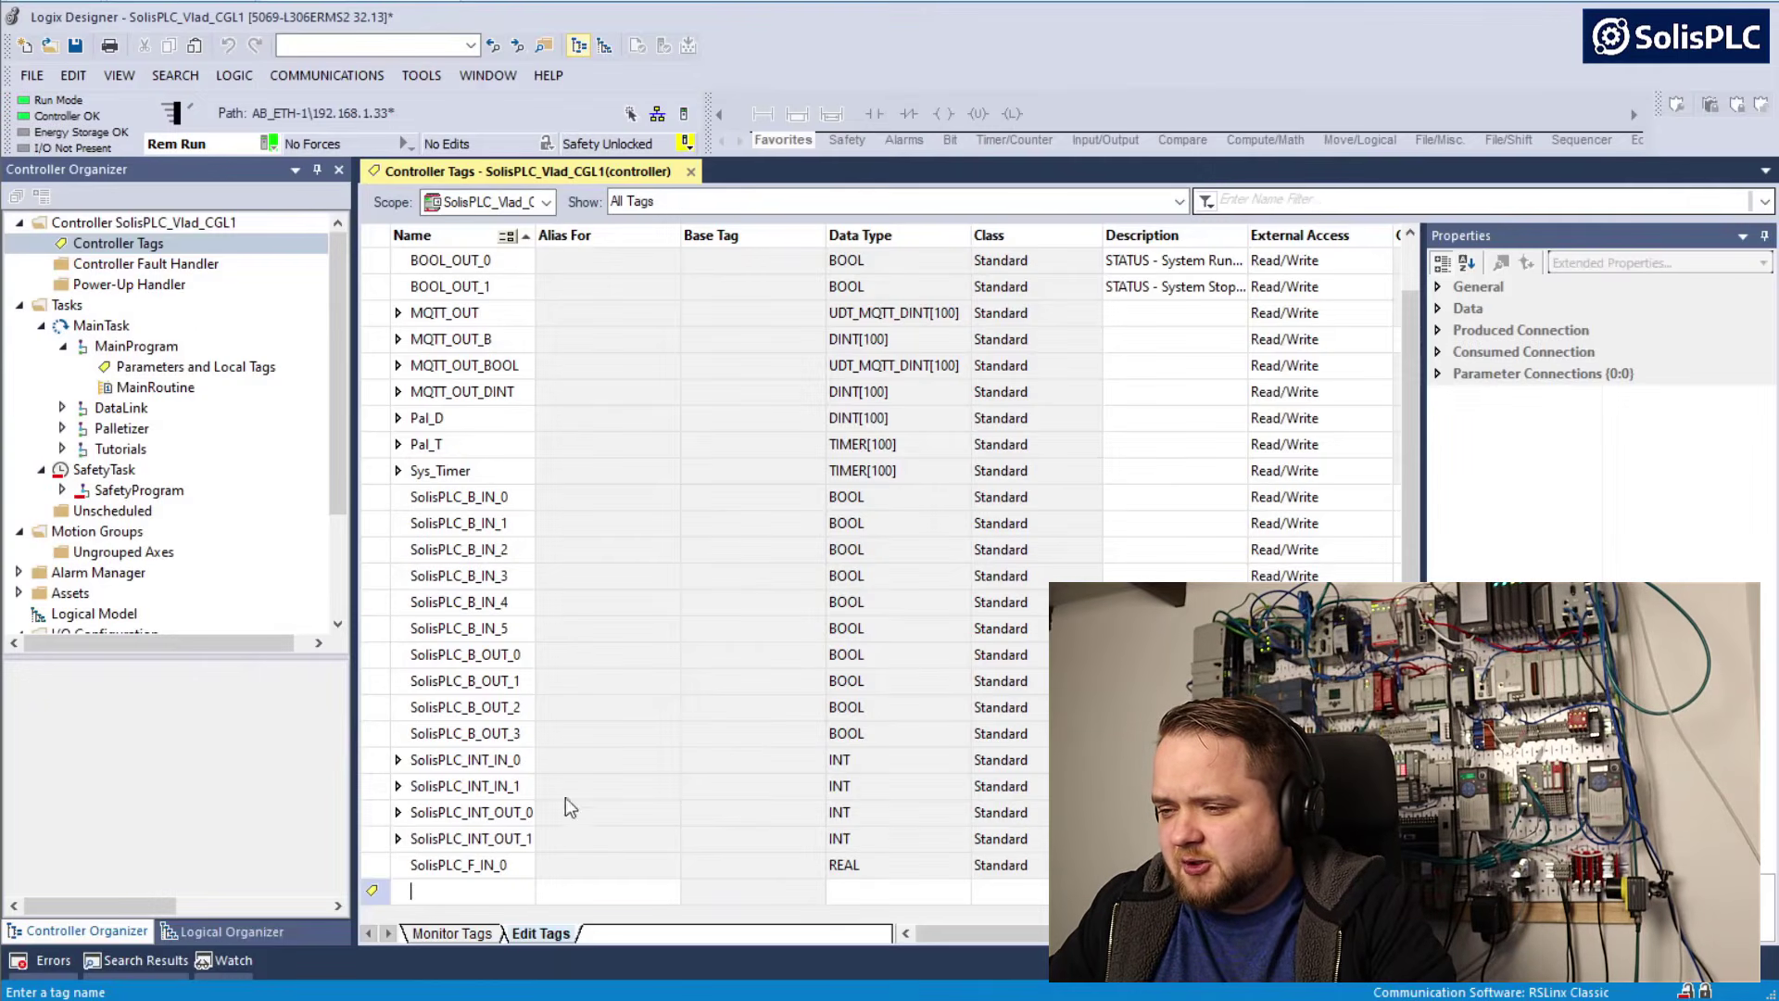
key("ctrl+v")
type("0")
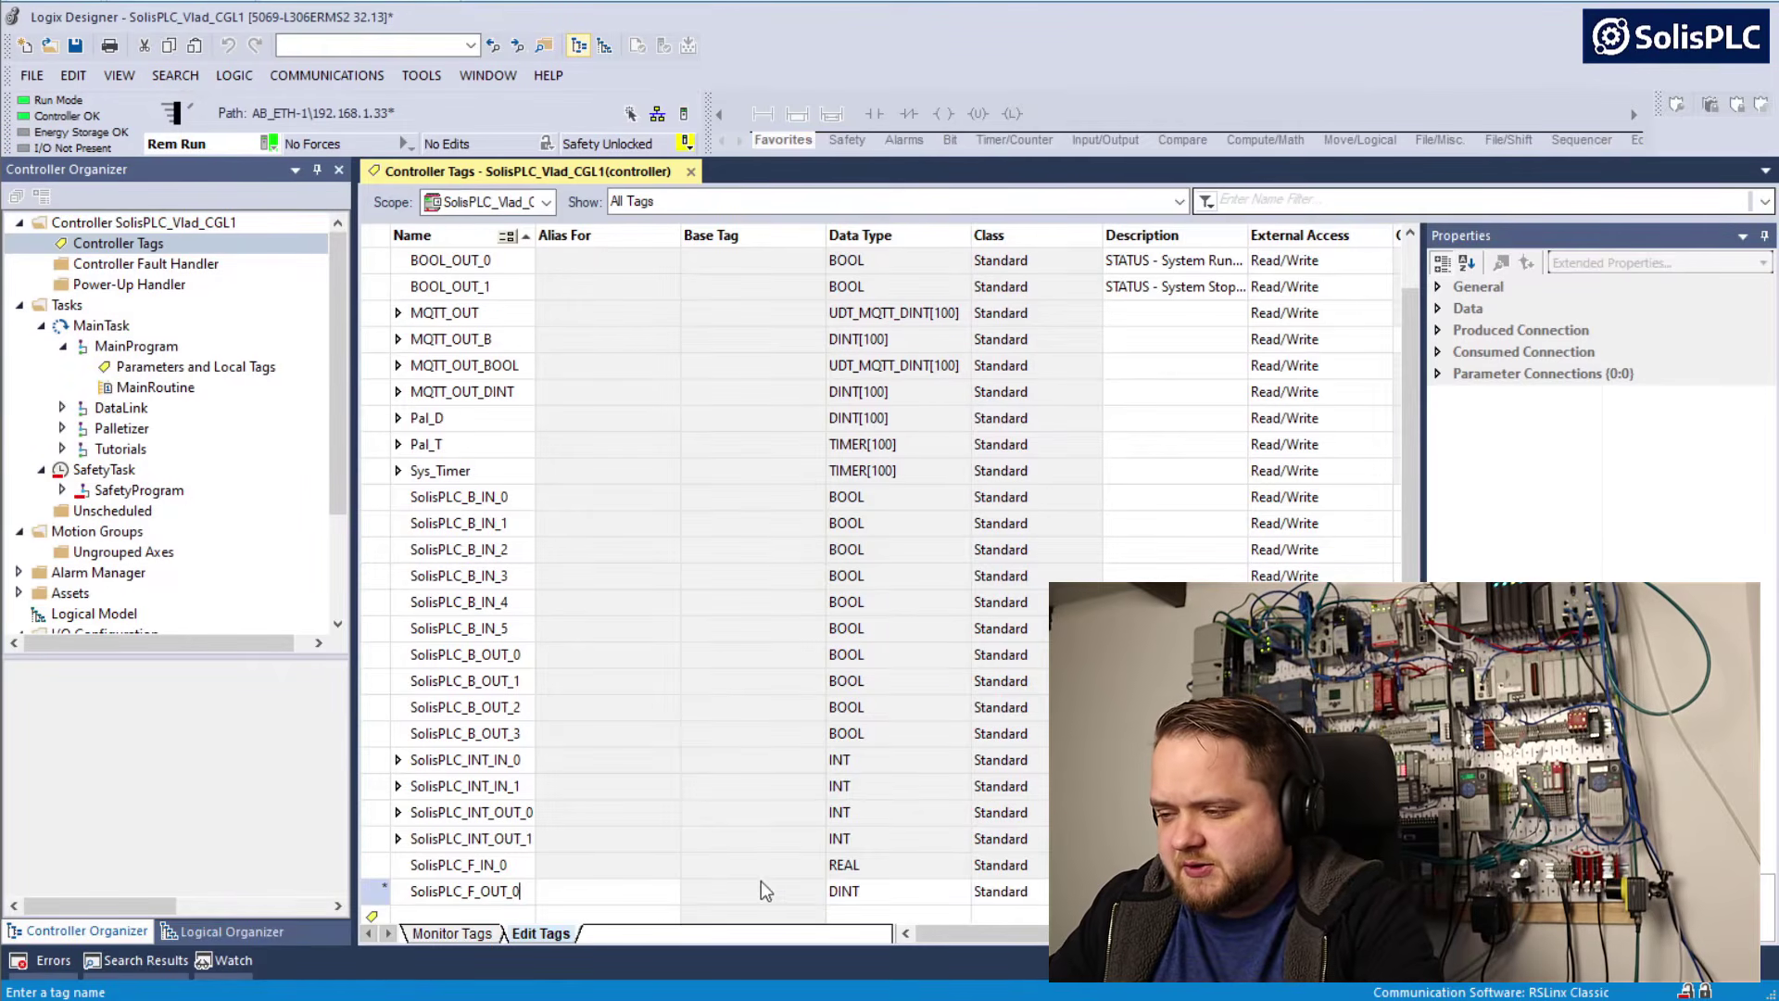
left_click(843, 891)
type("REAL")
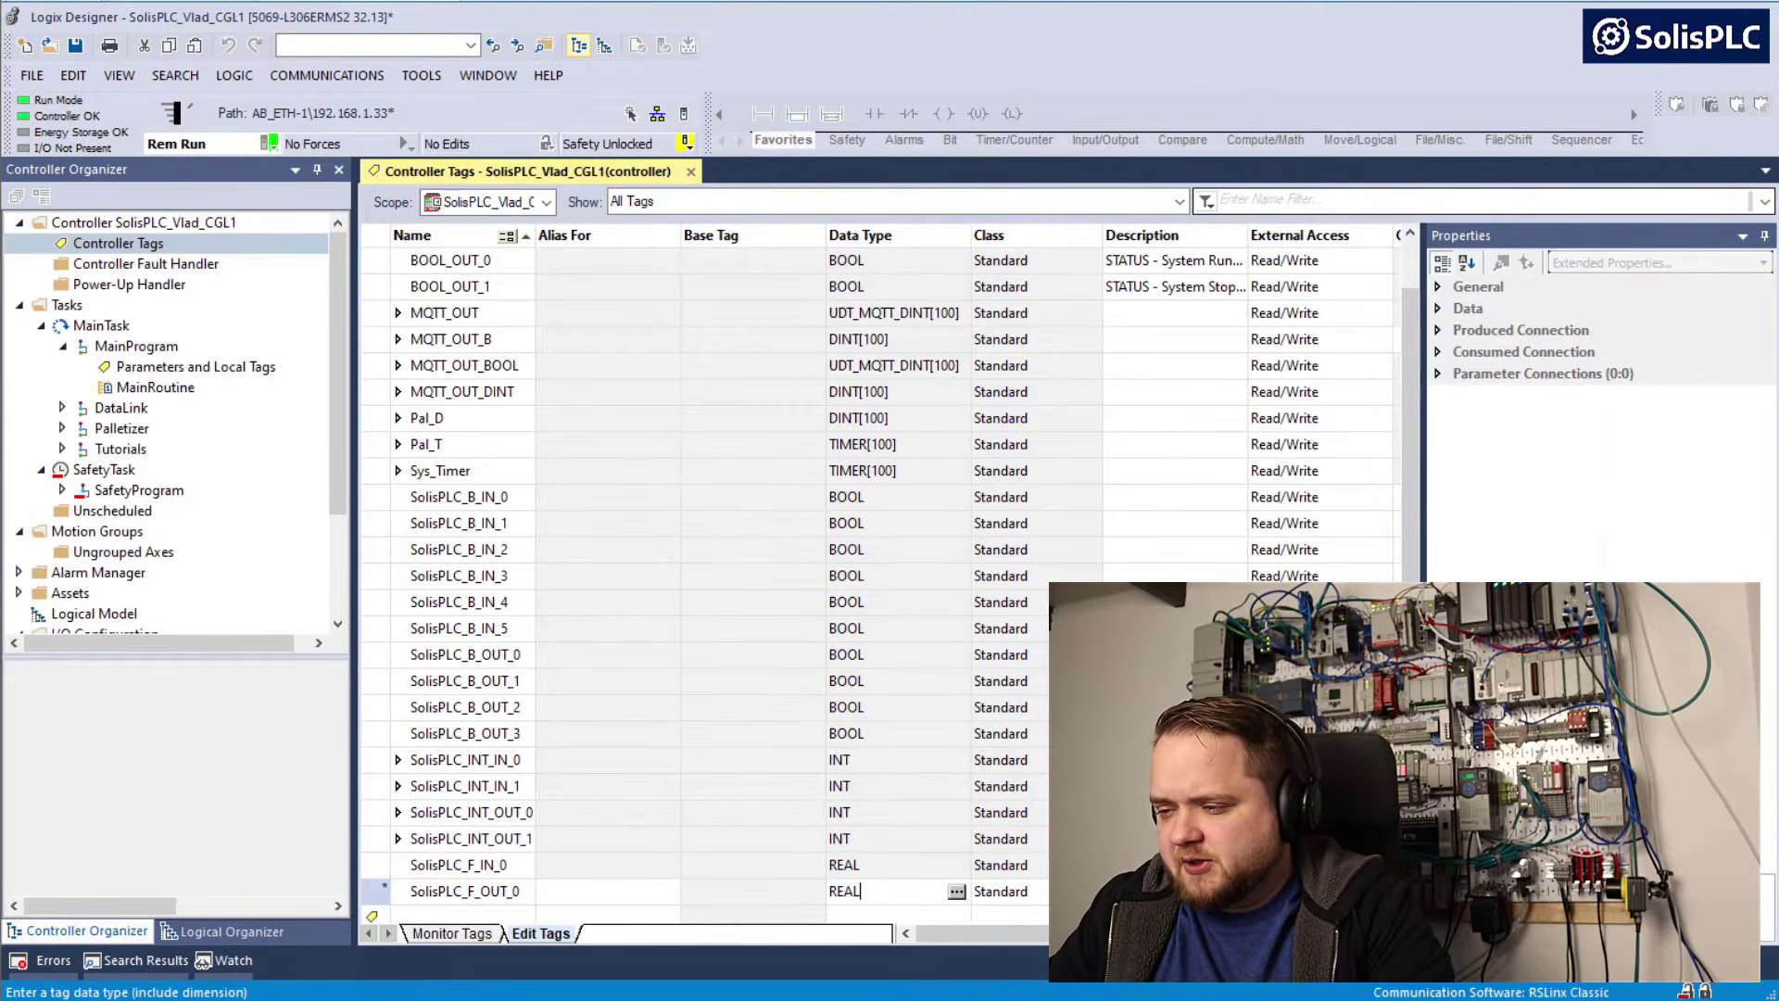
key("Return")
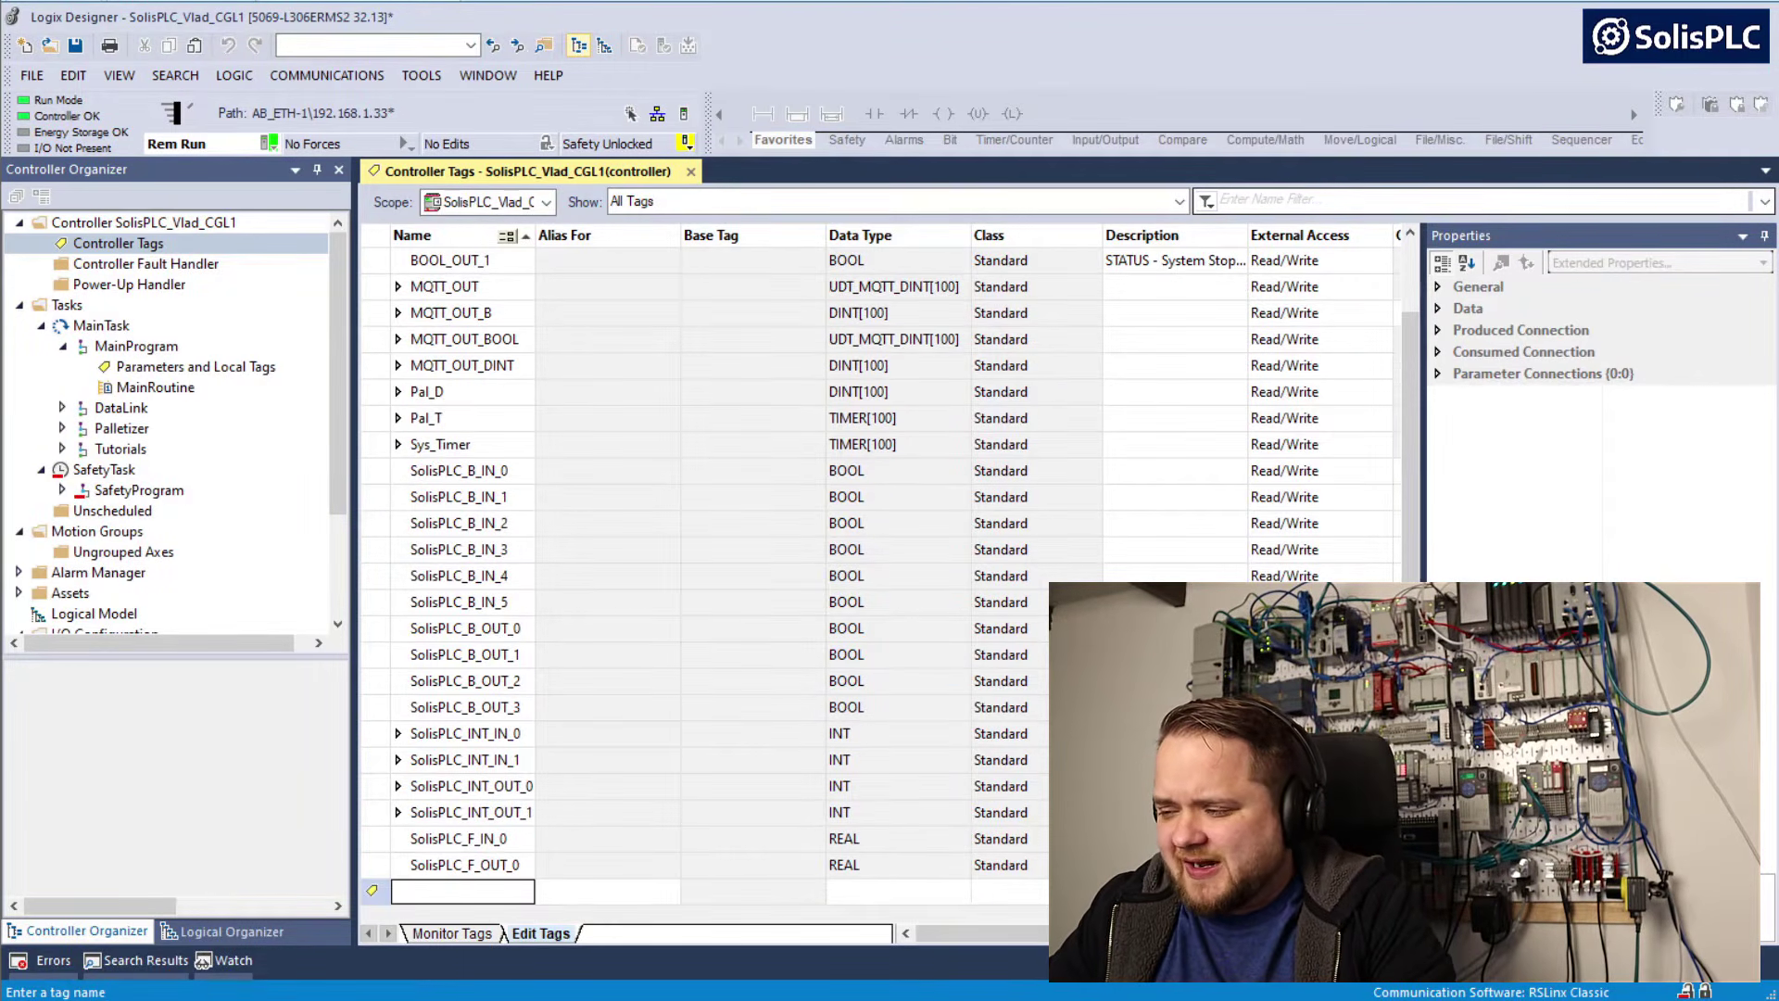
Switch to Factory IO, connect the Allen-Bradley Logix5000 driver to the PLC, and return to the 3D scene
key("alt+Tab")
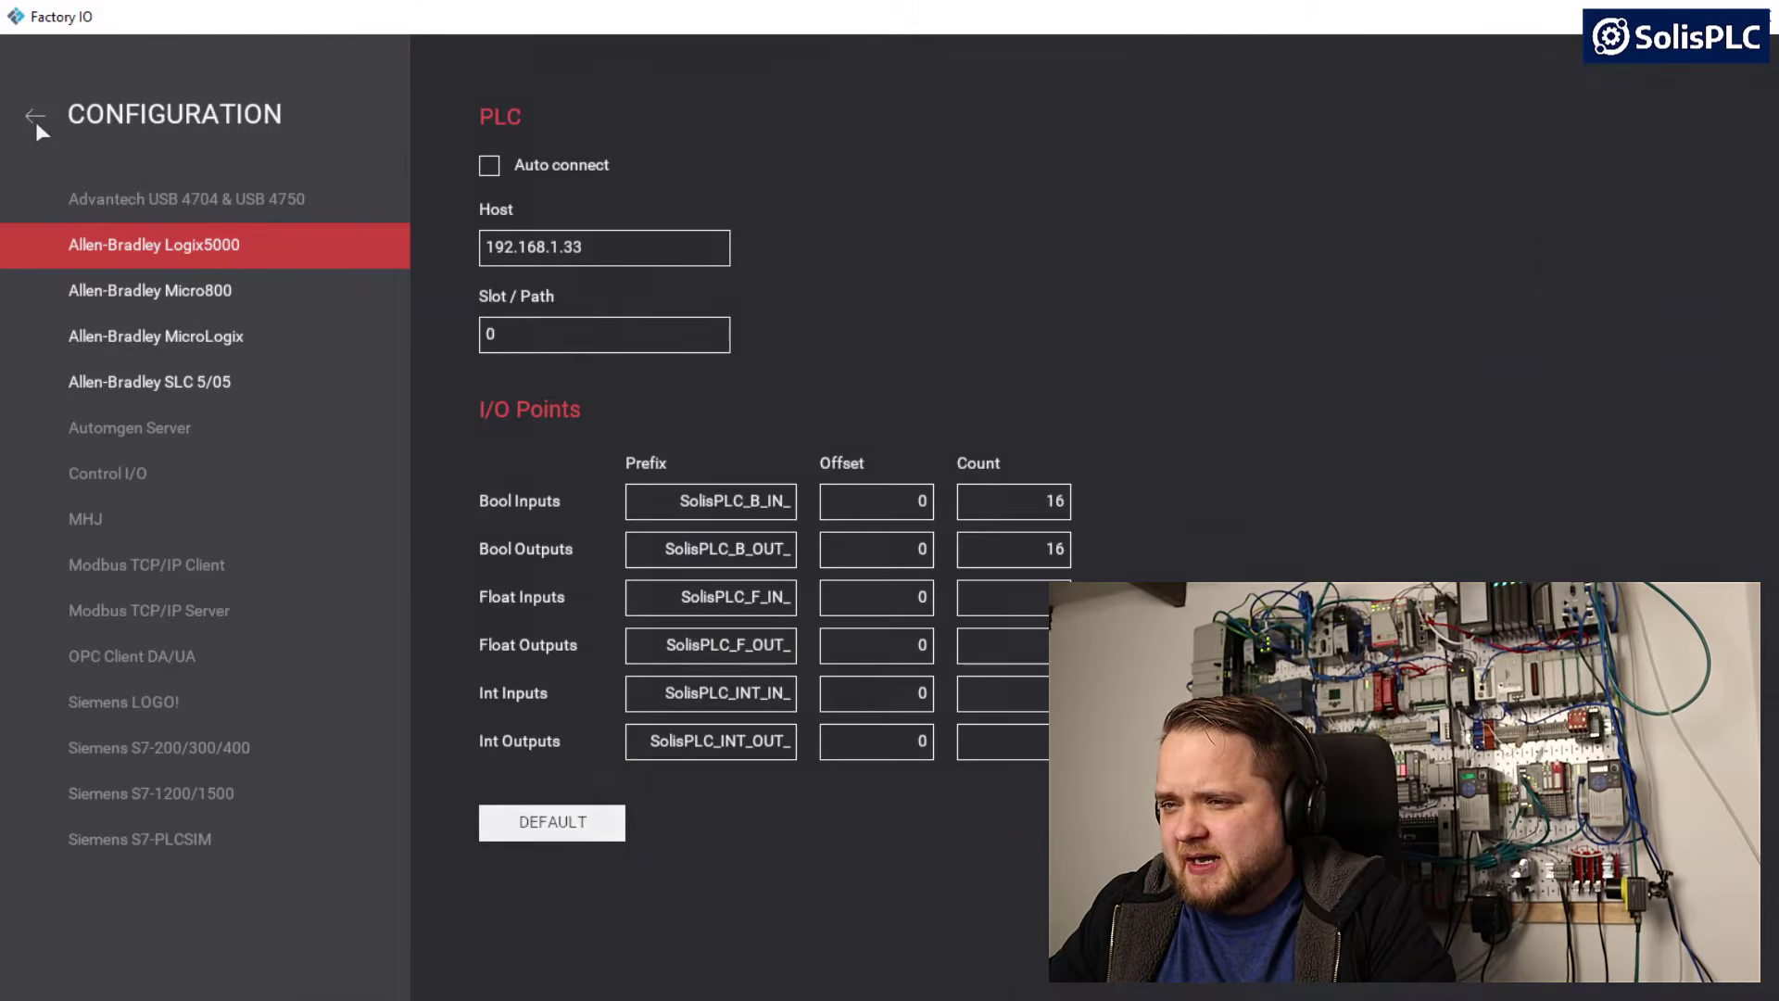
left_click(35, 117)
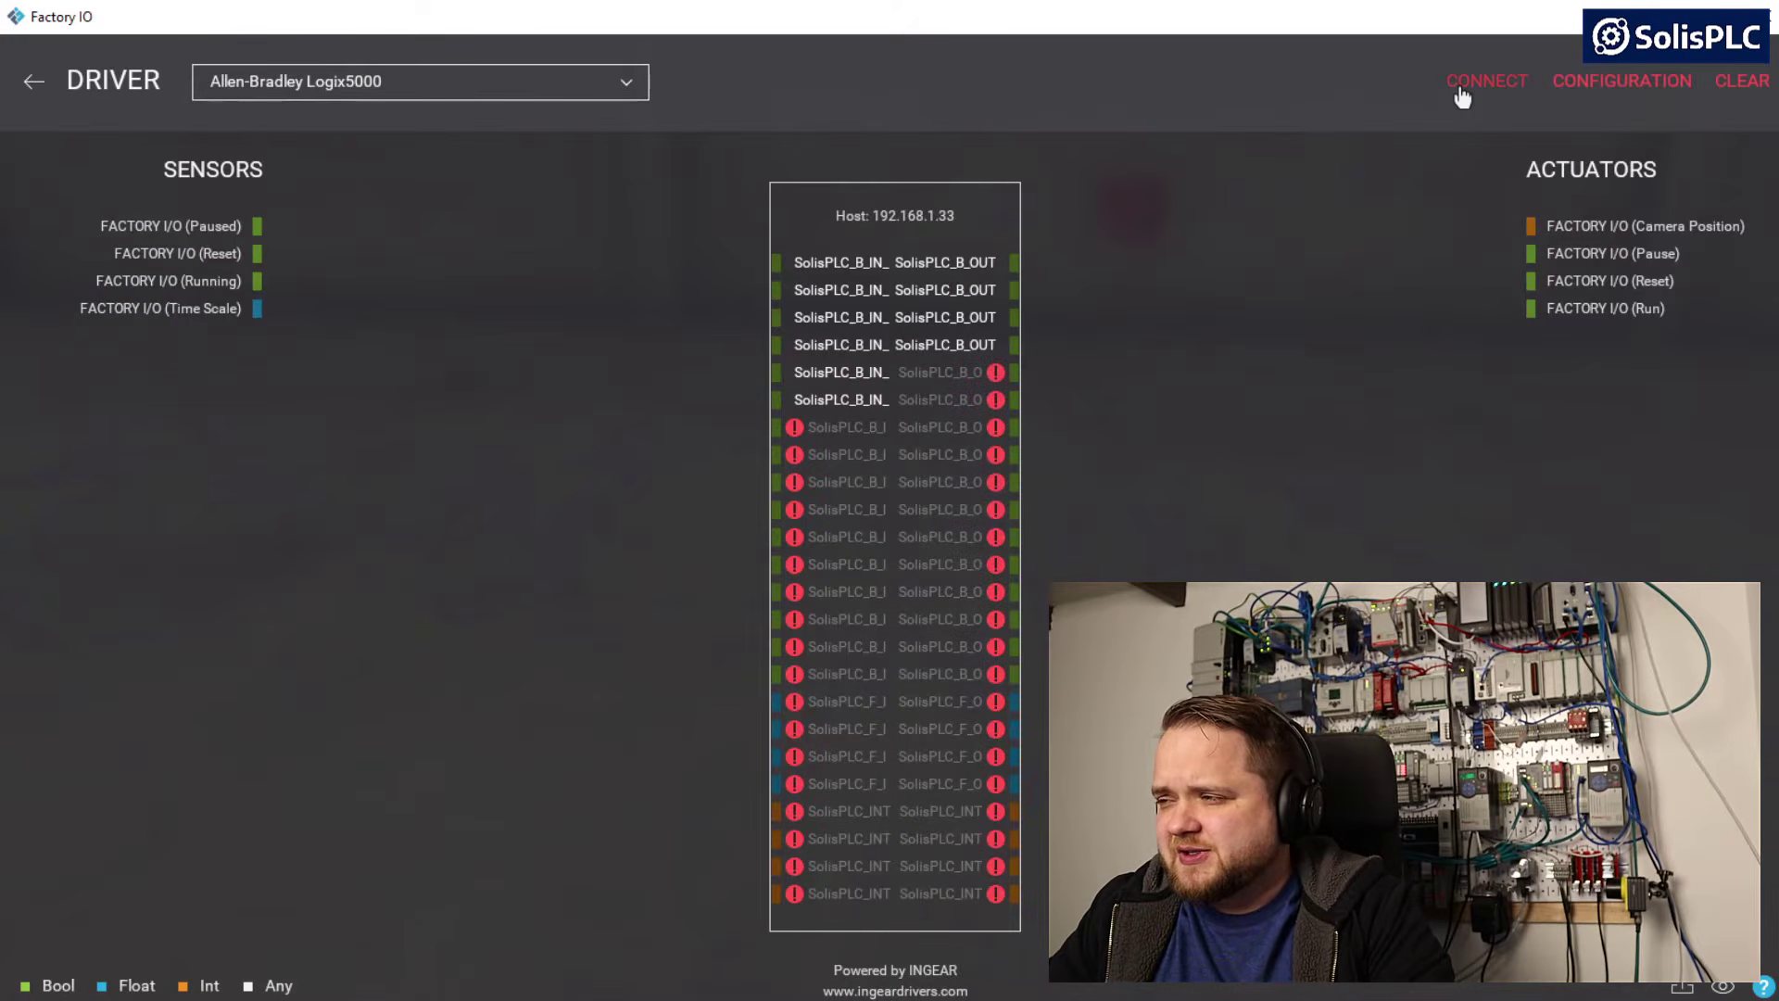
left_click(1494, 97)
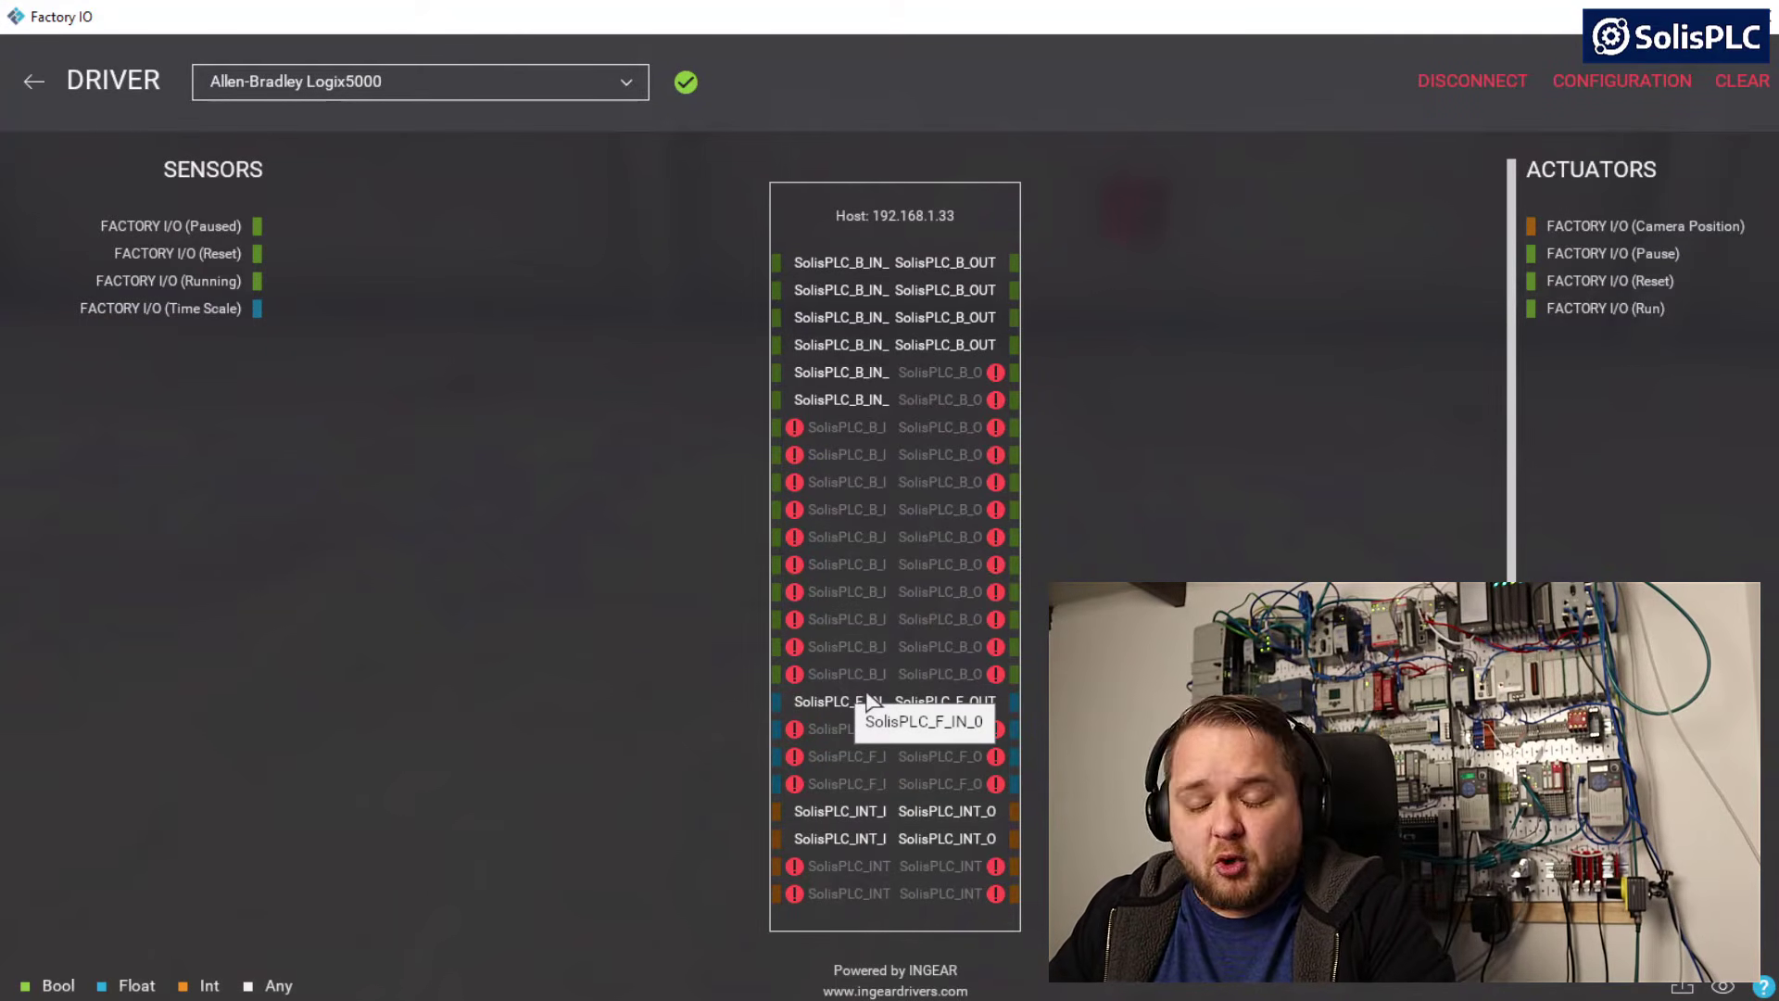
left_click_drag(868, 702, 482, 482)
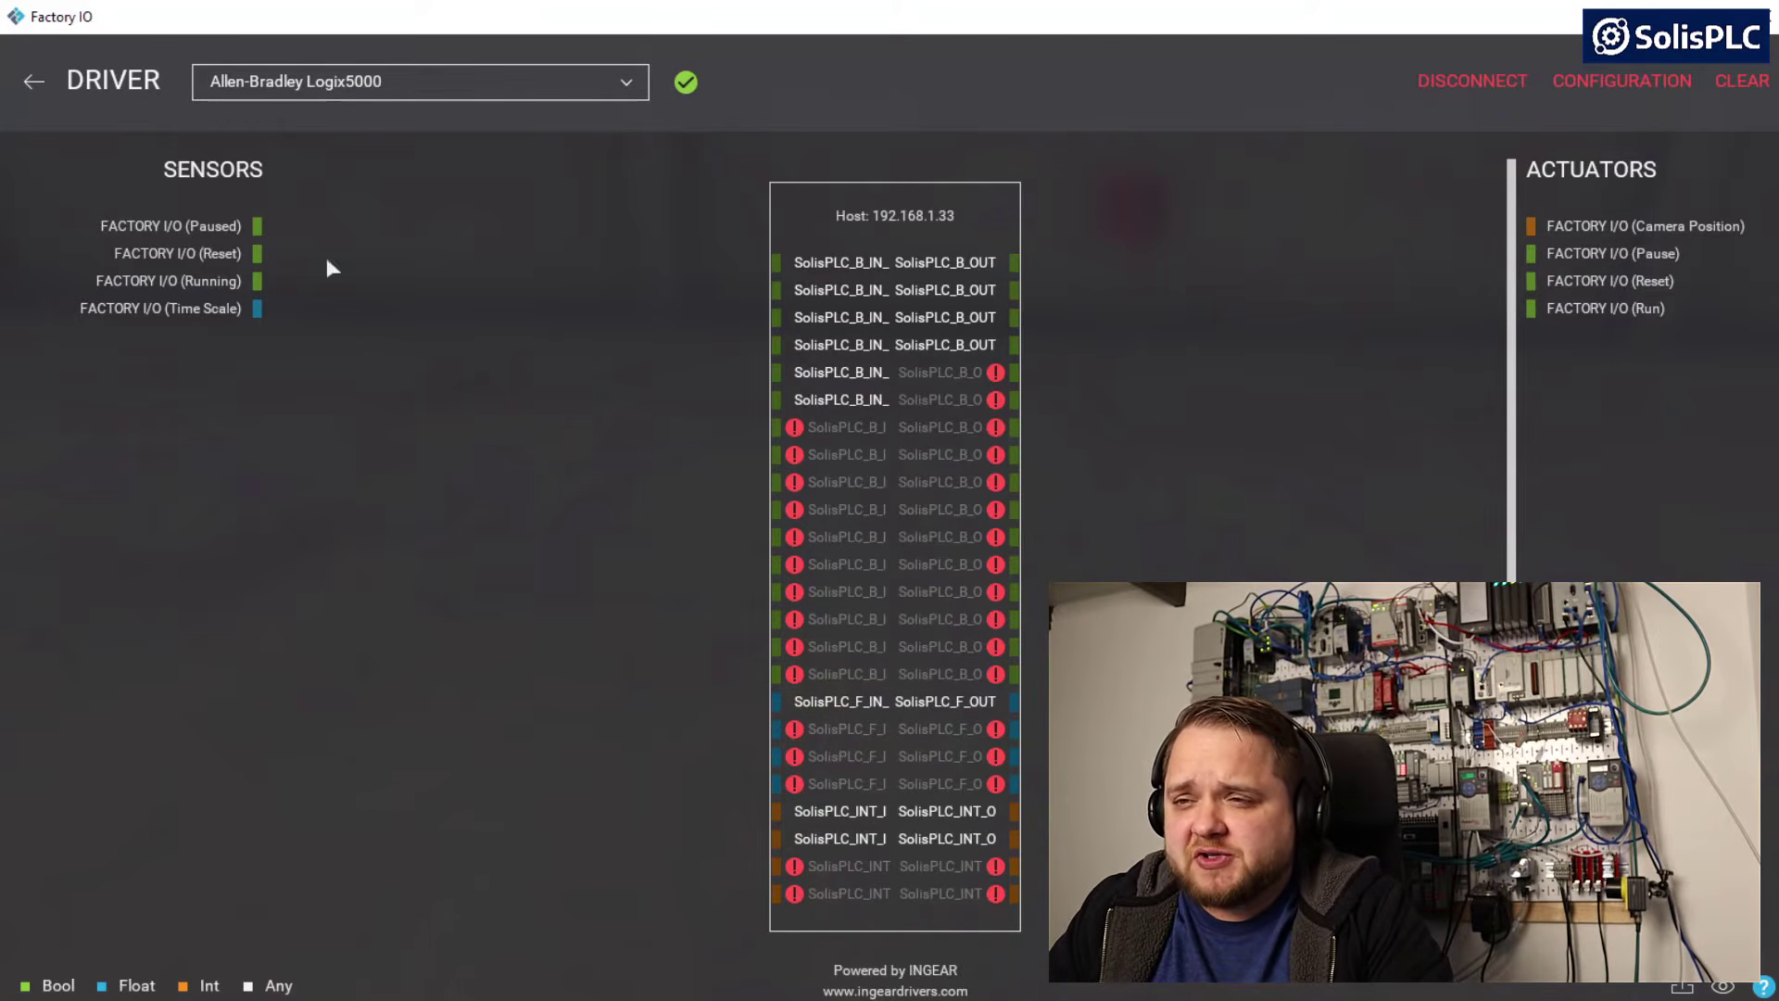
left_click(27, 83)
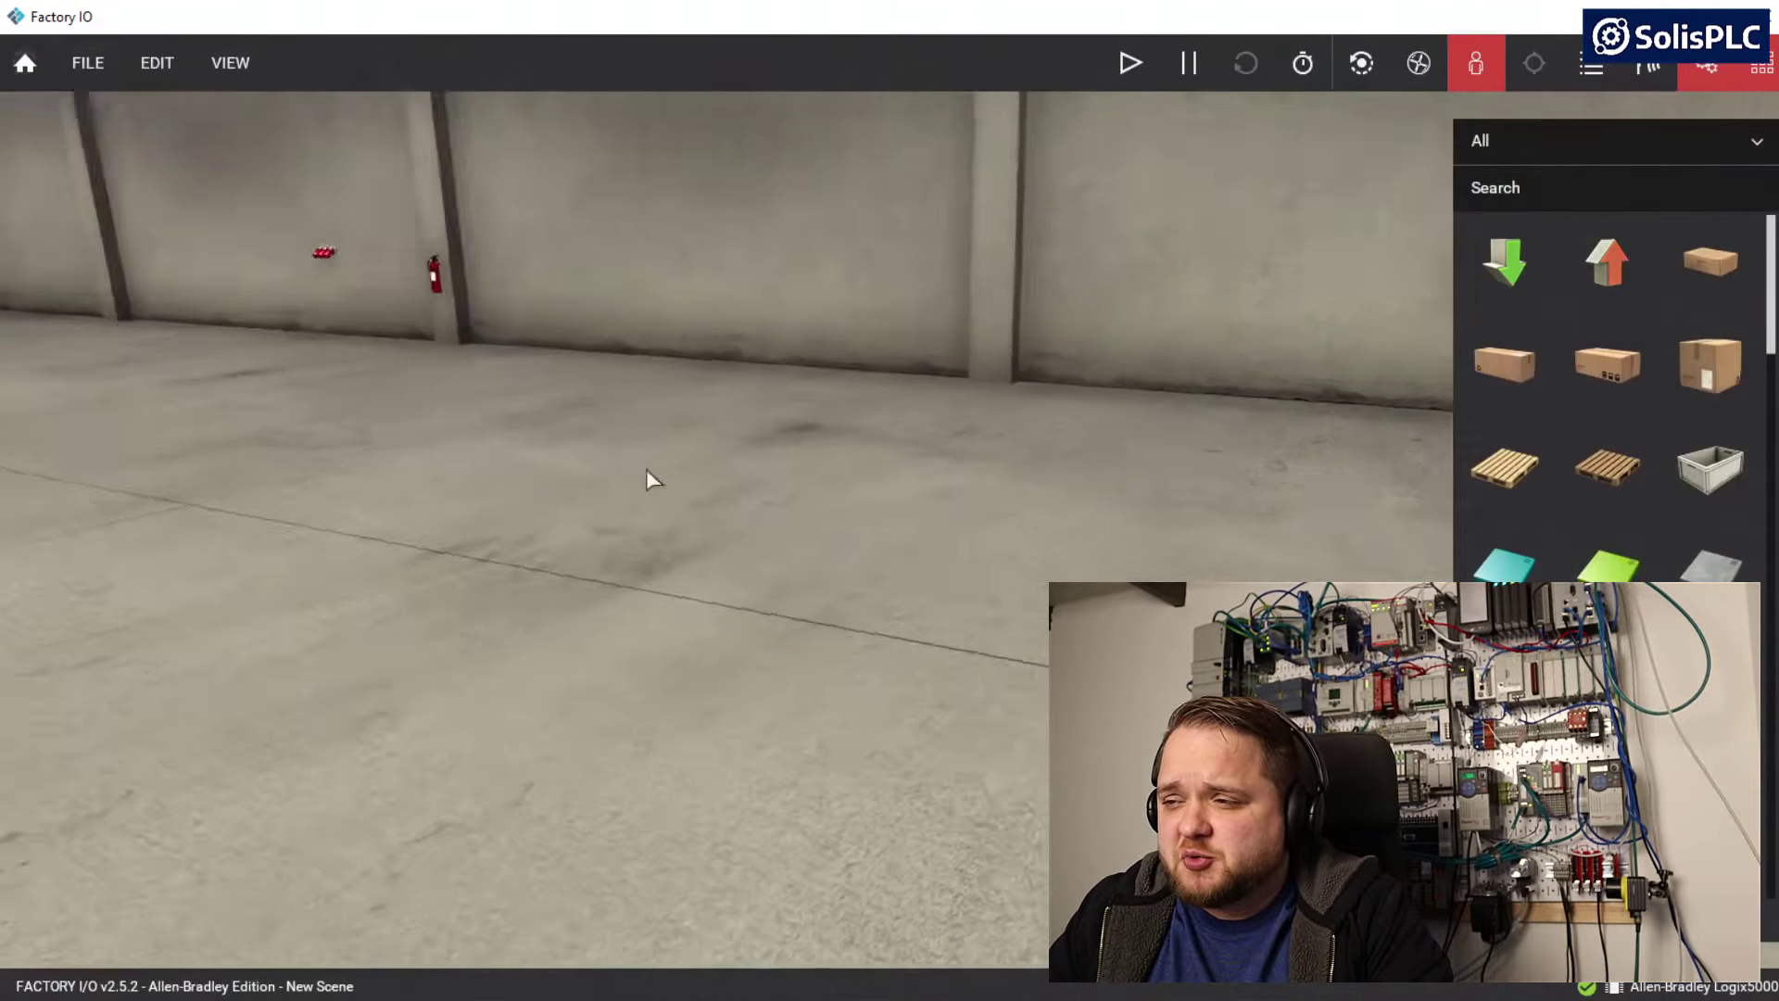
Move the camera through the empty factory scene up to the concrete wall
right_click_drag(647, 469, 893, 519)
key("w")
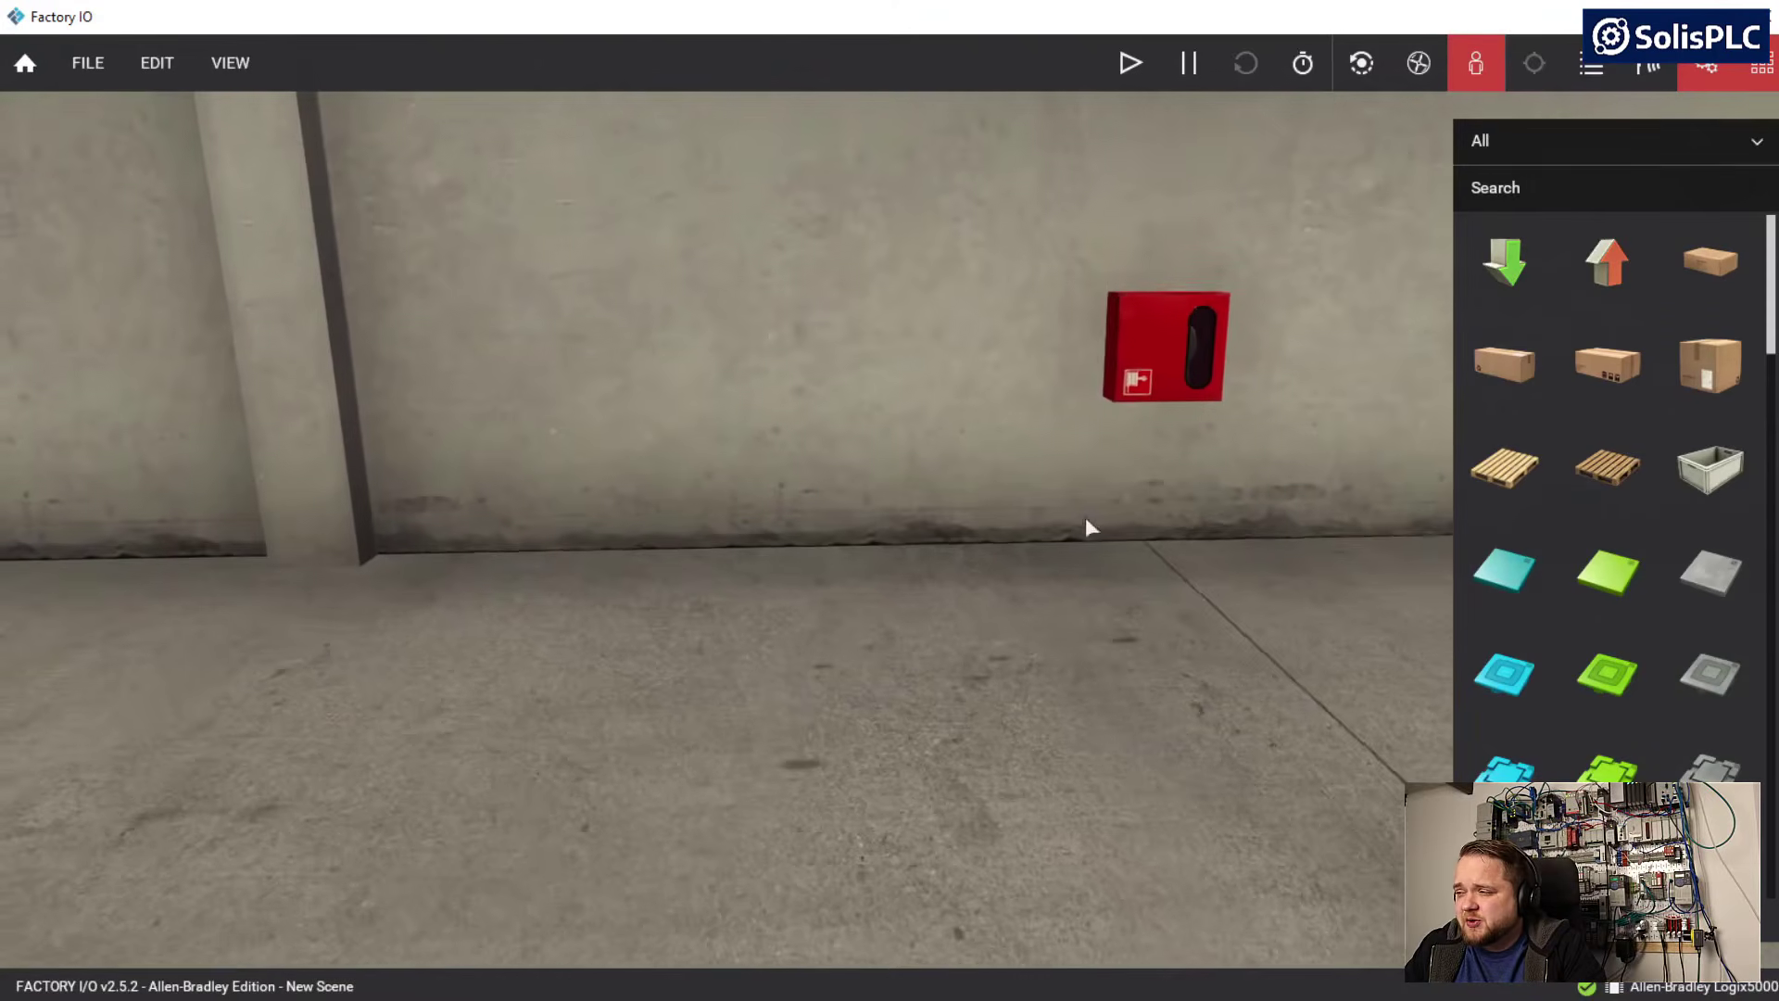
key("w")
key("a")
key("s")
key("d")
key("w")
key("a")
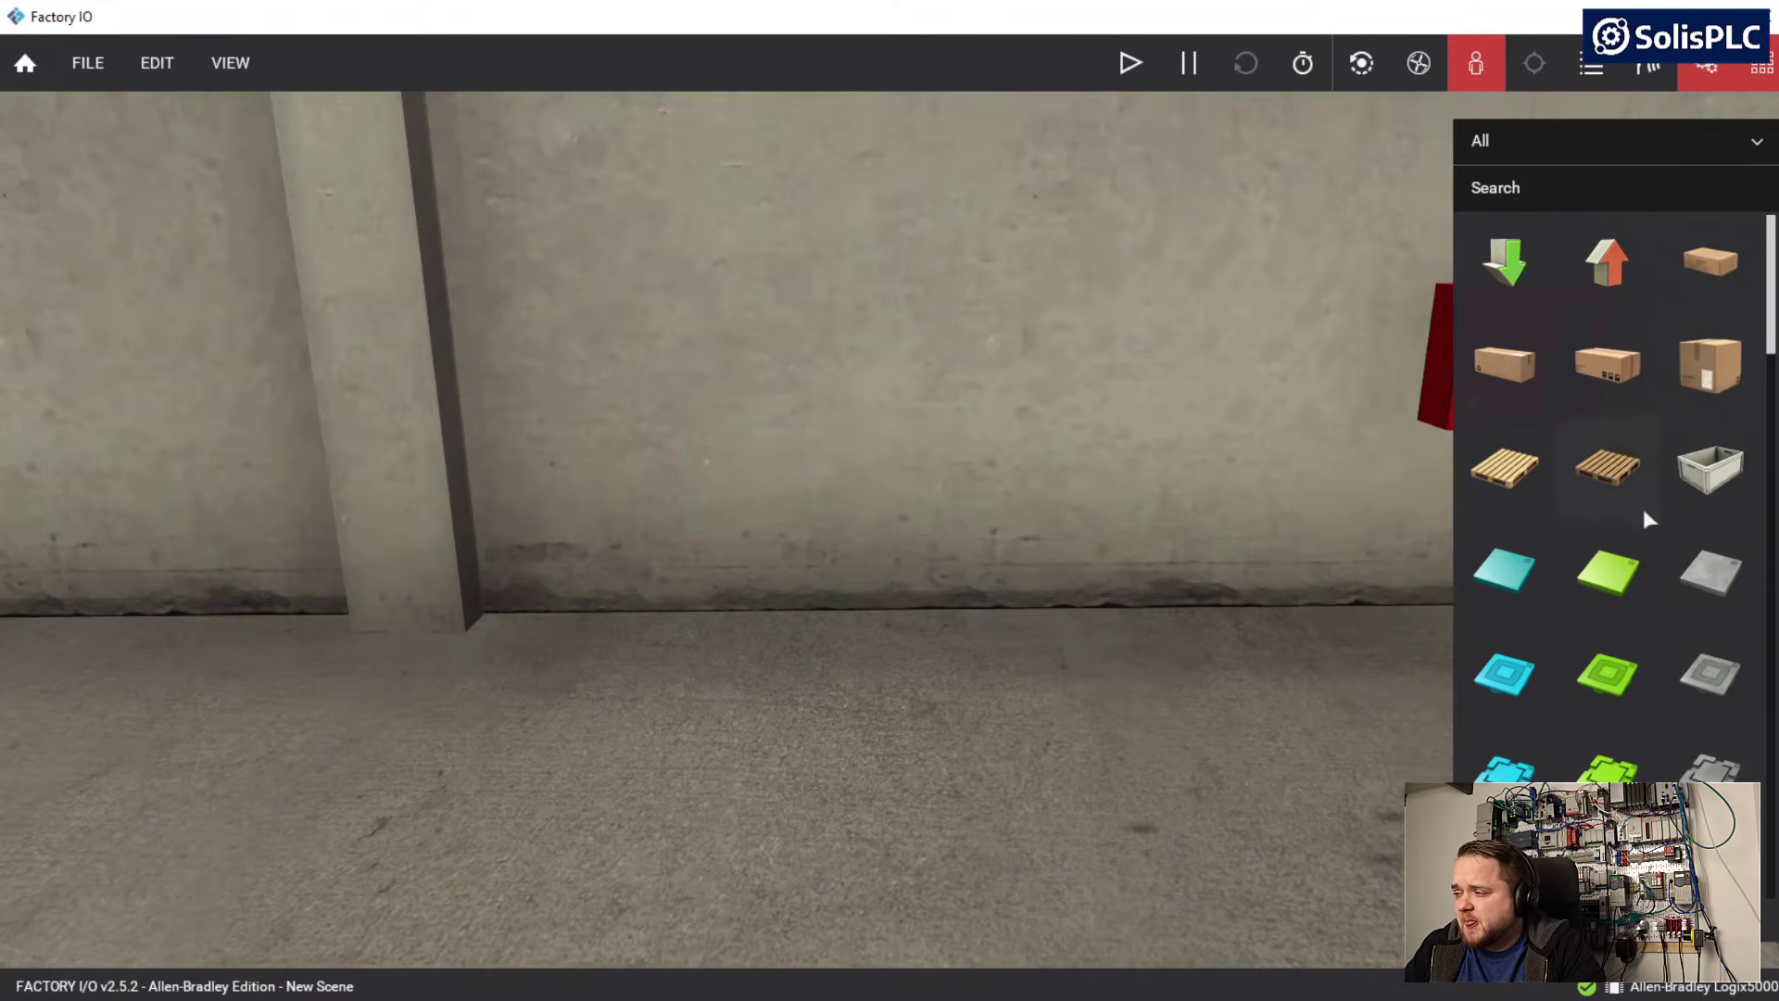
Look through the parts palette, covering conveyors, operator buttons and indicators, stations, warning devices and walkway parts
scroll(1660, 387, "down", 10)
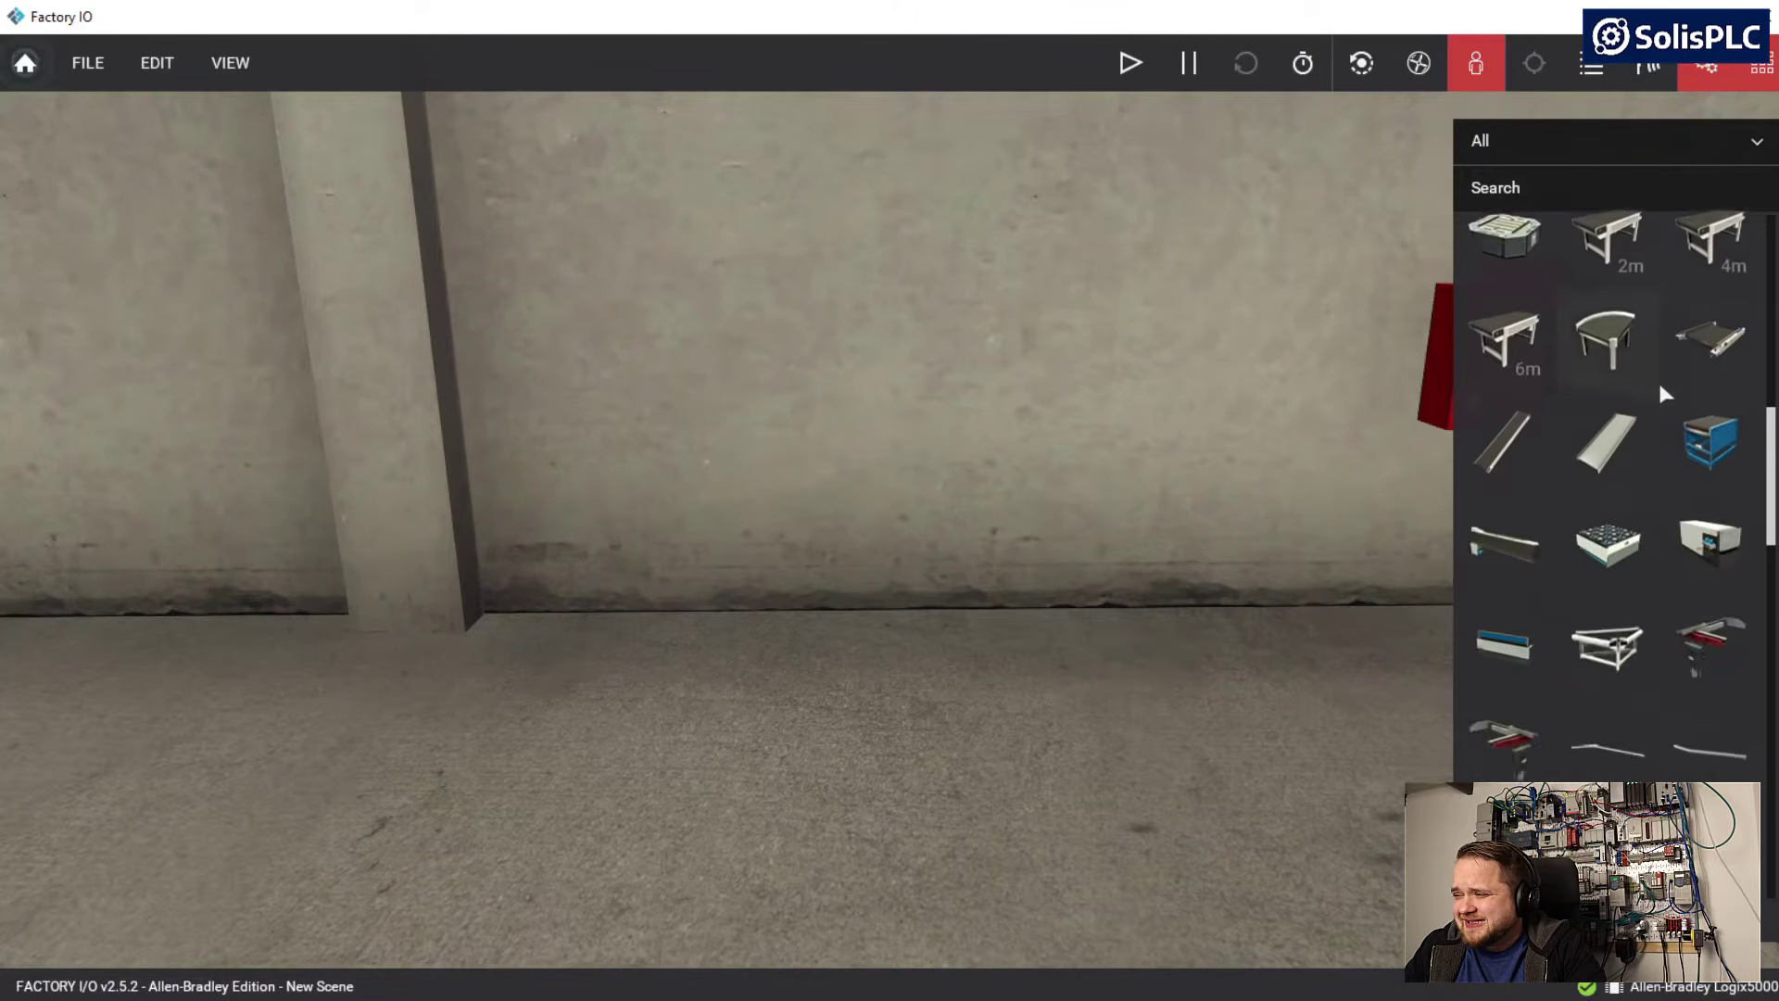
scroll(1663, 393, "down", 10)
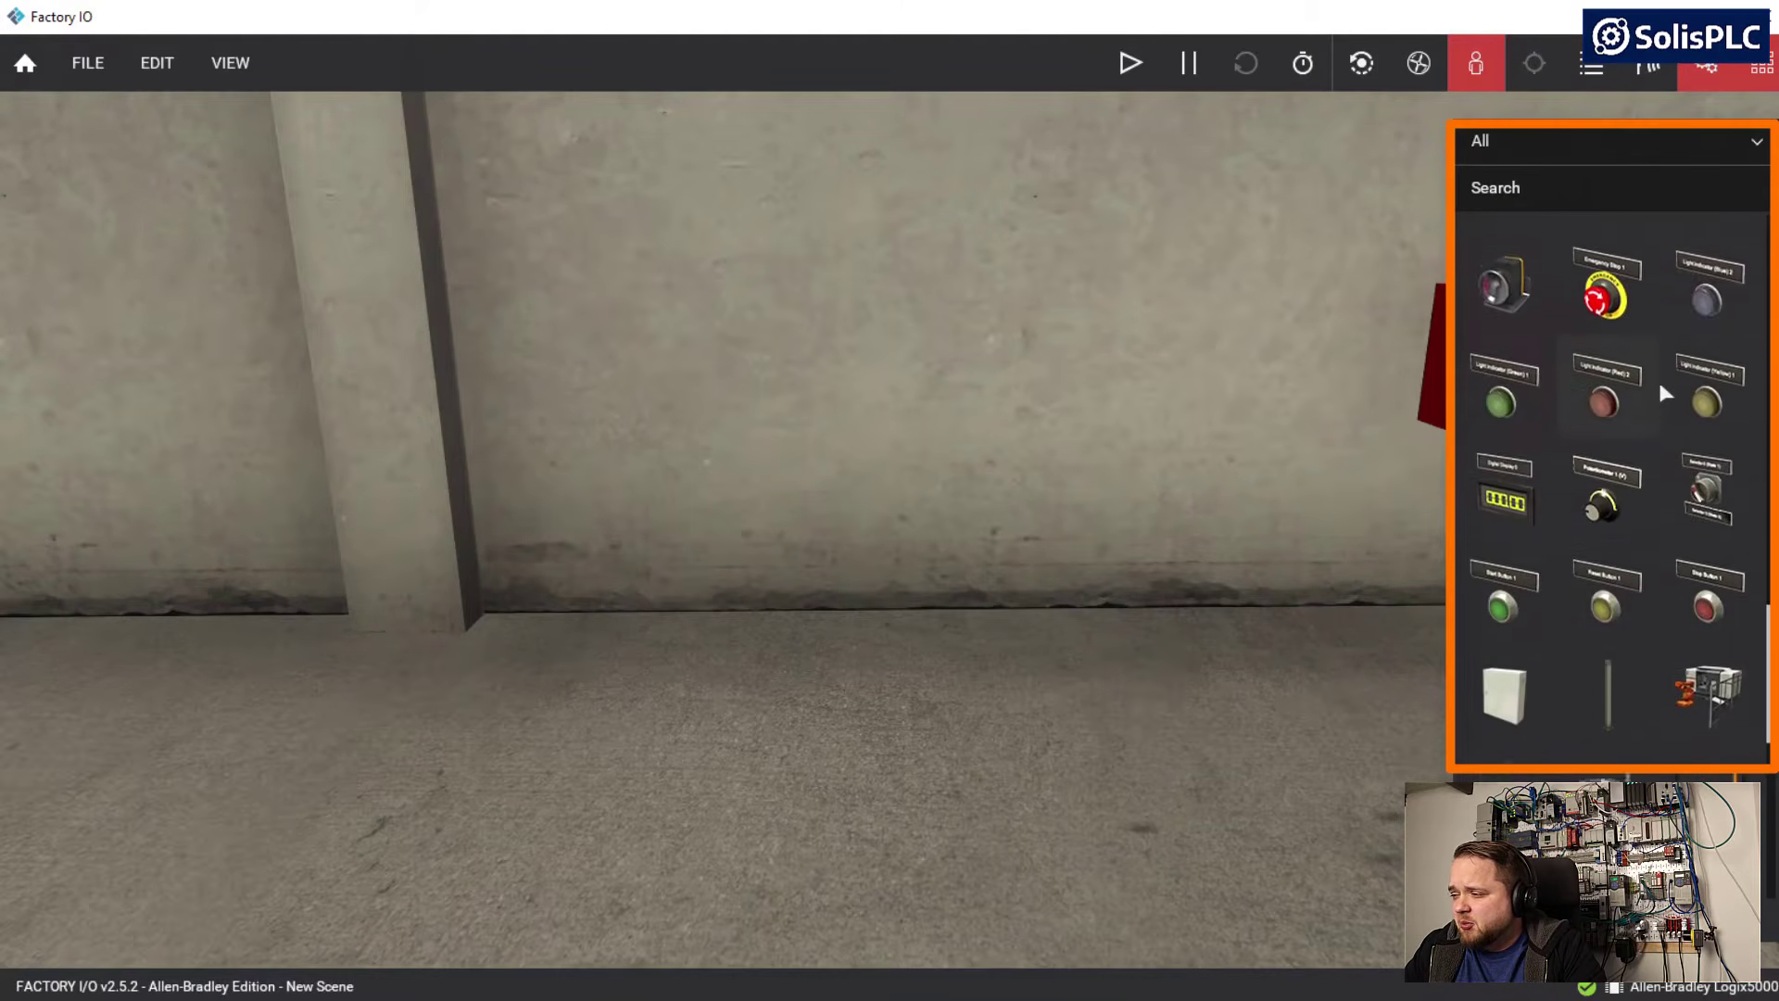
scroll(1659, 378, "down", 4)
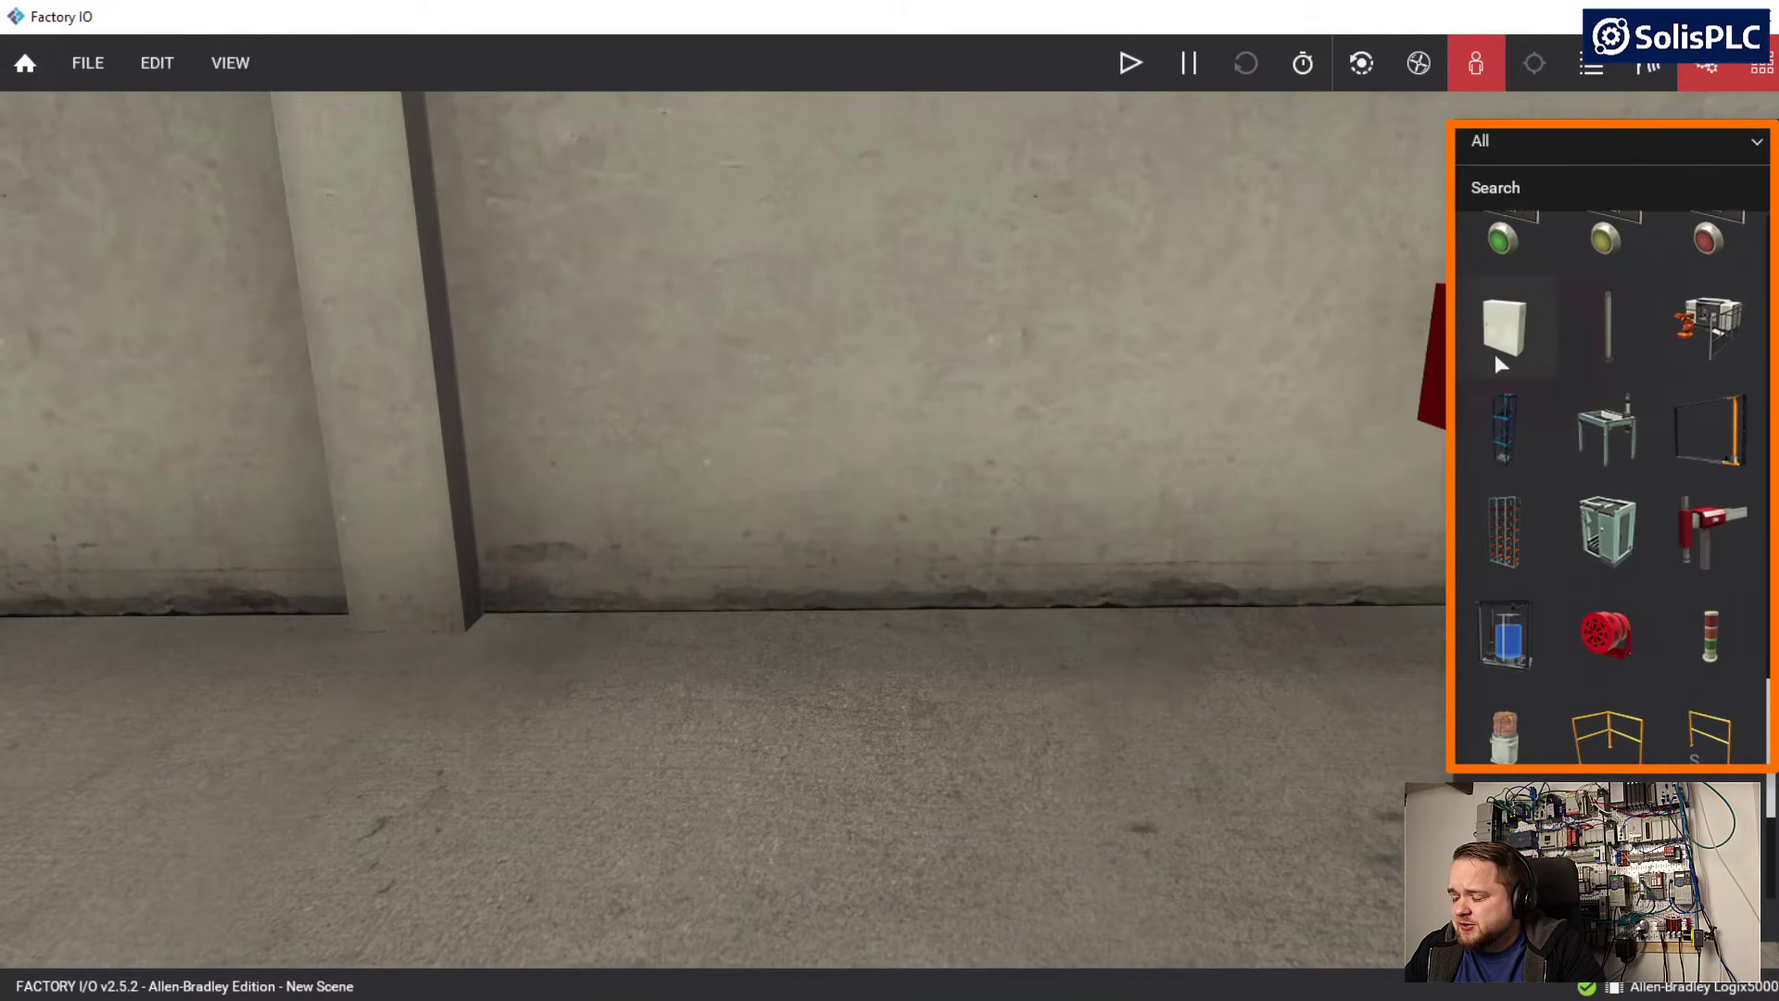
scroll(1557, 476, "down", 4)
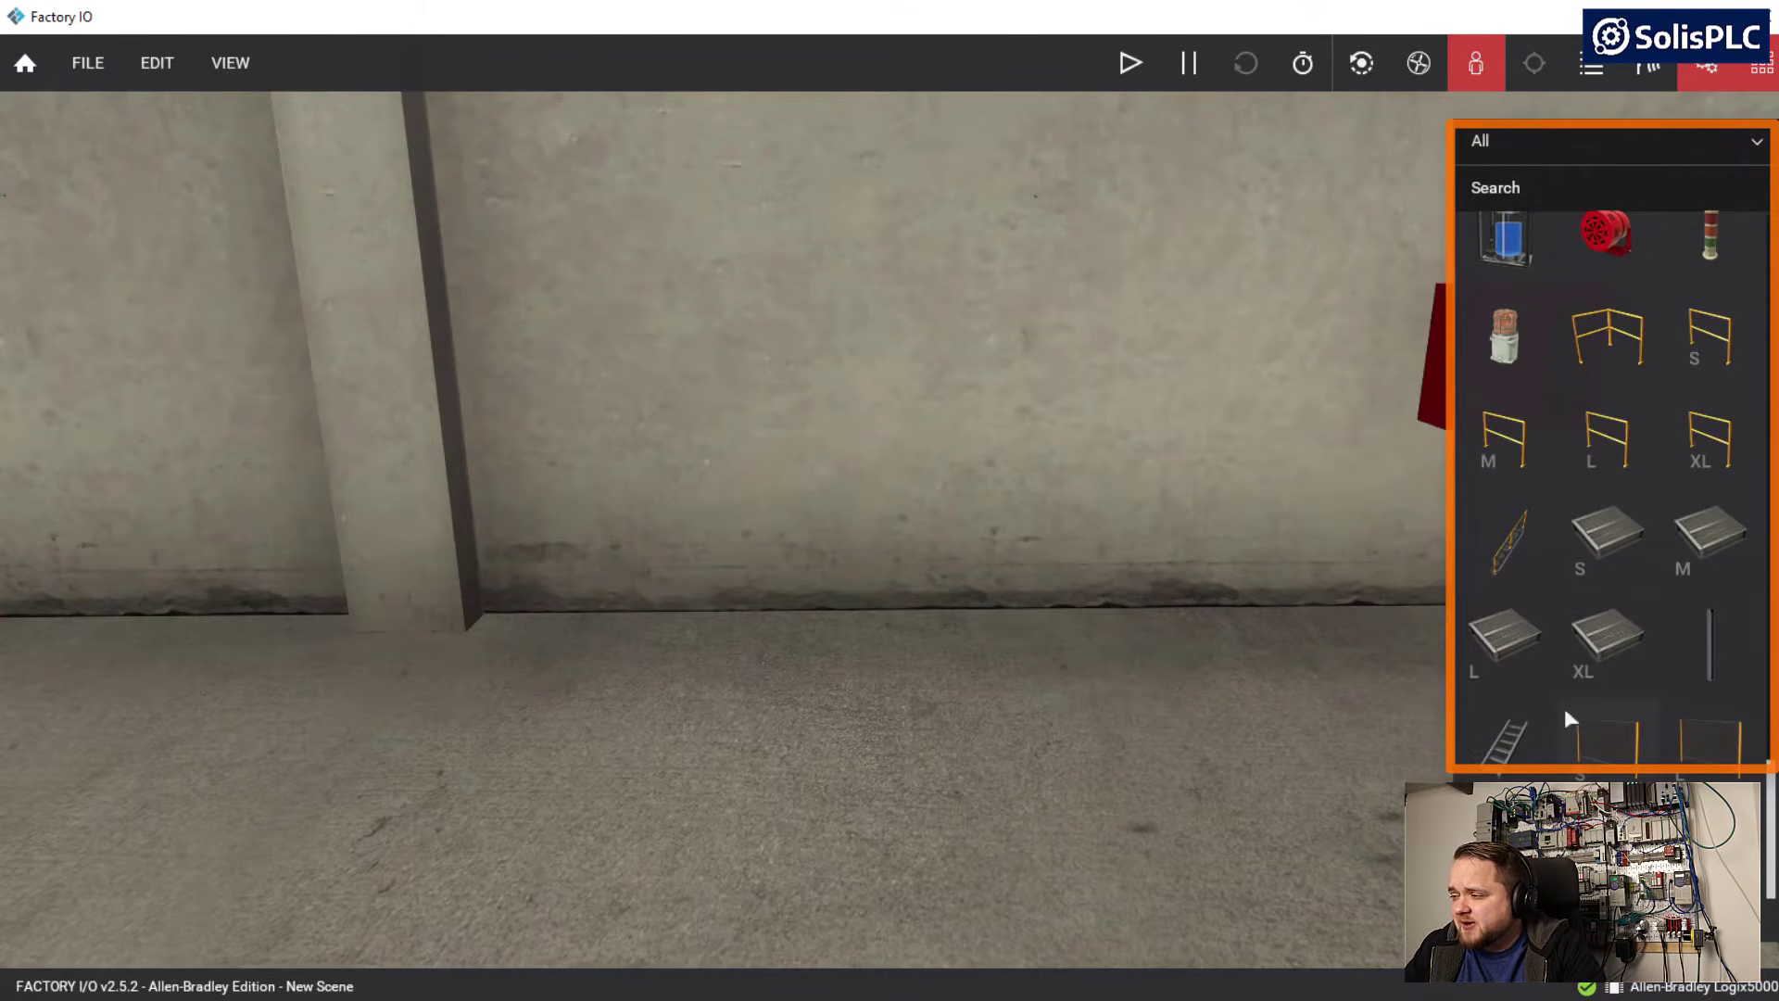
scroll(1566, 721, "up", 3)
scroll(1568, 720, "down", 3)
scroll(1612, 649, "up", 2)
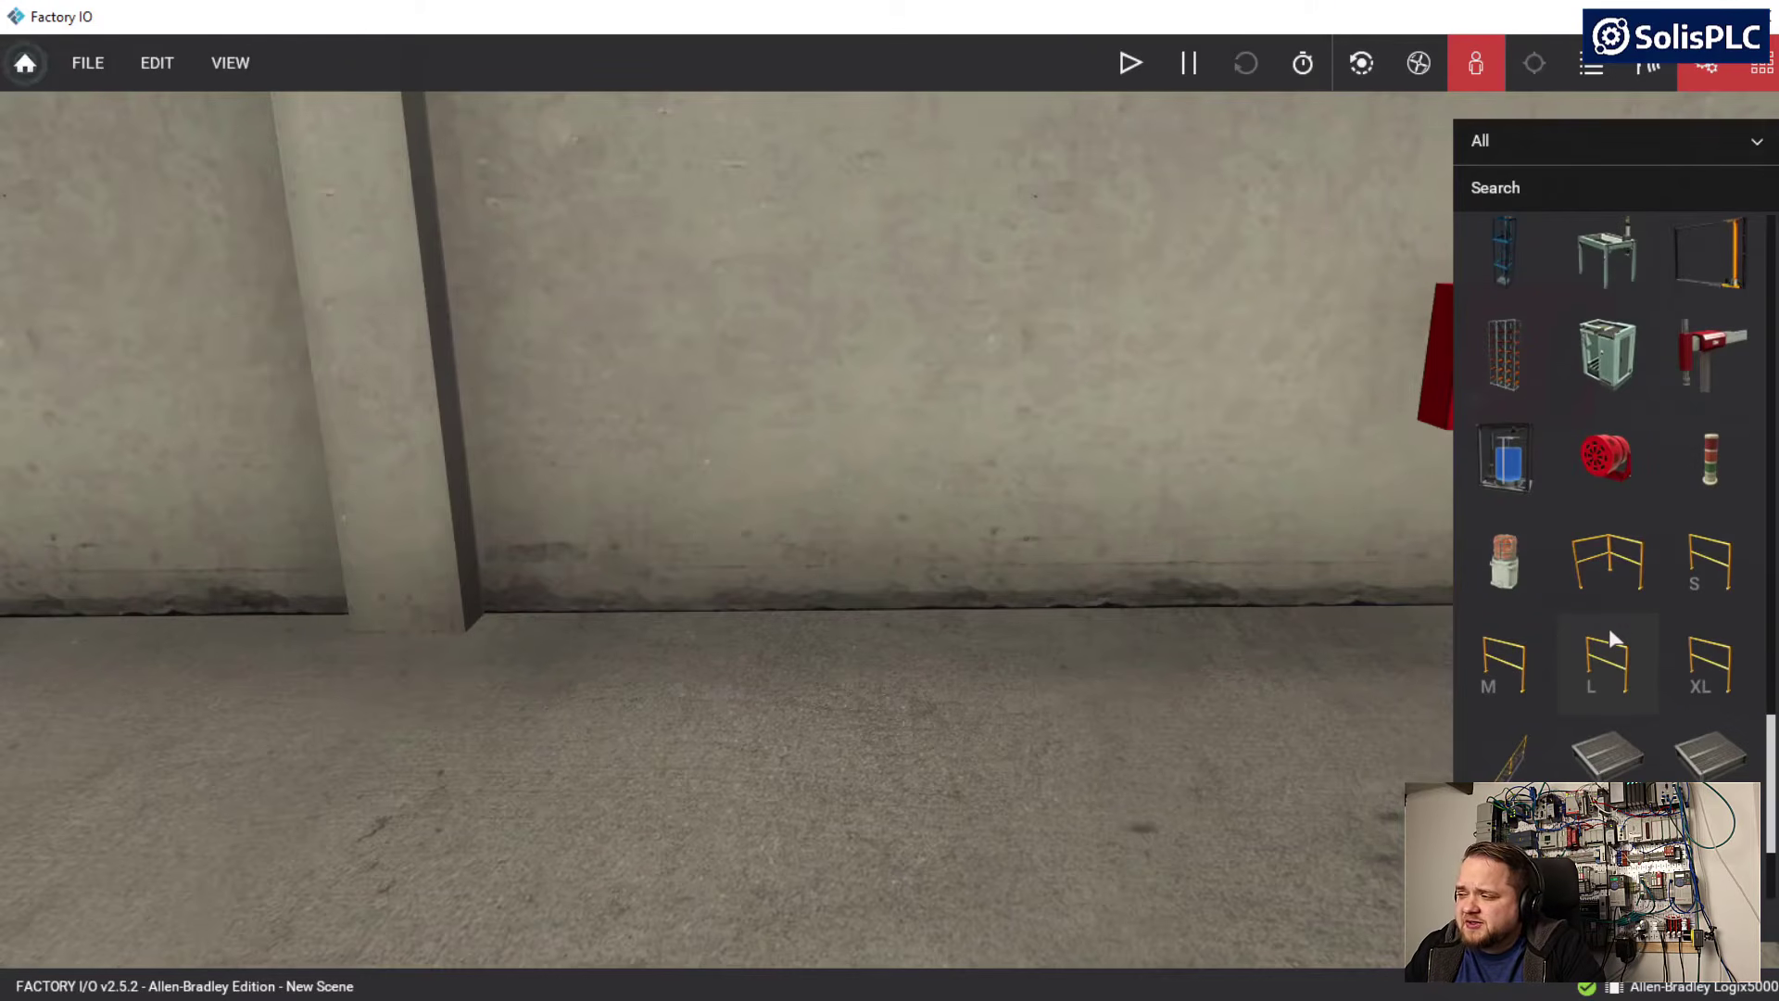
scroll(1610, 633, "up", 1)
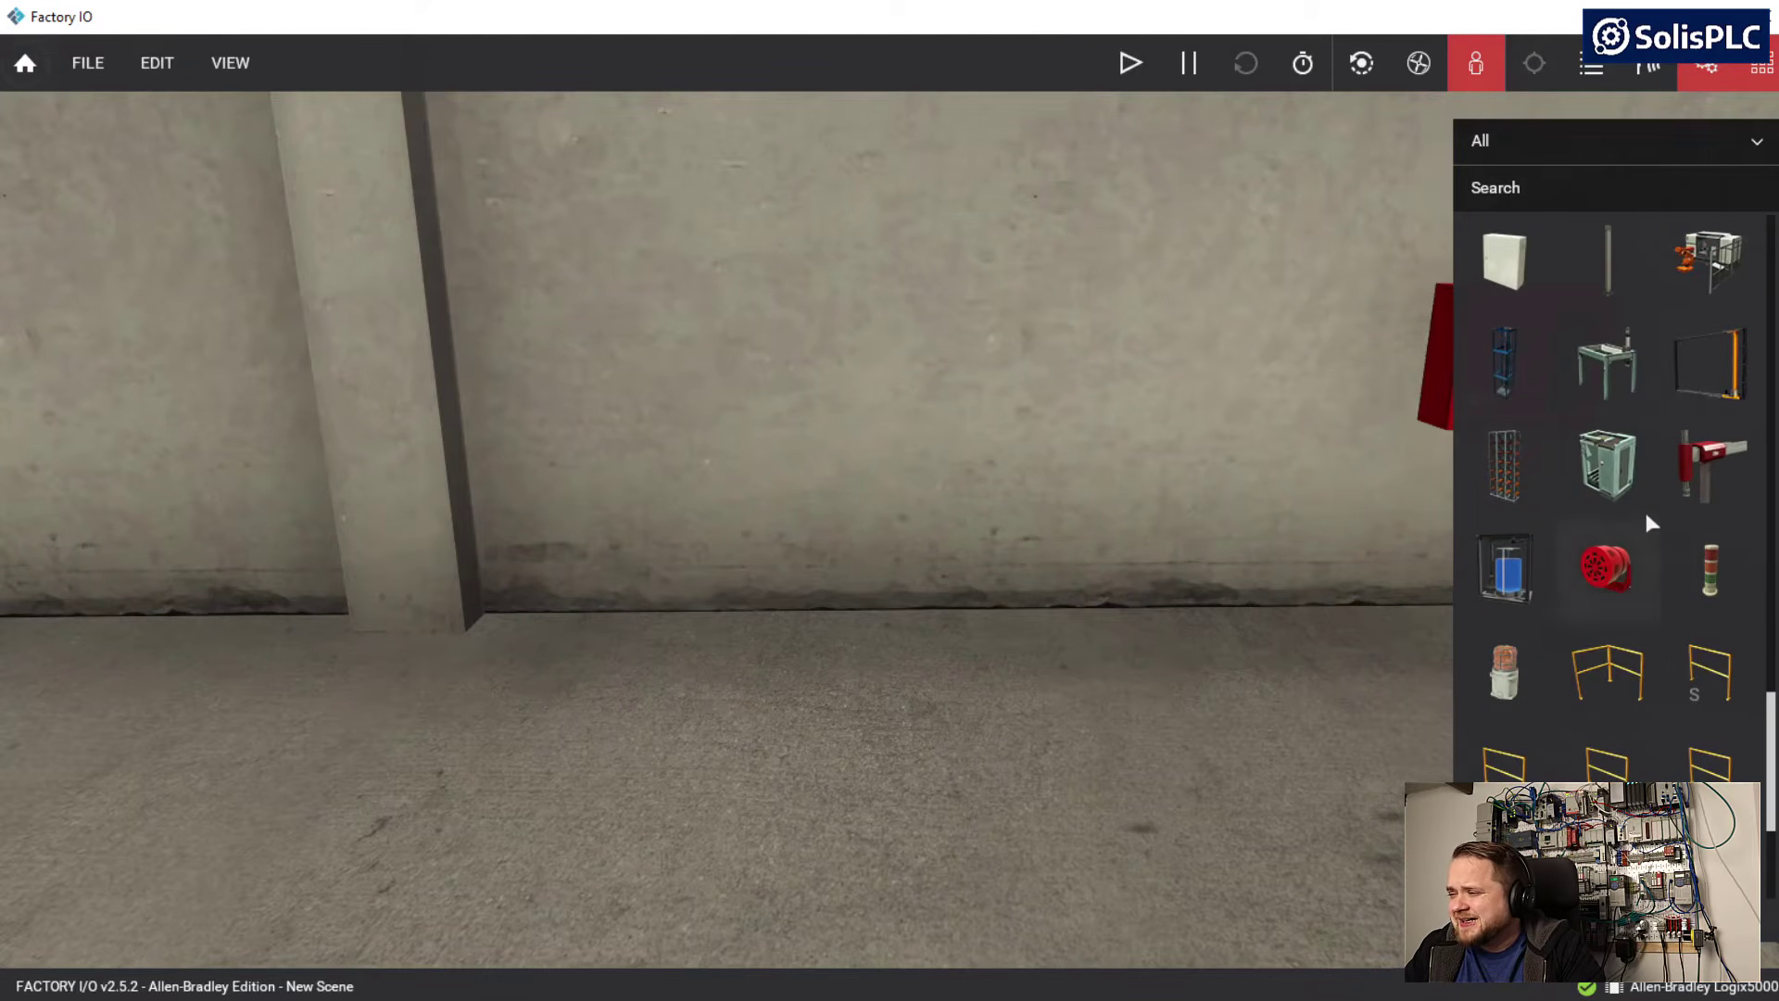
Place an electrical cabinet from the parts palette on the floor near the wall, beside the pillar
right_click_drag(1193, 560, 1245, 326)
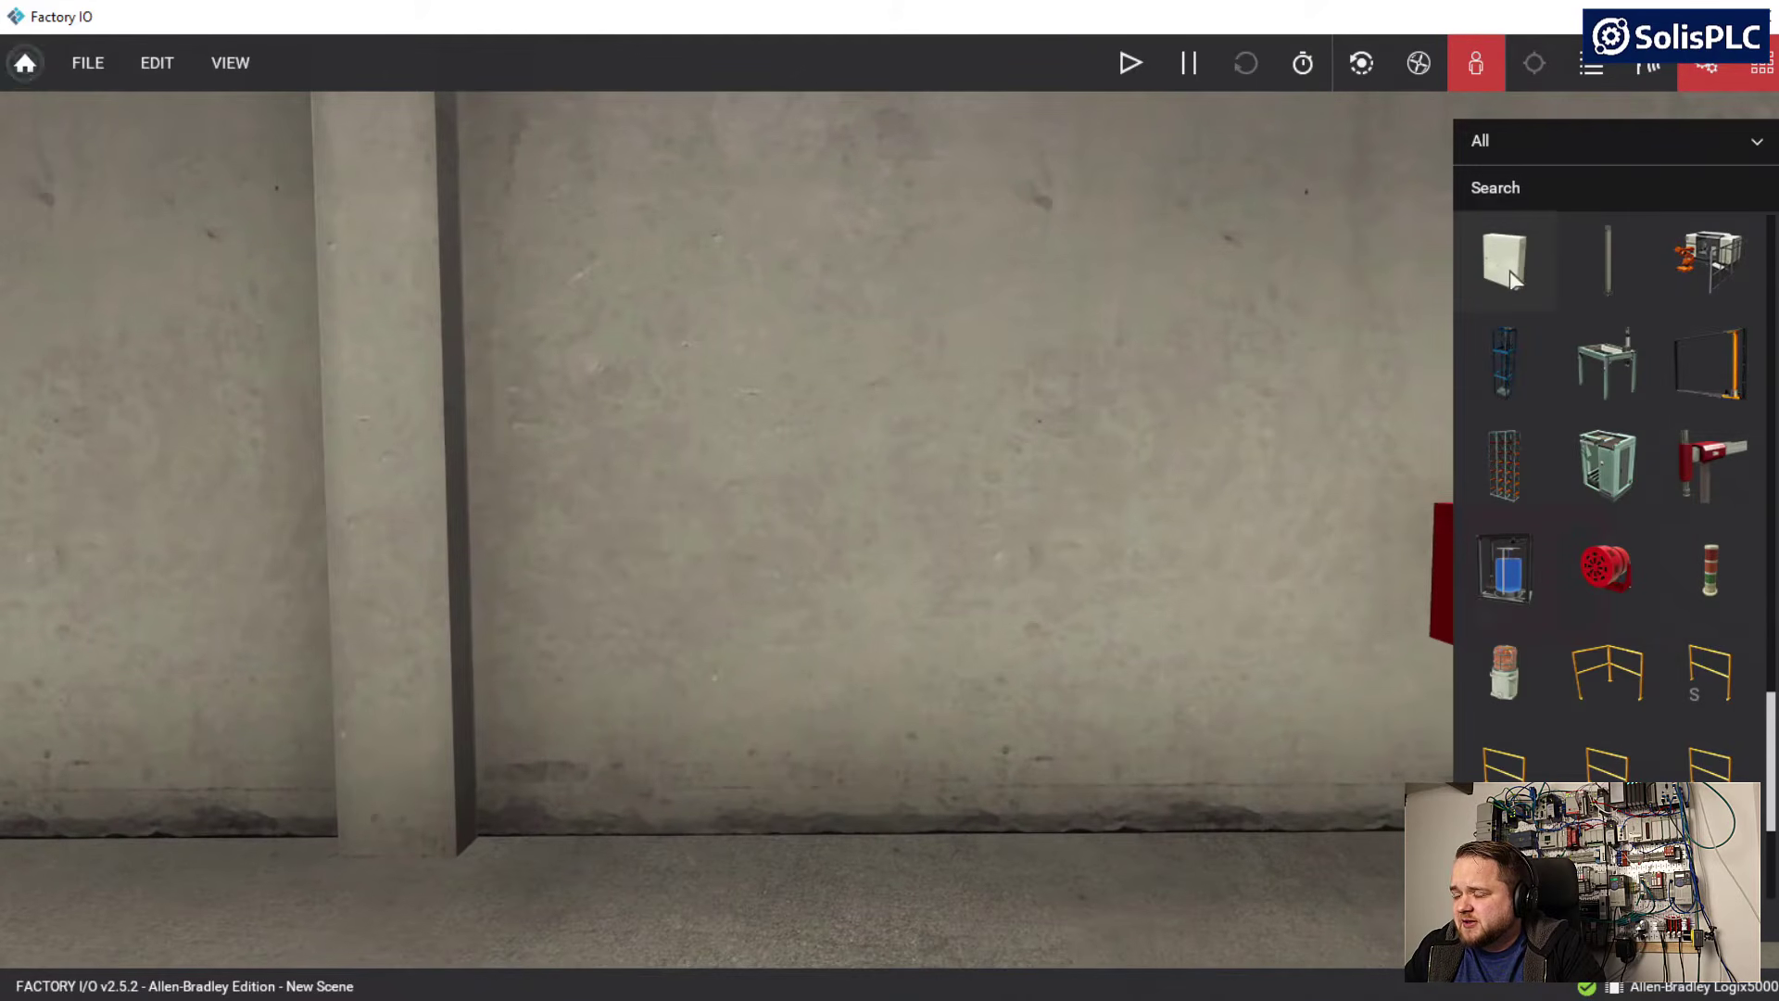
left_click_drag(1493, 261, 872, 706)
key("d")
key("a")
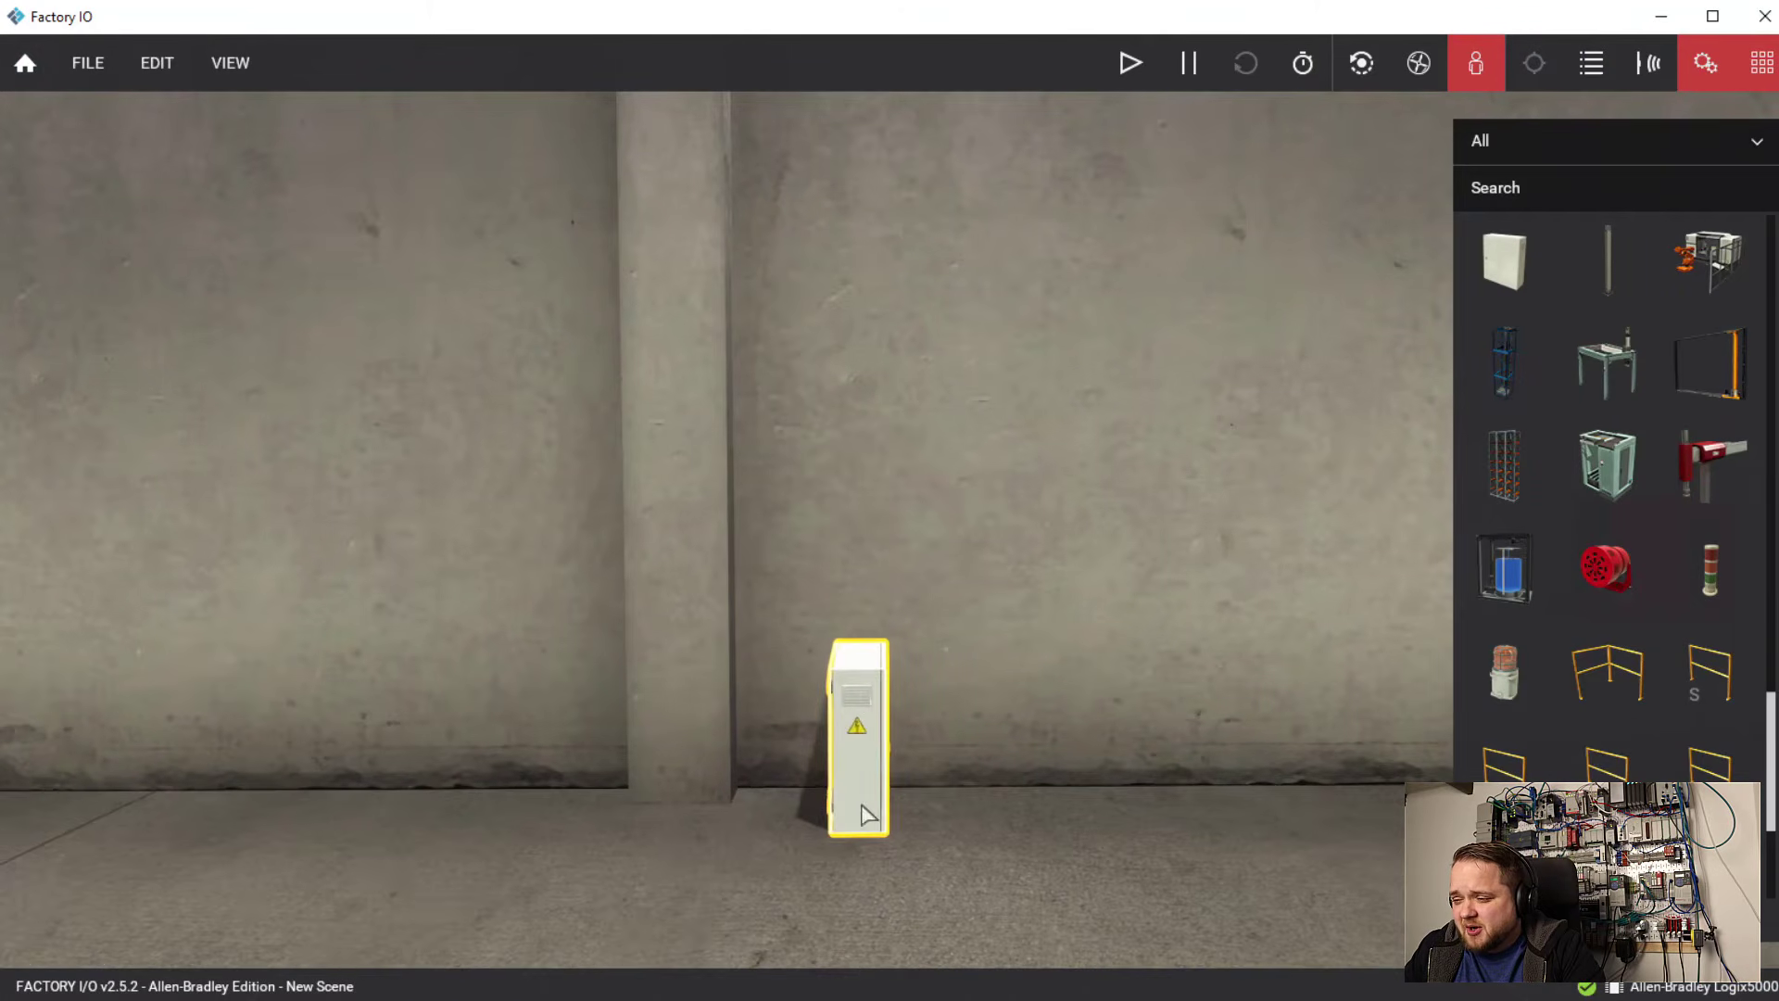
key("d")
Rotate the cabinet two positive yaw increments so its door faces the camera
right_click(832, 712)
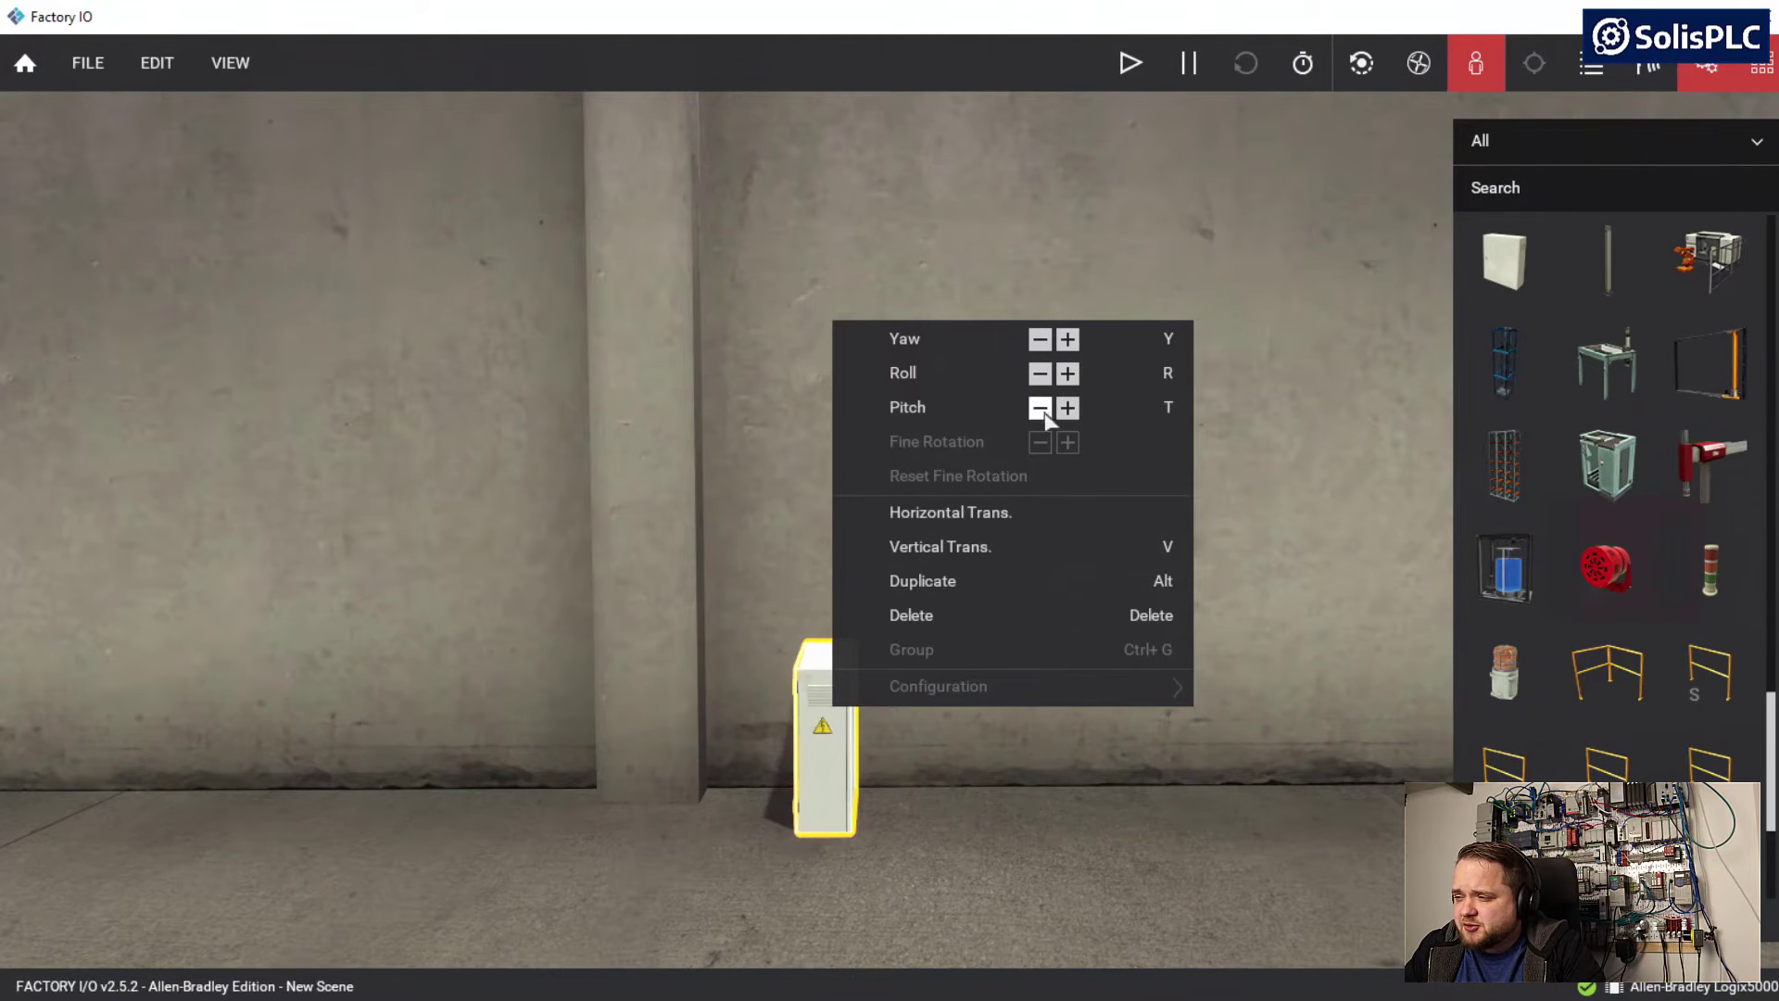
left_click(1068, 339)
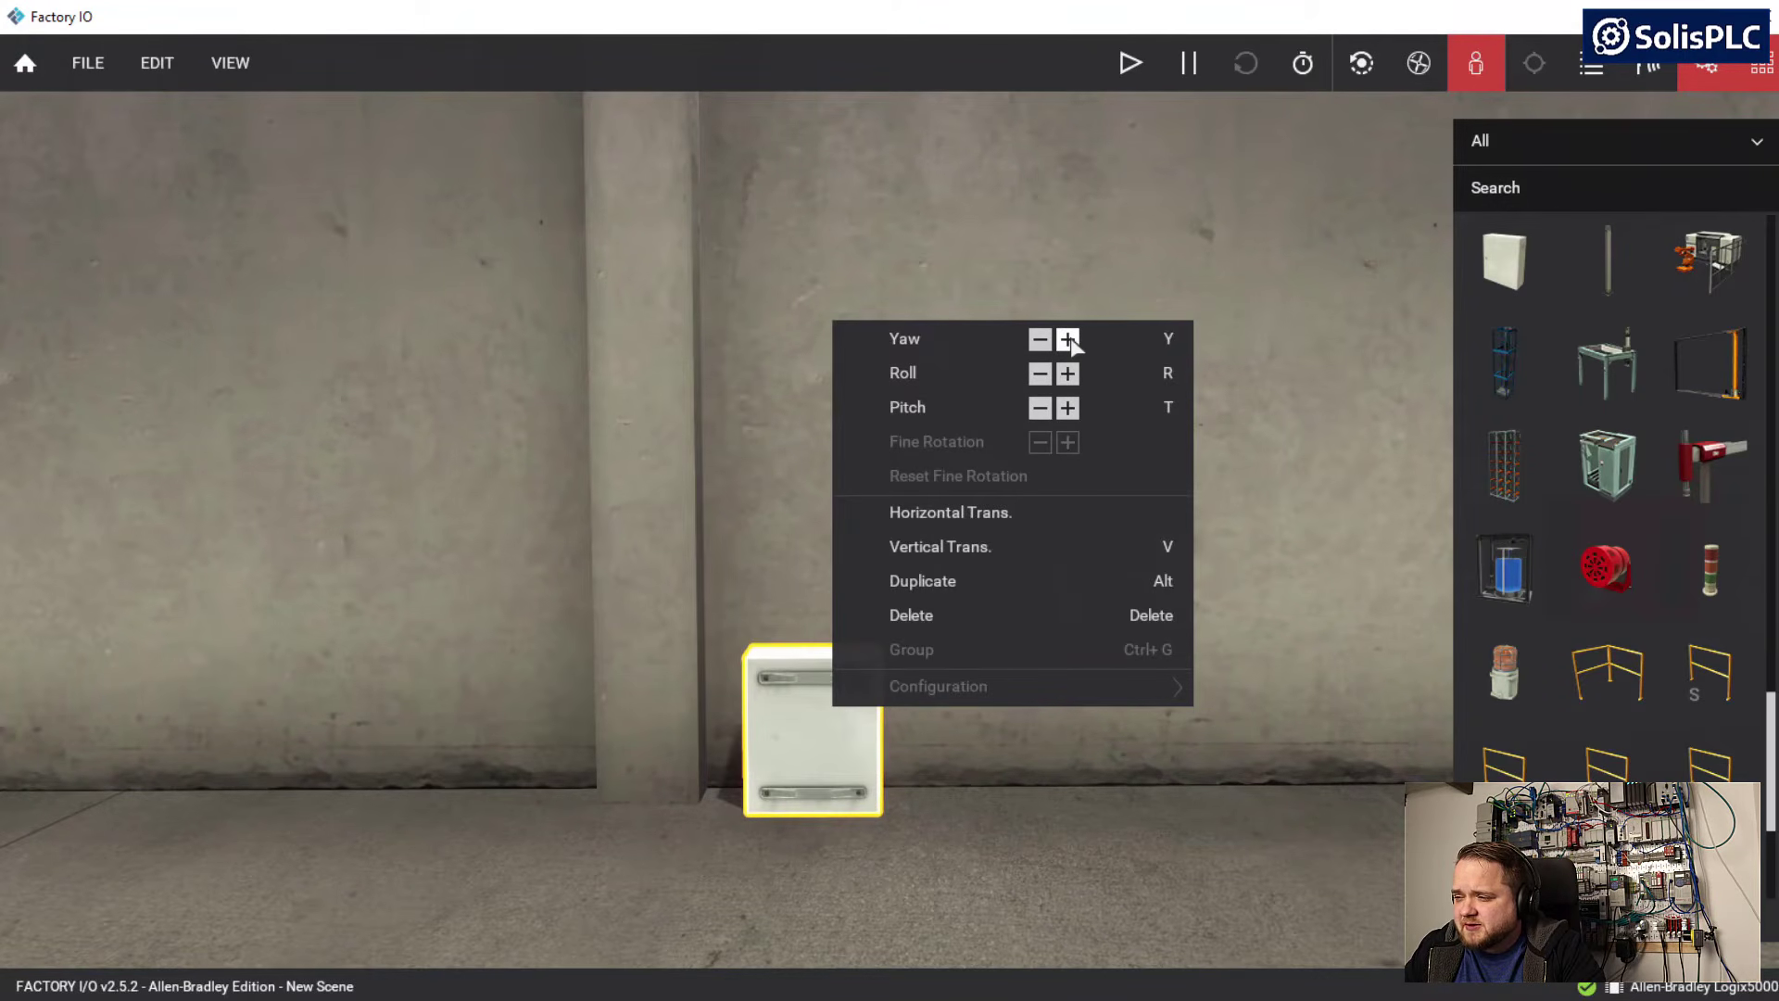
left_click(1068, 340)
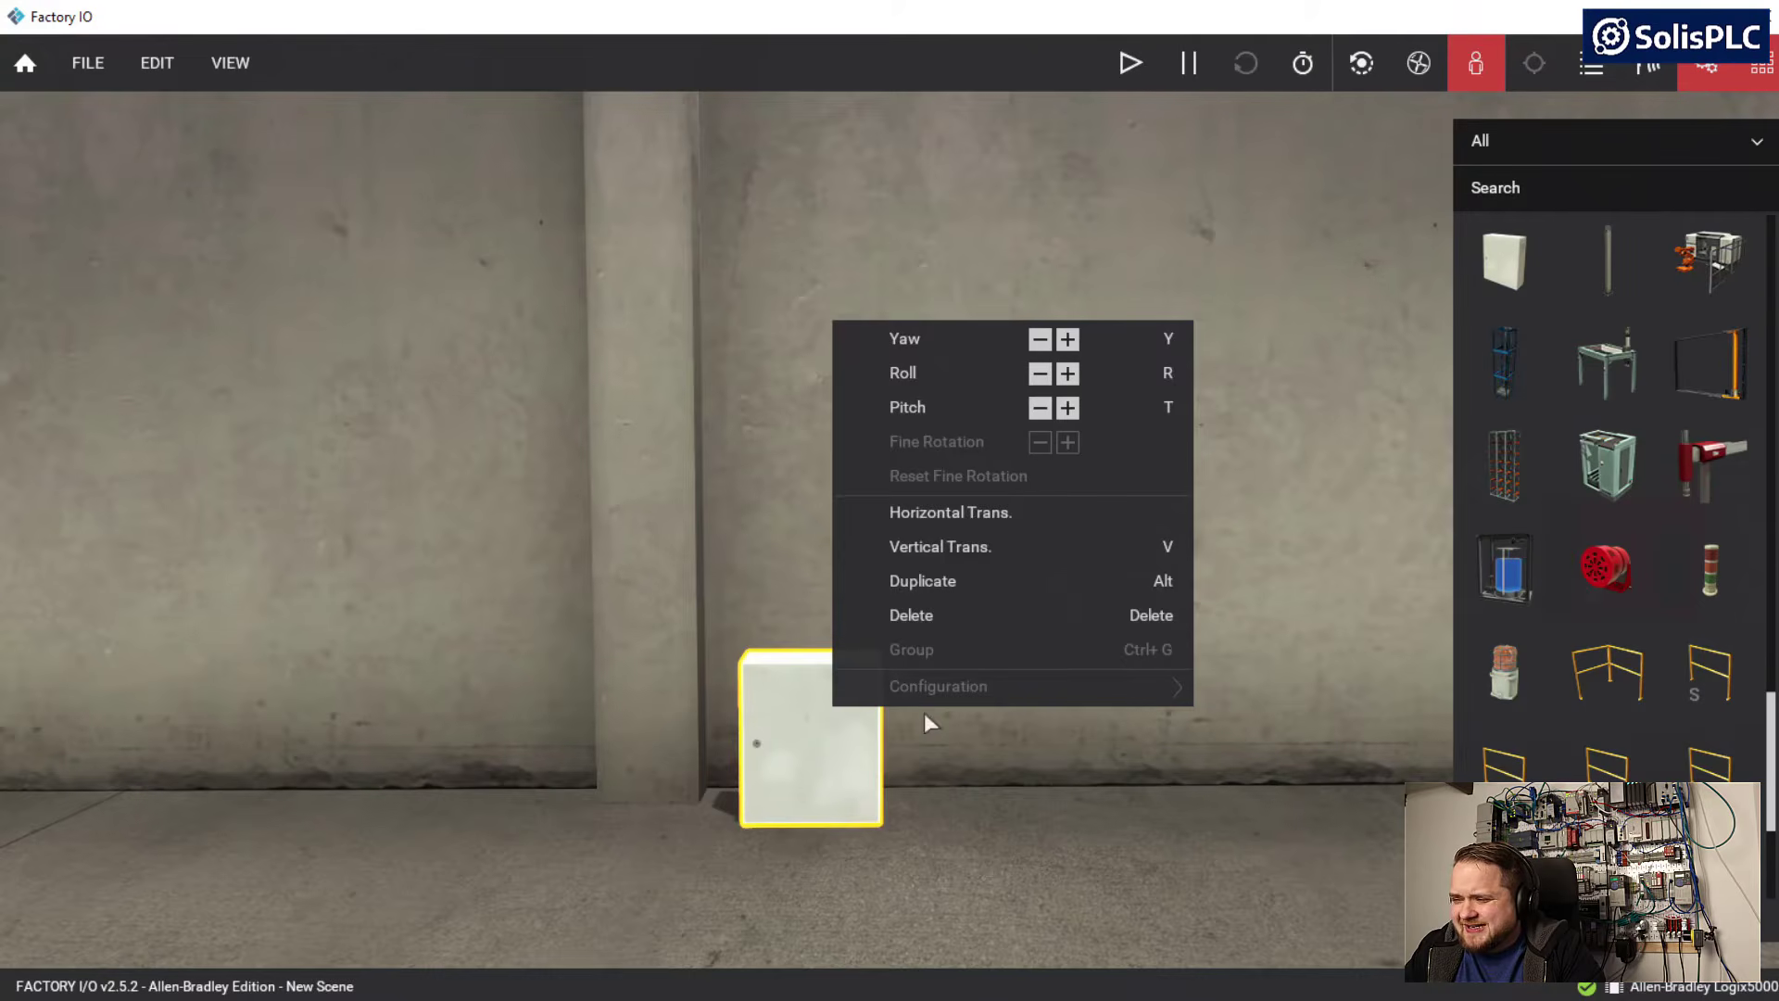
key("a")
key("w")
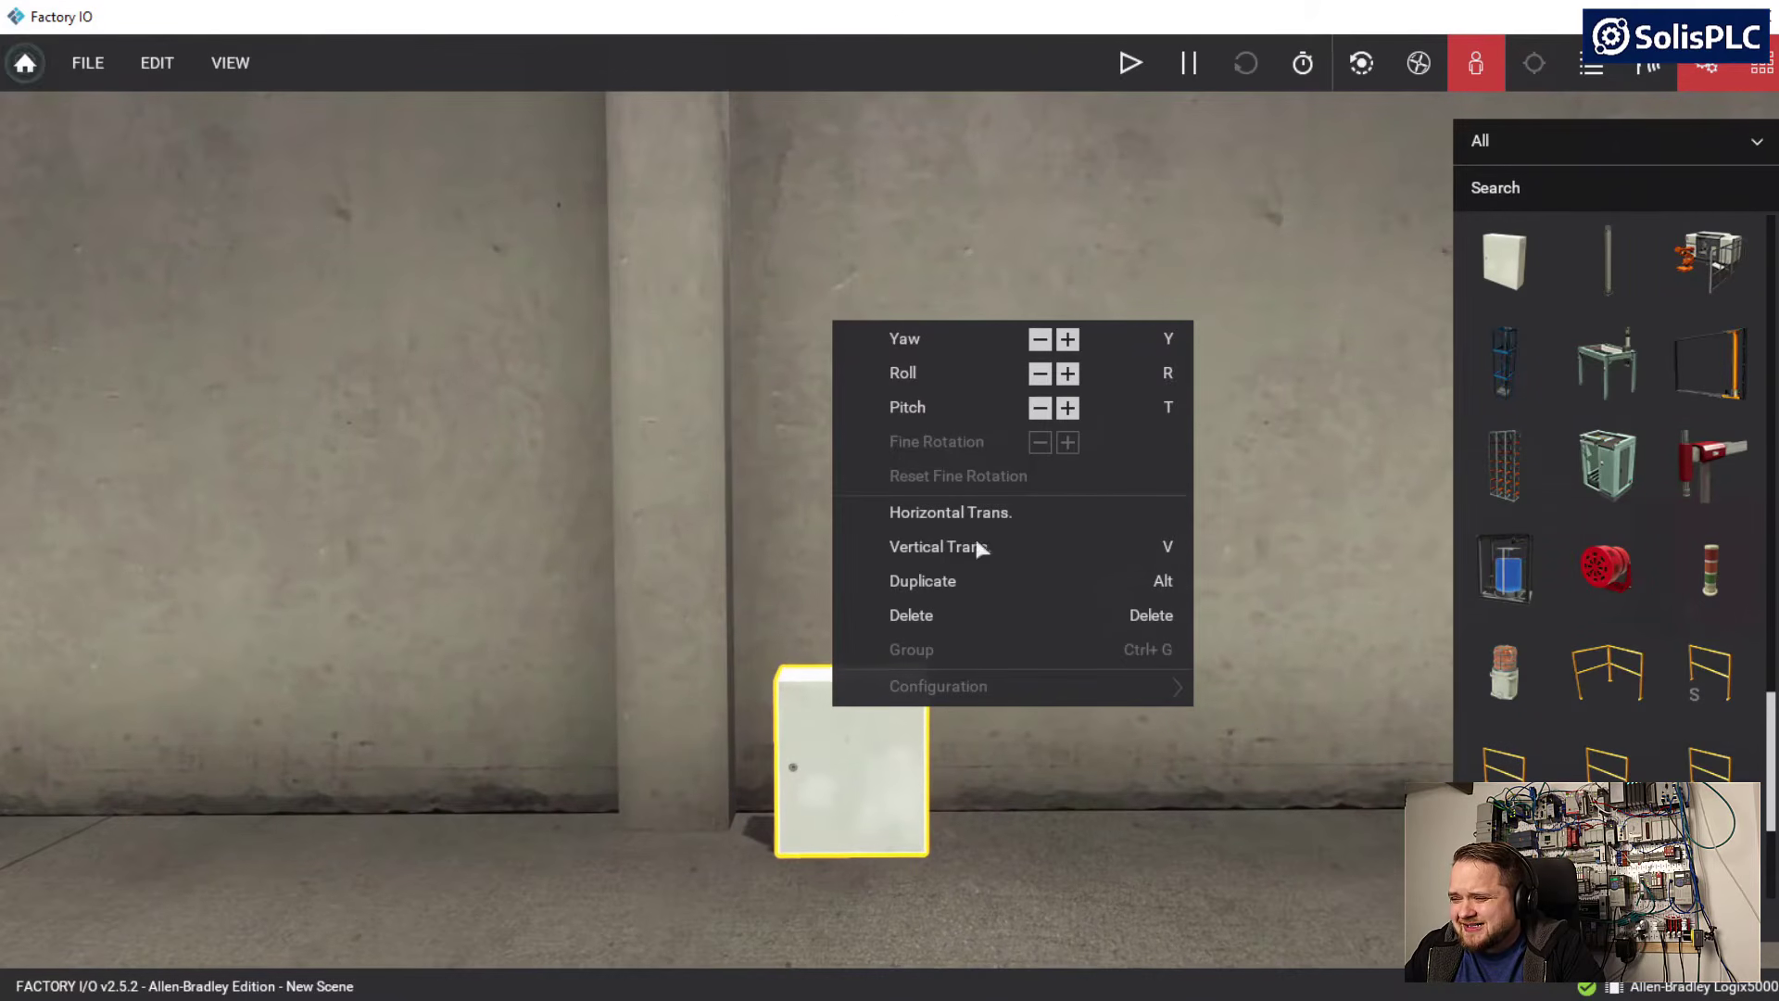
Try roll and pitch rotations on the cabinet and restore its upright orientation
left_click(1068, 374)
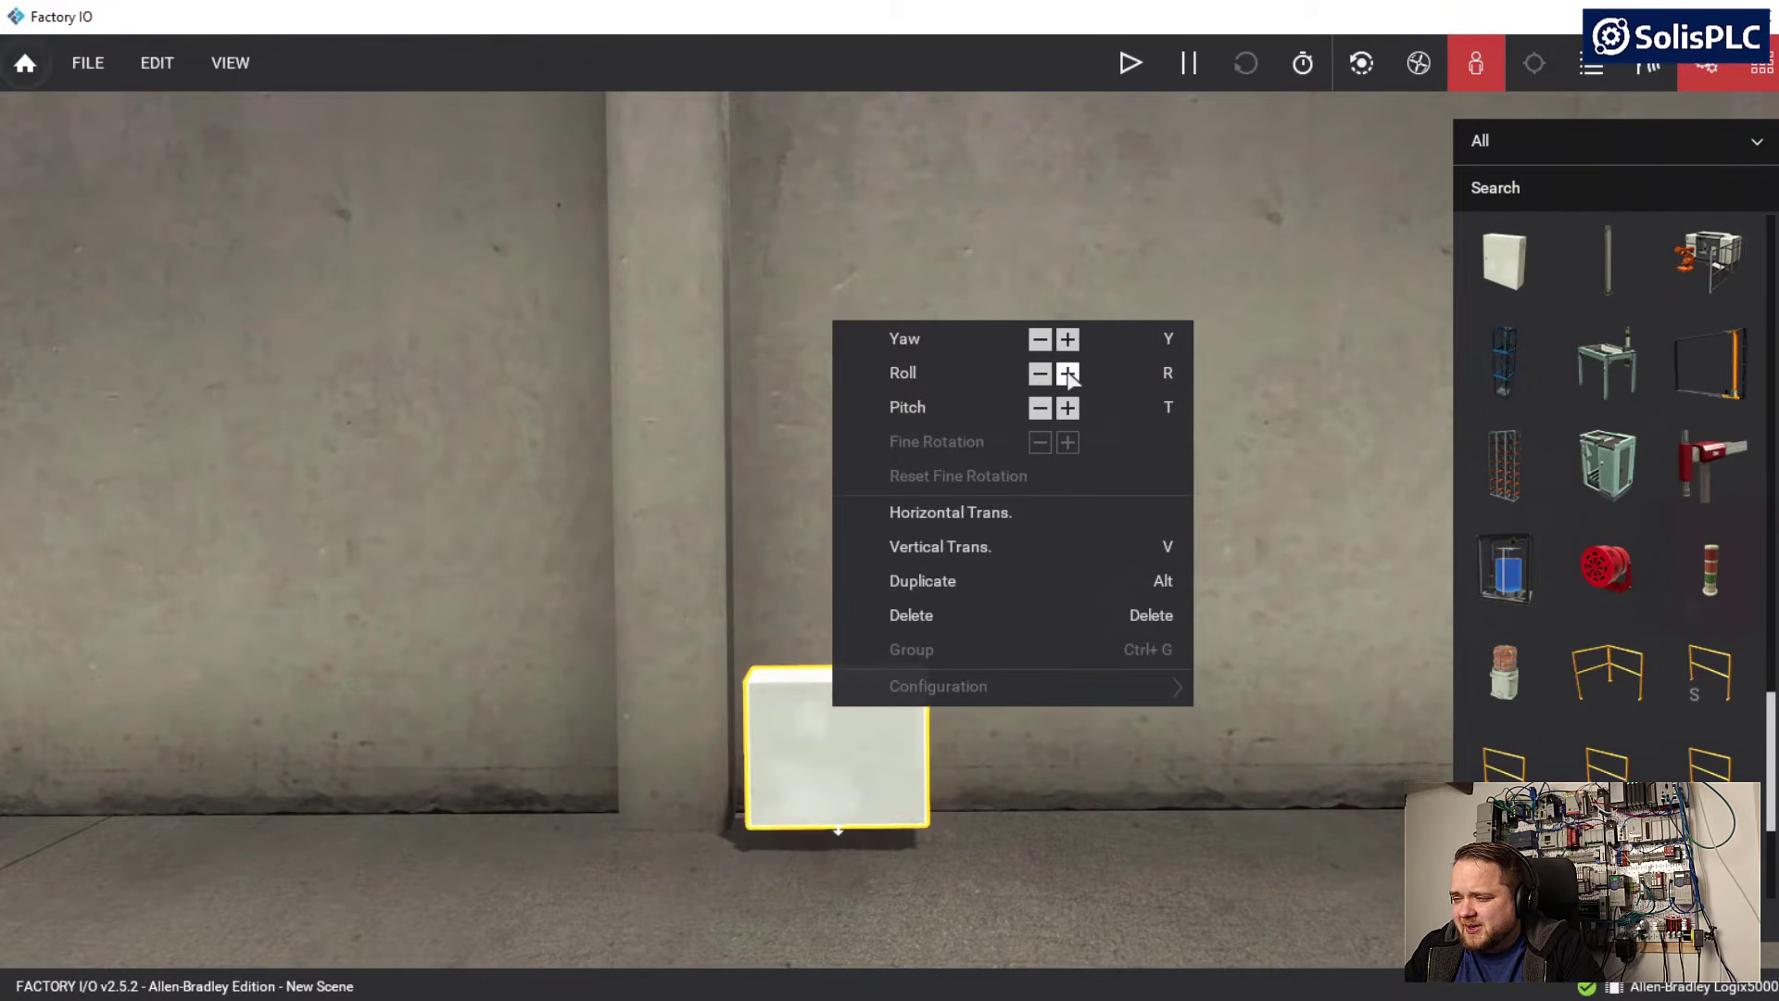
left_click(1067, 408)
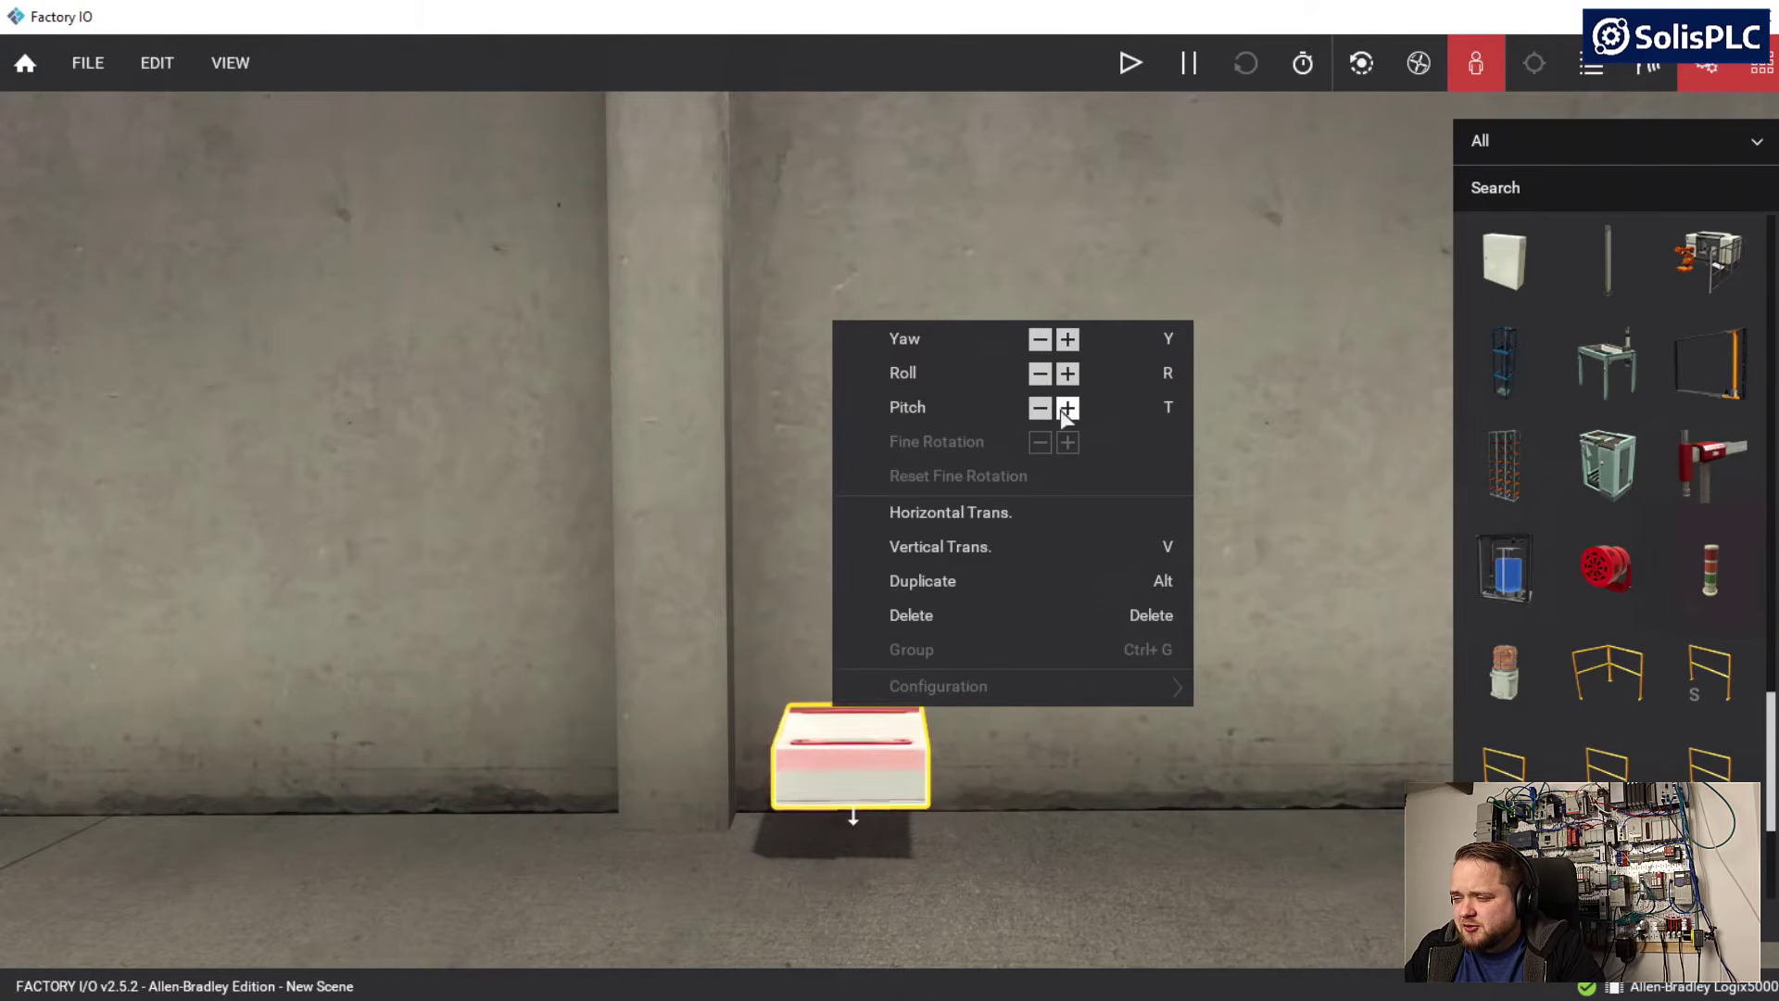
left_click(1045, 412)
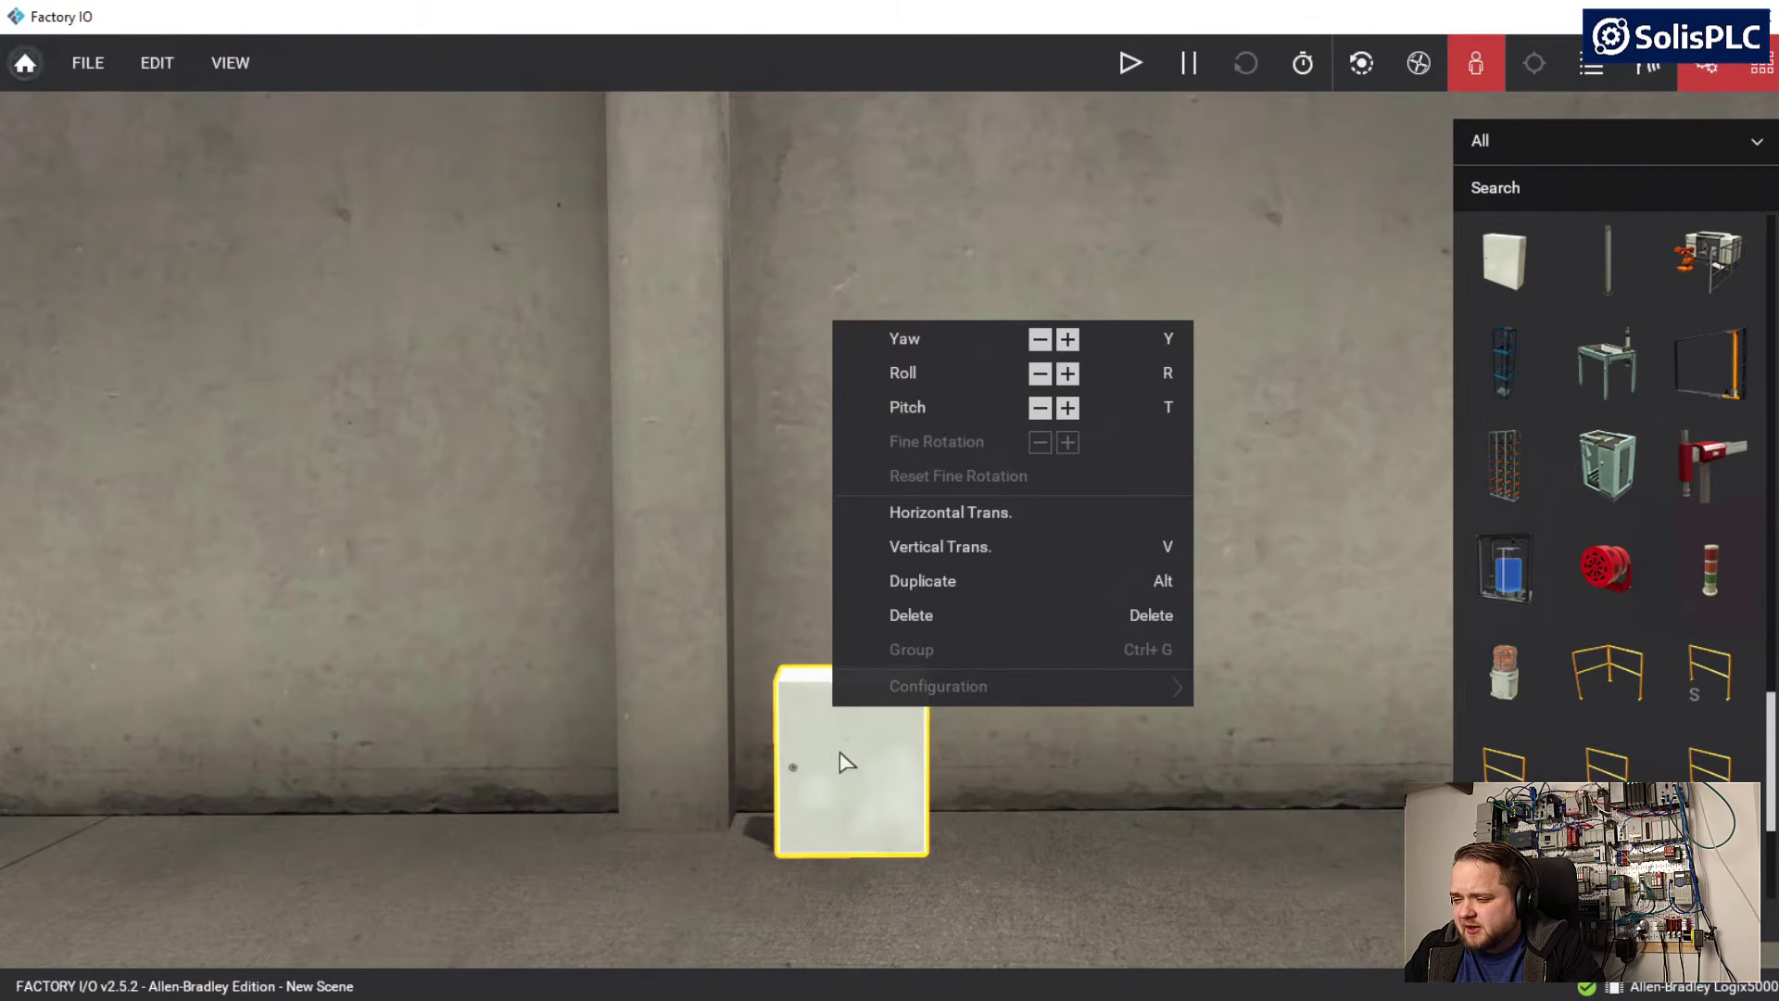
Move the cabinet closer to the wall and right up against the side of the pillar
key("d")
key("d")
left_click_drag(775, 786, 738, 726)
key("a")
key("w")
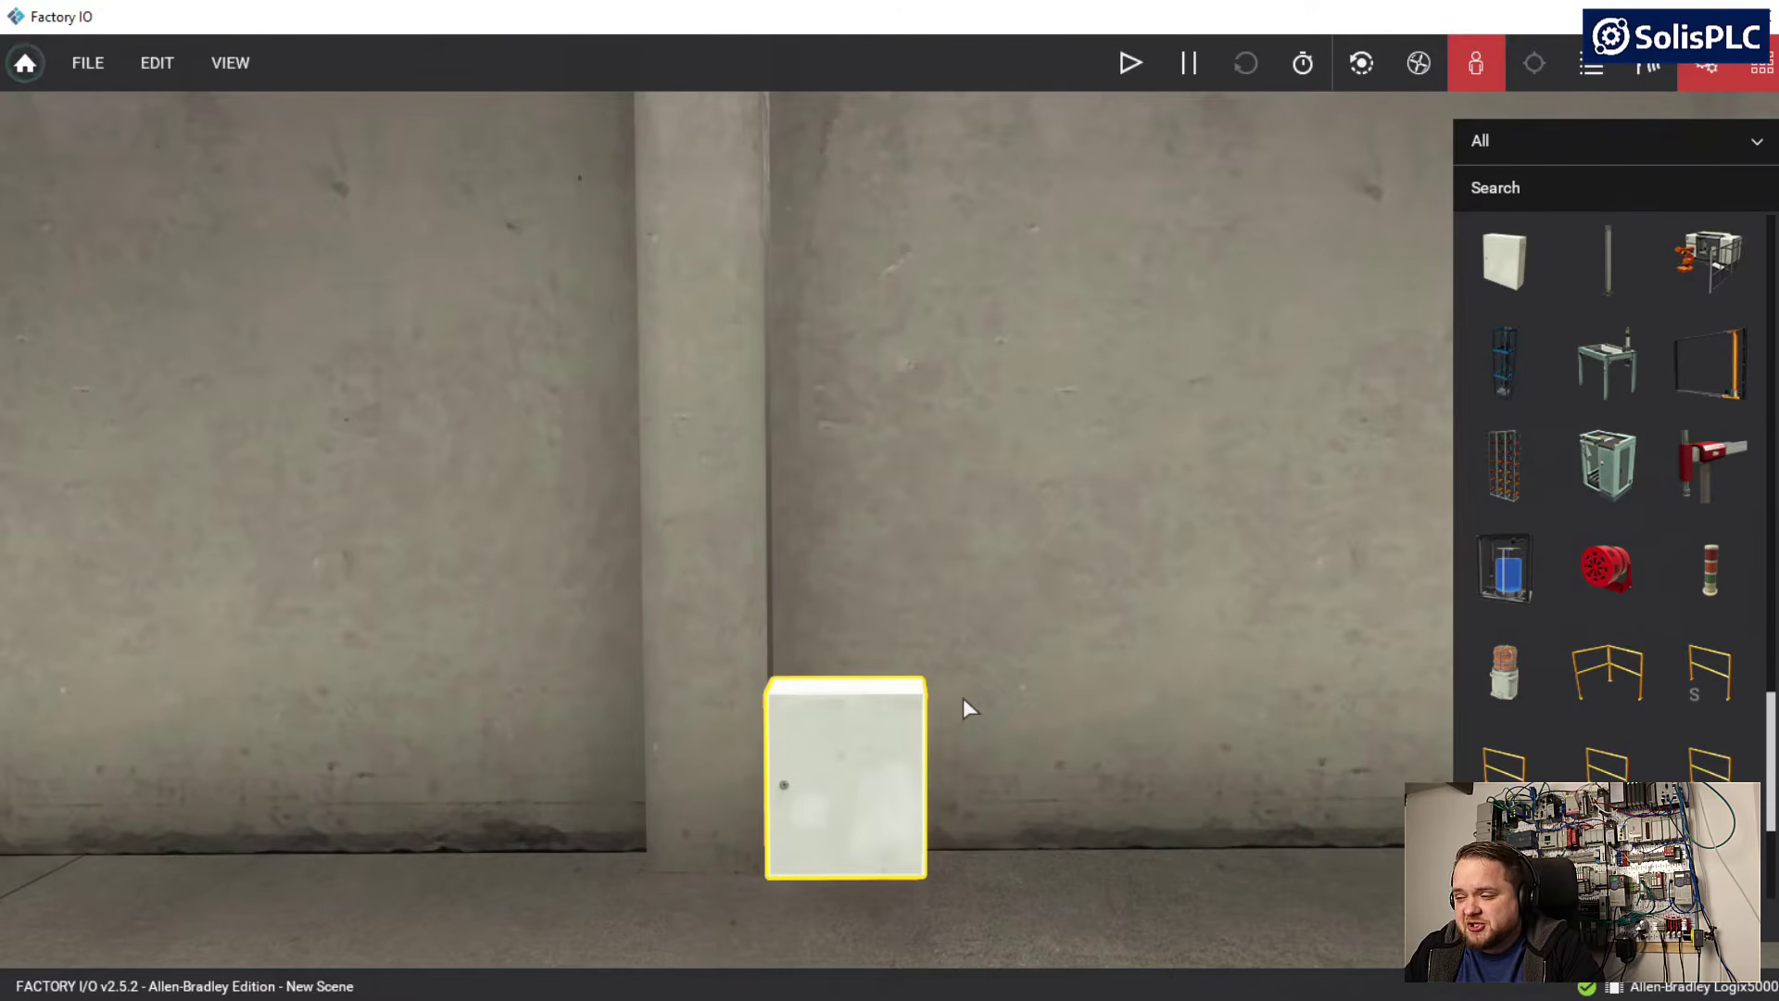
key("s")
key("s")
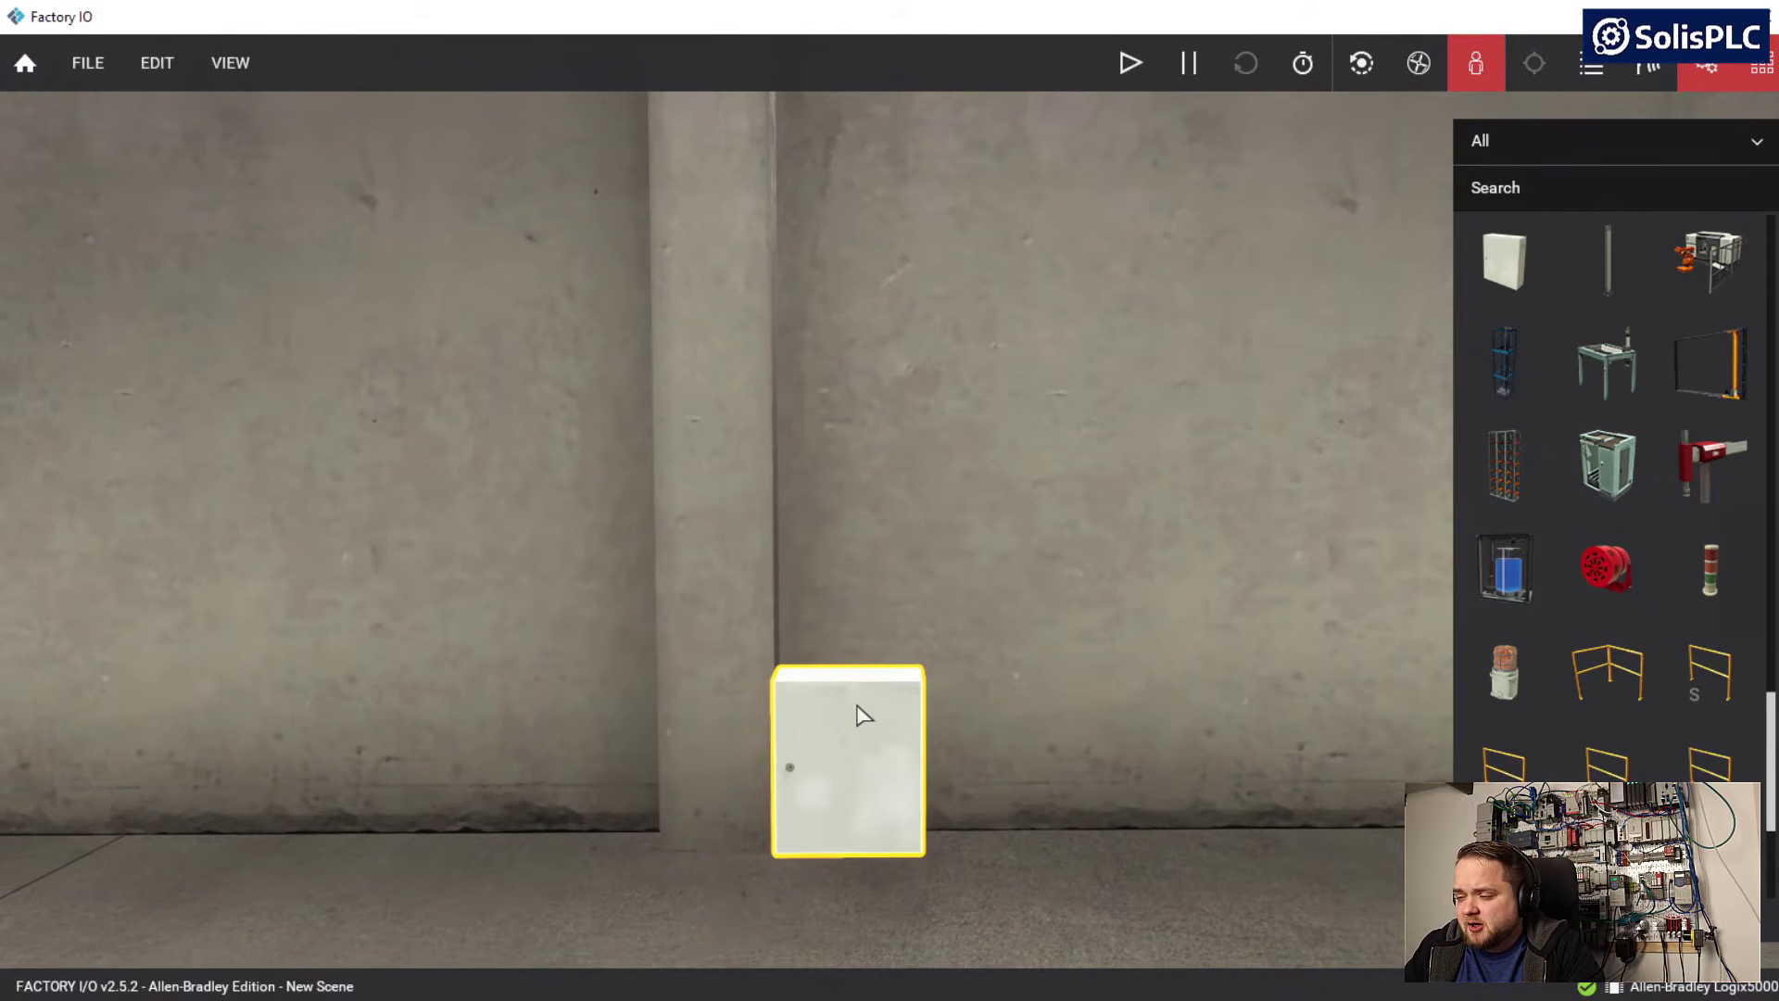
Raise the electrical cabinet vertically off the floor so it hangs partway up the wall beside the pillar
right_click(876, 760)
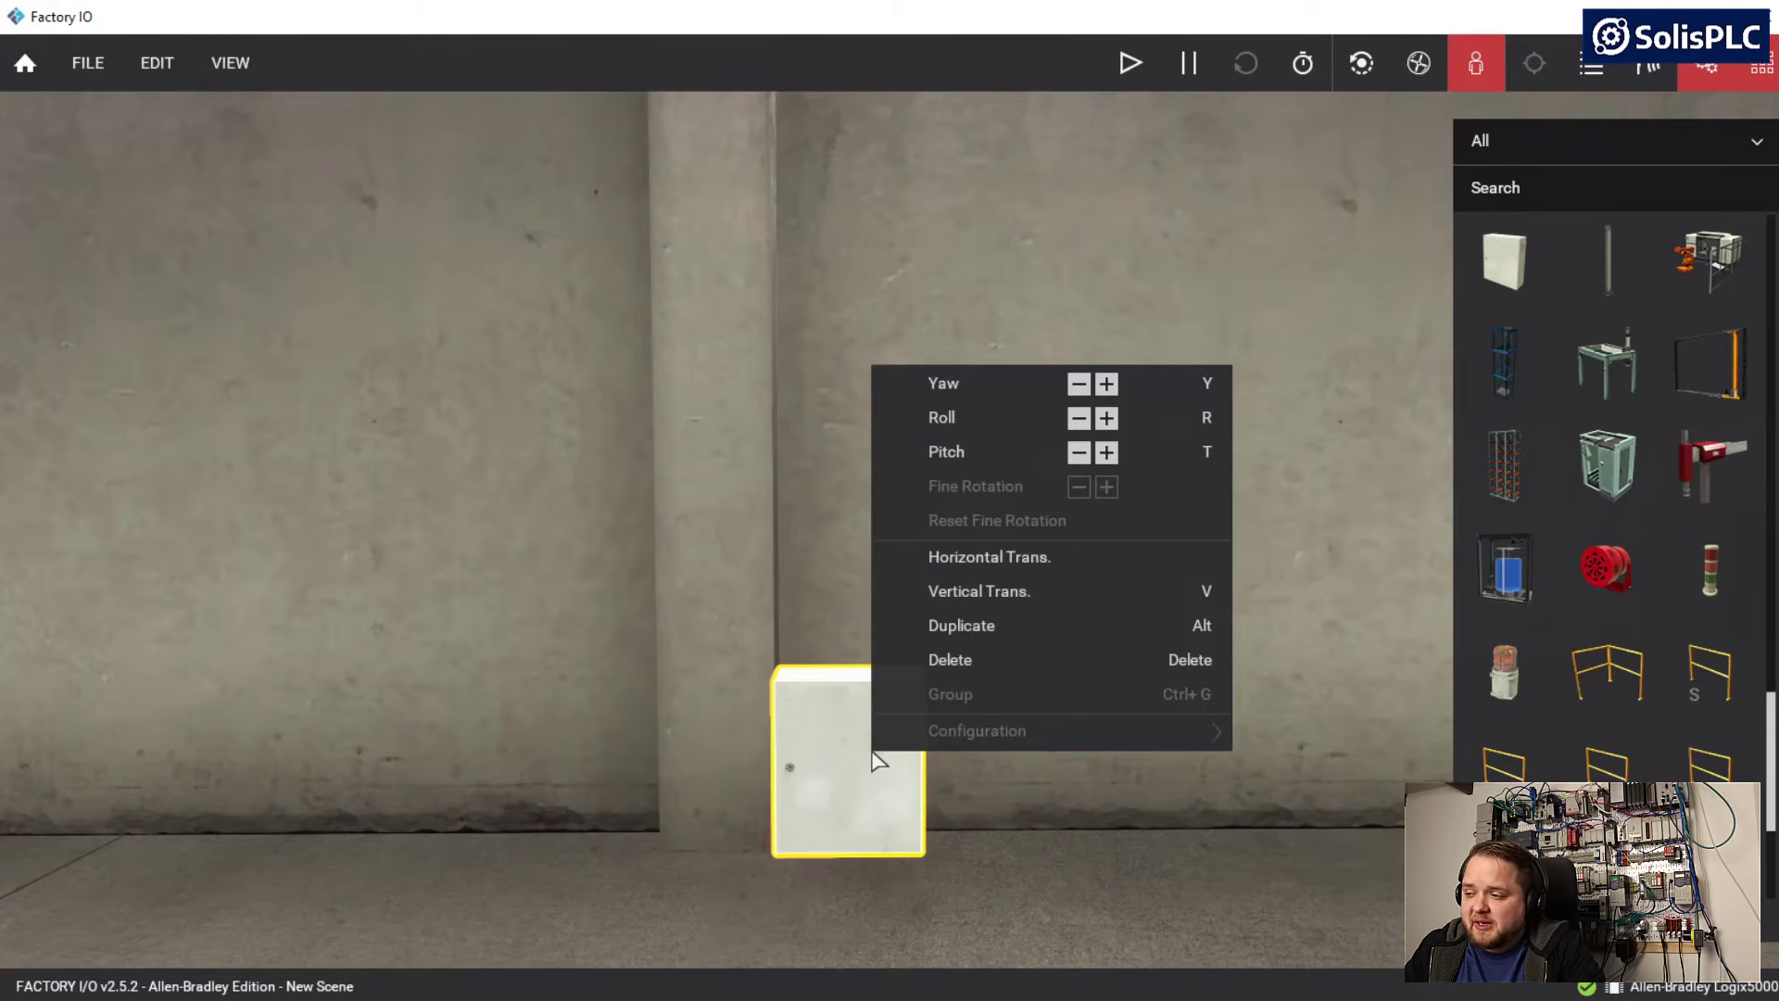
left_click(973, 593)
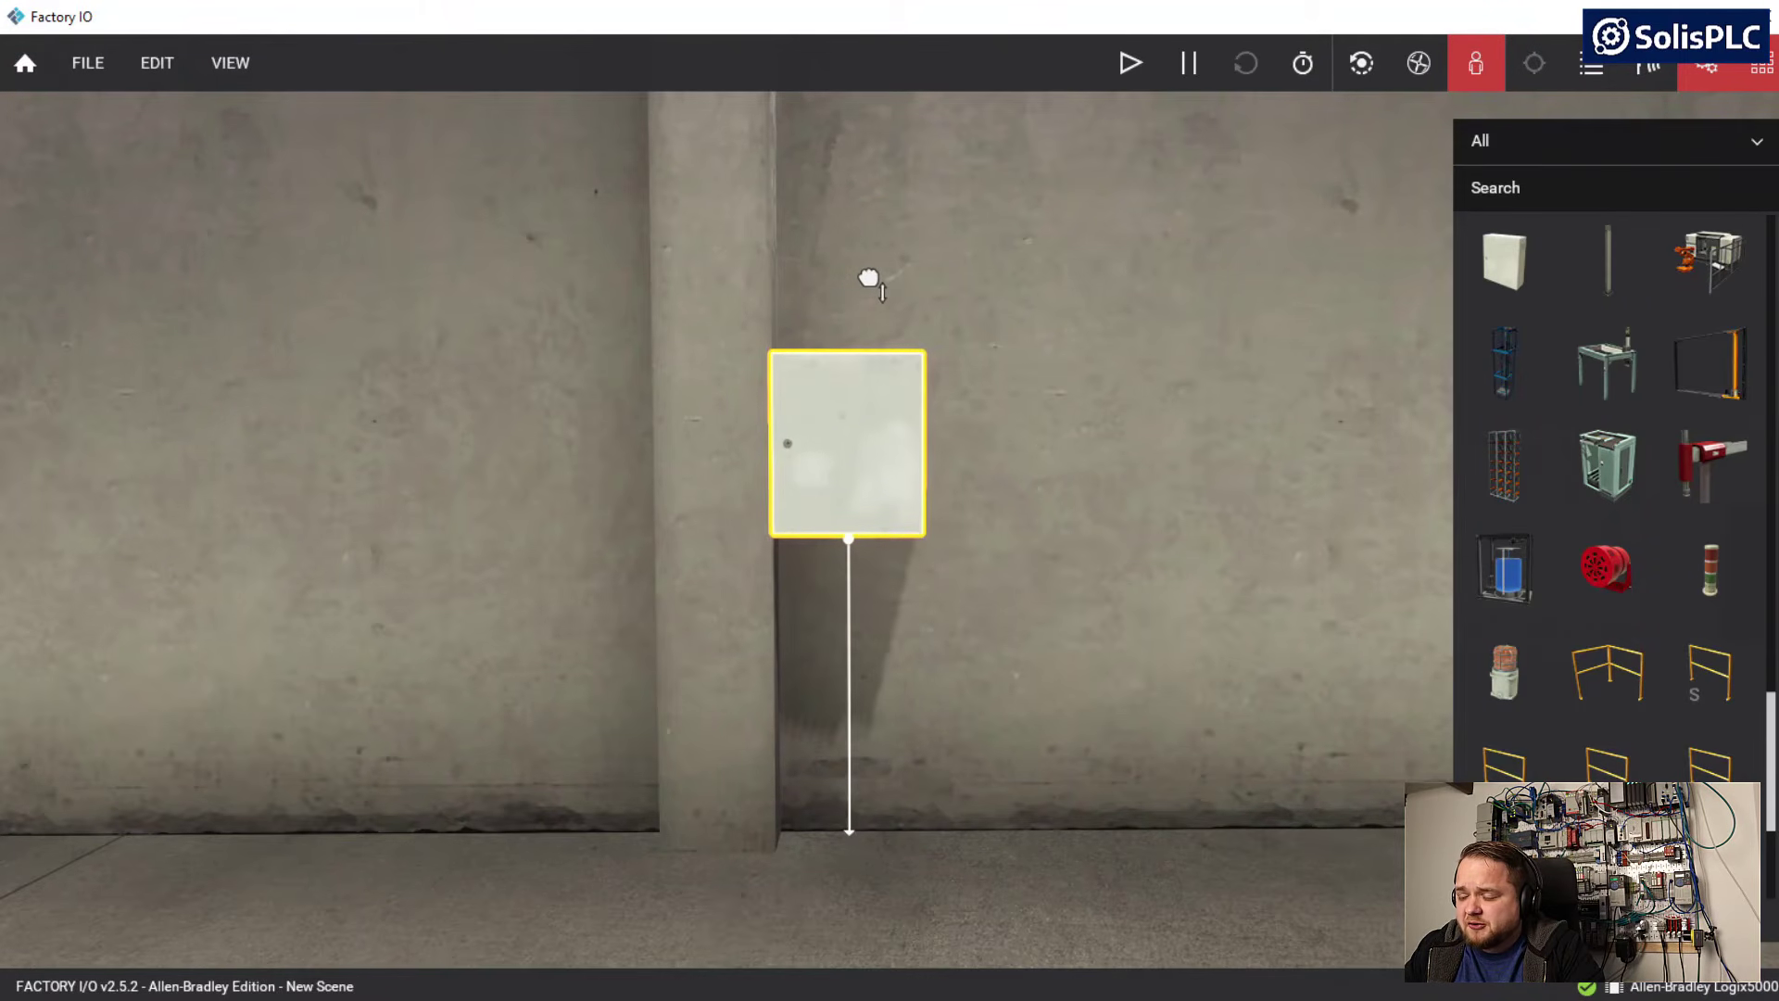
left_click(754, 708)
right_click_drag(764, 714, 862, 747)
key("a")
key("d")
key("w")
key("a")
key("d")
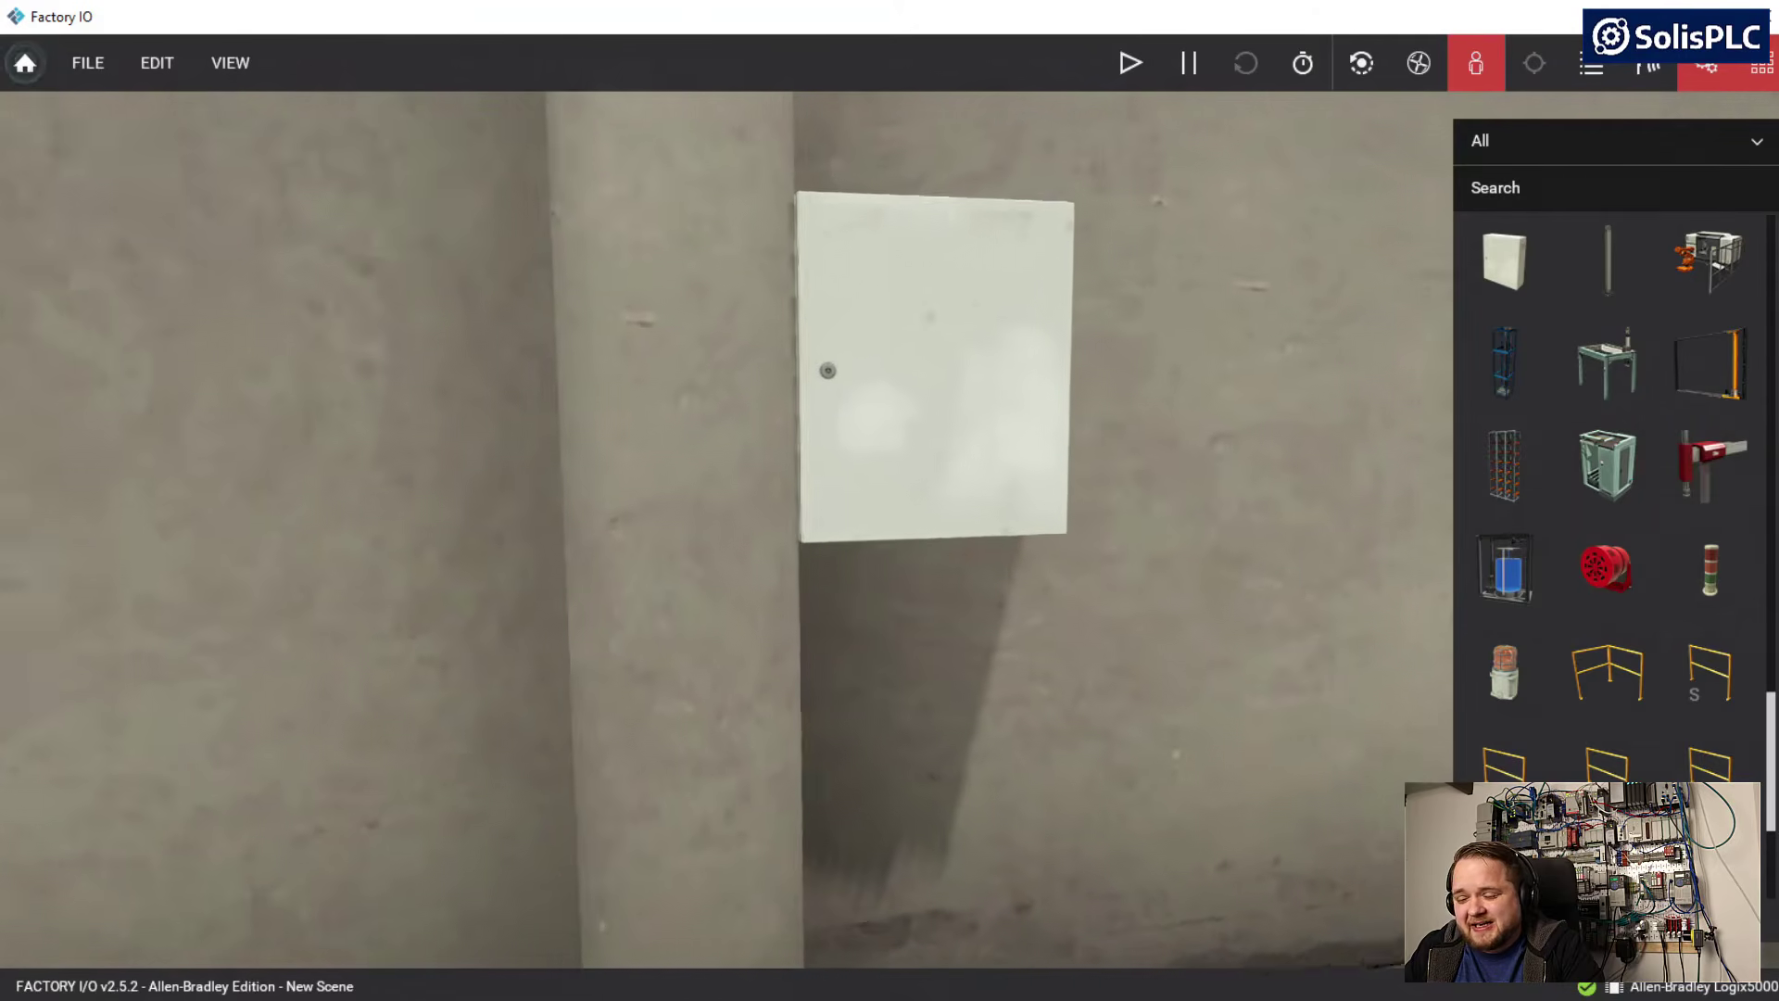
mouse_move(834, 399)
right_mouse_down()
mouse_move(816, 397)
mouse_move(842, 397)
right_mouse_up()
key("a")
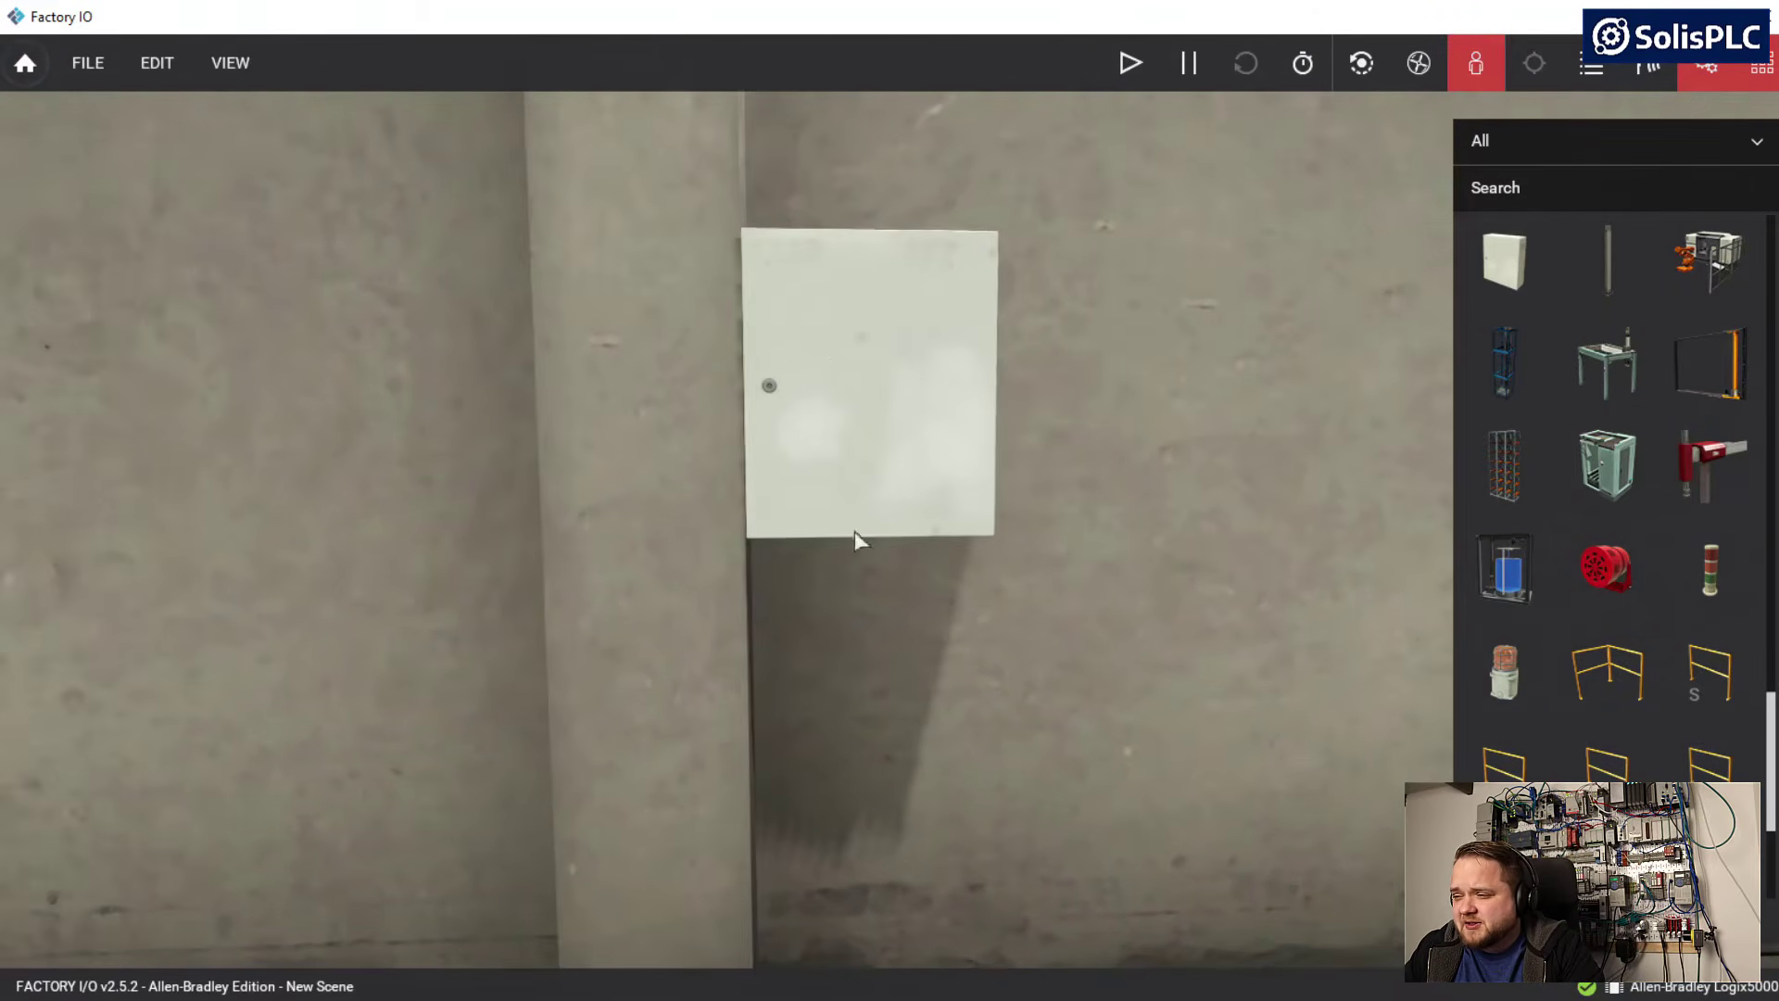
key("s")
key("d")
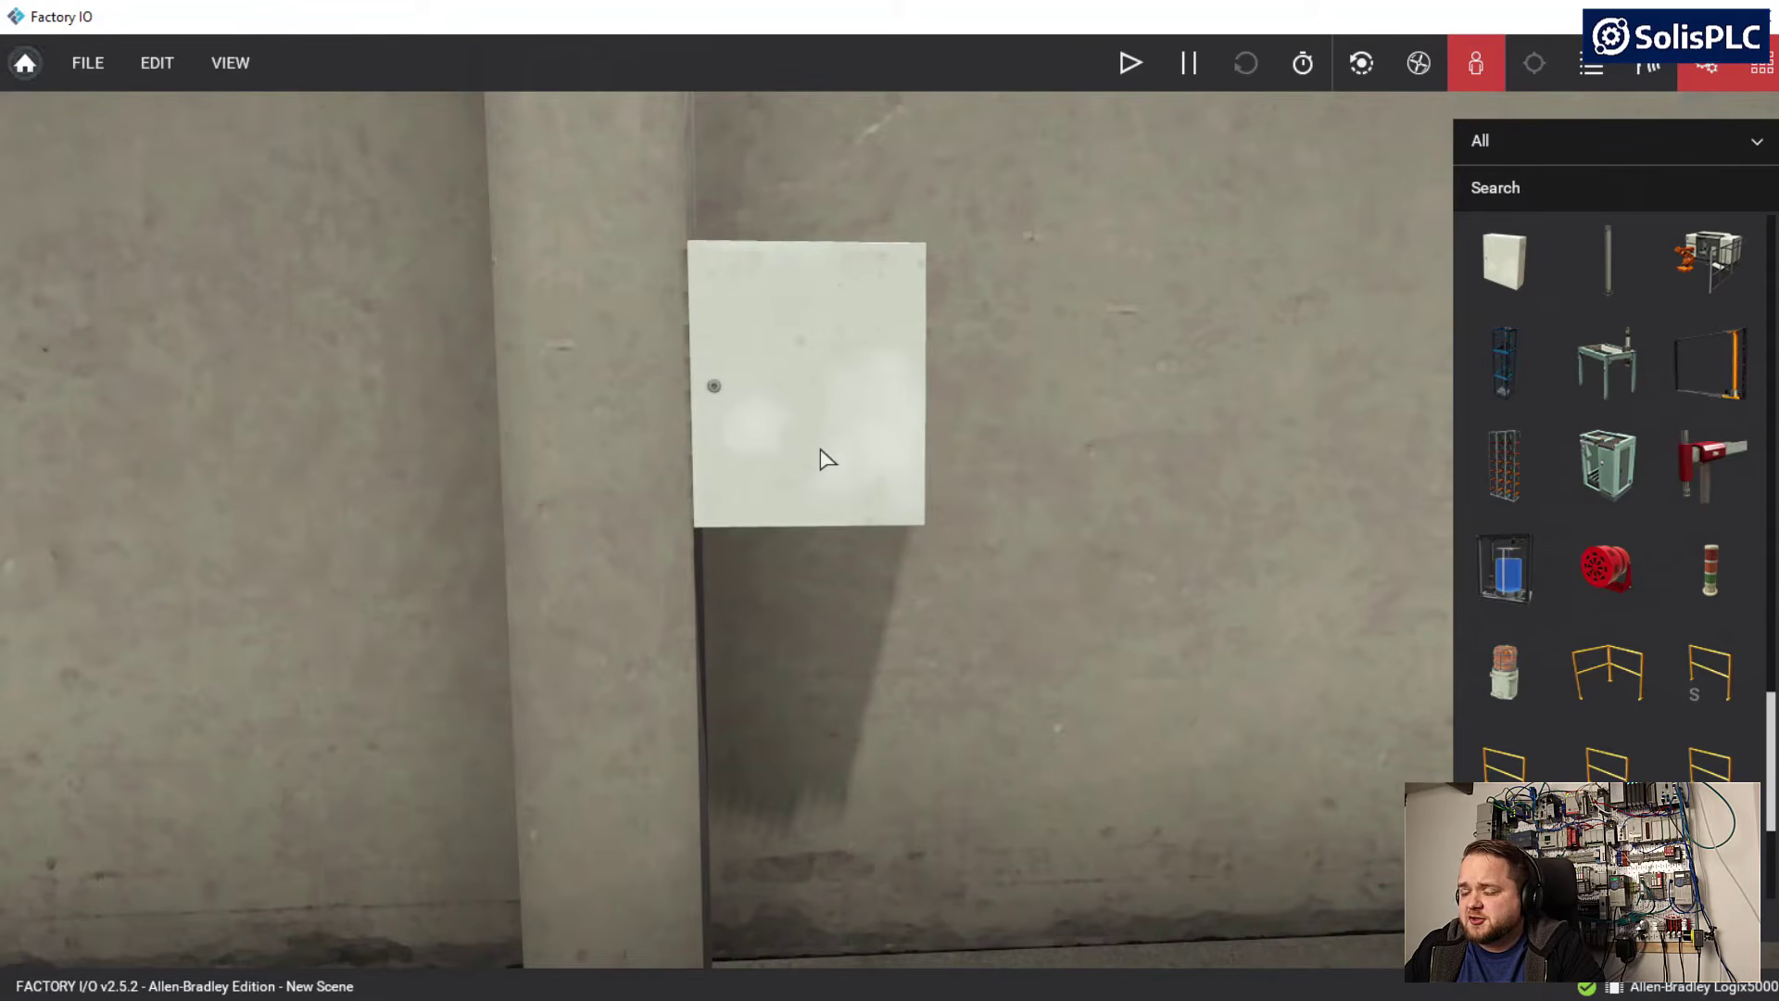
key("w")
Place a green light indicator from the parts palette on the floor below the cabinet, near the pillar
scroll(1603, 556, "down", 3)
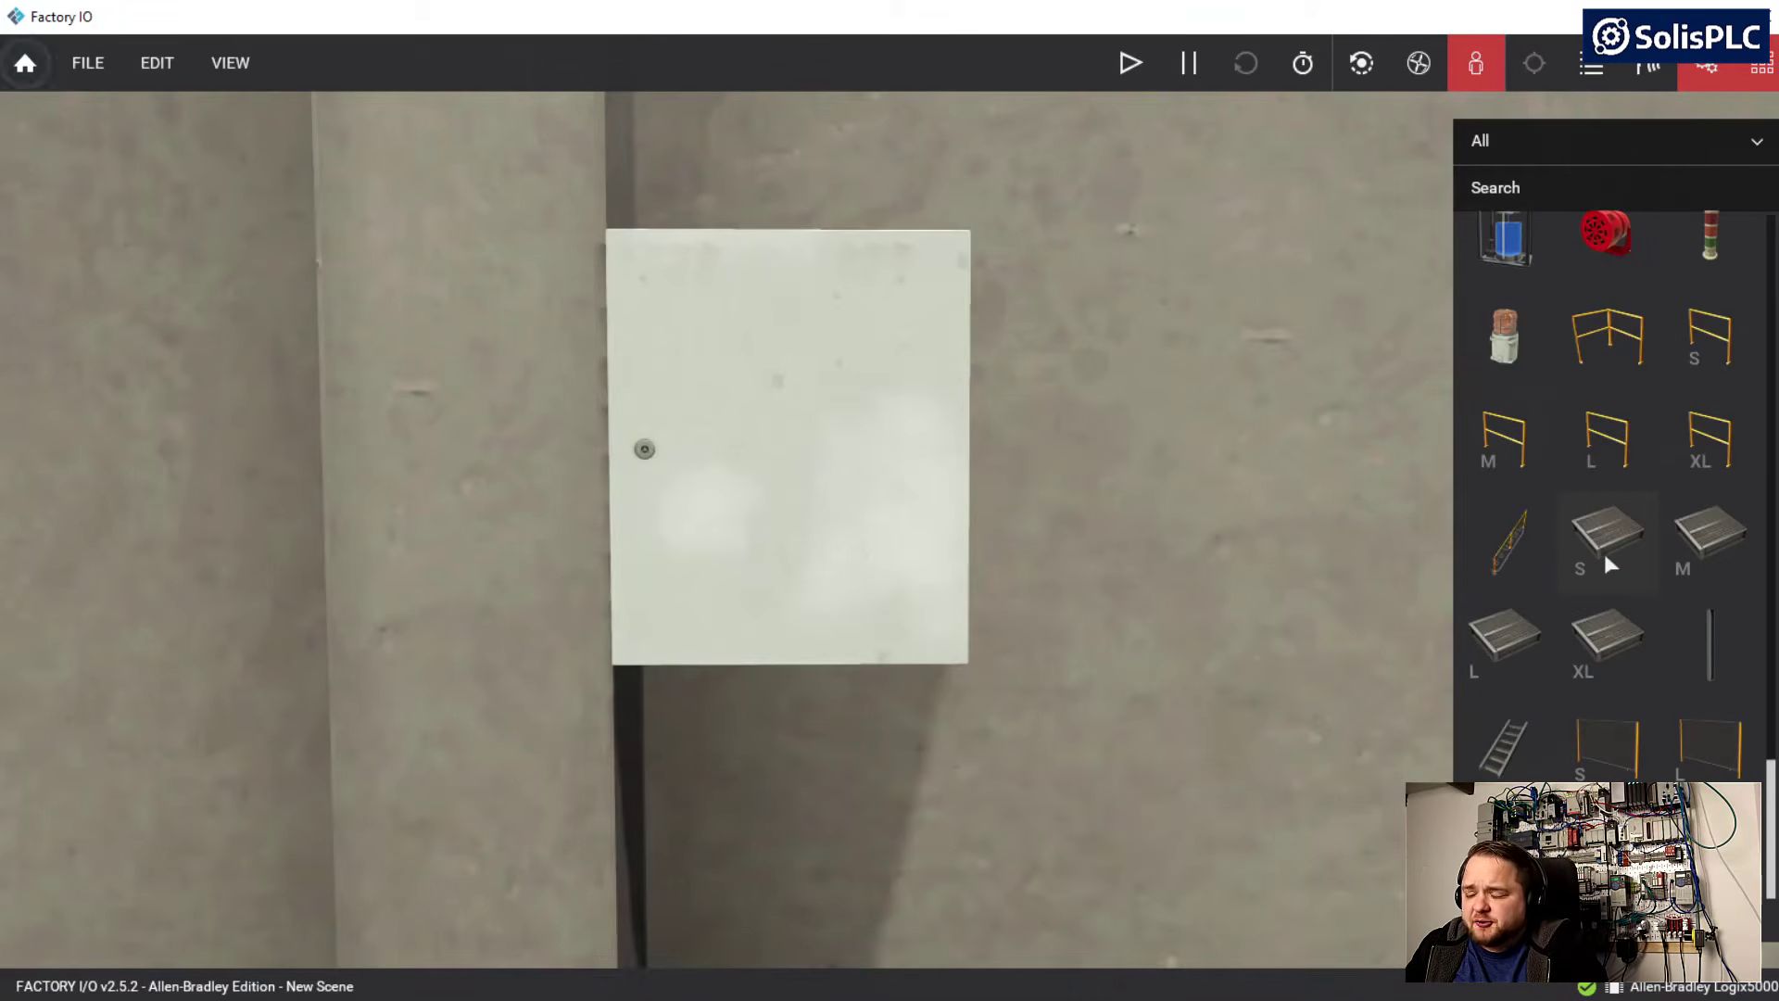
scroll(1608, 566, "up", 5)
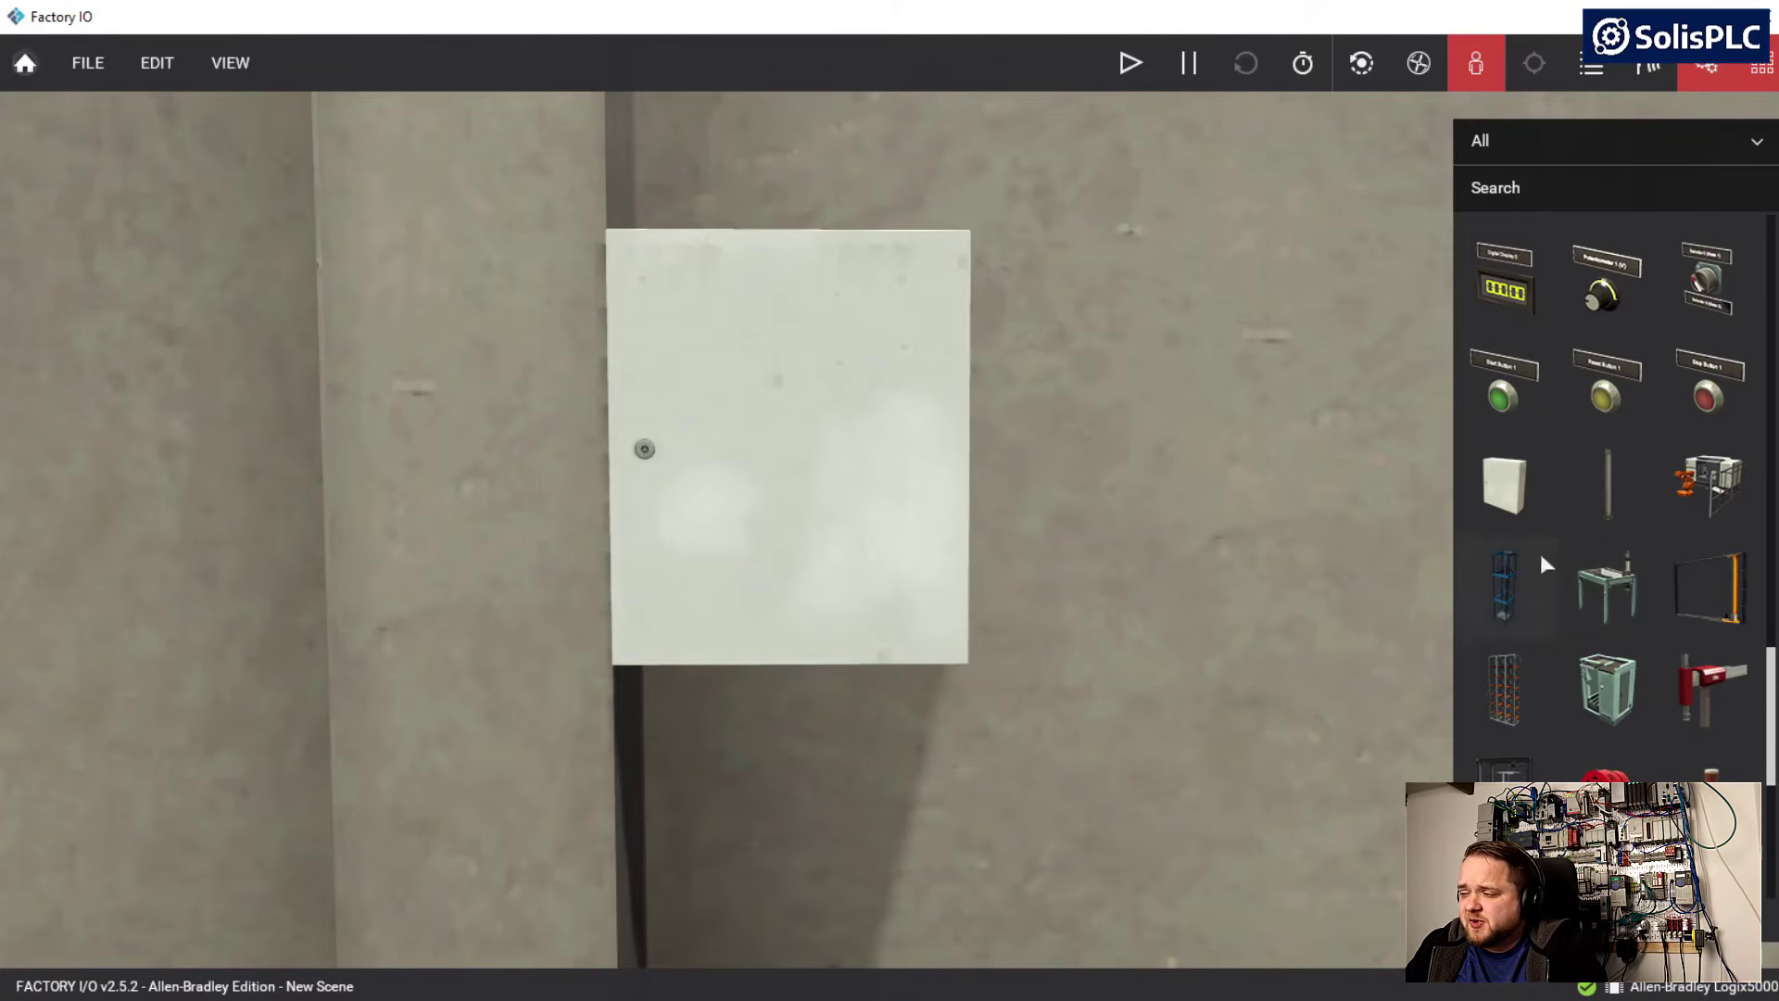
scroll(1635, 675, "up", 5)
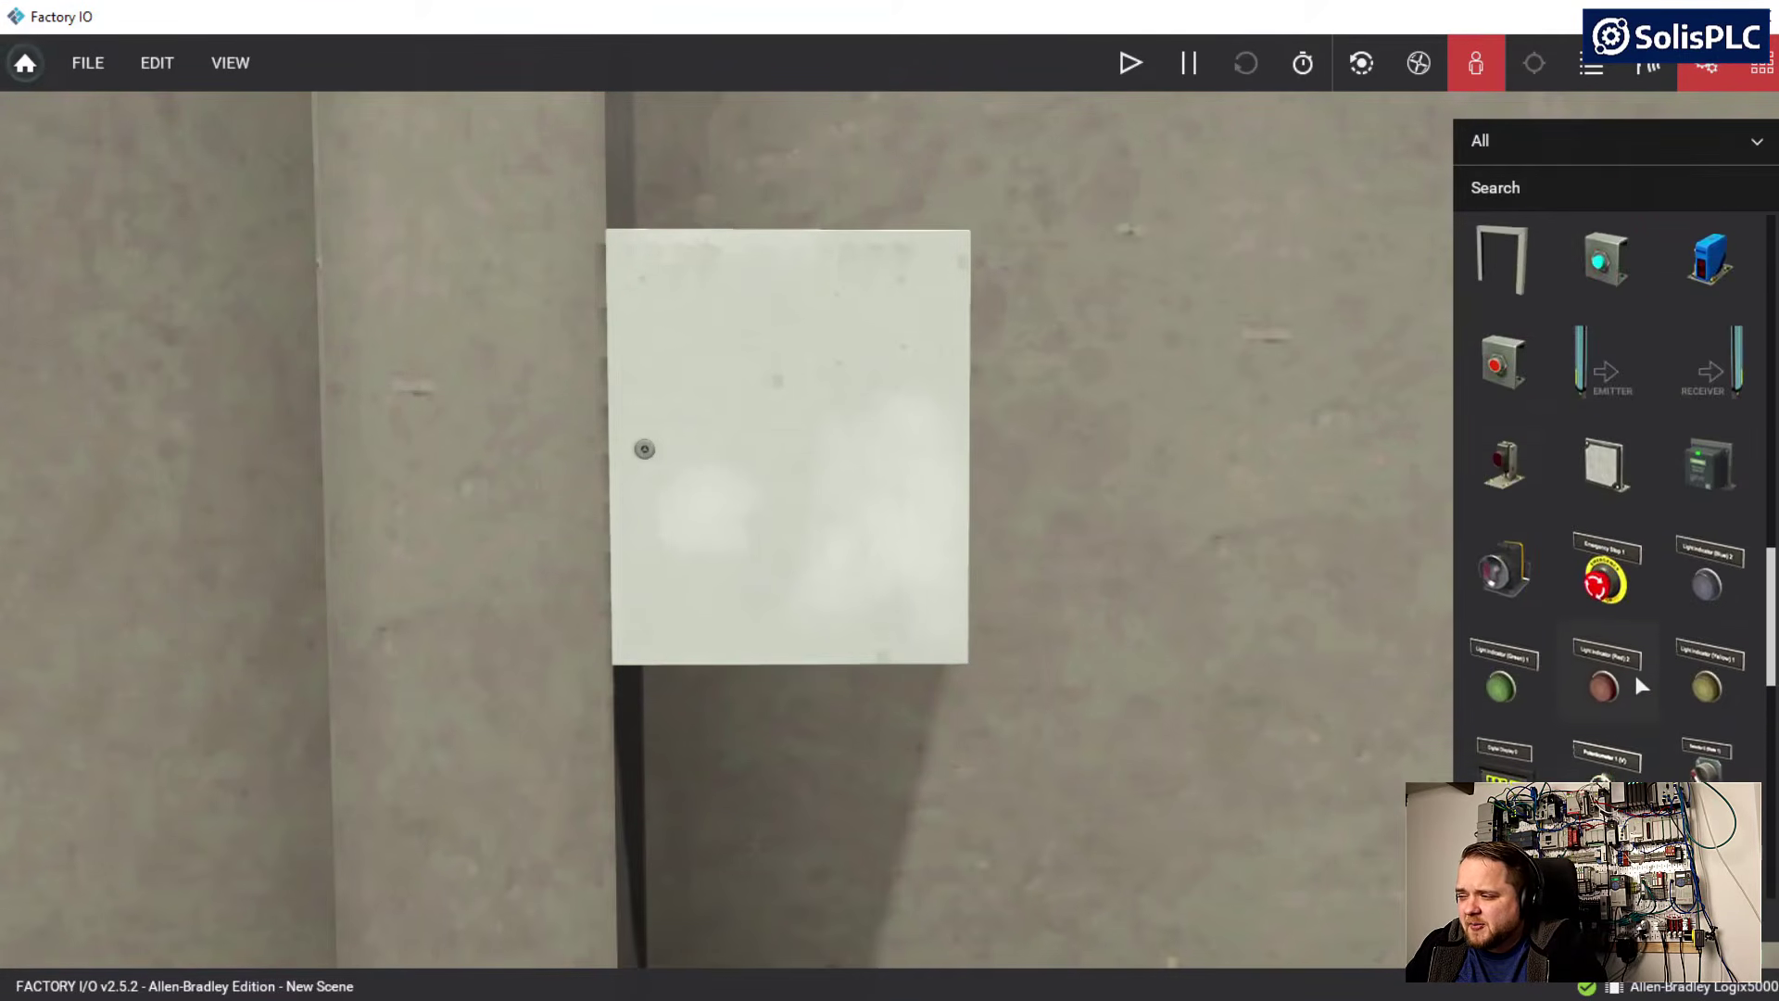
scroll(1633, 670, "down", 3)
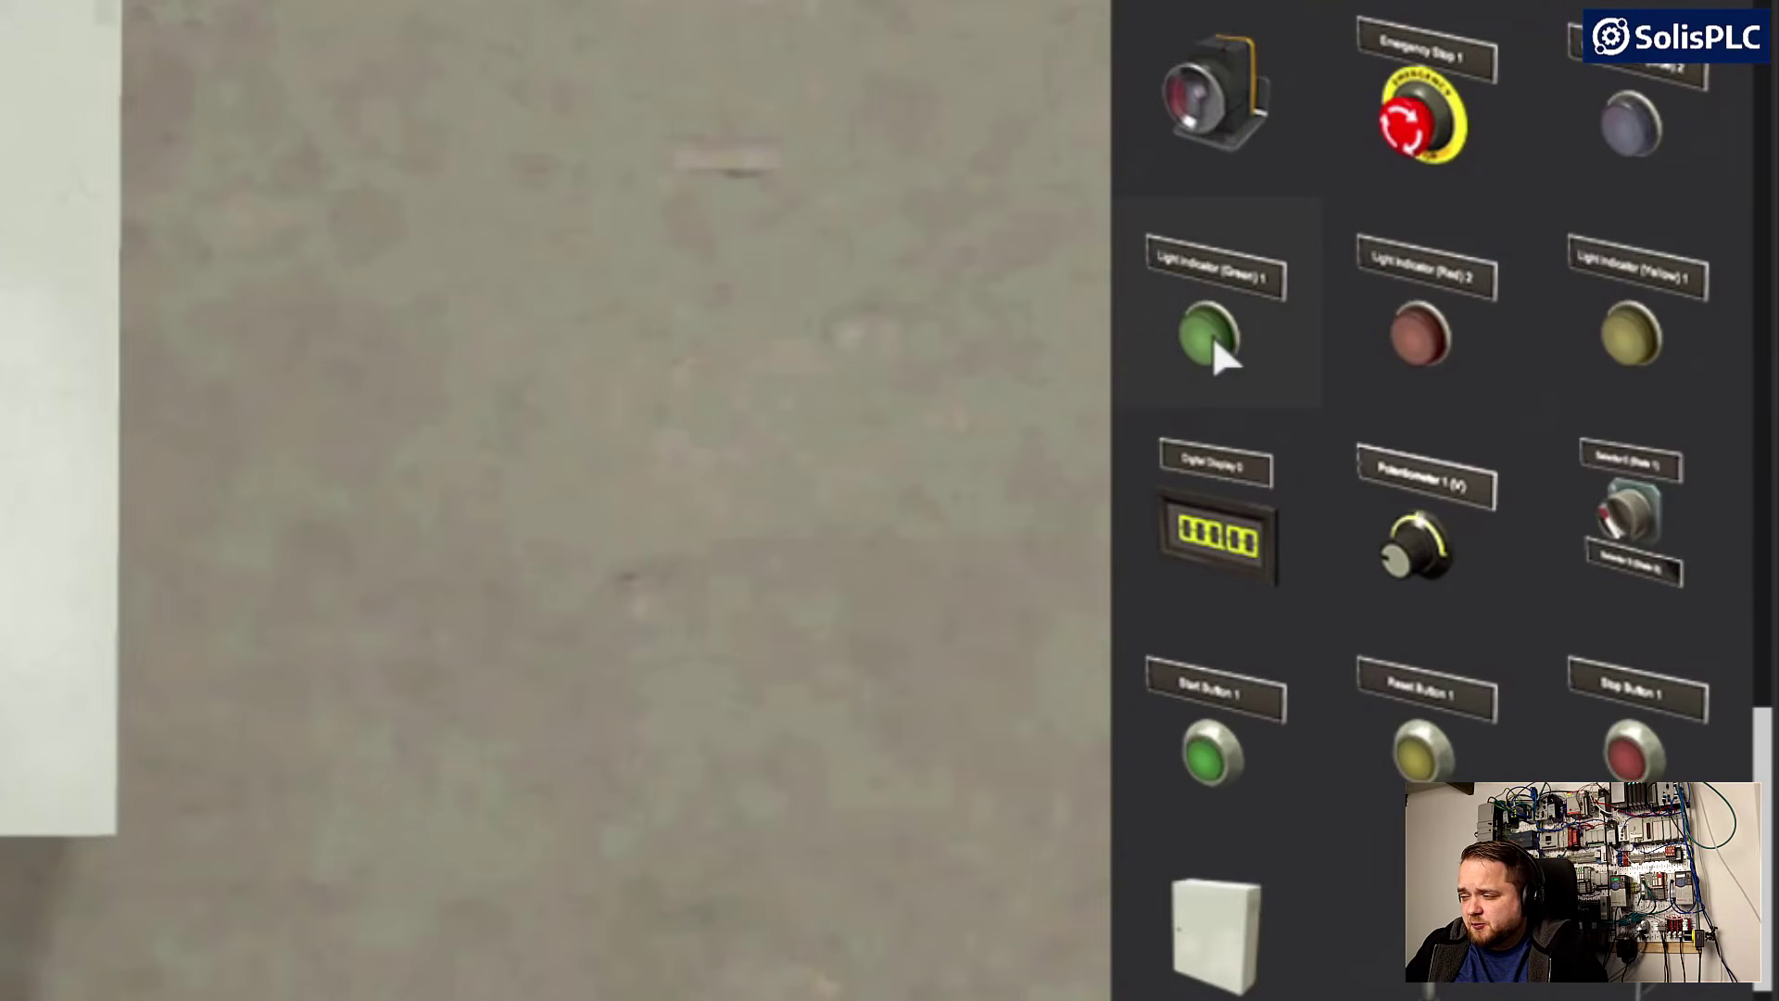
left_click_drag(1209, 342, 846, 315)
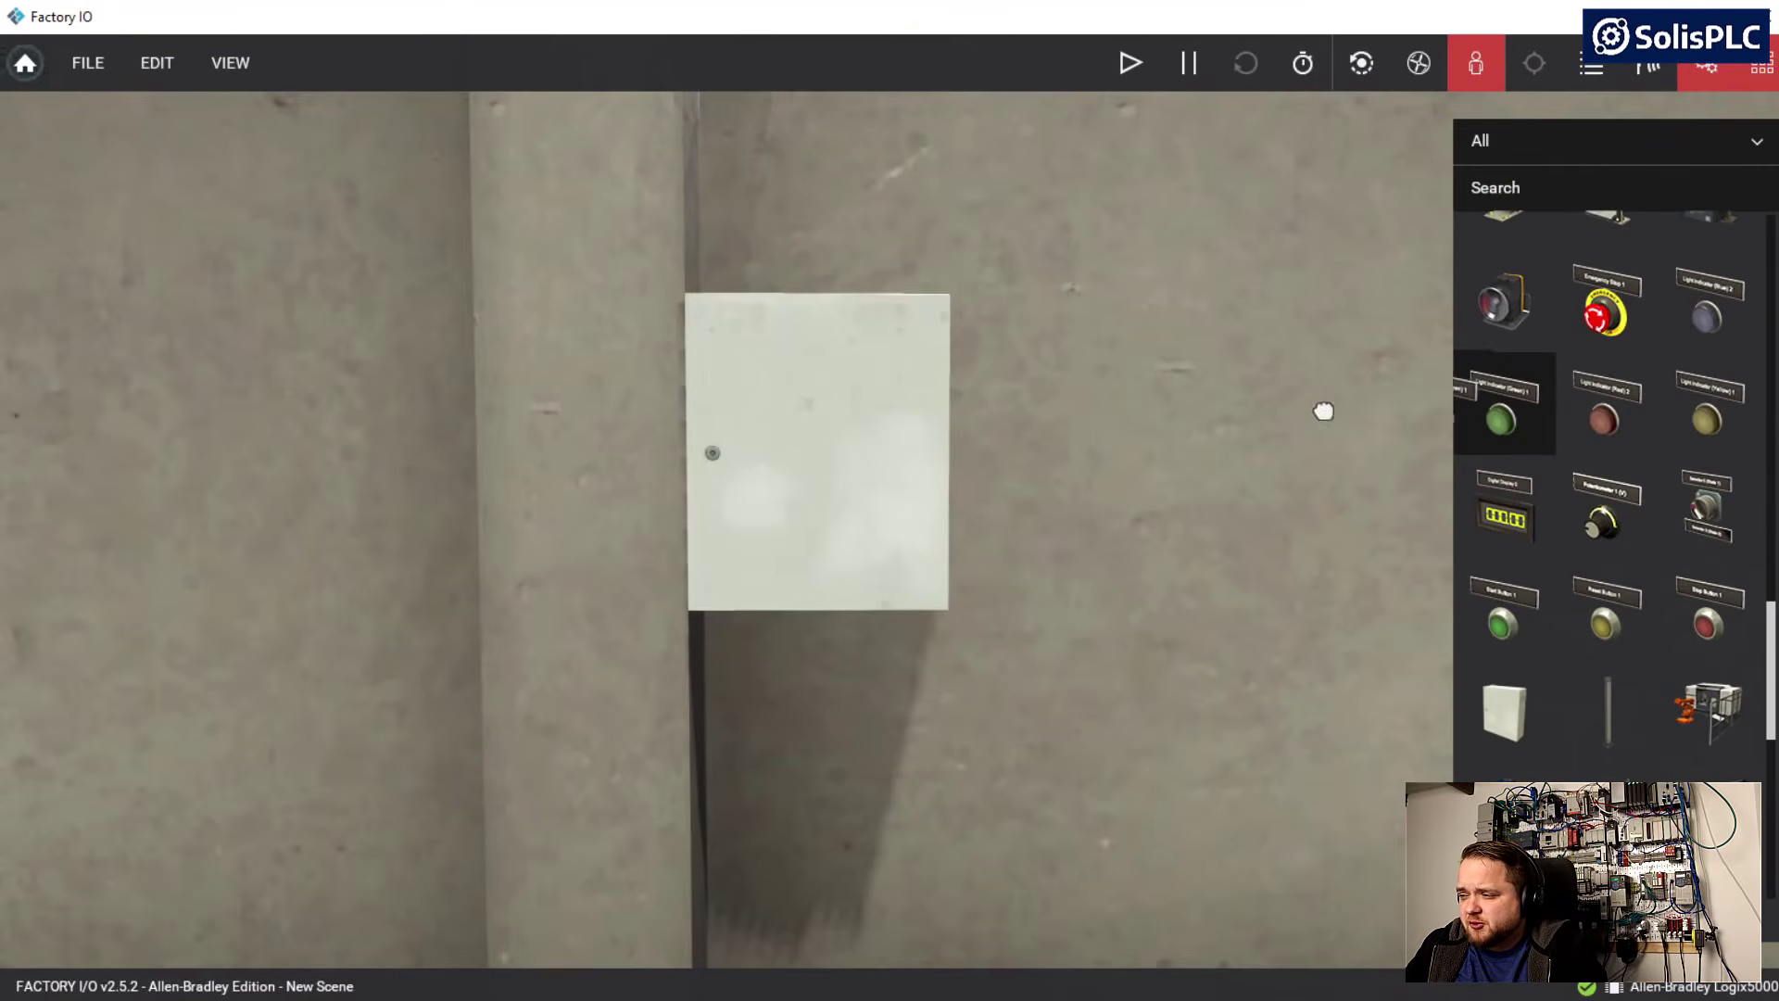
left_click_drag(1324, 411, 940, 883)
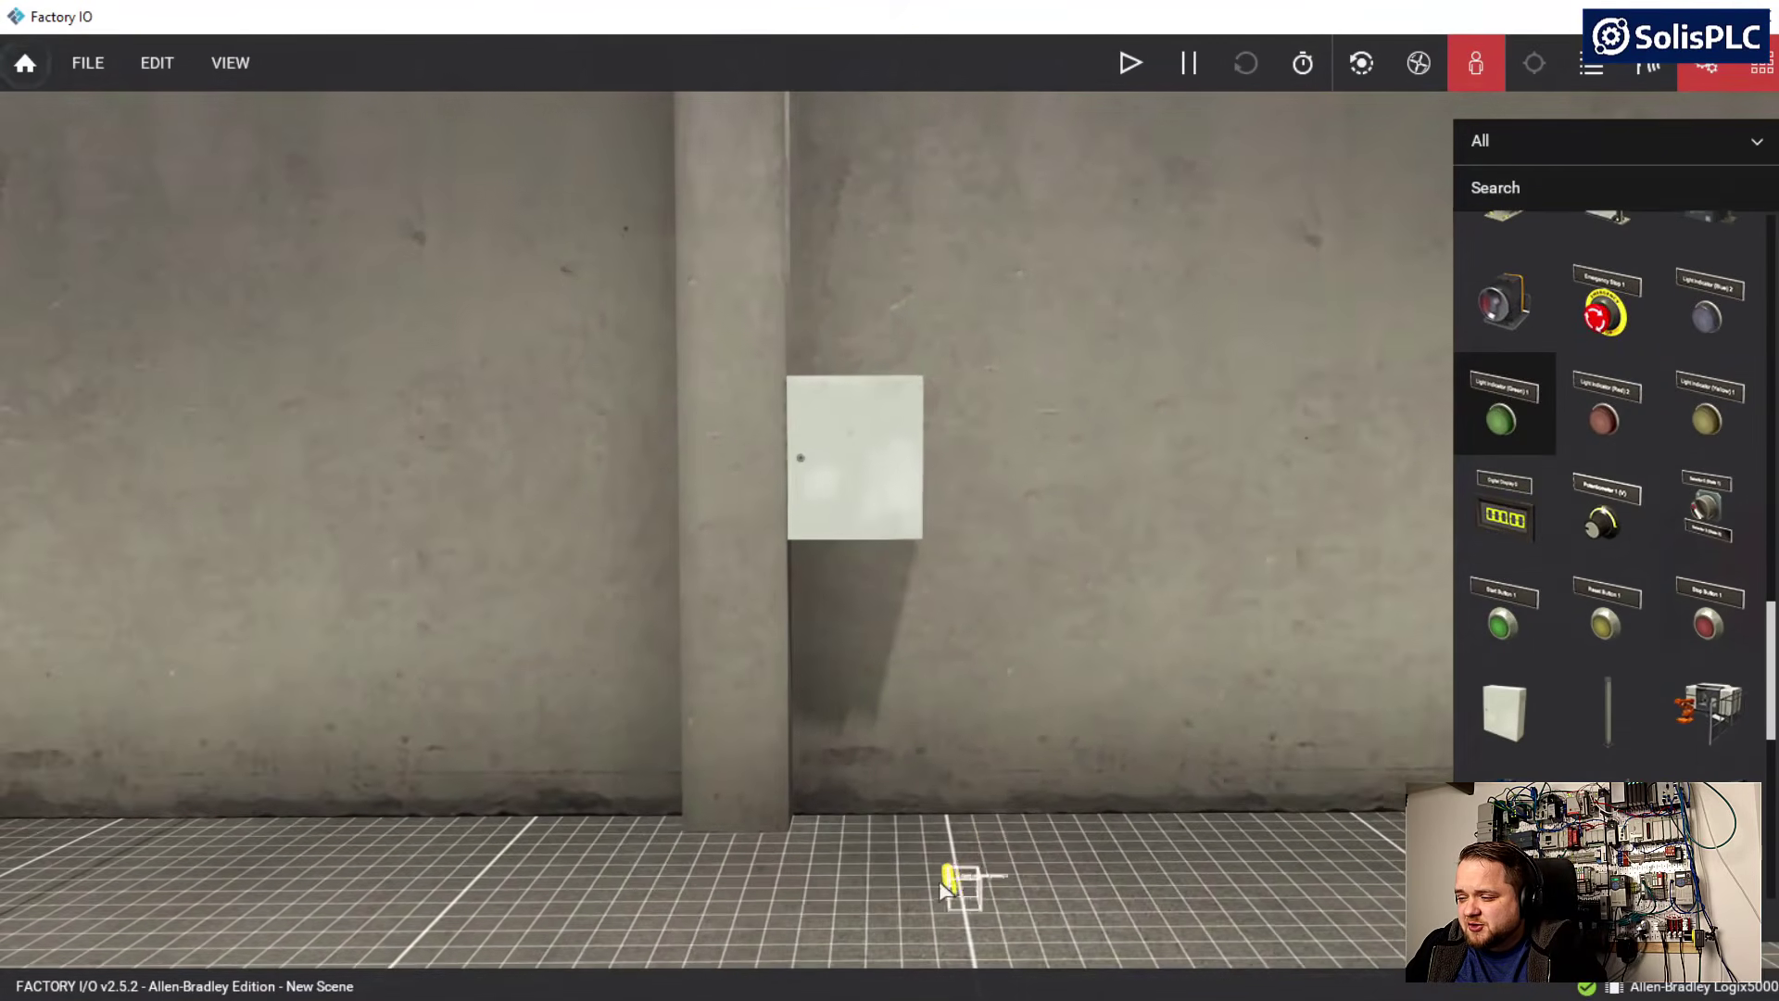
left_click_drag(751, 878, 716, 890)
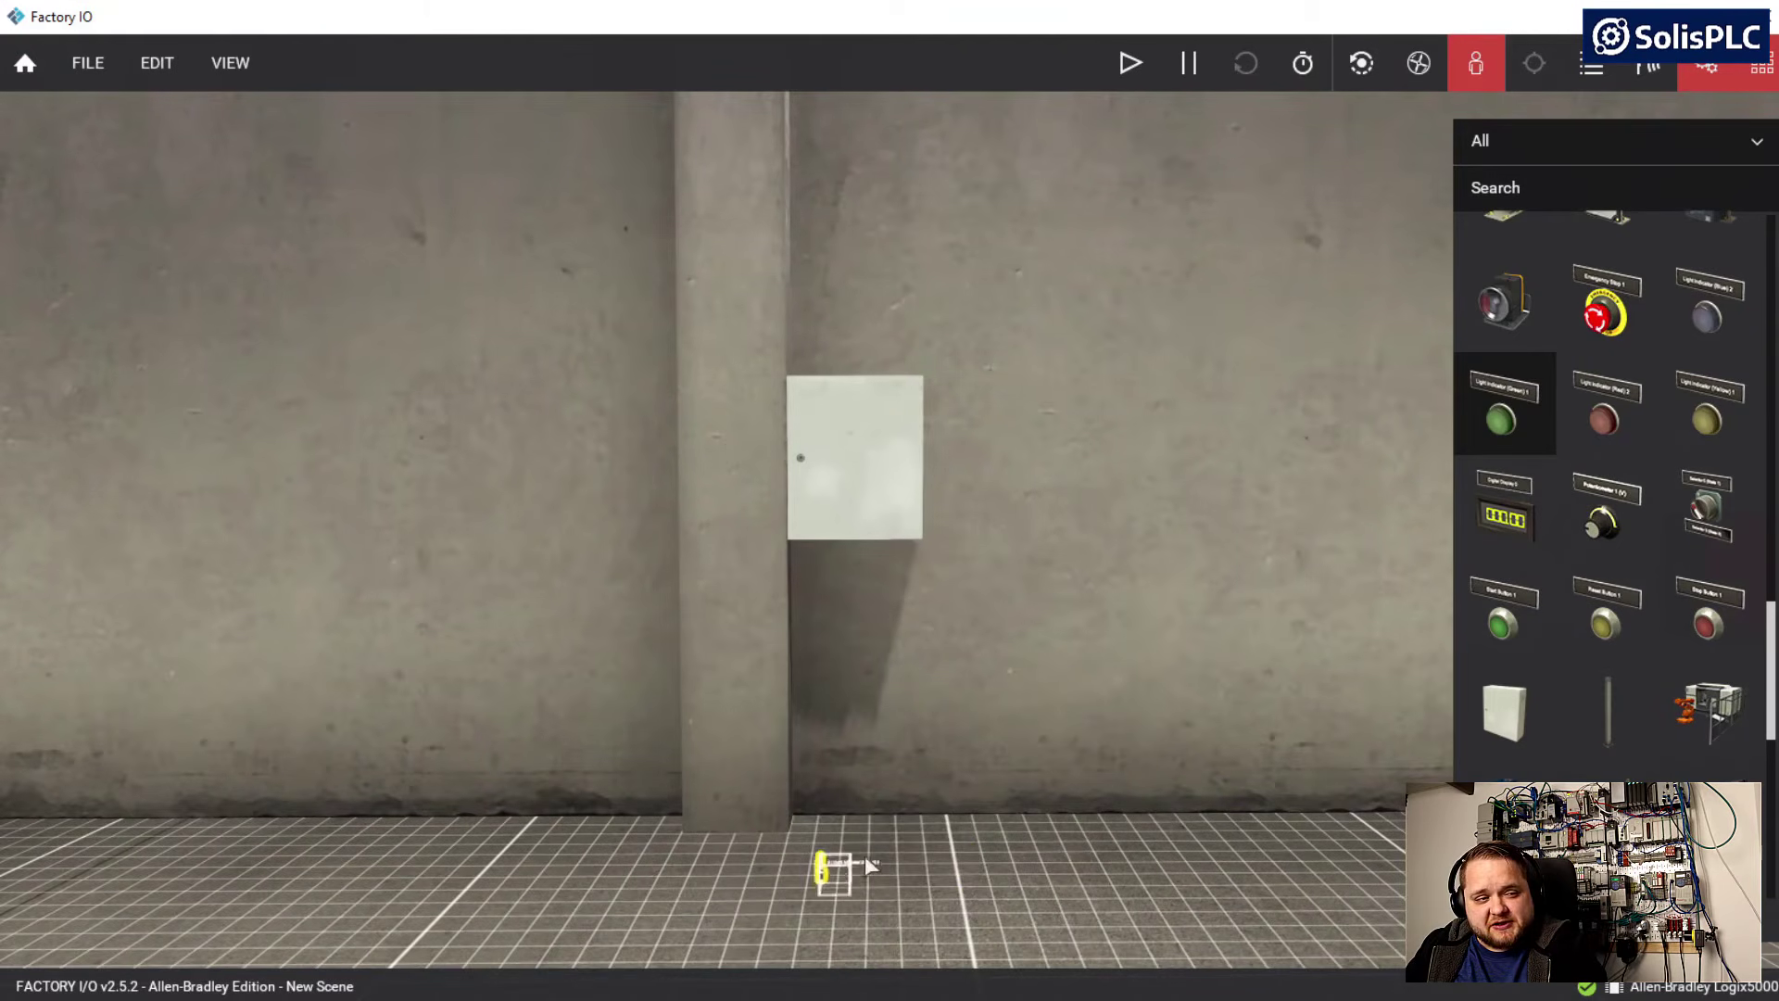
left_click_drag(869, 864, 843, 838)
right_click_drag(1076, 778, 692, 790)
right_click_drag(806, 737, 839, 768)
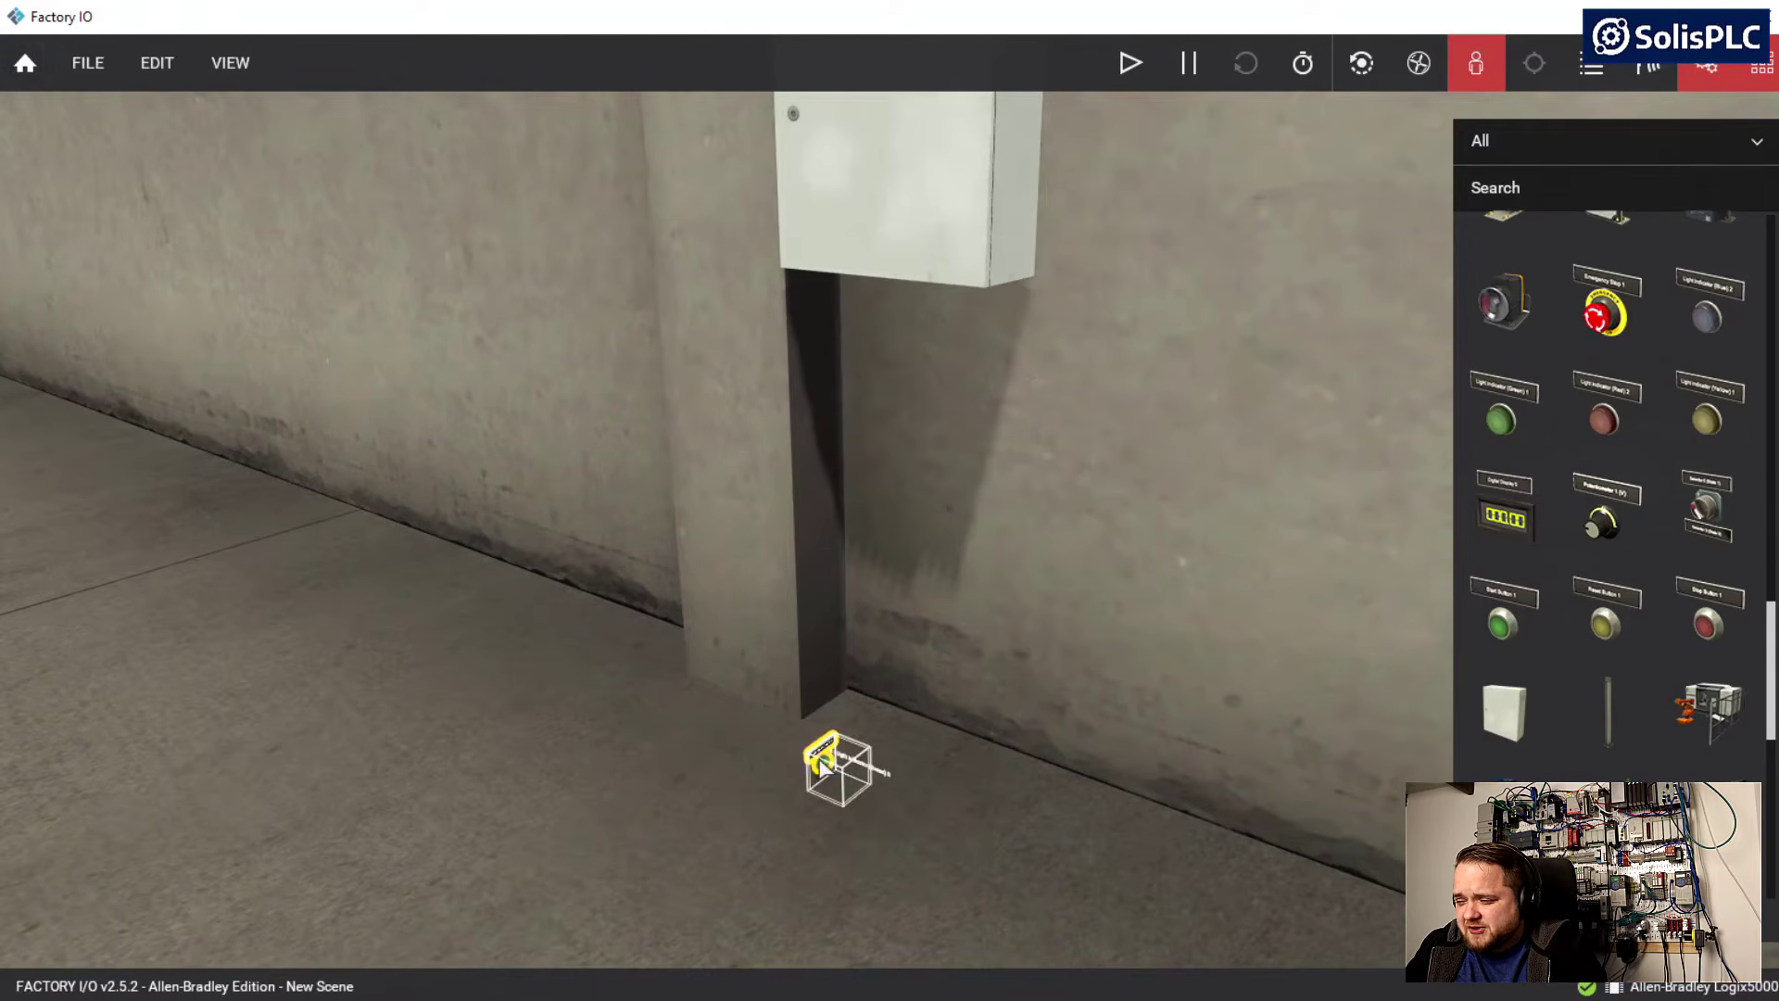
Rotate the green light indicator by a net one negative yaw increment so it faces away from the wall
right_click(822, 766)
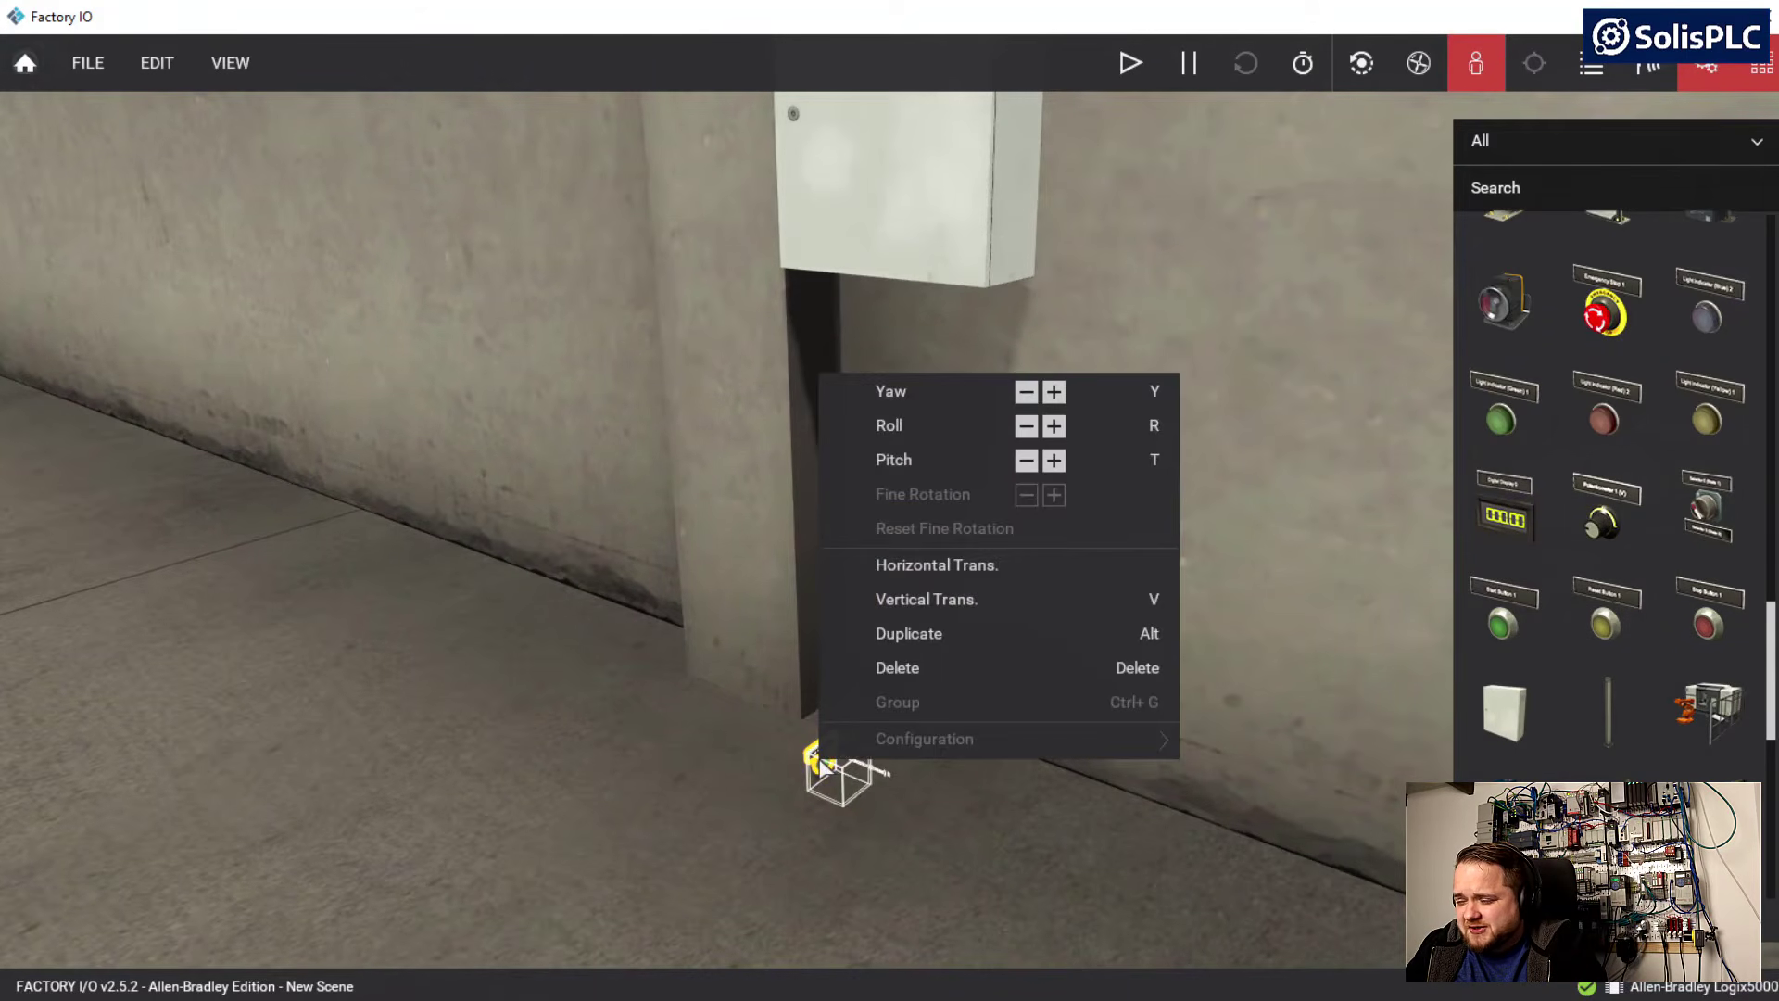
left_click(1050, 395)
left_click(1024, 394)
left_click(1024, 394)
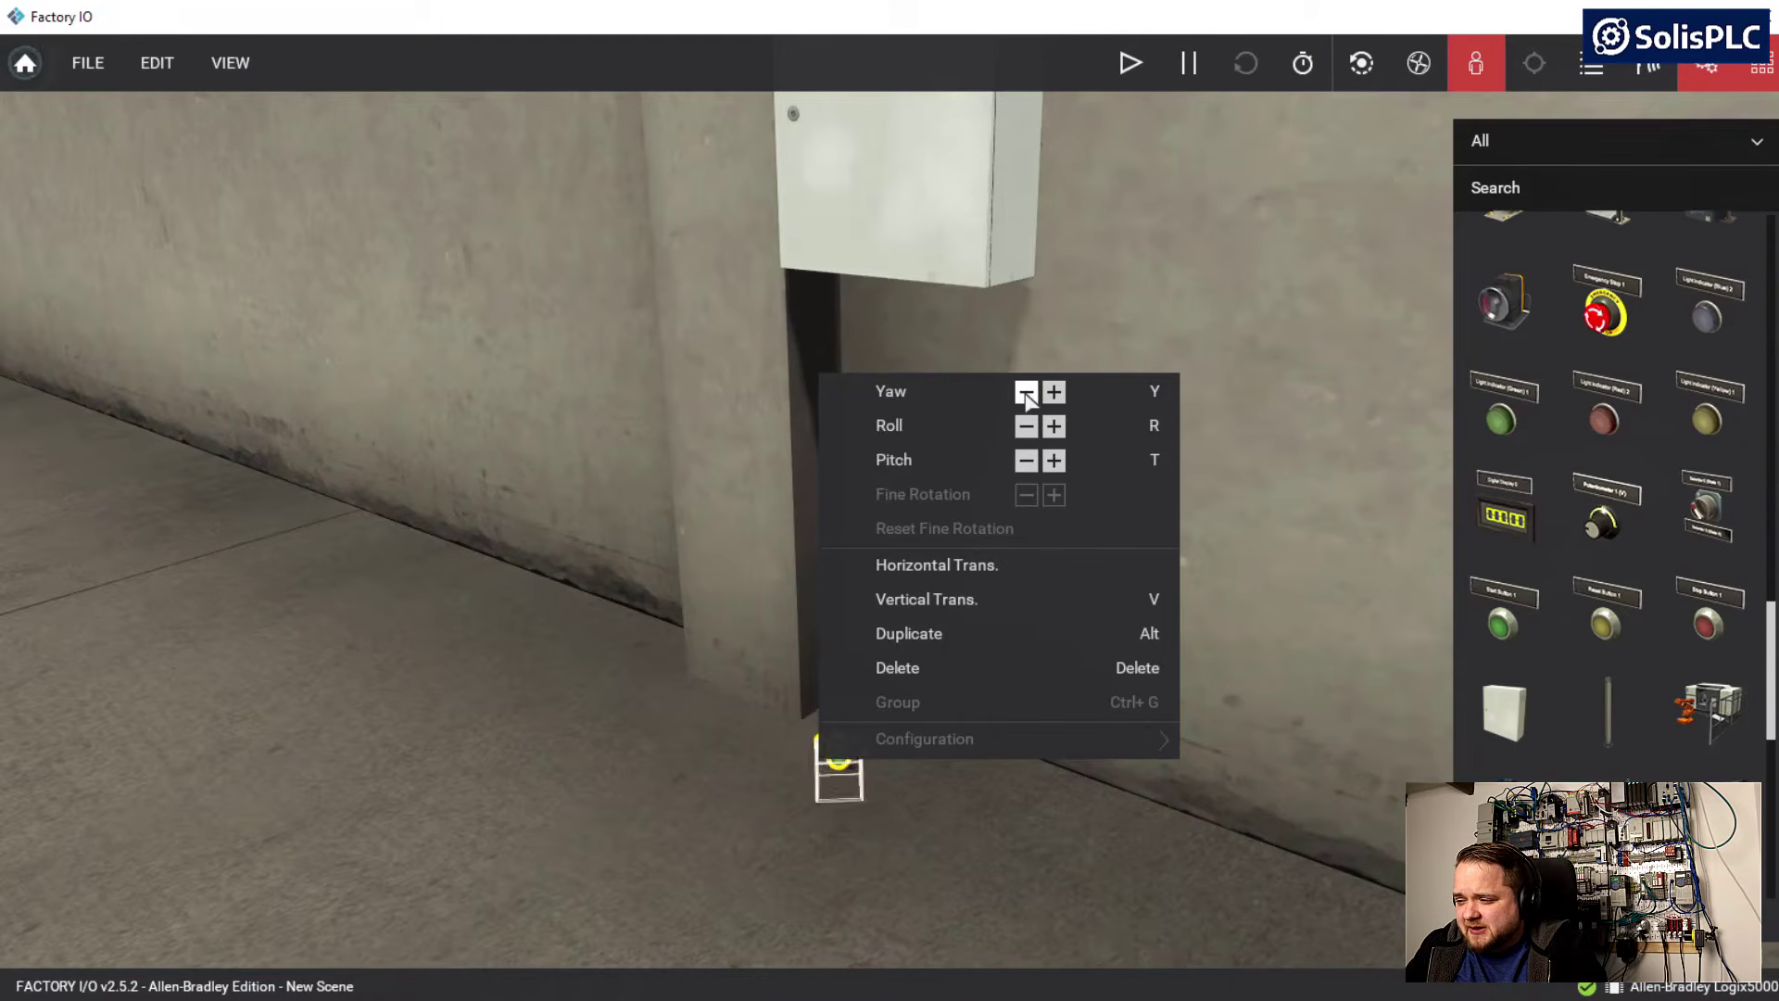
left_click(677, 542)
key("a")
right_click_drag(678, 542, 876, 546)
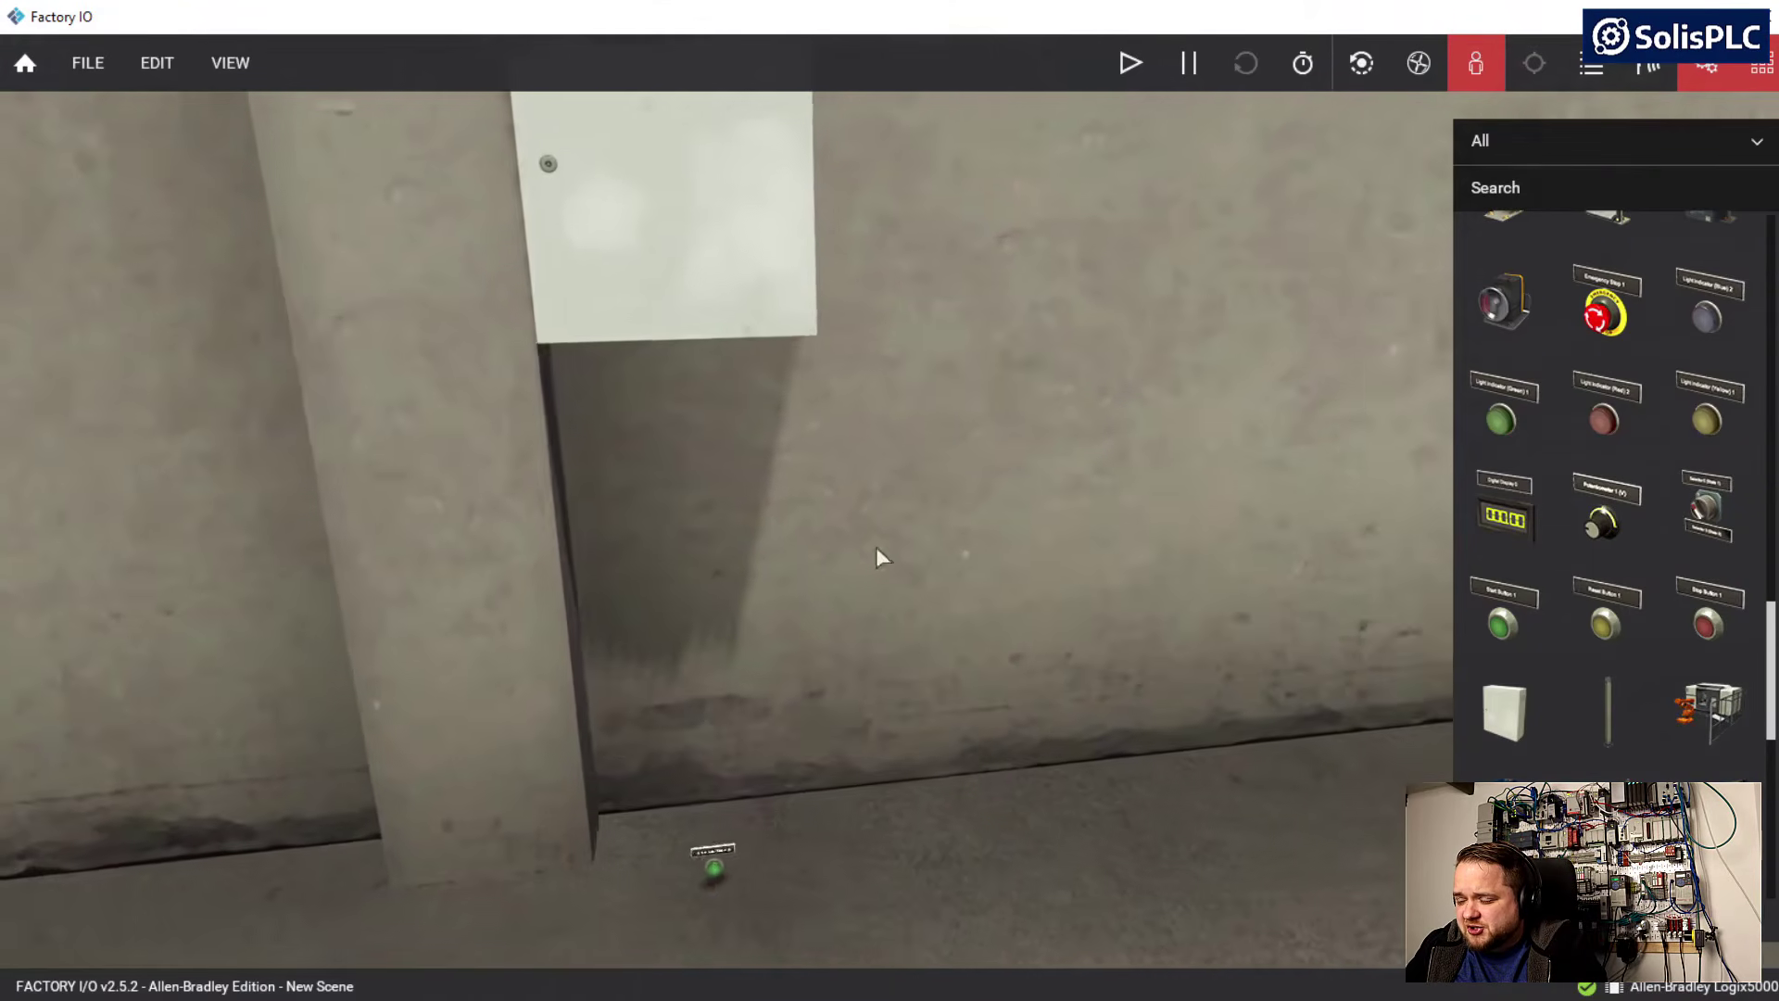
Raise the green light indicator vertically from the floor to the height of the cabinet's lower edge
key("s")
key("s")
left_click(887, 801)
right_click(886, 798)
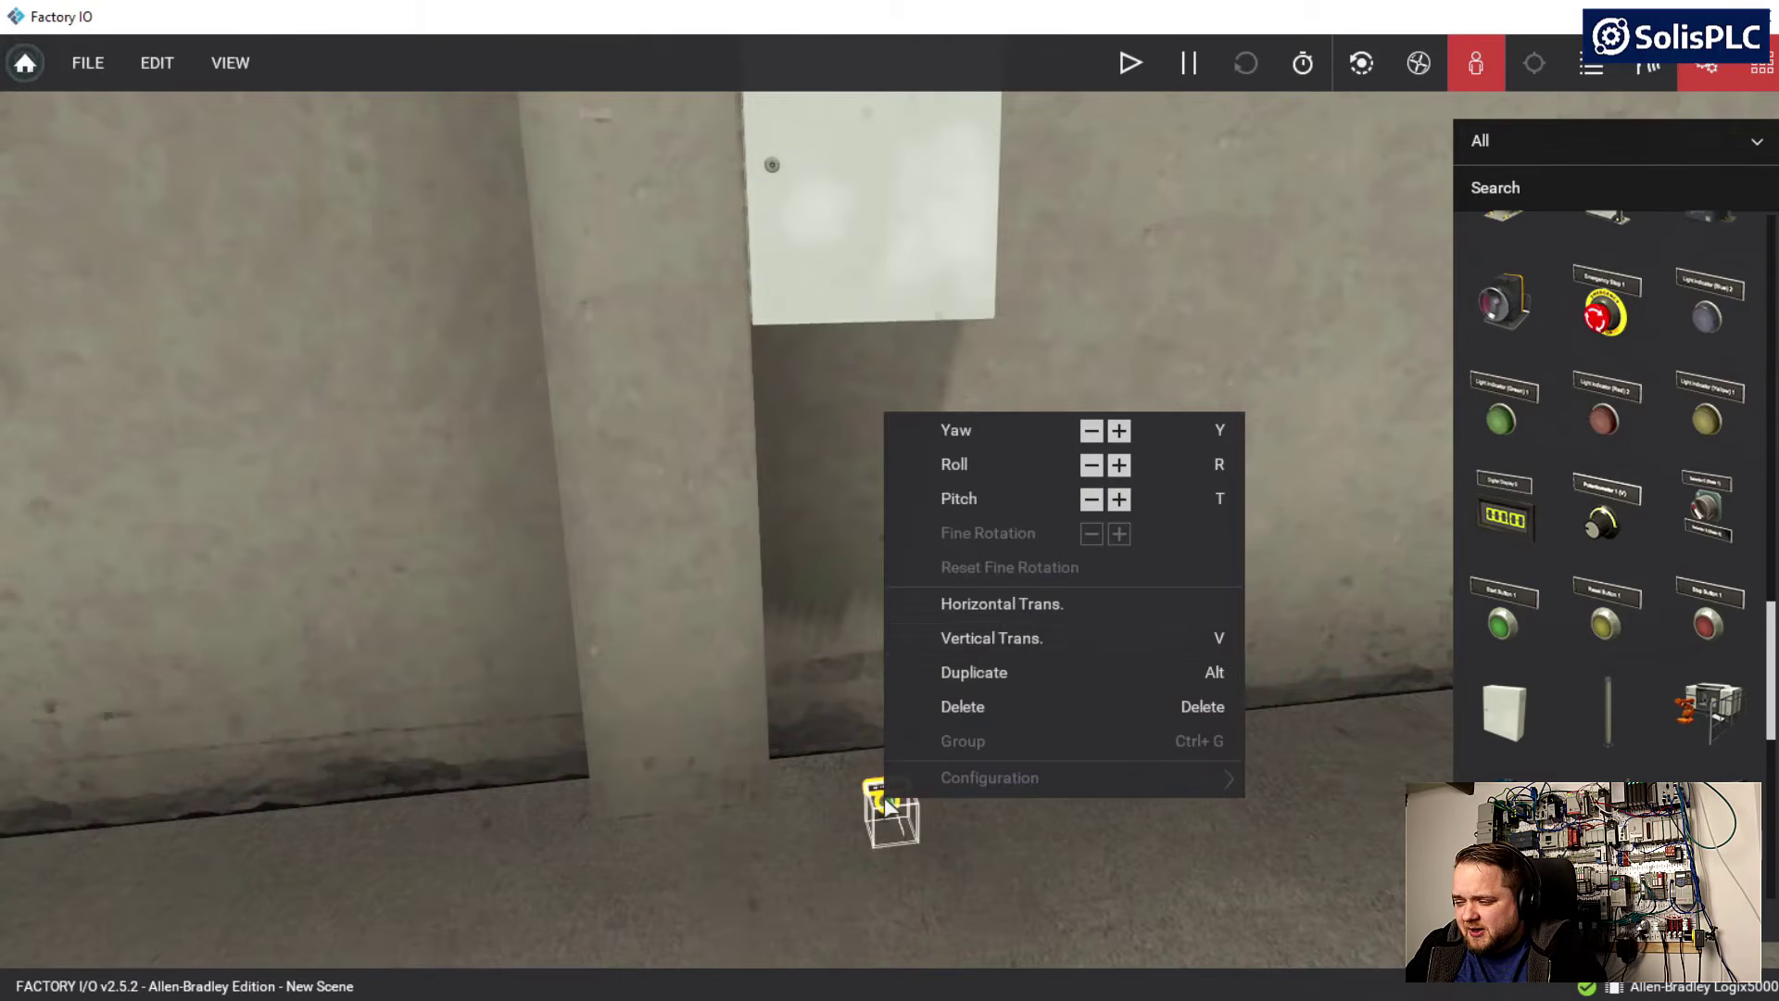
left_click(1012, 632)
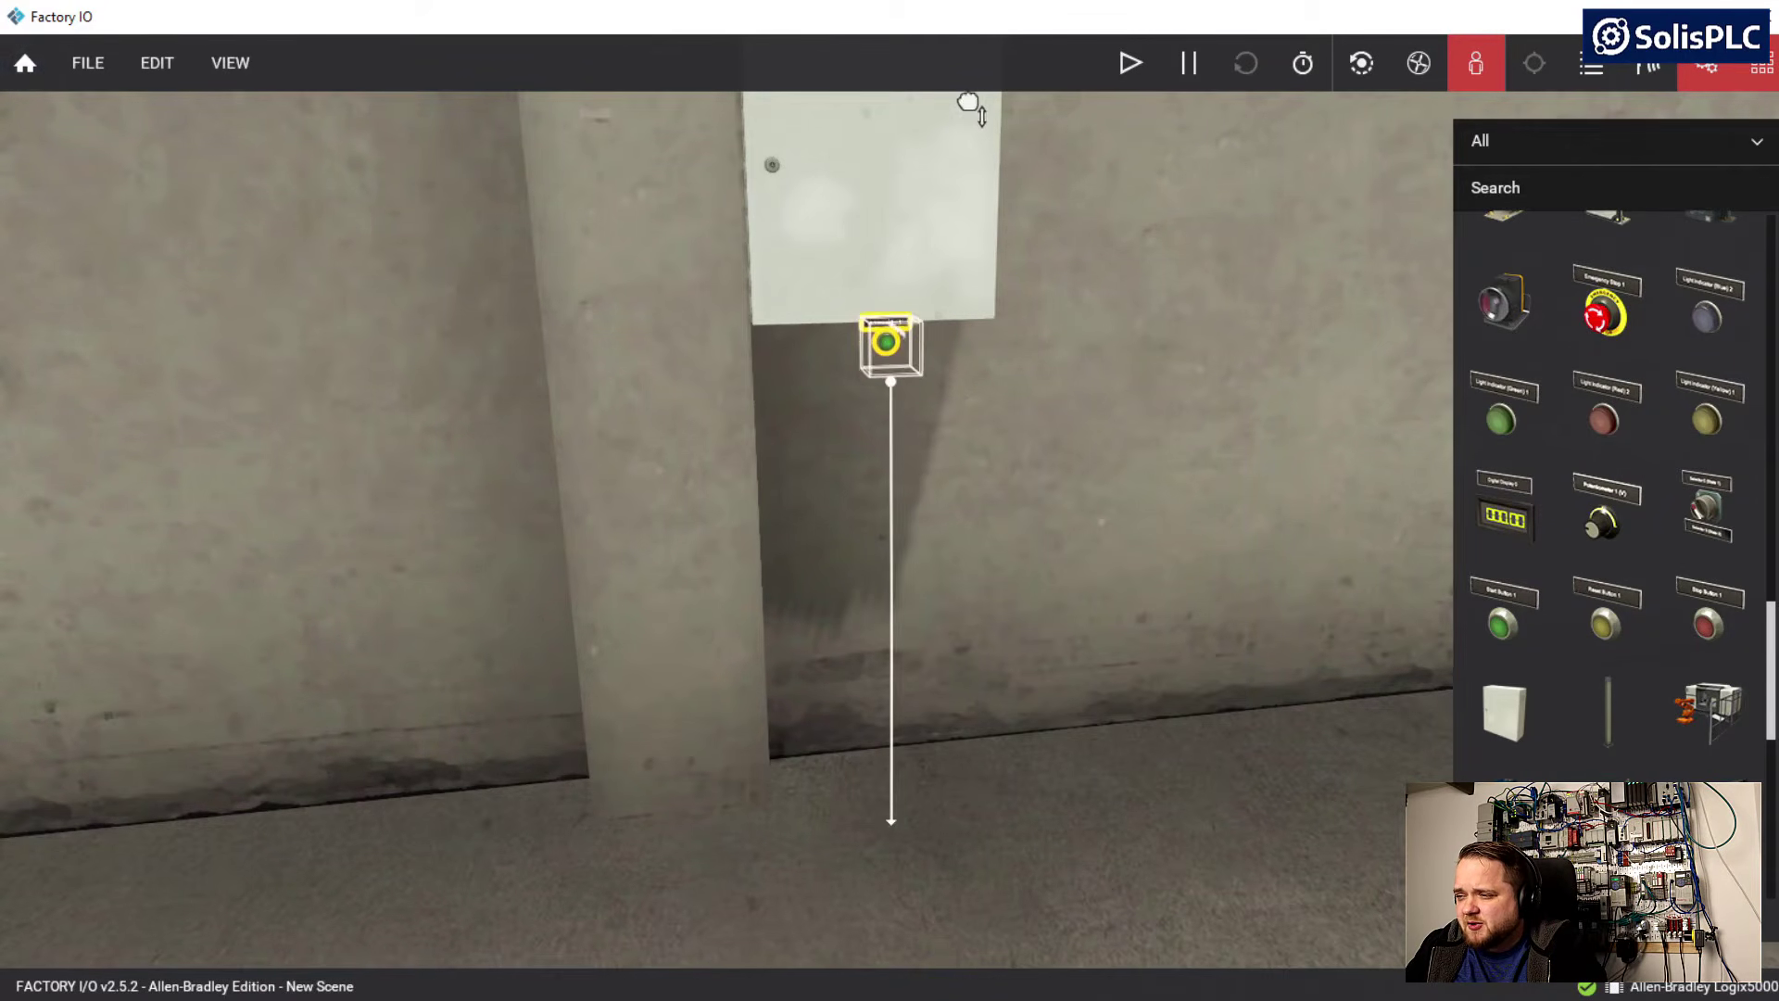
Move the green light indicator horizontally against the cabinet door, near the door's lower-left corner
key("a")
right_click_drag(792, 523, 1297, 506)
key("a")
mouse_move(931, 504)
right_mouse_down()
mouse_move(1196, 500)
mouse_move(185, 491)
mouse_move(640, 491)
mouse_move(779, 463)
mouse_move(893, 509)
mouse_move(902, 469)
mouse_move(1071, 591)
mouse_move(893, 519)
mouse_move(908, 517)
right_mouse_up()
key("d")
key("d")
key("a")
key("a")
key("a")
key("a")
key("d")
left_click_drag(1050, 528, 883, 513)
right_click_drag(884, 513, 626, 681)
key("d")
key("s")
key("w")
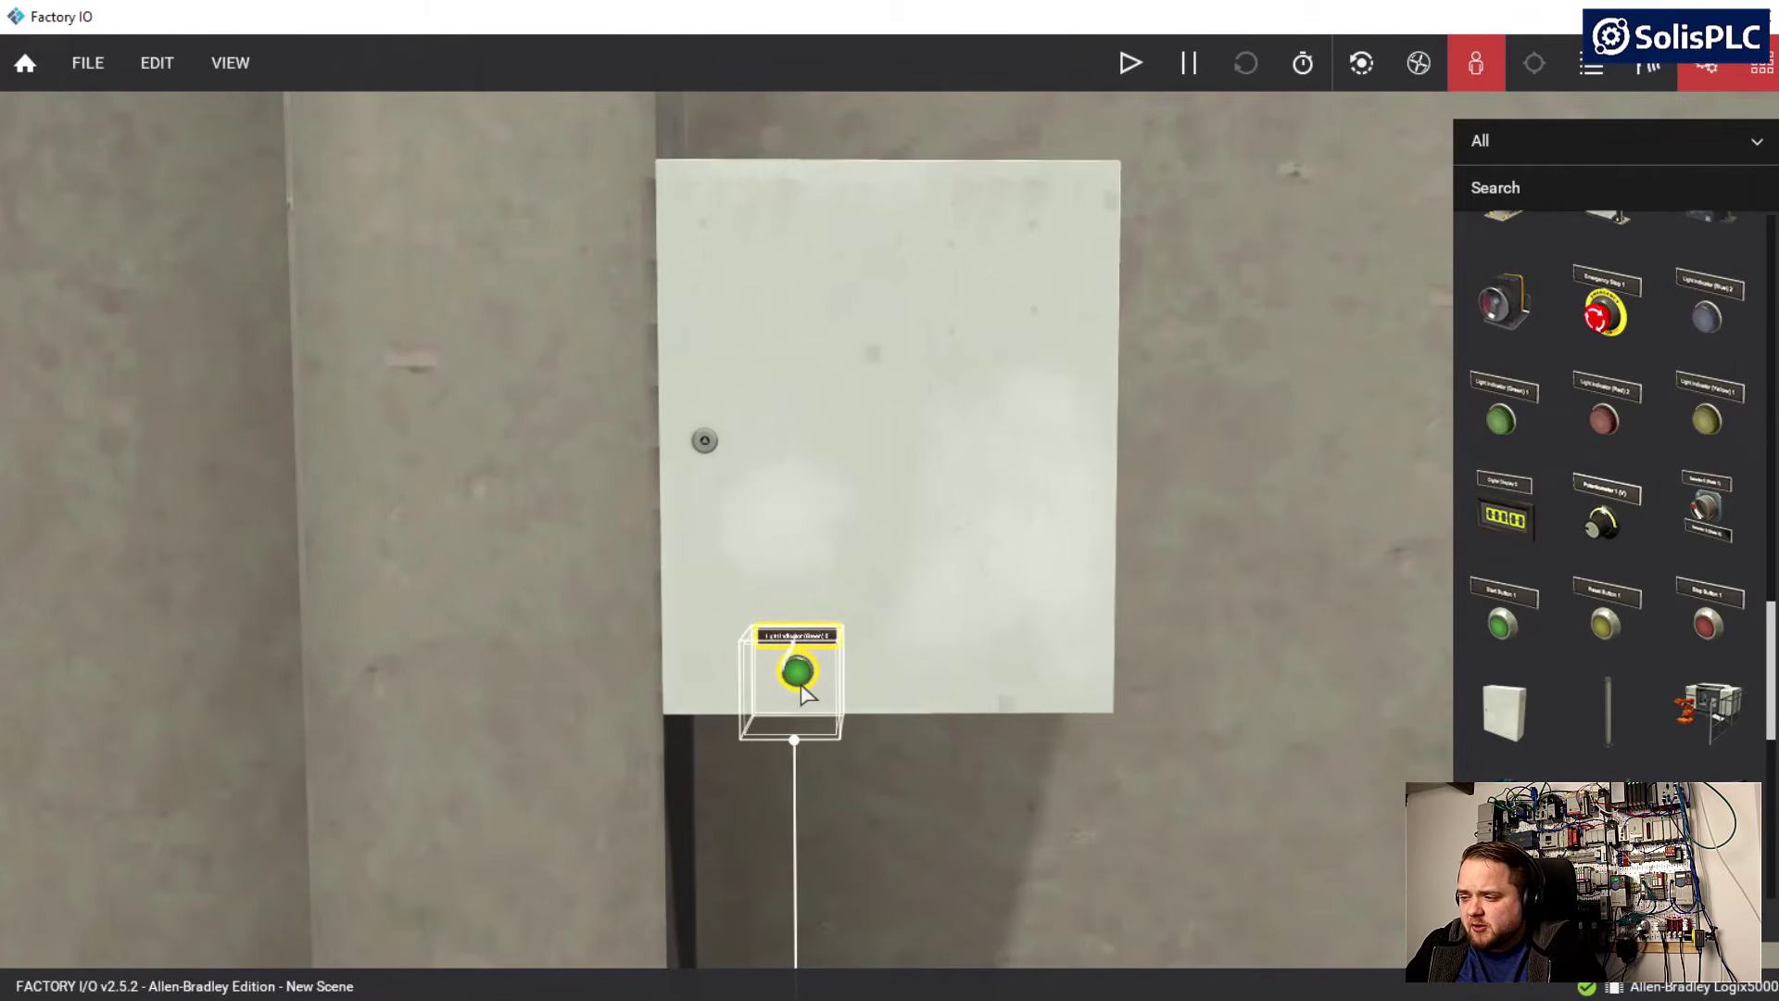
Raise the green light indicator along the cabinet door to the door's upper-left area, above the lock
right_click(805, 695)
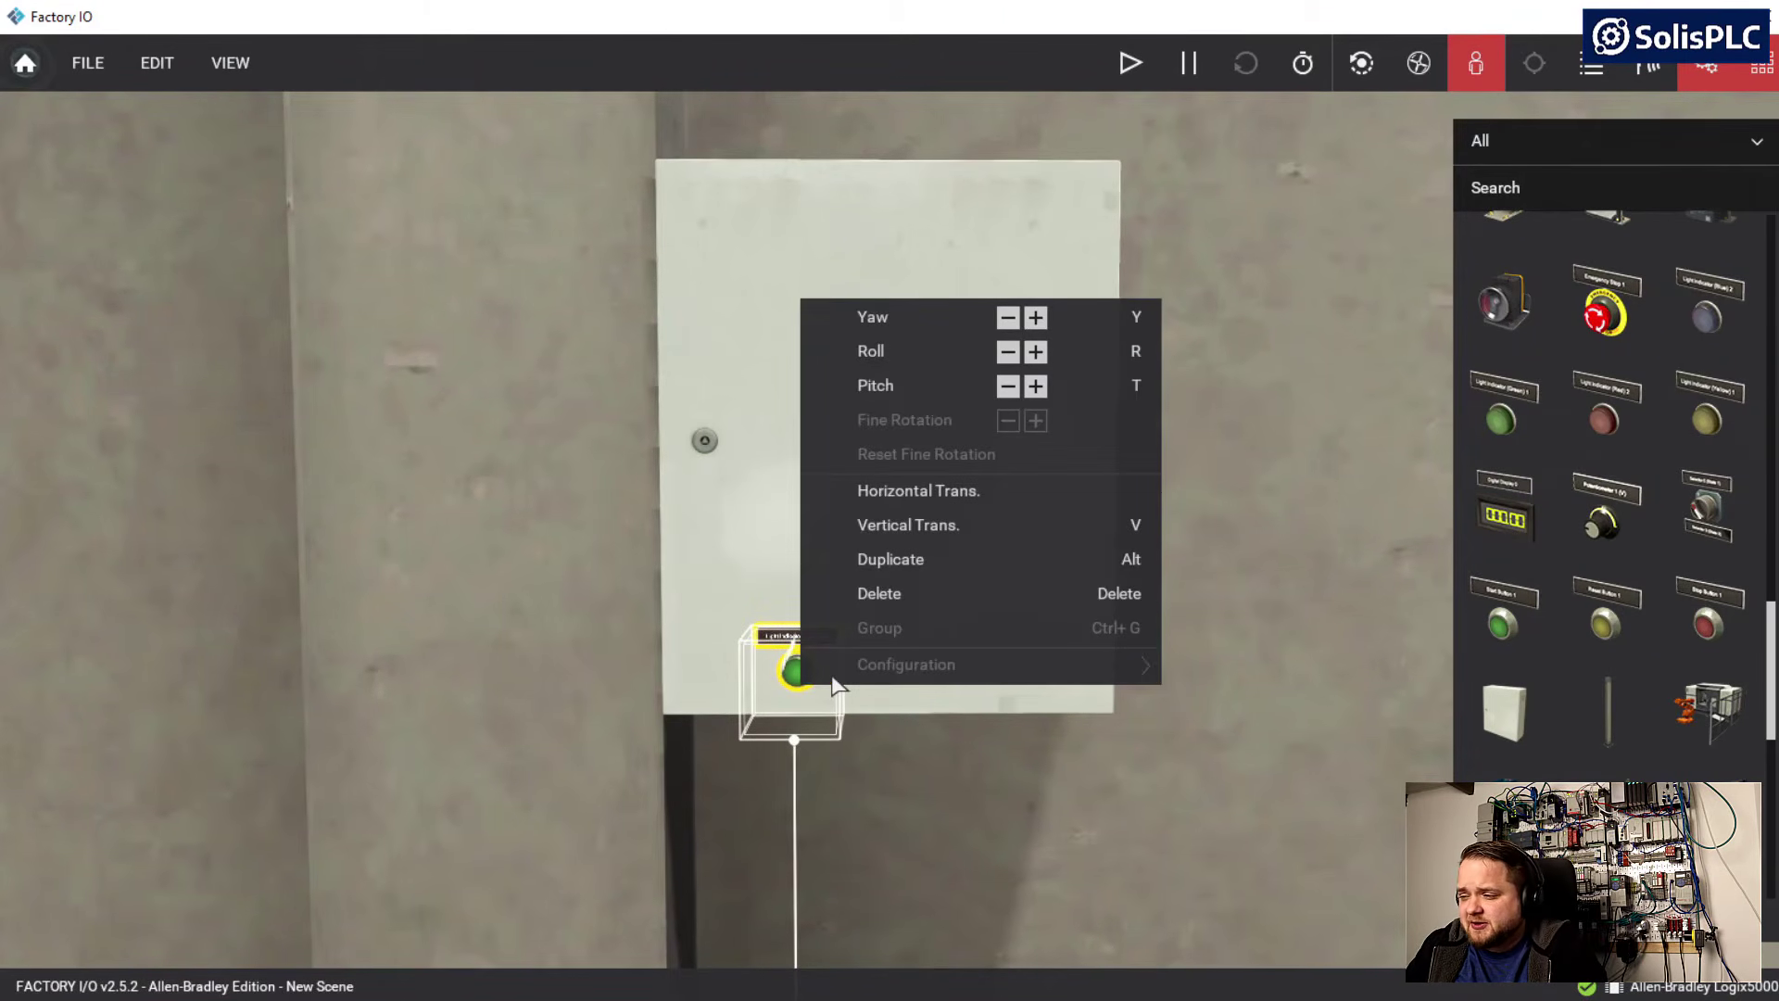
left_click(906, 527)
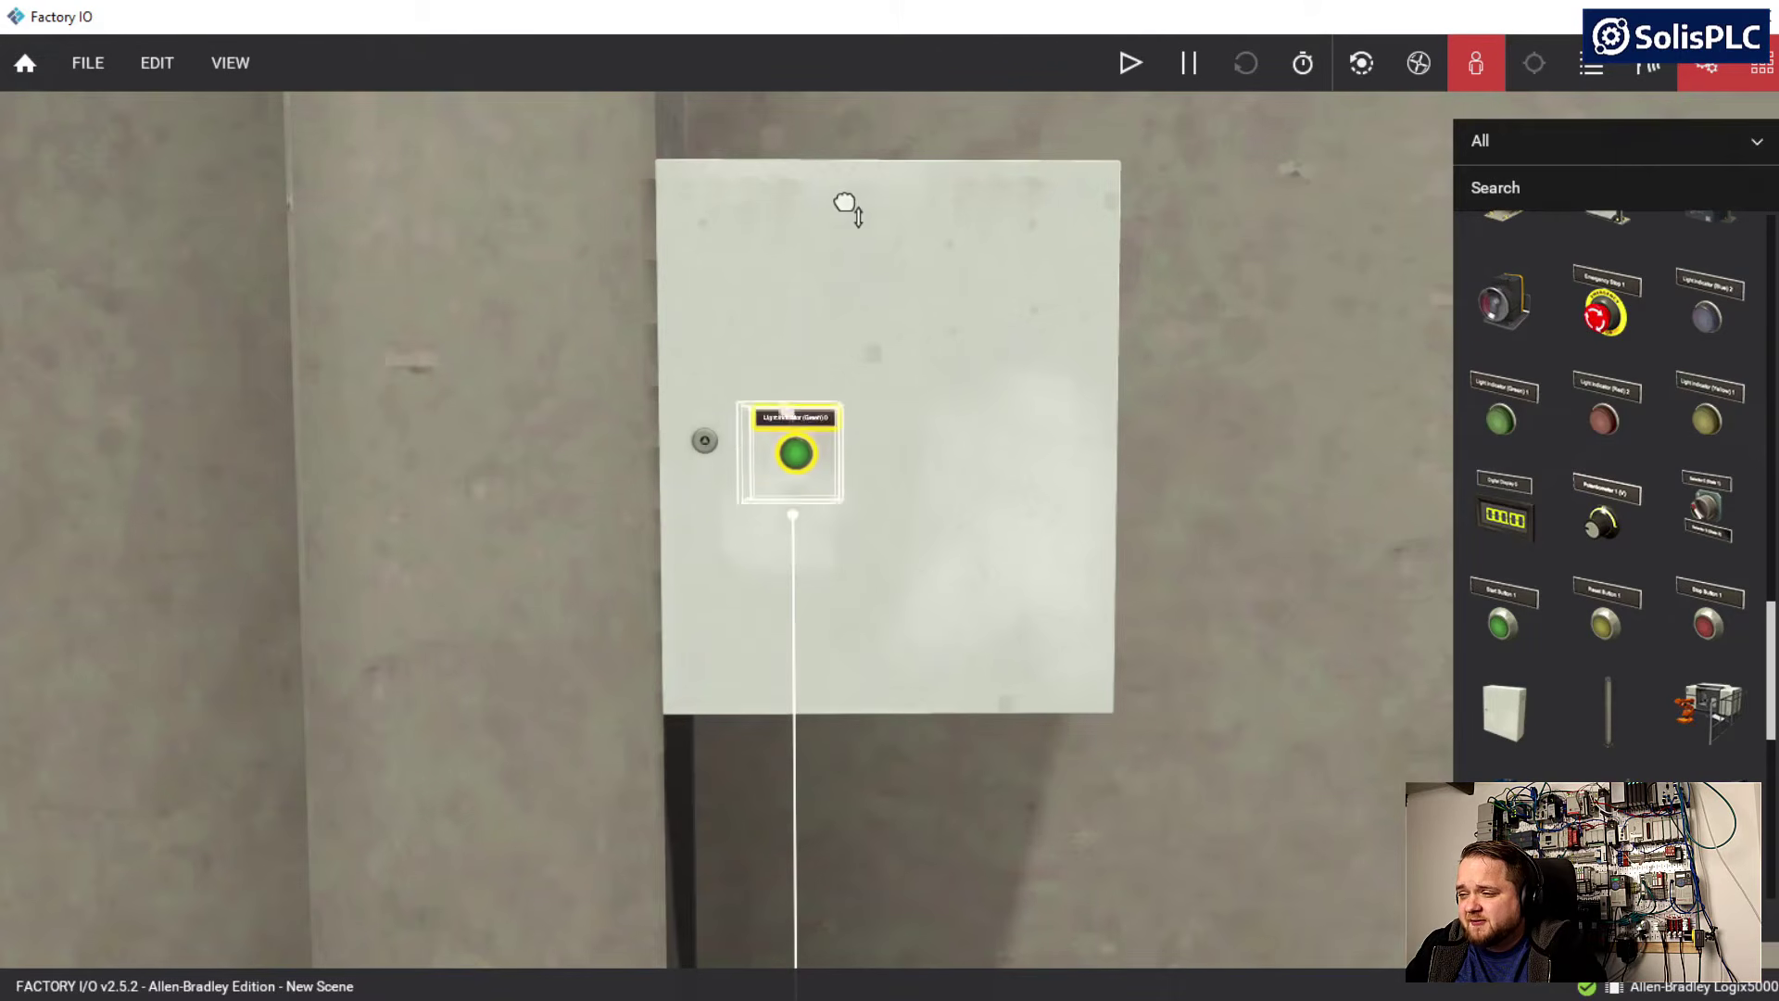
left_click_drag(846, 206, 845, 73)
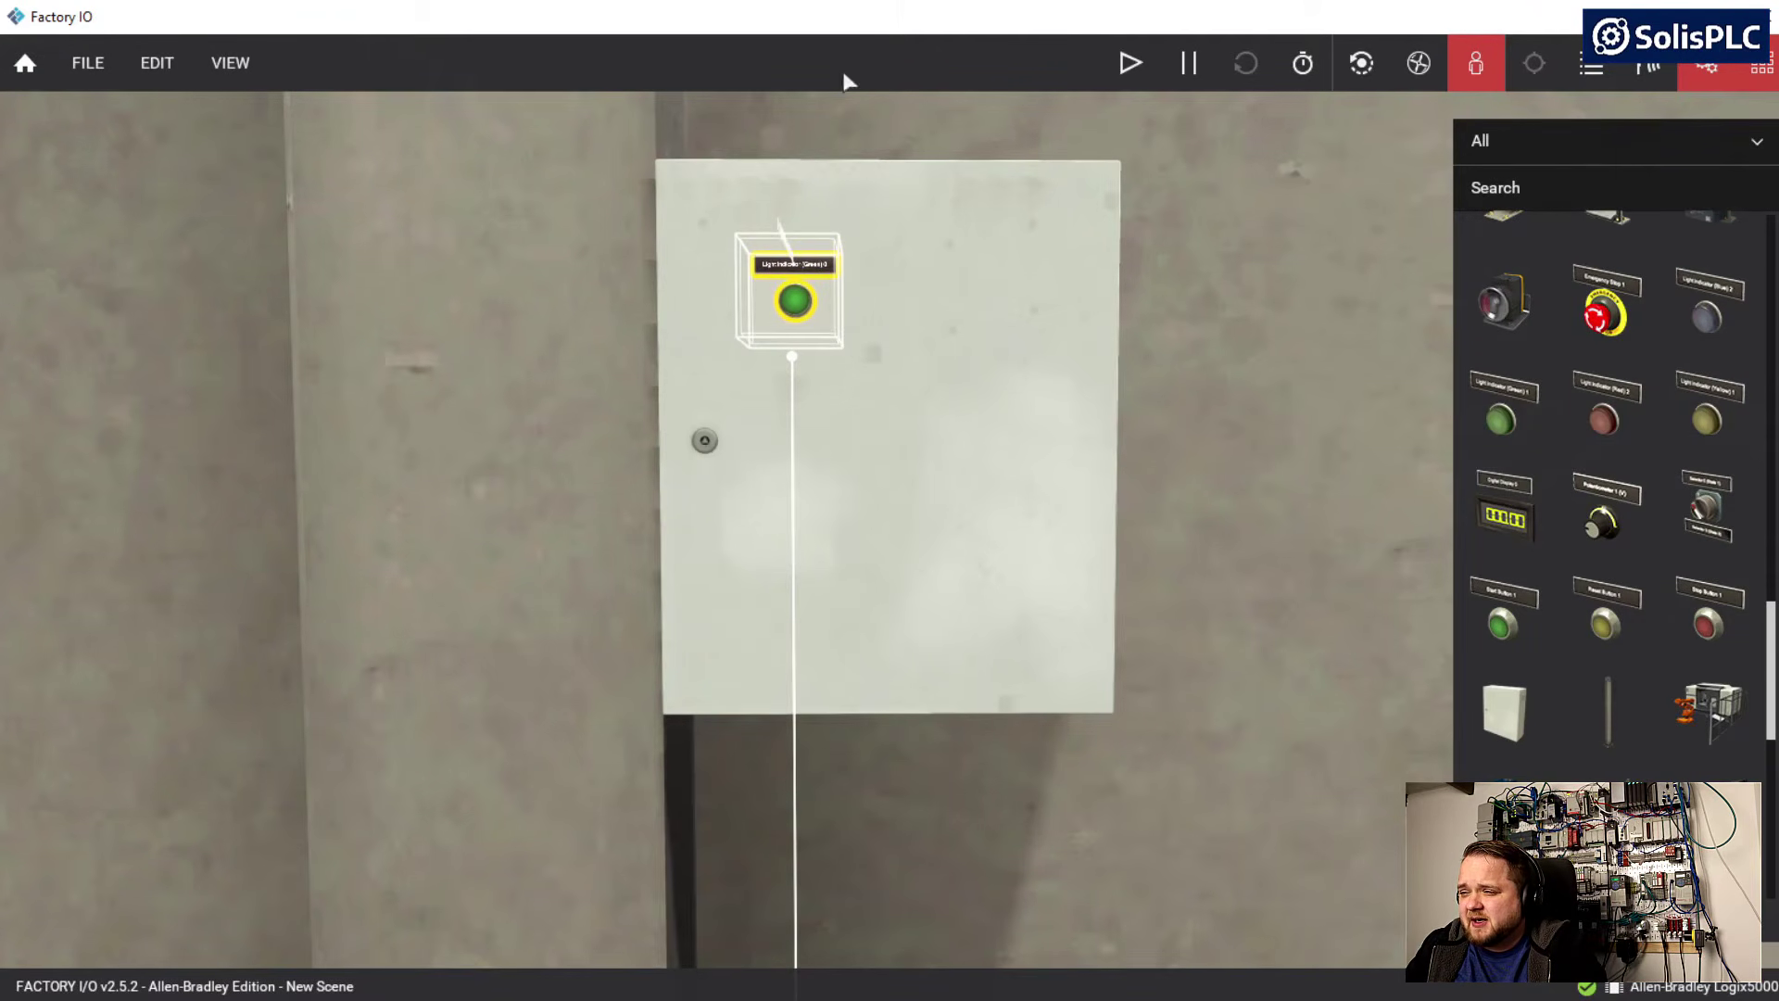
right_click_drag(798, 408, 886, 478)
key("a")
left_click(860, 519)
key("w")
key("d")
key("s")
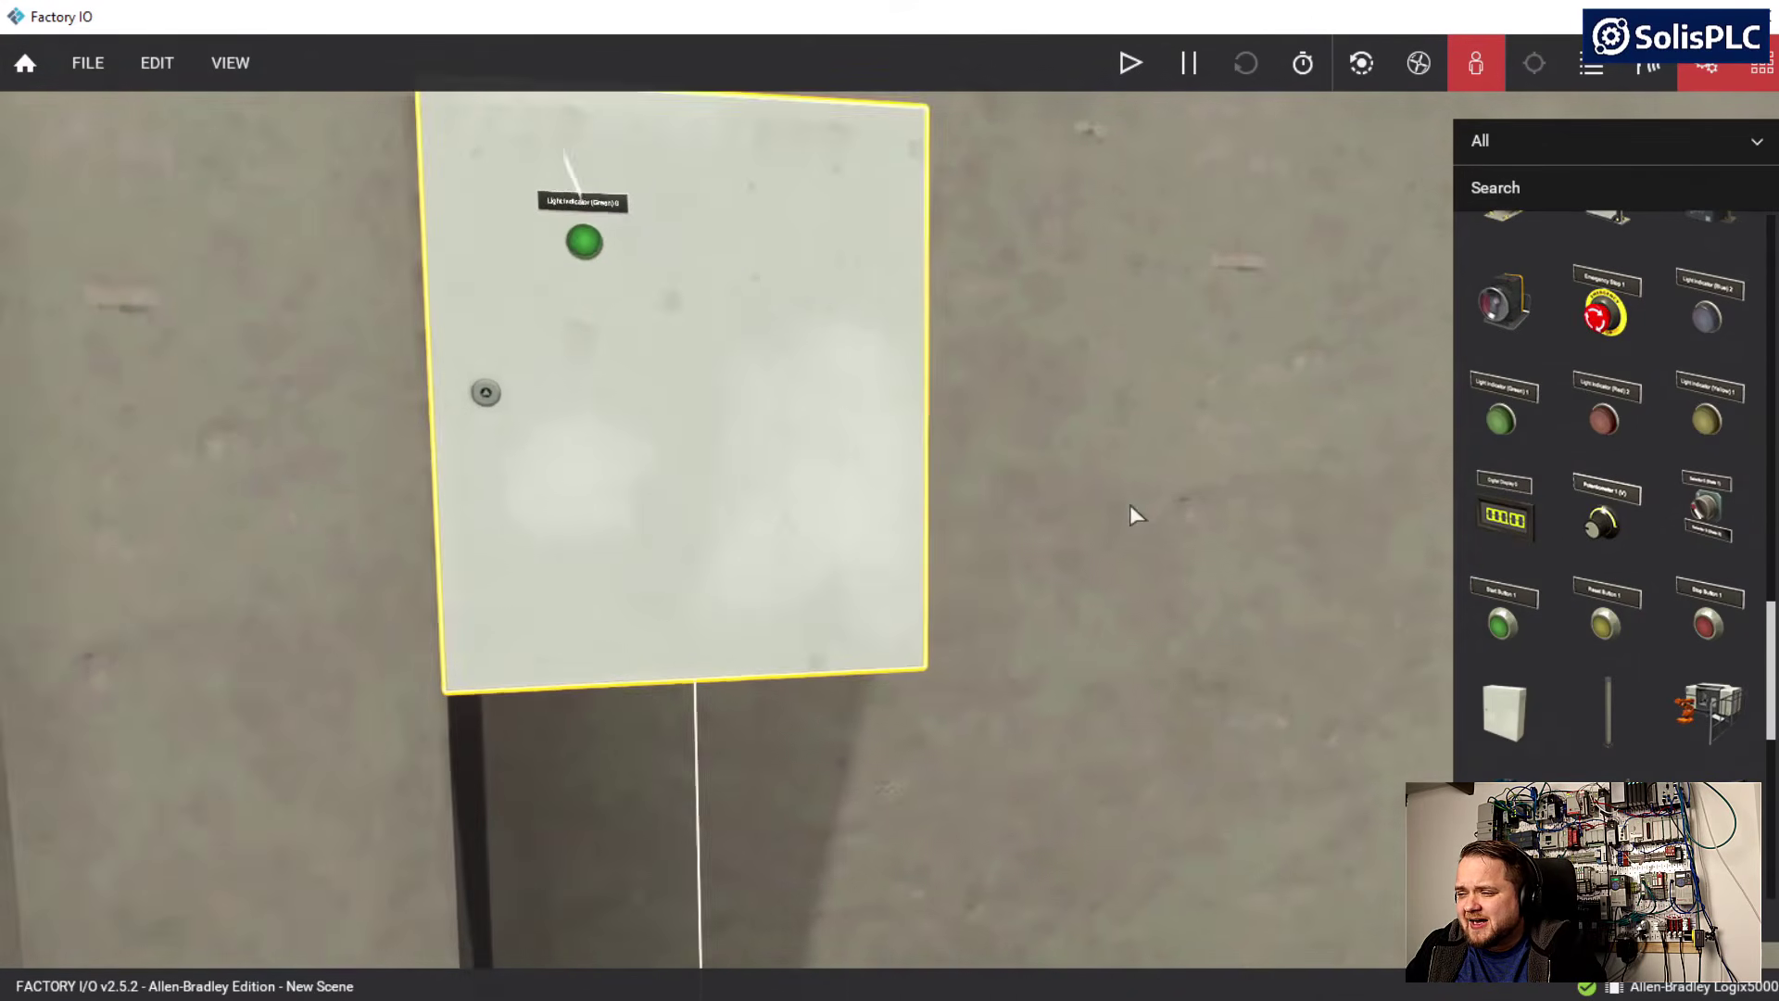
right_click_drag(1130, 504, 1057, 500)
right_click_drag(828, 500, 892, 512)
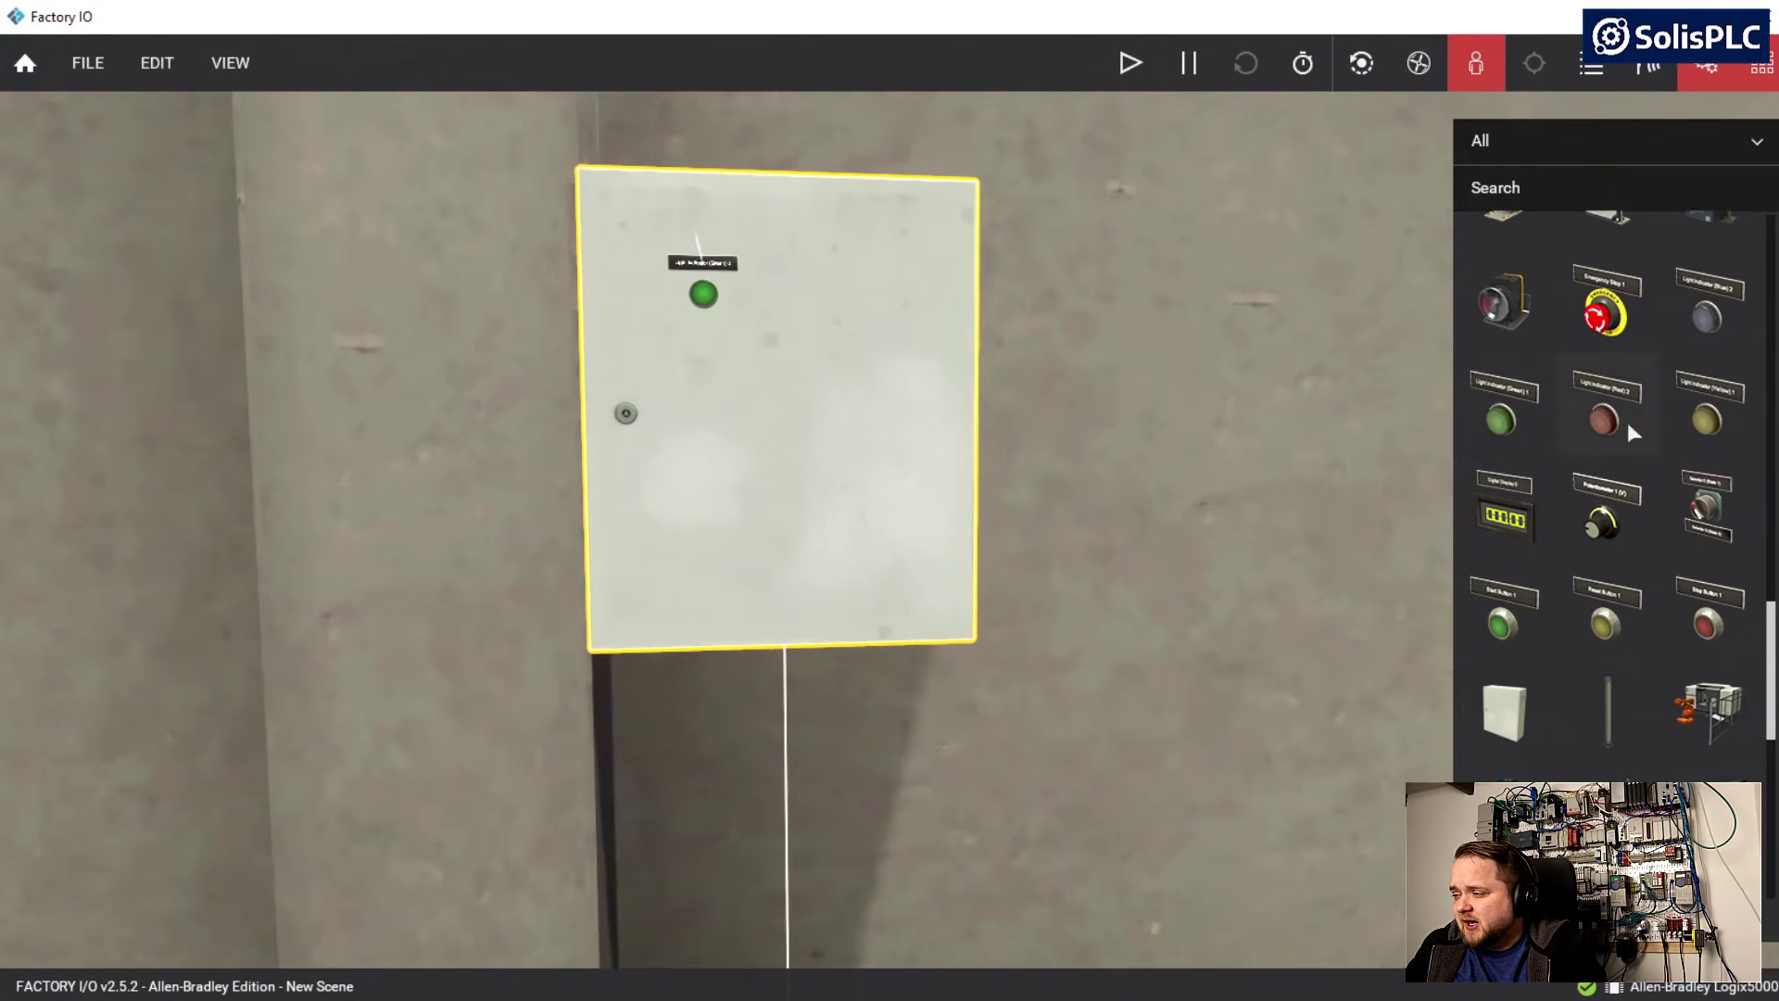
Place a red light indicator on the floor below the cabinet and turn it one negative yaw increment
key("s")
right_click_drag(1044, 482, 1018, 575)
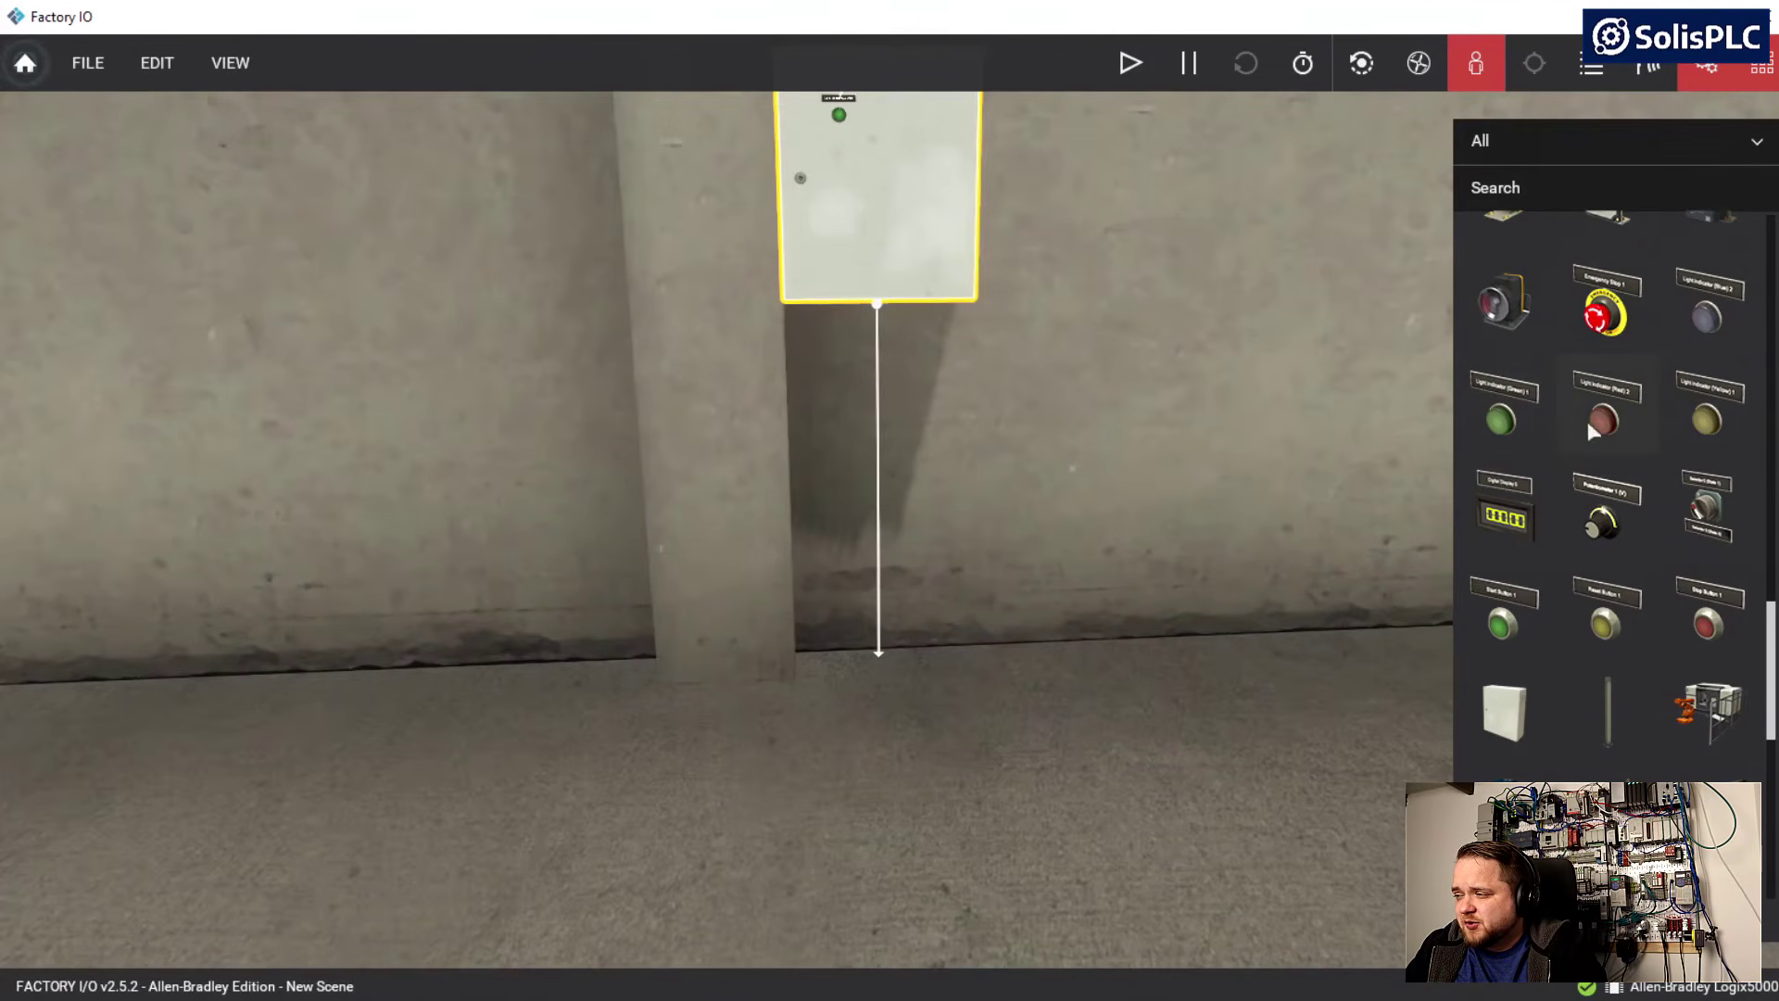
left_click_drag(1609, 421, 885, 755)
right_click(885, 755)
left_click(1091, 382)
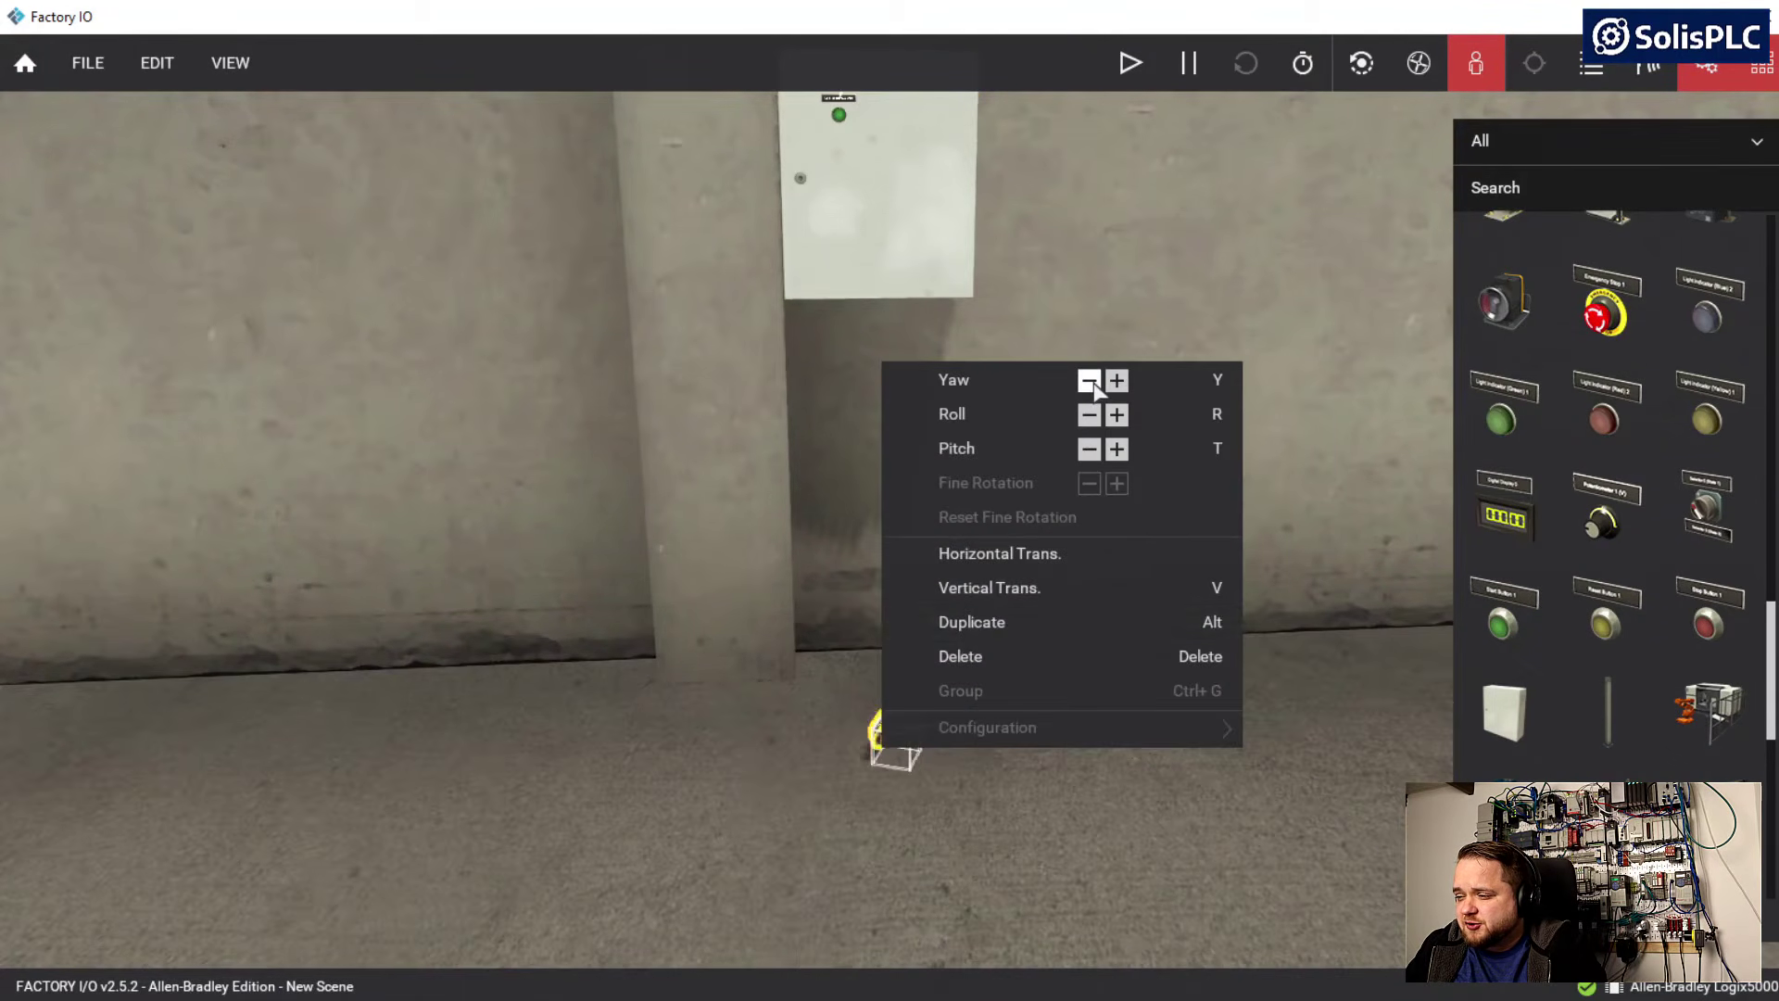
Raise the red light indicator off the floor and set it against the lower part of the cabinet door
left_click(1011, 586)
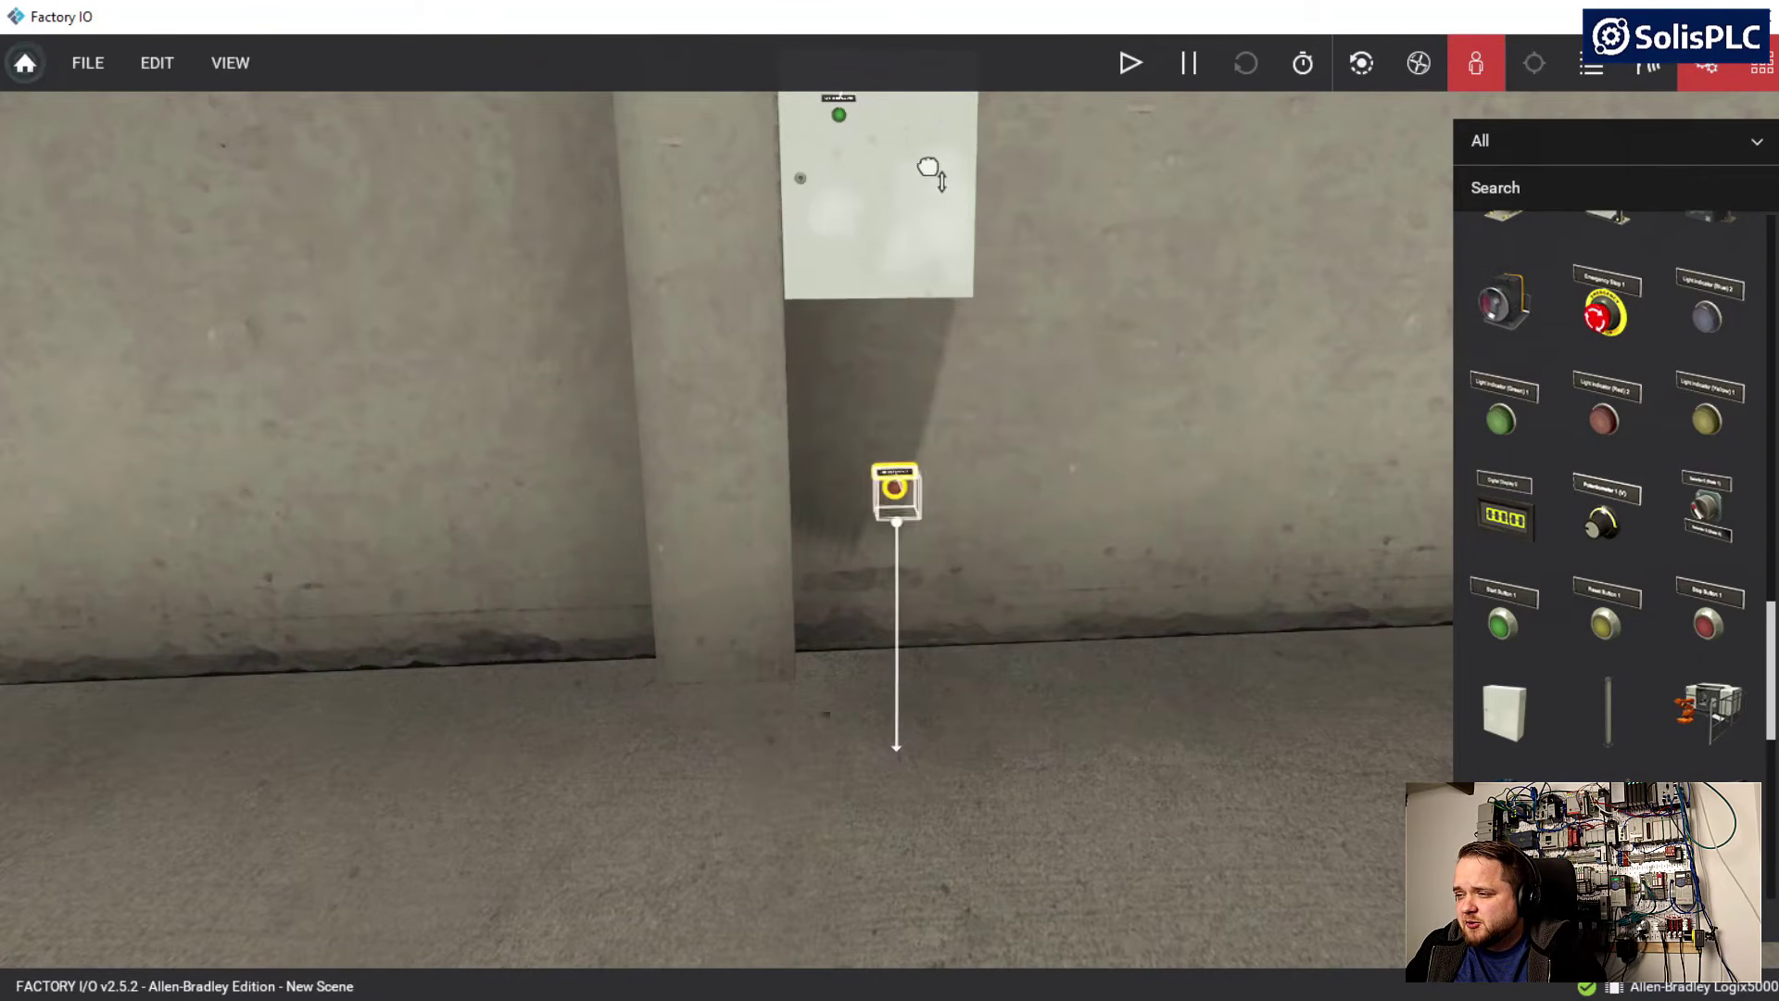
key("w")
right_click_drag(1014, 380, 971, 696)
left_click_drag(1128, 688, 1092, 602)
key("w")
key("d")
key("w")
key("s")
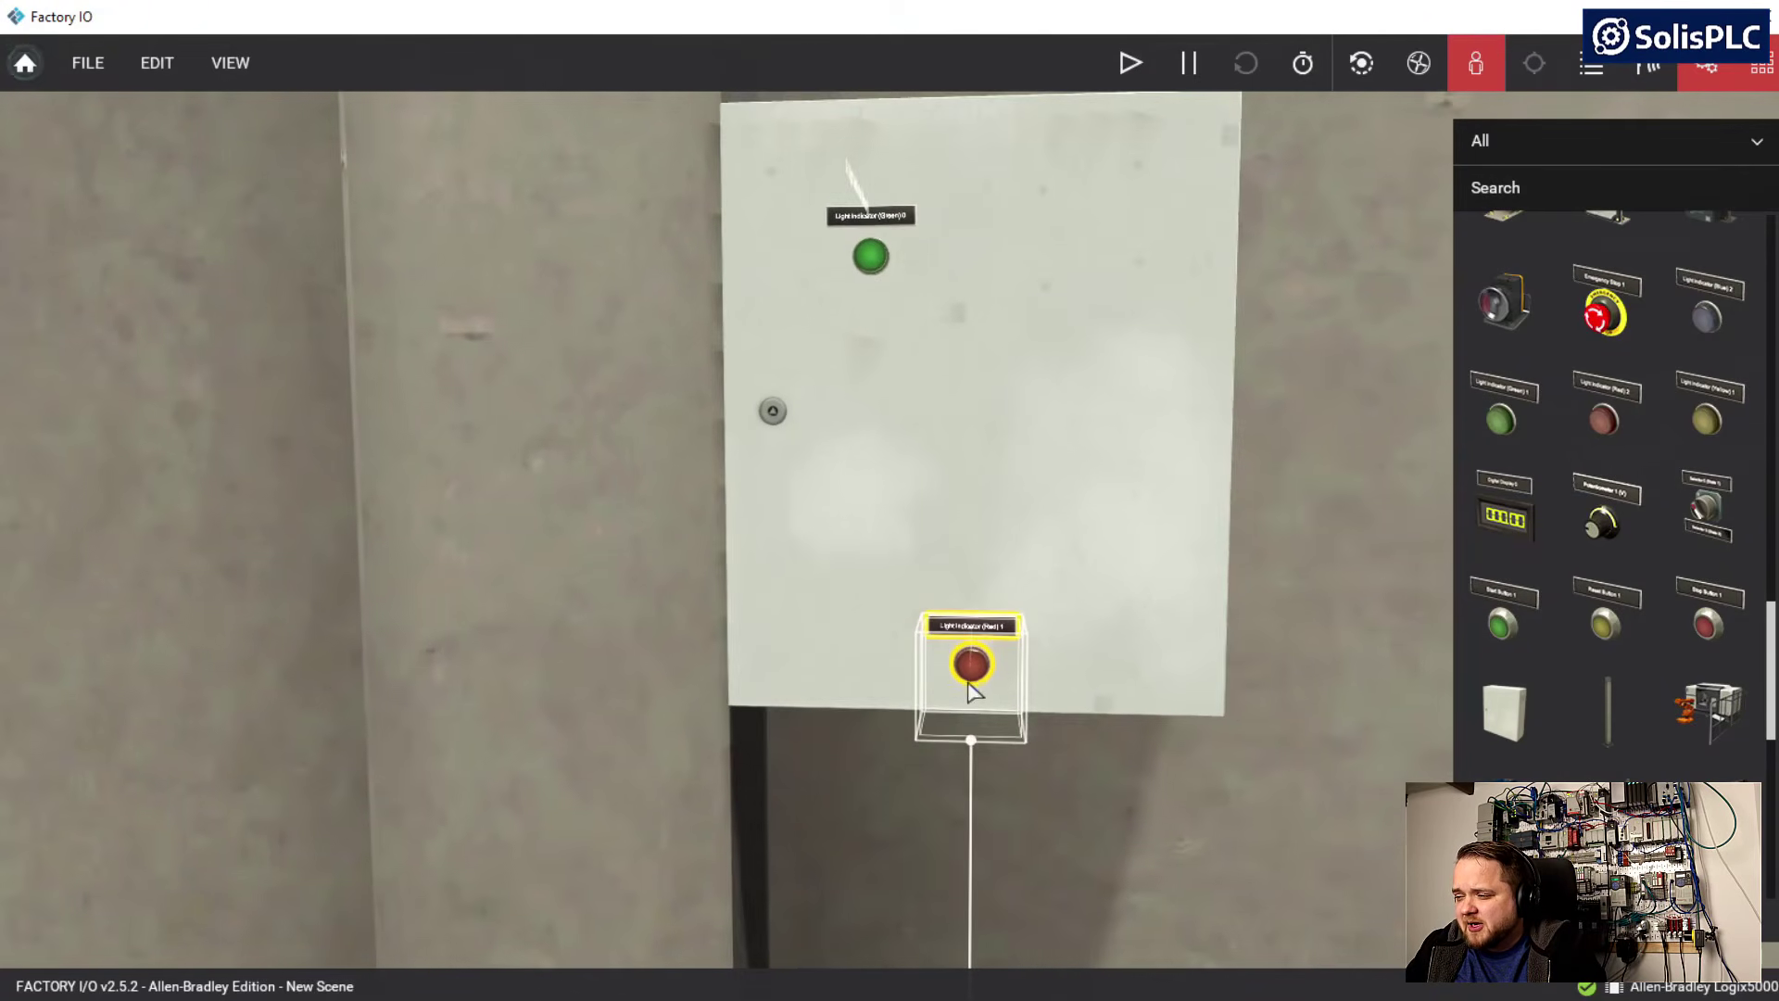
Raise the red light indicator along the cabinet door until it is level with and beside the green one
right_click(983, 669)
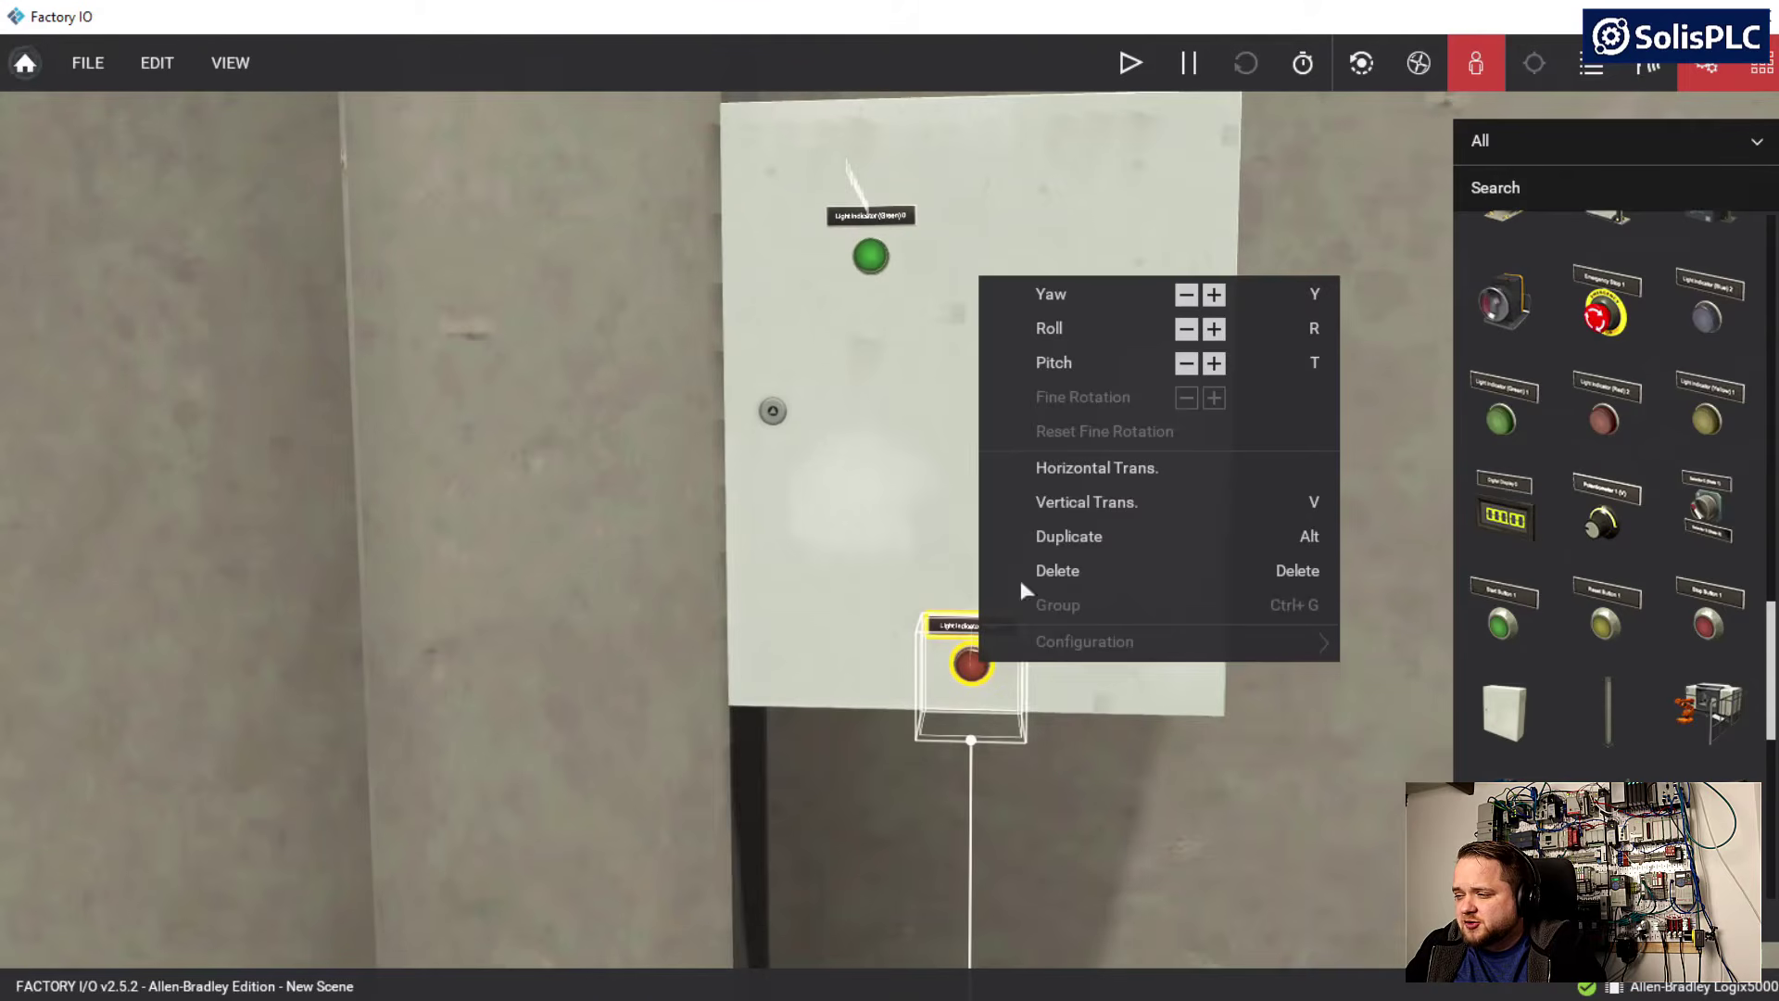
left_click(1092, 499)
left_click(1010, 48)
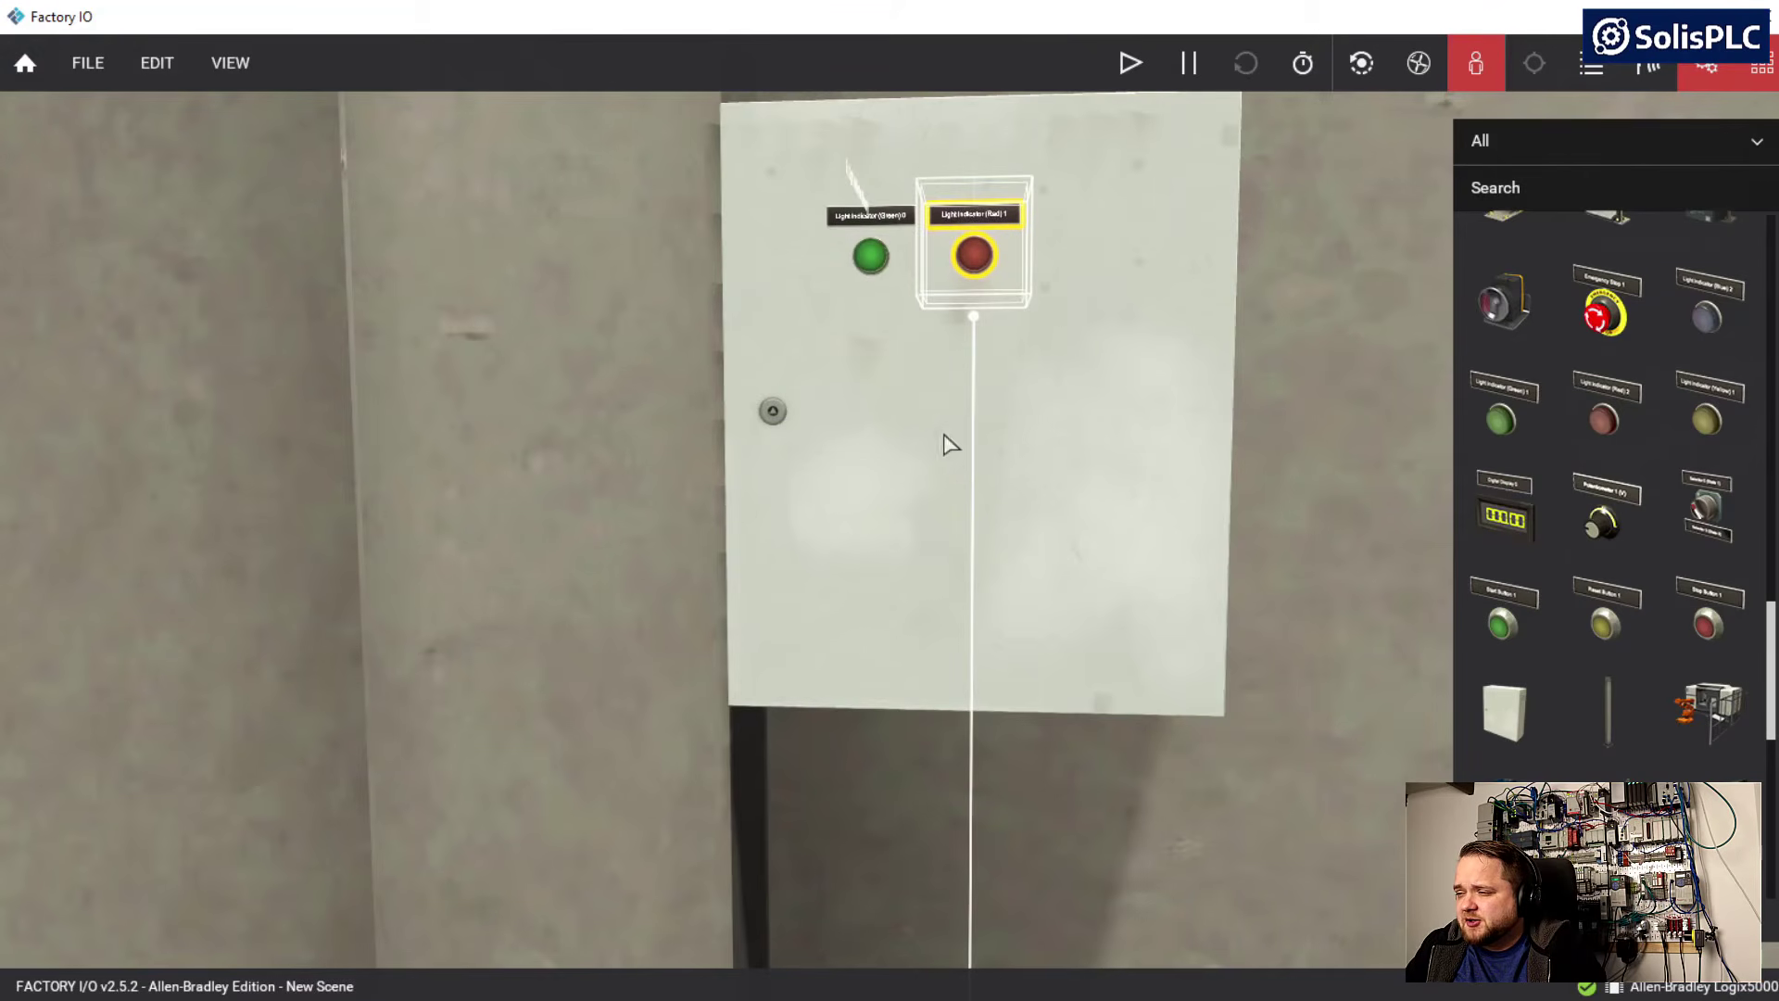
left_click(838, 509)
key("a")
right_click_drag(838, 509, 897, 529)
key("d")
key("a")
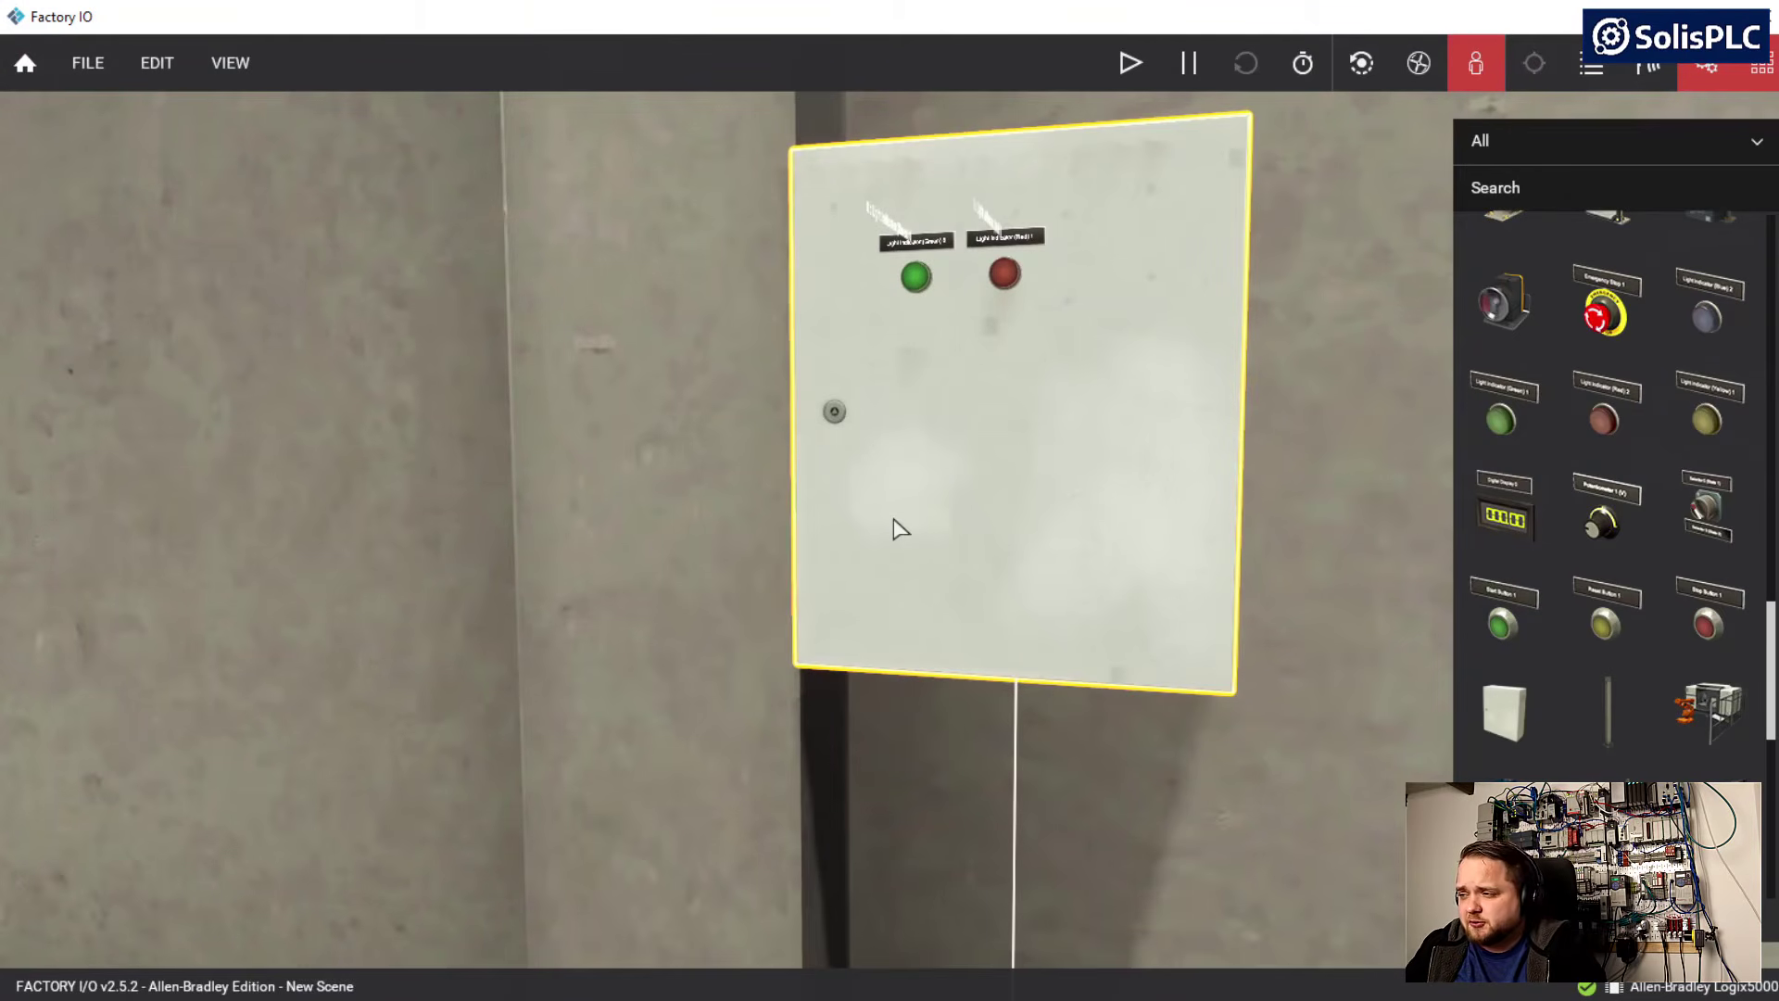
left_click(660, 549)
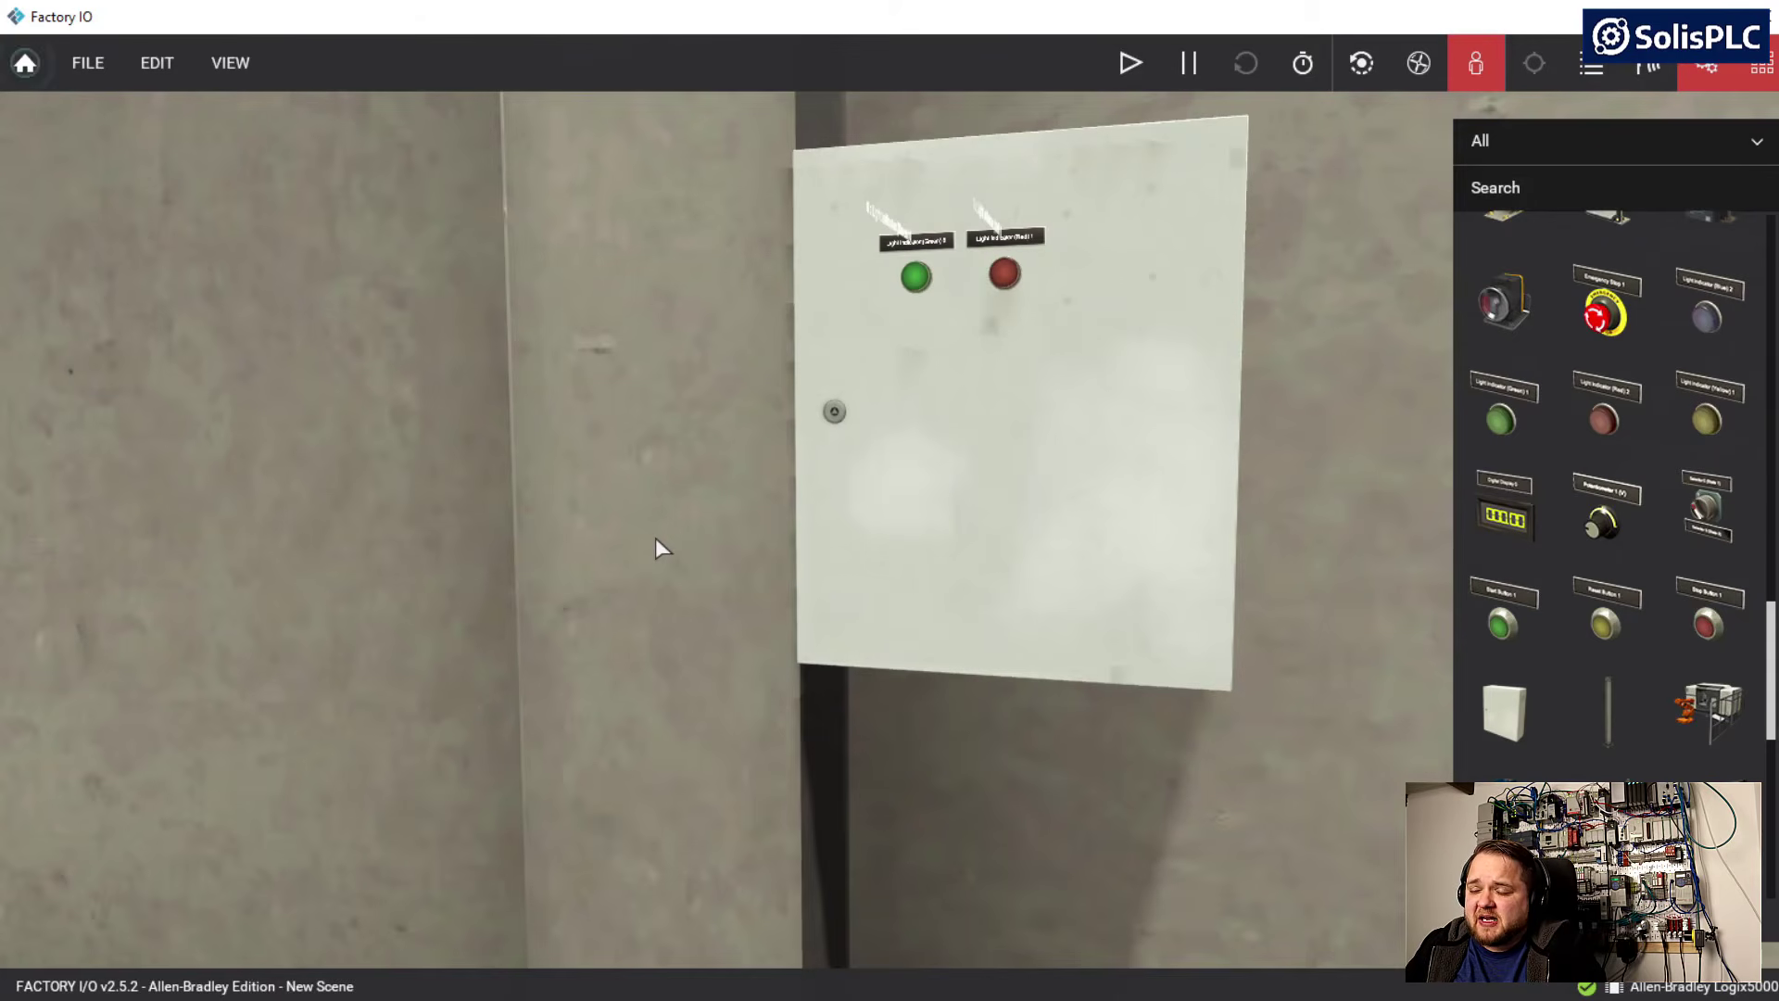
Map Light Indicator (Green) 0 to the driver's first SolisPLC_B_OUT point and Light Indicator (Red) 1 to SolisPLC_B_OUT_1, and return to the scene
left_click(93, 76)
left_click(128, 278)
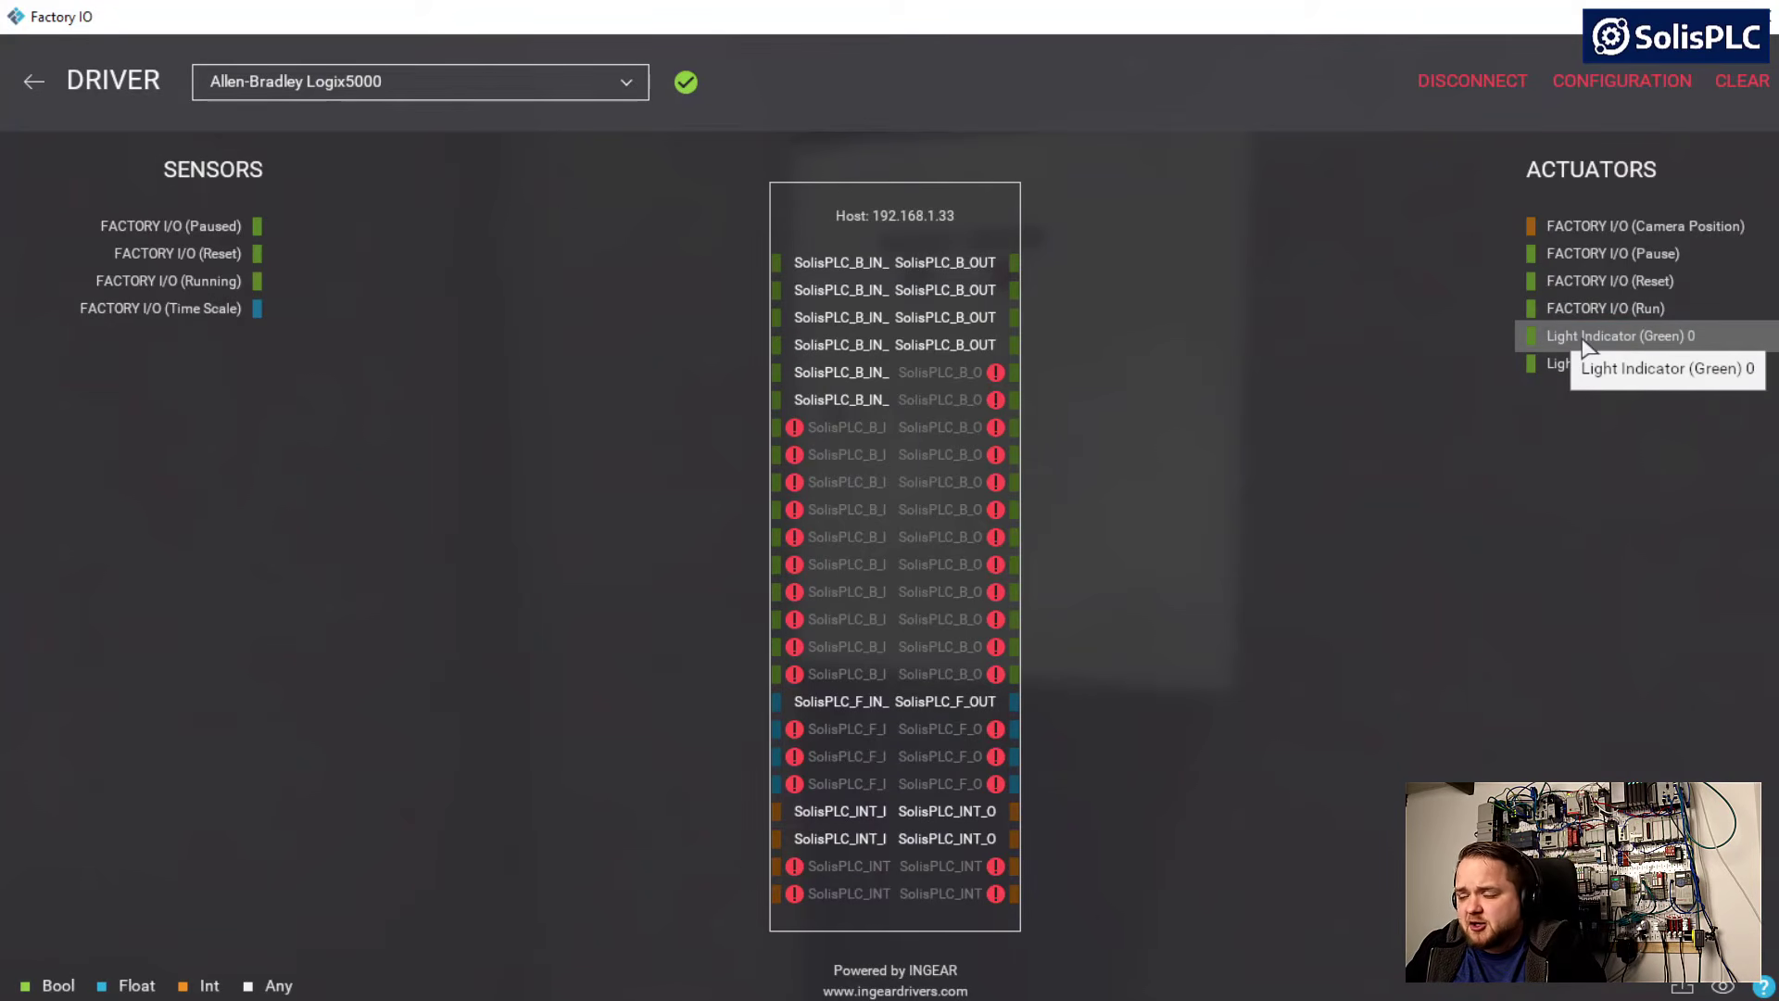
left_click_drag(1573, 336, 1522, 334)
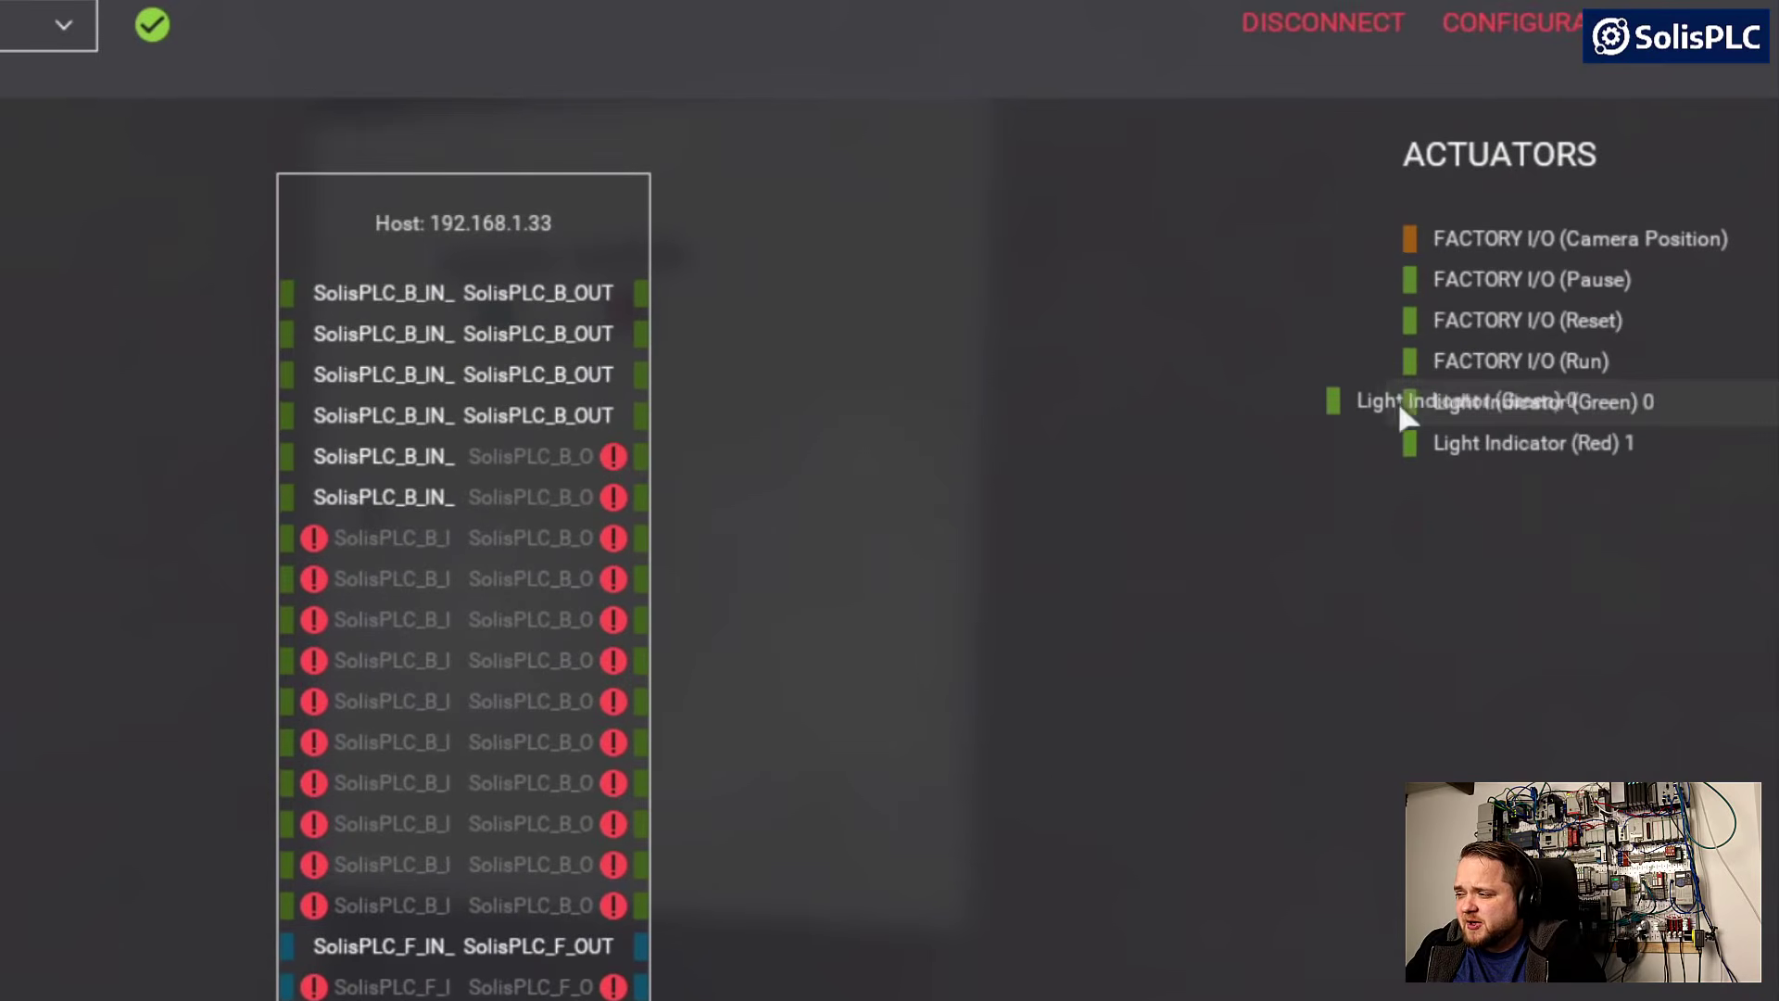
left_click_drag(1401, 408, 780, 292)
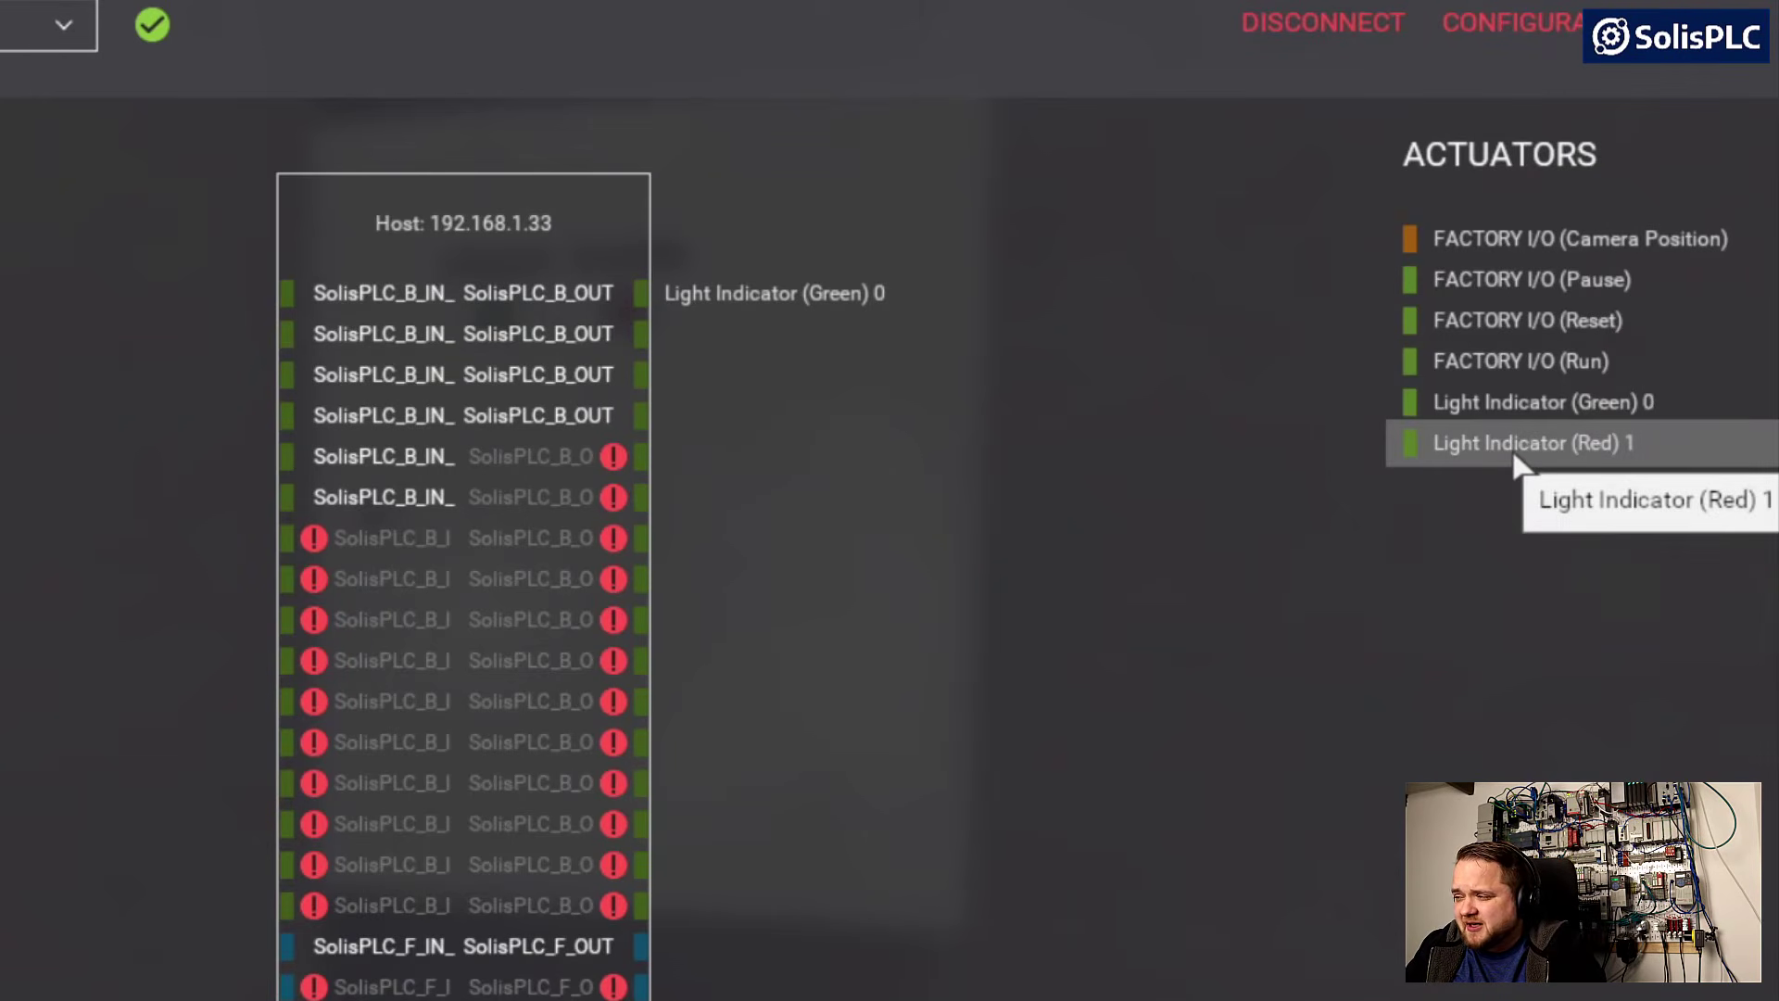
left_click_drag(1514, 455, 802, 345)
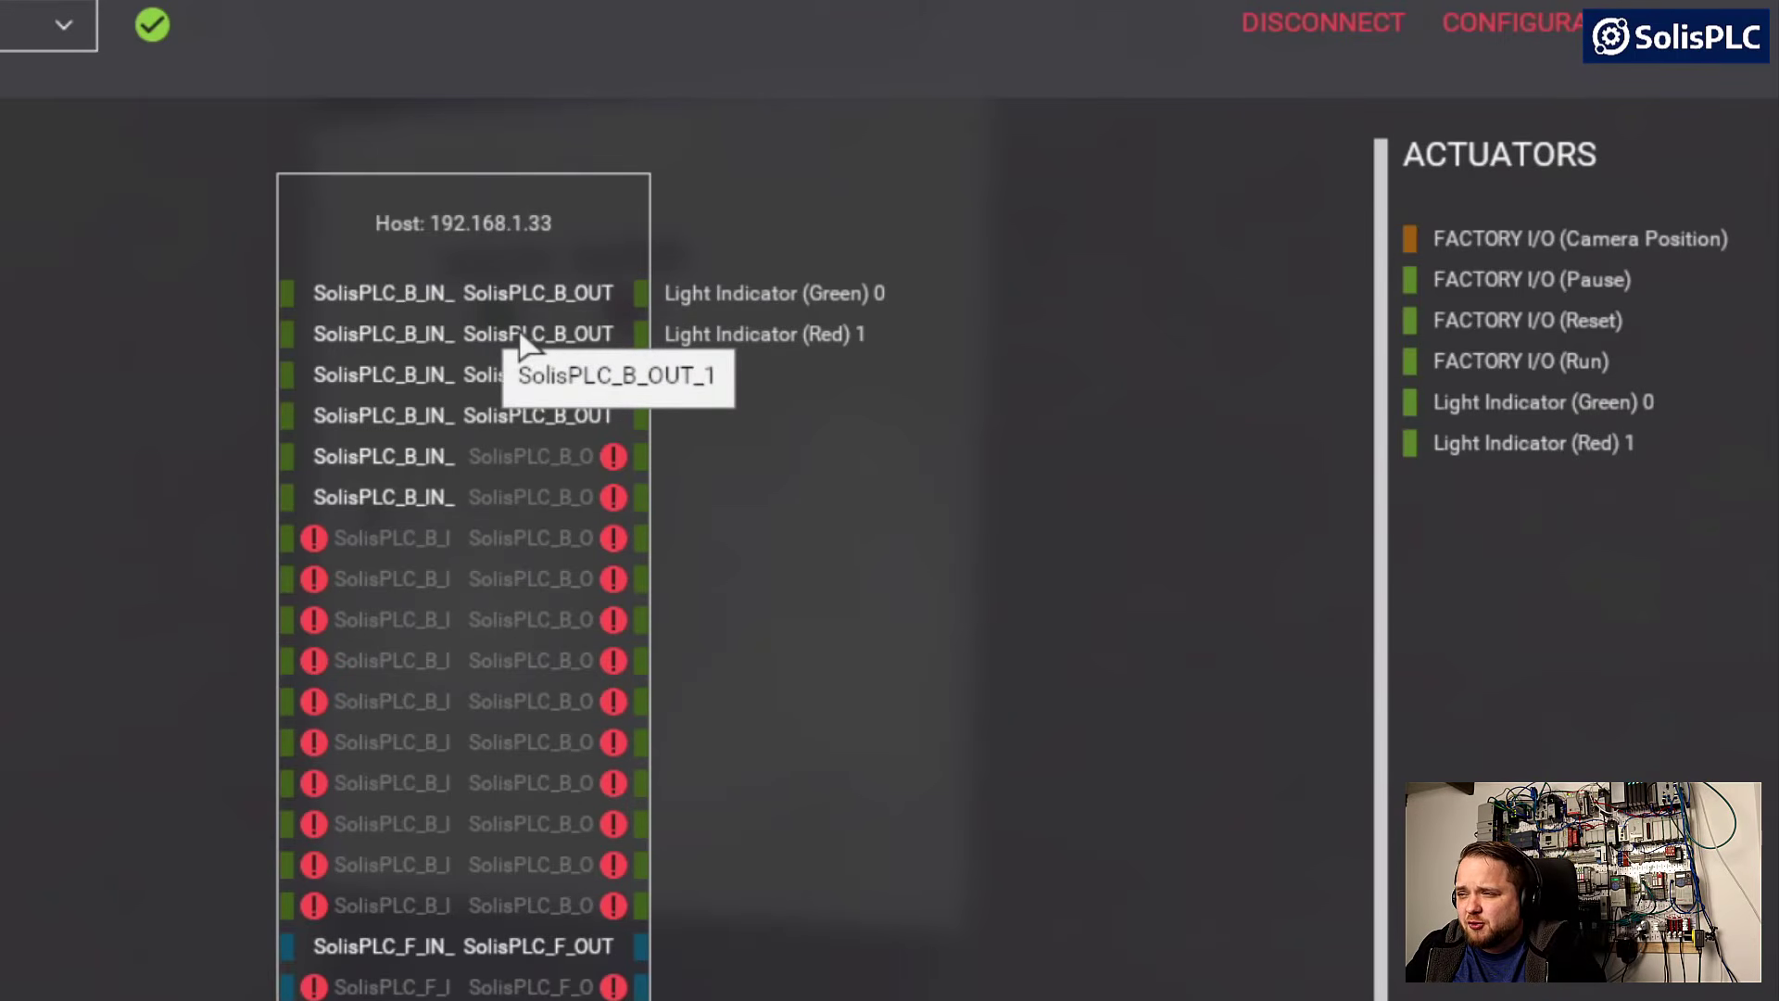
left_click(28, 84)
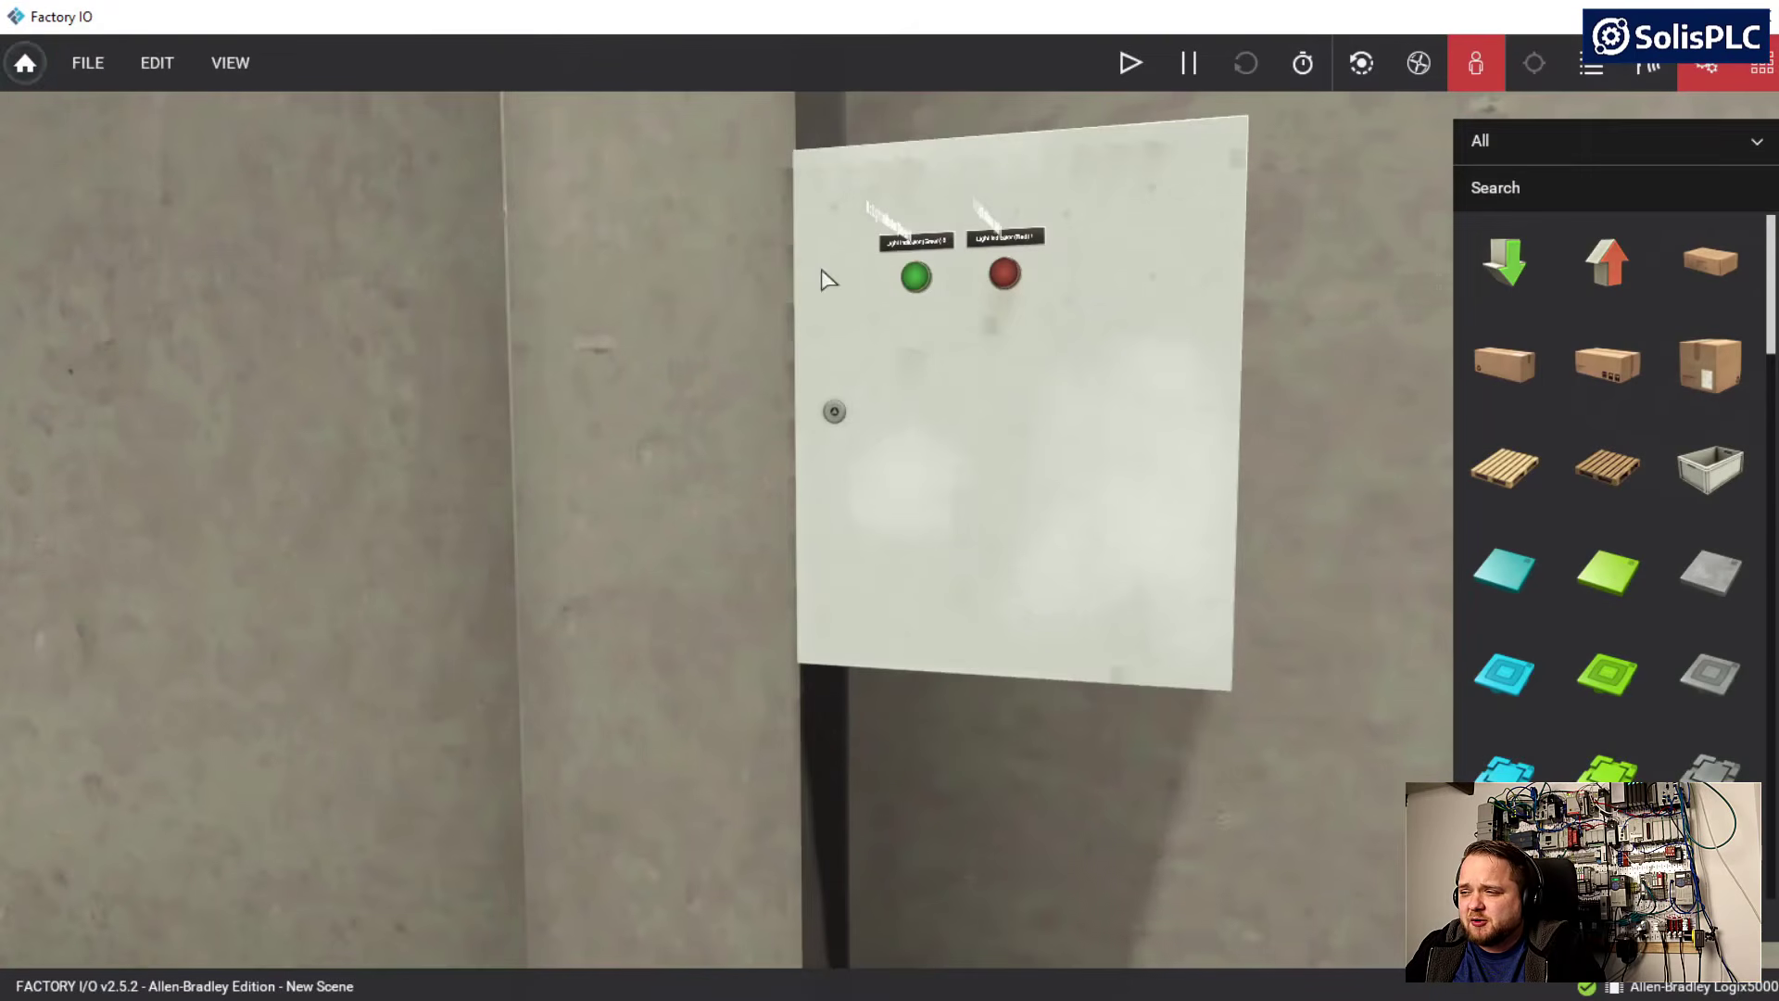
Switch the cabinet scene from edit mode to run mode
right_click_drag(1288, 430, 900, 525)
key("w")
key("a")
key("s")
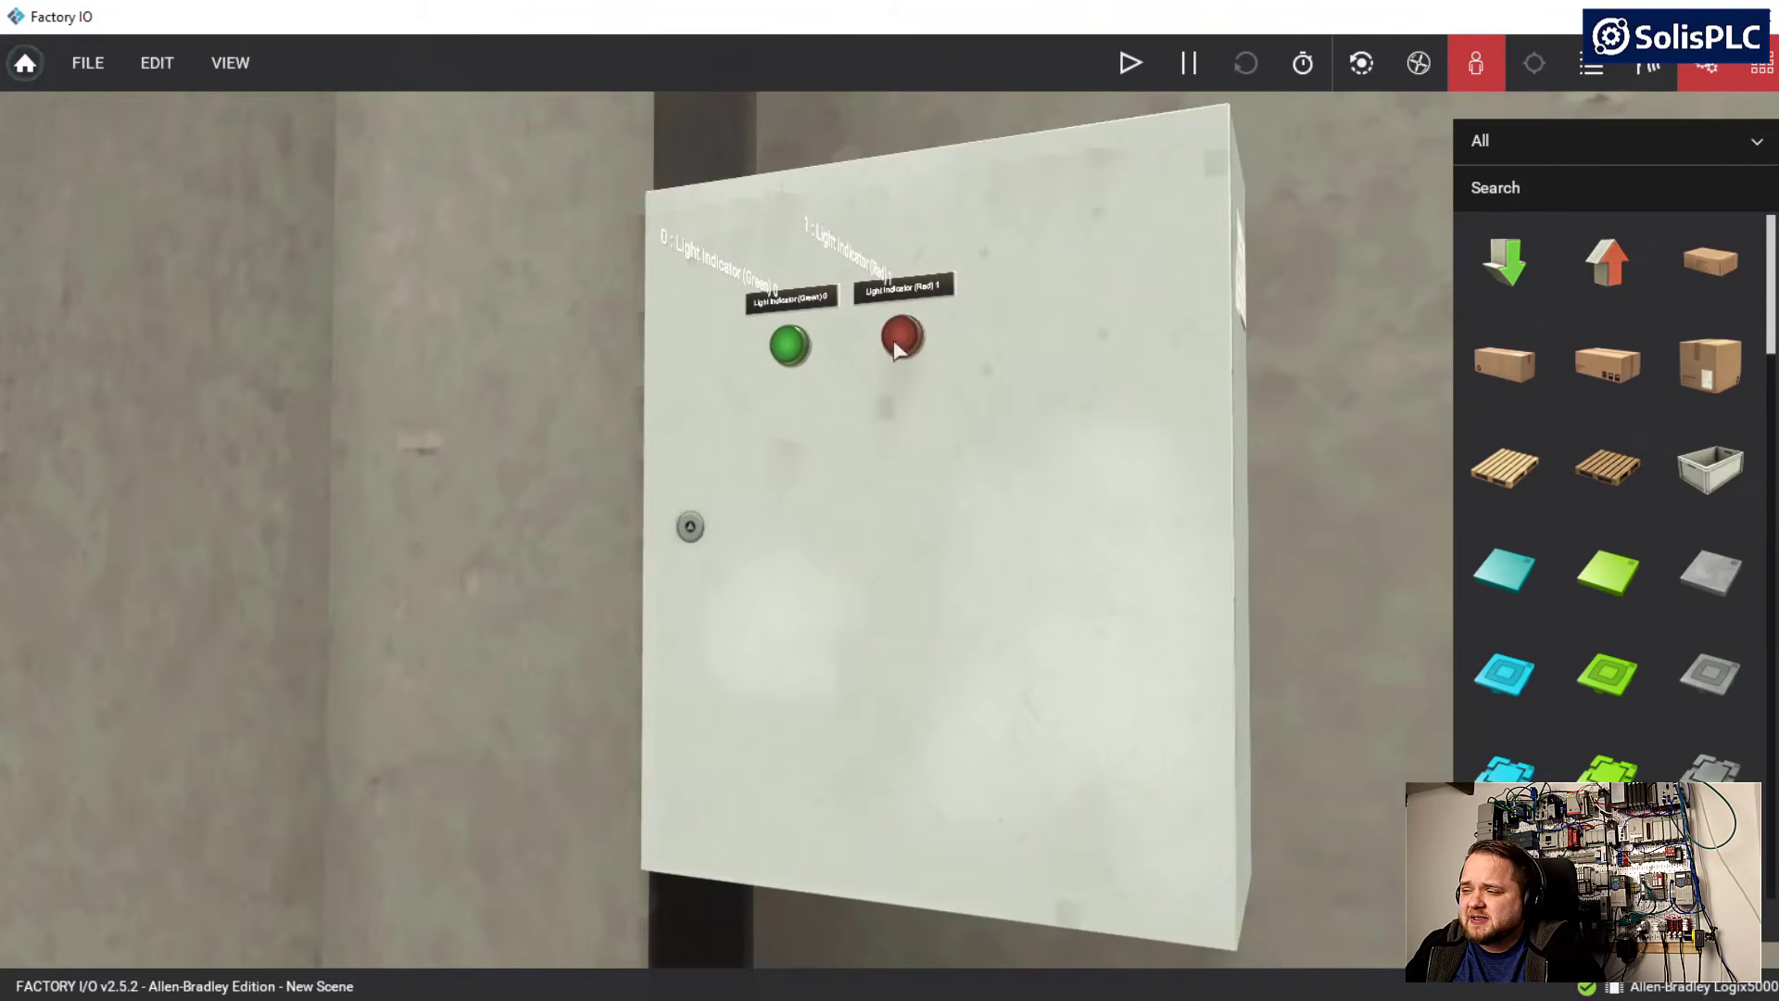
left_click(1132, 65)
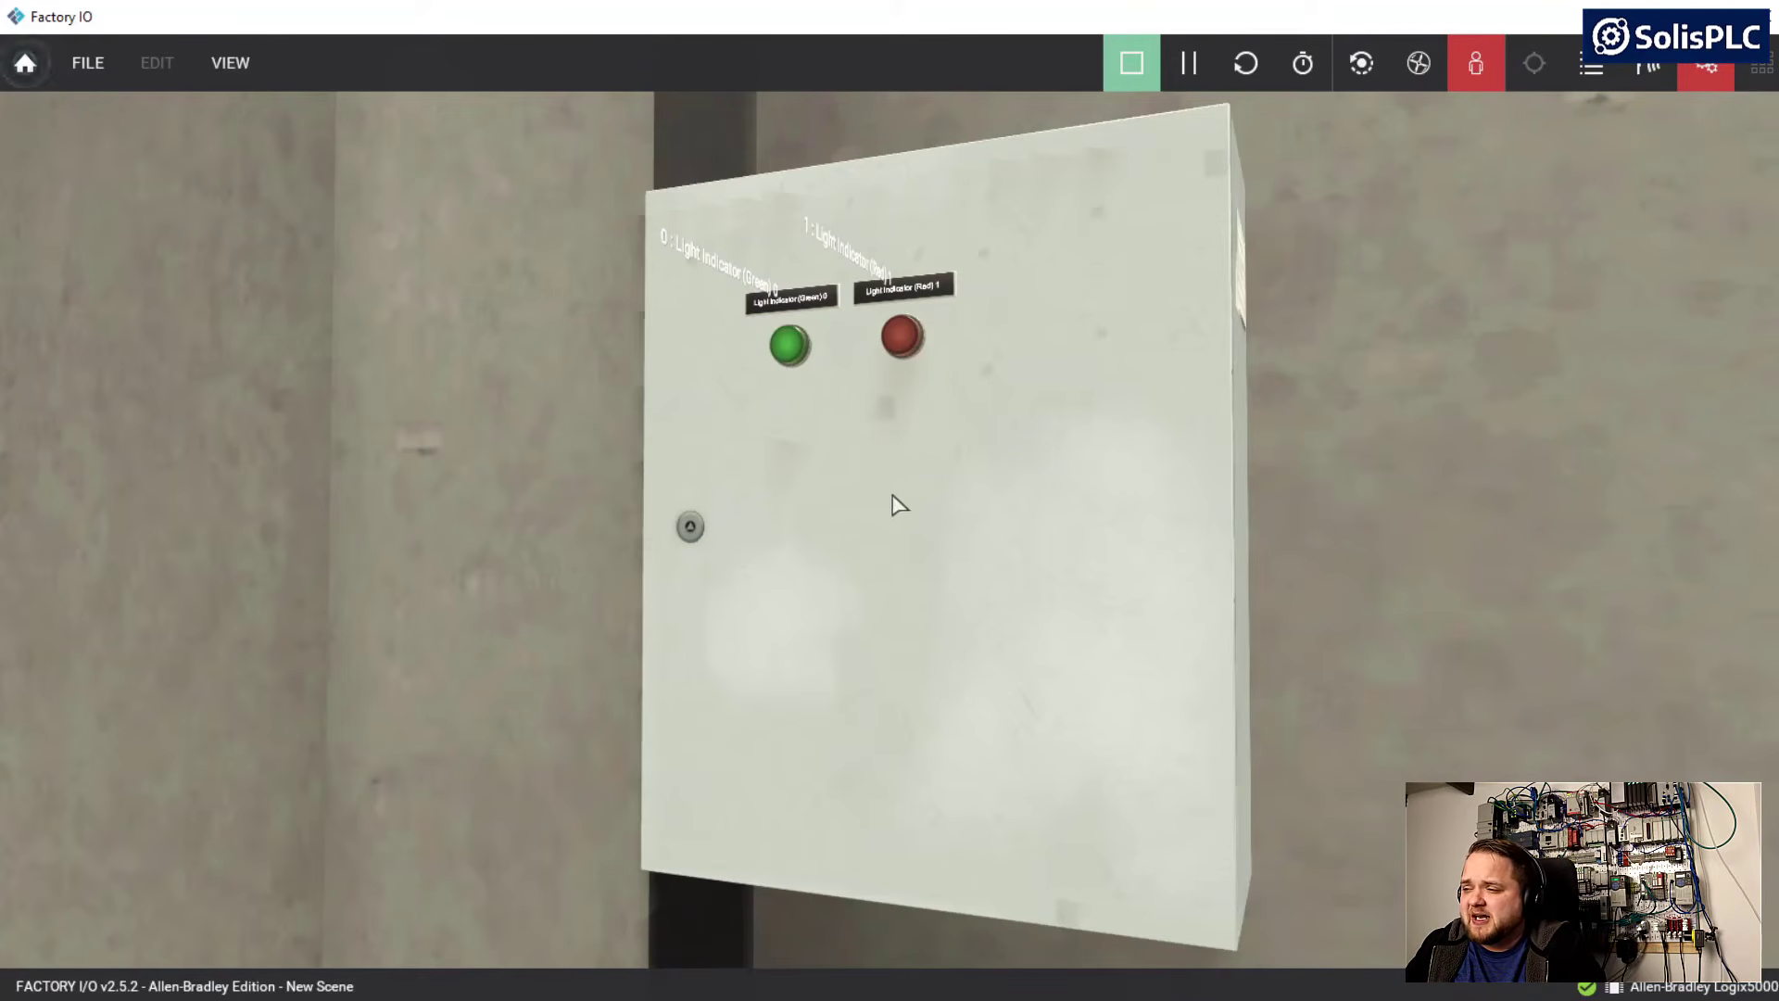
mouse_move(894, 492)
right_mouse_down()
mouse_move(1001, 530)
mouse_move(741, 510)
mouse_move(895, 519)
right_mouse_up()
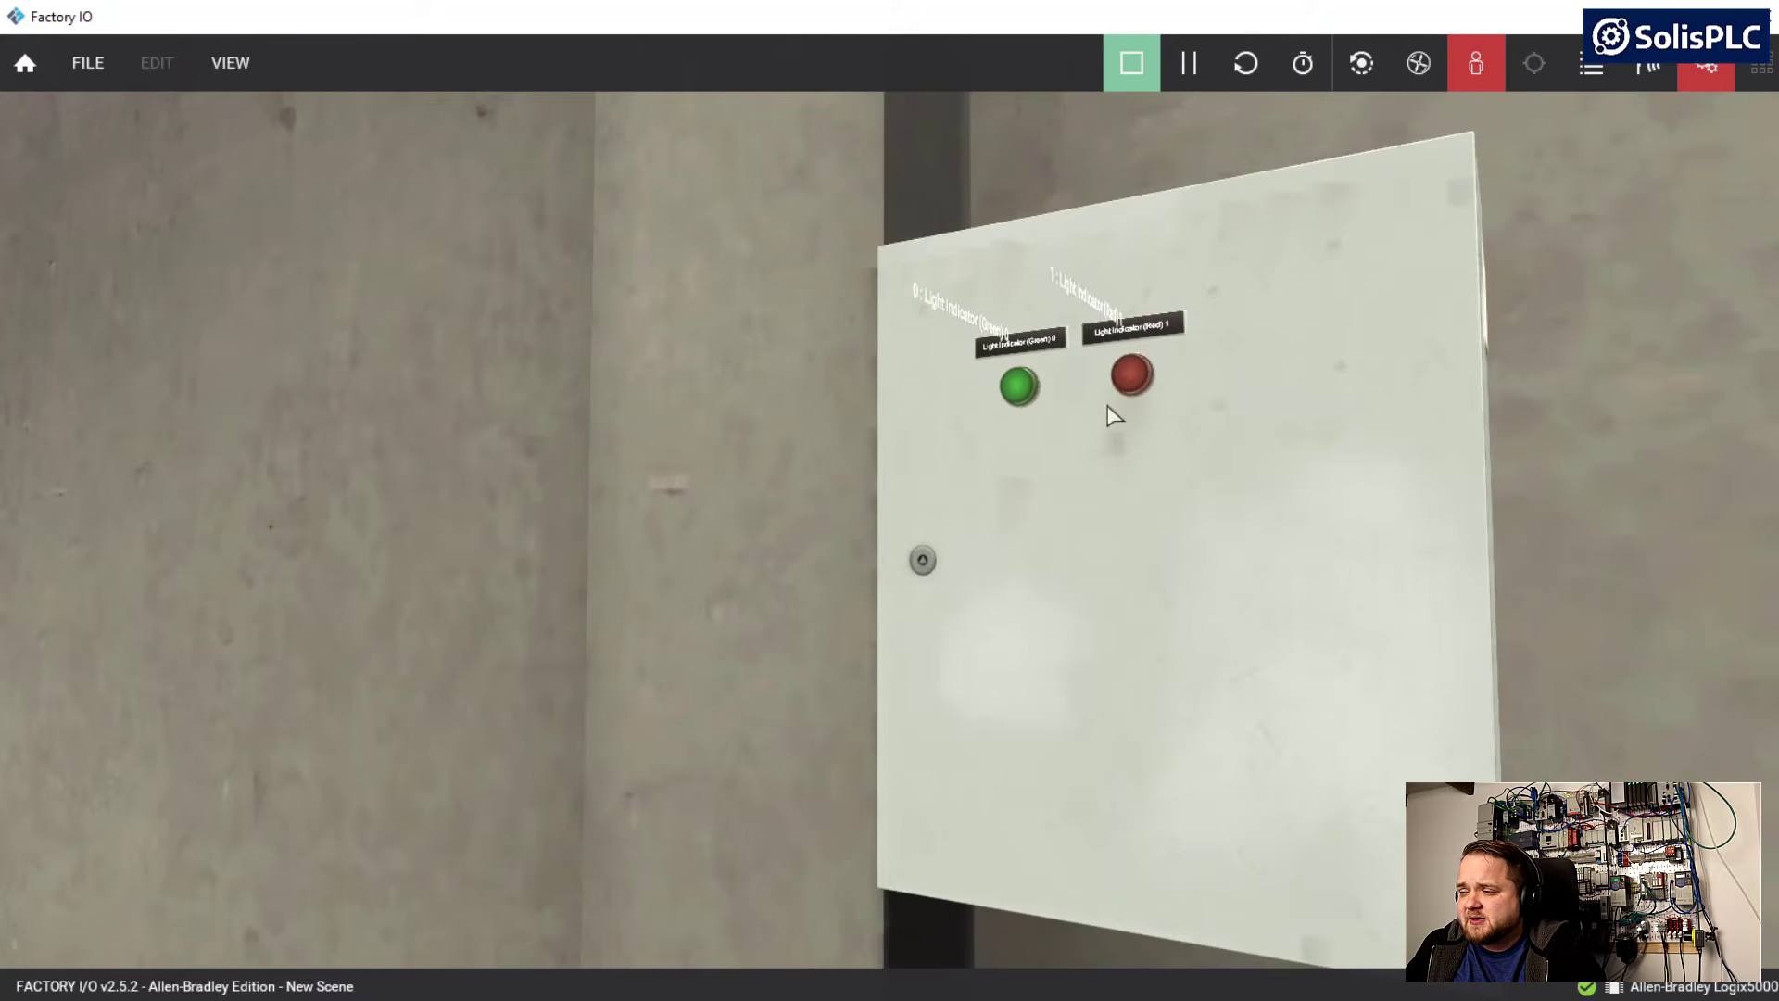
key("d")
right_click_drag(1118, 468, 1251, 519)
key("w")
right_click_drag(646, 439, 737, 436)
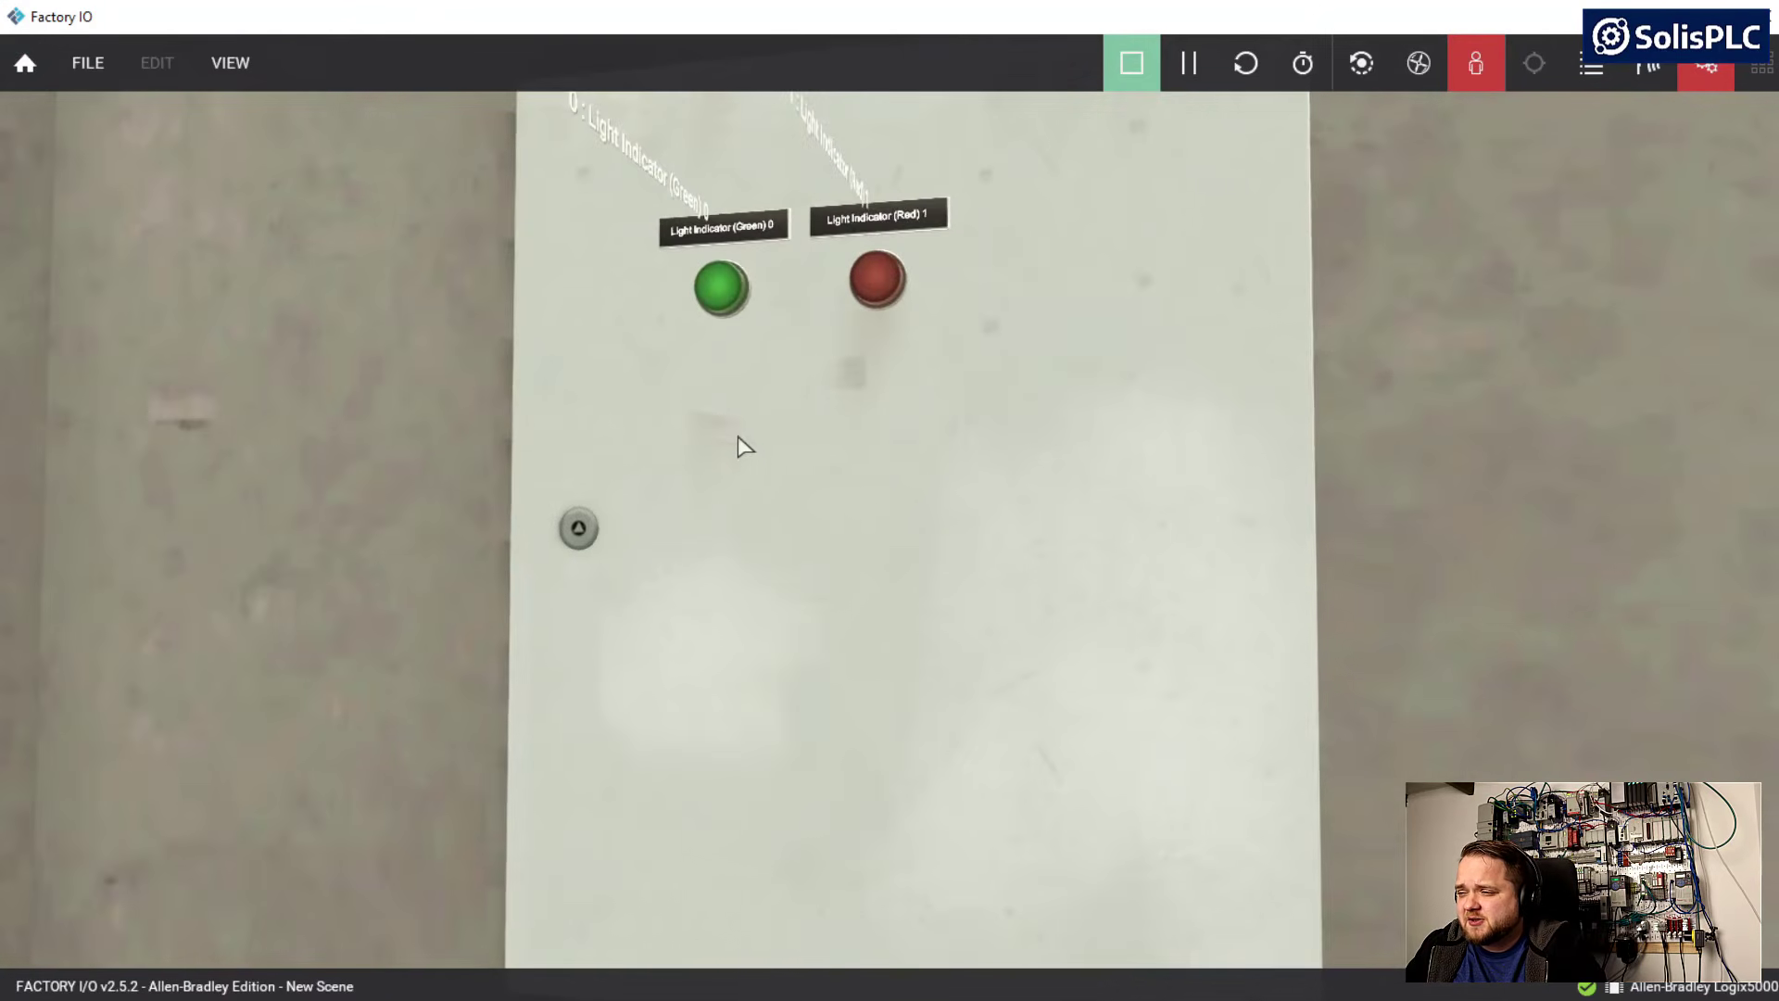
mouse_move(876, 459)
right_mouse_down()
mouse_move(818, 445)
mouse_move(746, 459)
mouse_move(932, 486)
mouse_move(865, 469)
right_mouse_up()
key("s")
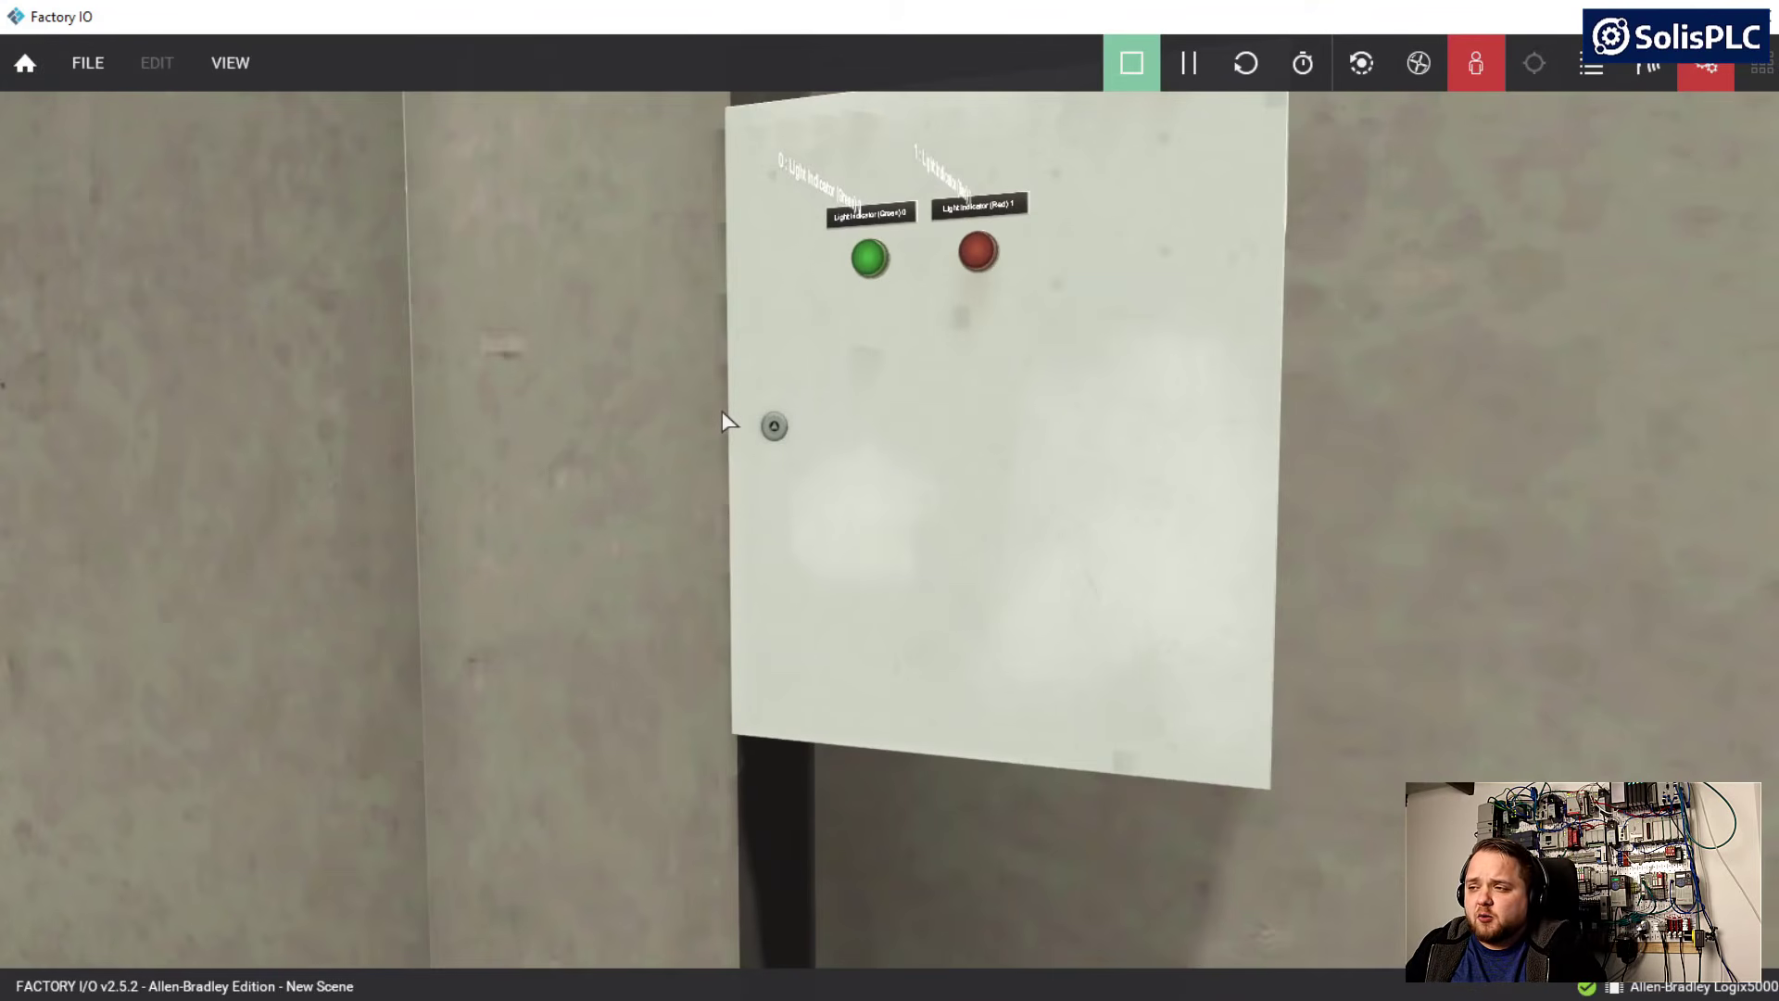
Switch to Logix Designer, set the monitored value of SolisPLC_B_OUT_0 to 1, and check the green light indicator in Factory IO
key("alt+Tab")
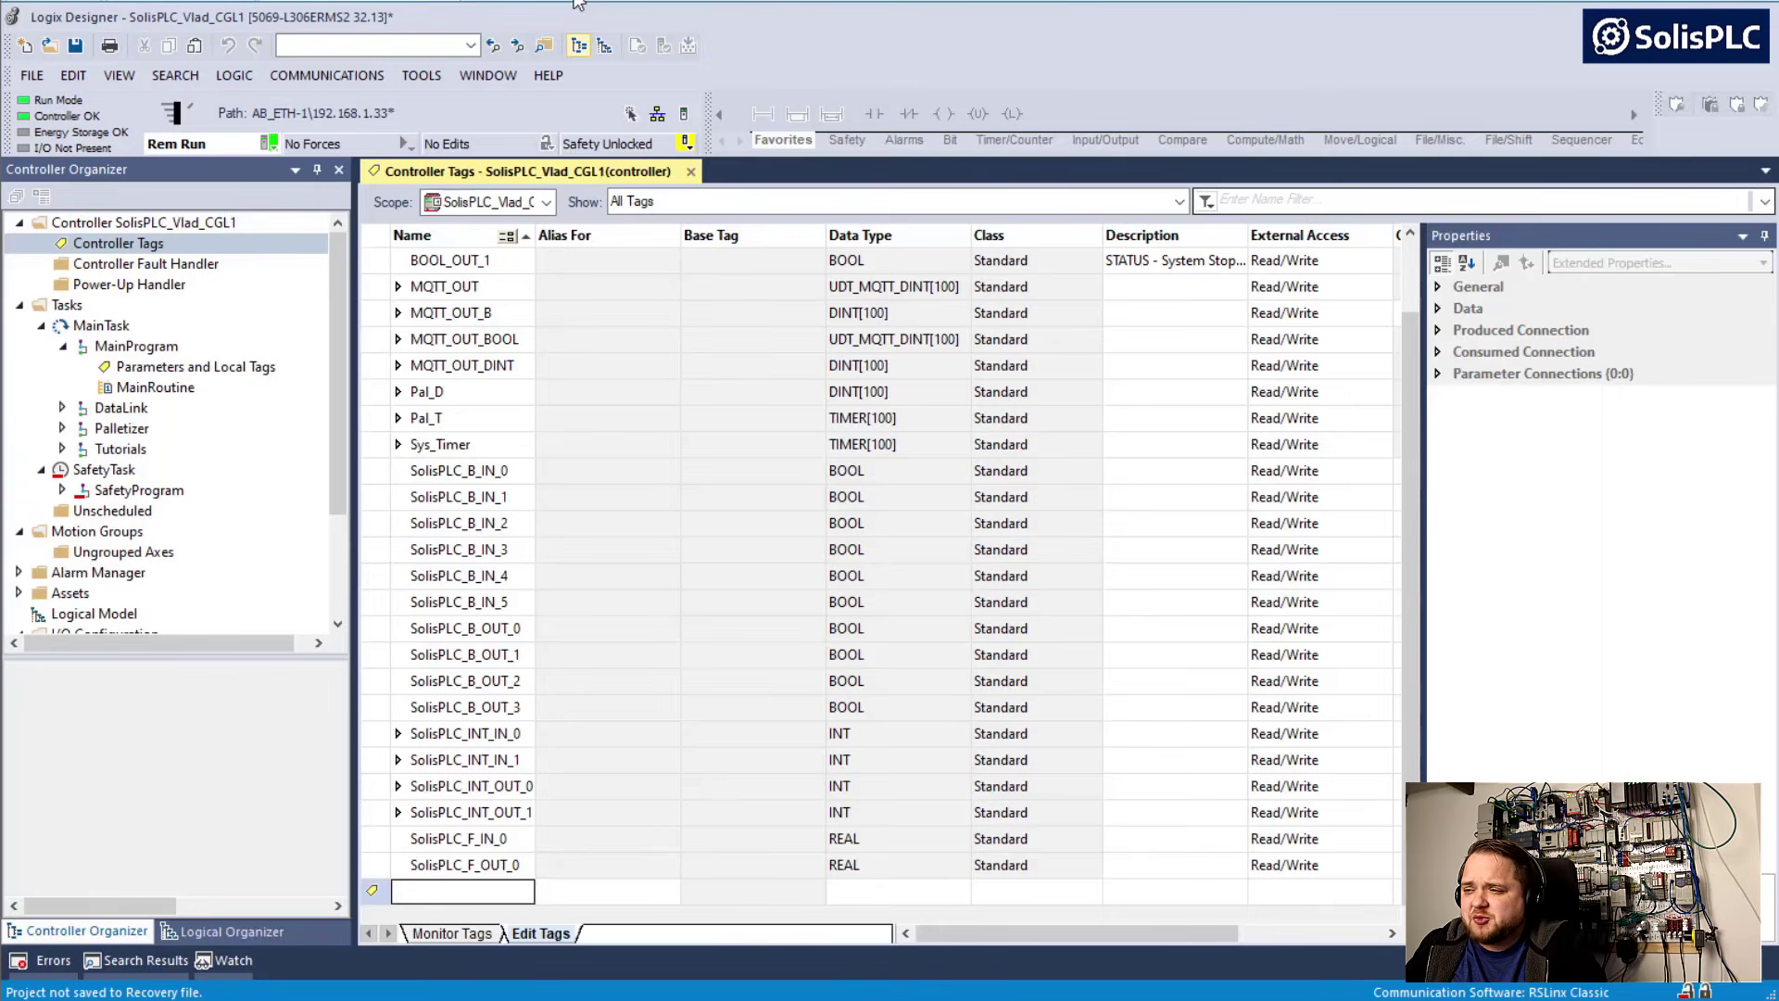
left_click(443, 938)
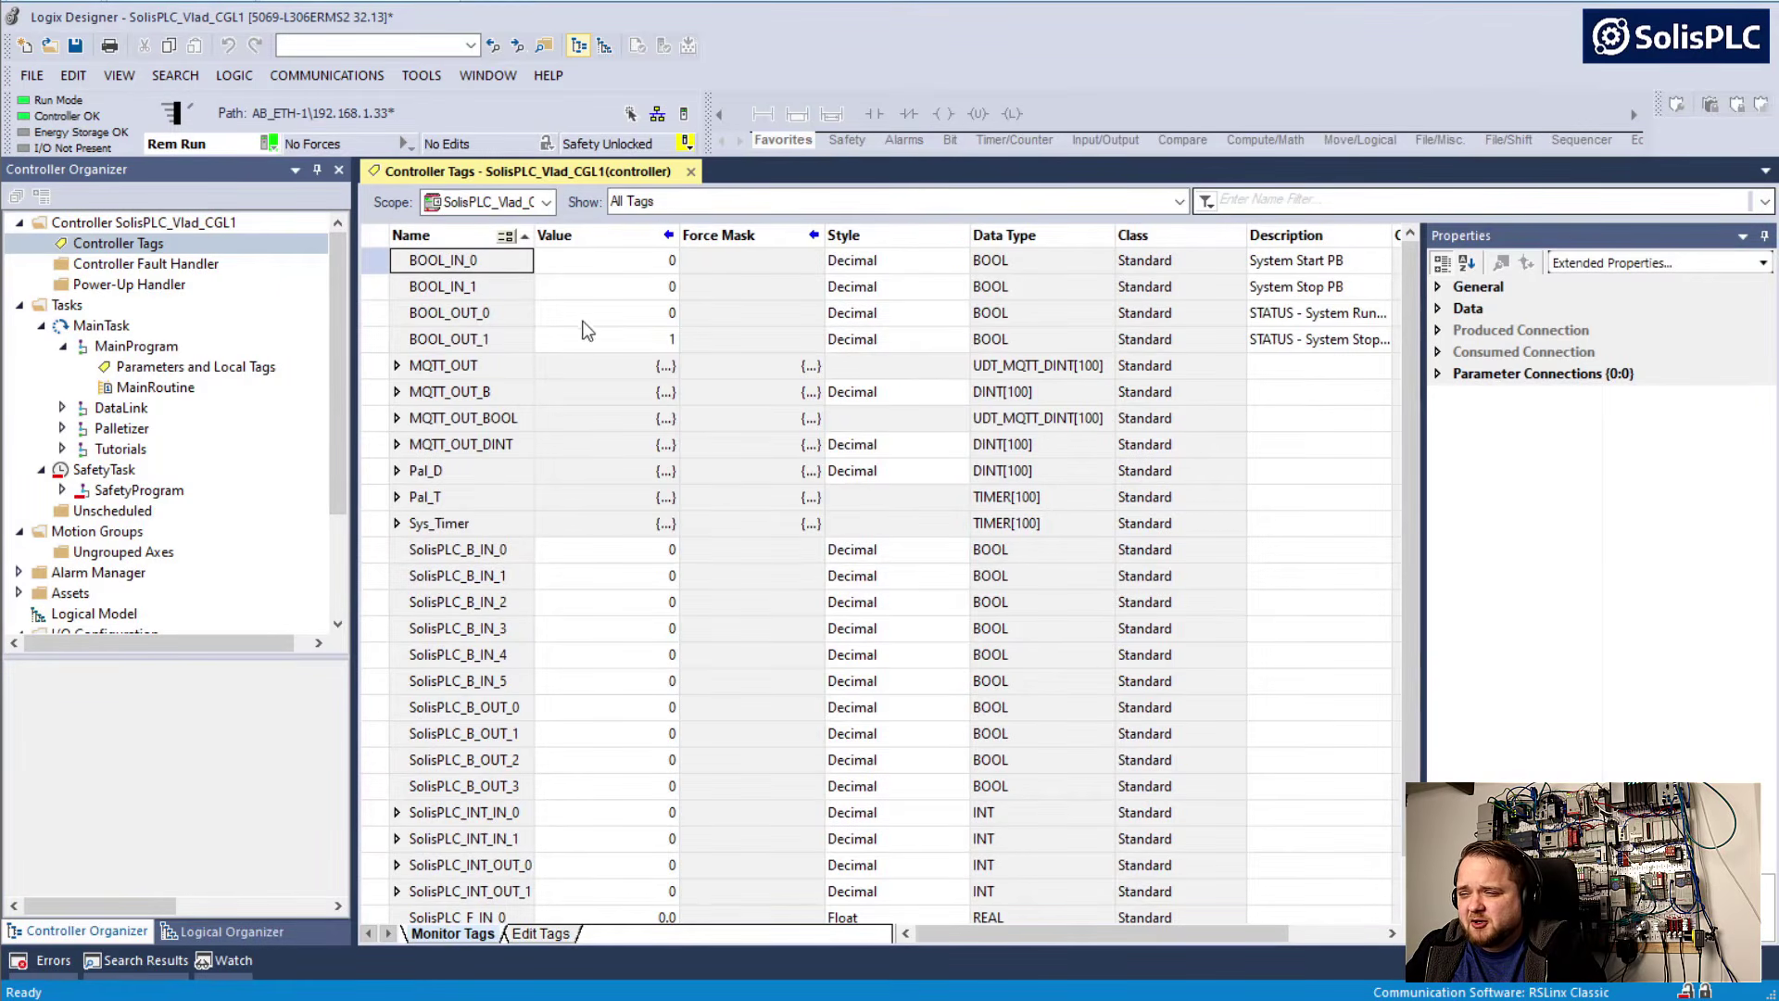
scroll(570, 371, "down", 2)
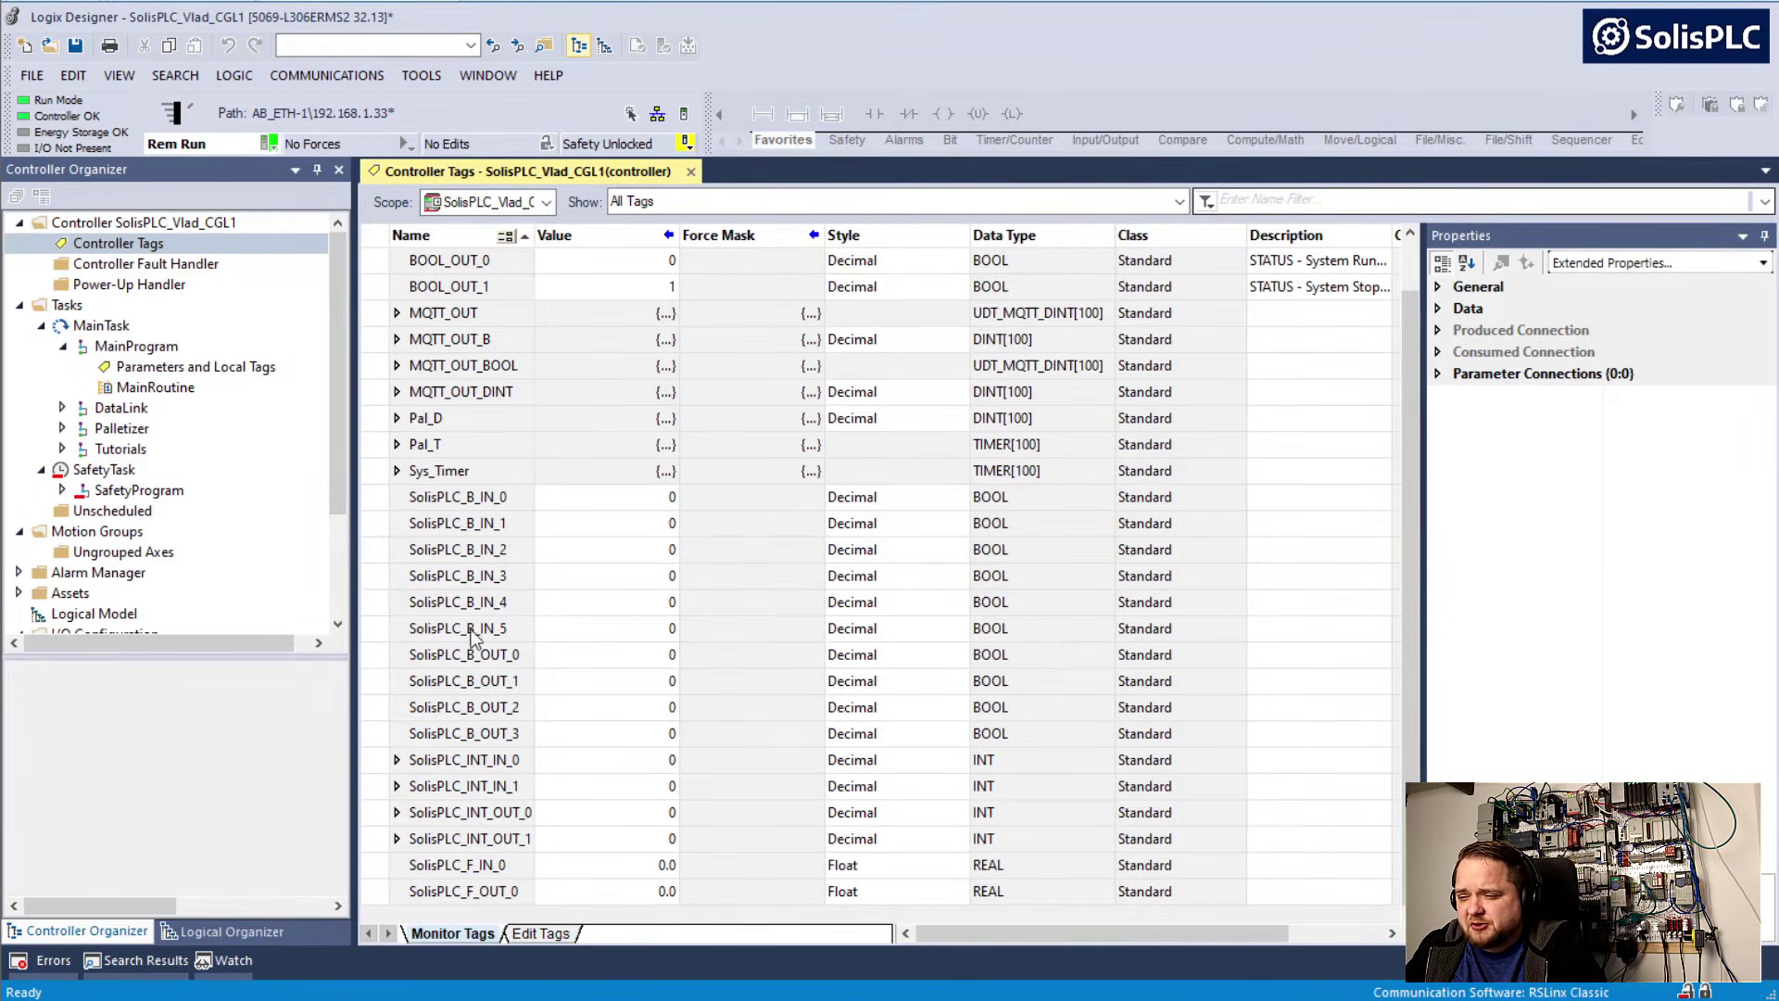
left_click(566, 659)
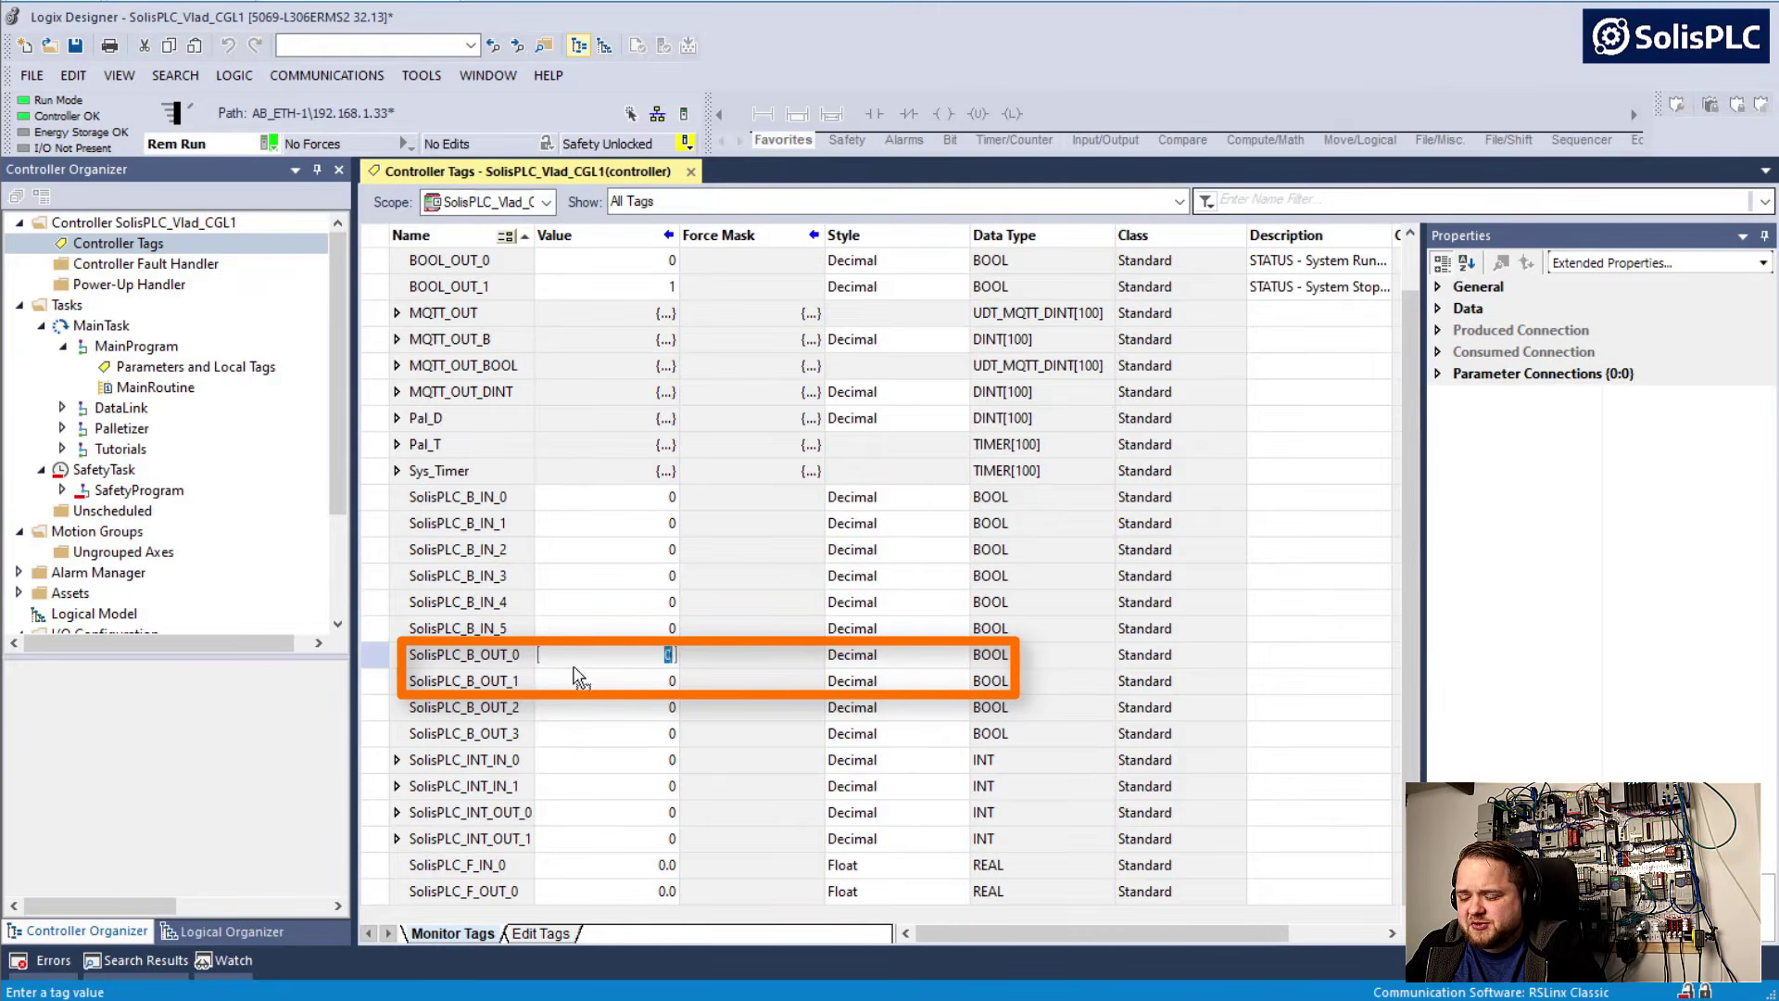
type("1")
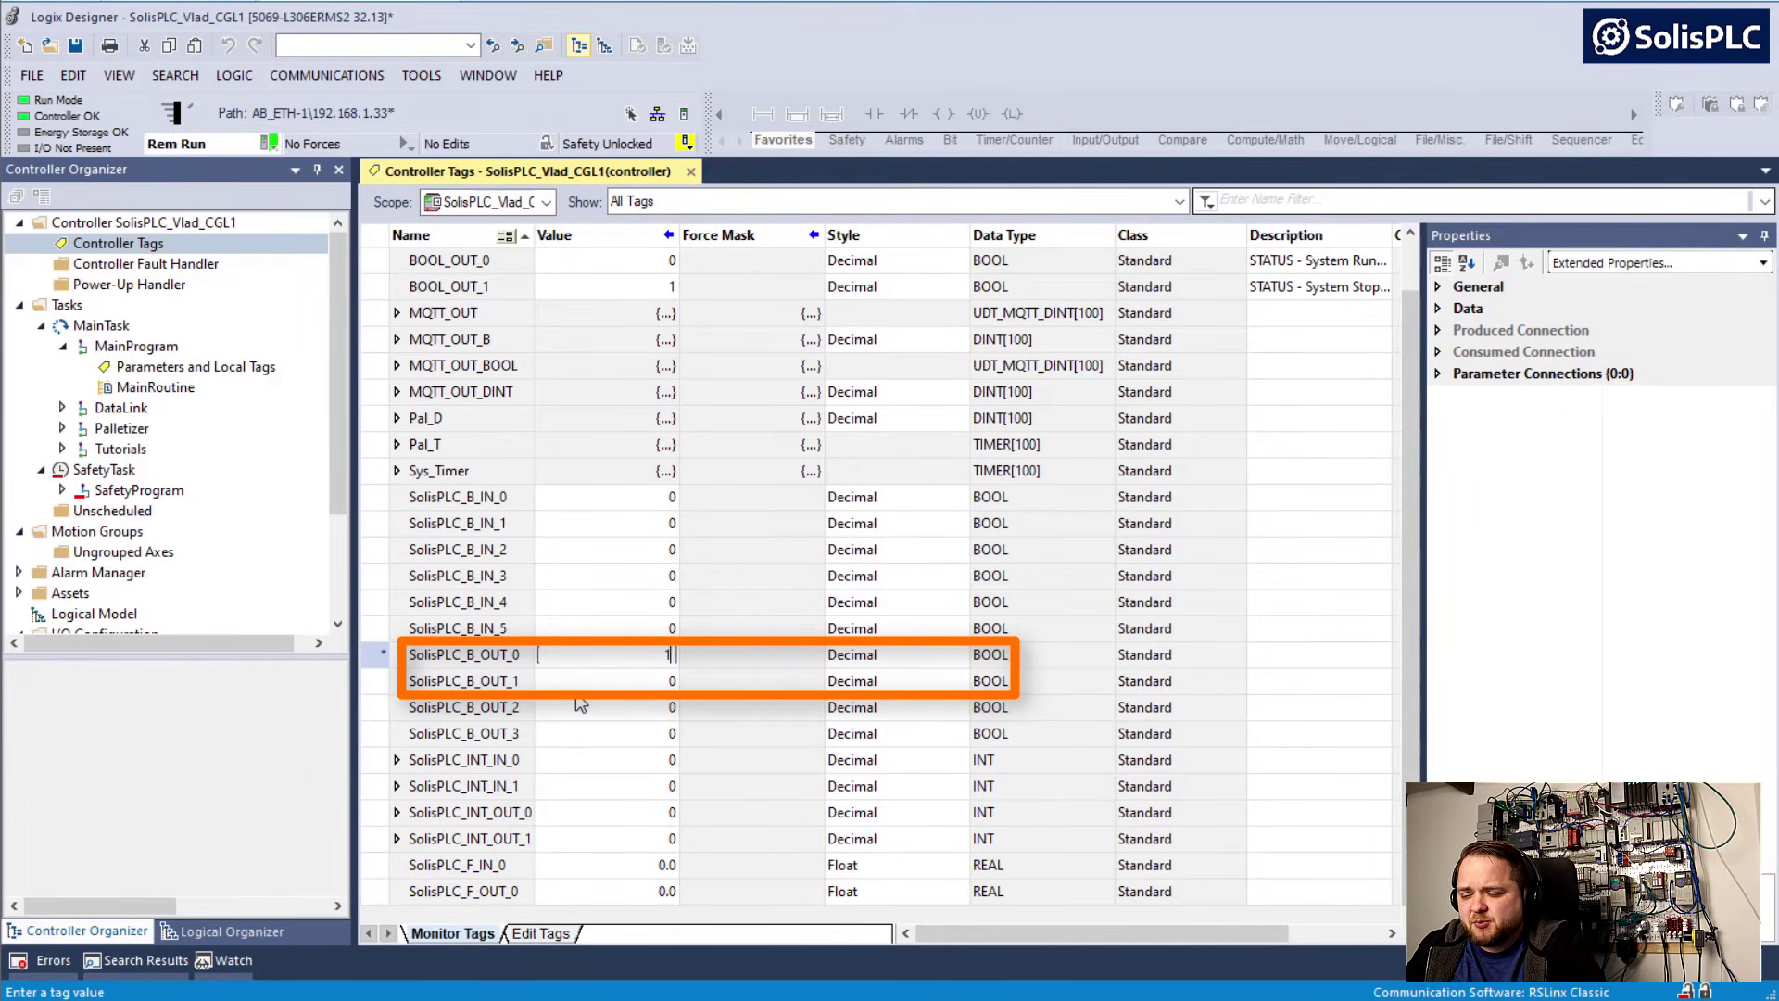
left_click(582, 690)
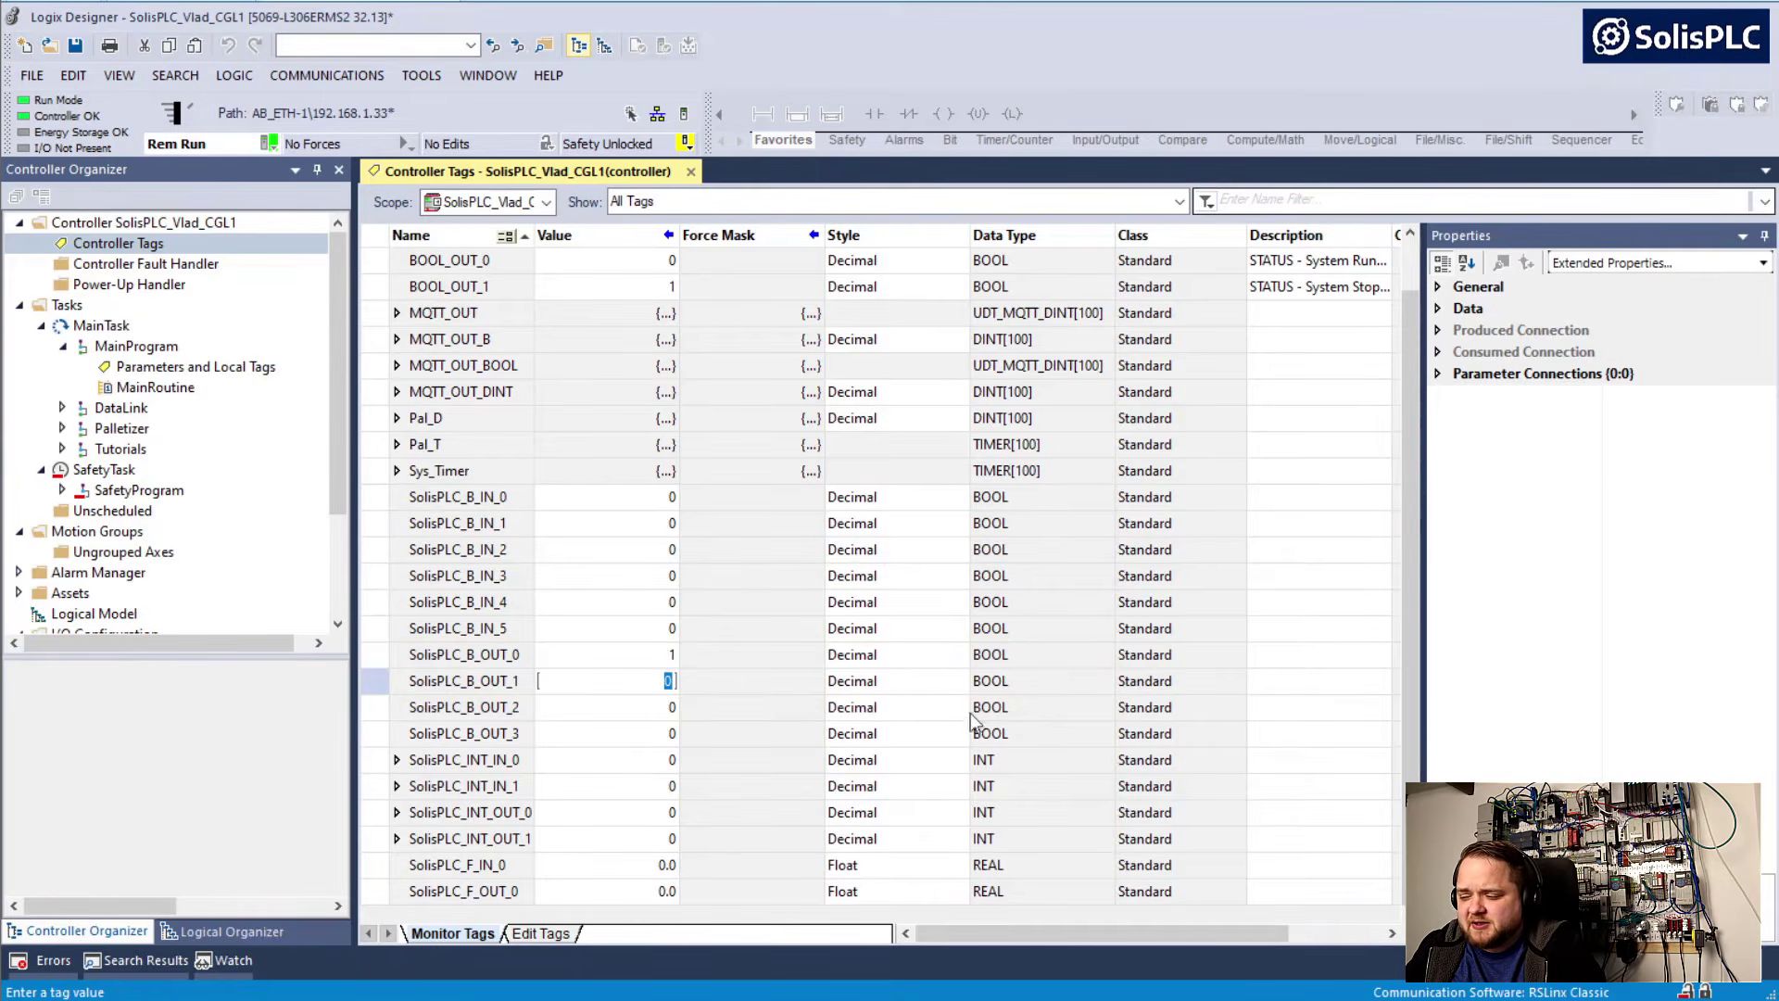
left_click(1290, 999)
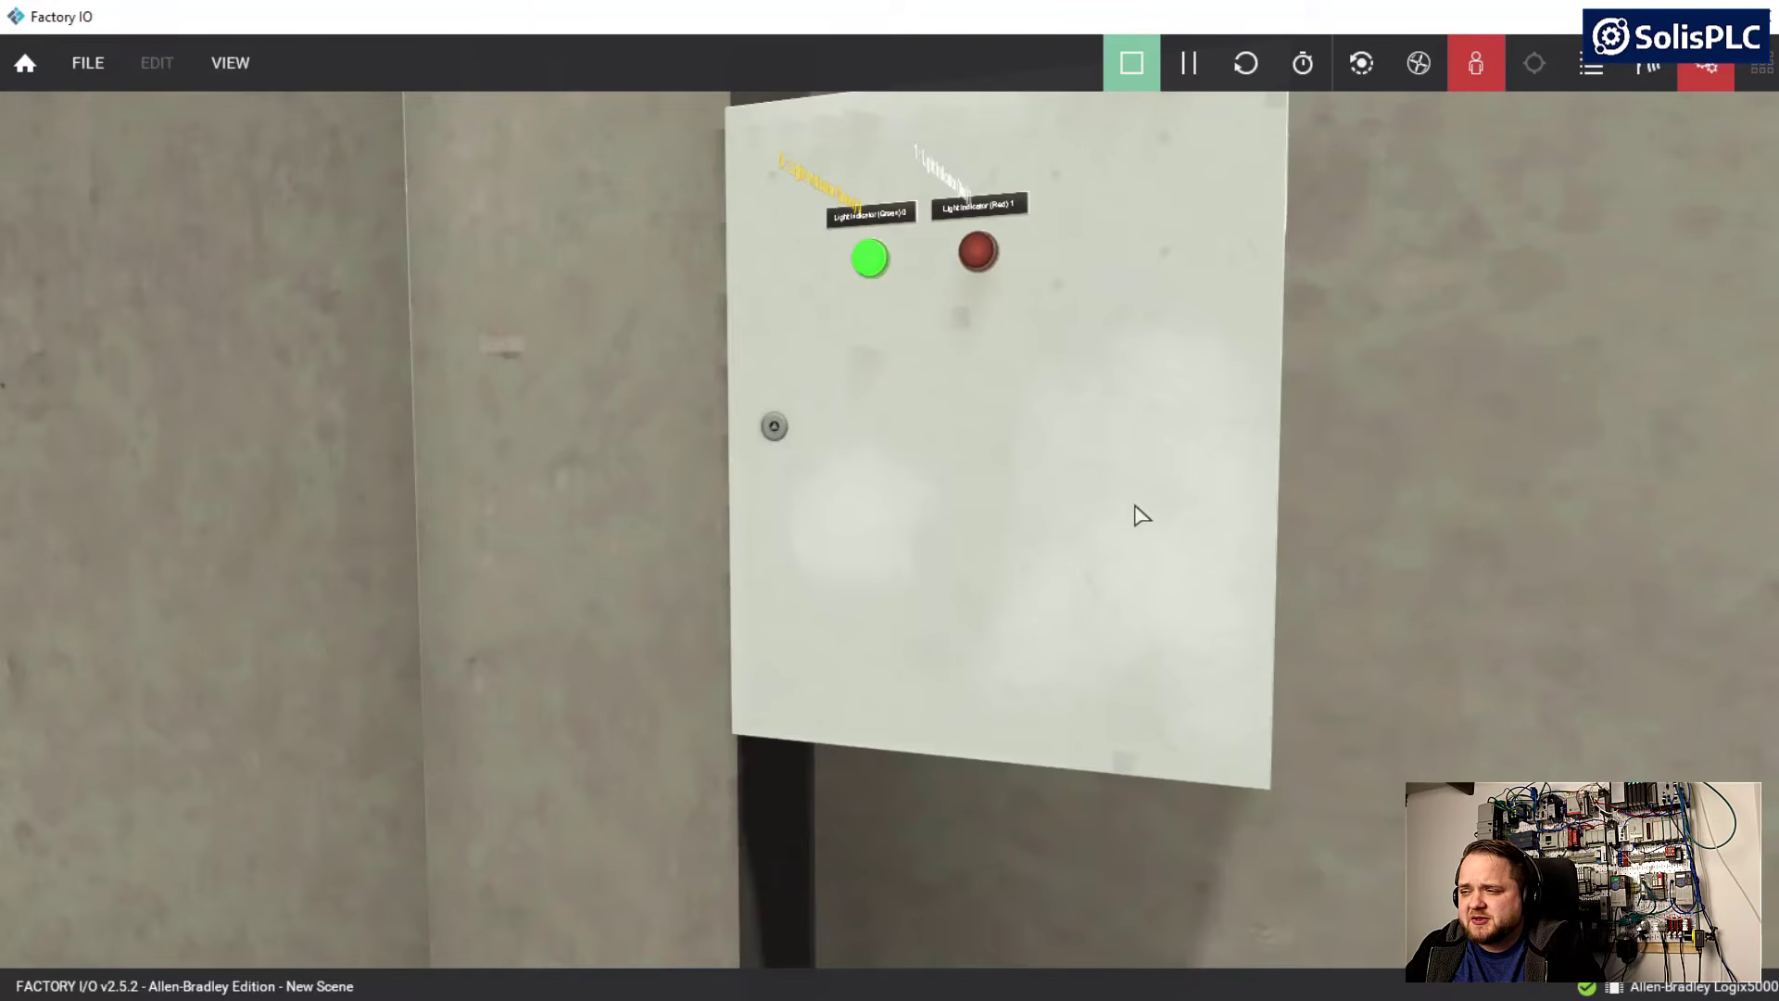
right_click_drag(1136, 505, 738, 505)
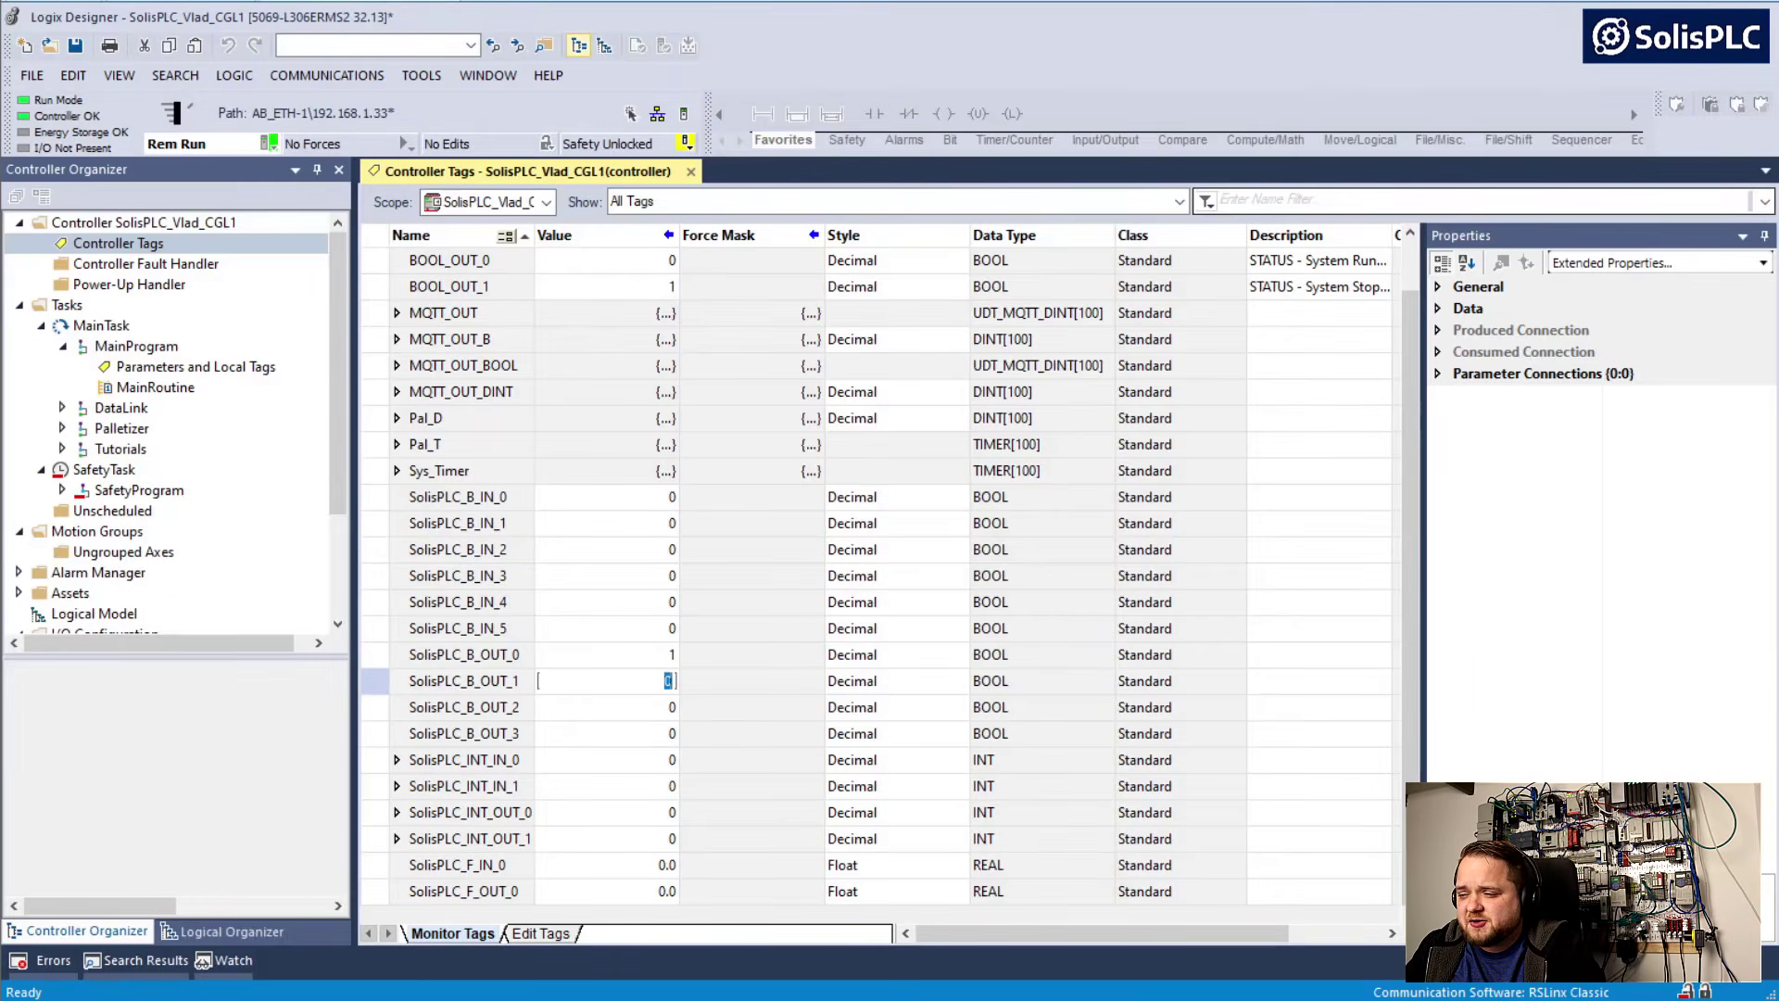
Set SolisPLC_B_OUT_1 to 1 in the Logix Designer controller tags and view the cabinet's indicators in Factory IO
key("Up")
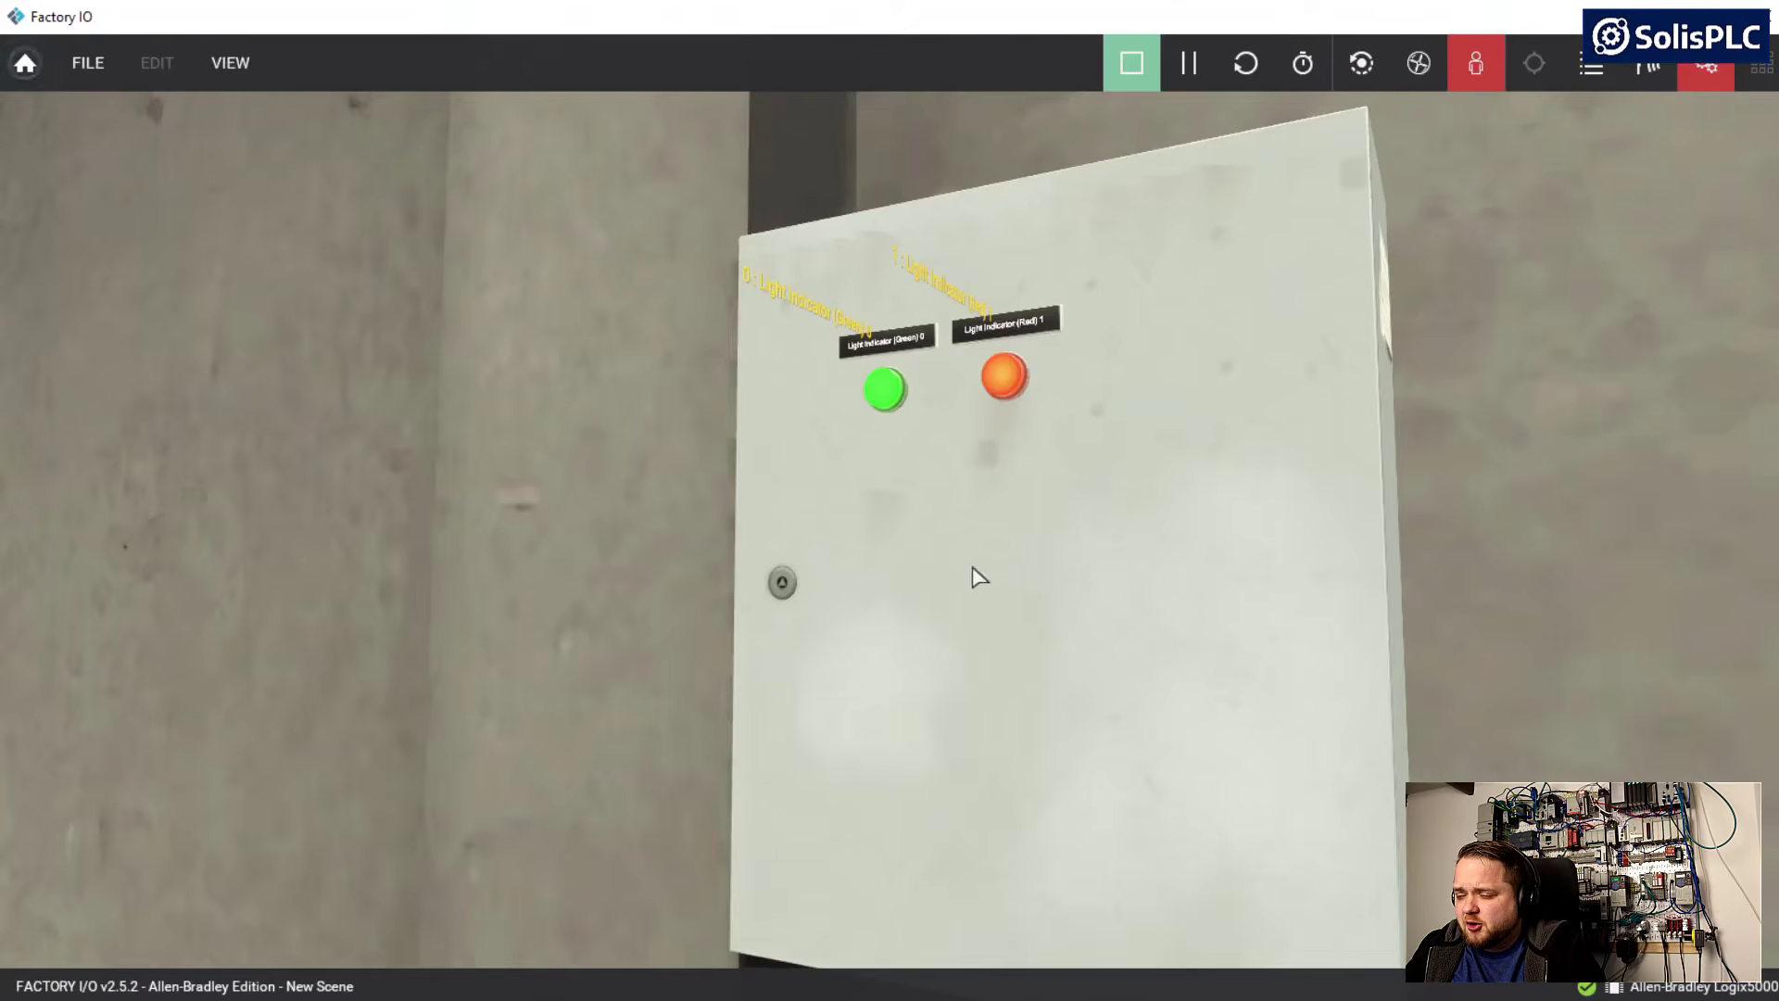
right_click_drag(973, 576, 891, 519)
key("s")
key("d")
key("w")
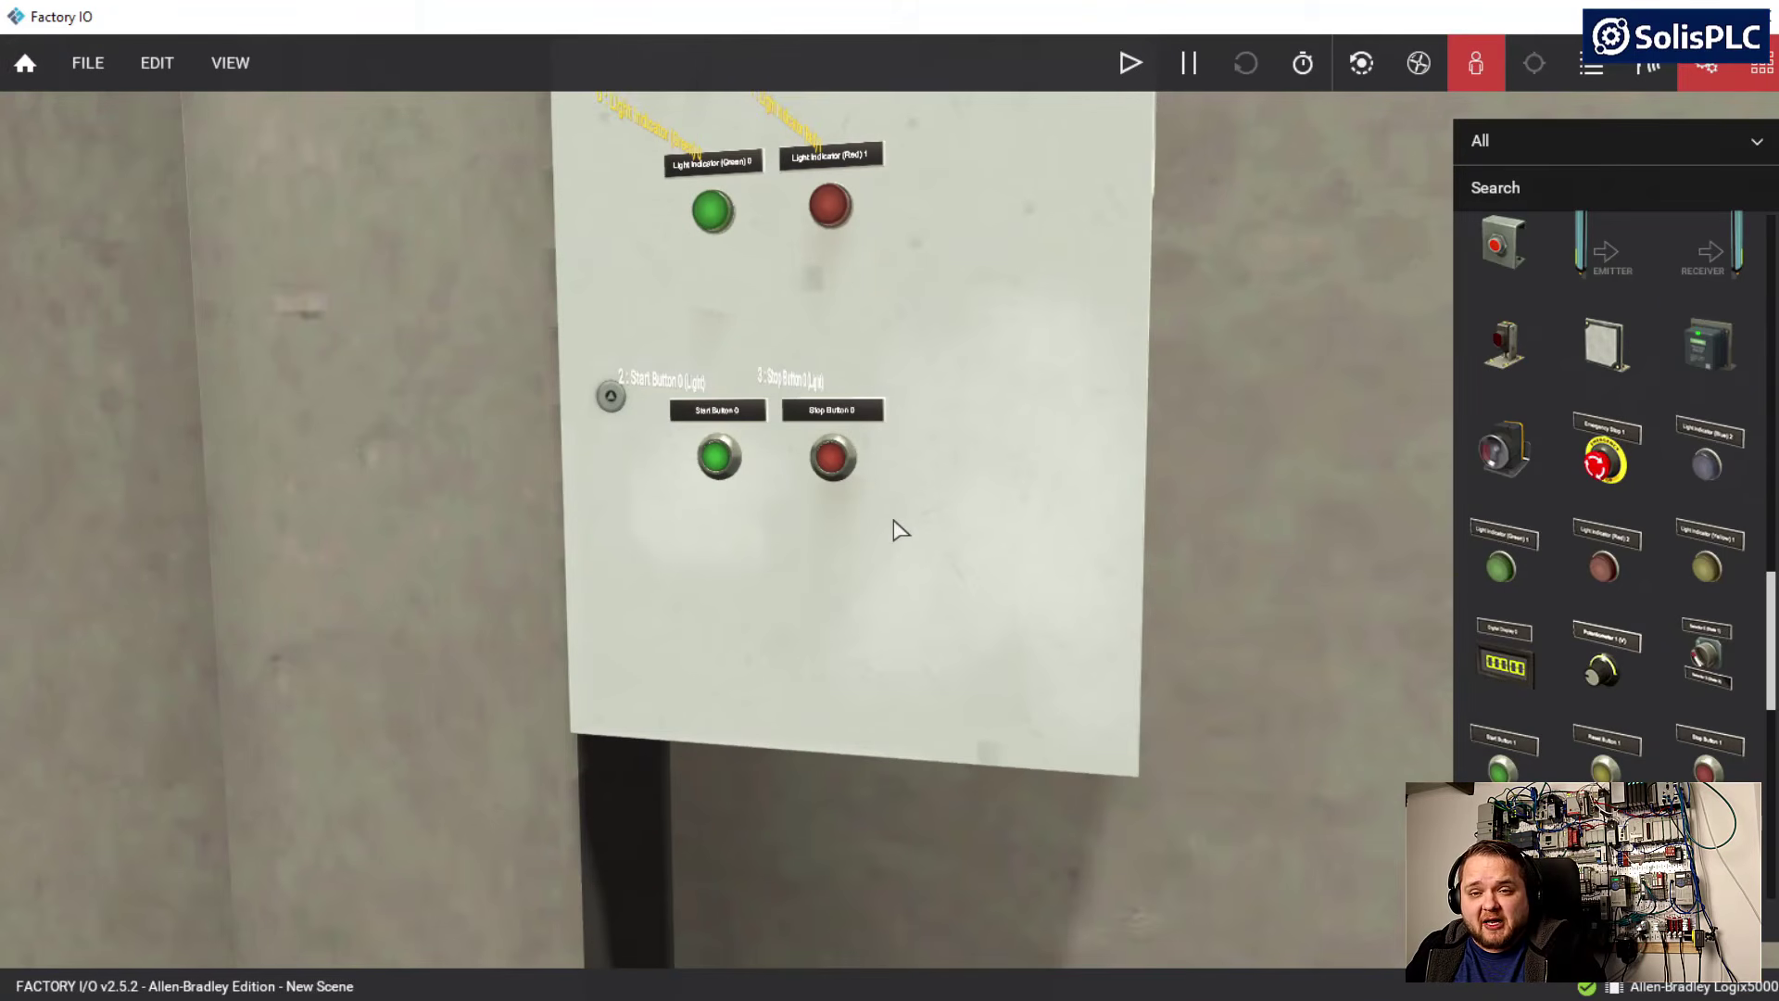
Map the Start Button 0 sensor to the driver's first SolisPLC_B_IN point and the Stop Button 0 sensor to the second
scroll(899, 530, "up", 3)
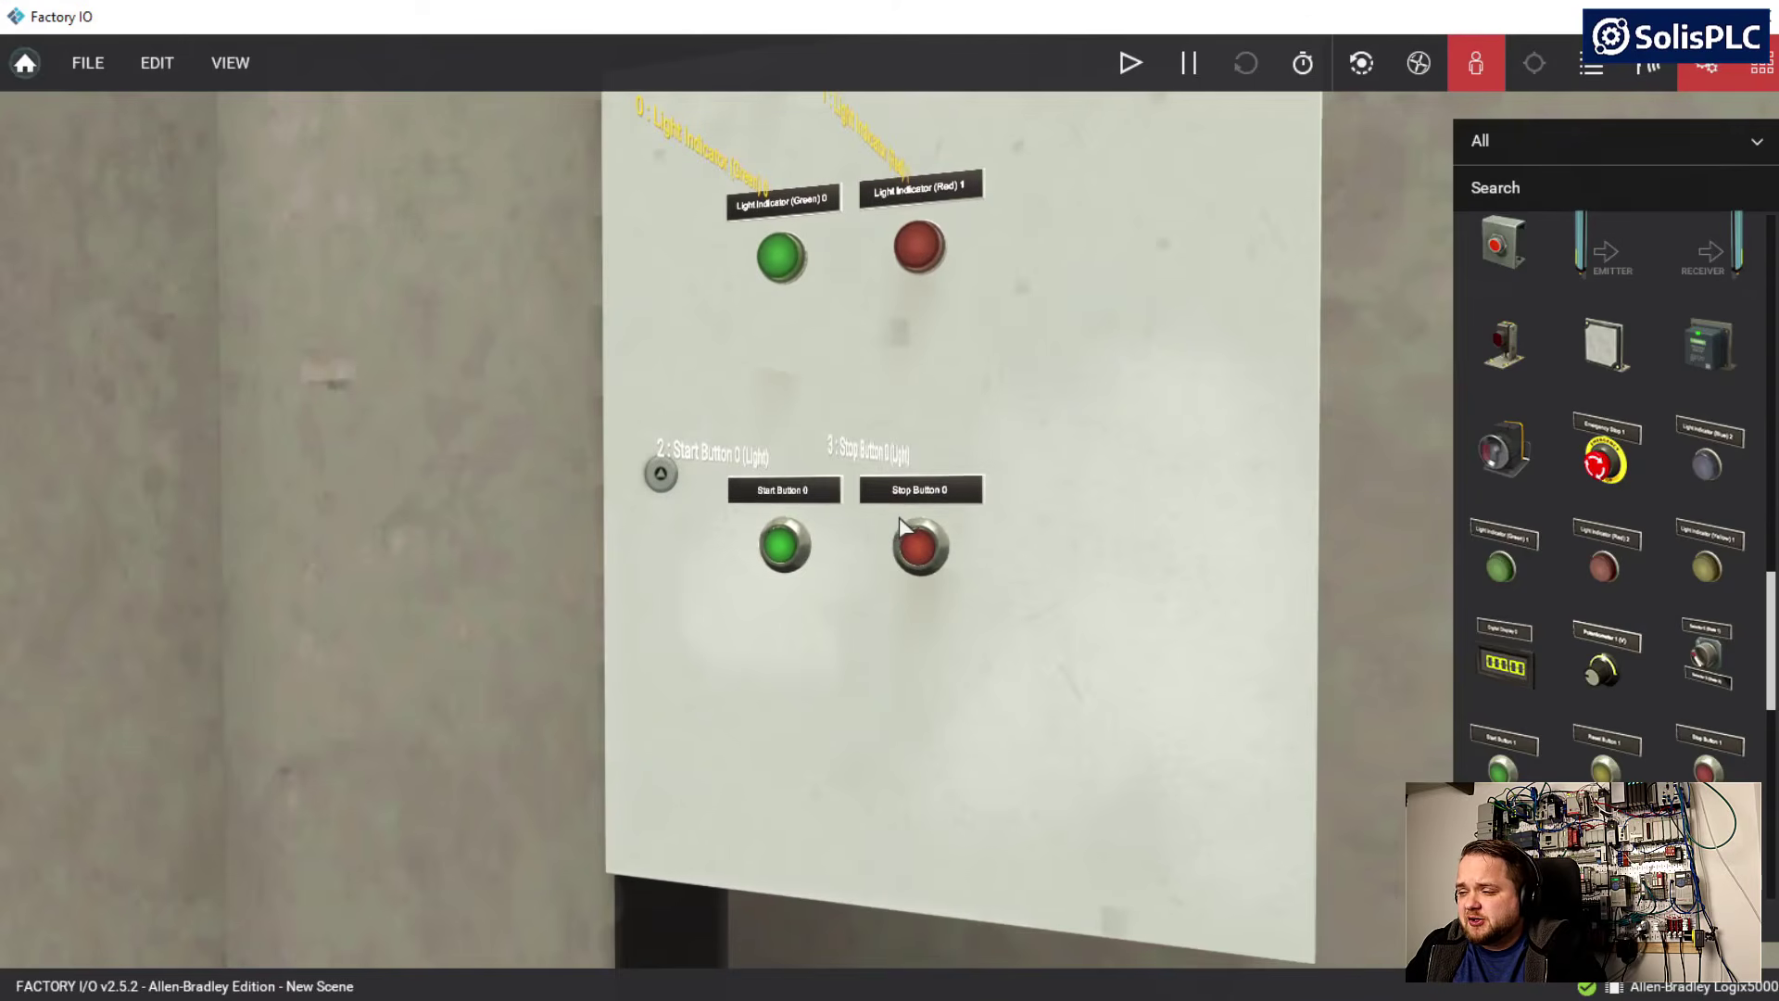
left_click(74, 74)
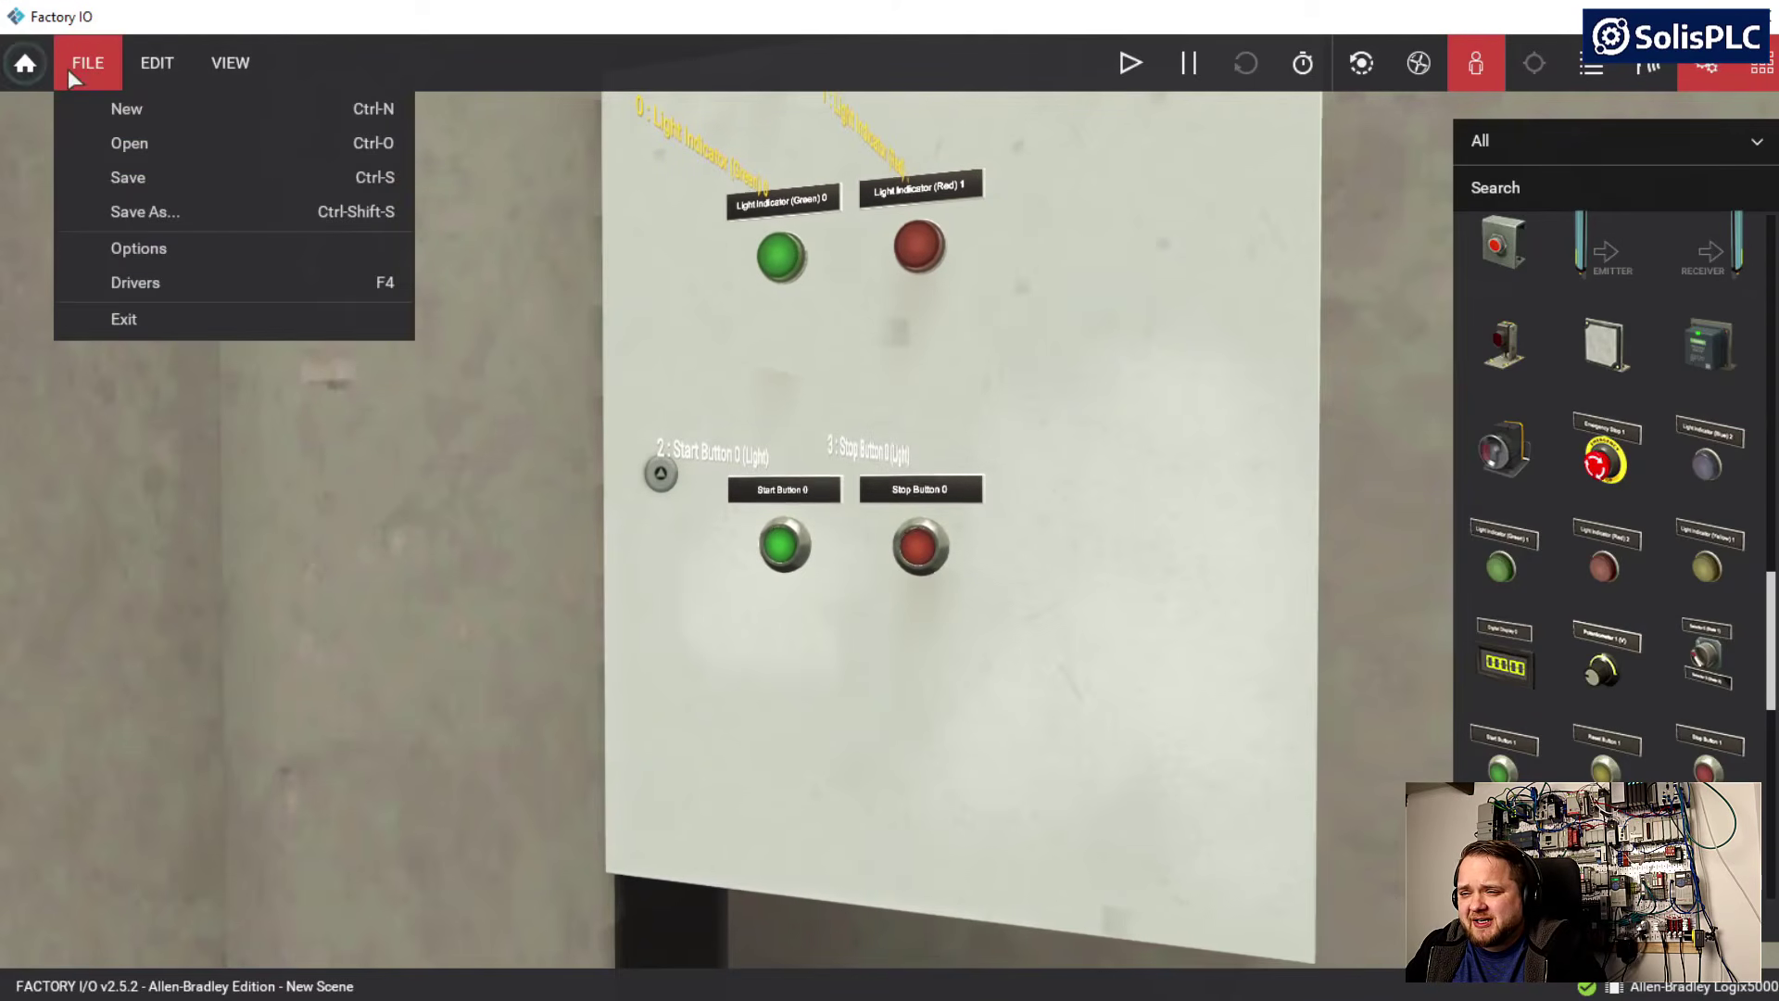
left_click(120, 283)
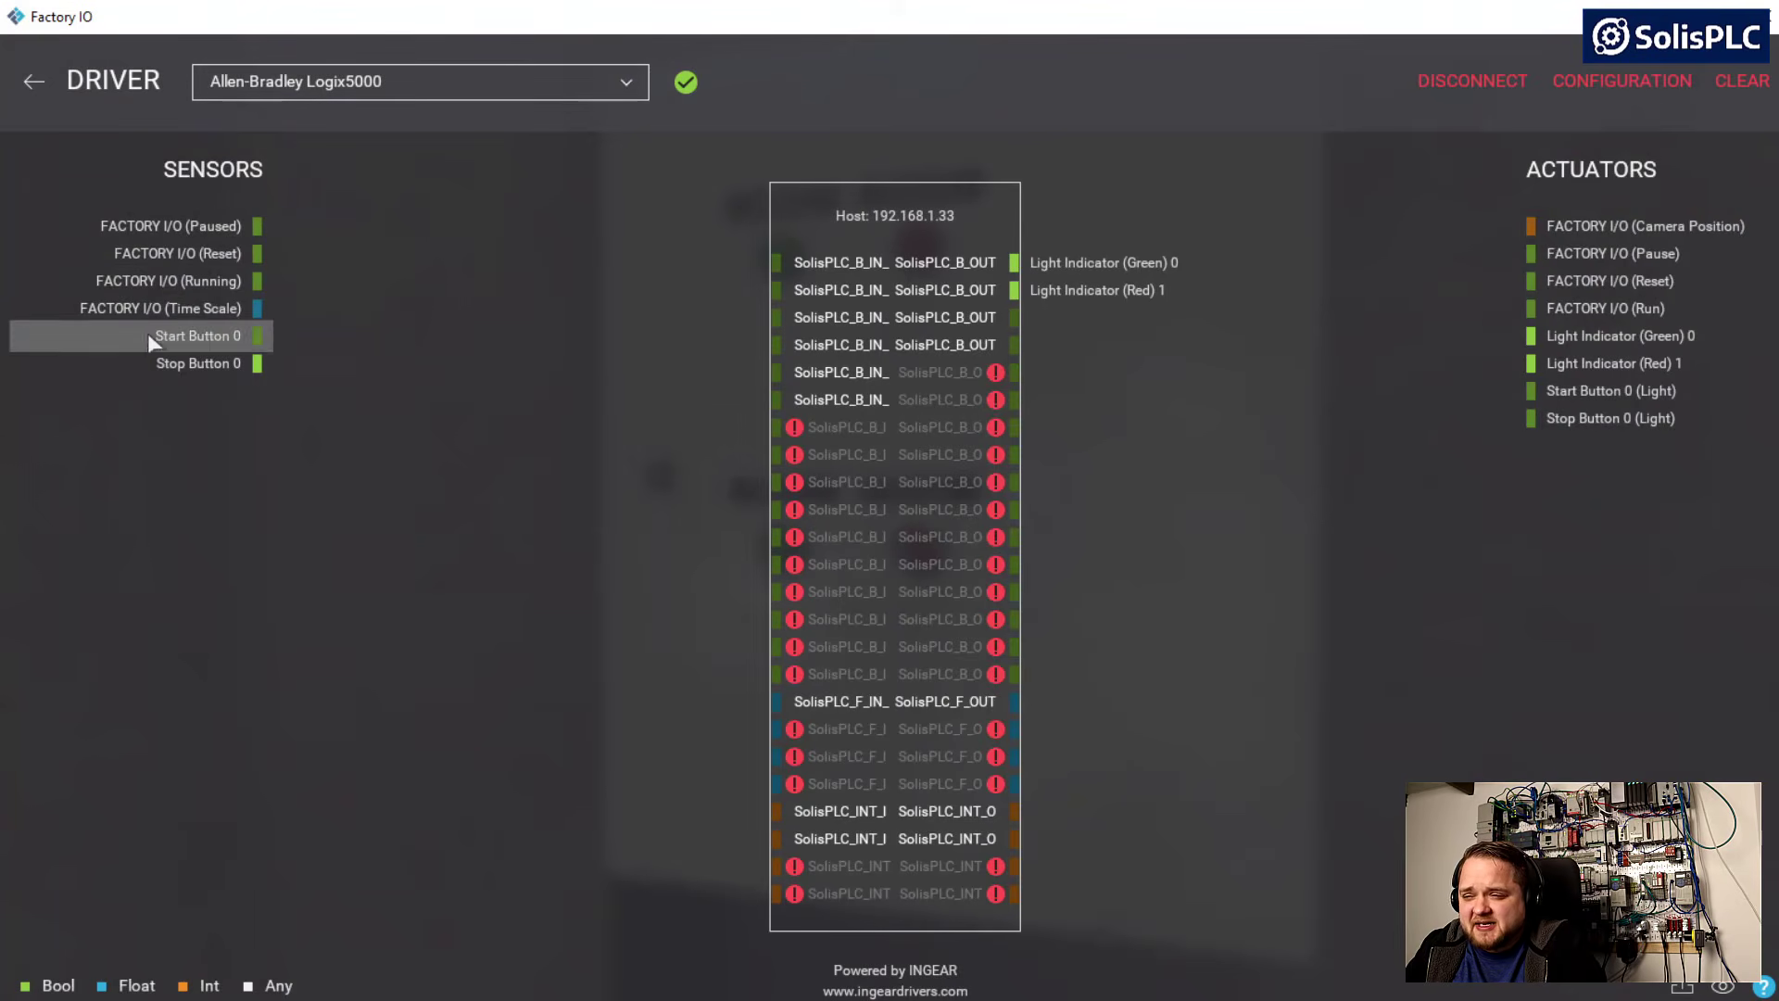
left_click_drag(159, 345, 291, 355)
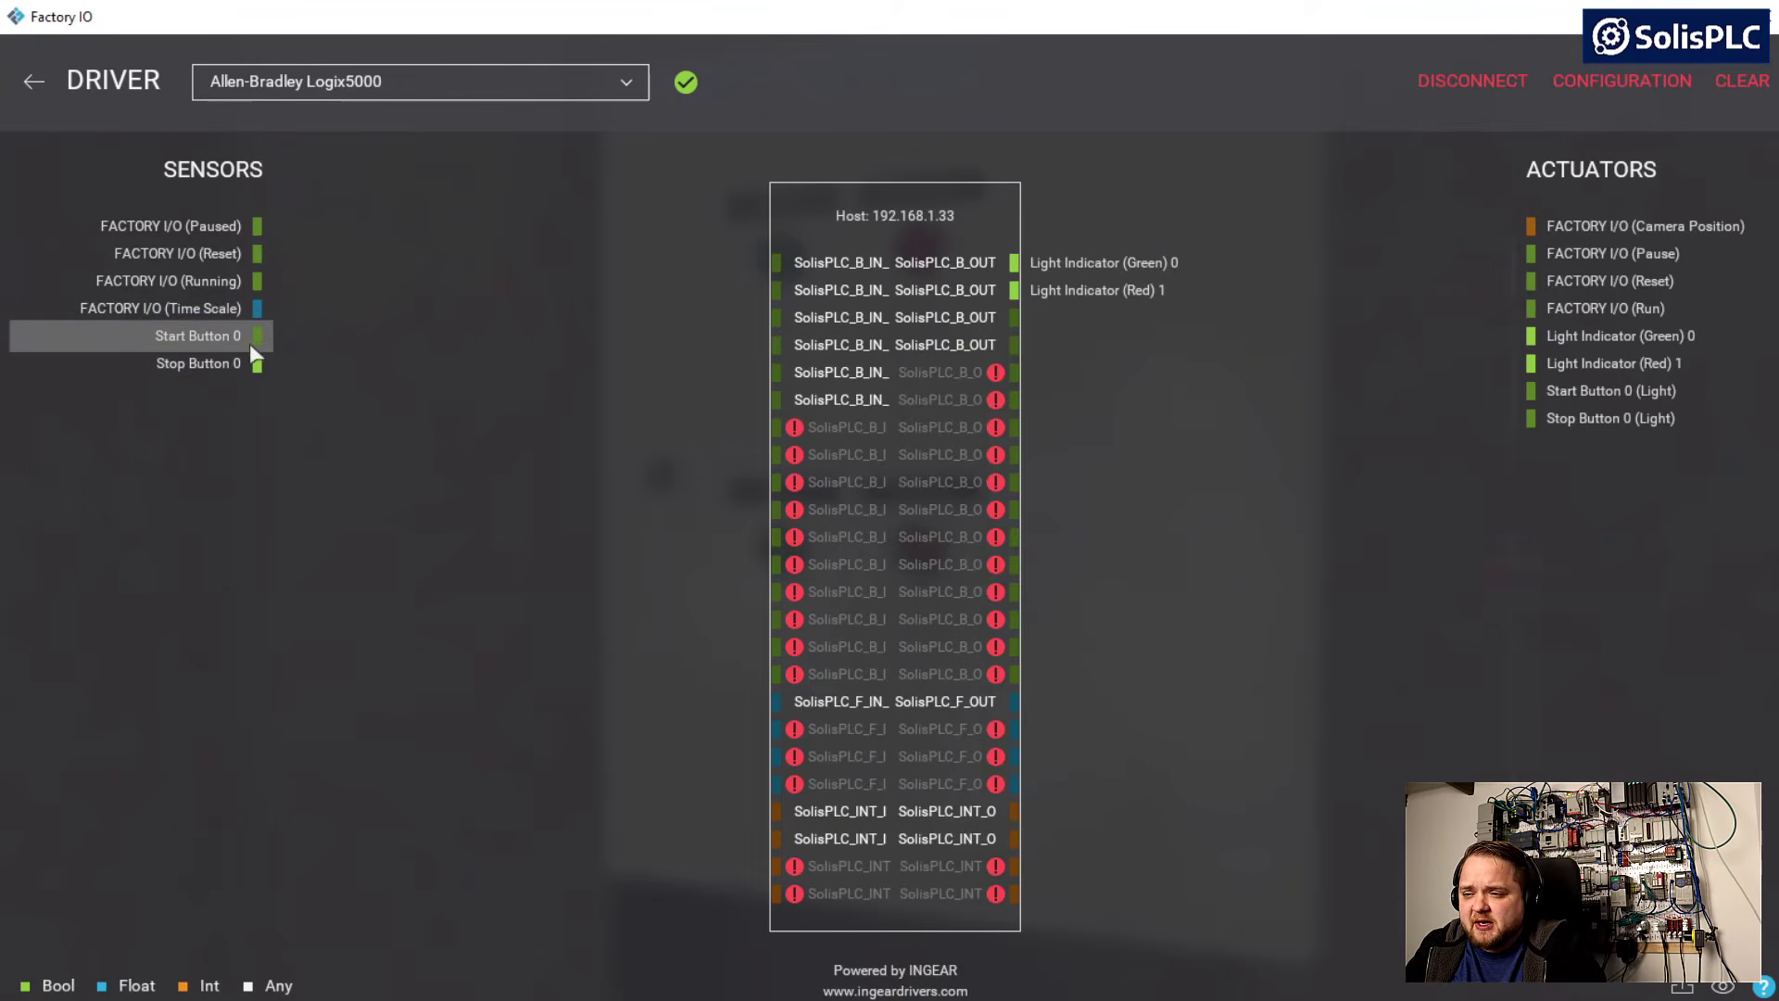
left_click_drag(220, 337, 680, 271)
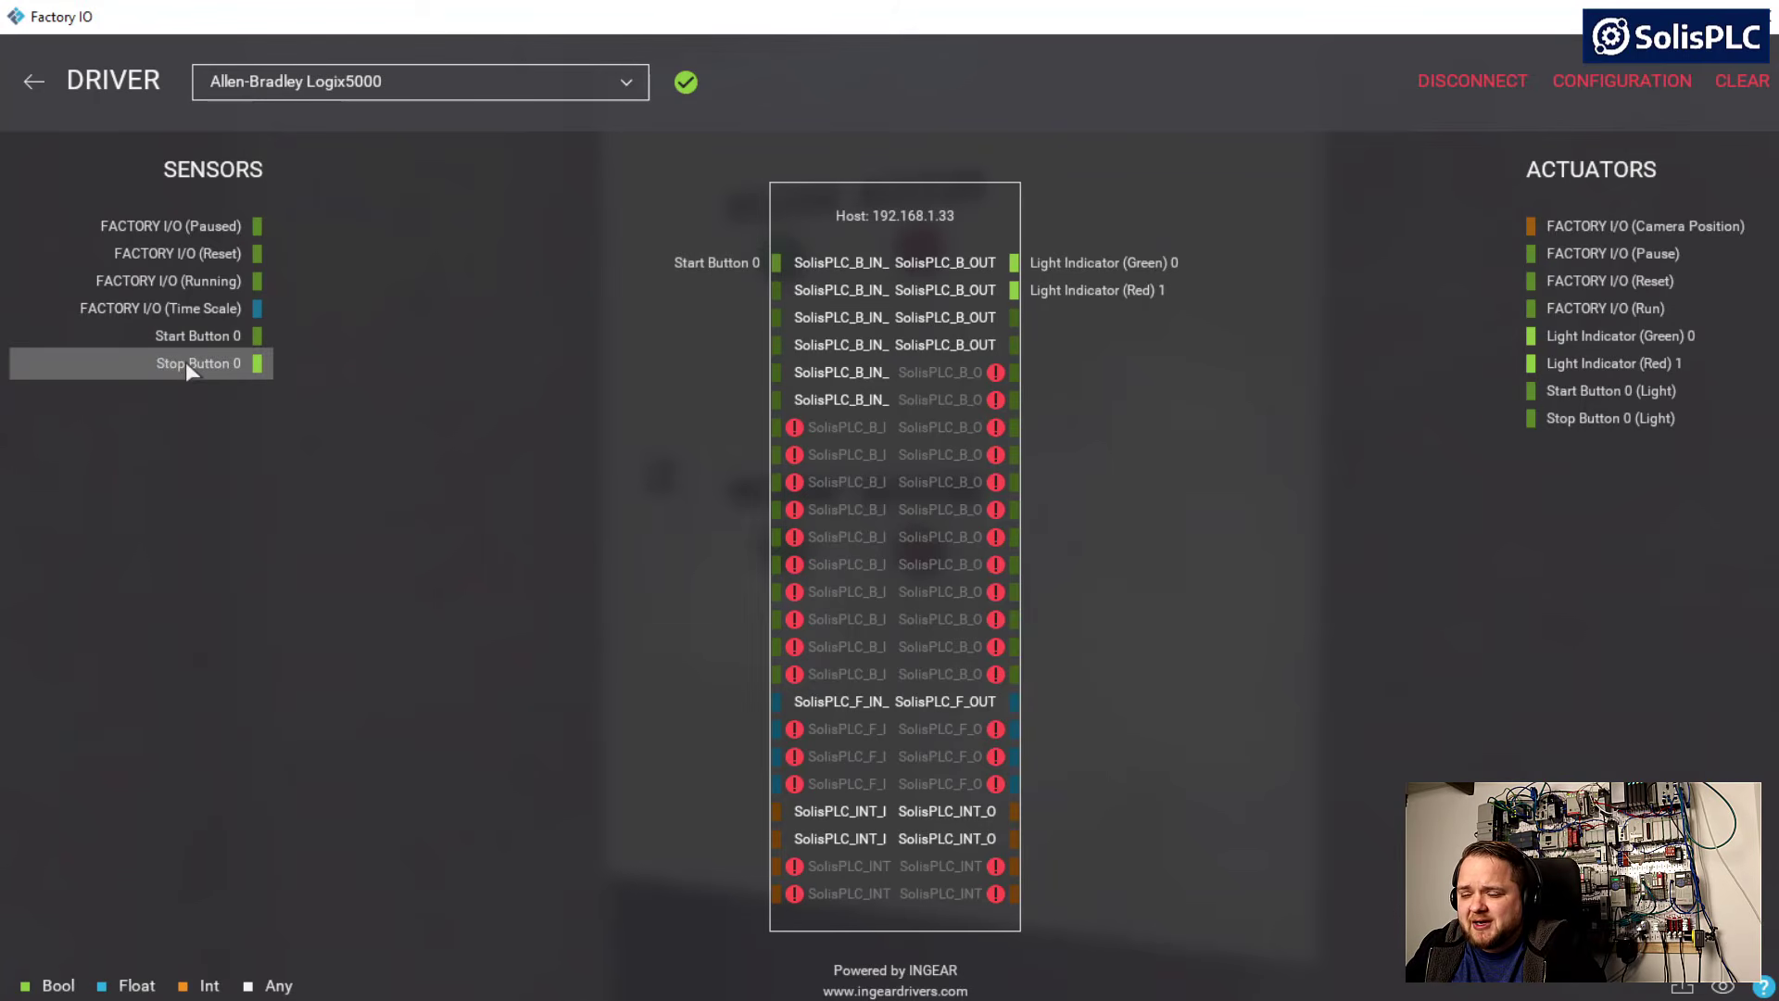
left_click_drag(186, 366, 666, 285)
Switch to Logix Designer and create a Ladder Diagram routine named _03_FactoryIOSim in the Tutorials program
key("alt+Tab")
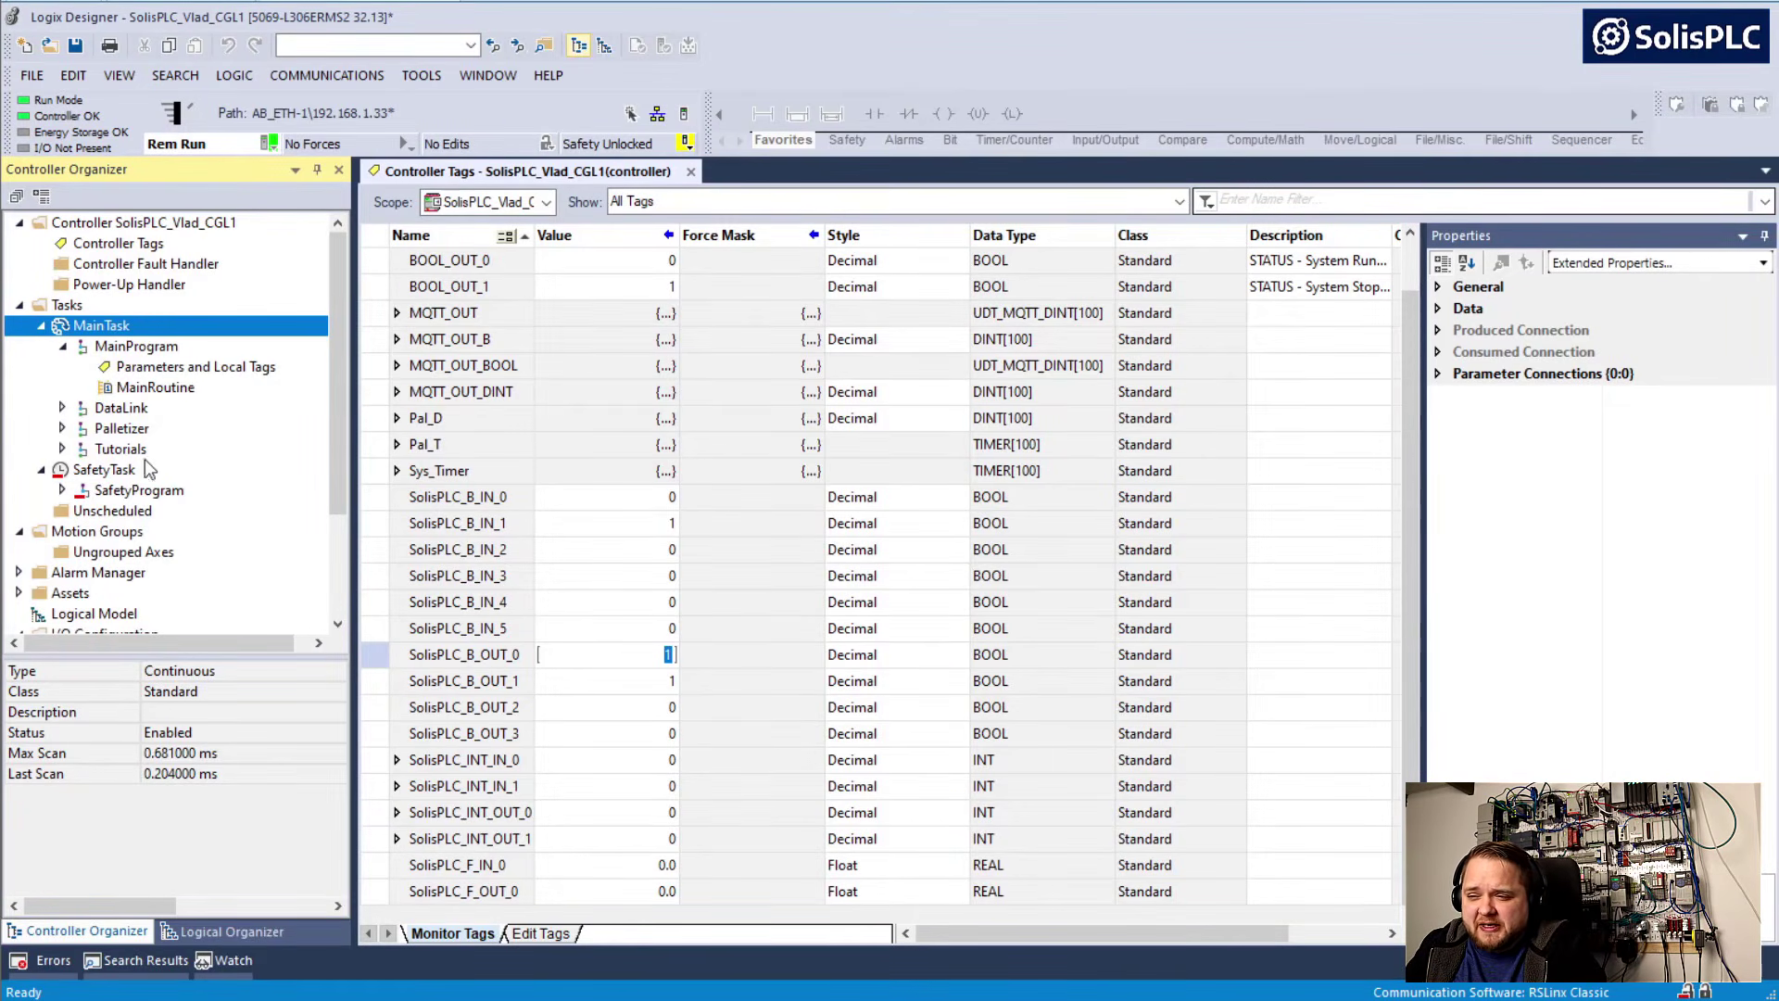
left_click(62, 448)
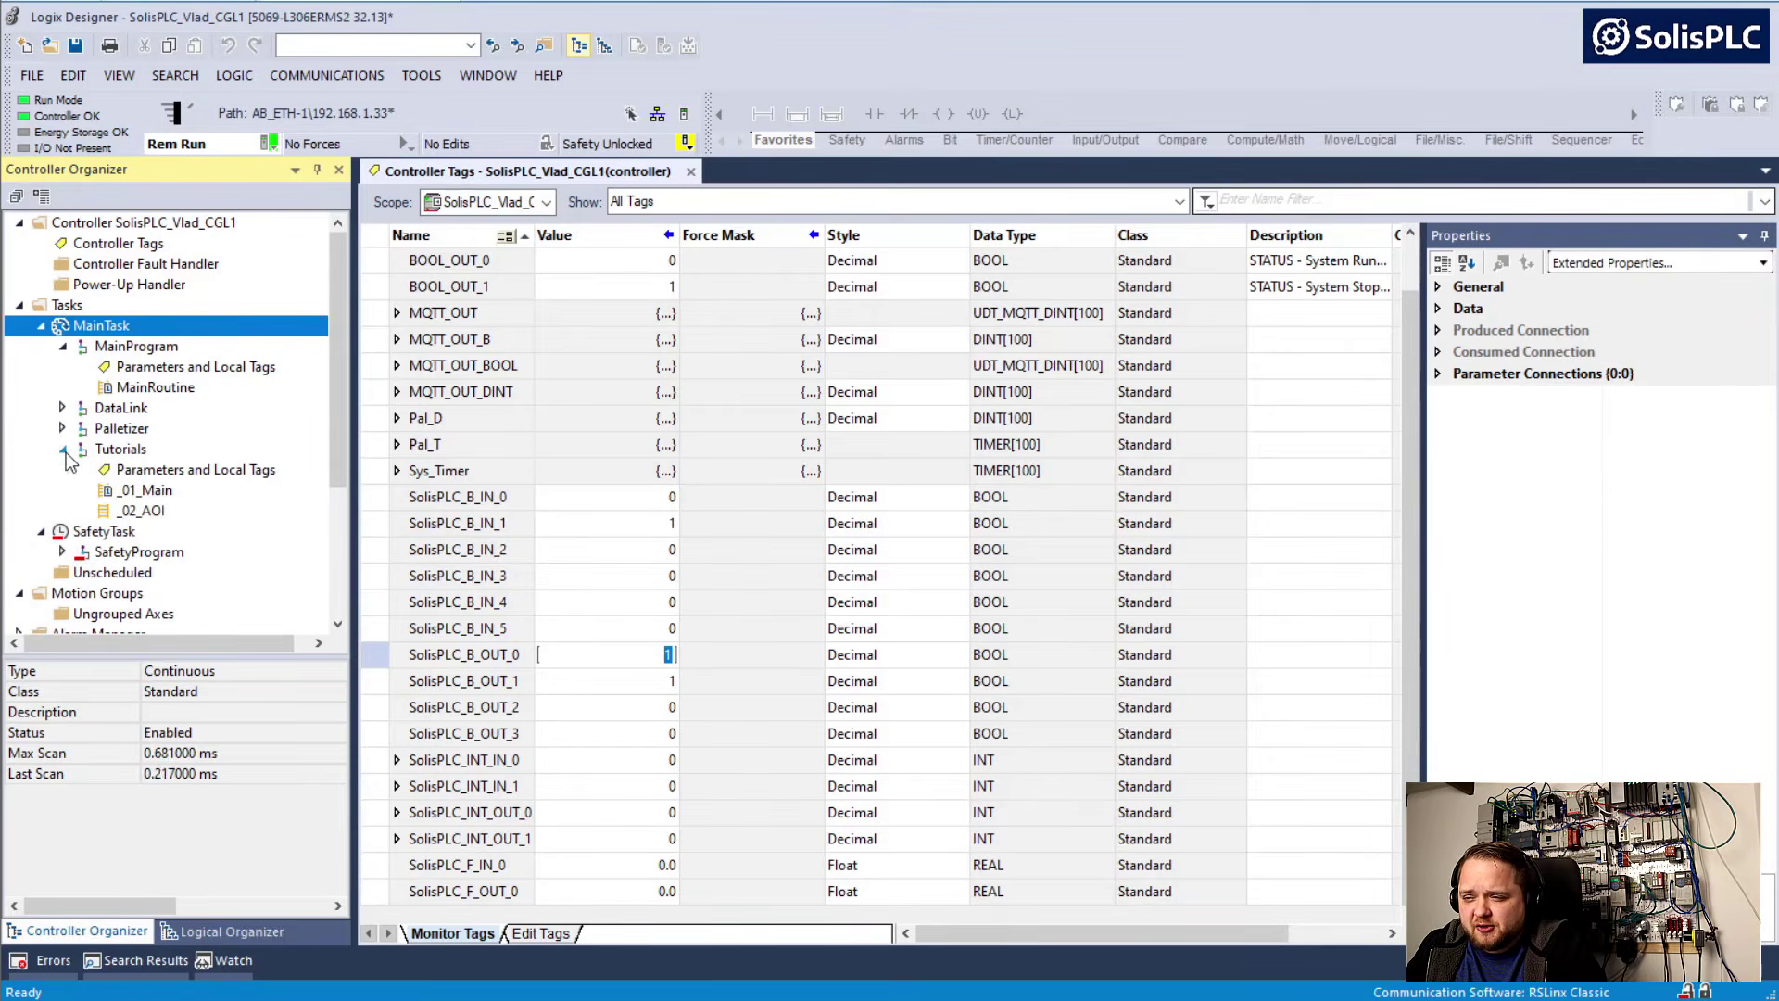
right_click(110, 451)
mouse_move(153, 471)
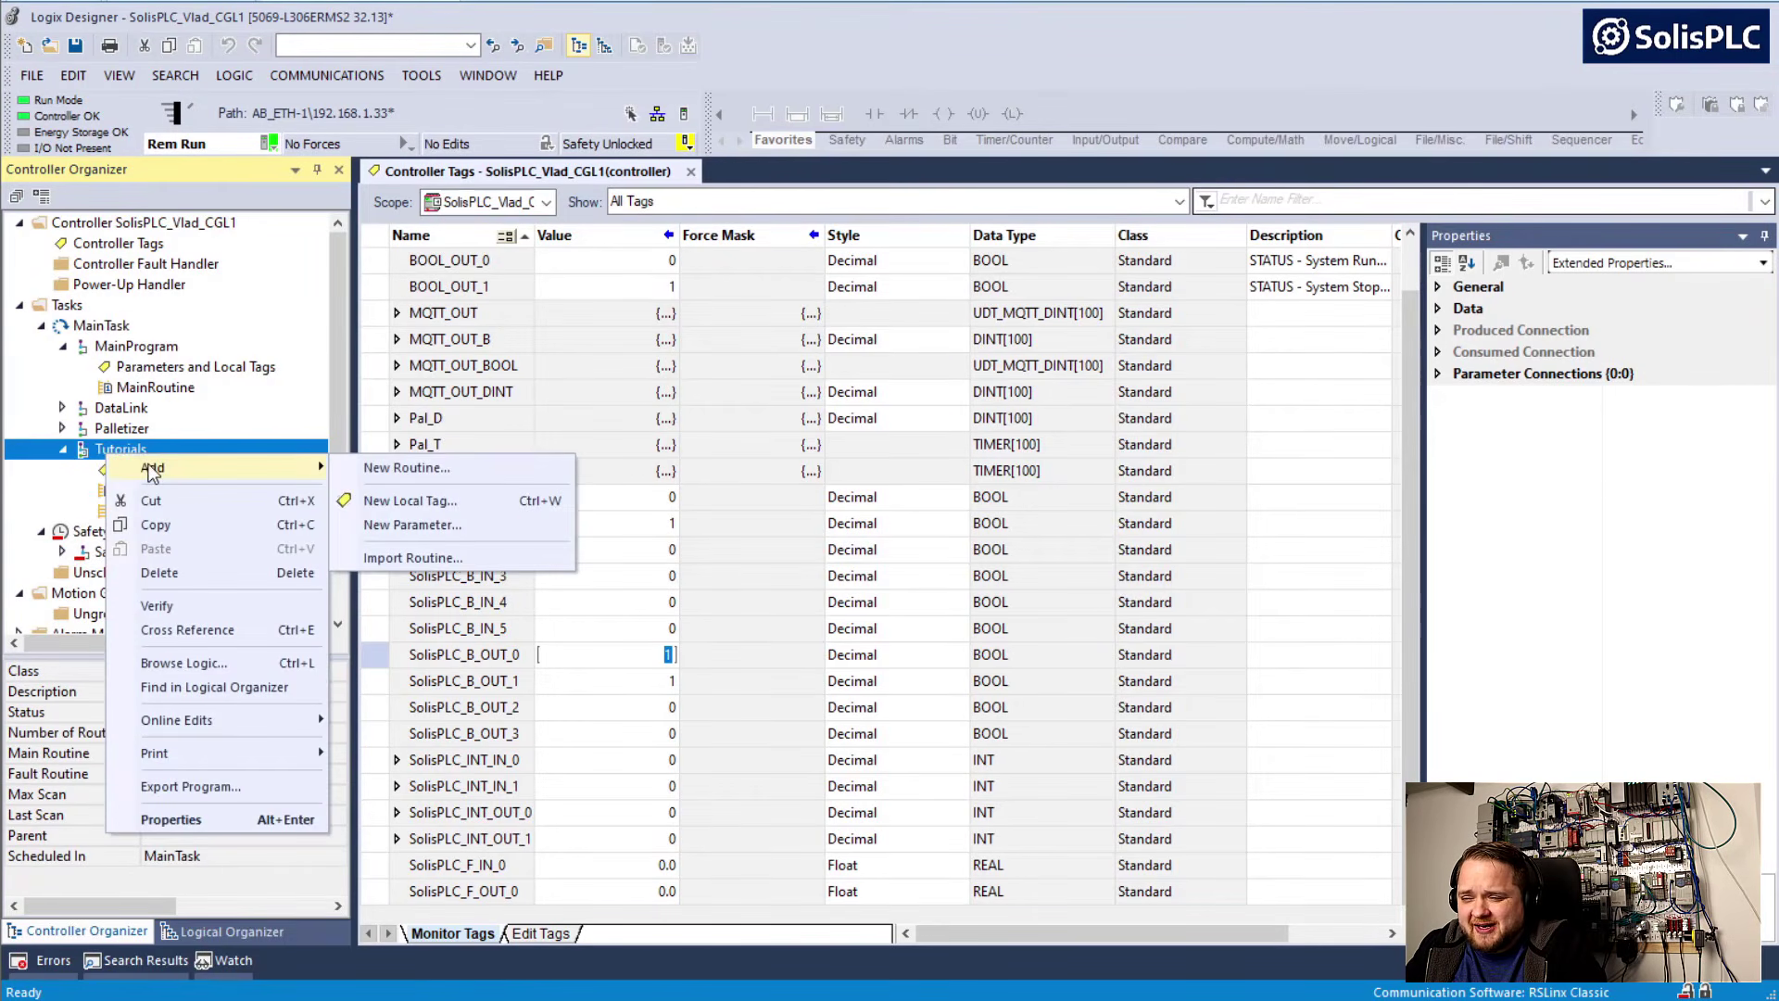
left_click(399, 467)
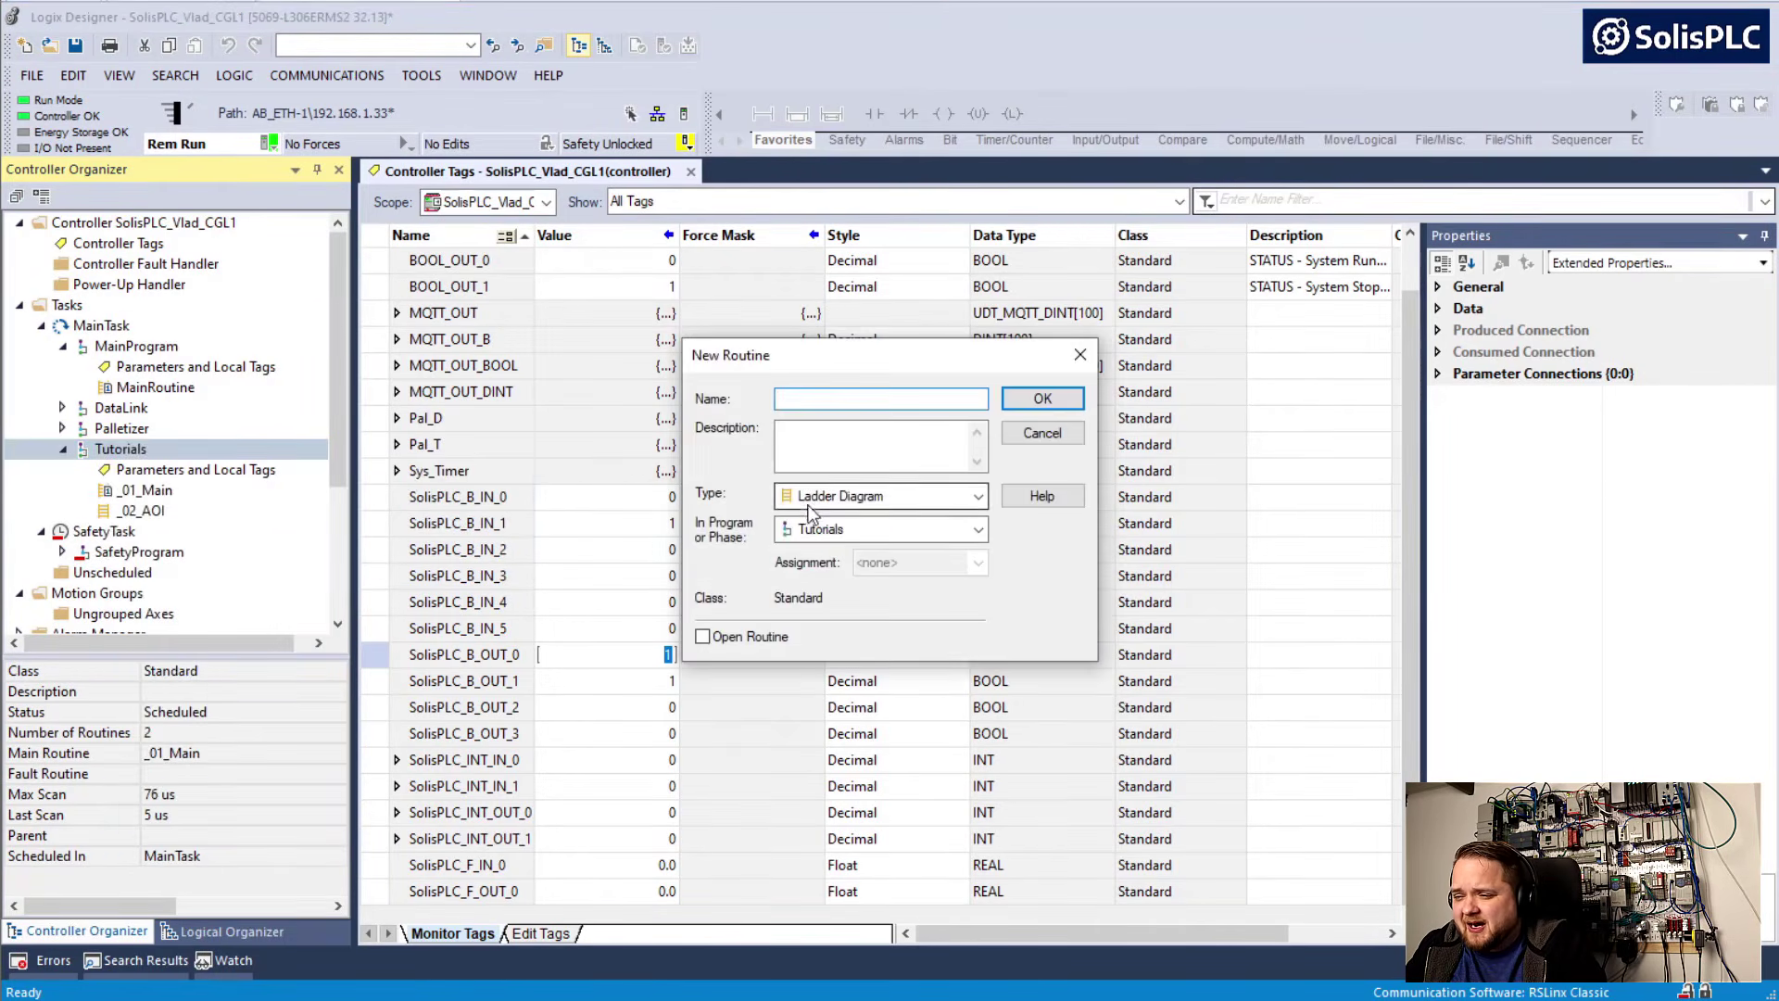
type("_03_")
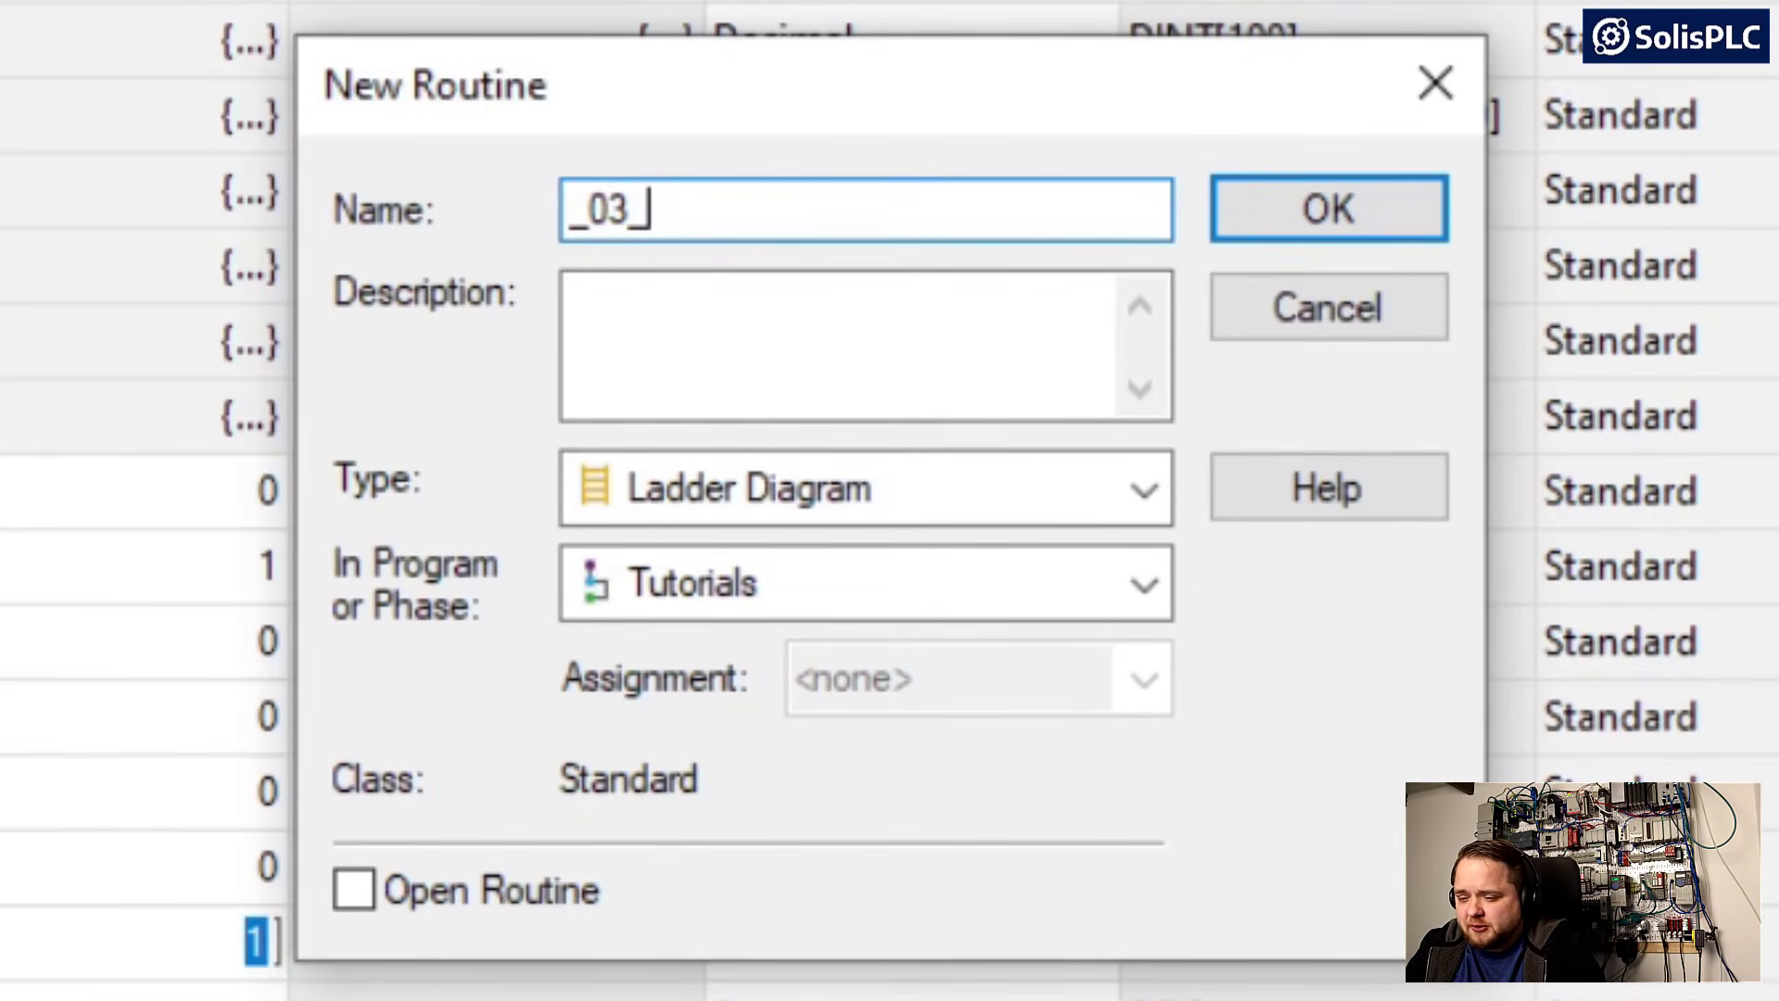
type("FactoryIO")
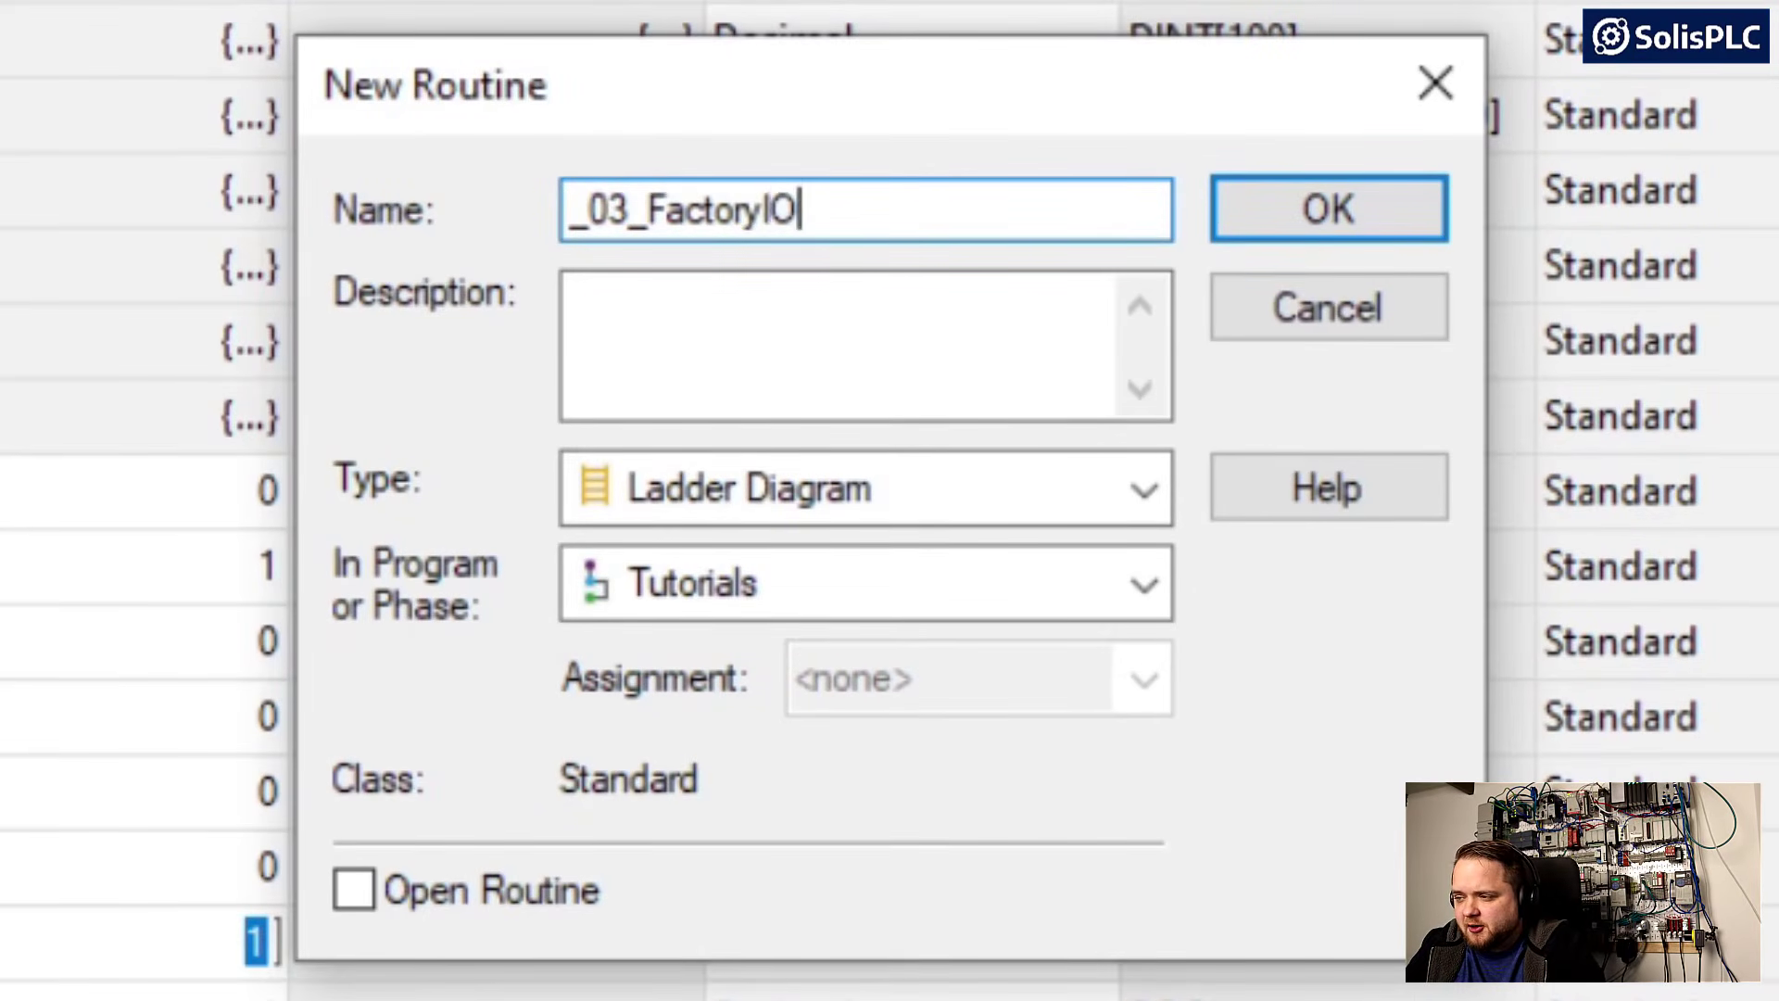
type("Sim")
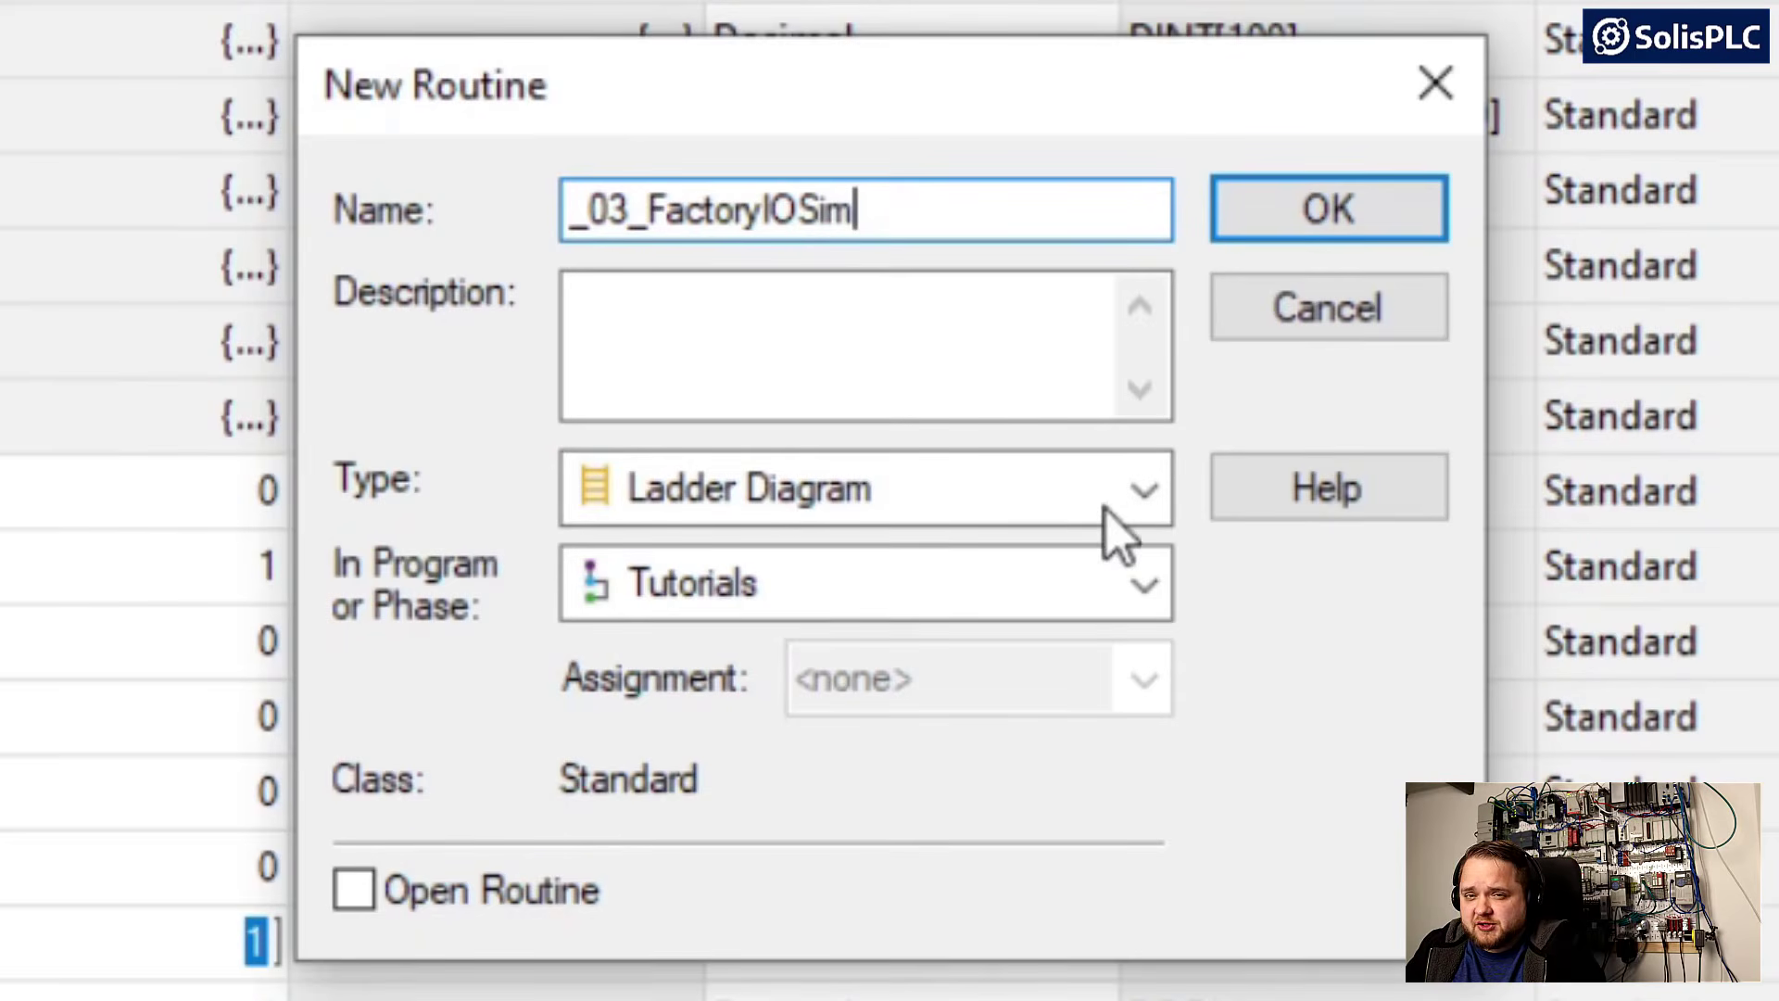
left_click(1322, 231)
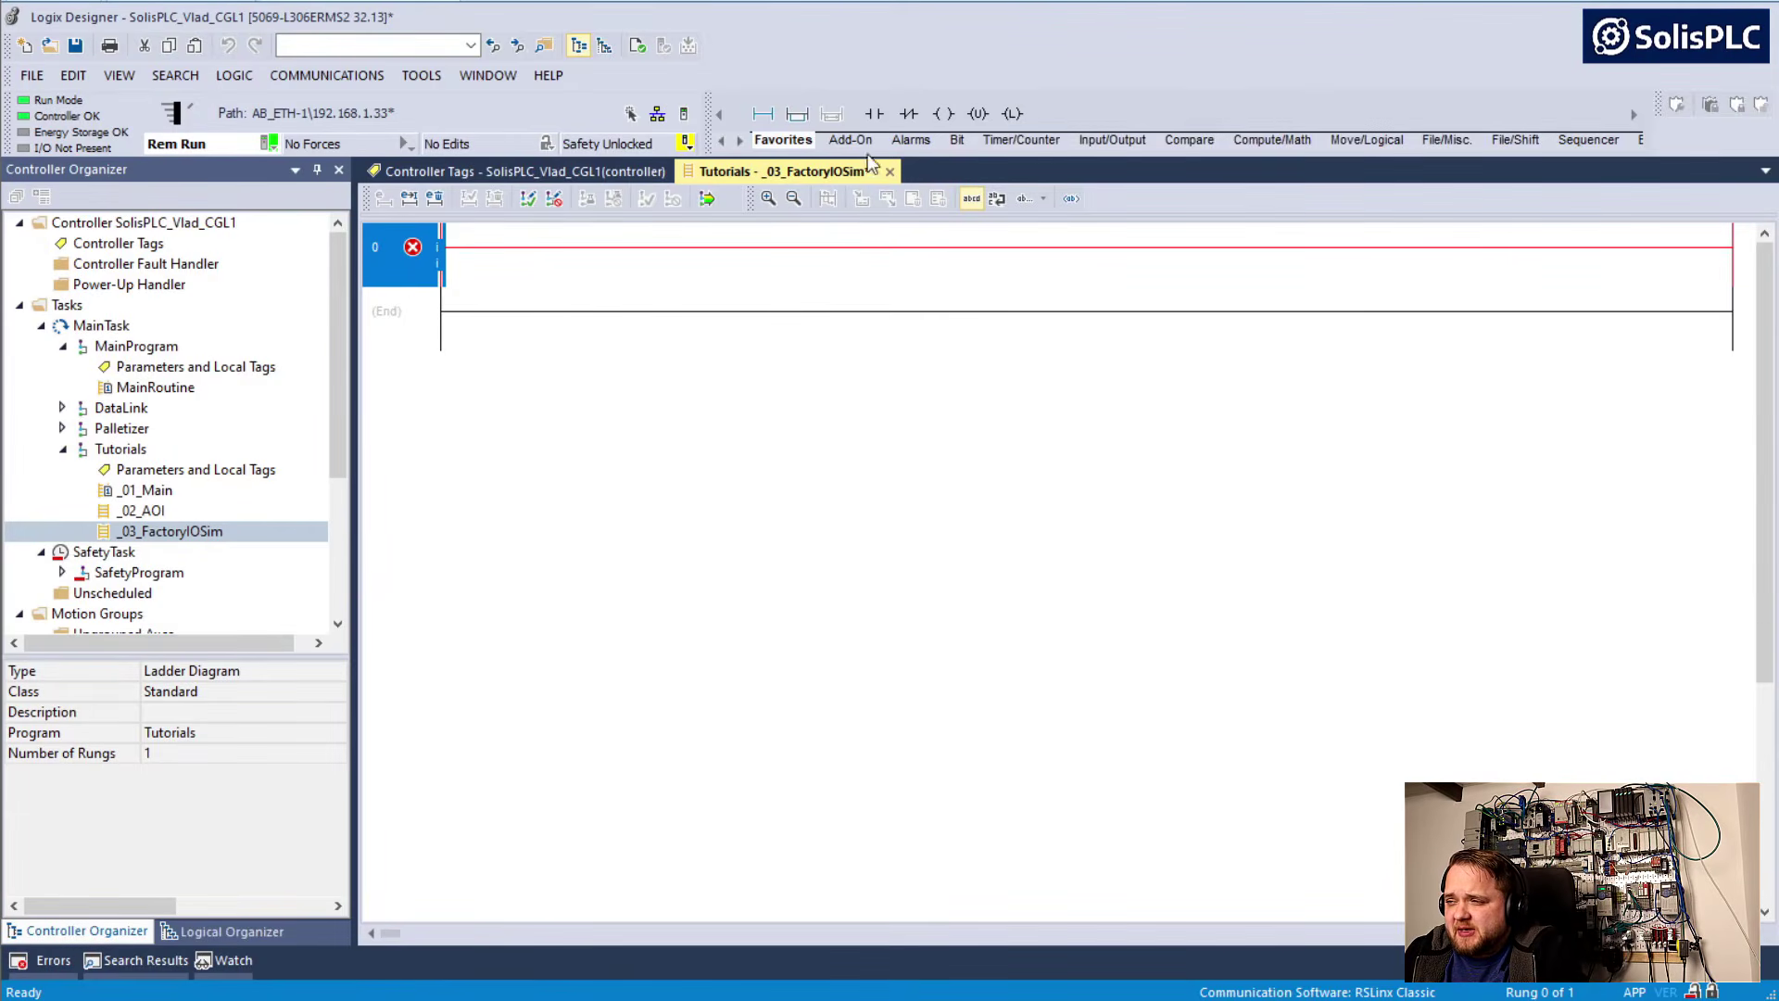
Add a normally open contact and an output energize coil to rung 0, and assign SolisPLC_B_IN_0 to the contact
left_click(876, 114)
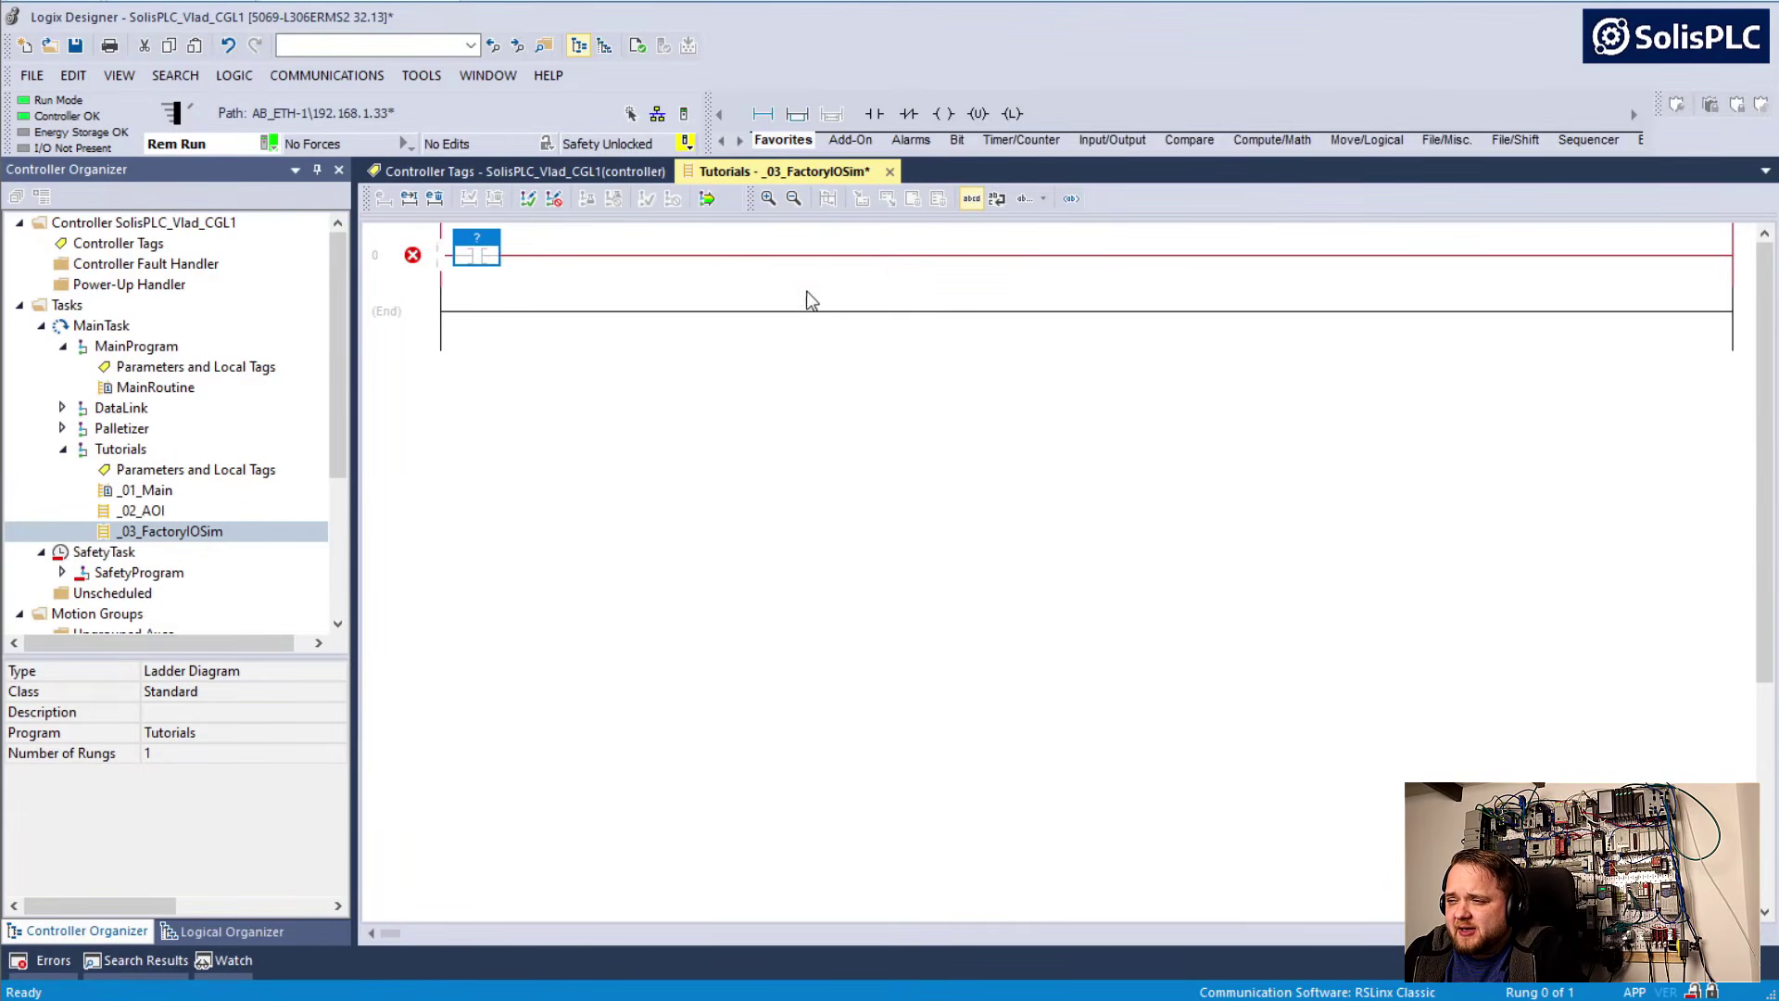
left_click(943, 114)
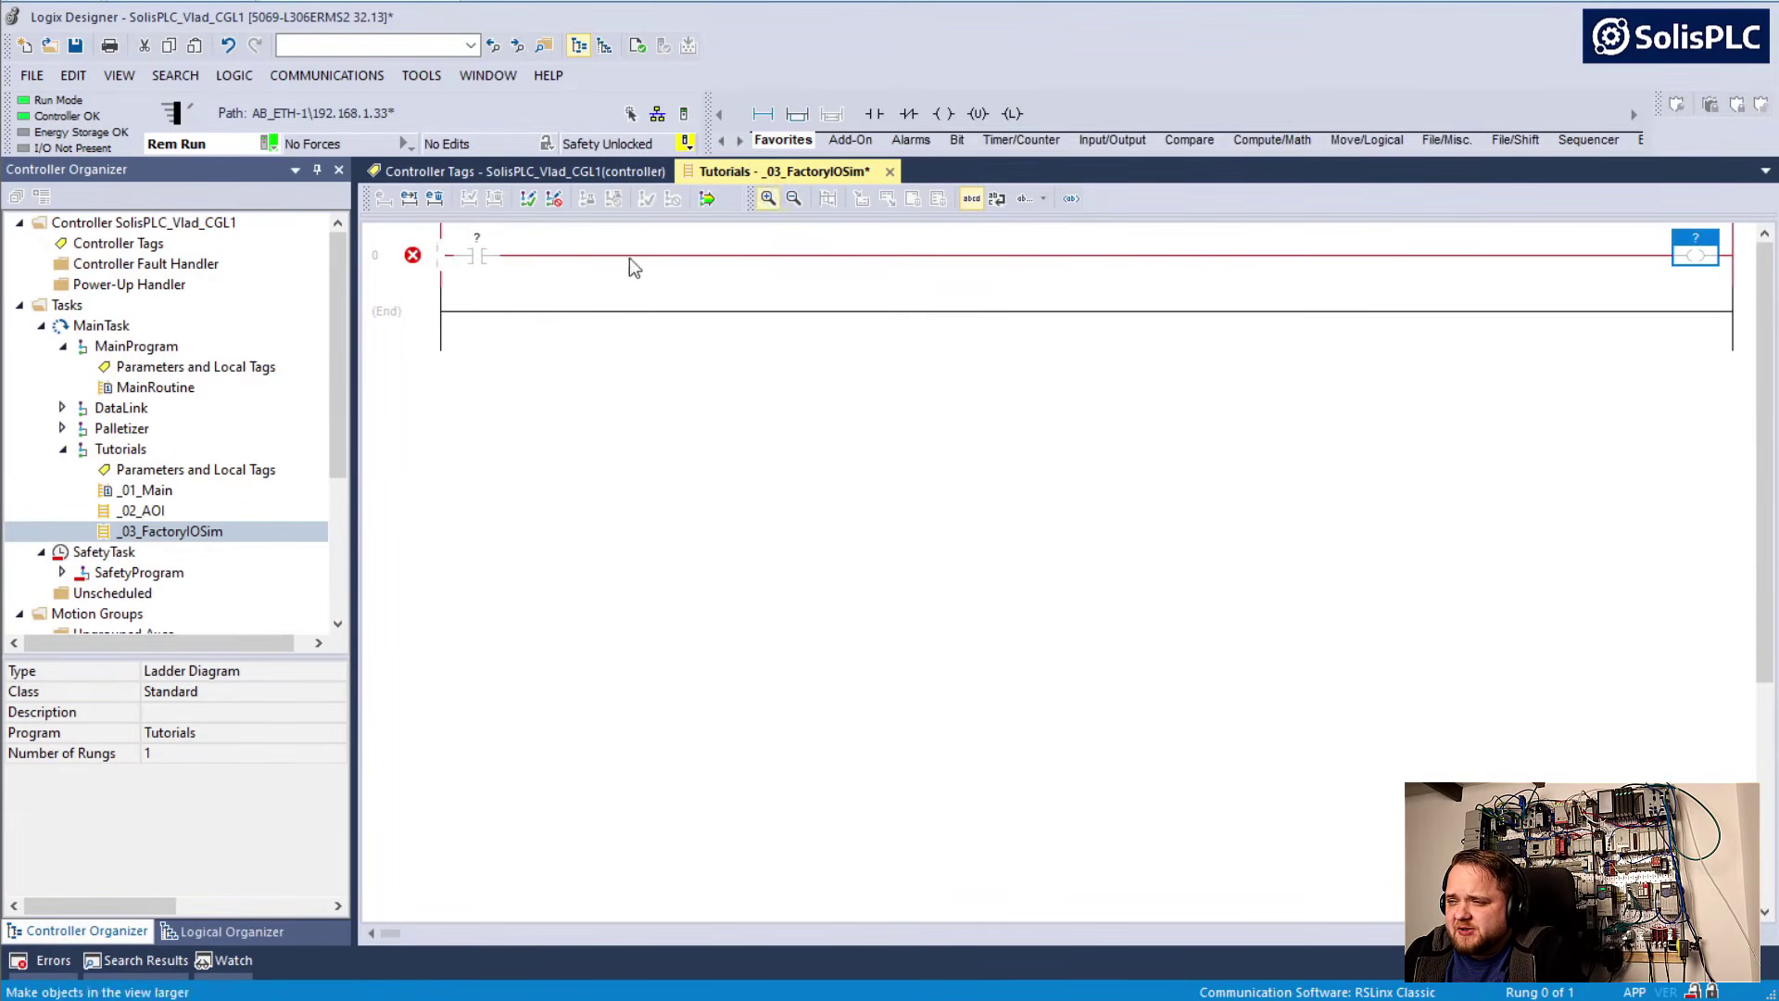
double_click(474, 242)
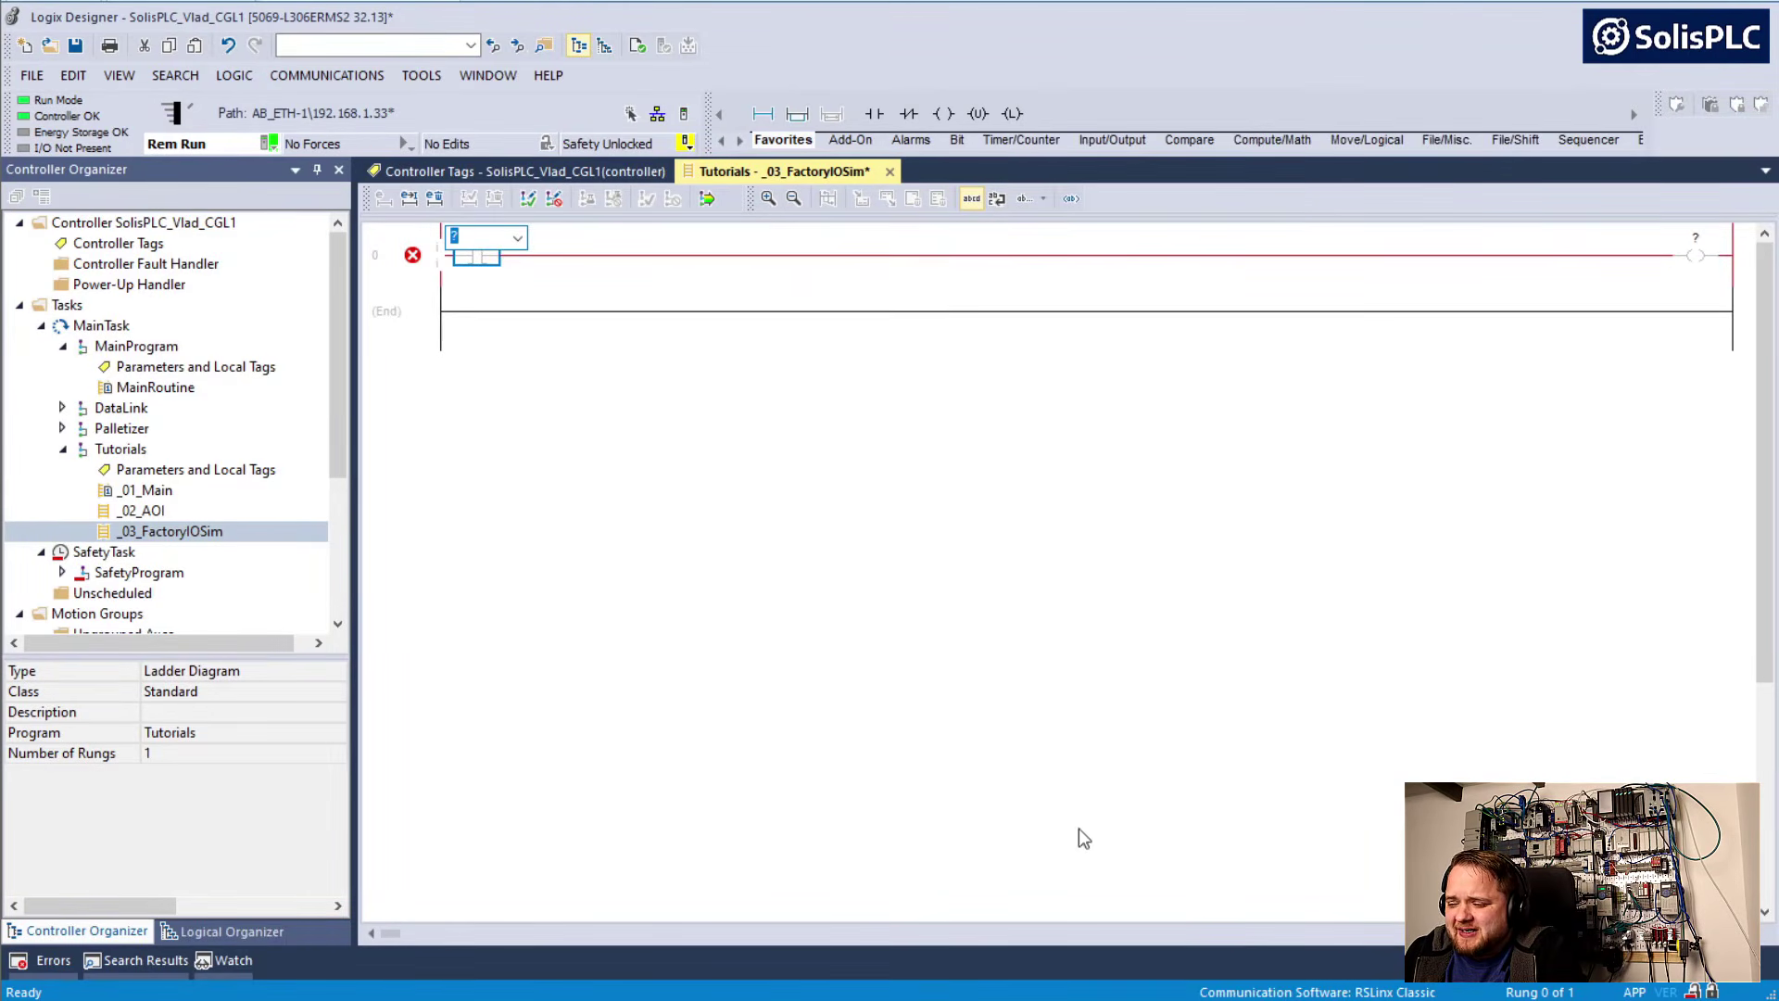
key("alt+Tab")
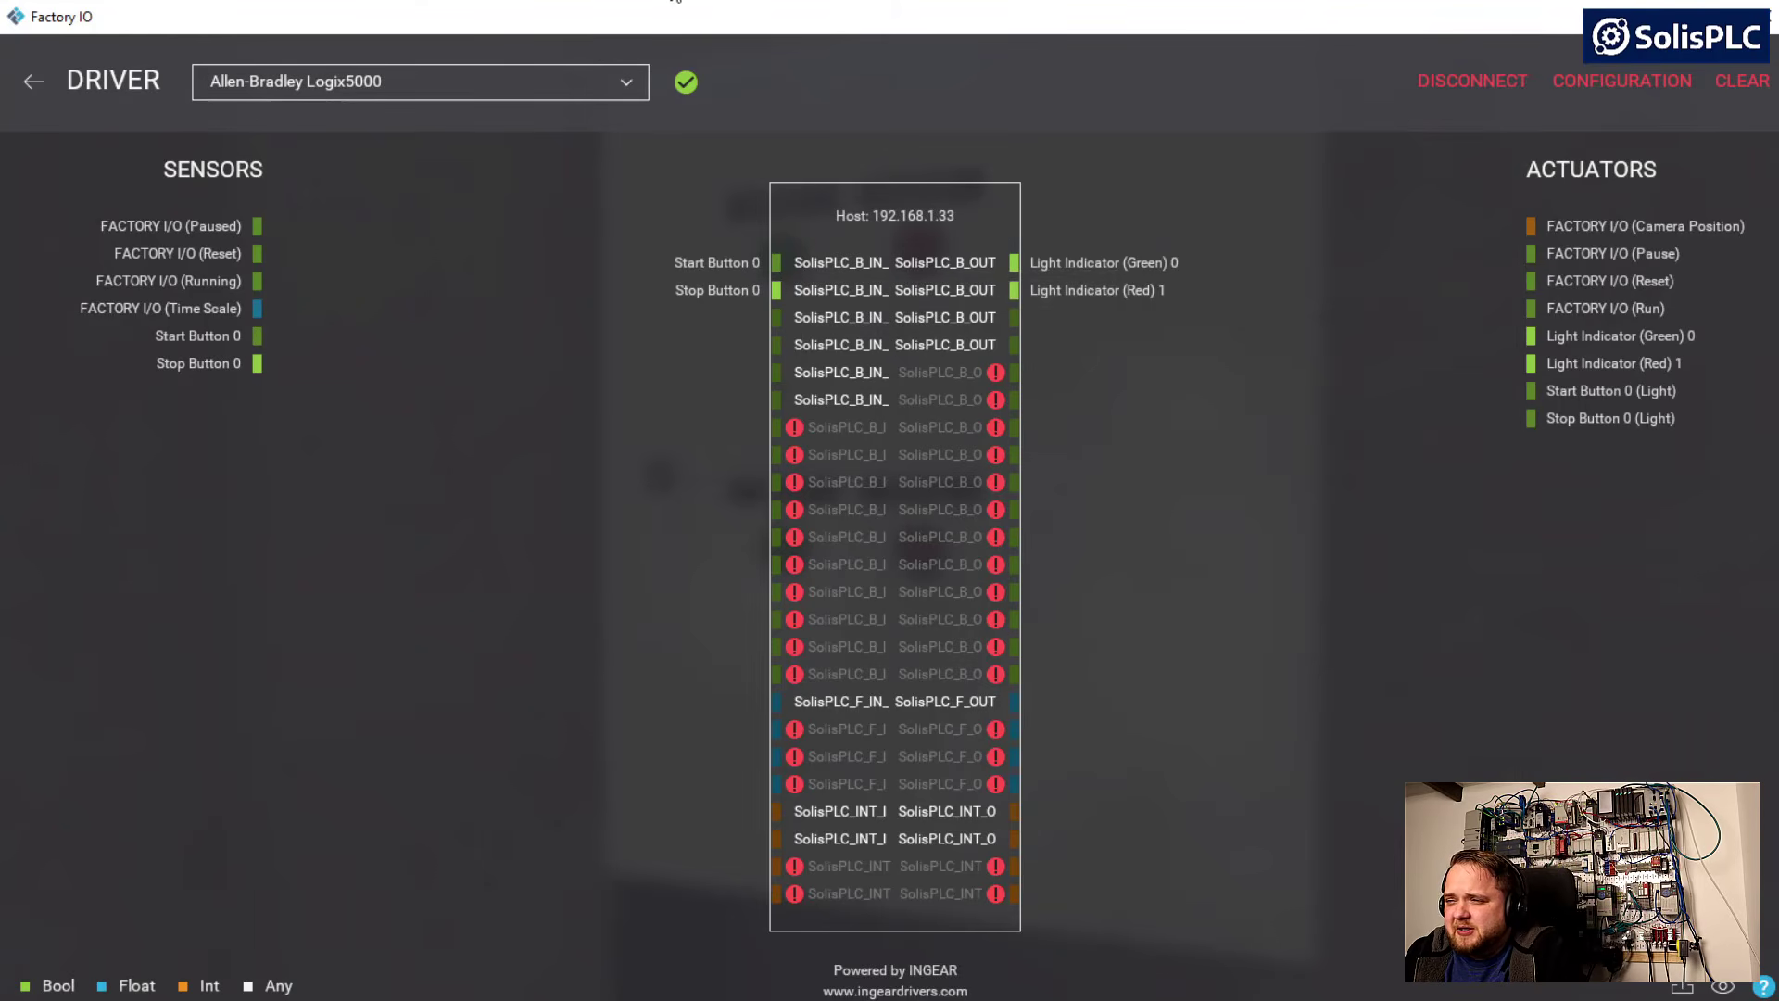
left_click(671, 2)
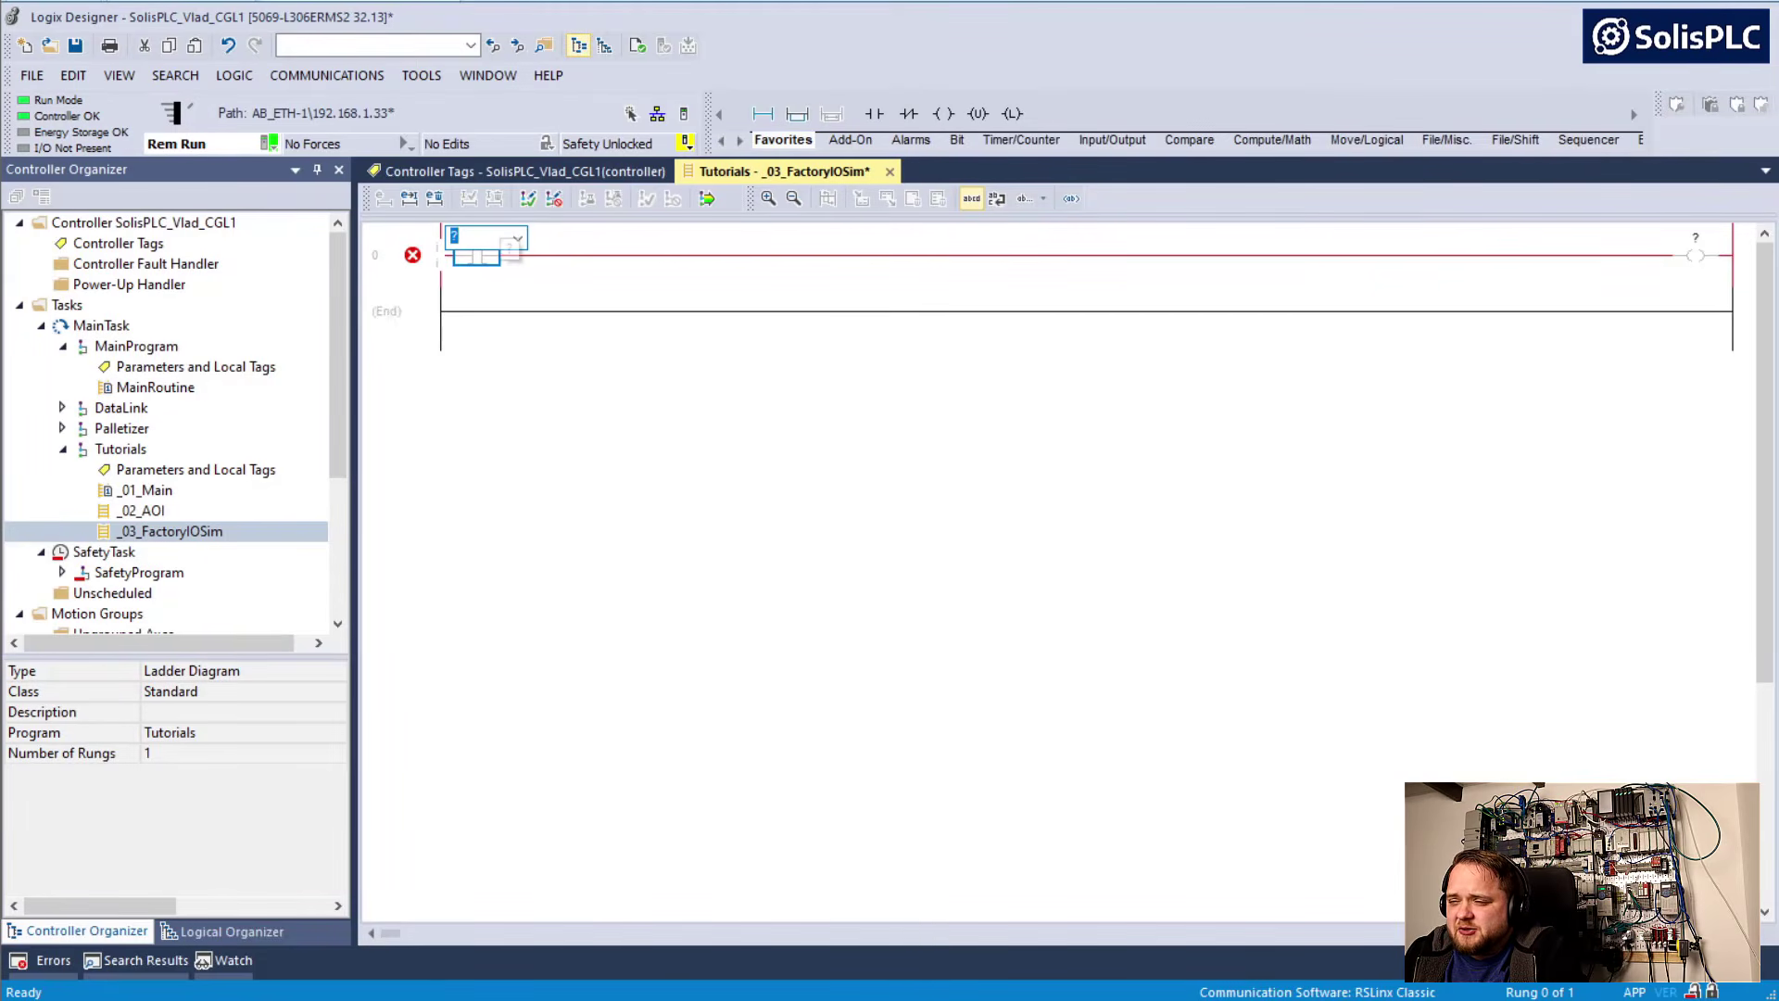
type("SolisPLC_B_IN_0")
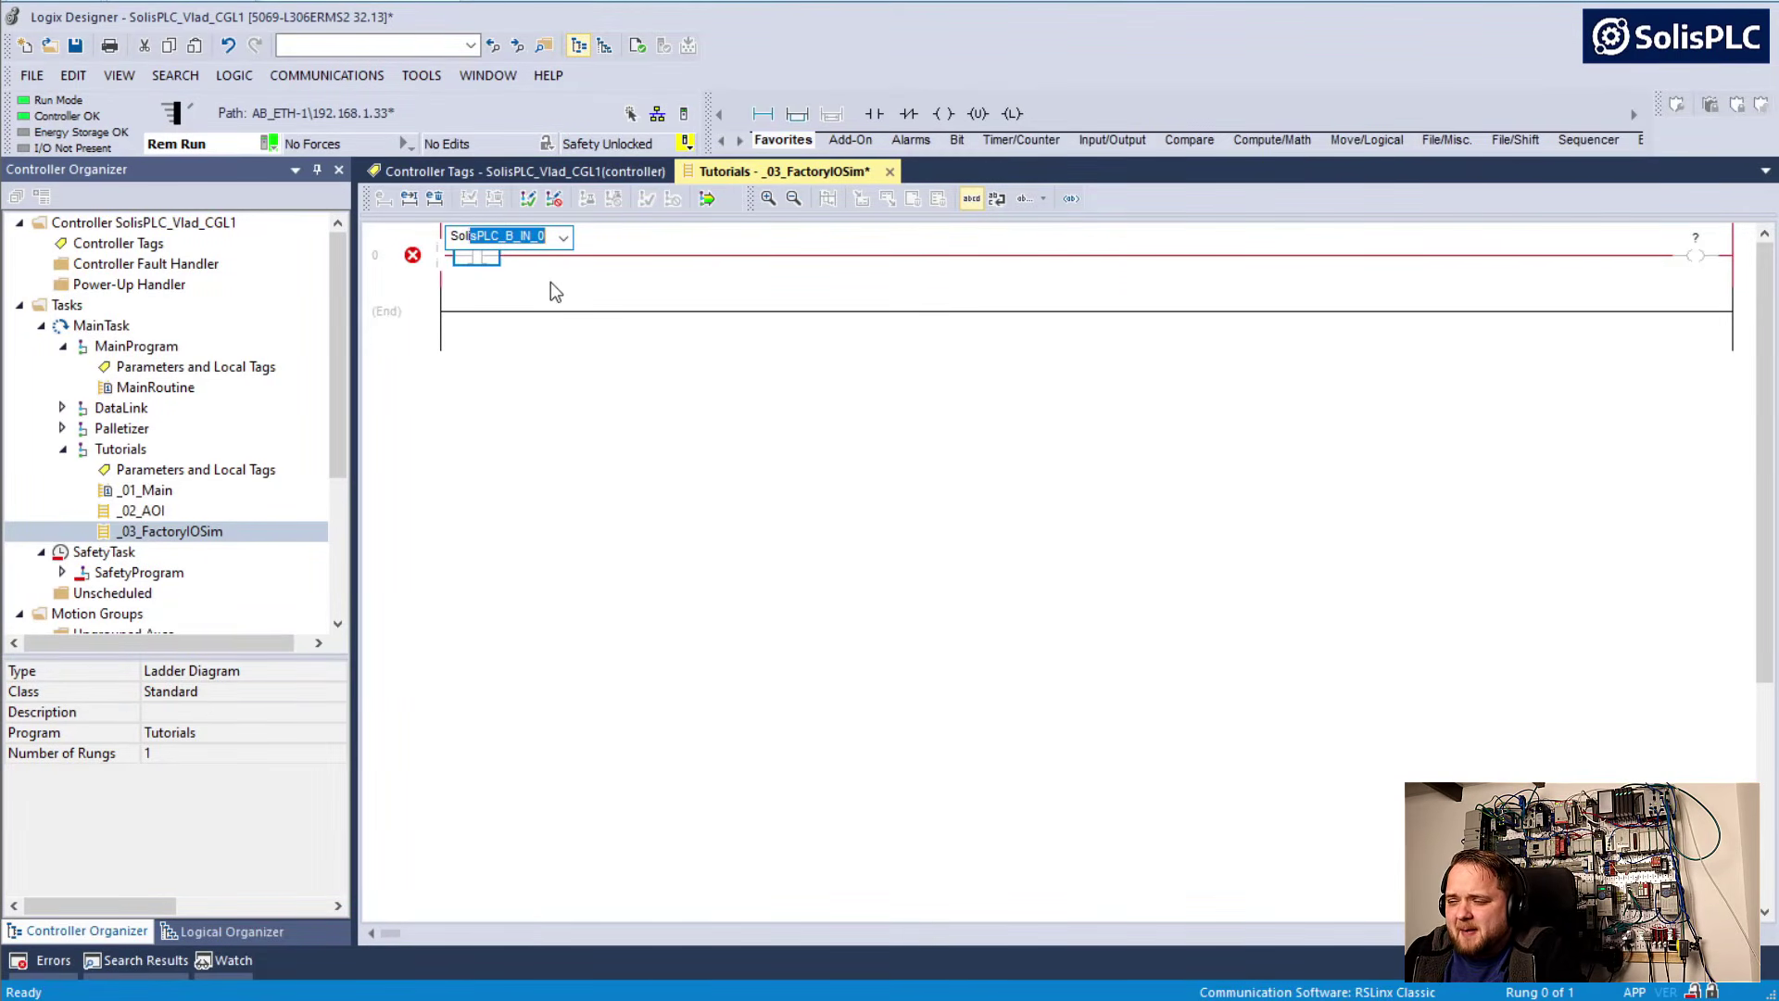
left_click(436, 278)
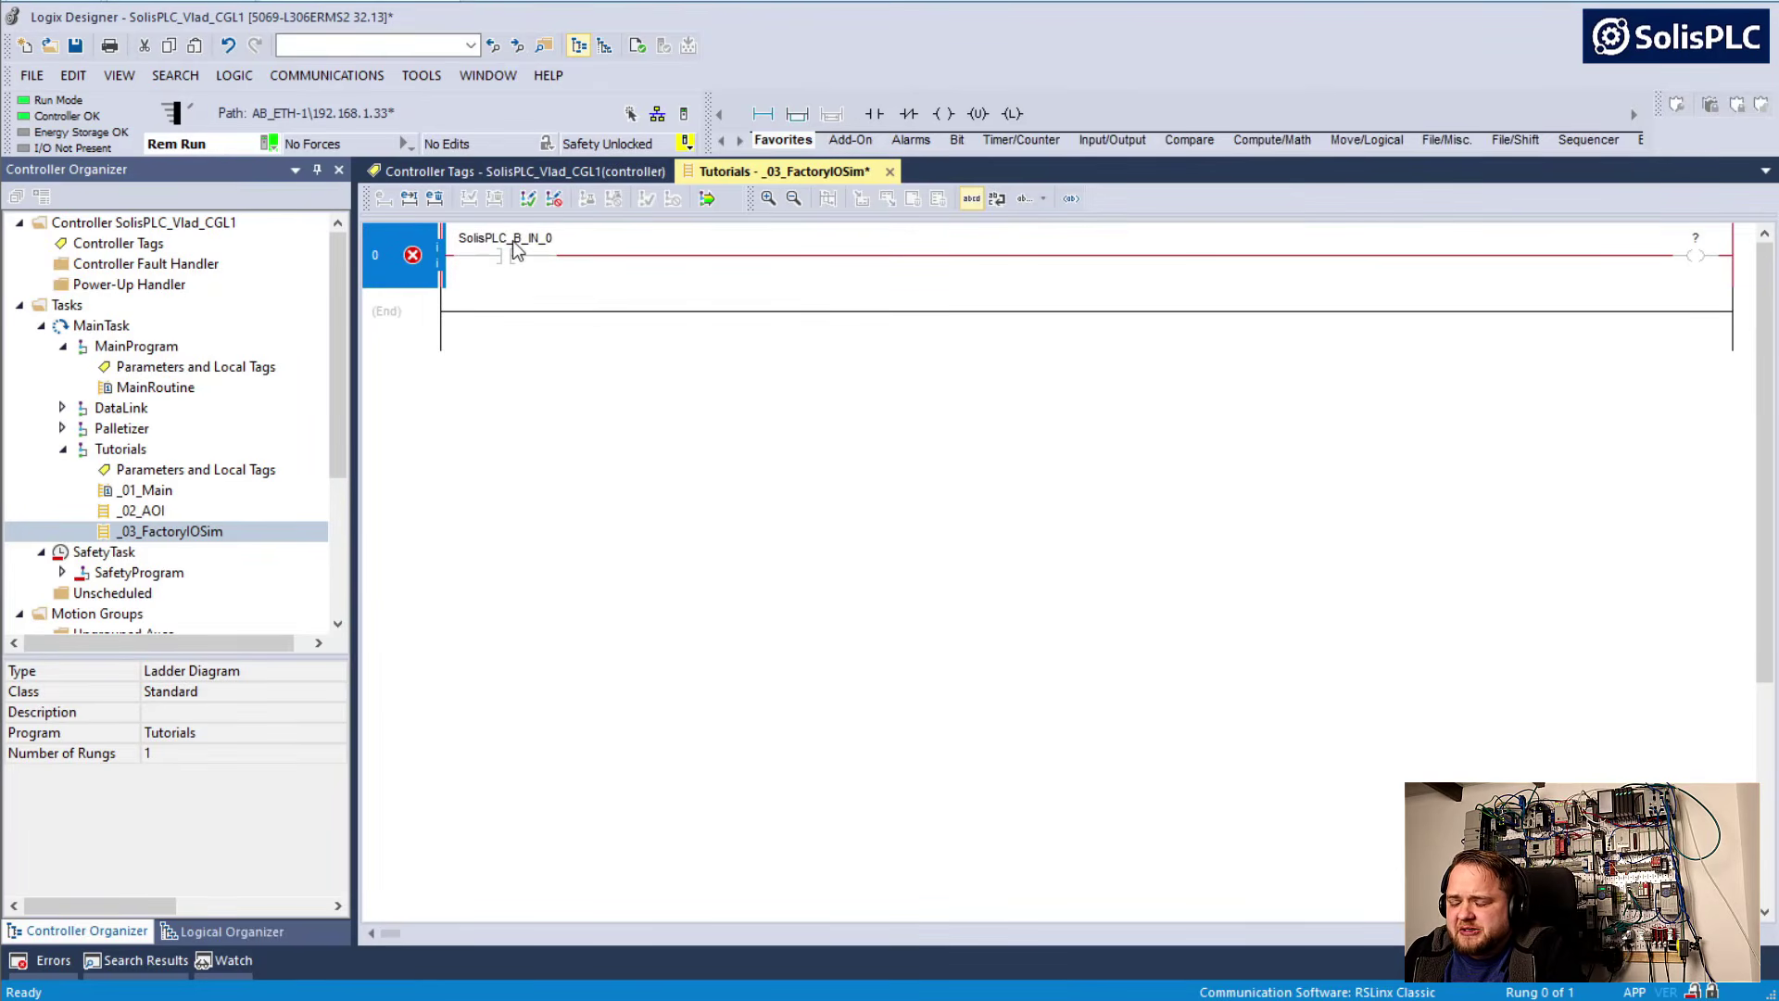
Give the SolisPLC_B_IN_0 contact on rung 0 the main operand description "Start PB"
mouse_move(516, 250)
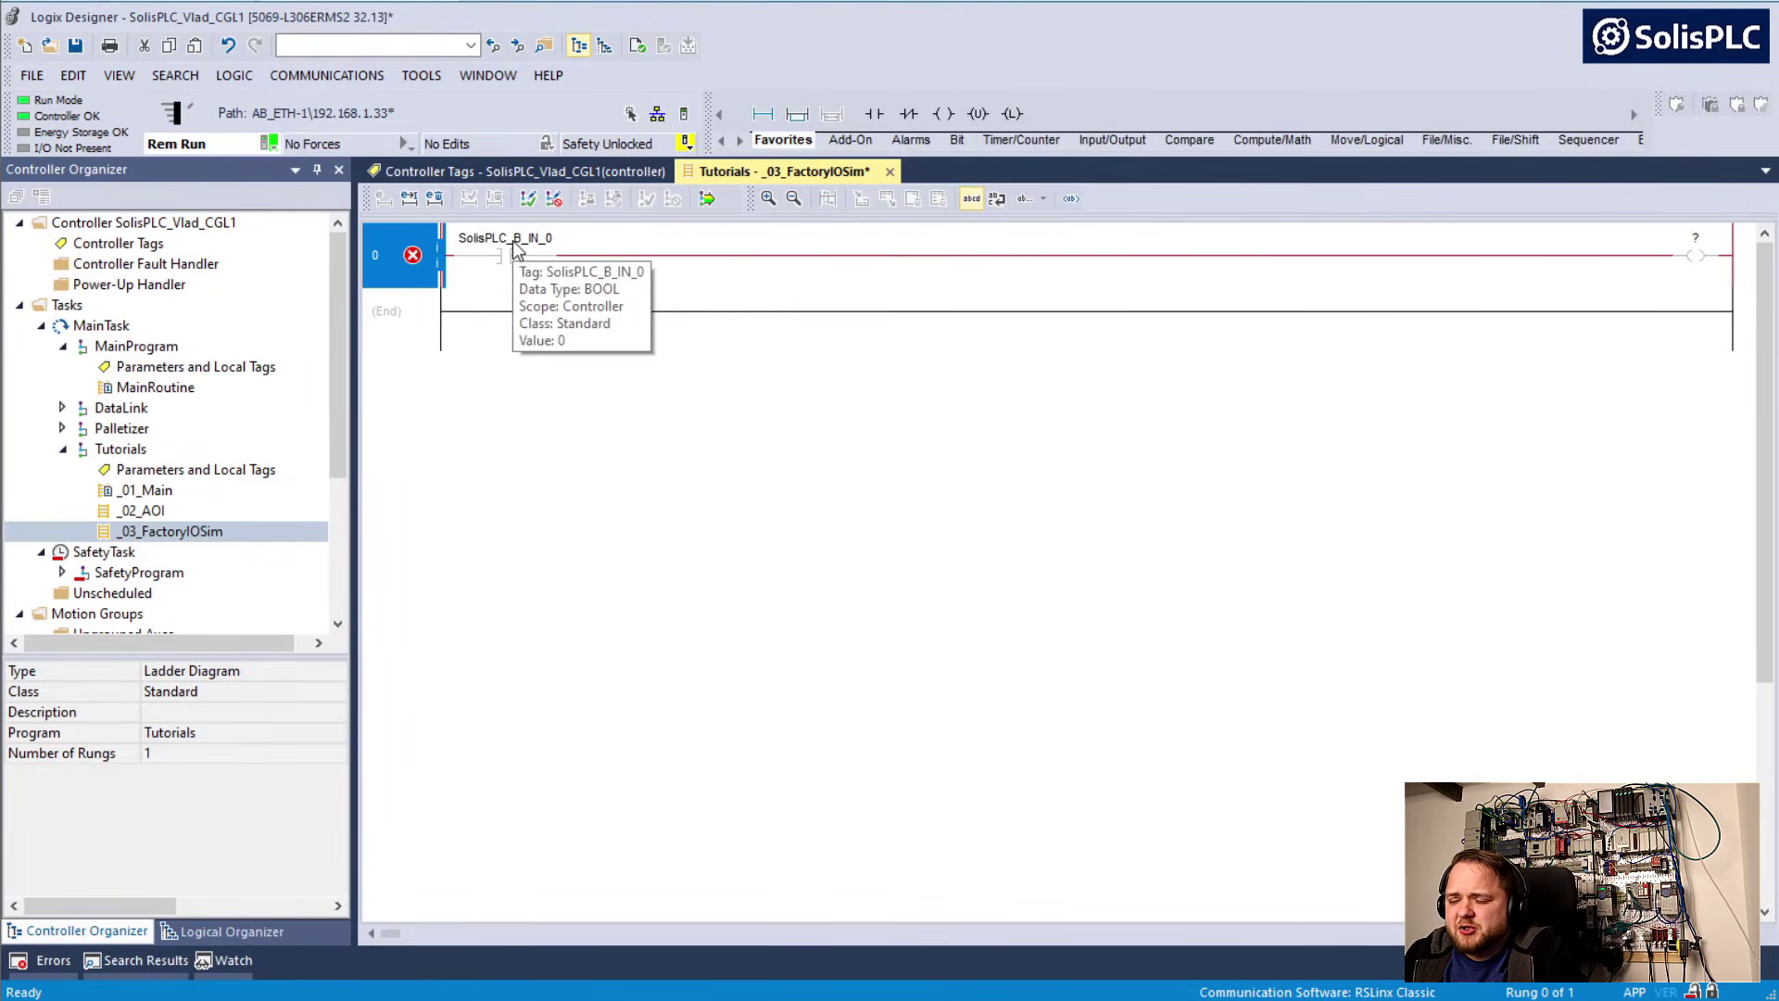
left_click(518, 250)
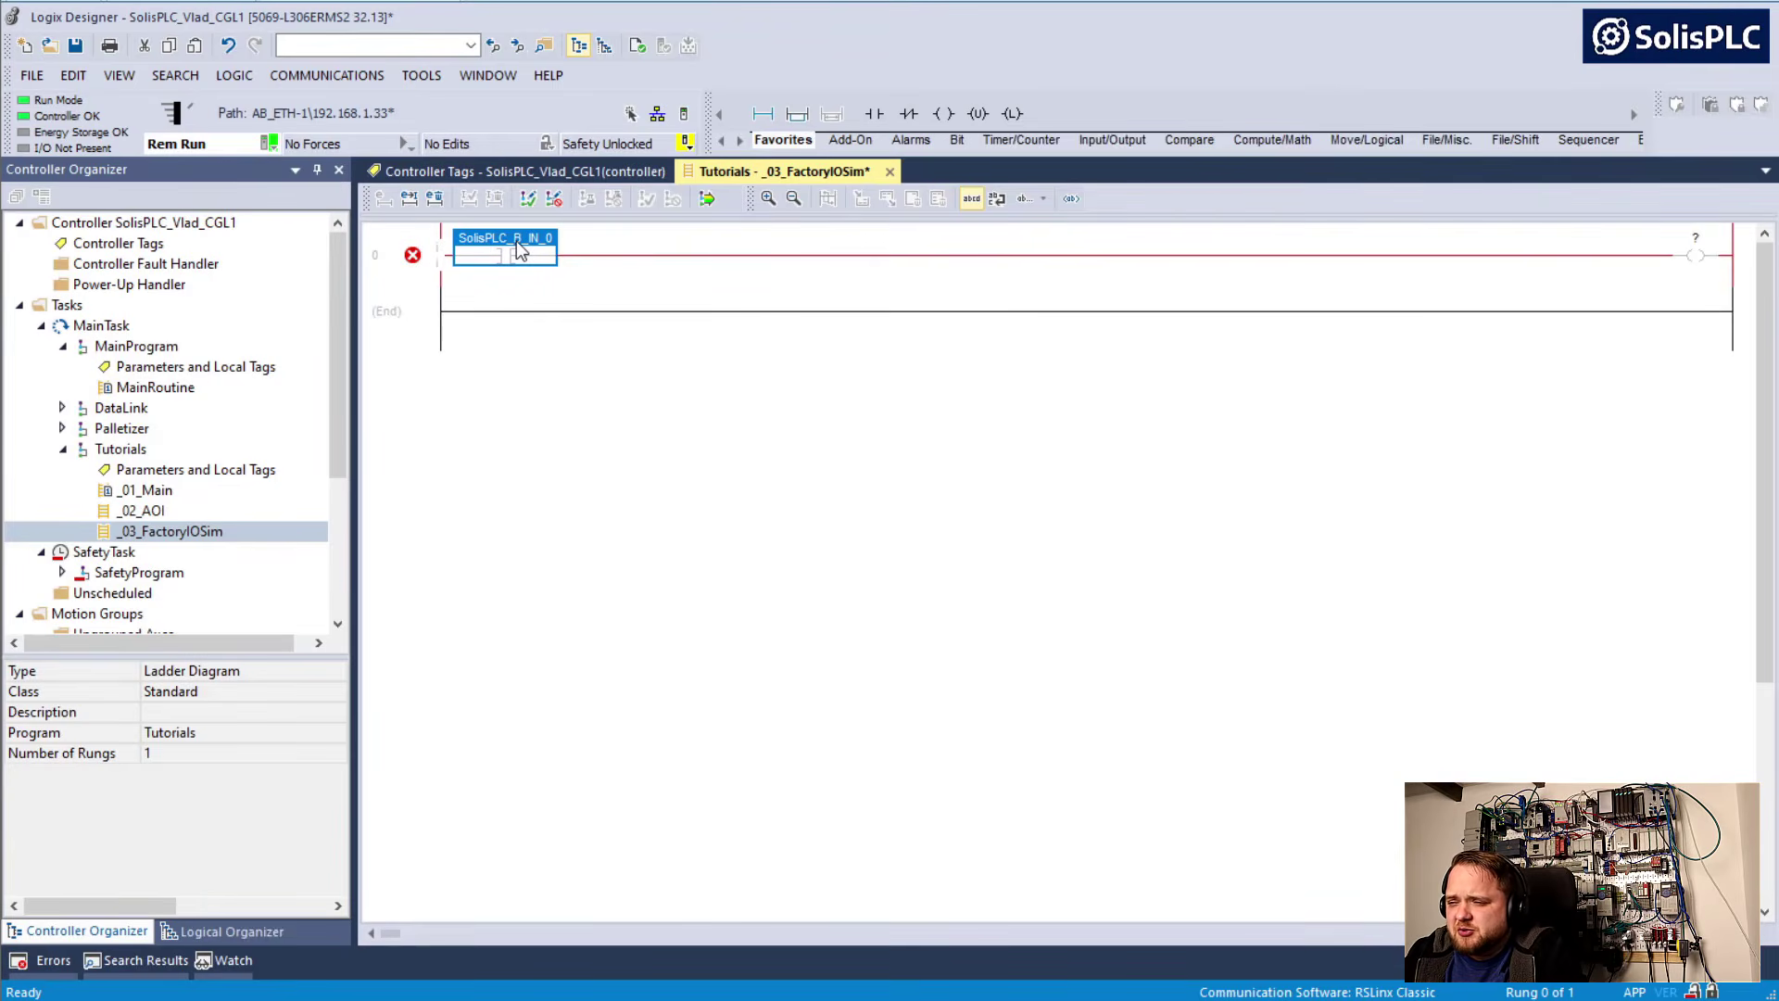
right_click(519, 250)
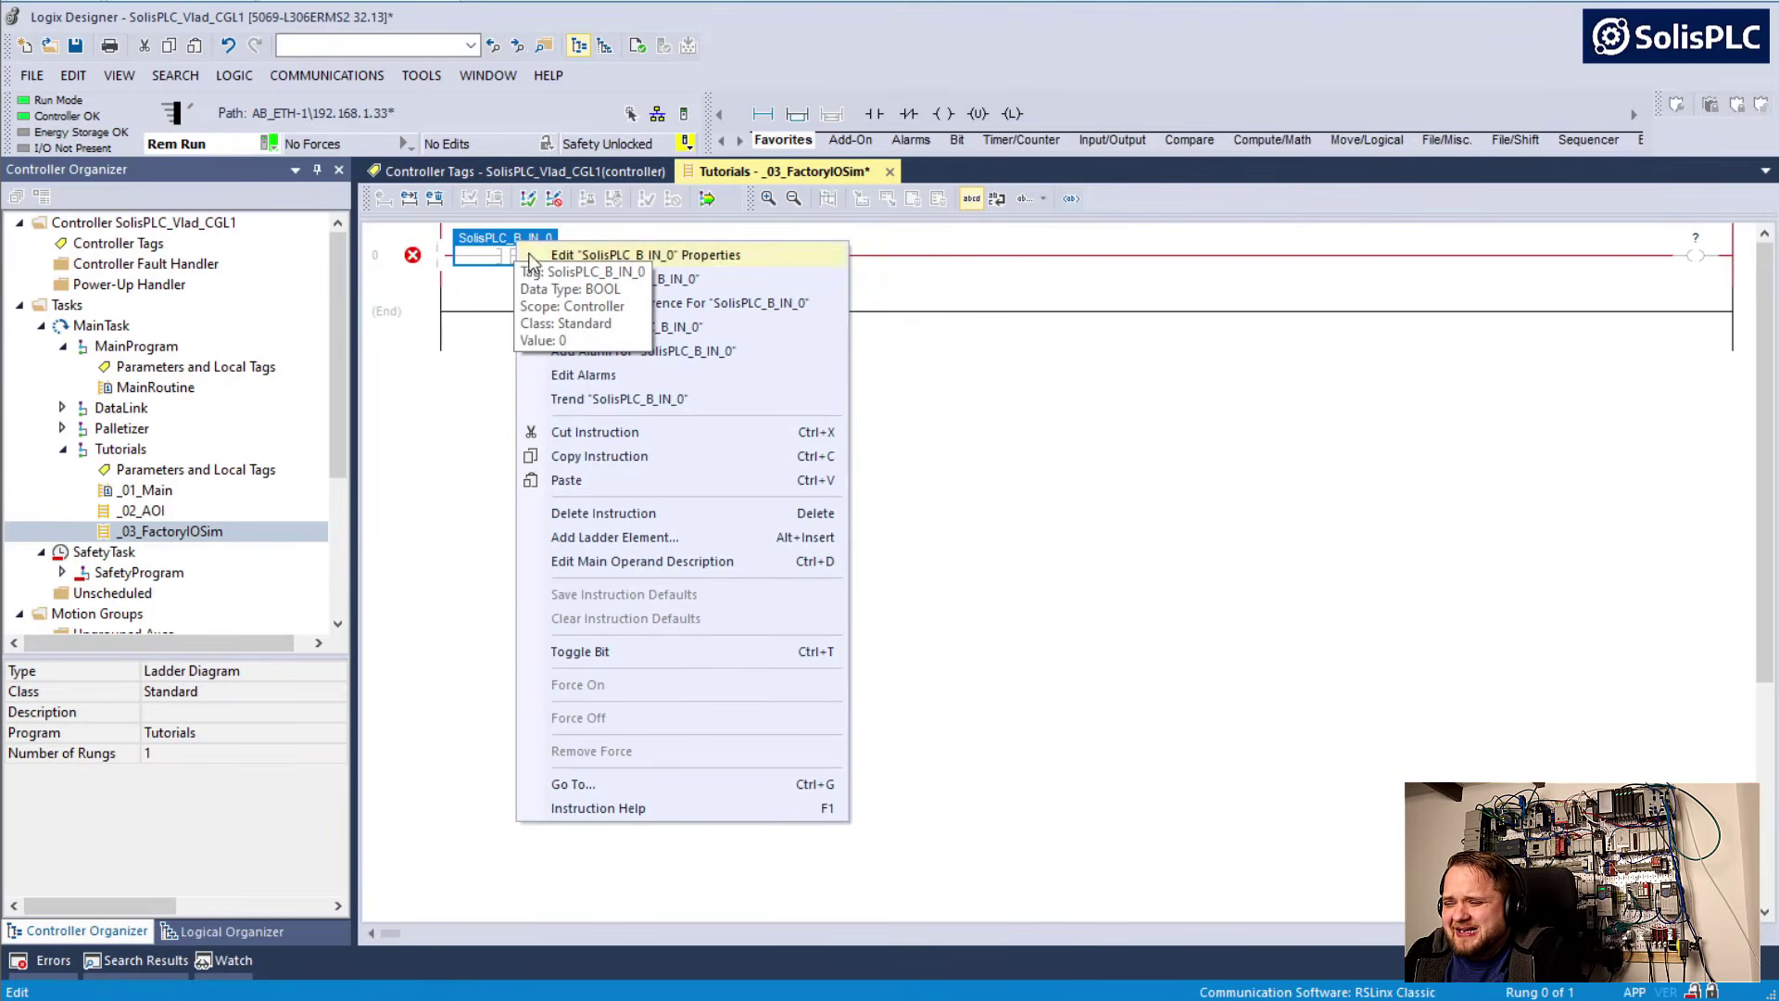
left_click(628, 570)
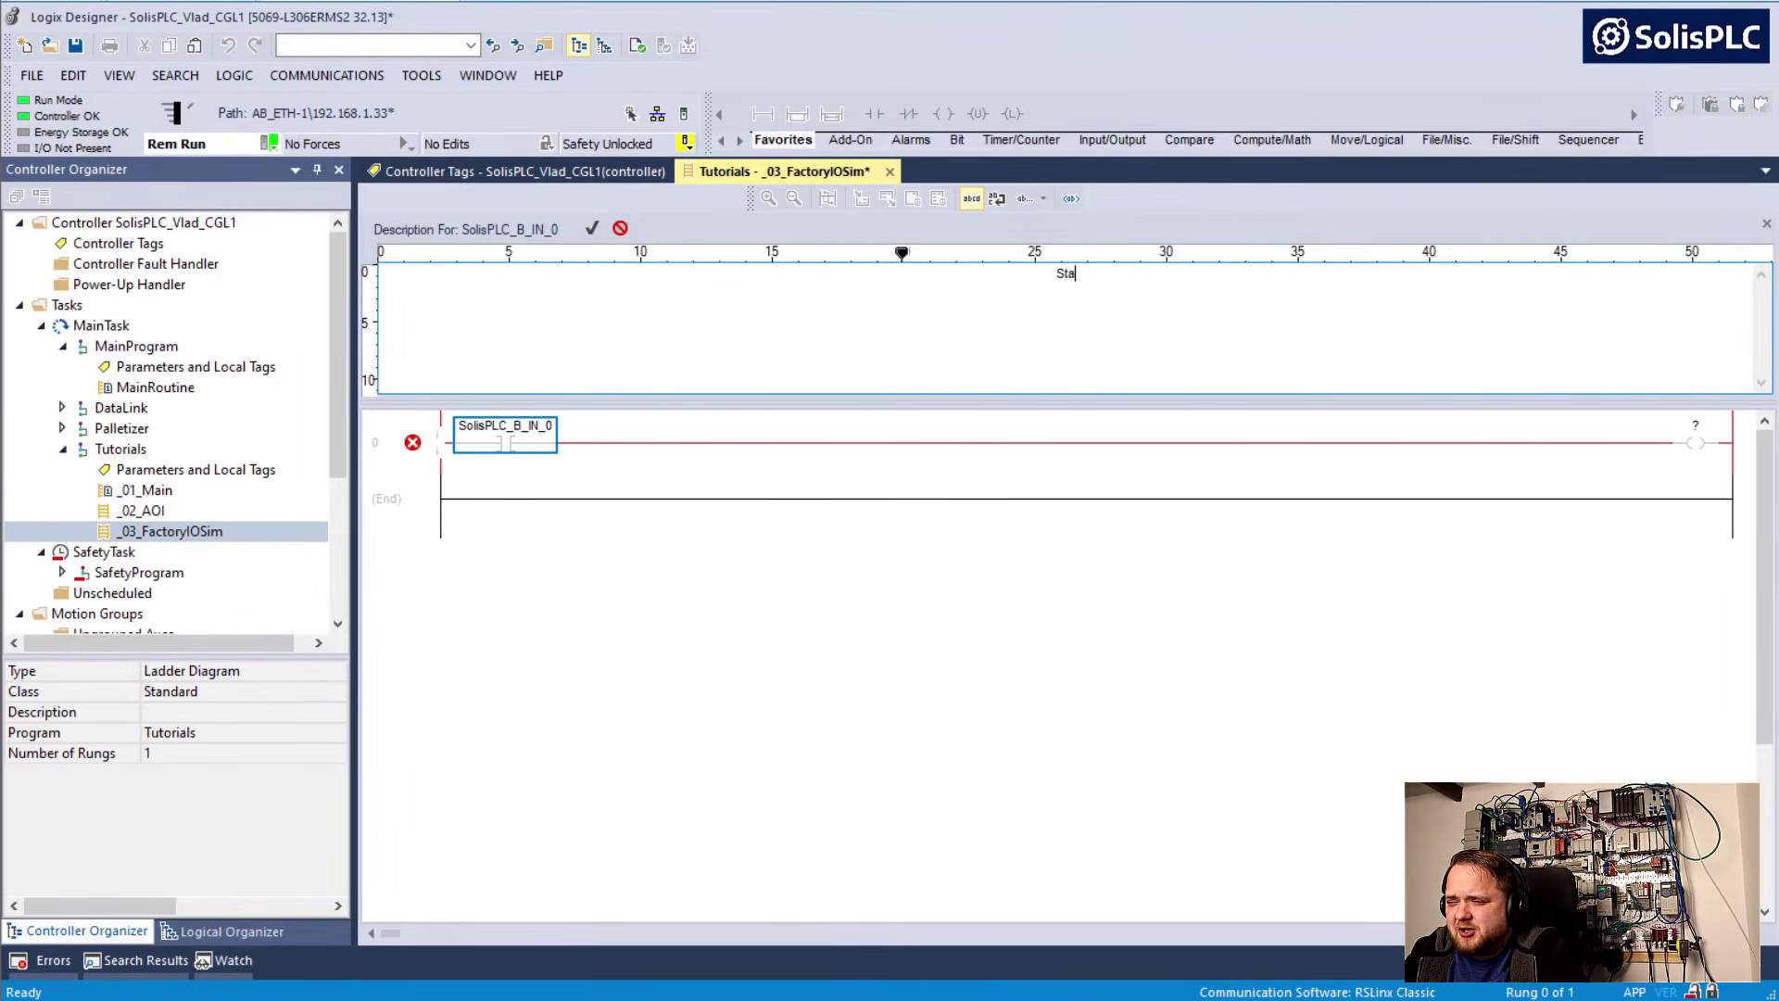
type("Start PB")
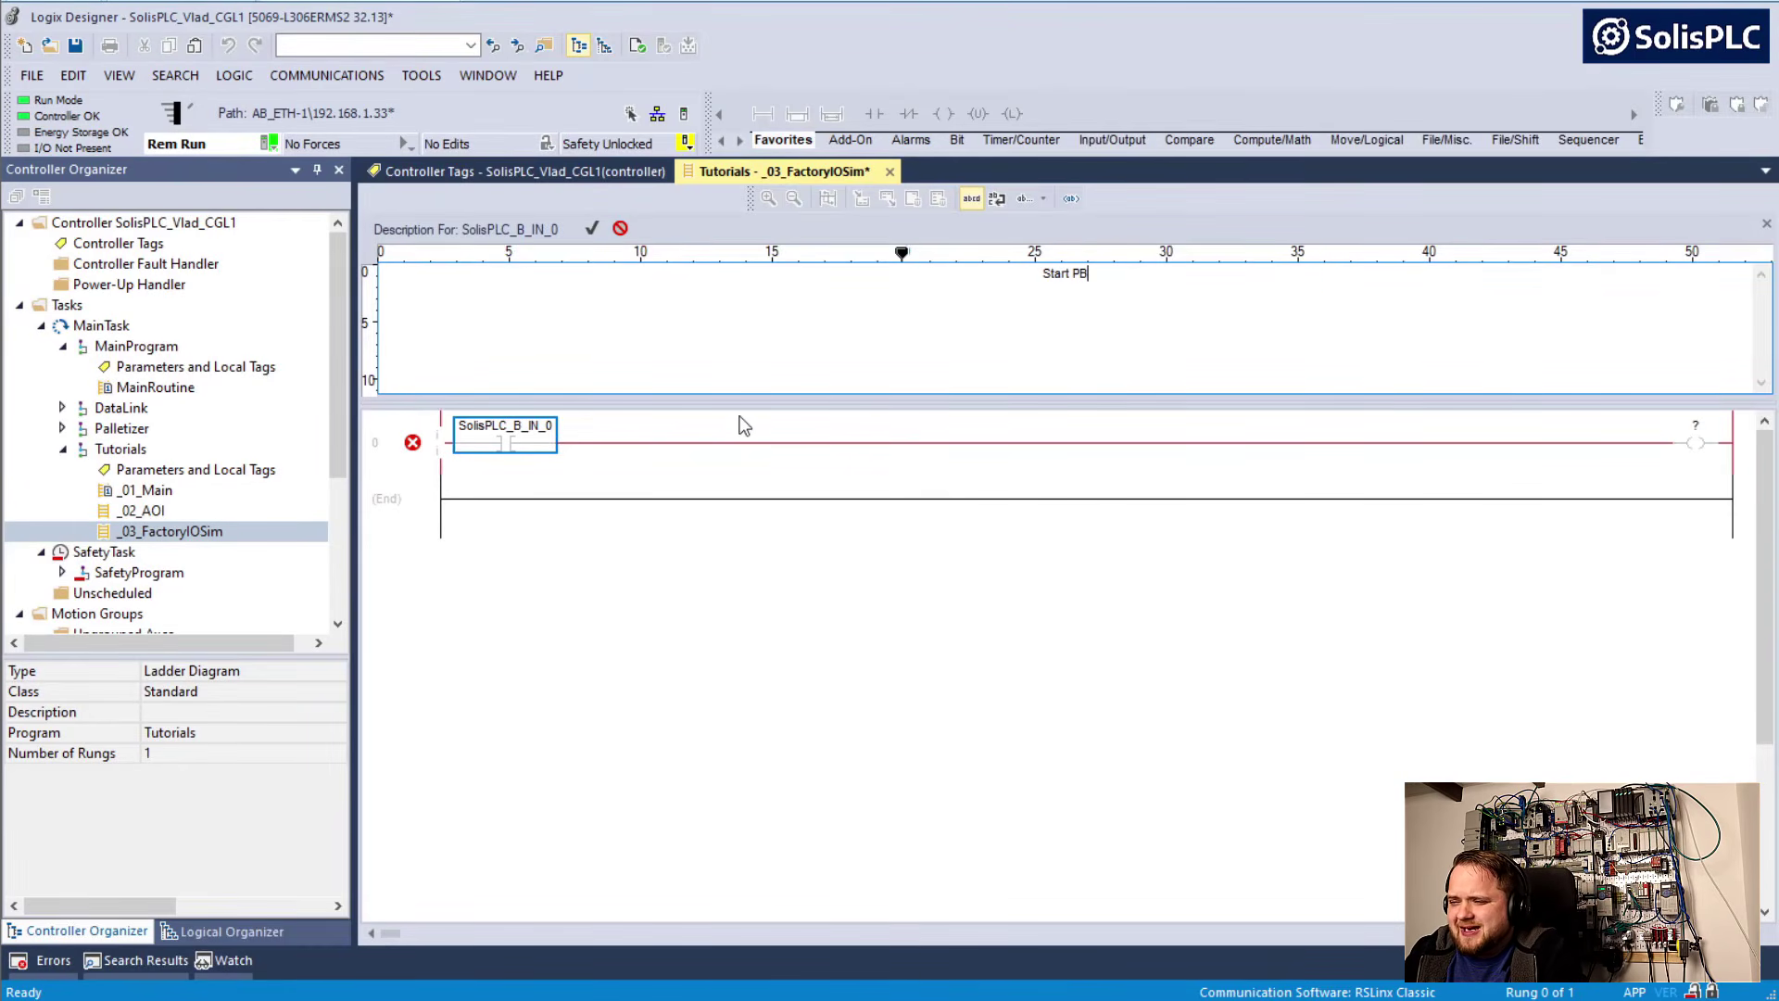
key("Return")
mouse_move(482, 247)
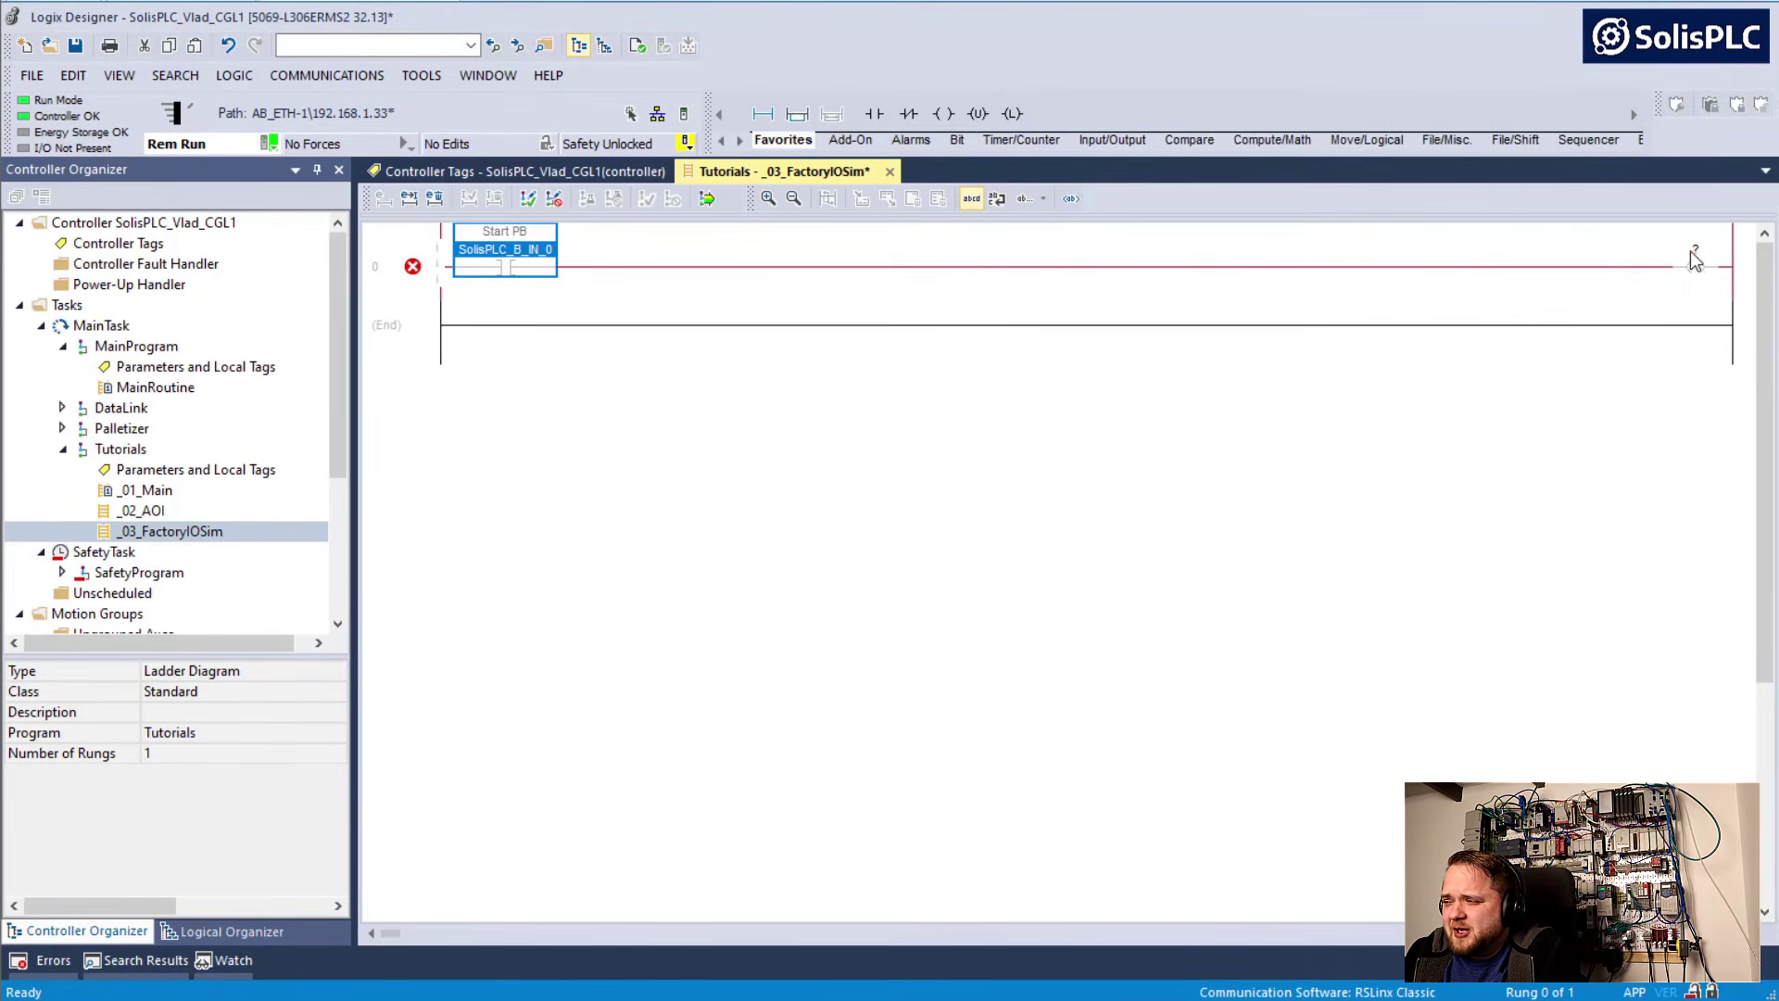
Assign the tag SolisPLC_B_OUT_0 to the output coil on rung 0
scroll(1190, 271, "up", 3, "ctrl")
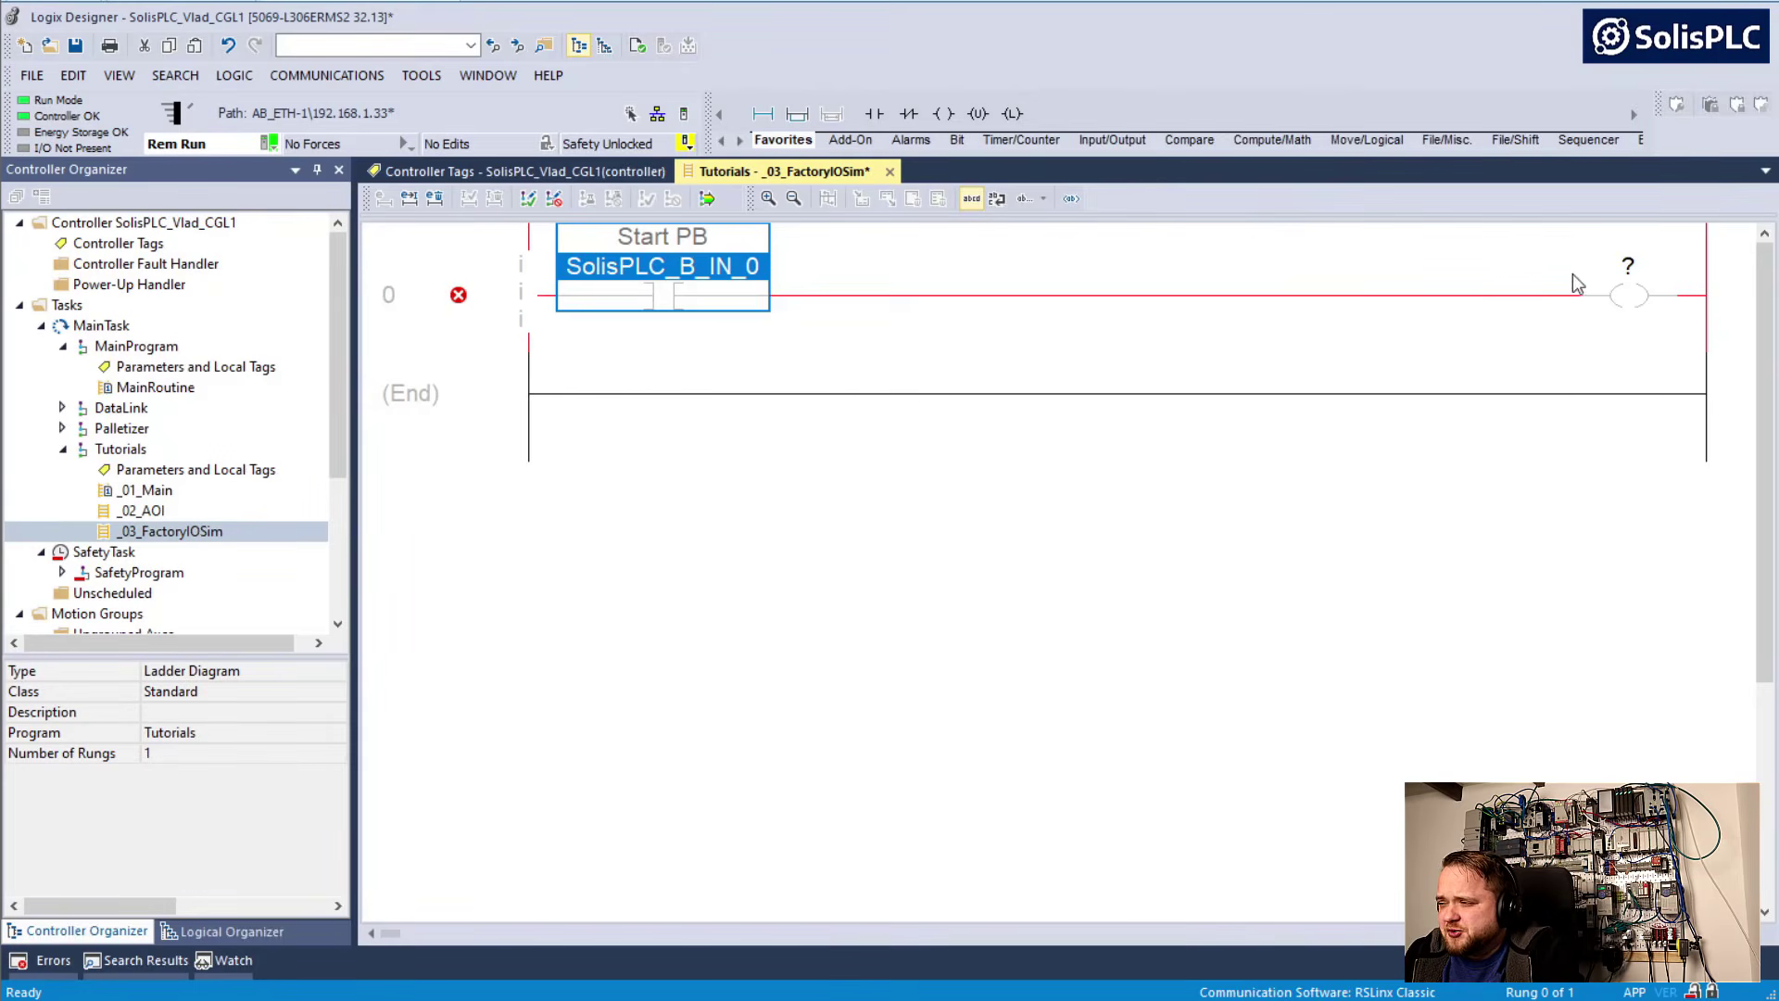
double_click(1628, 267)
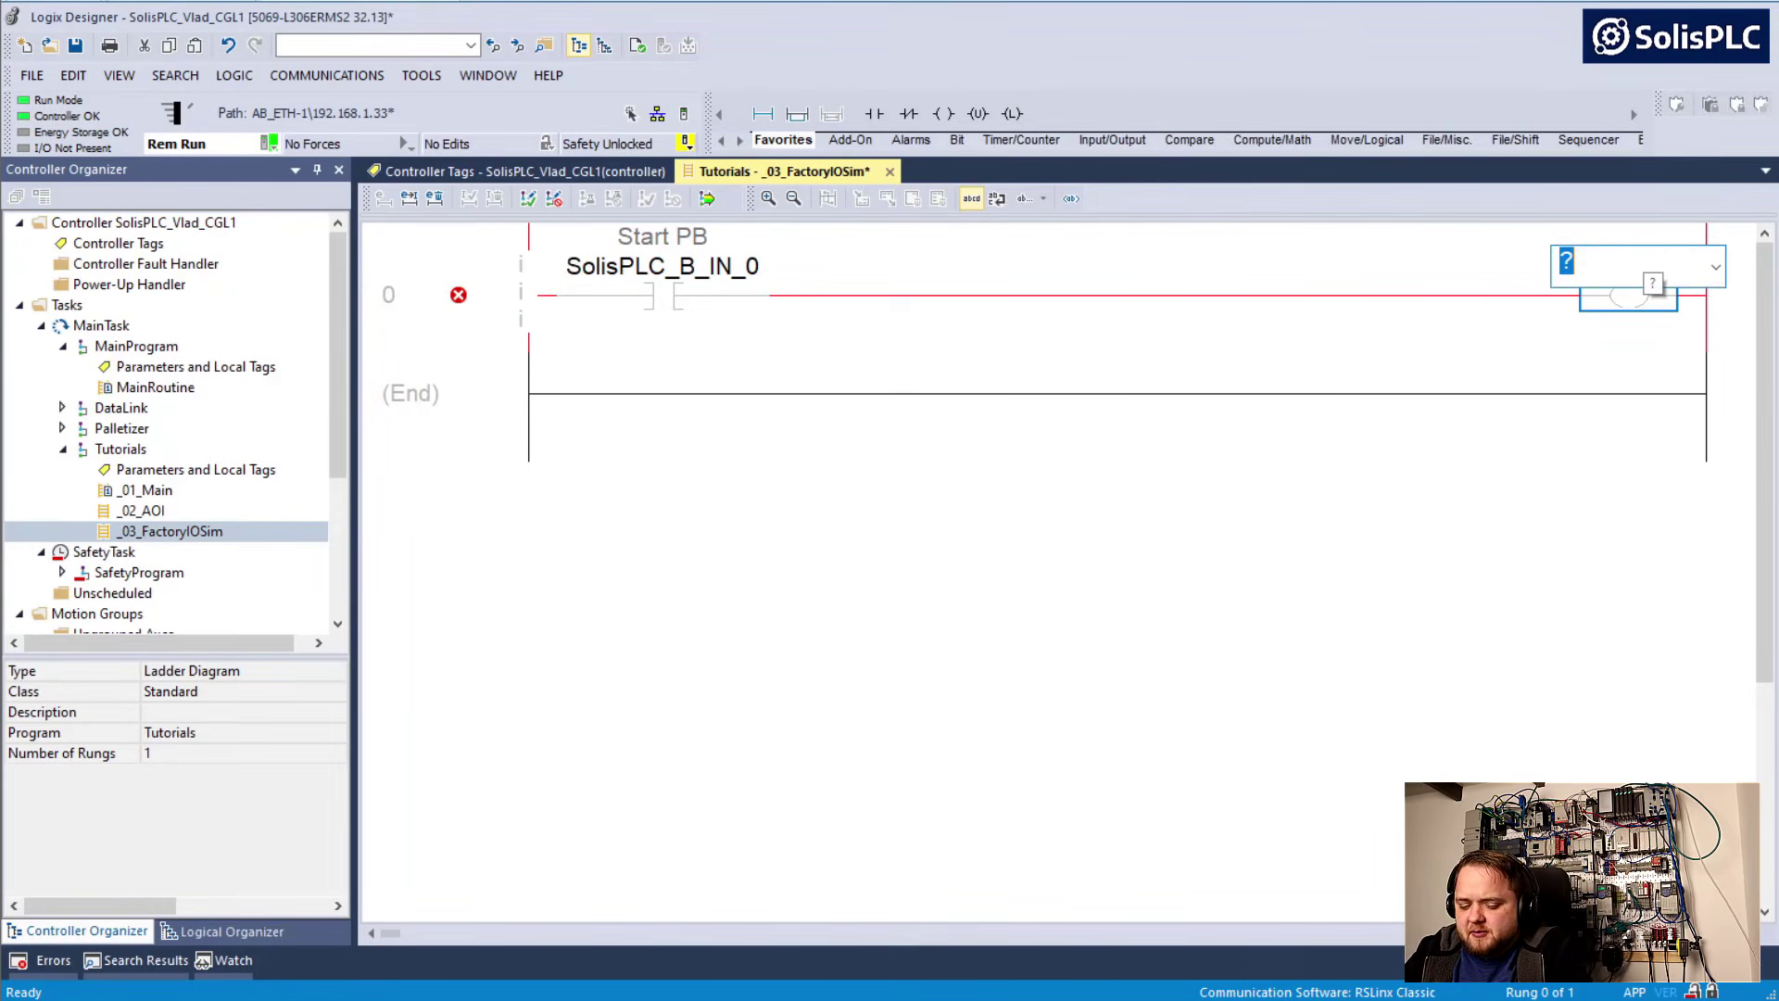
type("SolisPLC_B_IN_0")
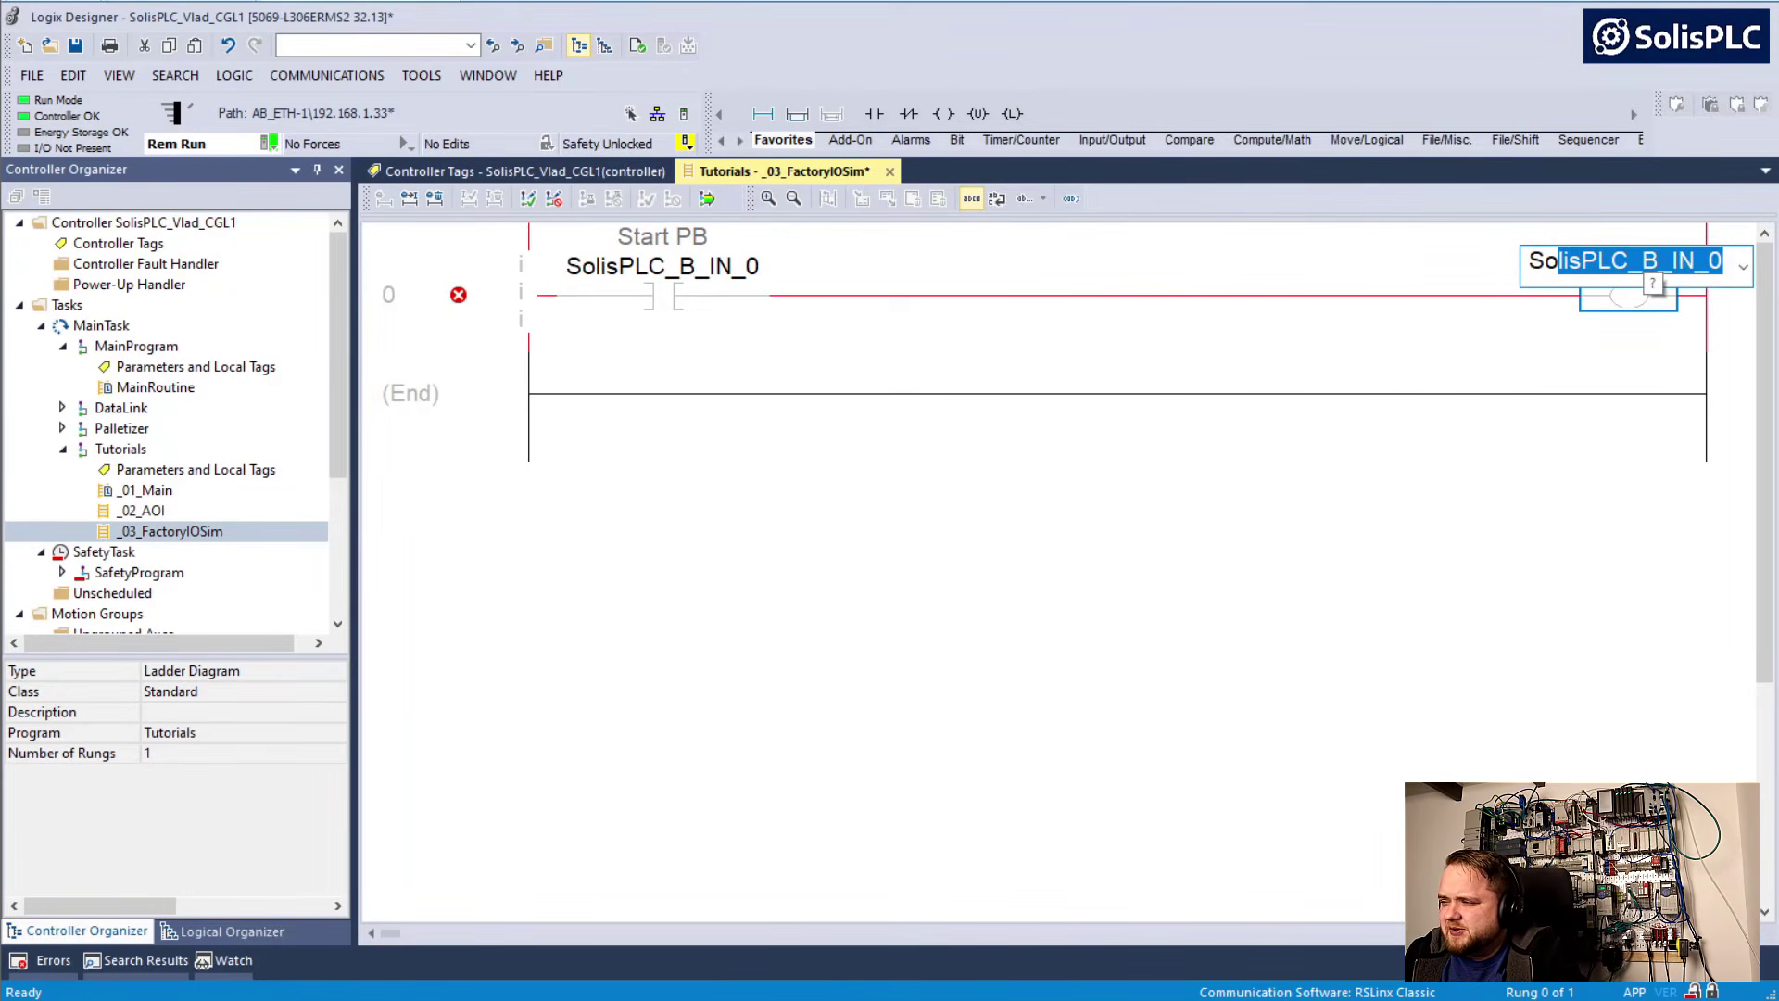
key("End")
key("BackSpace")
key("BackSpace")
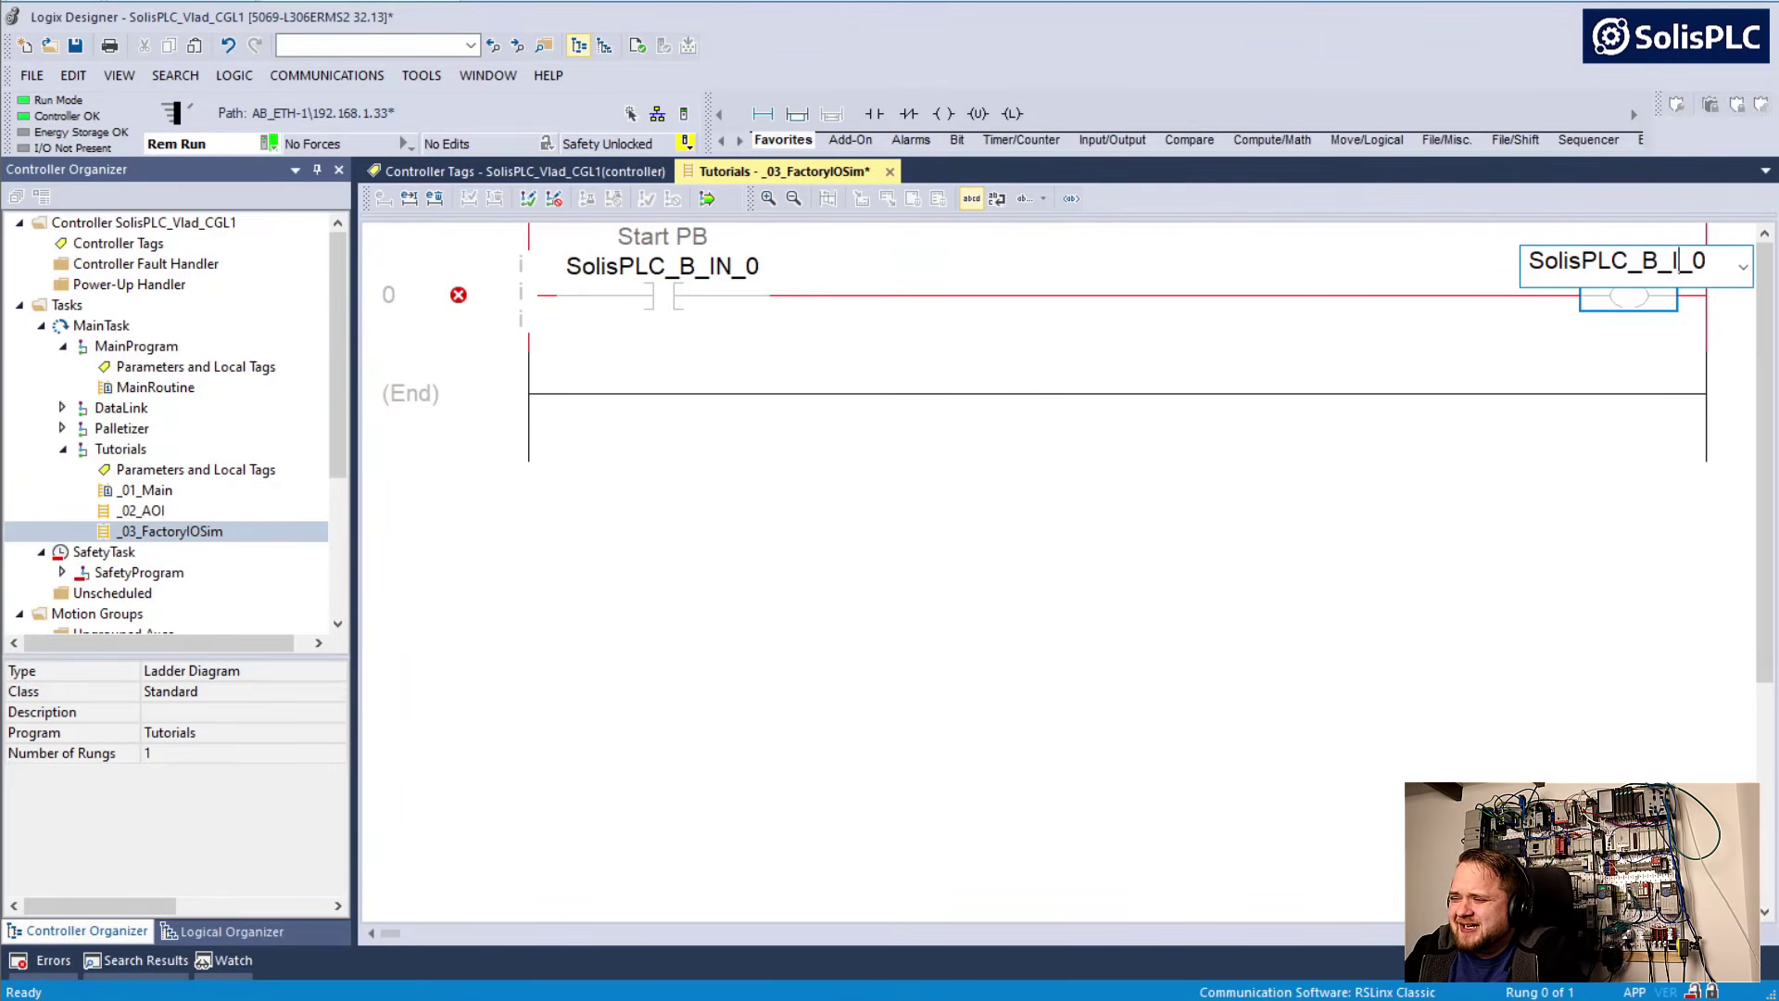
type("OUT")
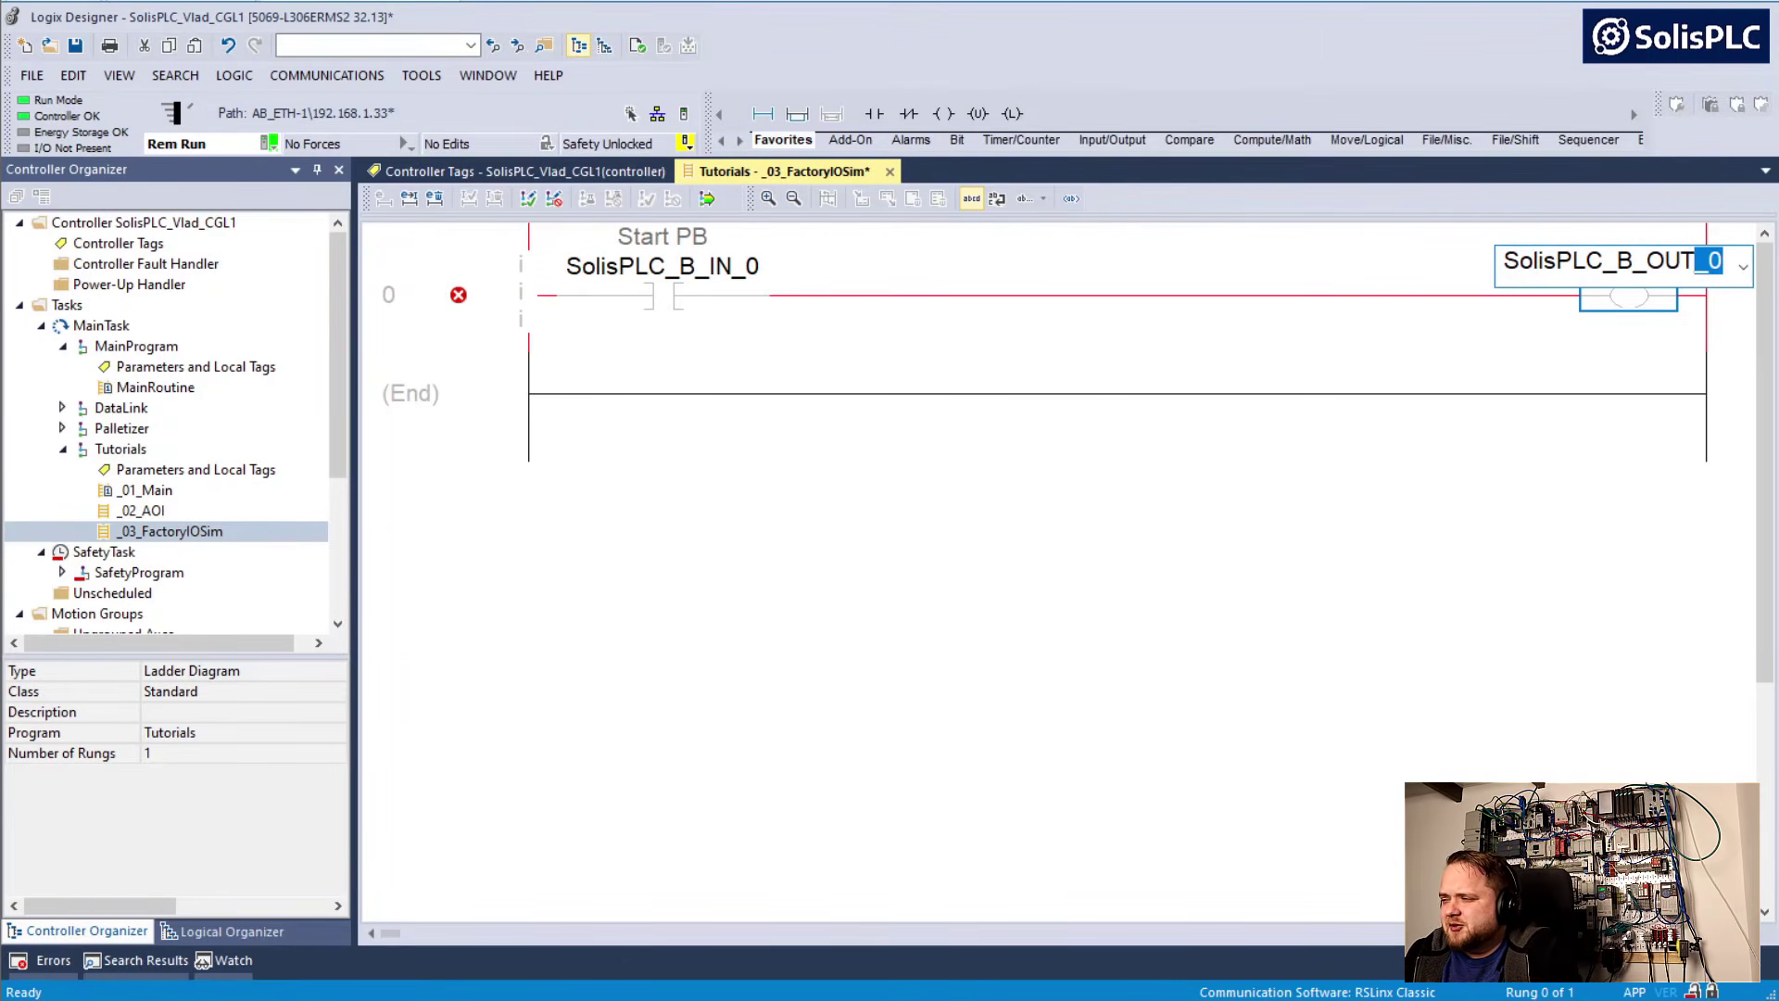
key("Return")
Give the SolisPLC_B_OUT_0 coil the main operand description "Green Indicator"
left_click(1577, 276)
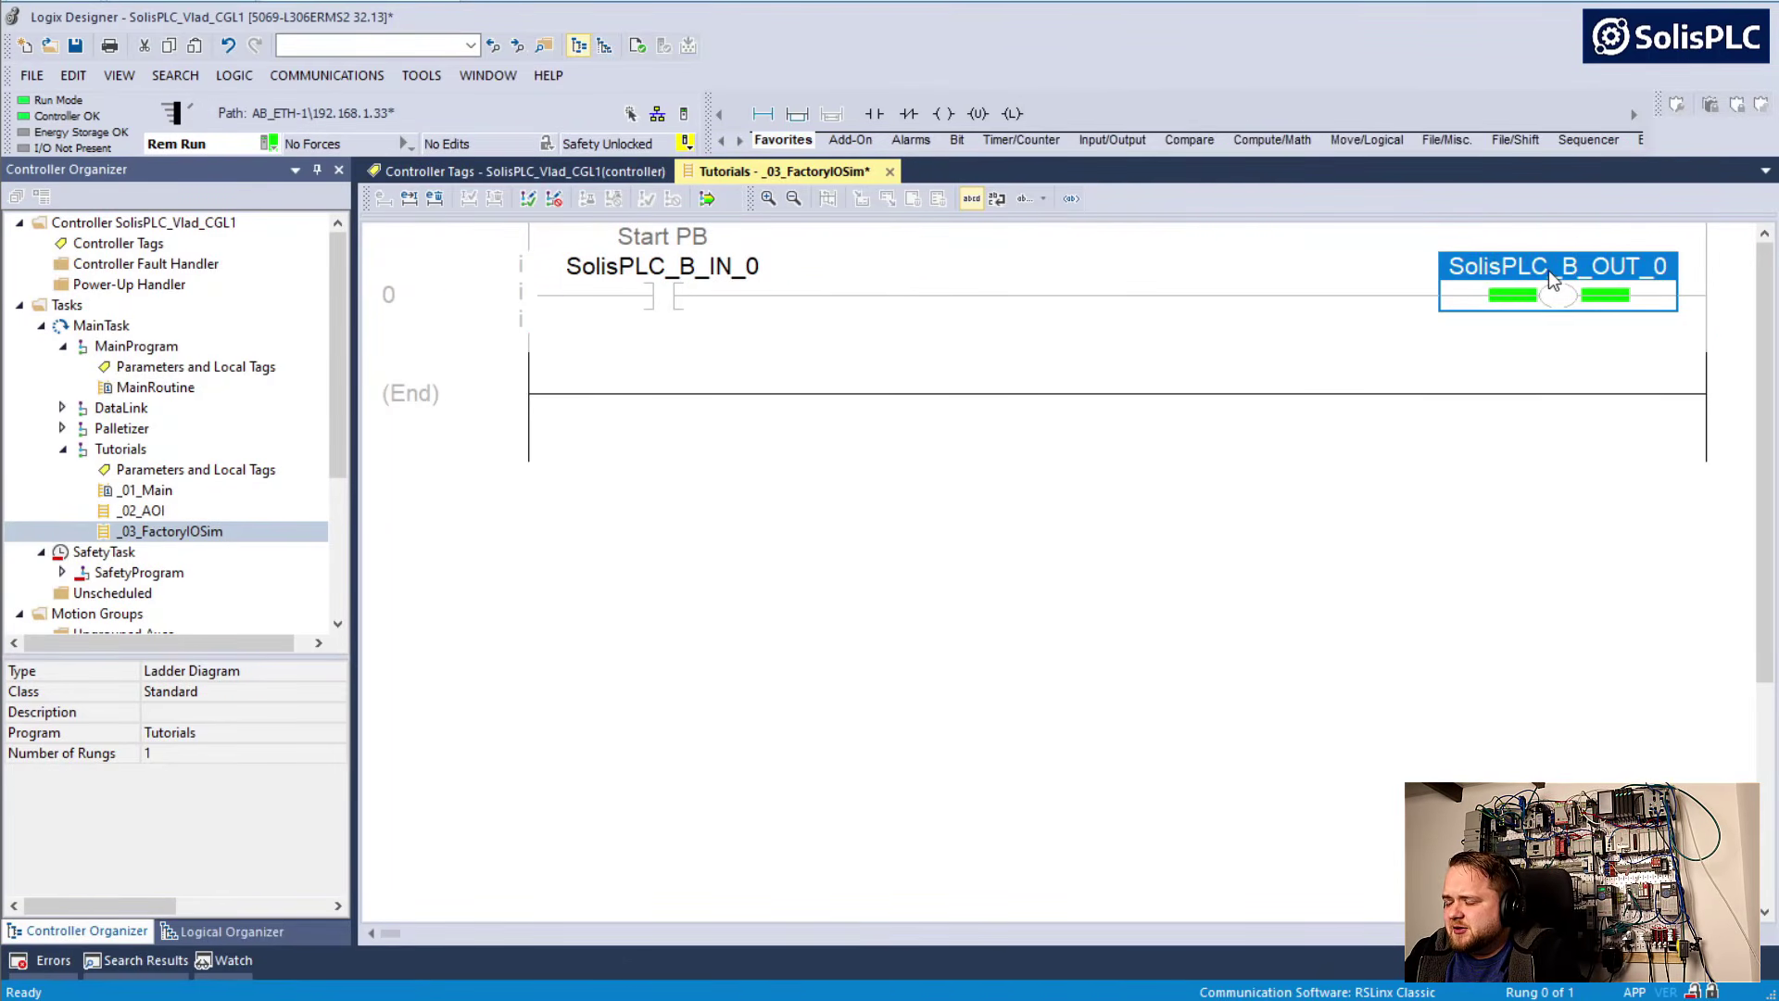
right_click(1548, 269)
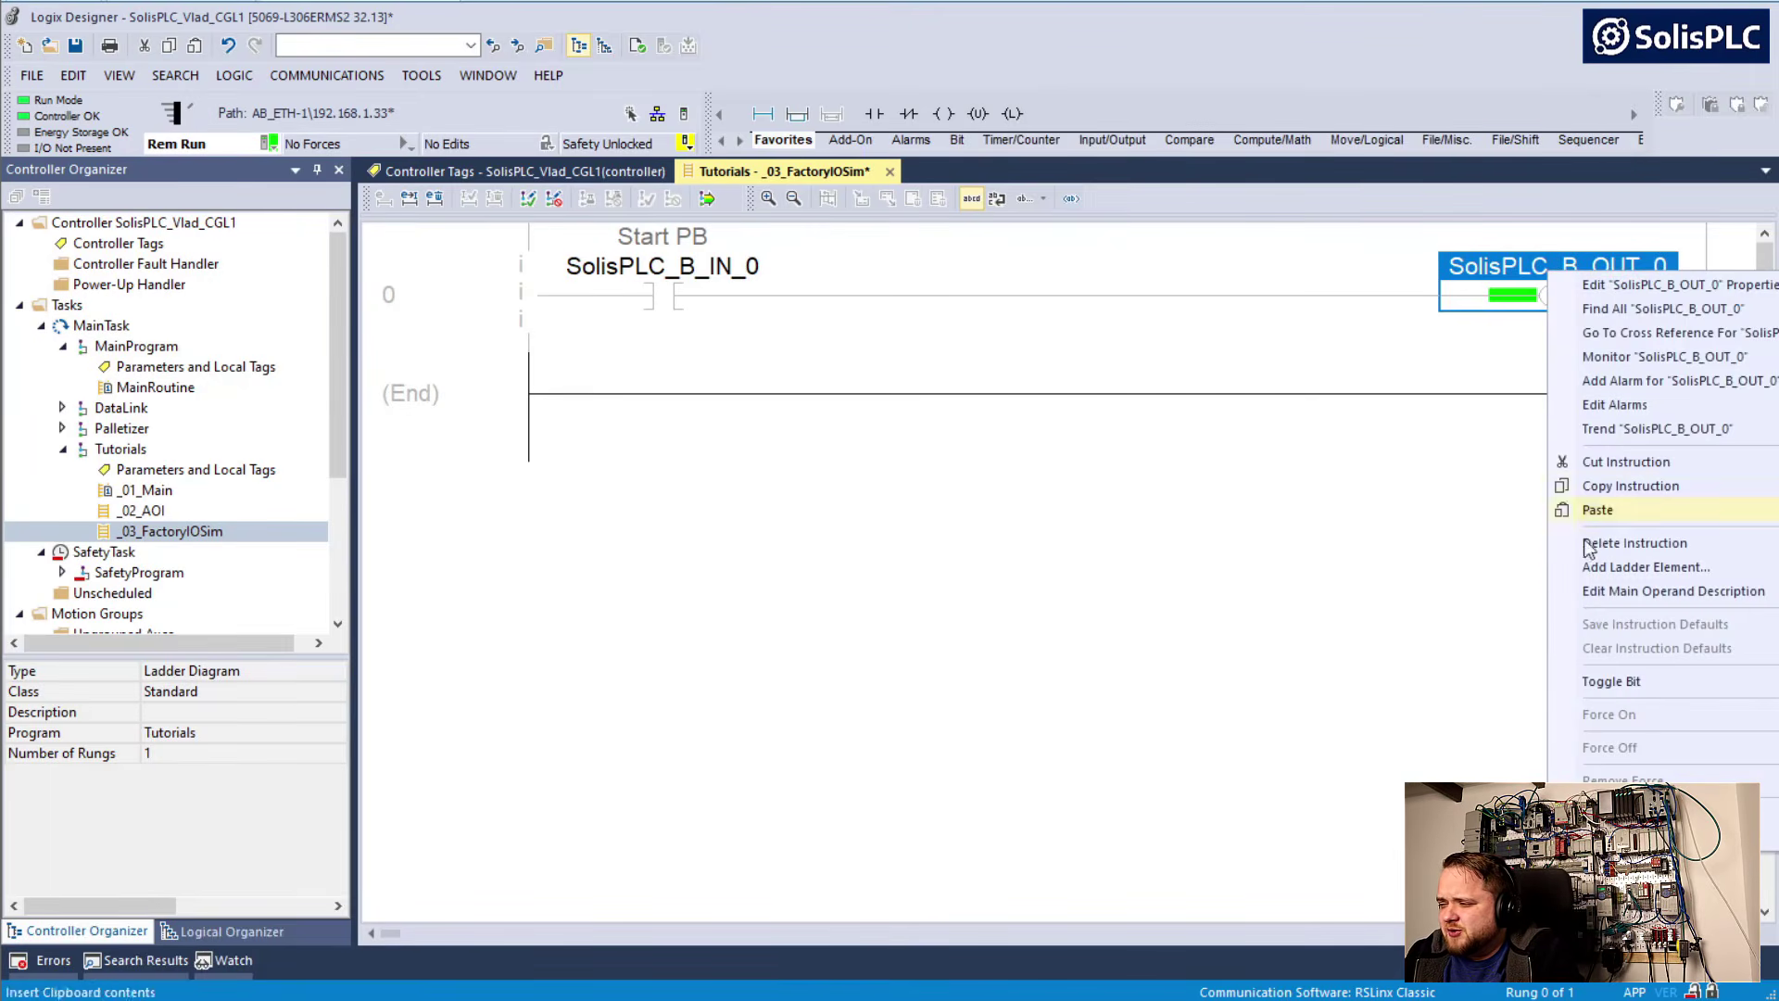
left_click(1637, 589)
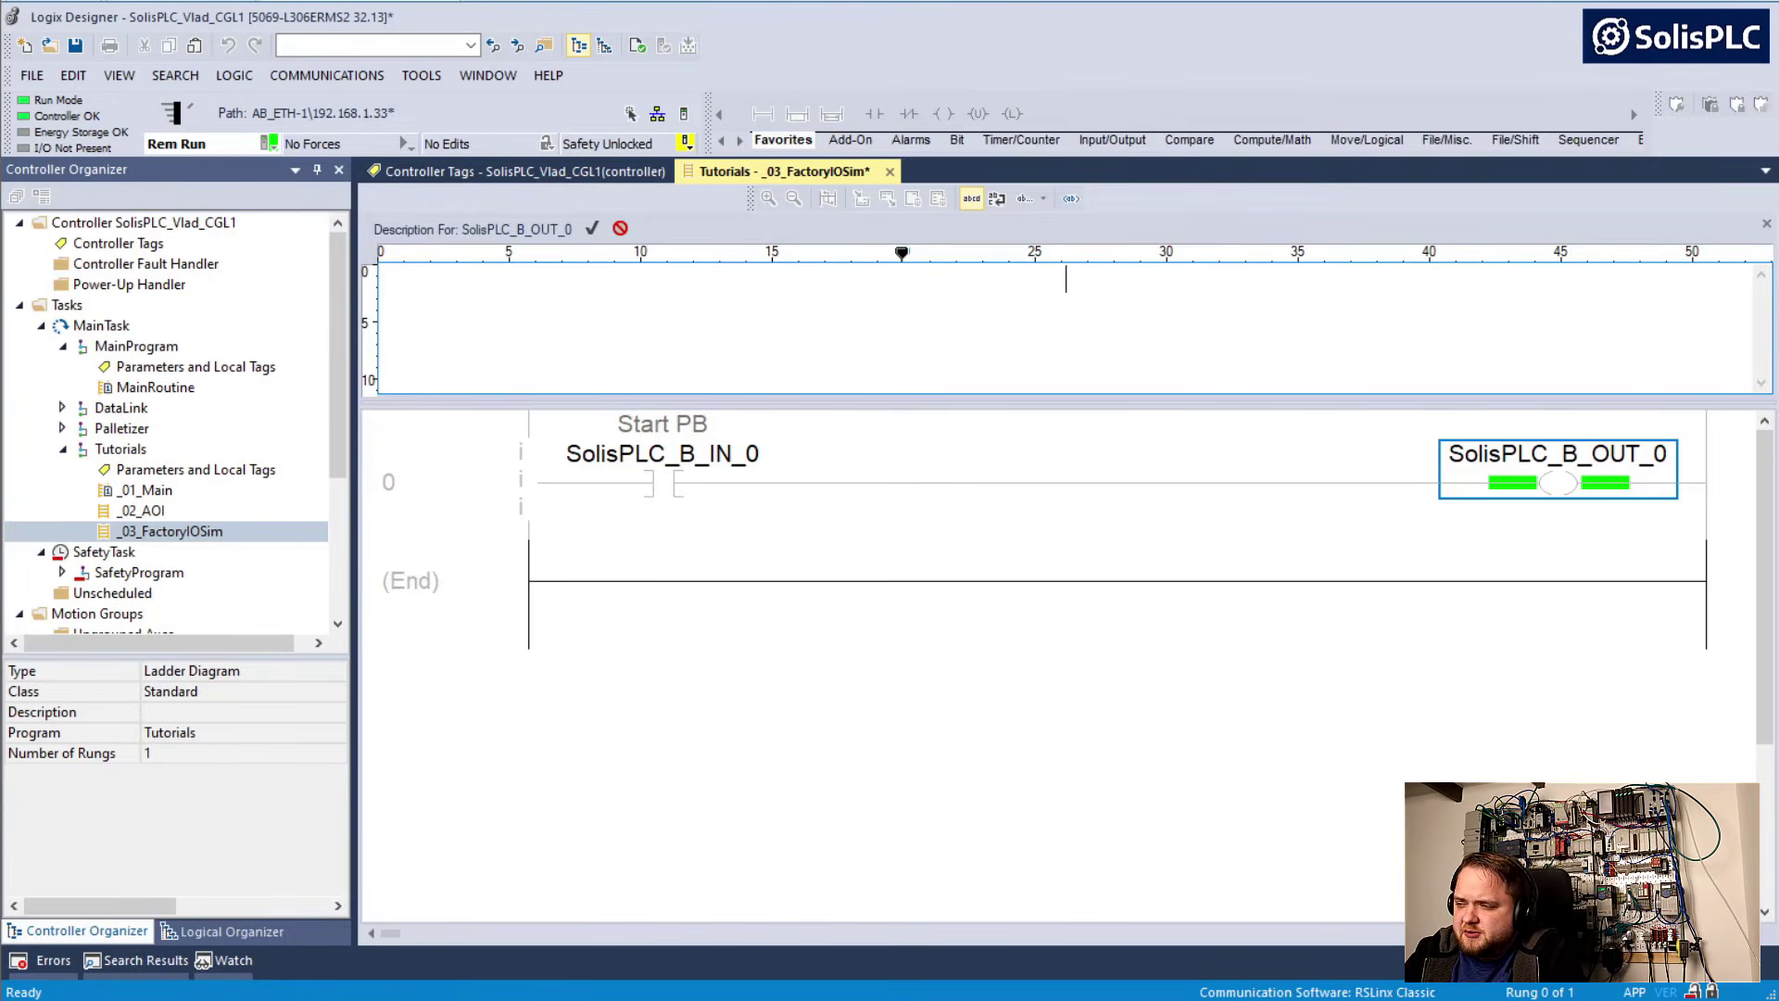
type("Green Ind")
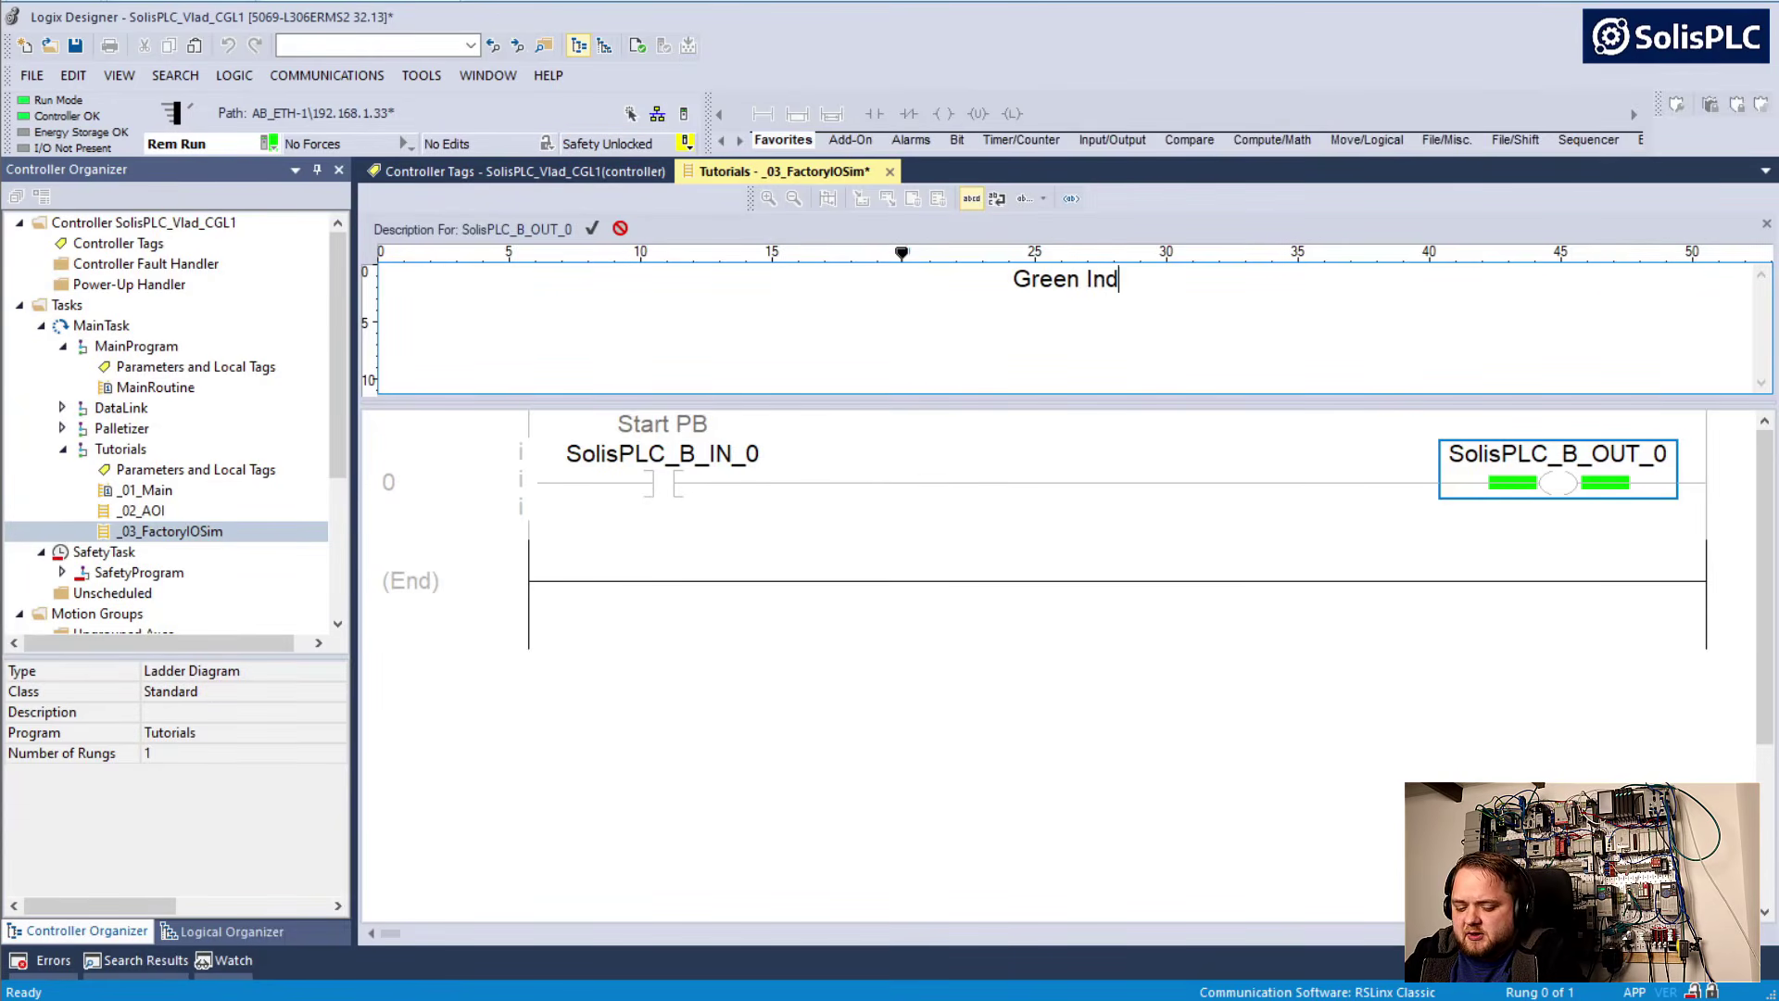
type("icator")
key("Return")
Finalize all edits in the Tutorials program, accepting the new rung in _03_FactoryIOSim
left_click(537, 304)
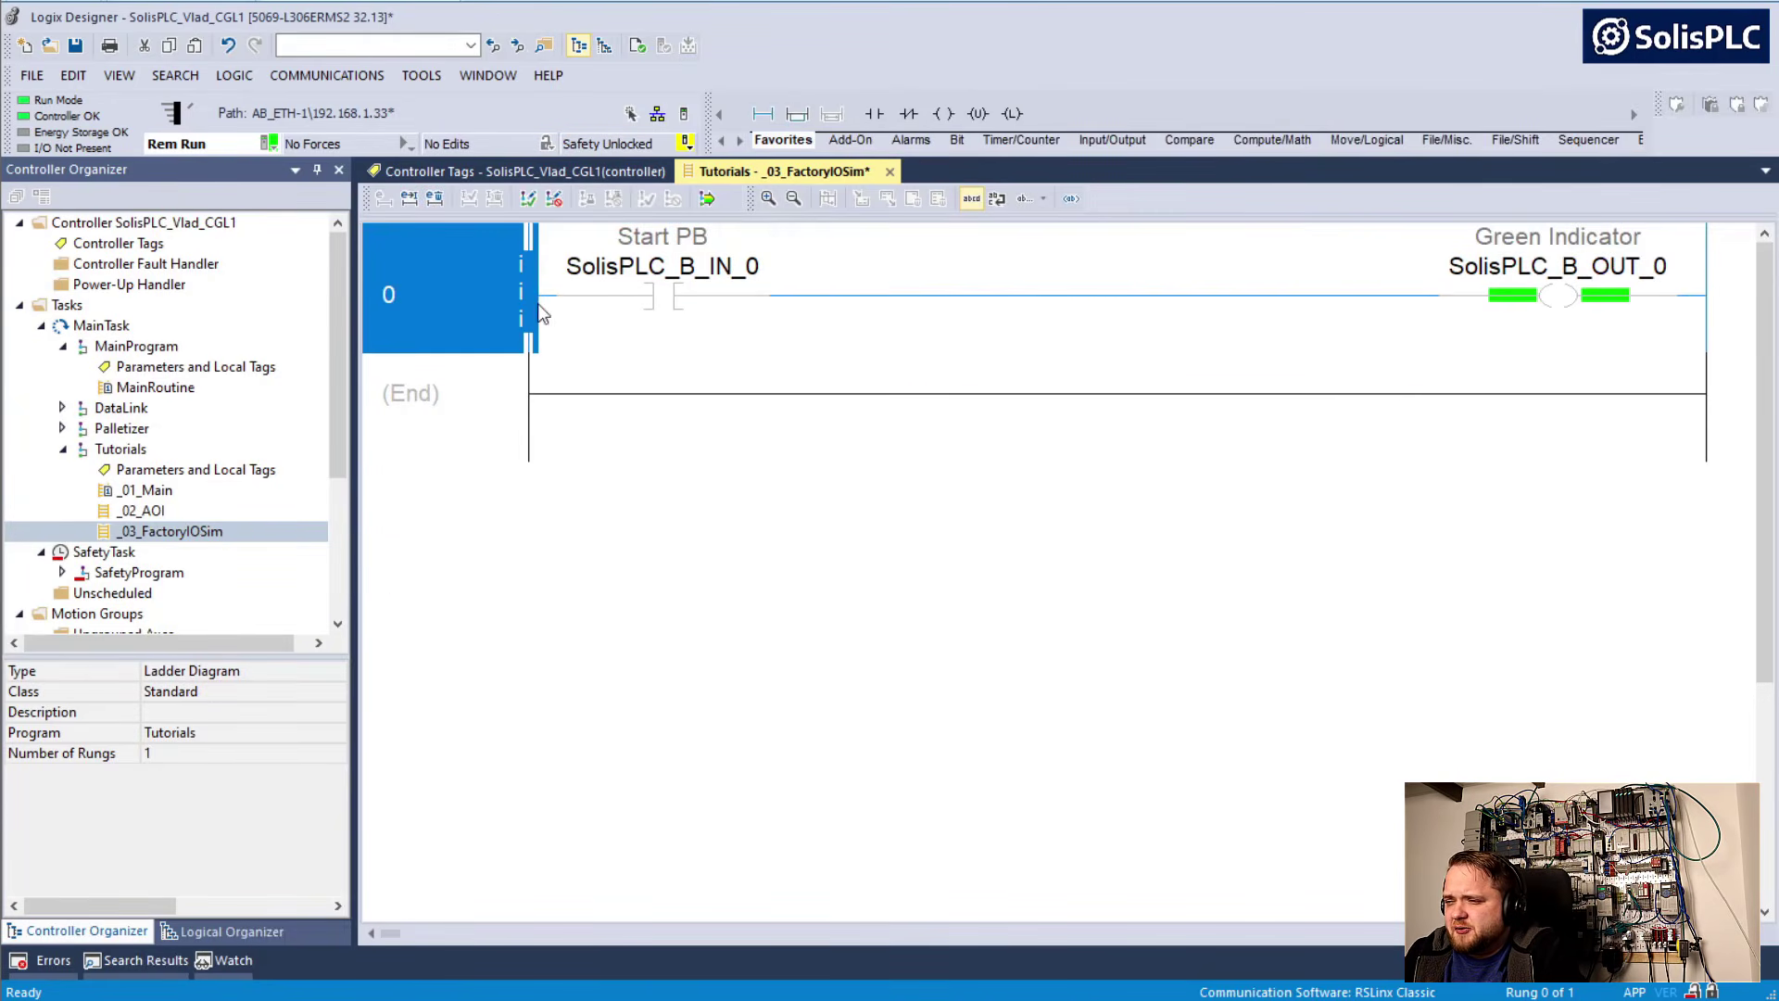
left_click(706, 201)
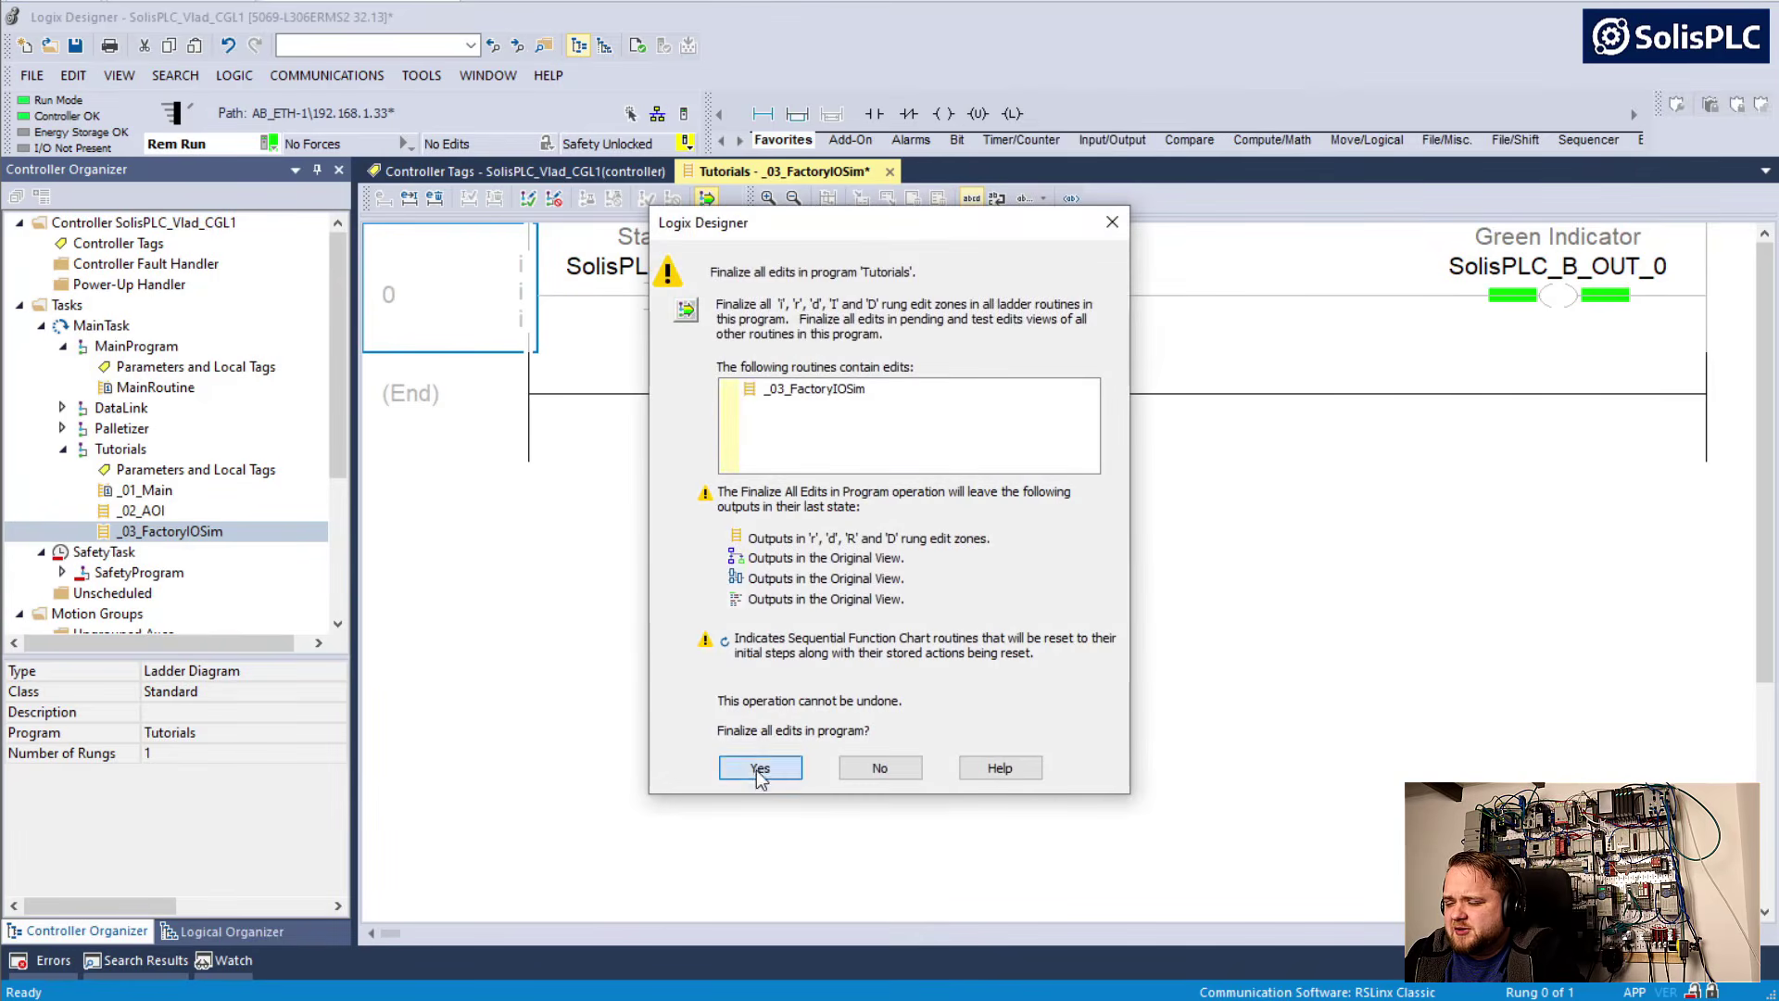
left_click(759, 768)
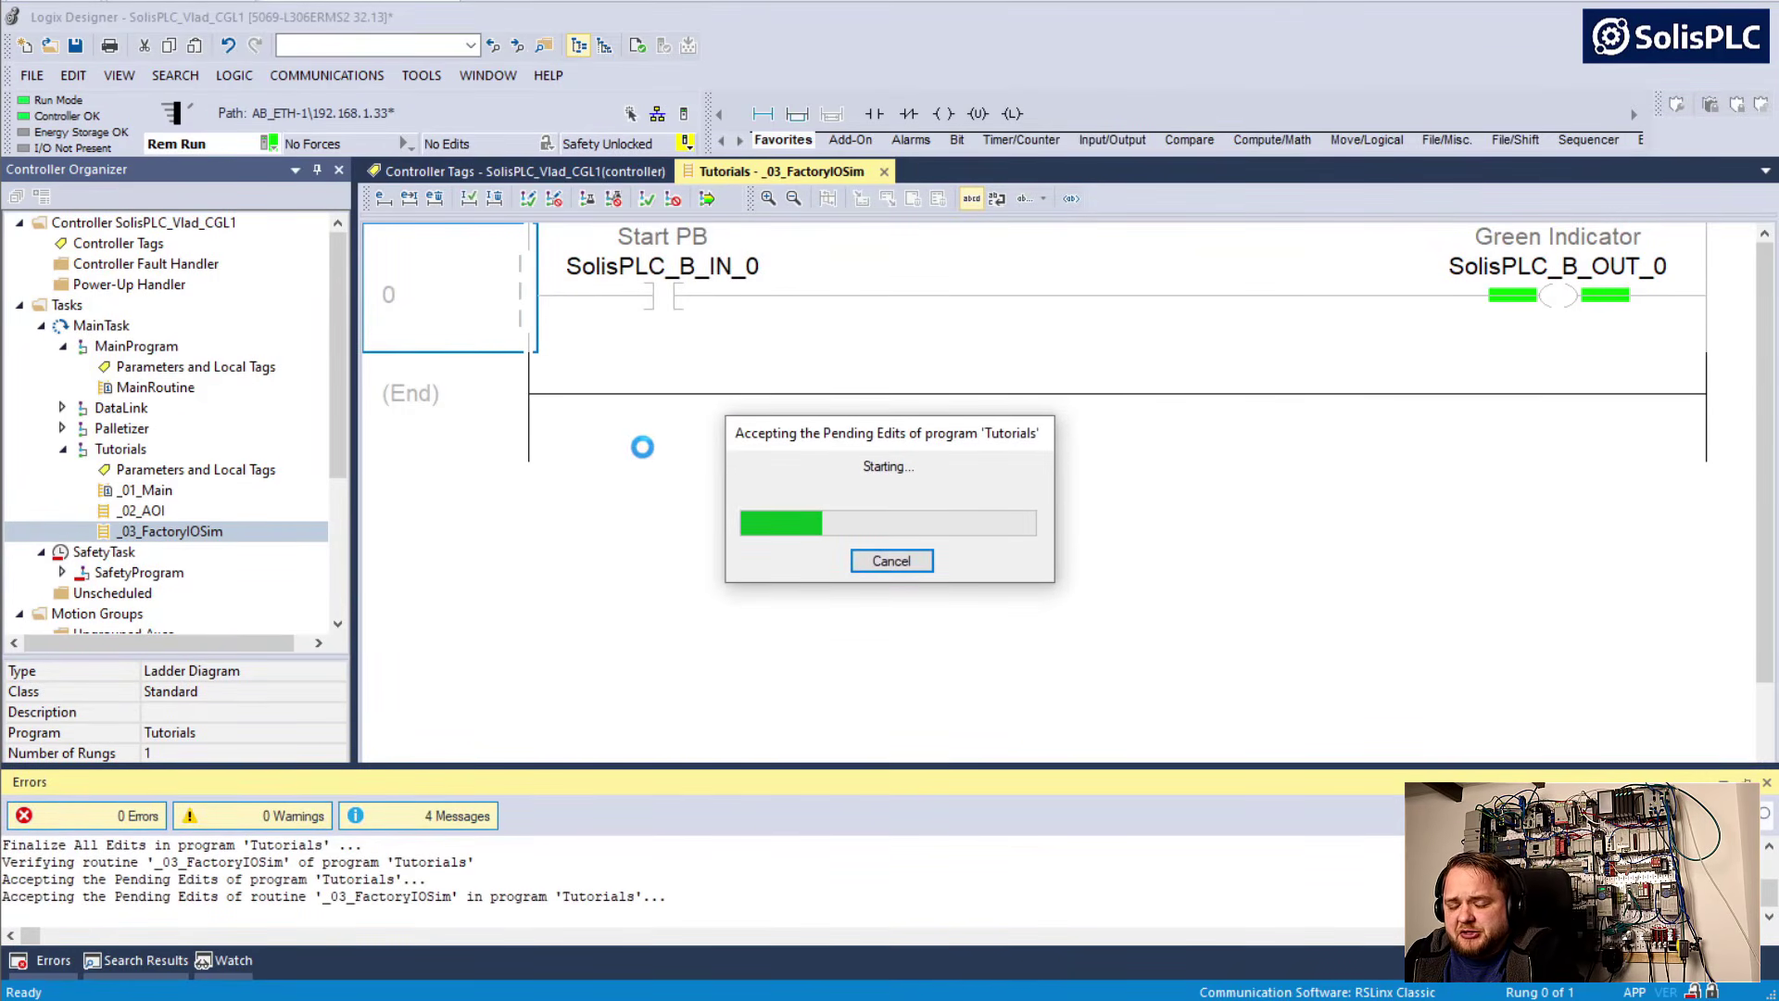
Switch to Factory IO, leave the driver configuration for the cabinet scene, and start the simulation
key("alt+Tab")
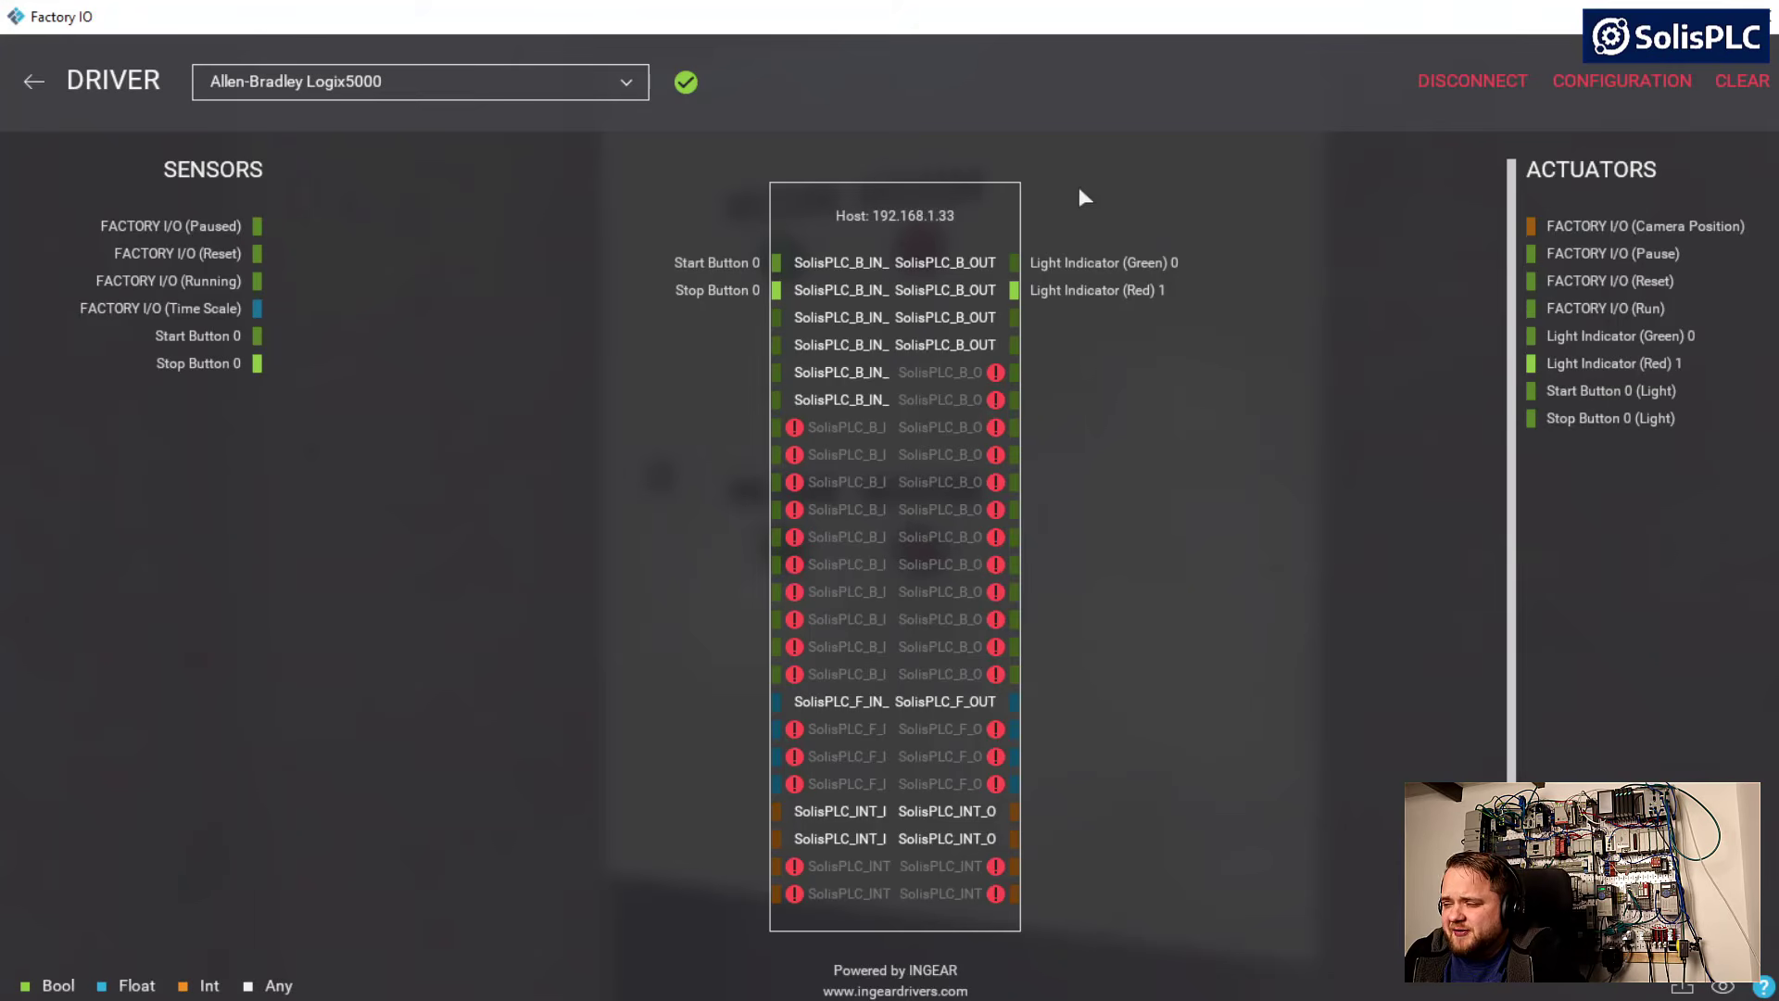
left_click(1476, 82)
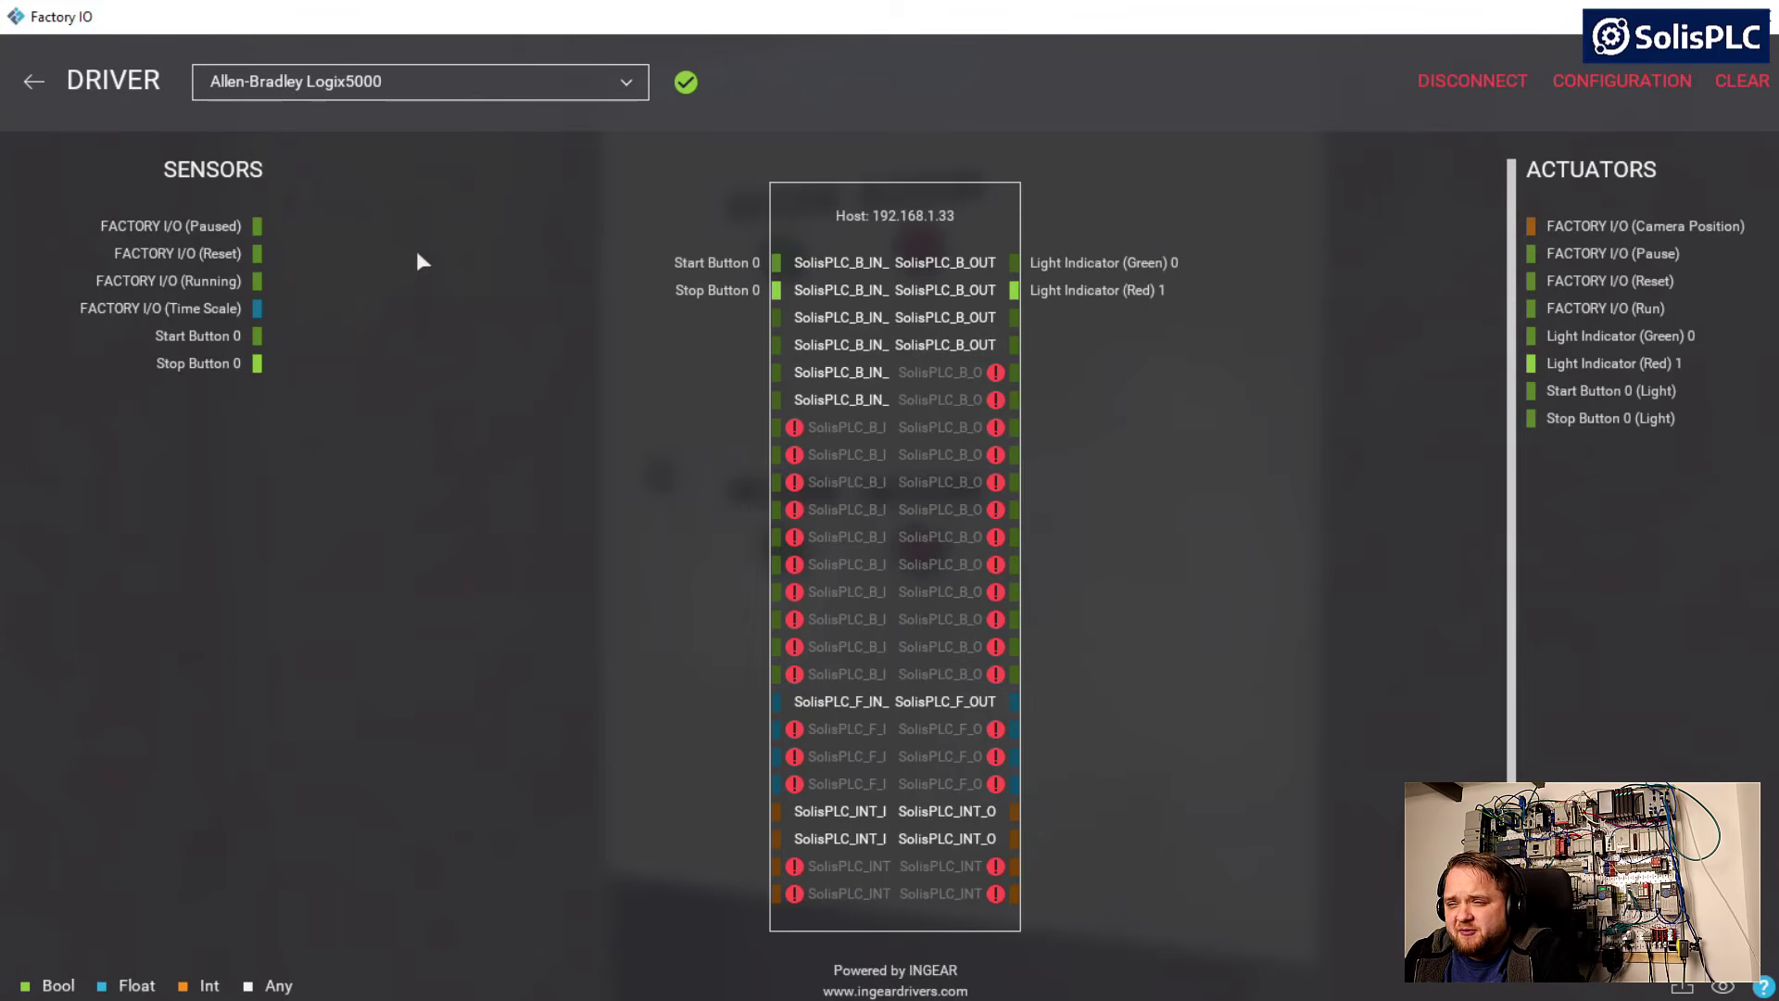
left_click(34, 81)
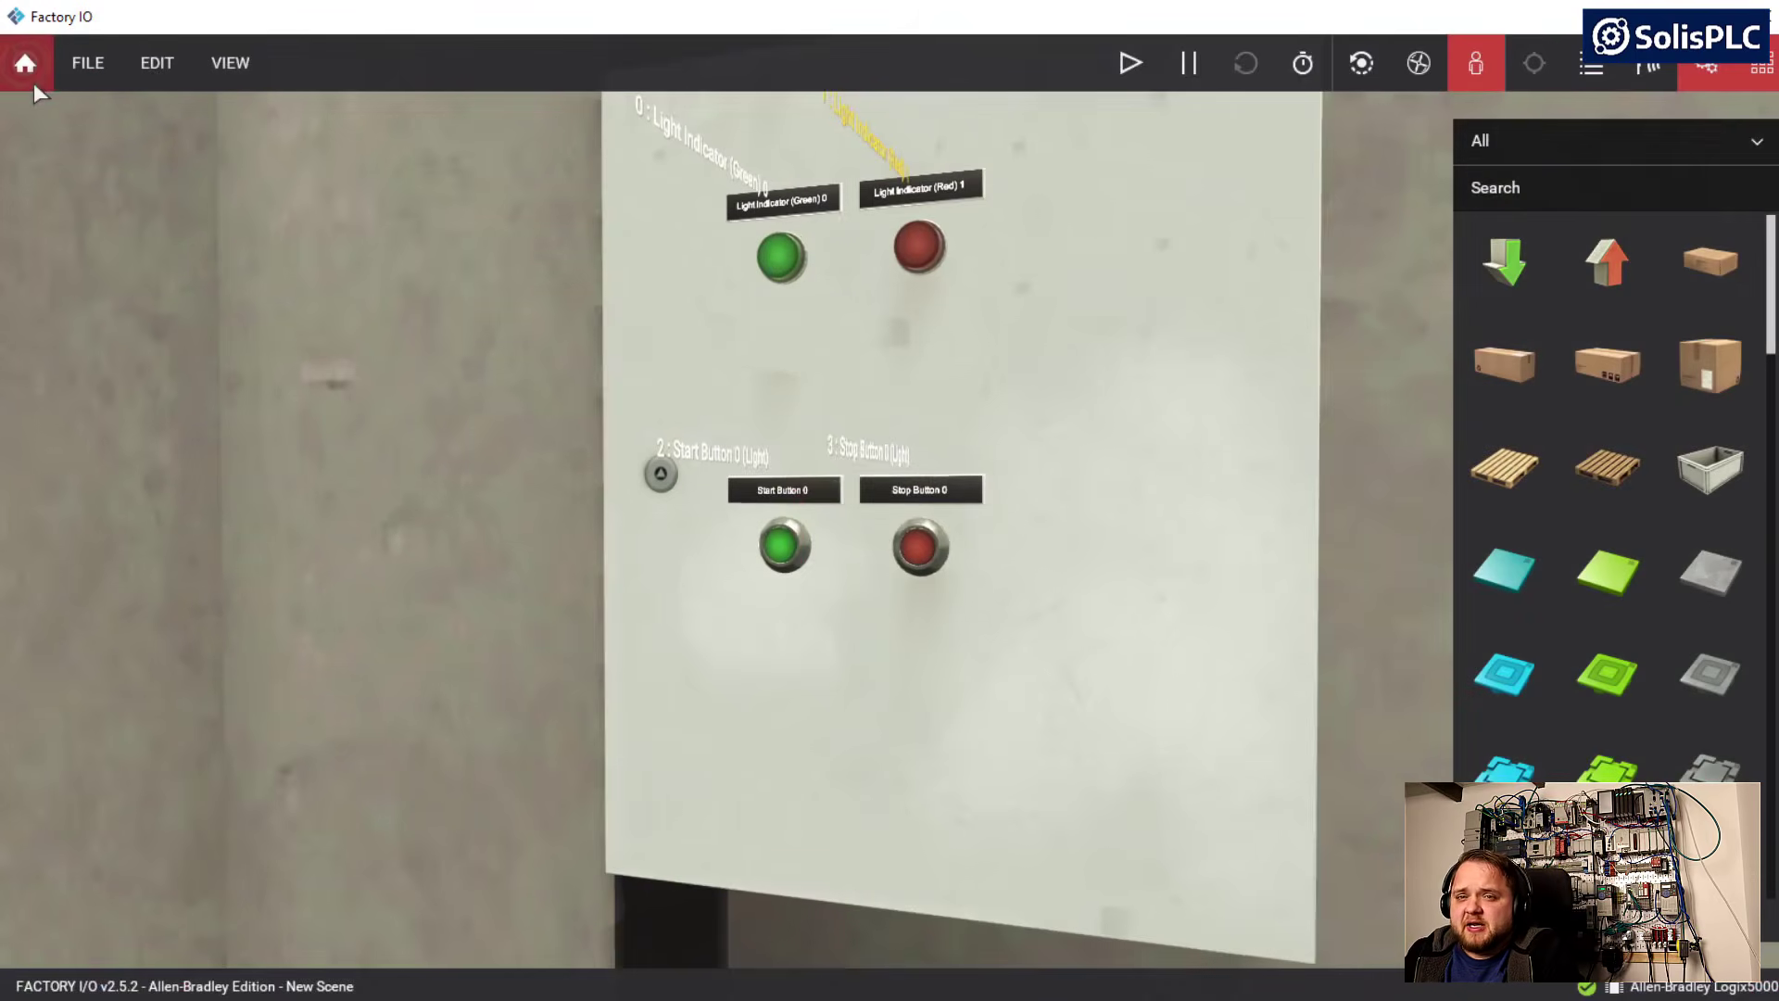
right_click_drag(596, 366, 343, 315)
key("a")
key("d")
key("s")
key("a")
key("d")
key("a")
key("d")
right_click_drag(1233, 505, 1066, 514)
key("d")
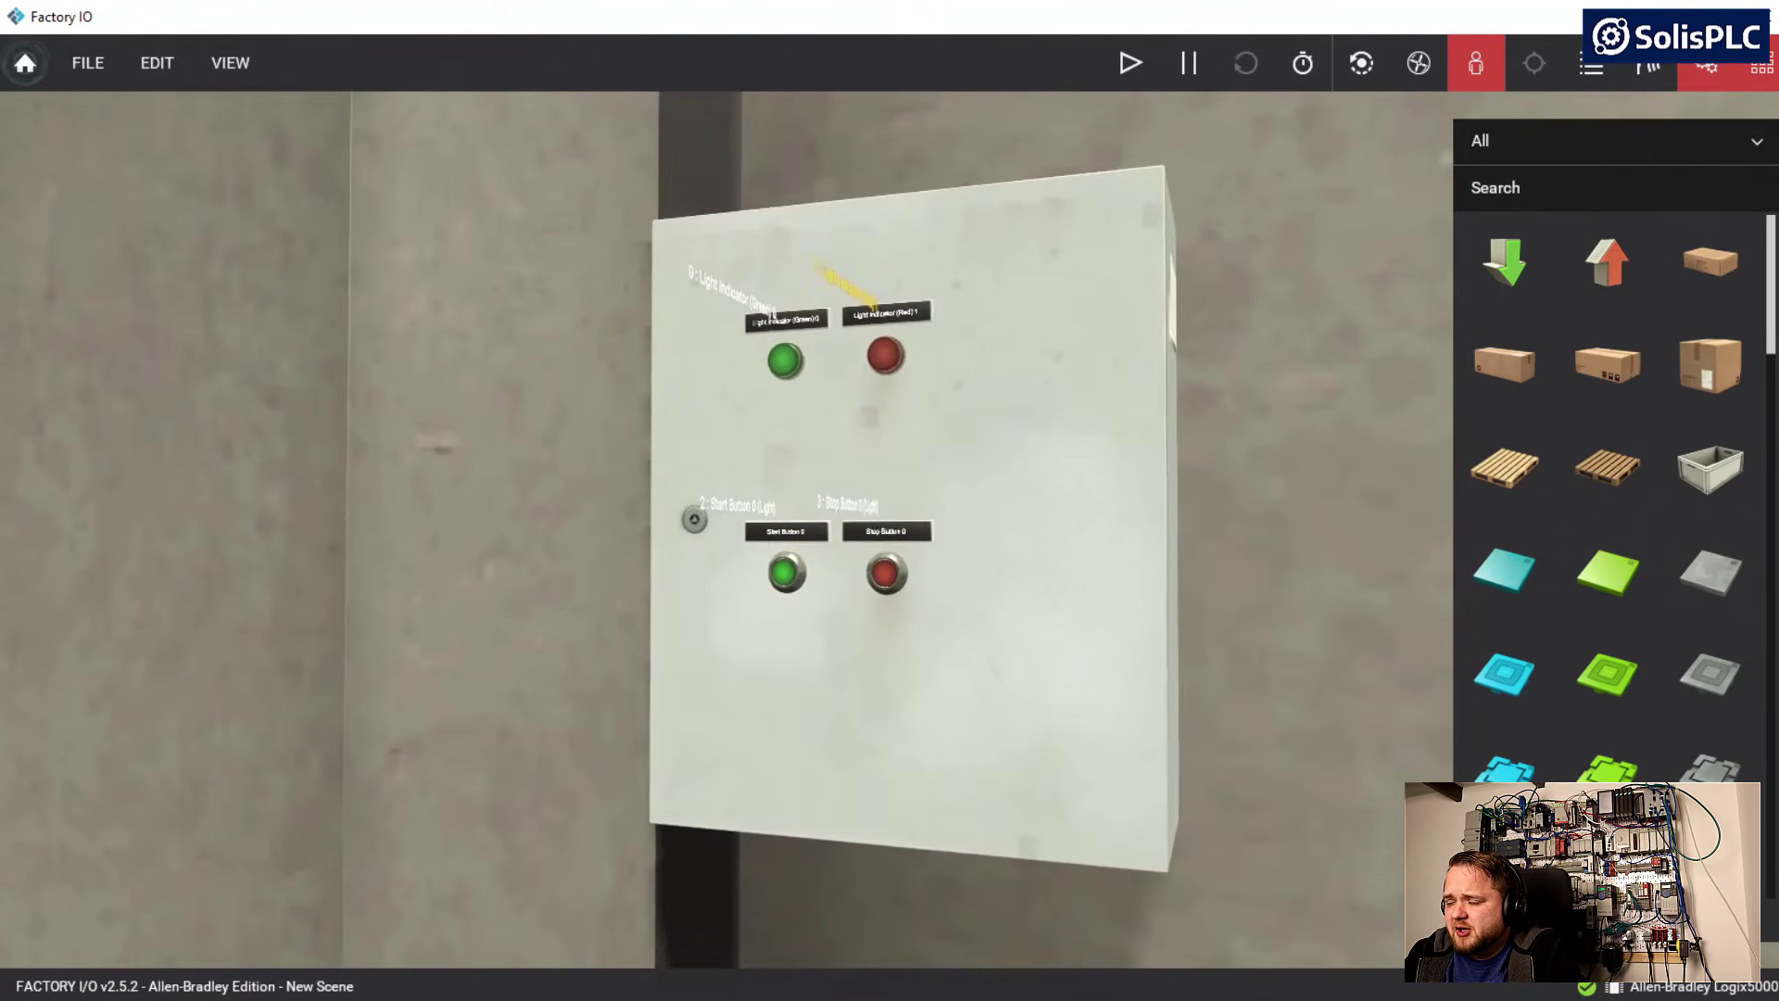
key("d")
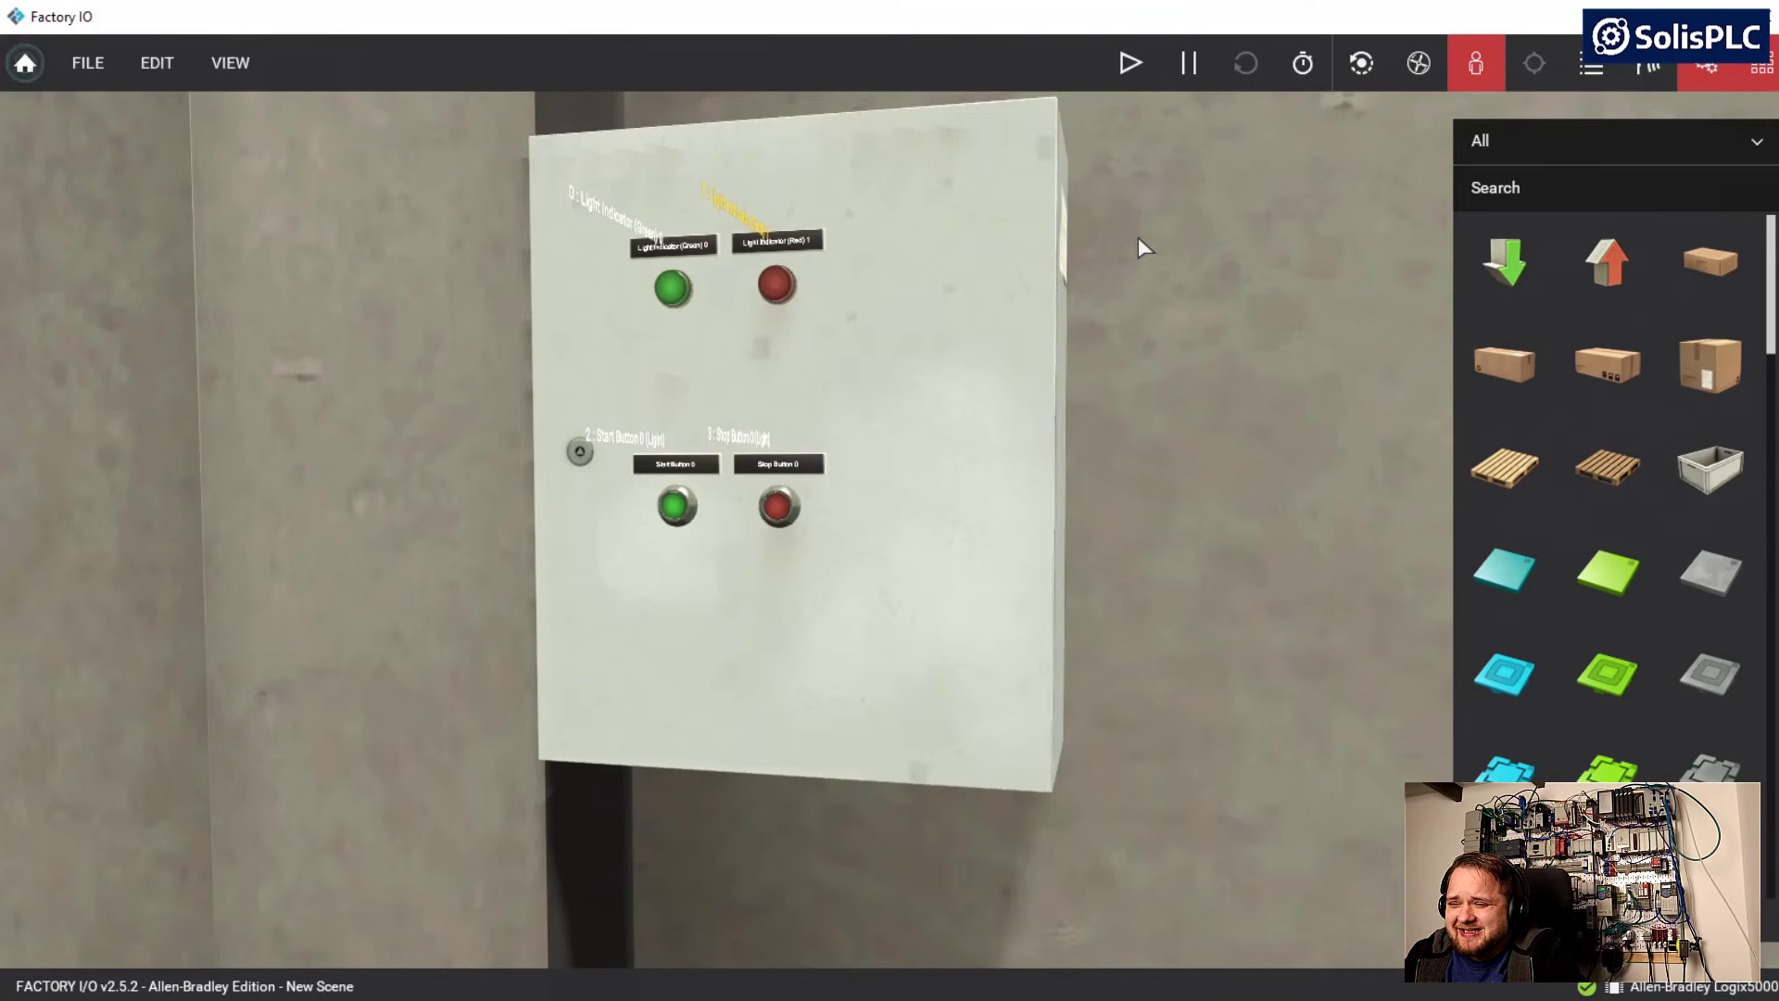
left_click(1131, 67)
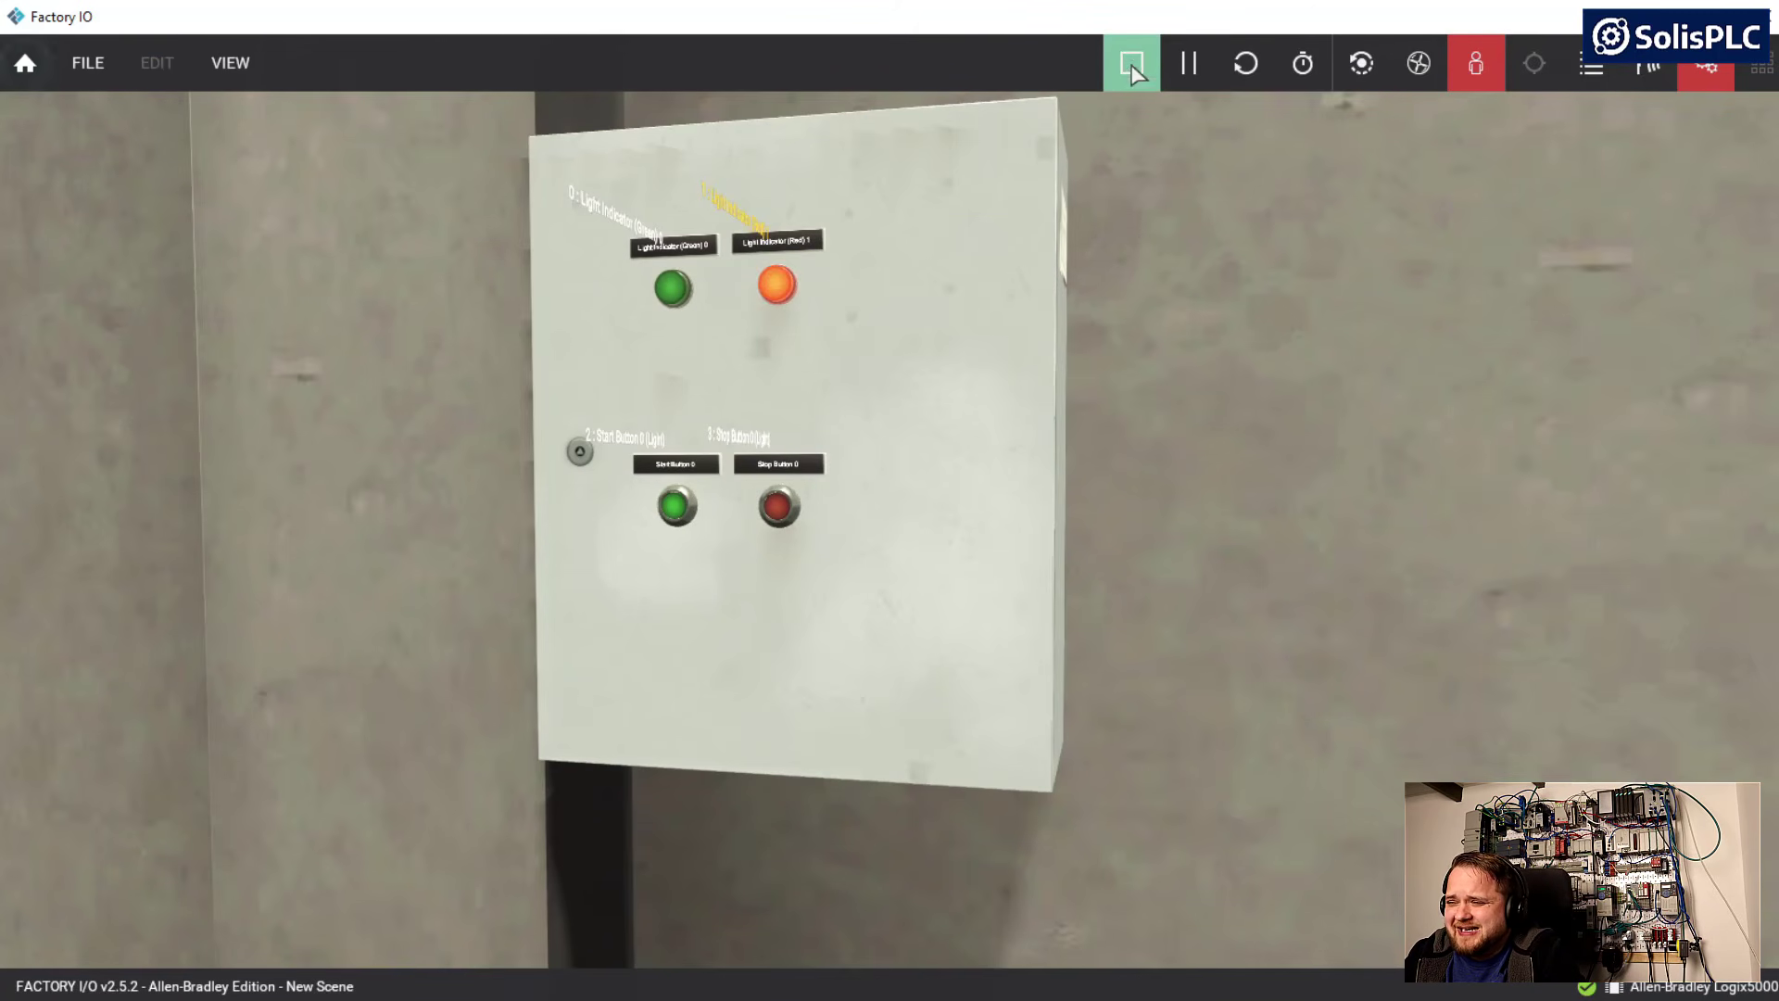
Operate the cabinet's Start Button 0 repeatedly to test its control of the green light indicator
key("a")
right_click_drag(938, 384, 1001, 398)
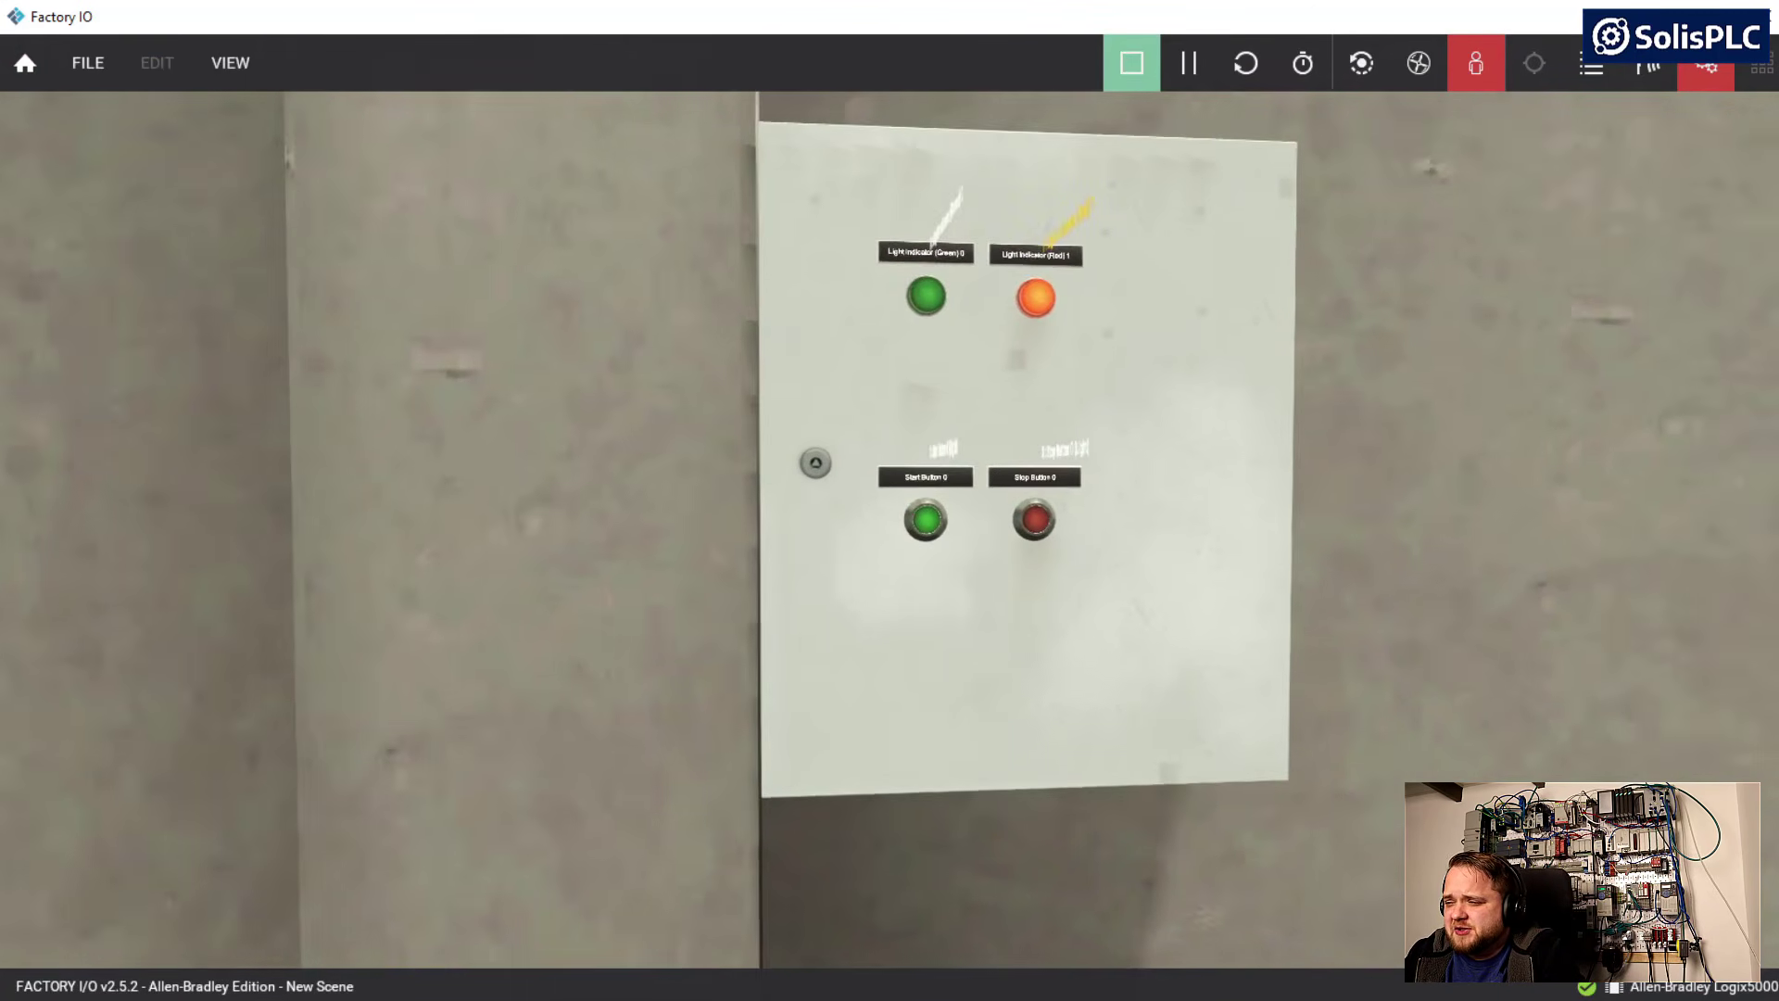
key("w")
right_click_drag(816, 741, 806, 641)
left_click(786, 663)
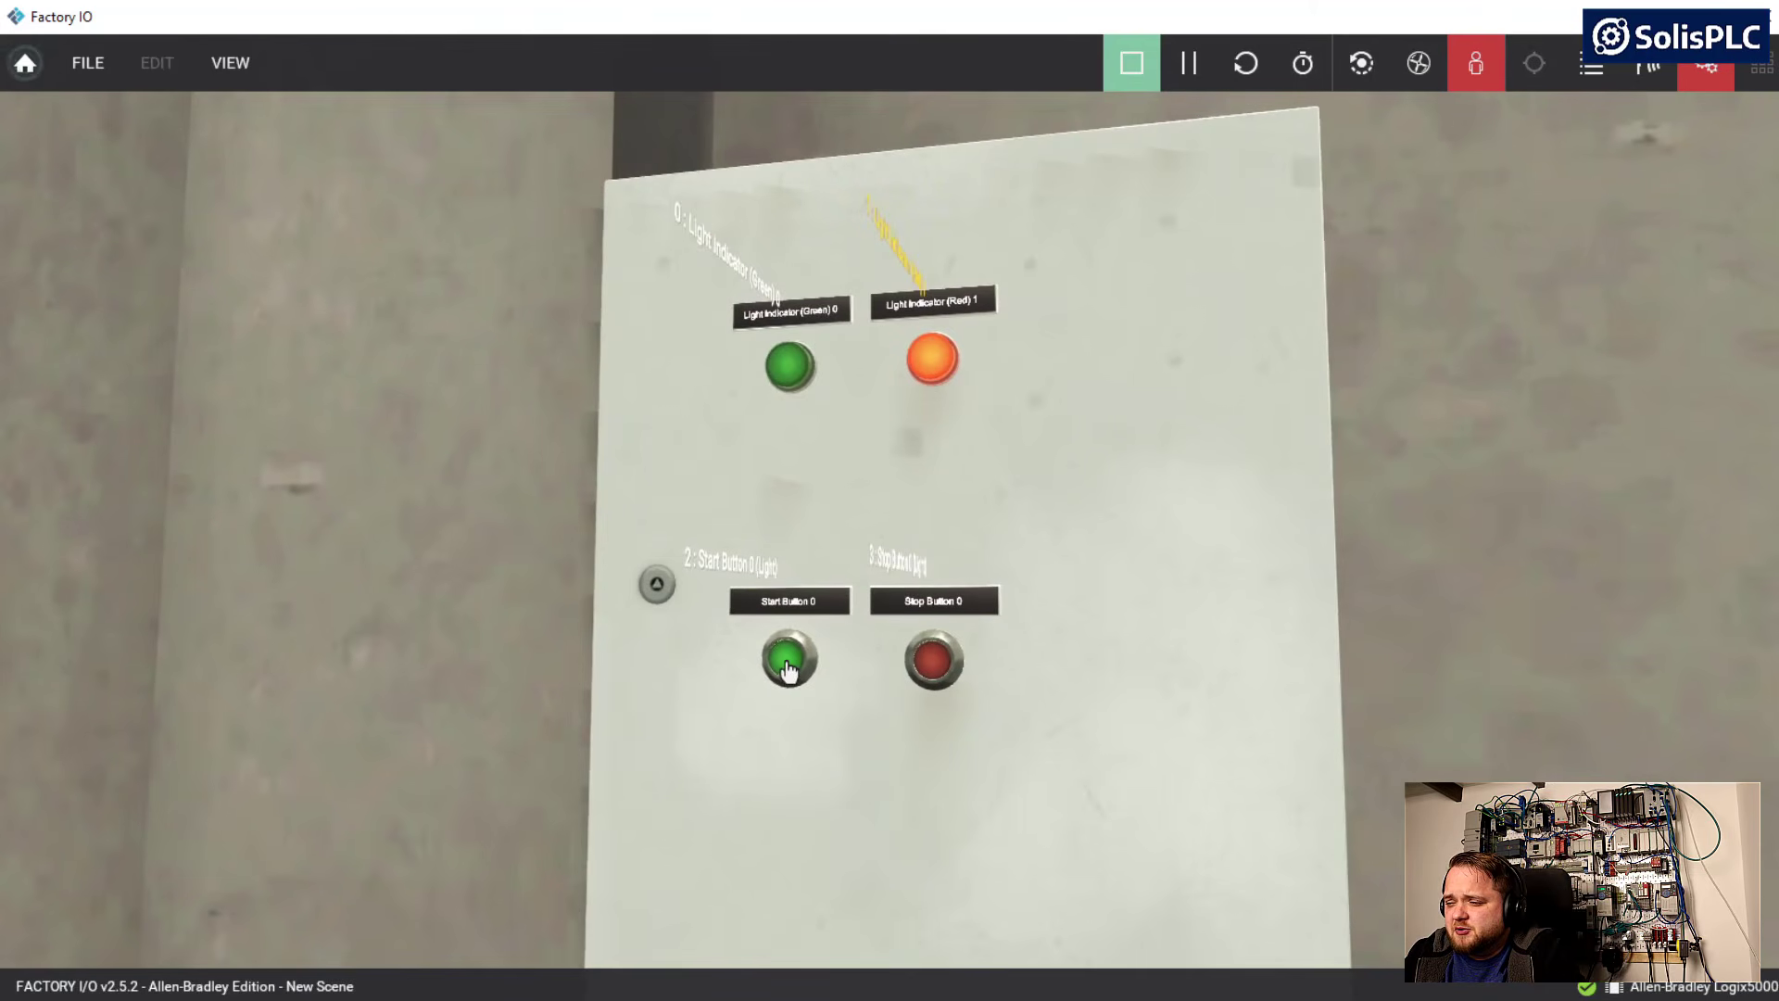
left_click(794, 658)
left_click(794, 662)
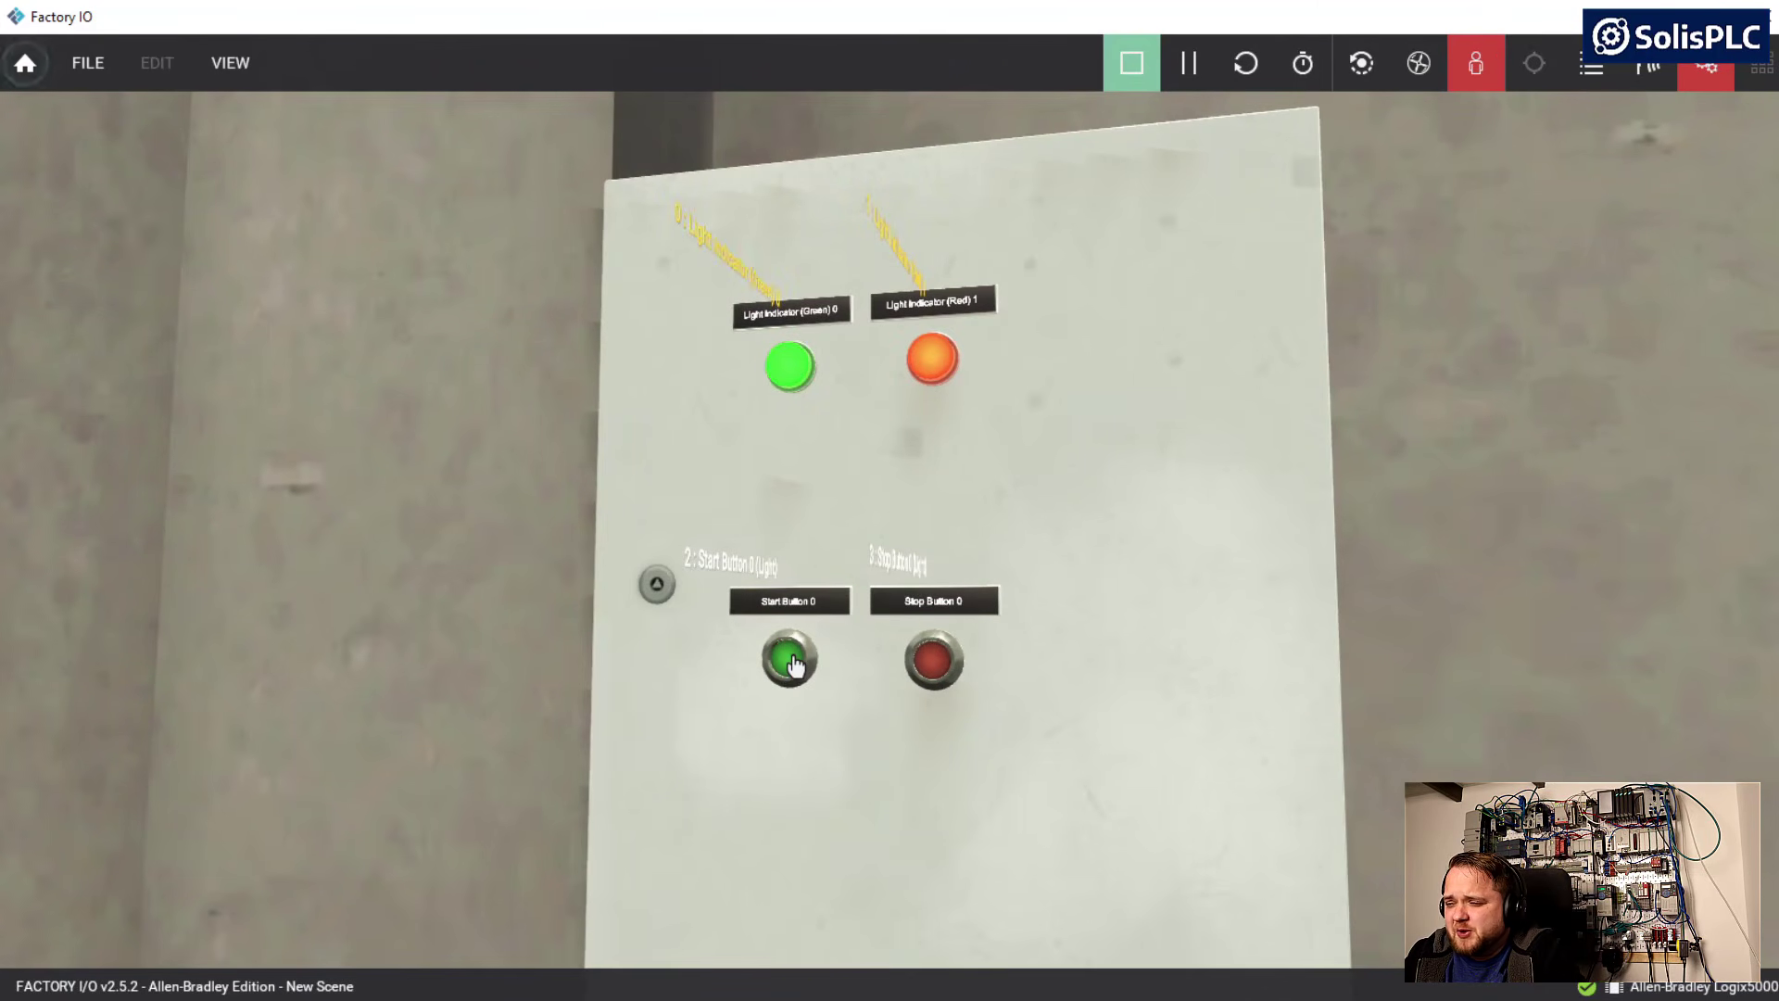
left_click(787, 667)
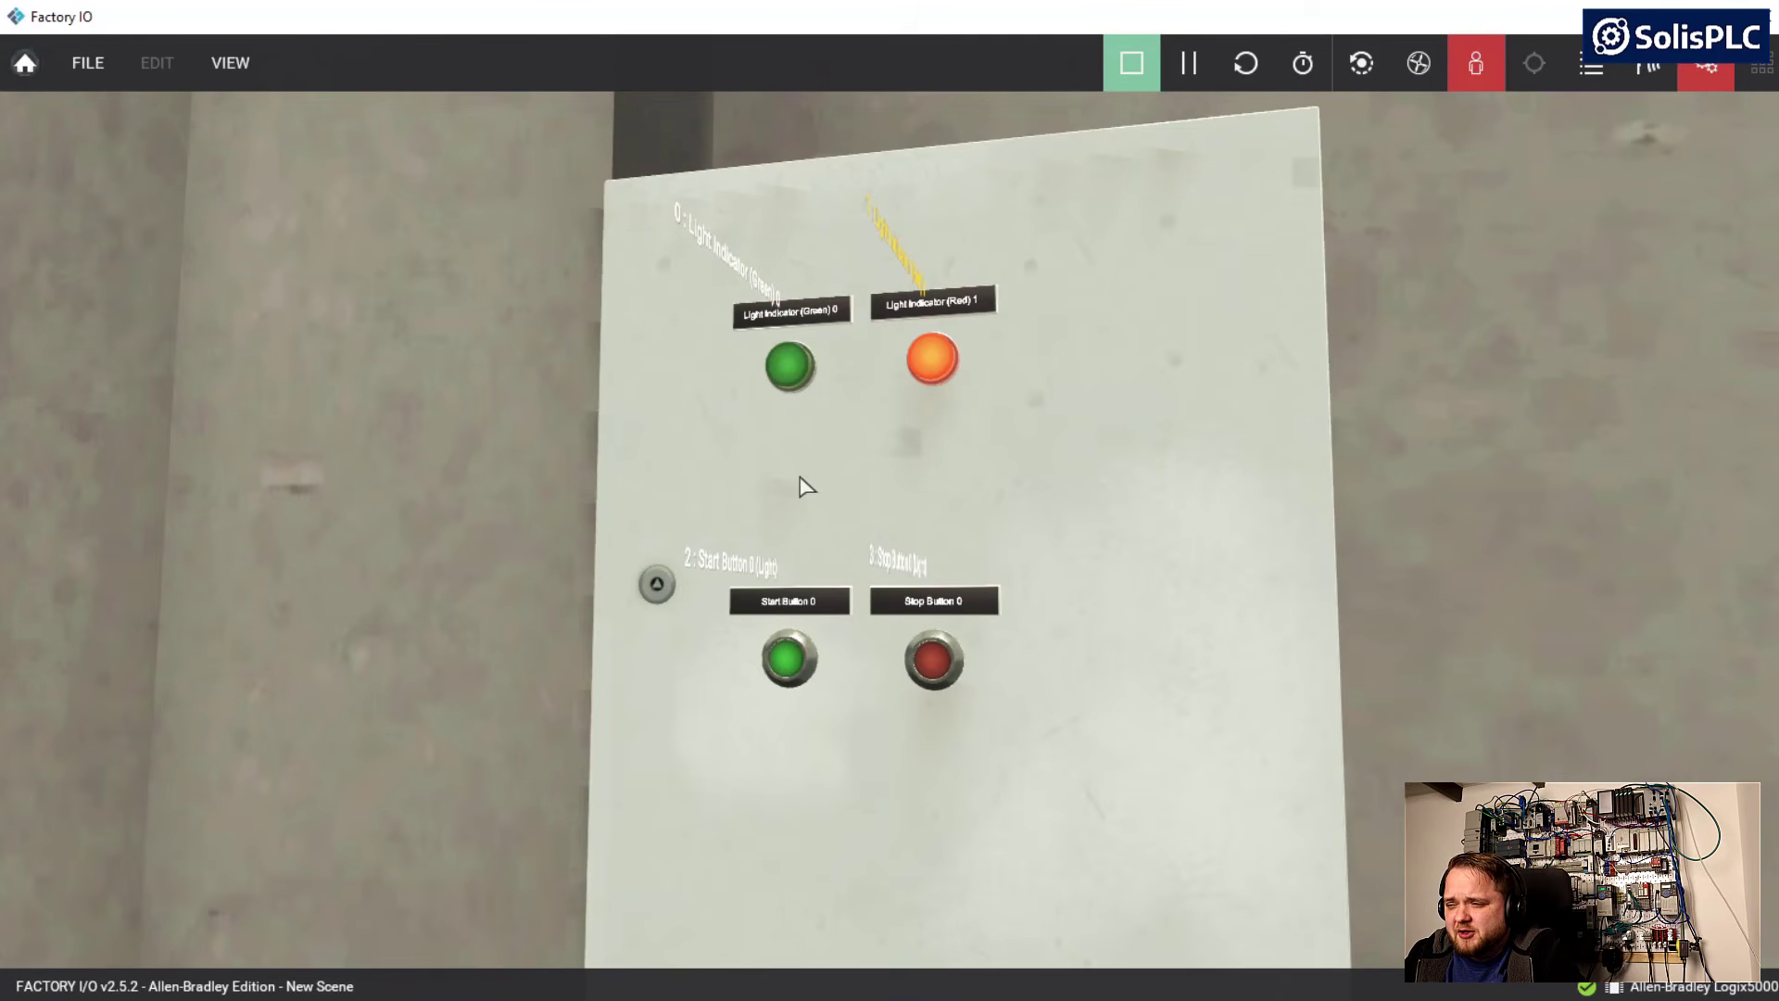
left_click(789, 656)
left_click(787, 671)
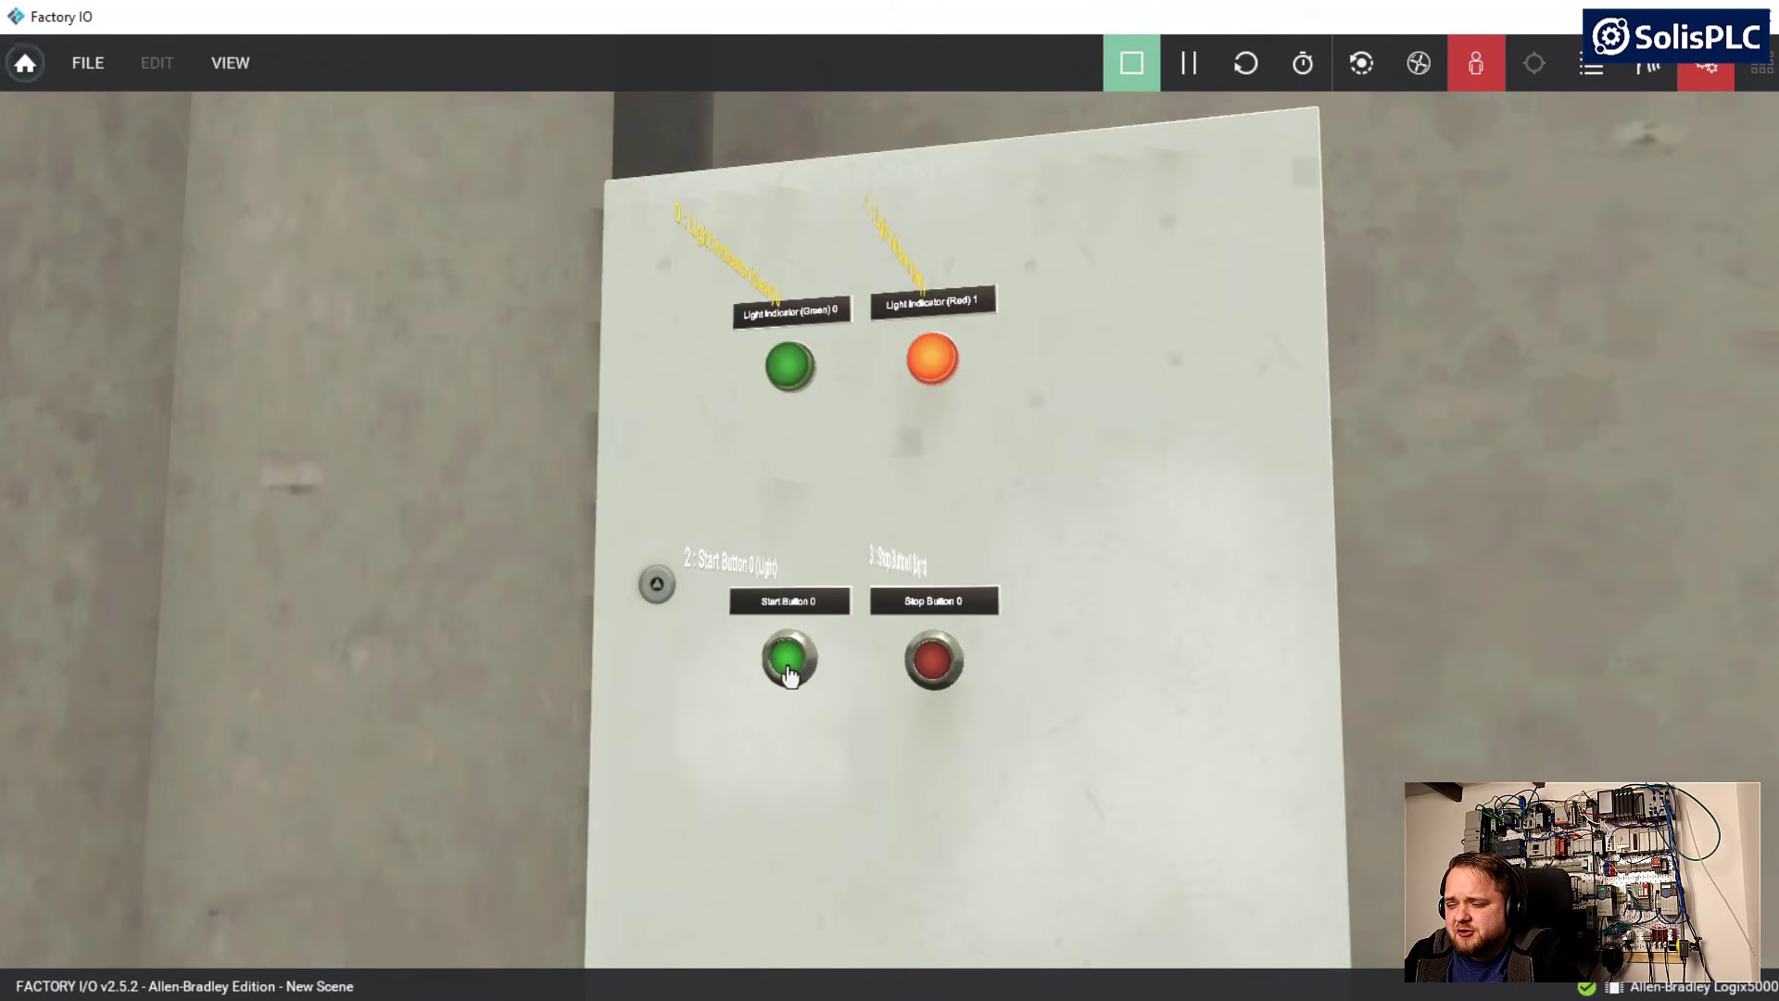
left_click(792, 664)
left_click(793, 666)
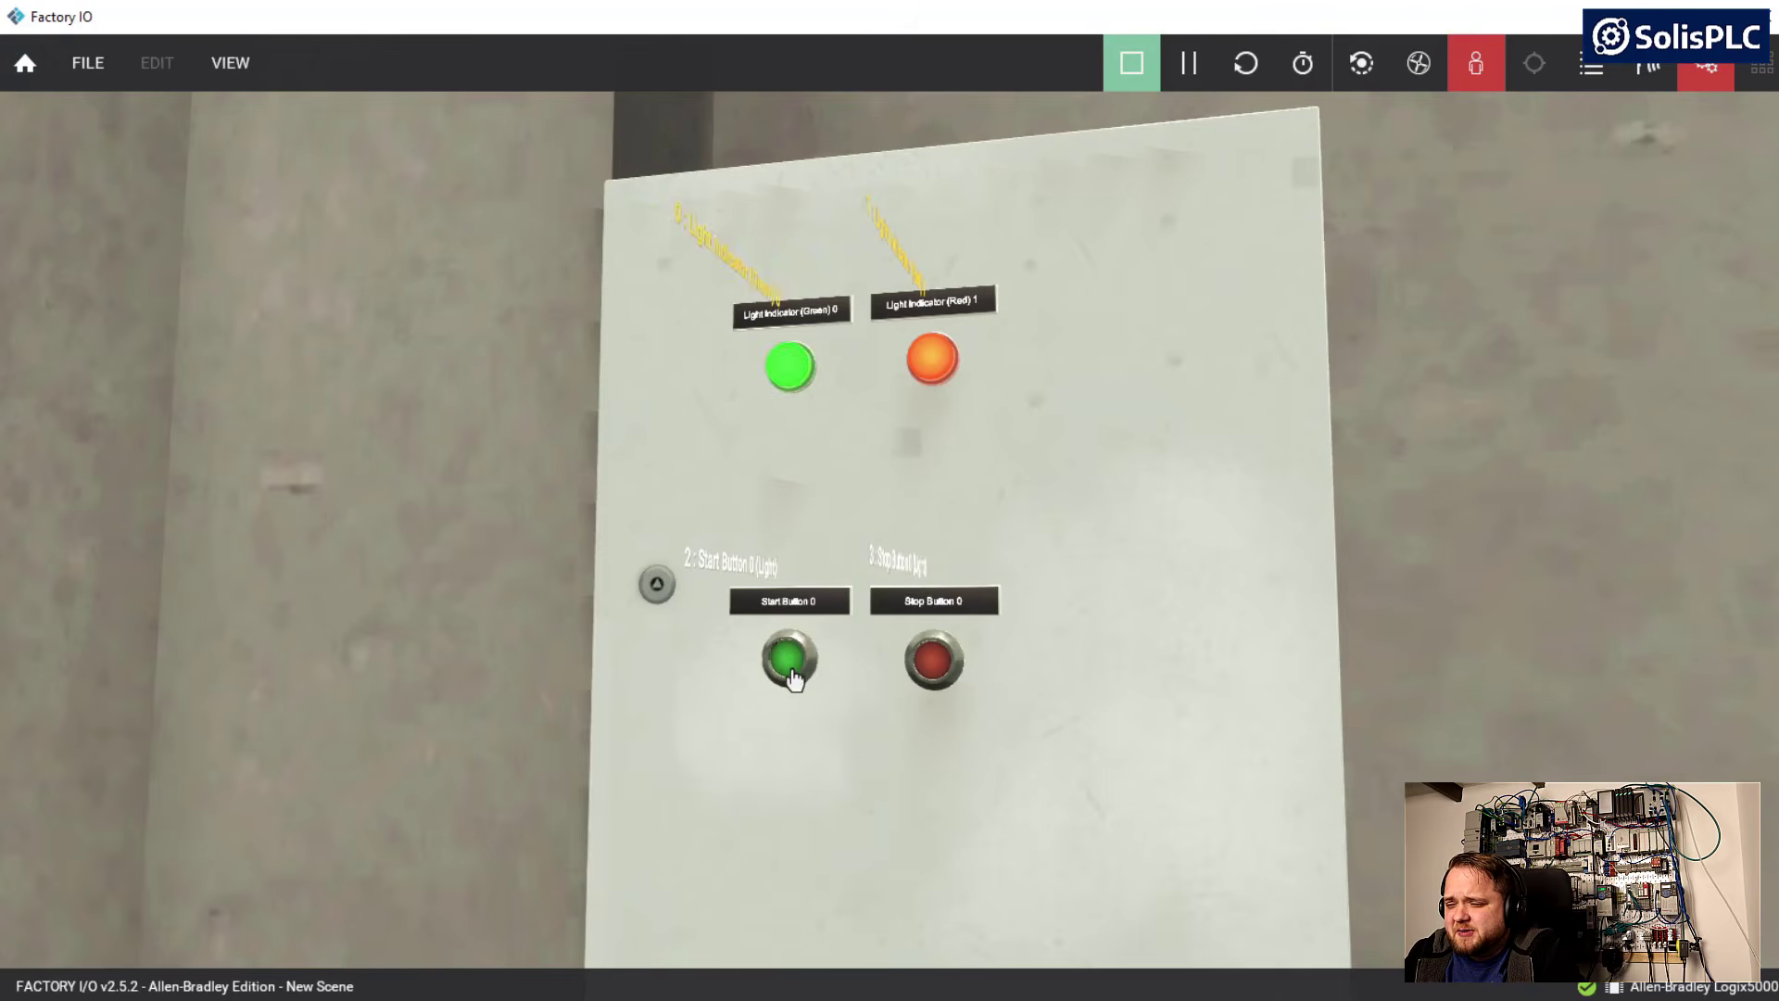
left_click(790, 664)
key("a")
right_click_drag(781, 485, 776, 575)
left_click(934, 560)
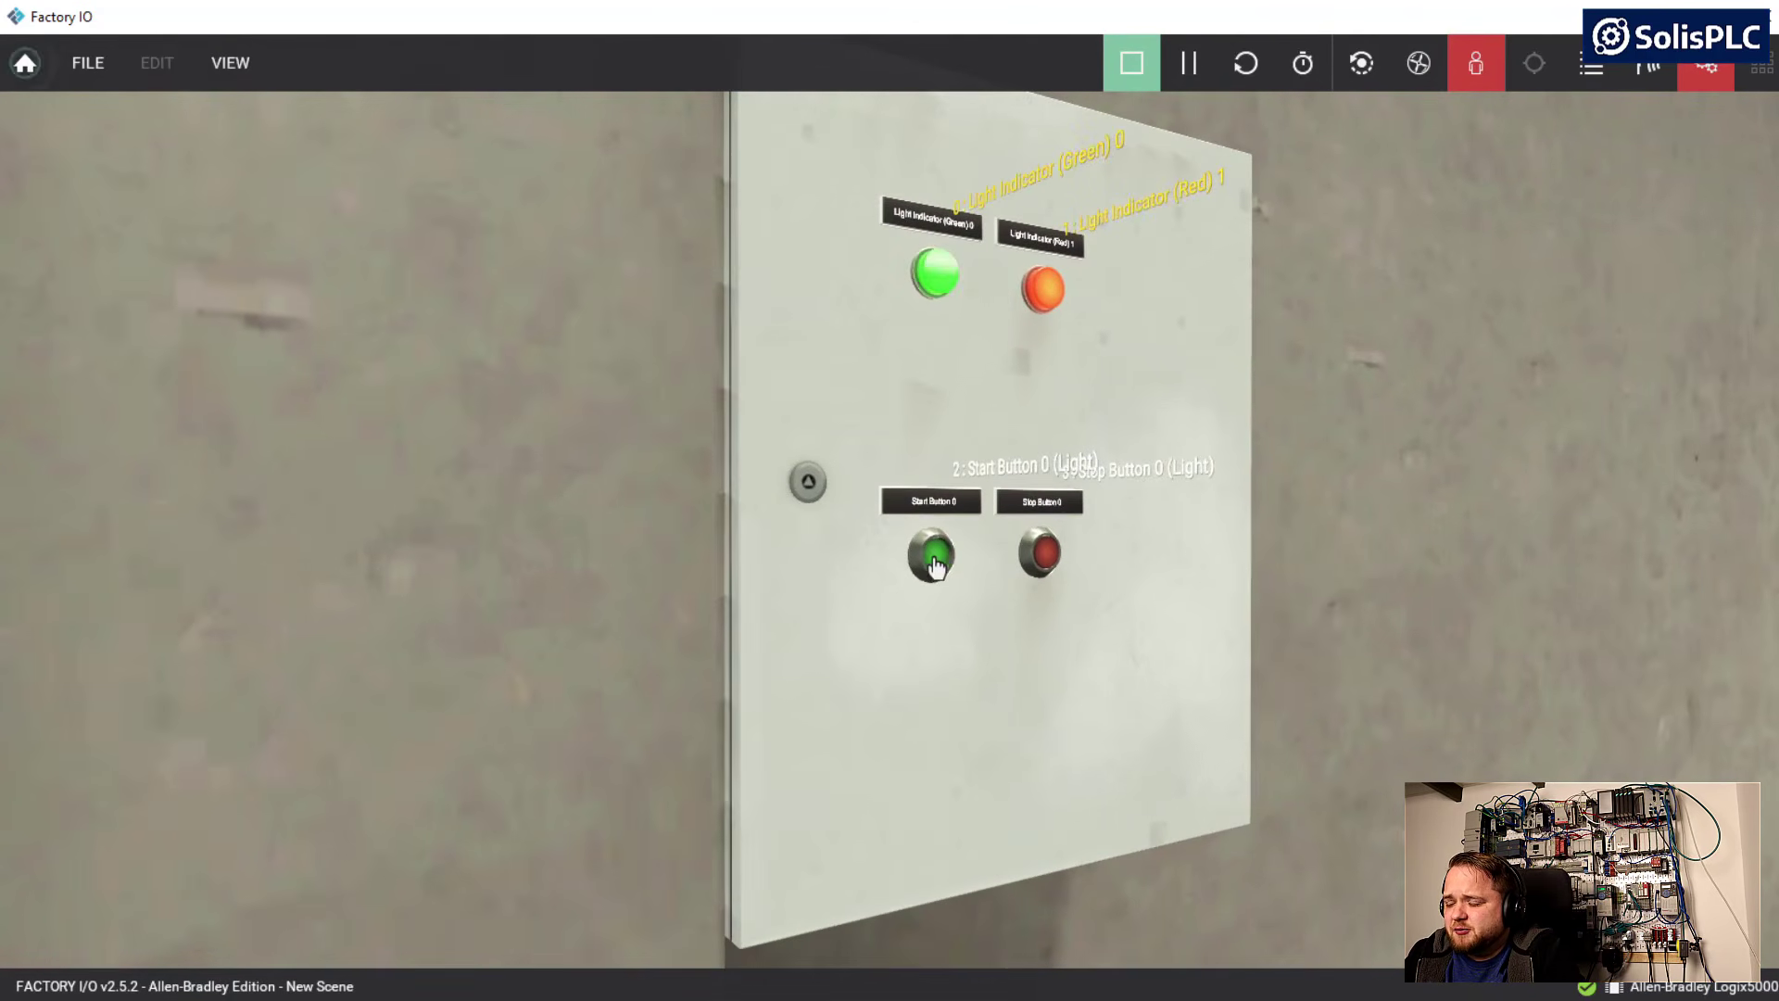
left_click(938, 562)
key("d")
right_click_drag(1086, 444, 894, 520)
key("d")
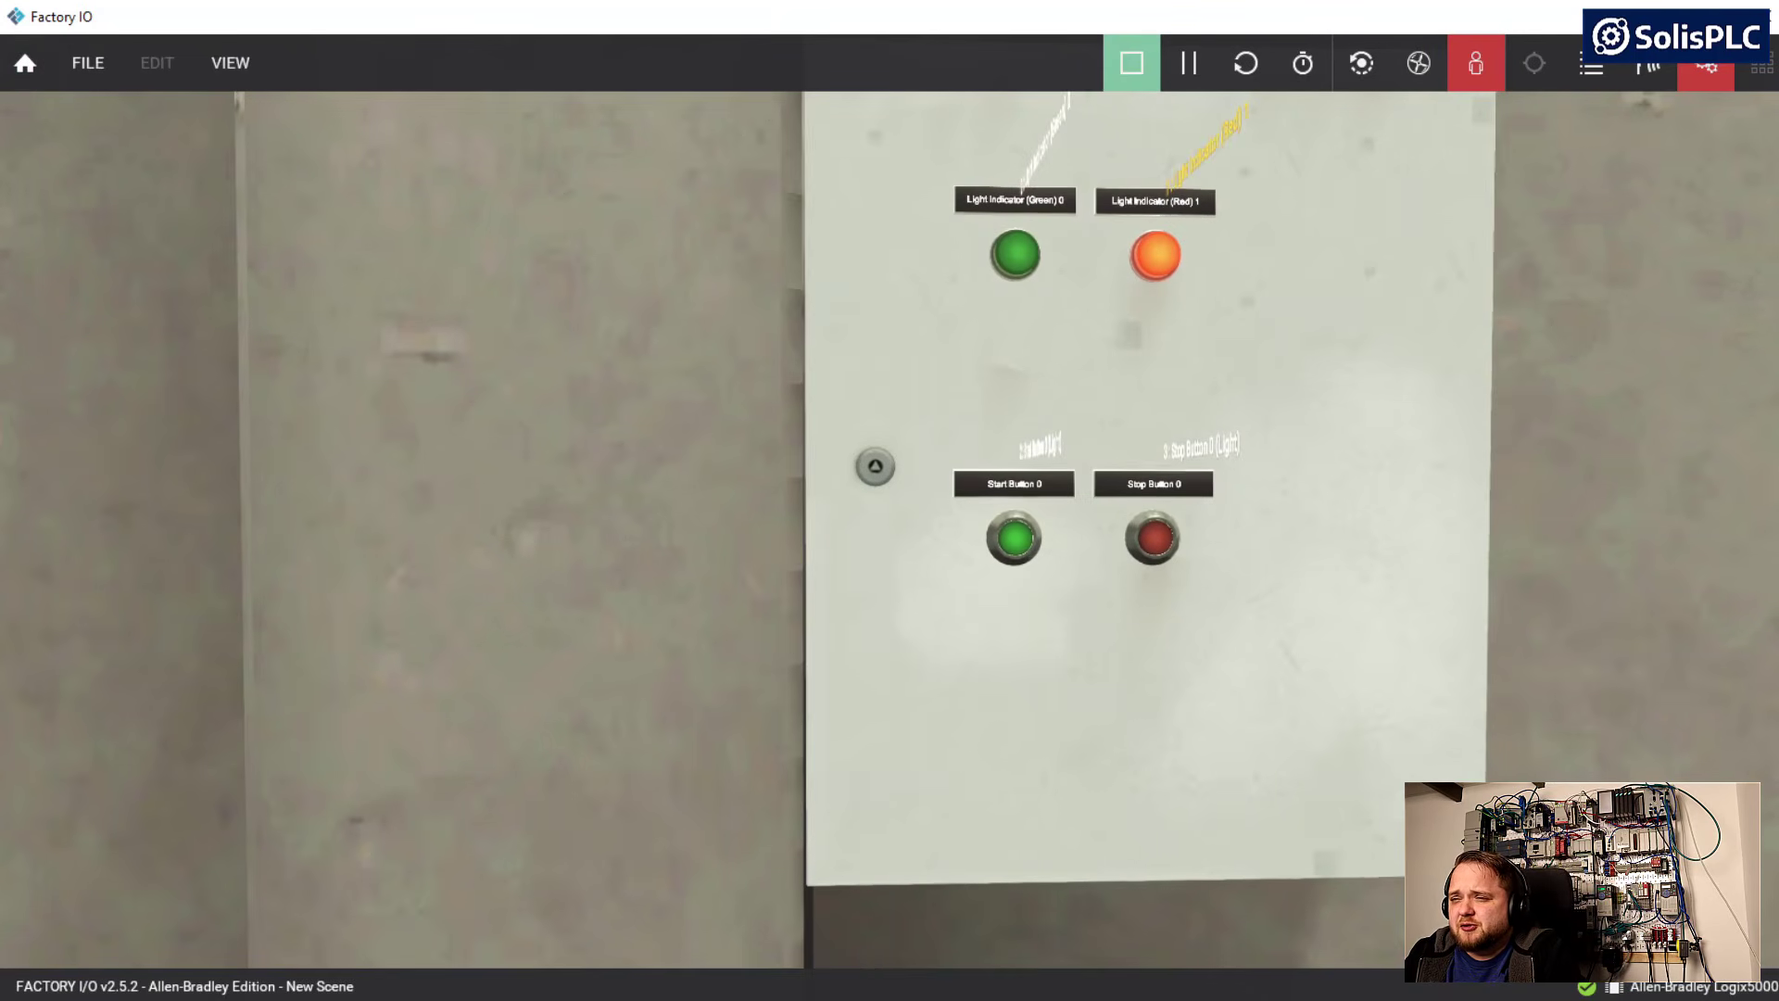
Switch to Logix Designer, start editing rung 0, and insert an XIC contact after the Start PB contact
key("alt+Tab")
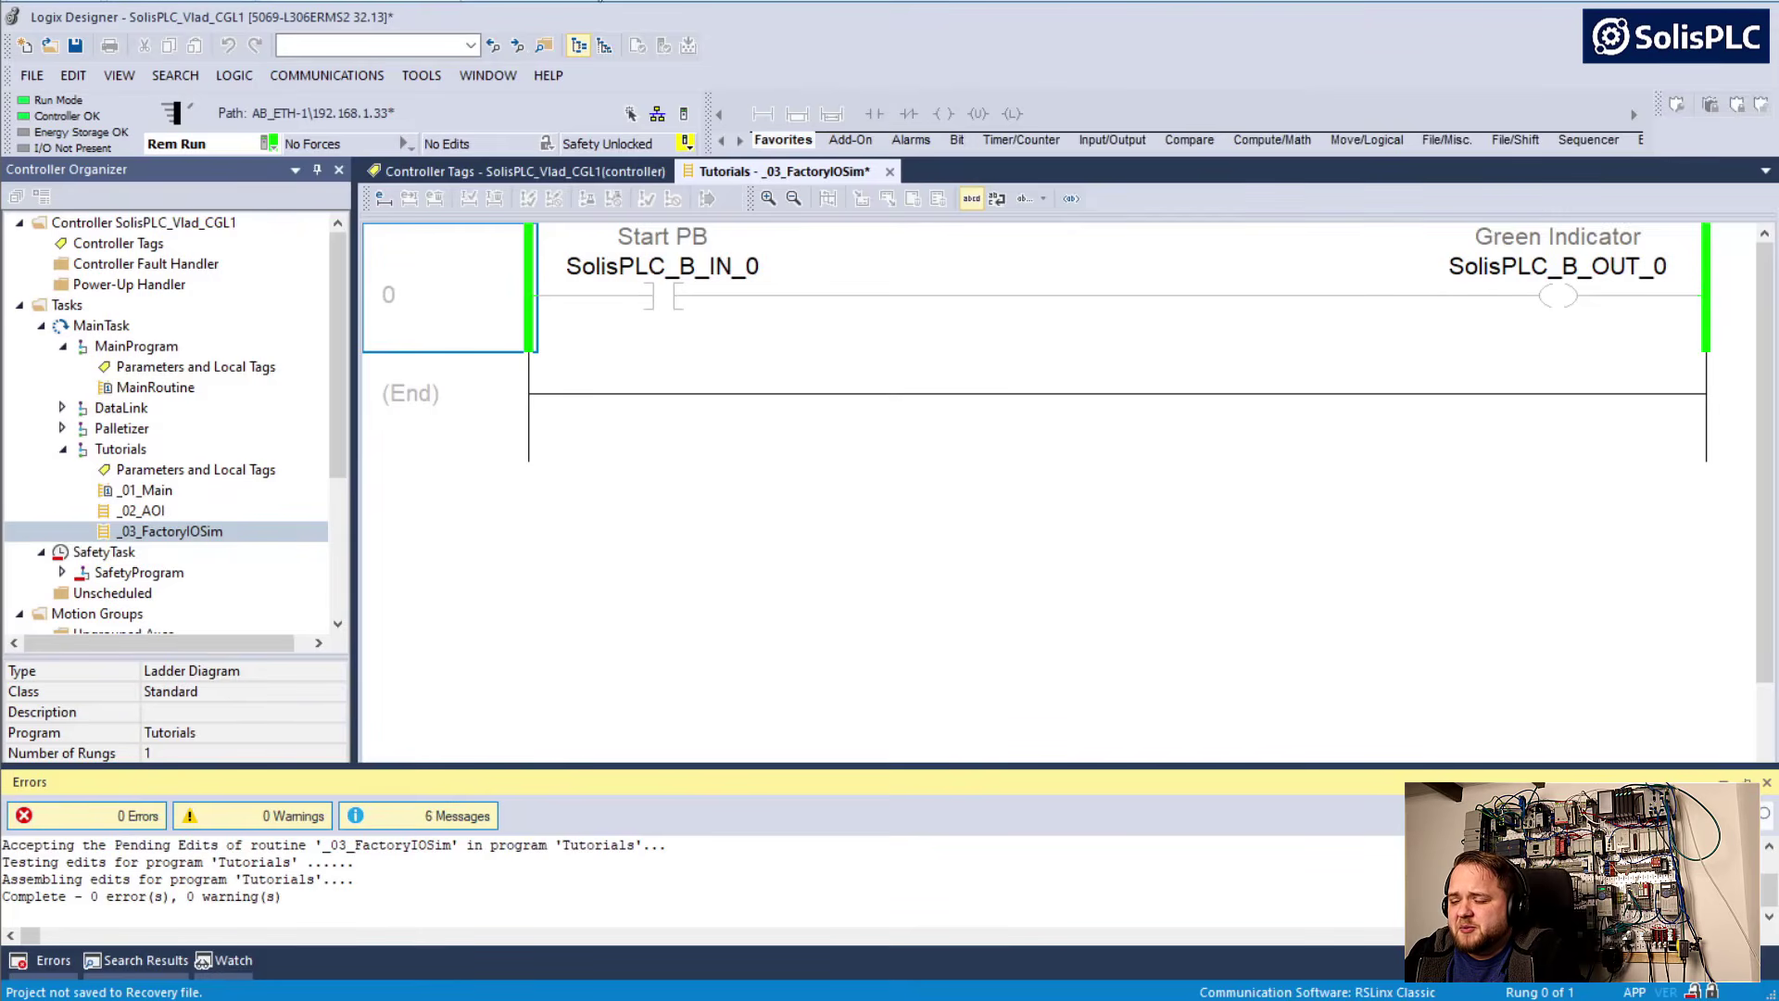
left_click(502, 293)
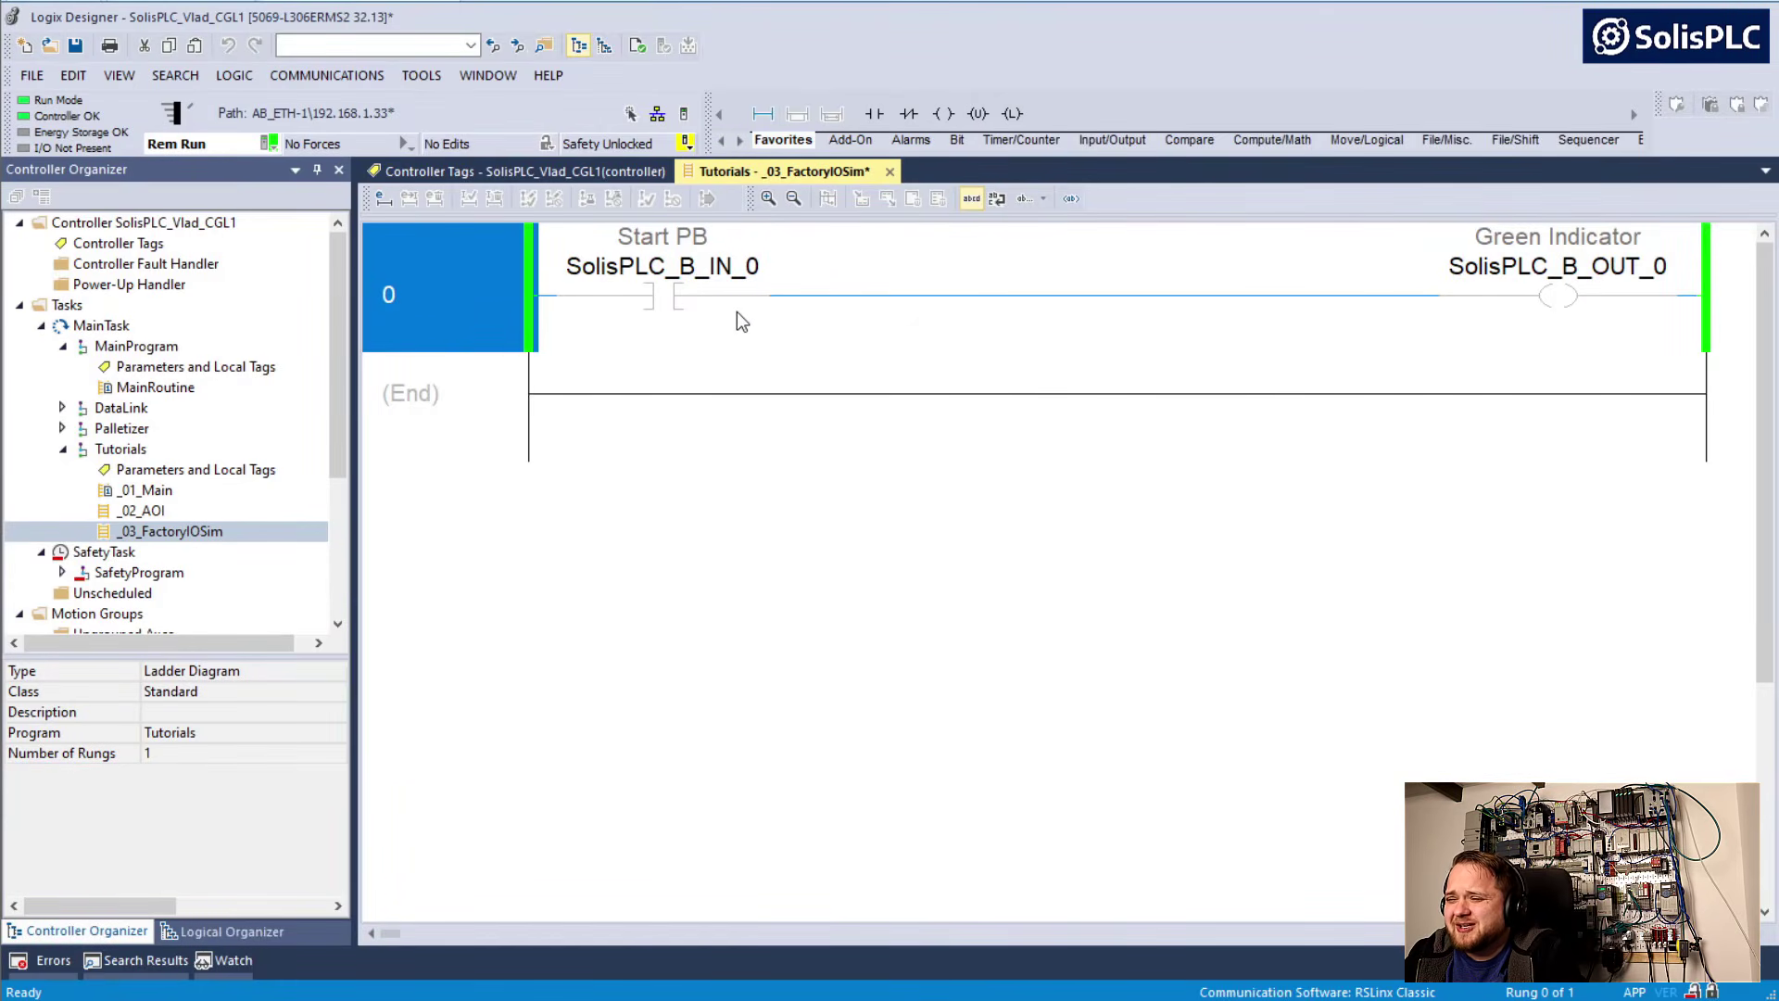
double_click(489, 281)
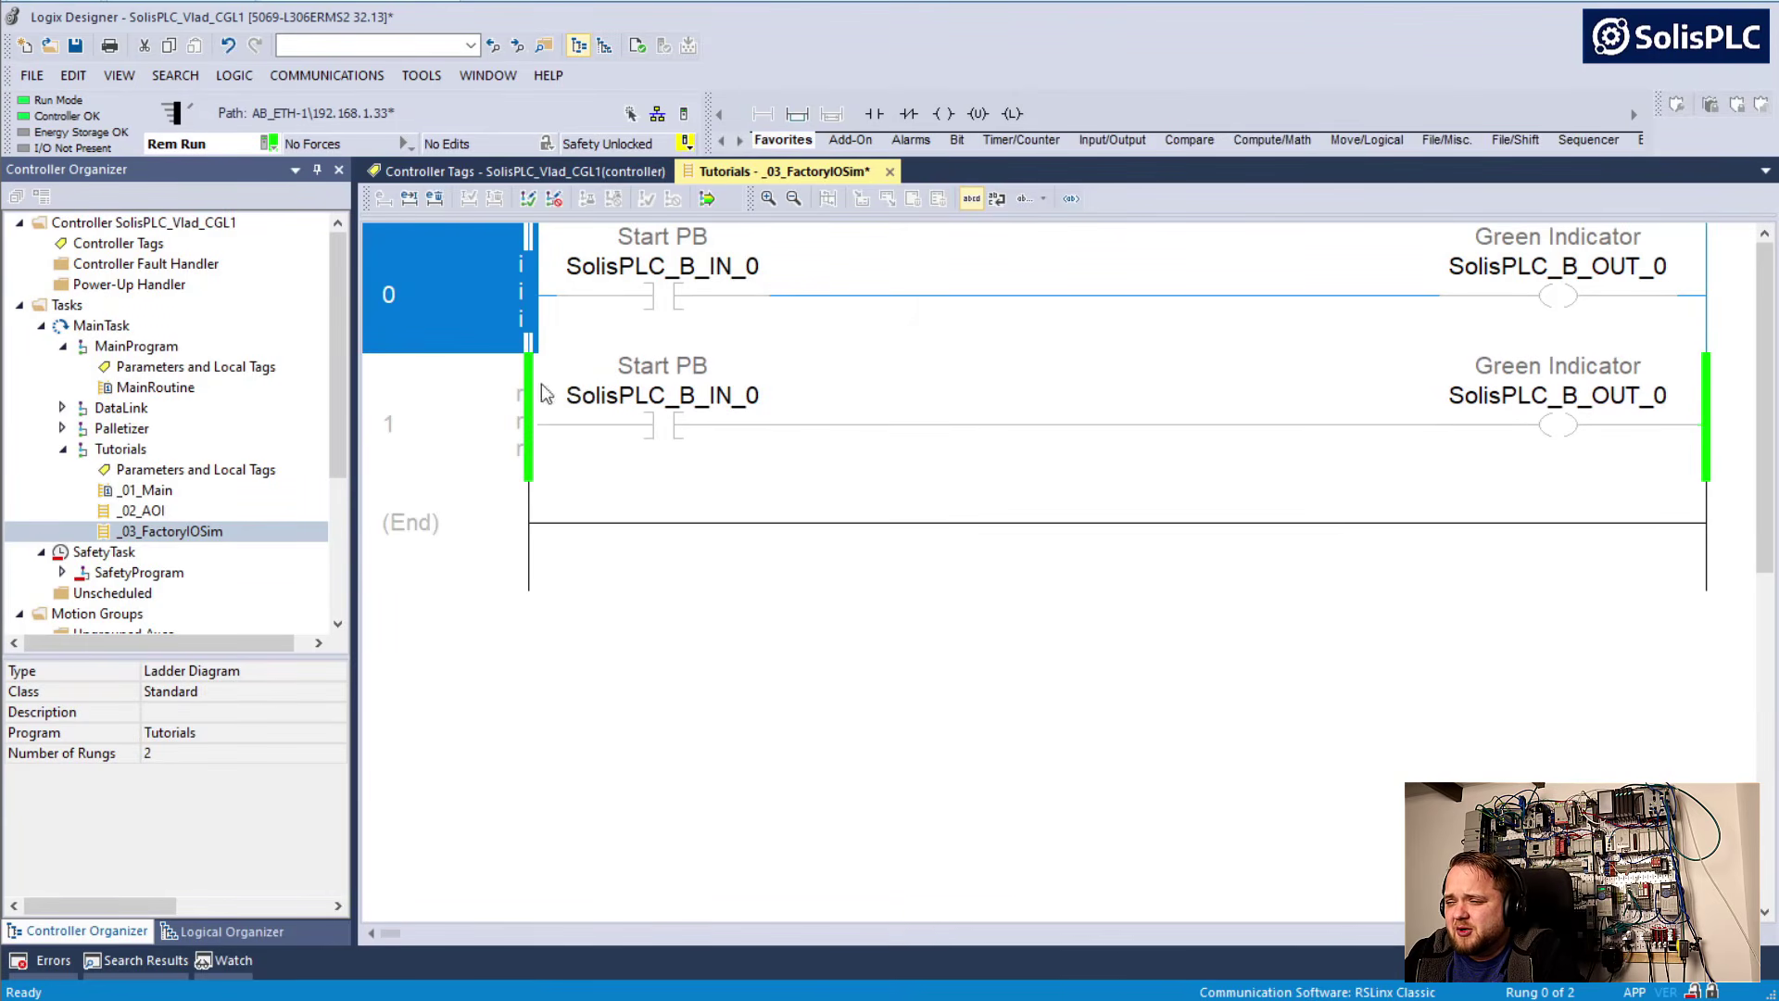
left_click(698, 277)
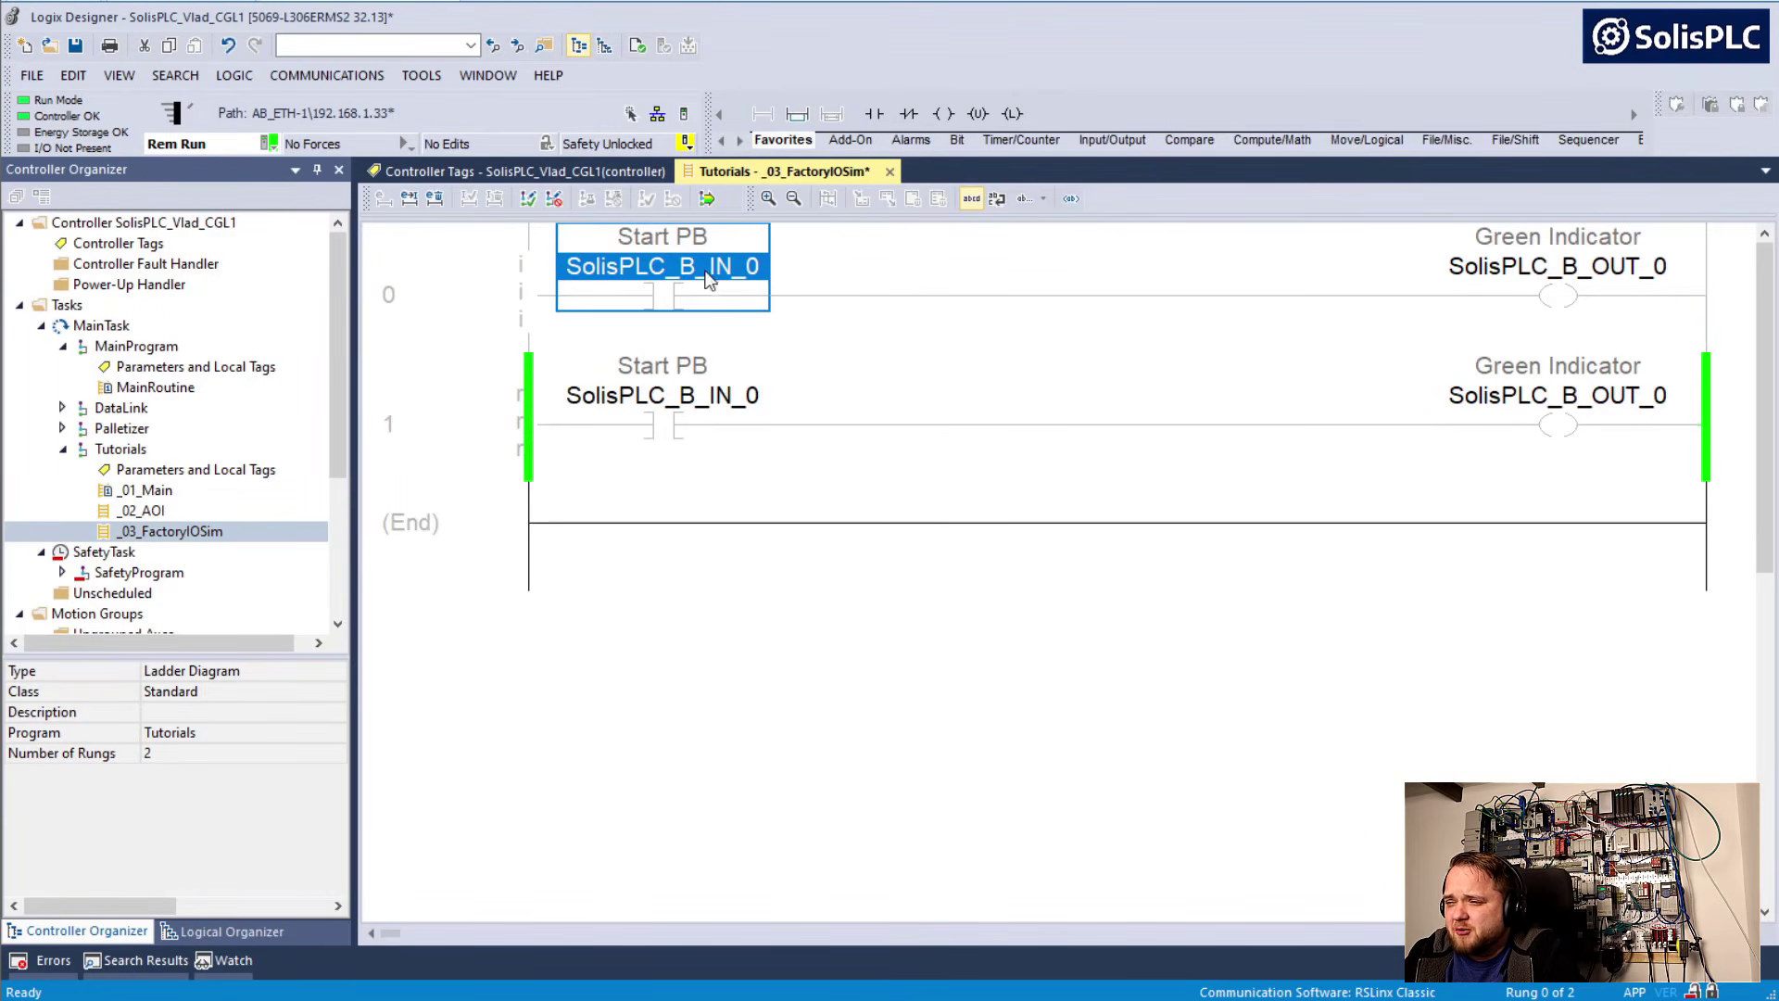
left_click(903, 114)
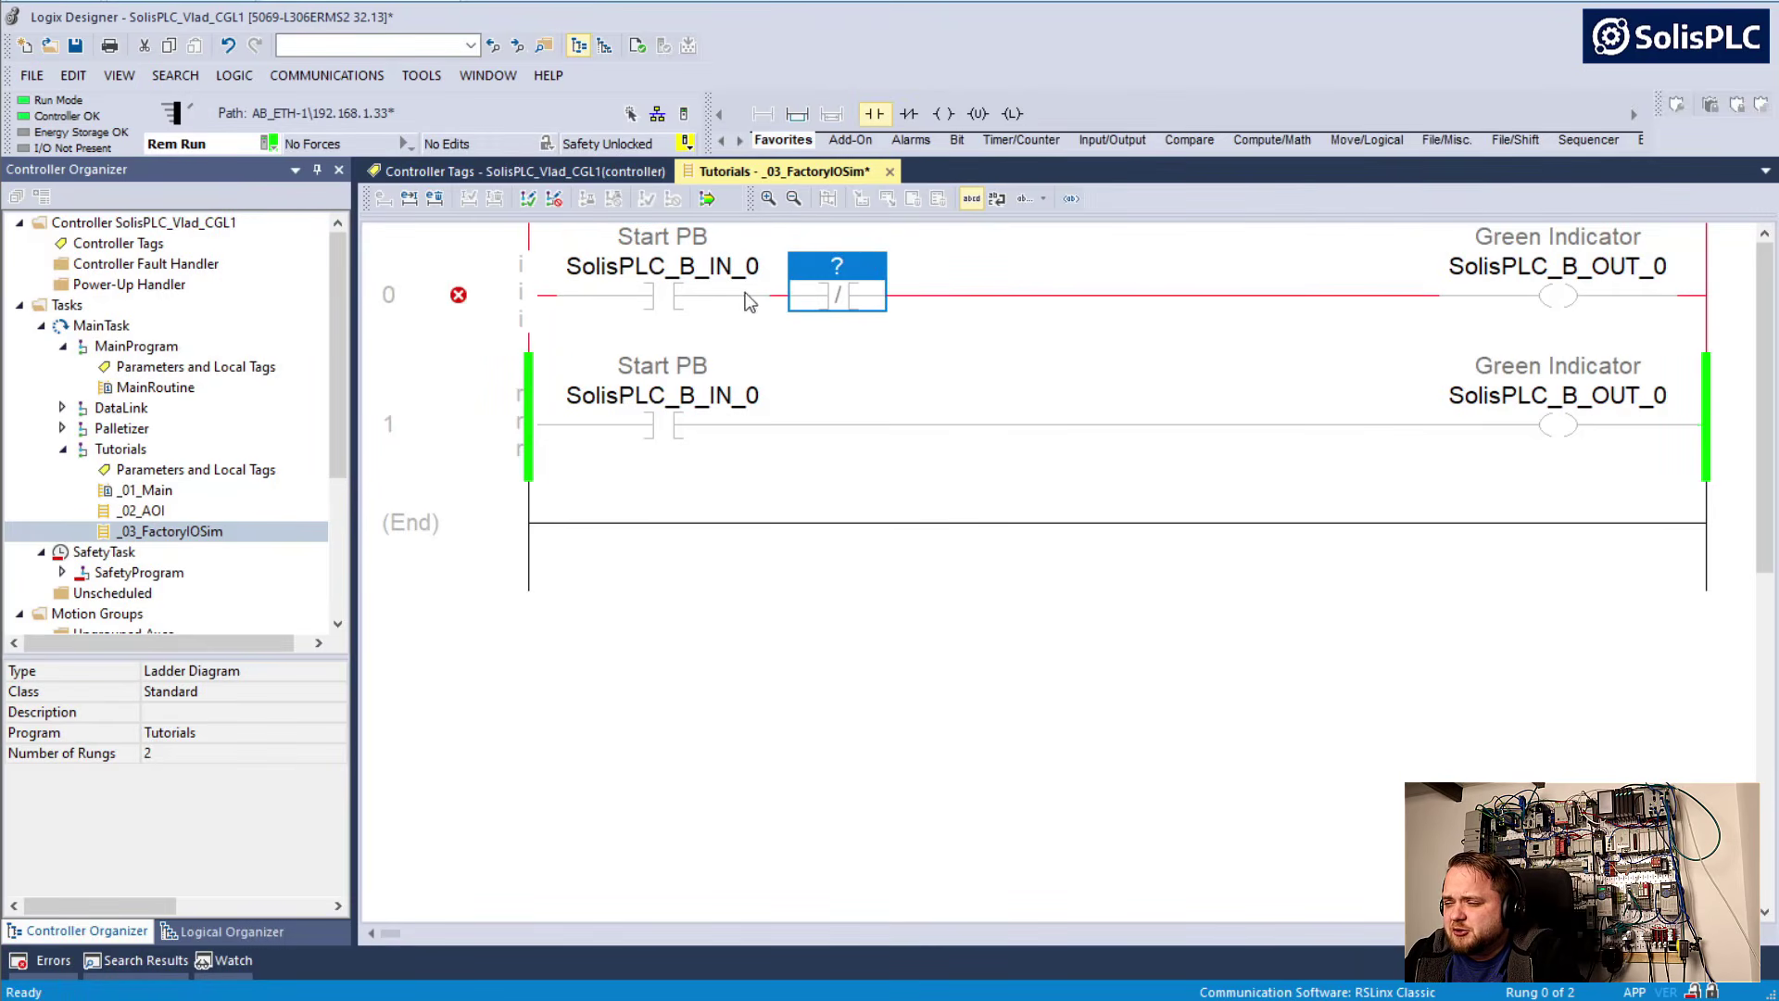
double_click(848, 281)
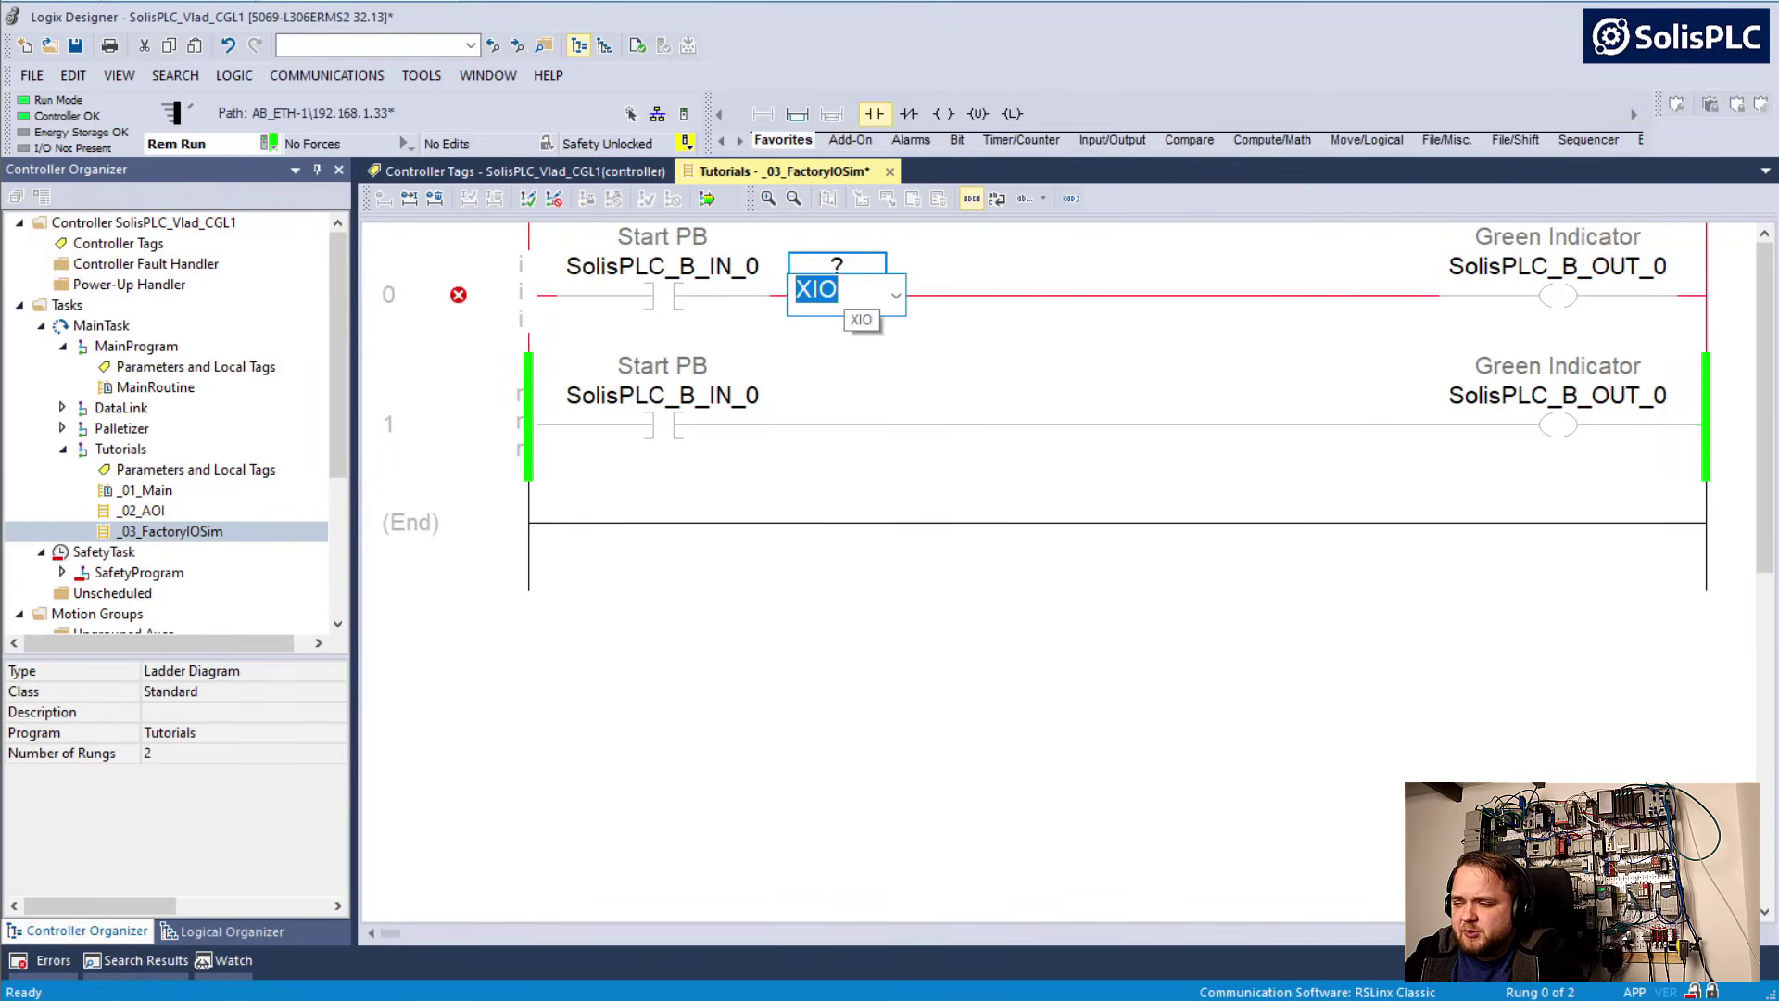
type("XIC")
Assign the tag SolisPLC_B_IN_1 to the new XIC contact in rung 0, based on the Start PB contact's tag
double_click(688, 266)
key("ctrl+c")
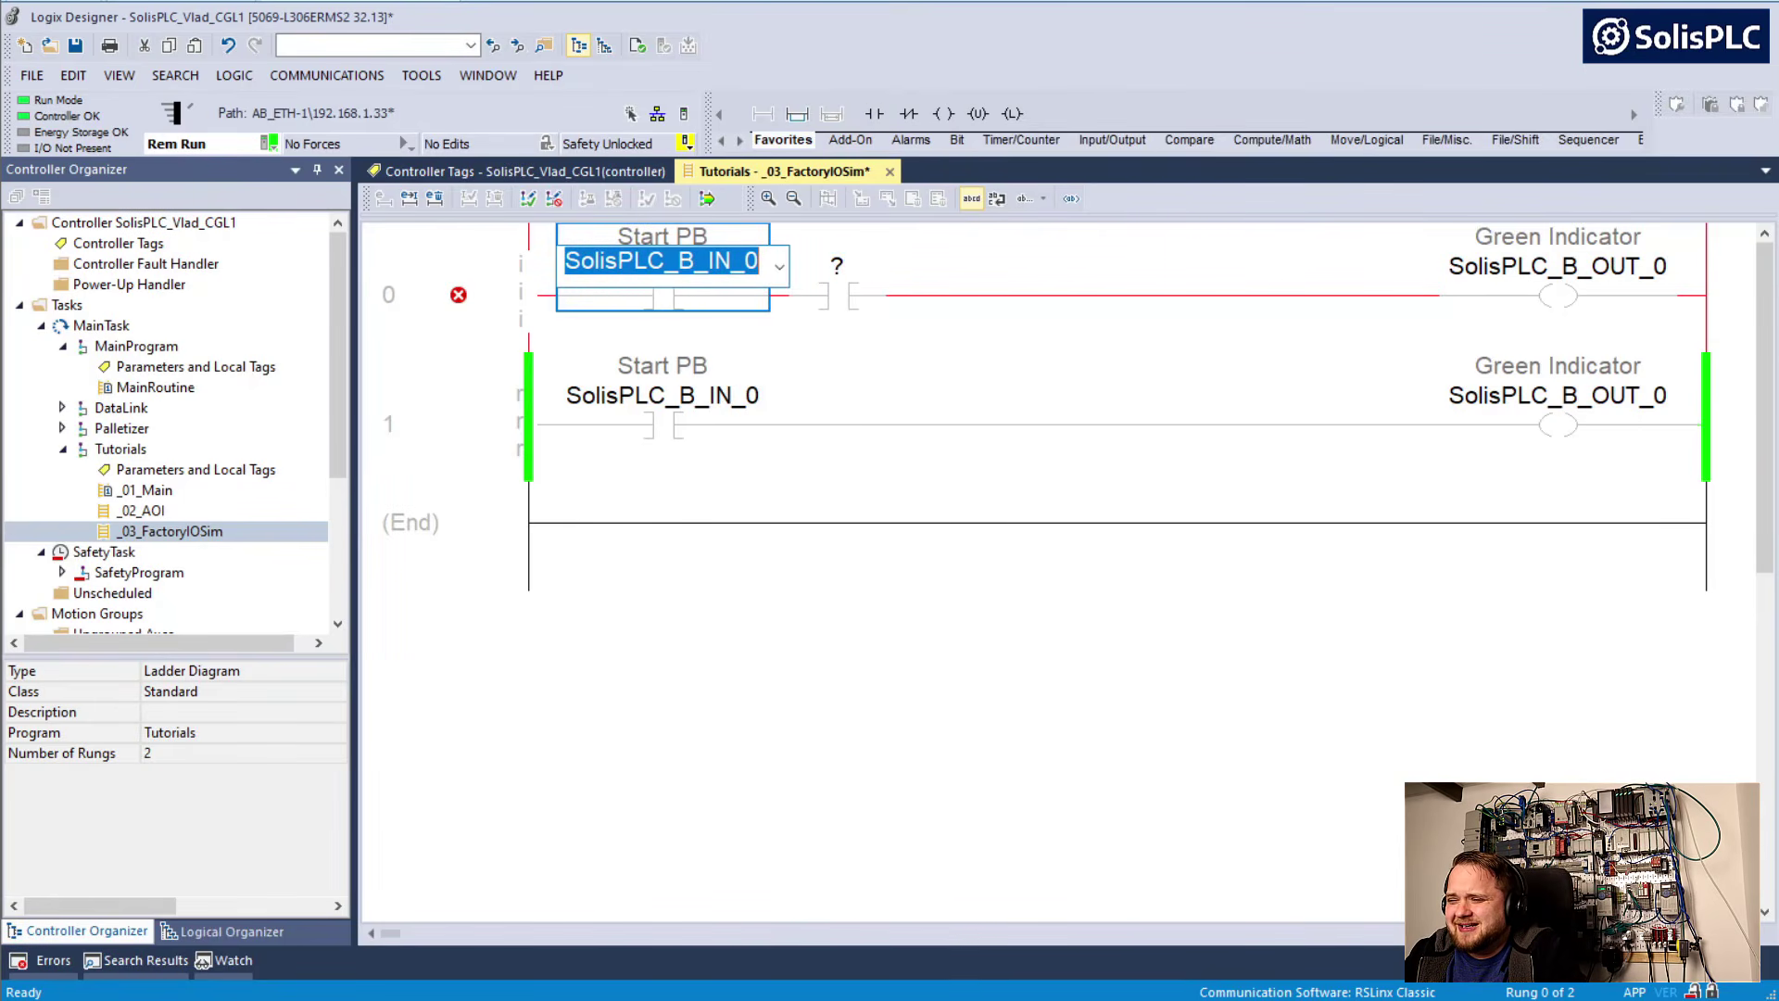
double_click(831, 269)
key("ctrl+v")
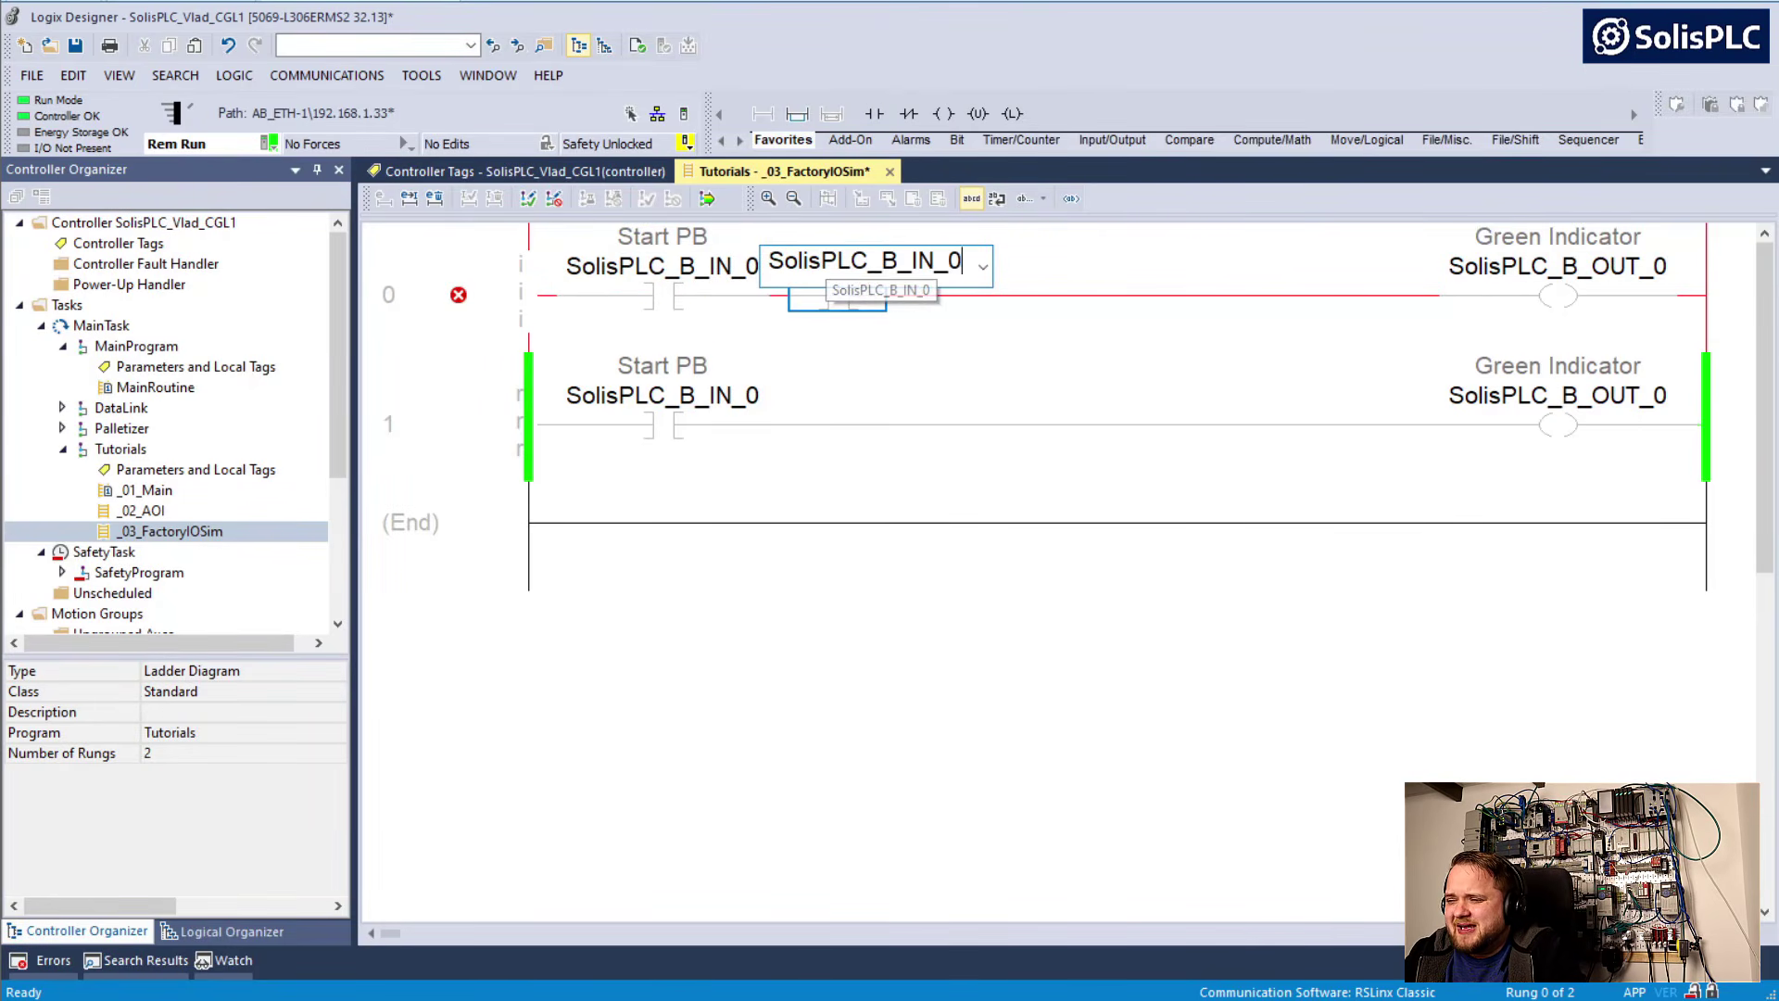
type("1")
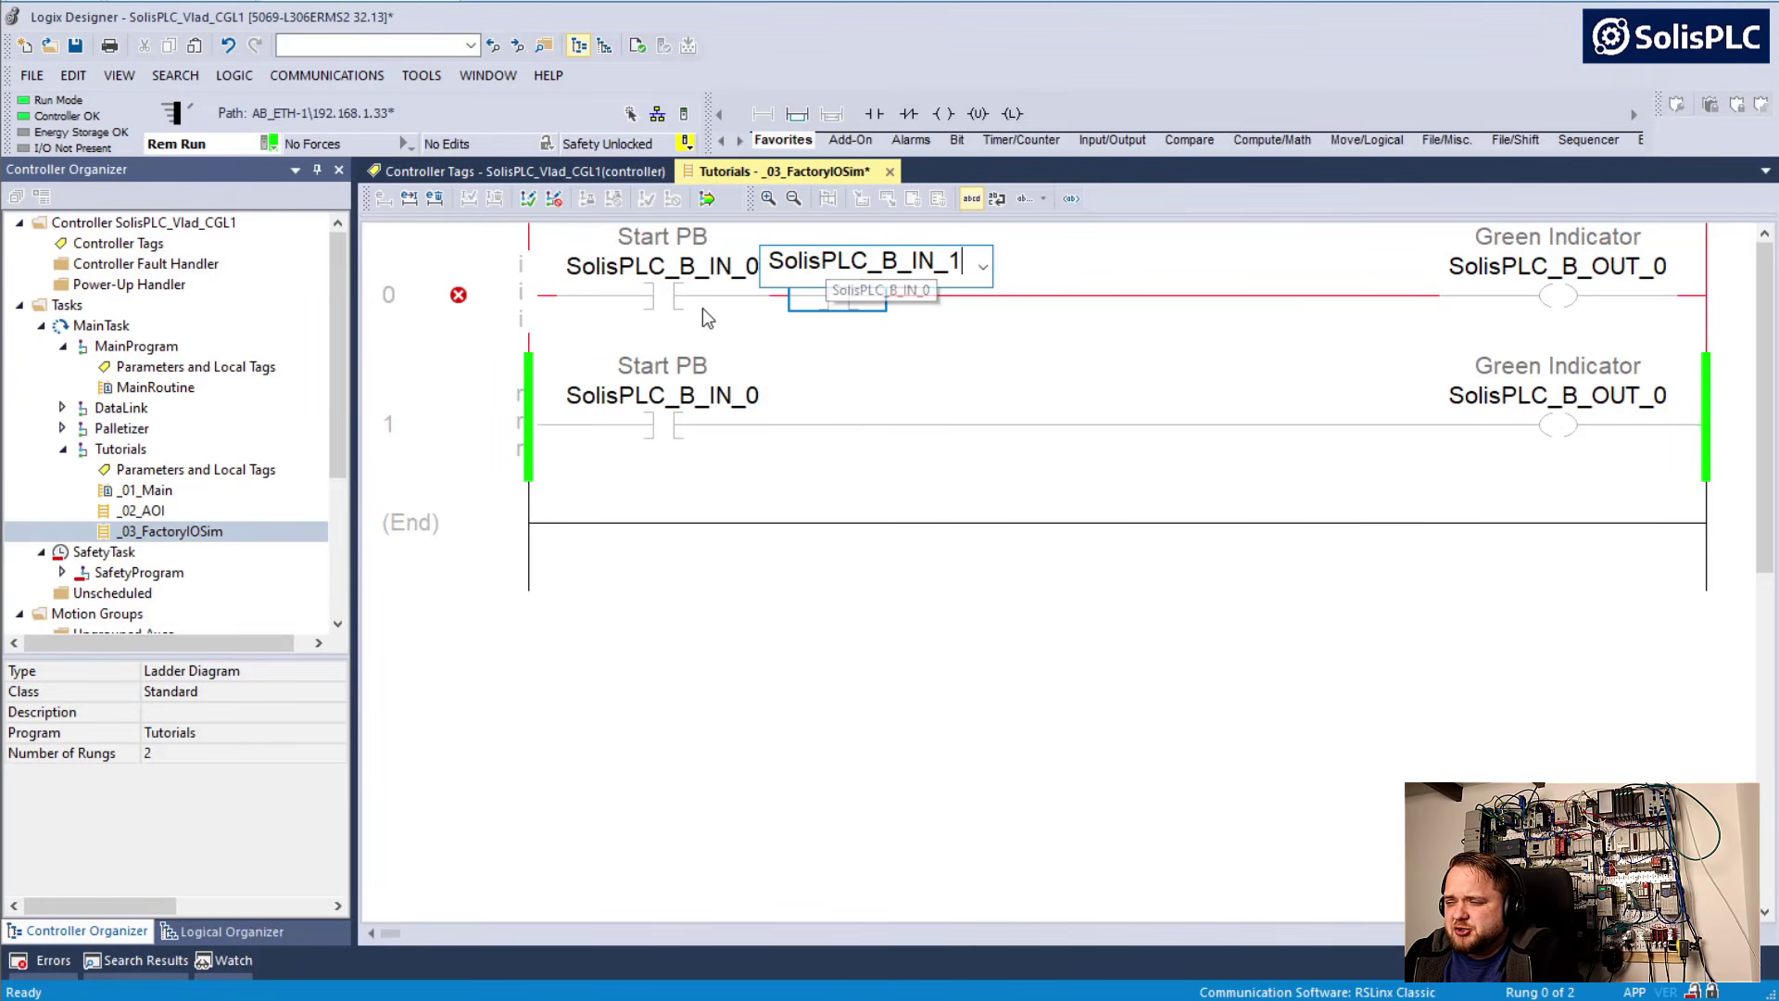
left_click(677, 309)
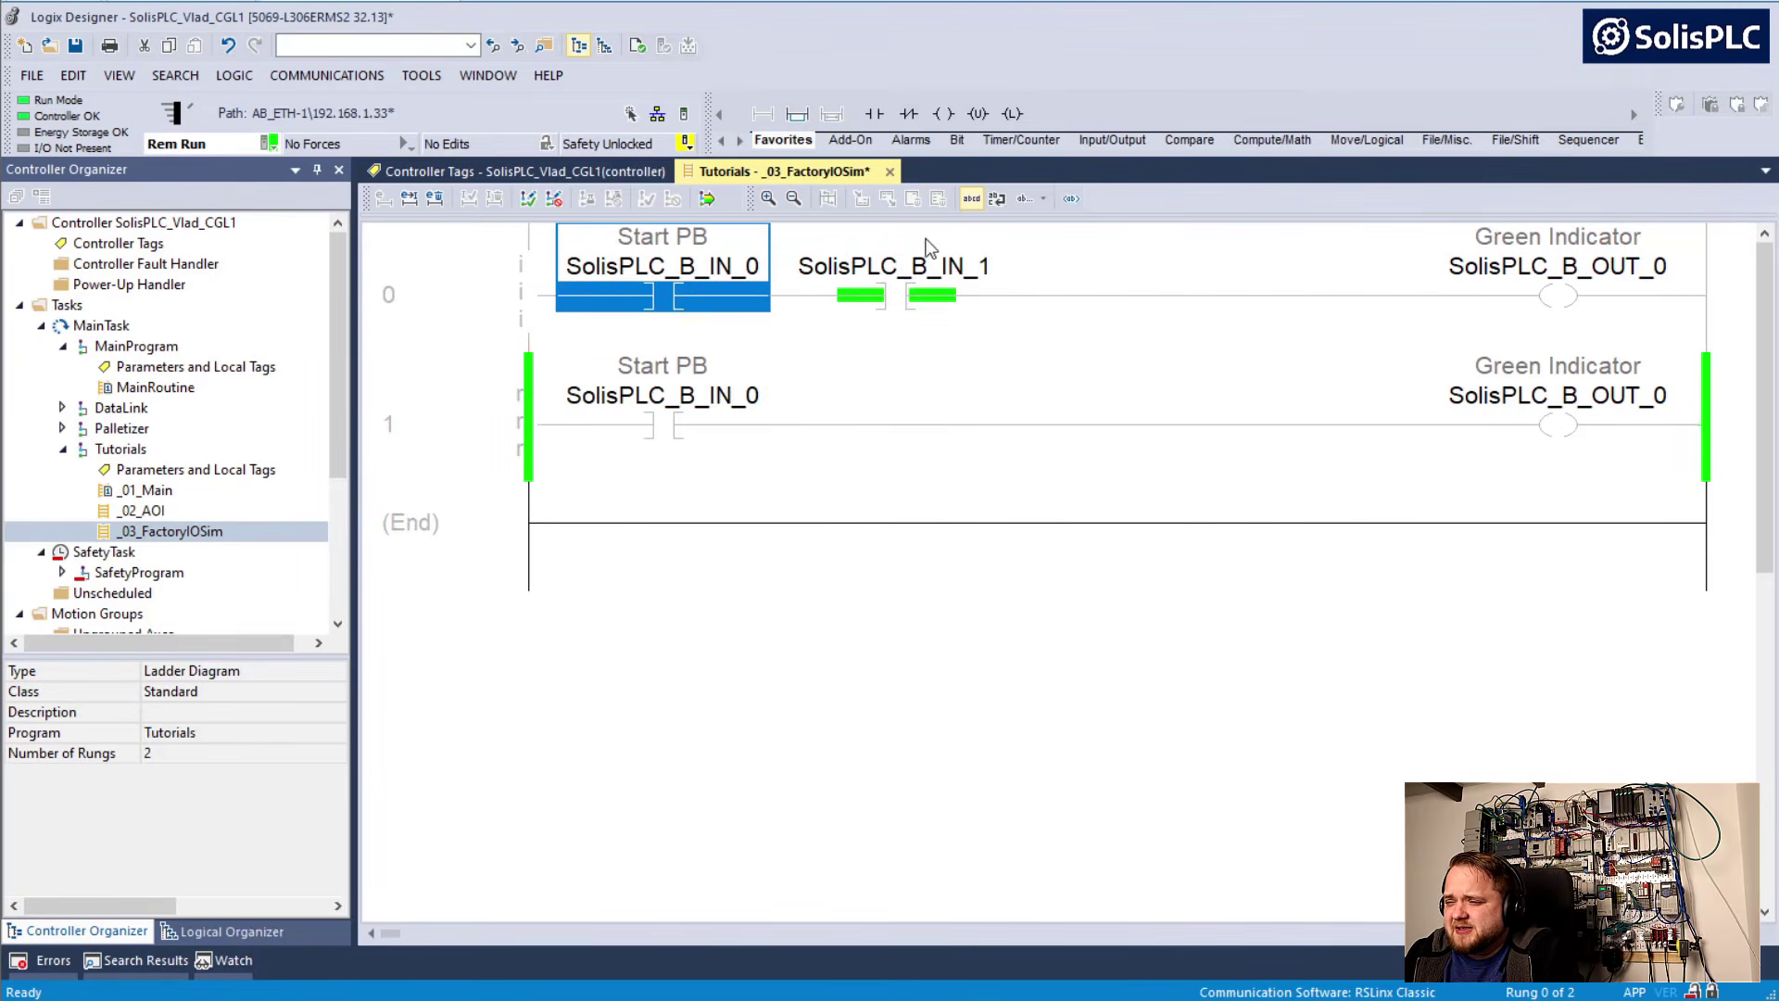
Give the SolisPLC_B_IN_1 contact the main operand description "Stop PB"
left_click(882, 266)
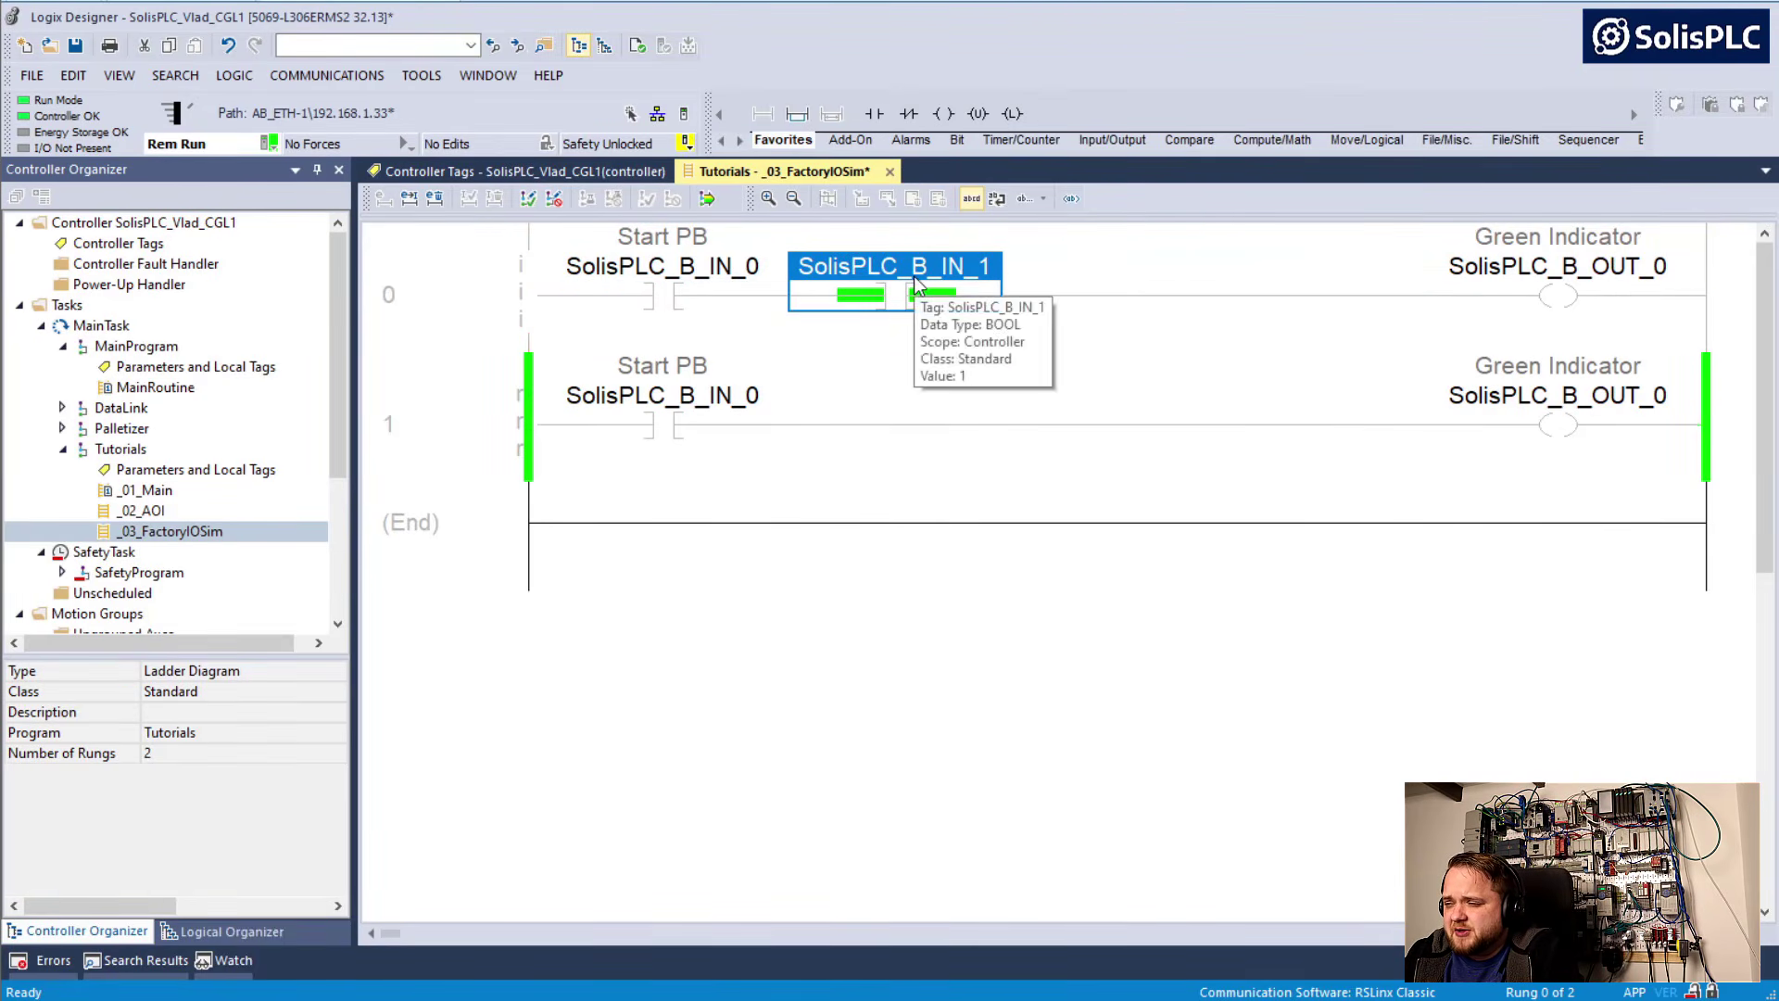
right_click(898, 269)
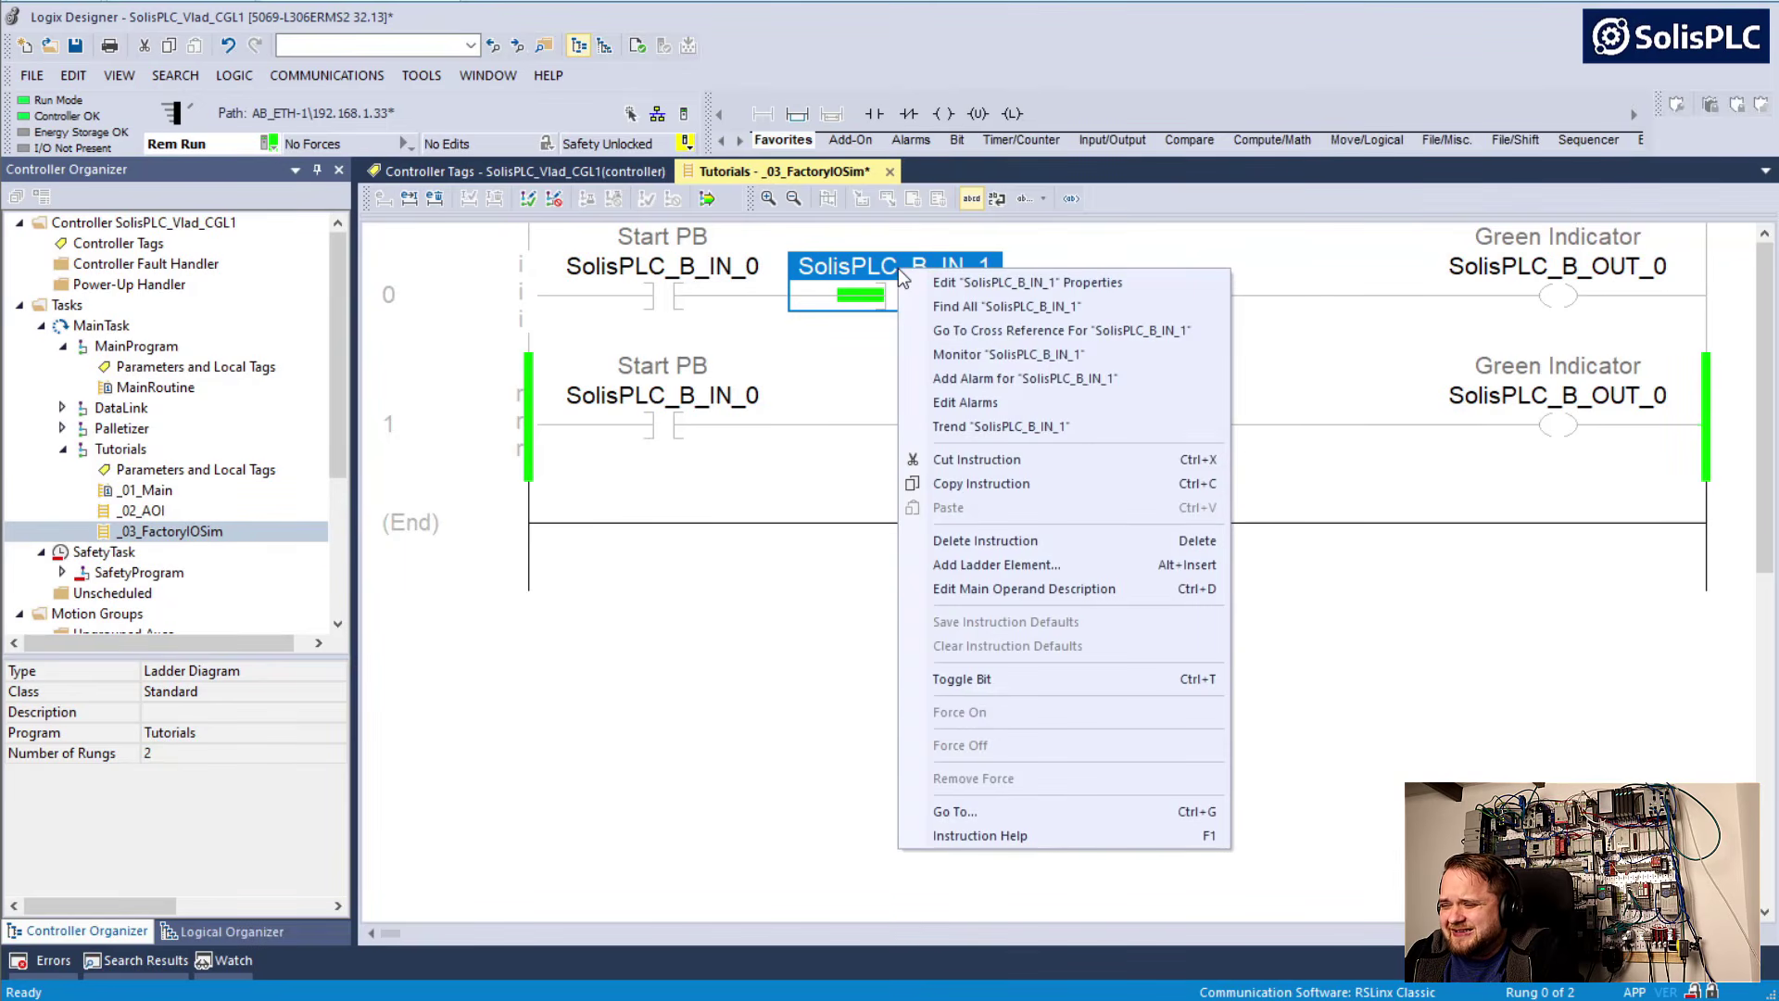
left_click(959, 588)
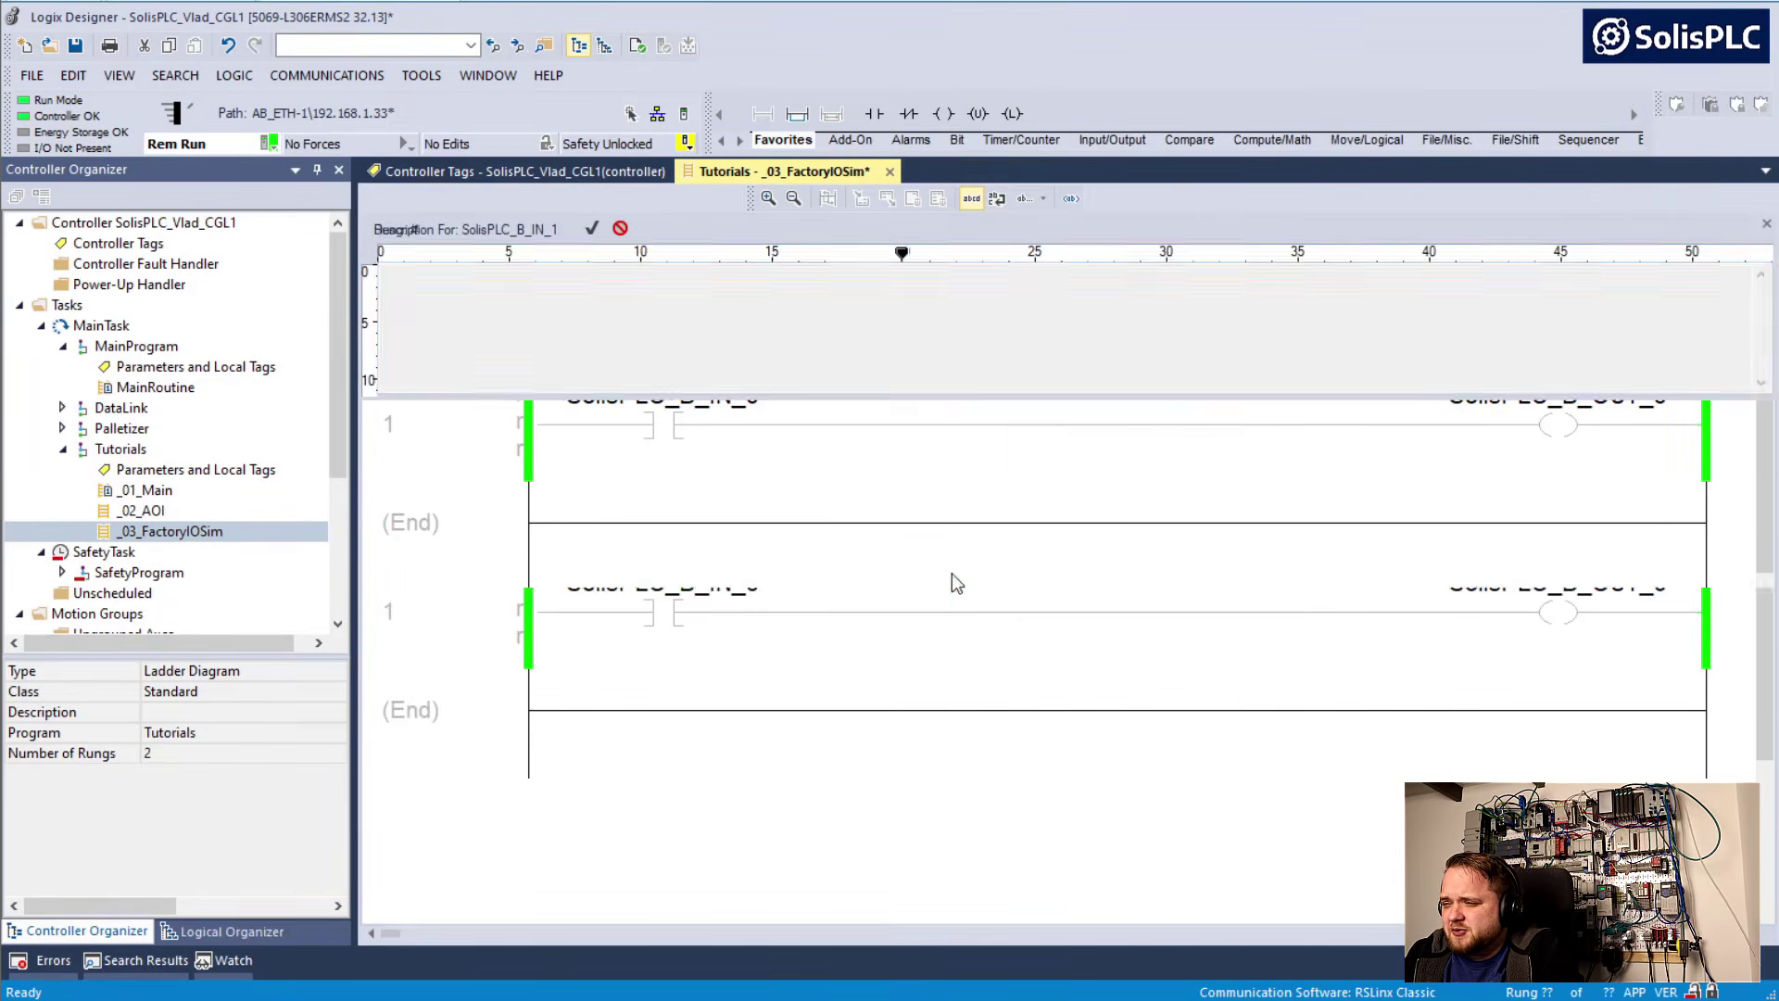
type("Stop PB")
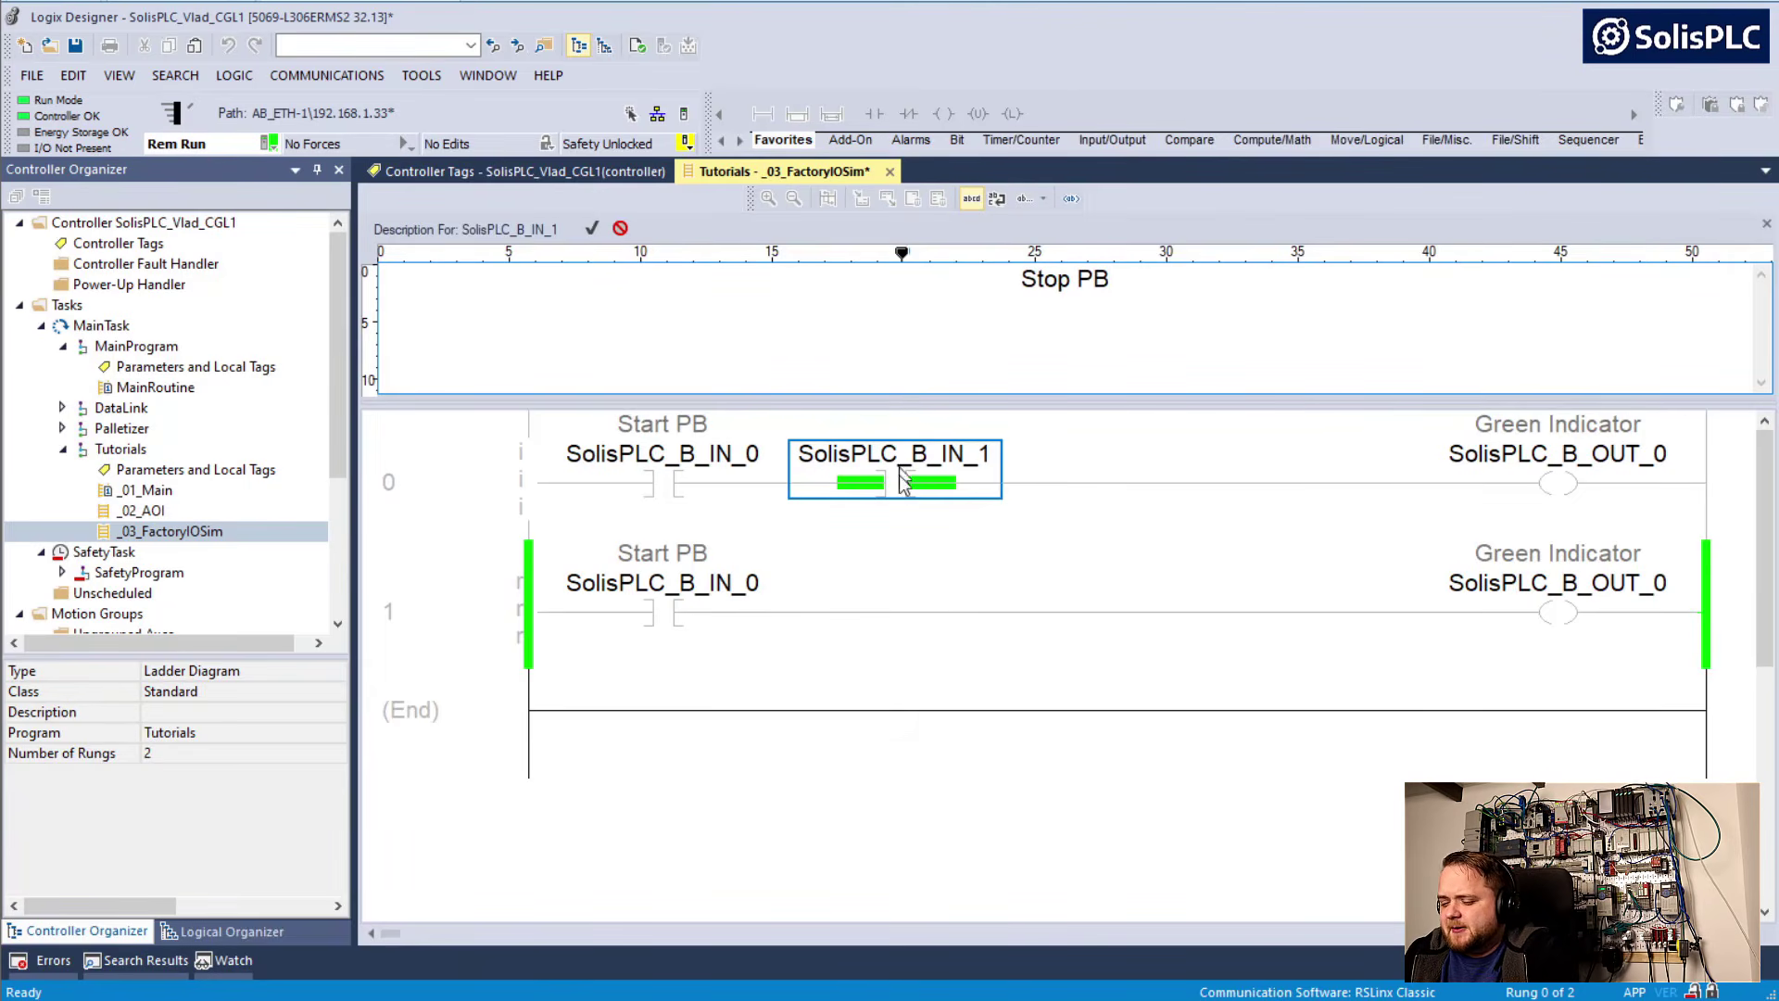
left_click(825, 567)
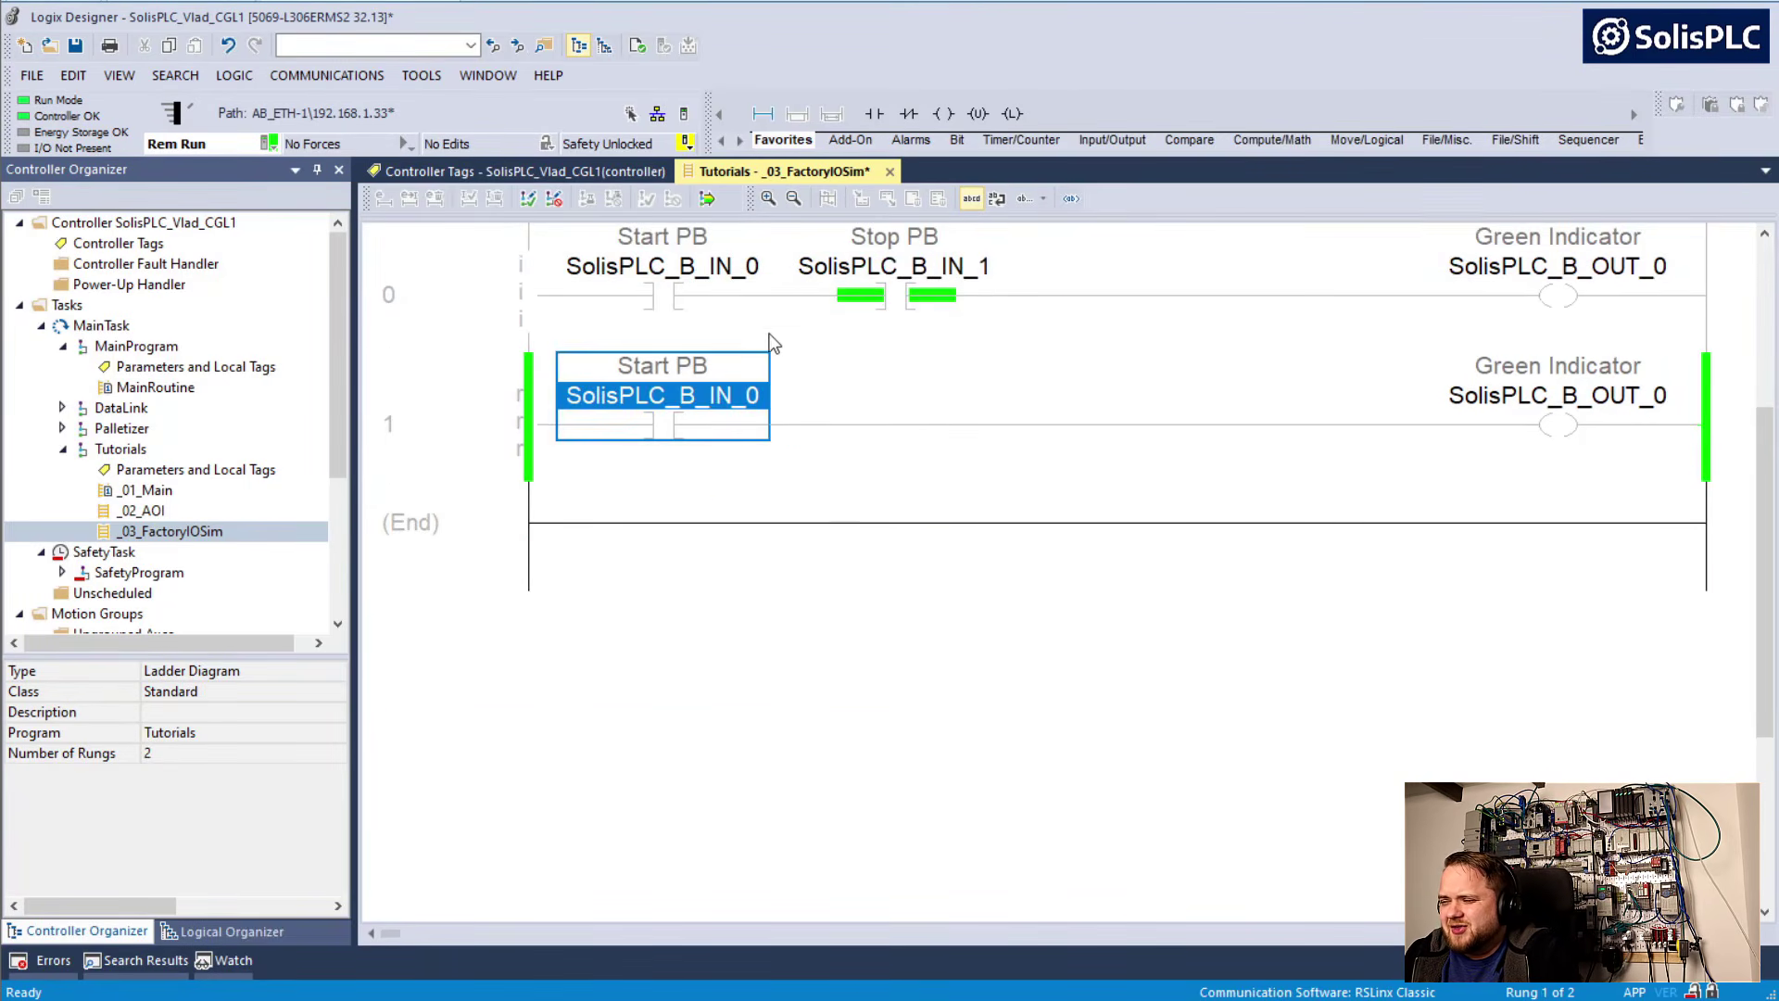
Add a parallel branch around the Start PB contact in the edited rung 0
left_click(708, 287)
left_click(515, 287)
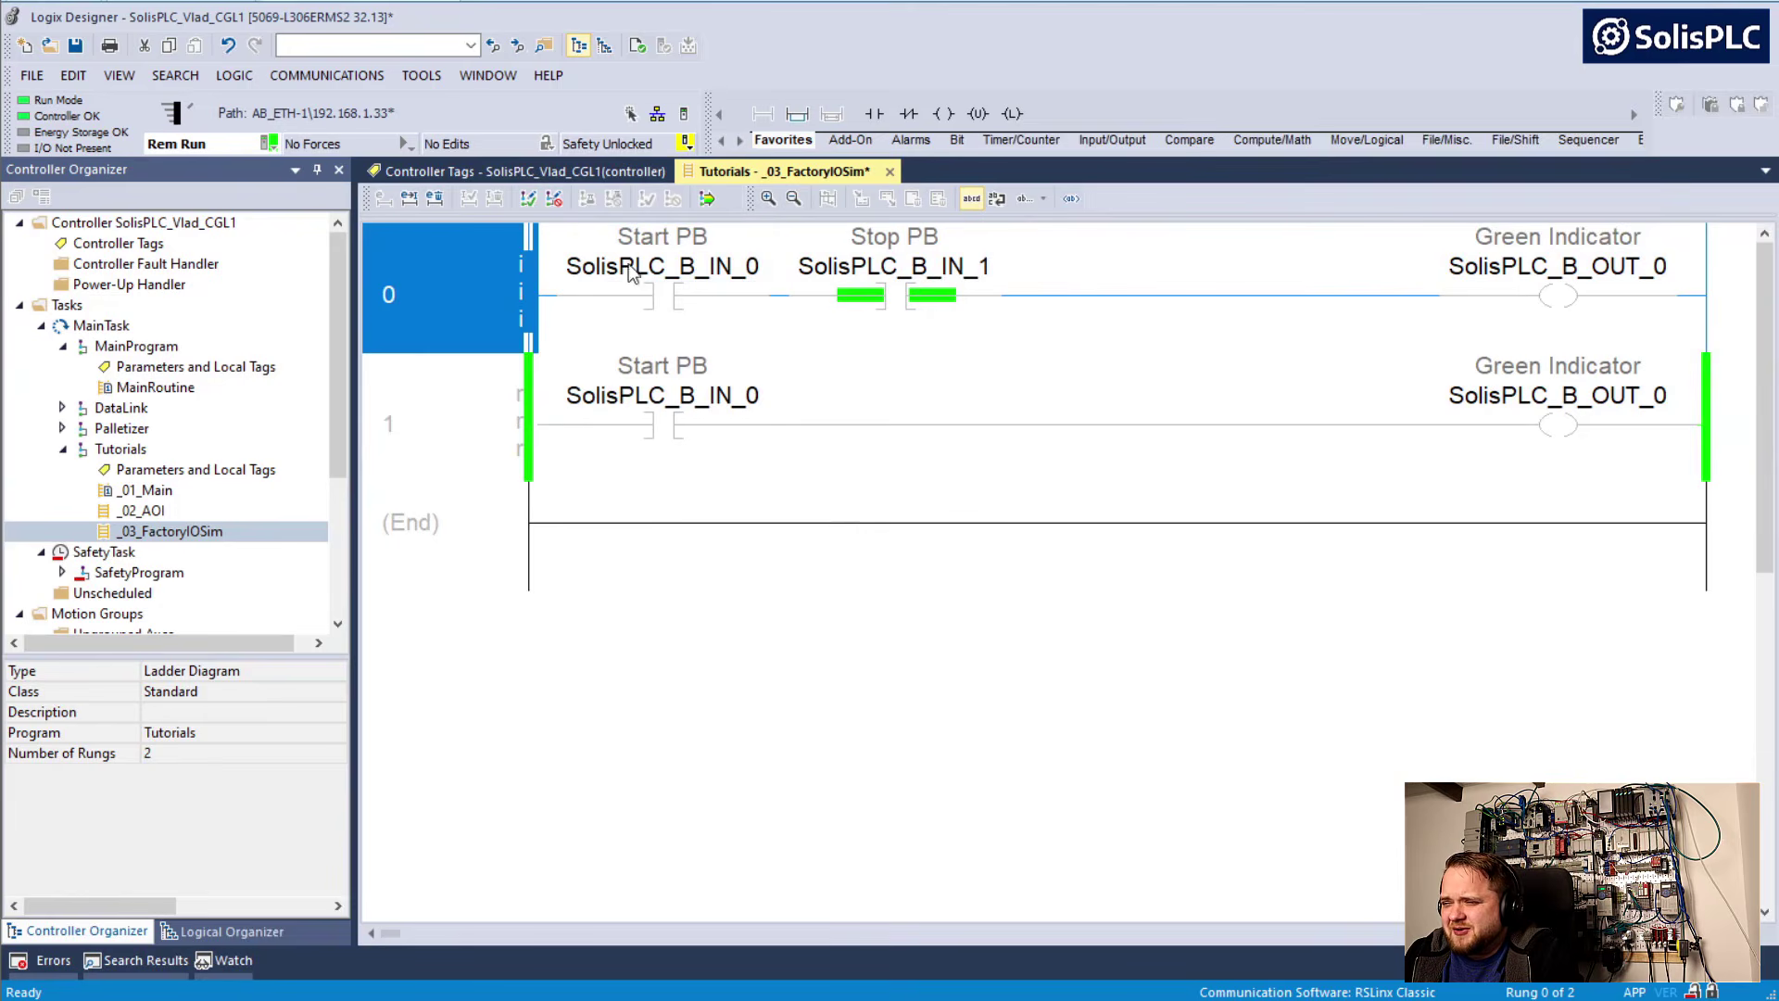
left_click(799, 114)
mouse_move(658, 343)
left_mouse_down()
mouse_move(787, 350)
mouse_move(873, 321)
left_mouse_up()
Place a copy of the SolisPLC_B_OUT_0 coil in the branch under Start PB and change it to XIC
left_click_drag(1455, 275, 766, 421, "ctrl")
double_click(730, 397)
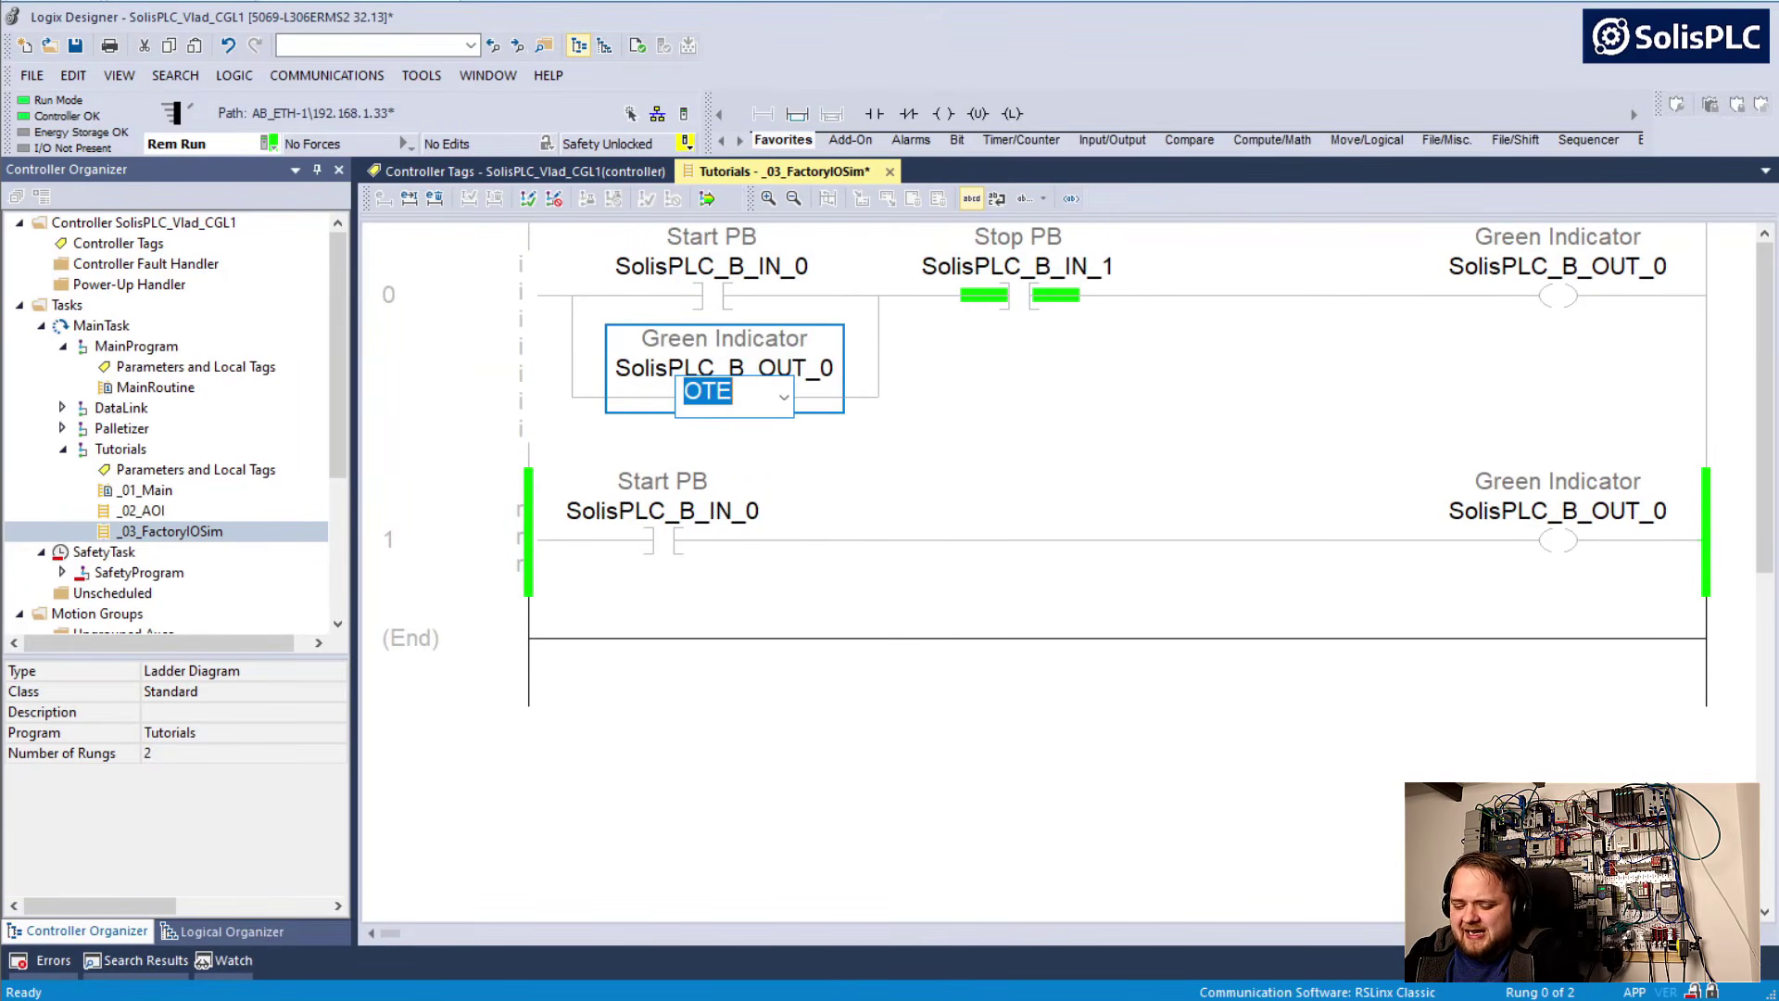
type("XIC")
key("Return")
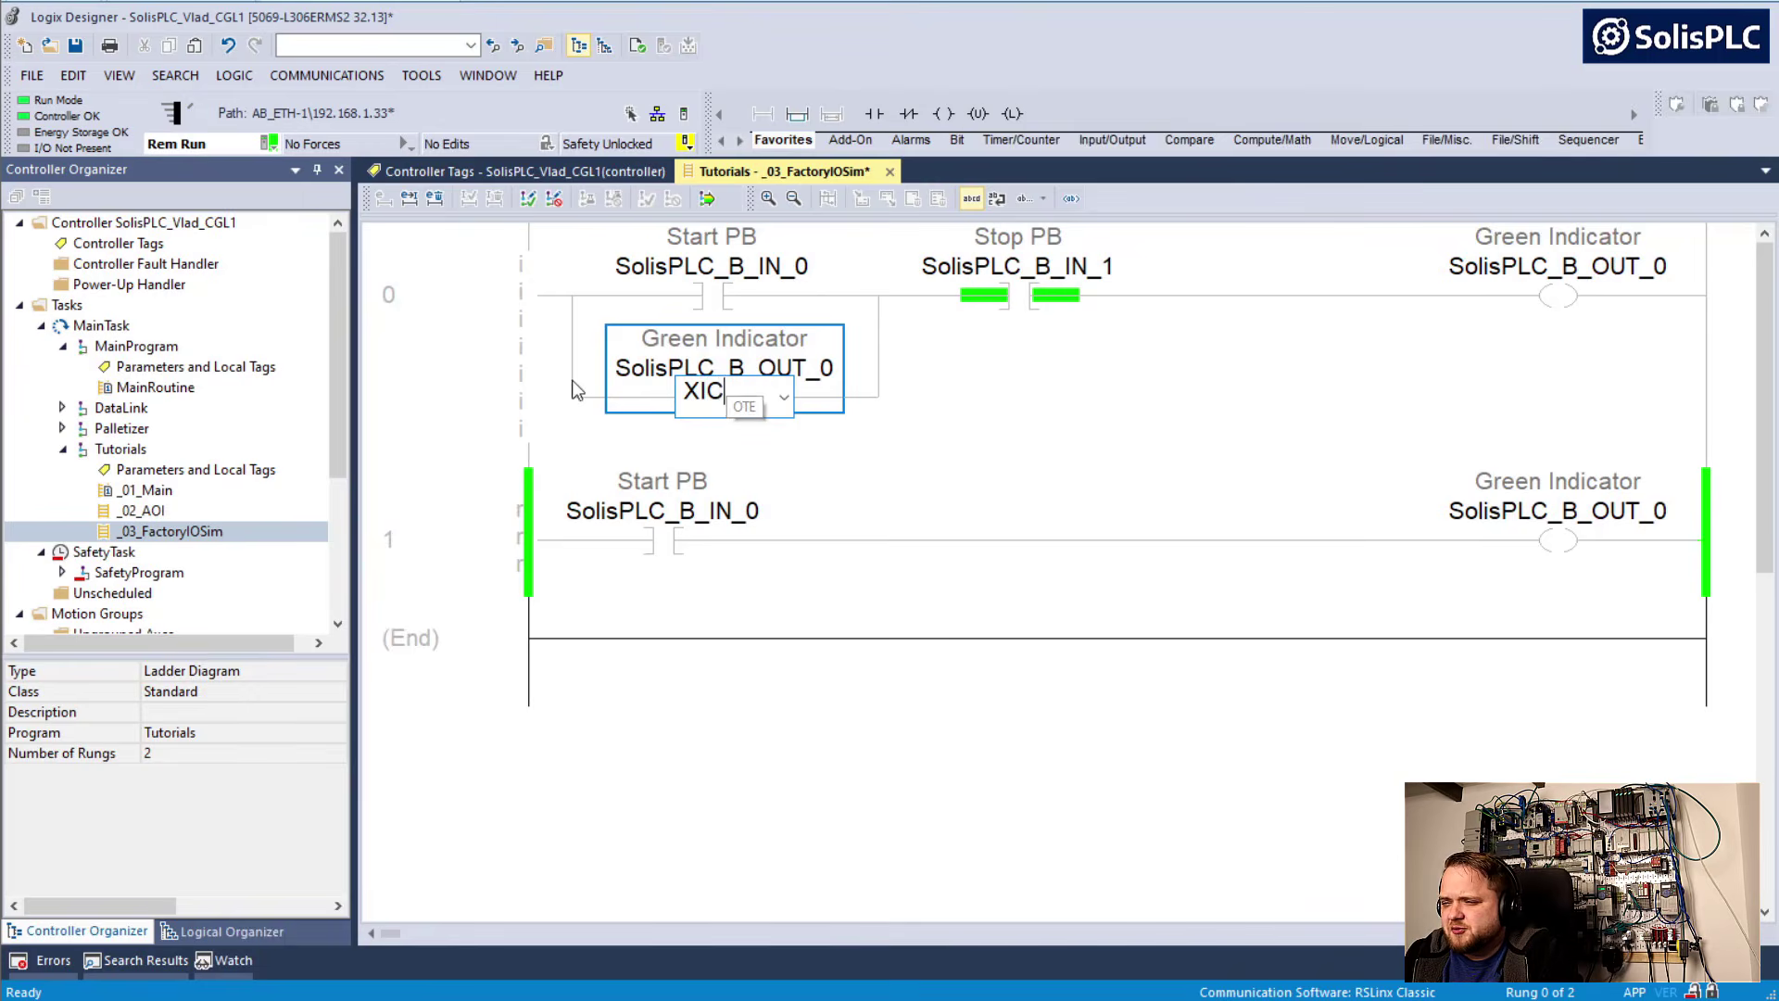
left_click(492, 365)
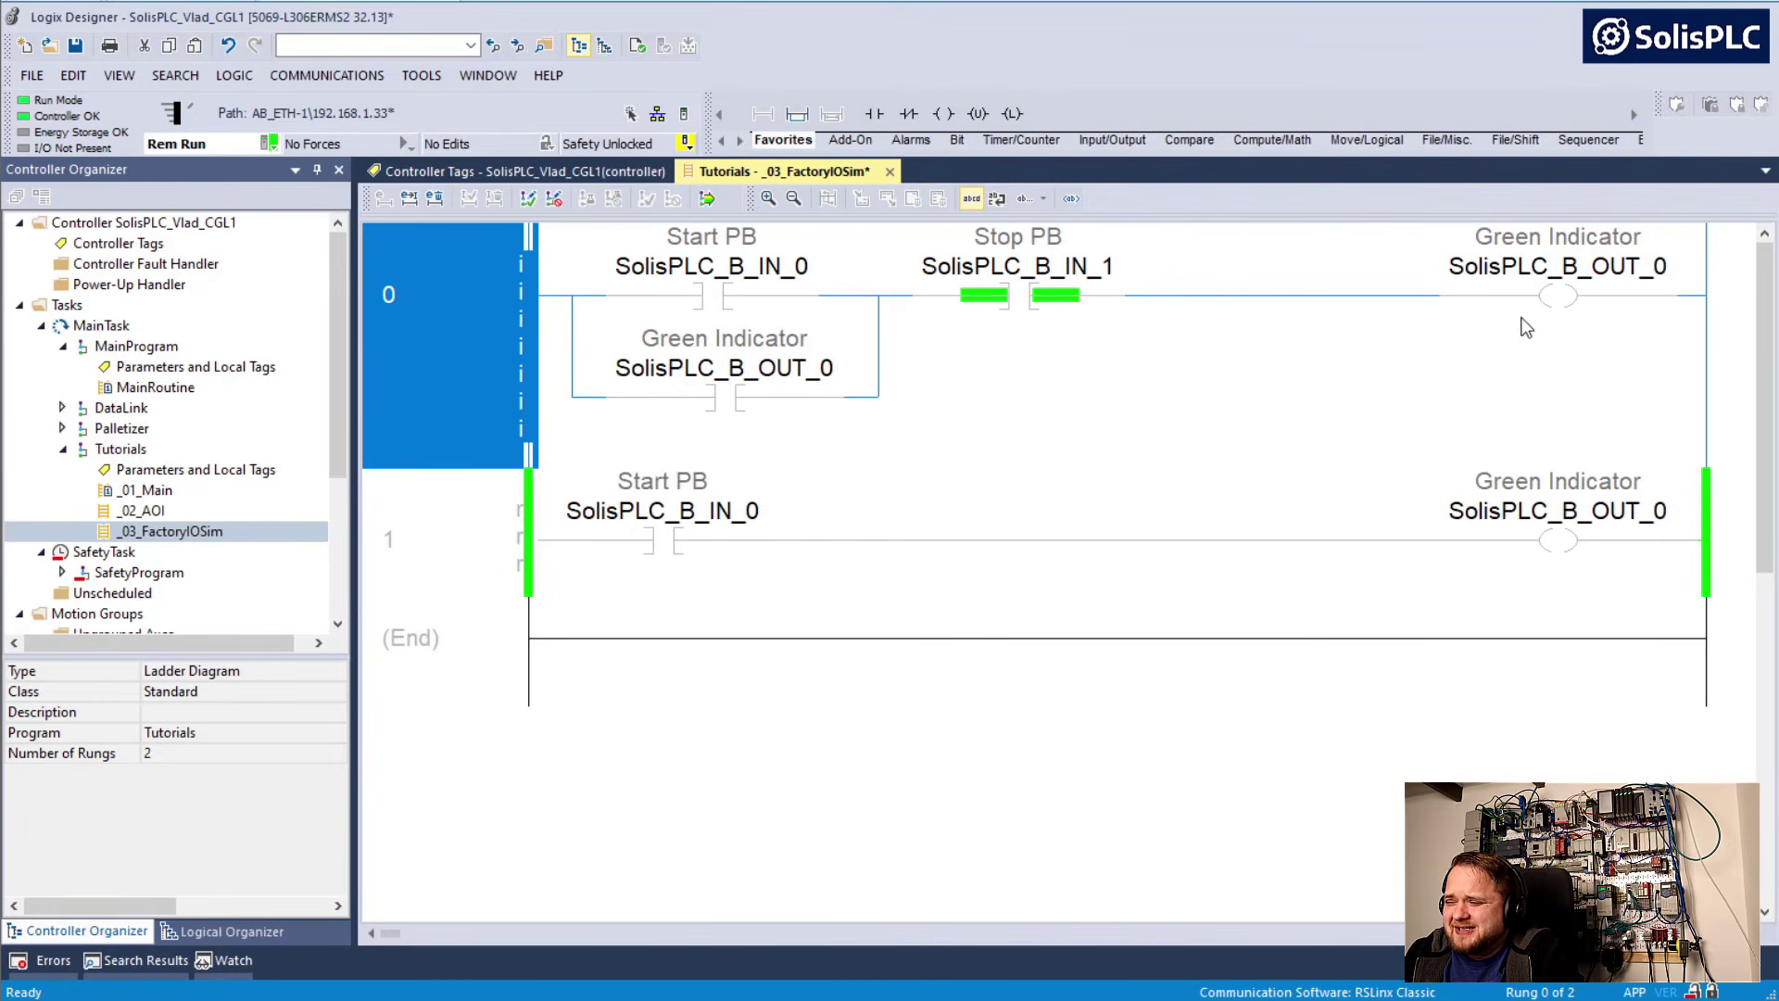
Add a rung below rung 1, copy the SolisPLC_B_OUT_0 coil onto it, and change the instruction to XIO
left_click(513, 563)
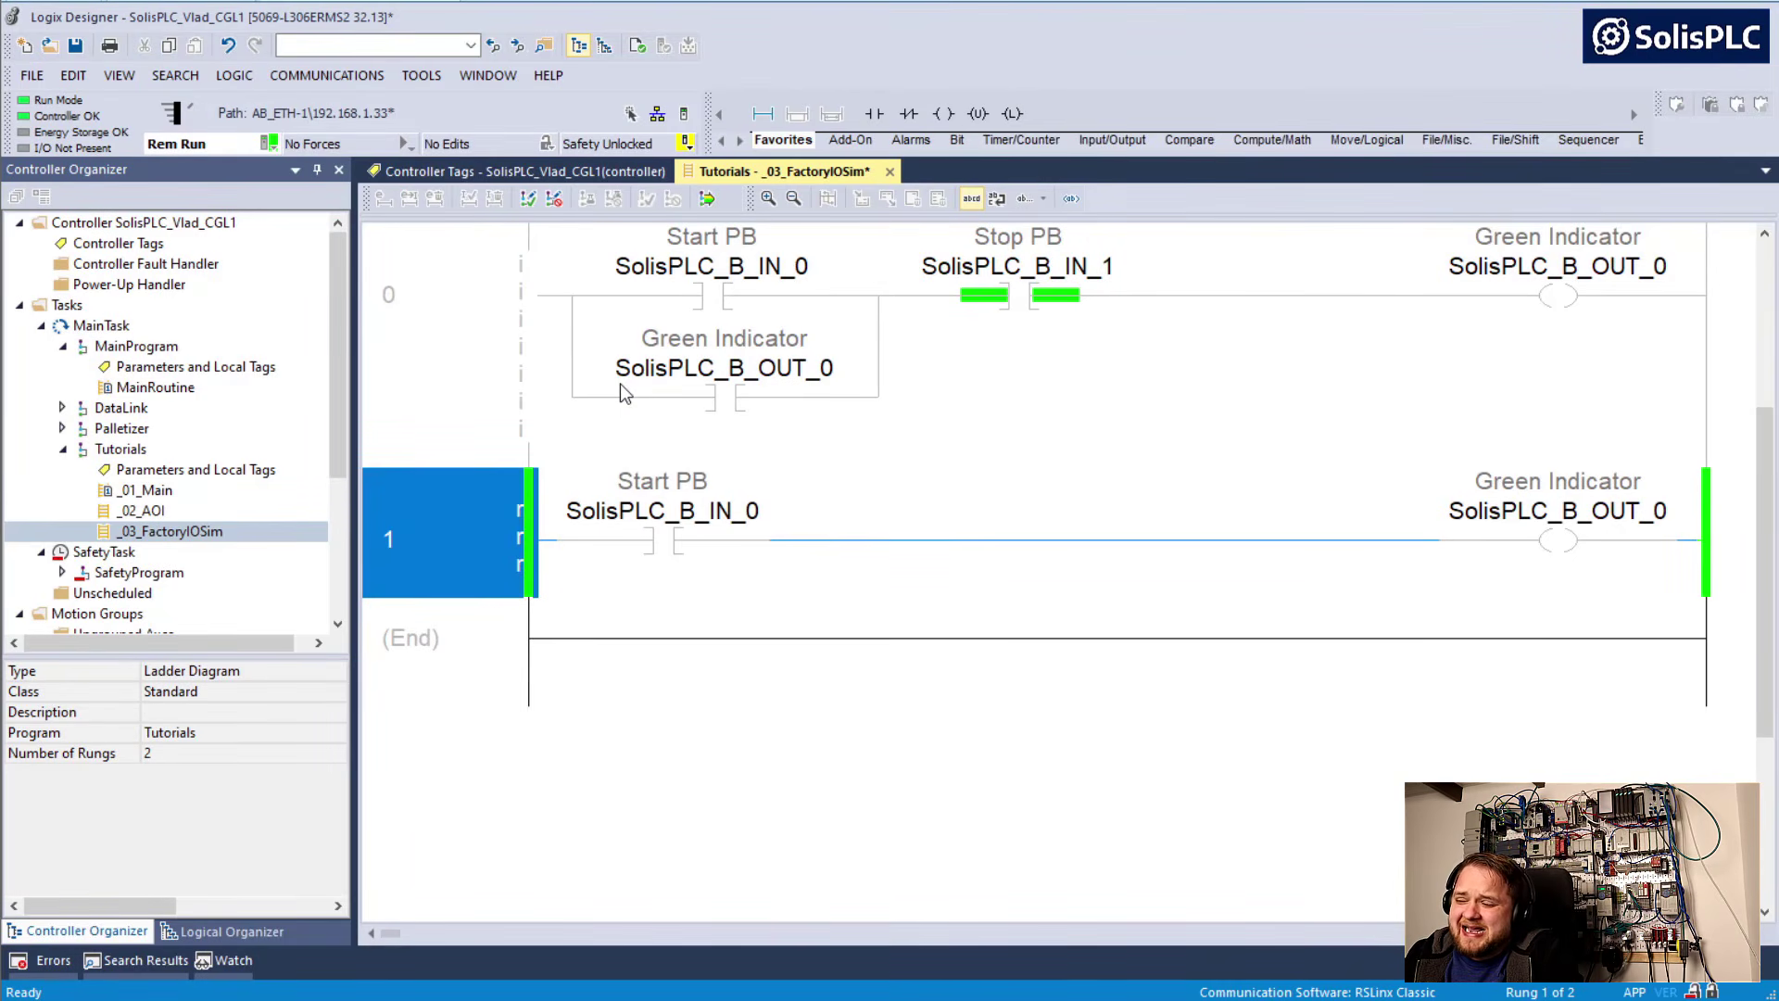
left_click(760, 114)
left_click(1543, 296)
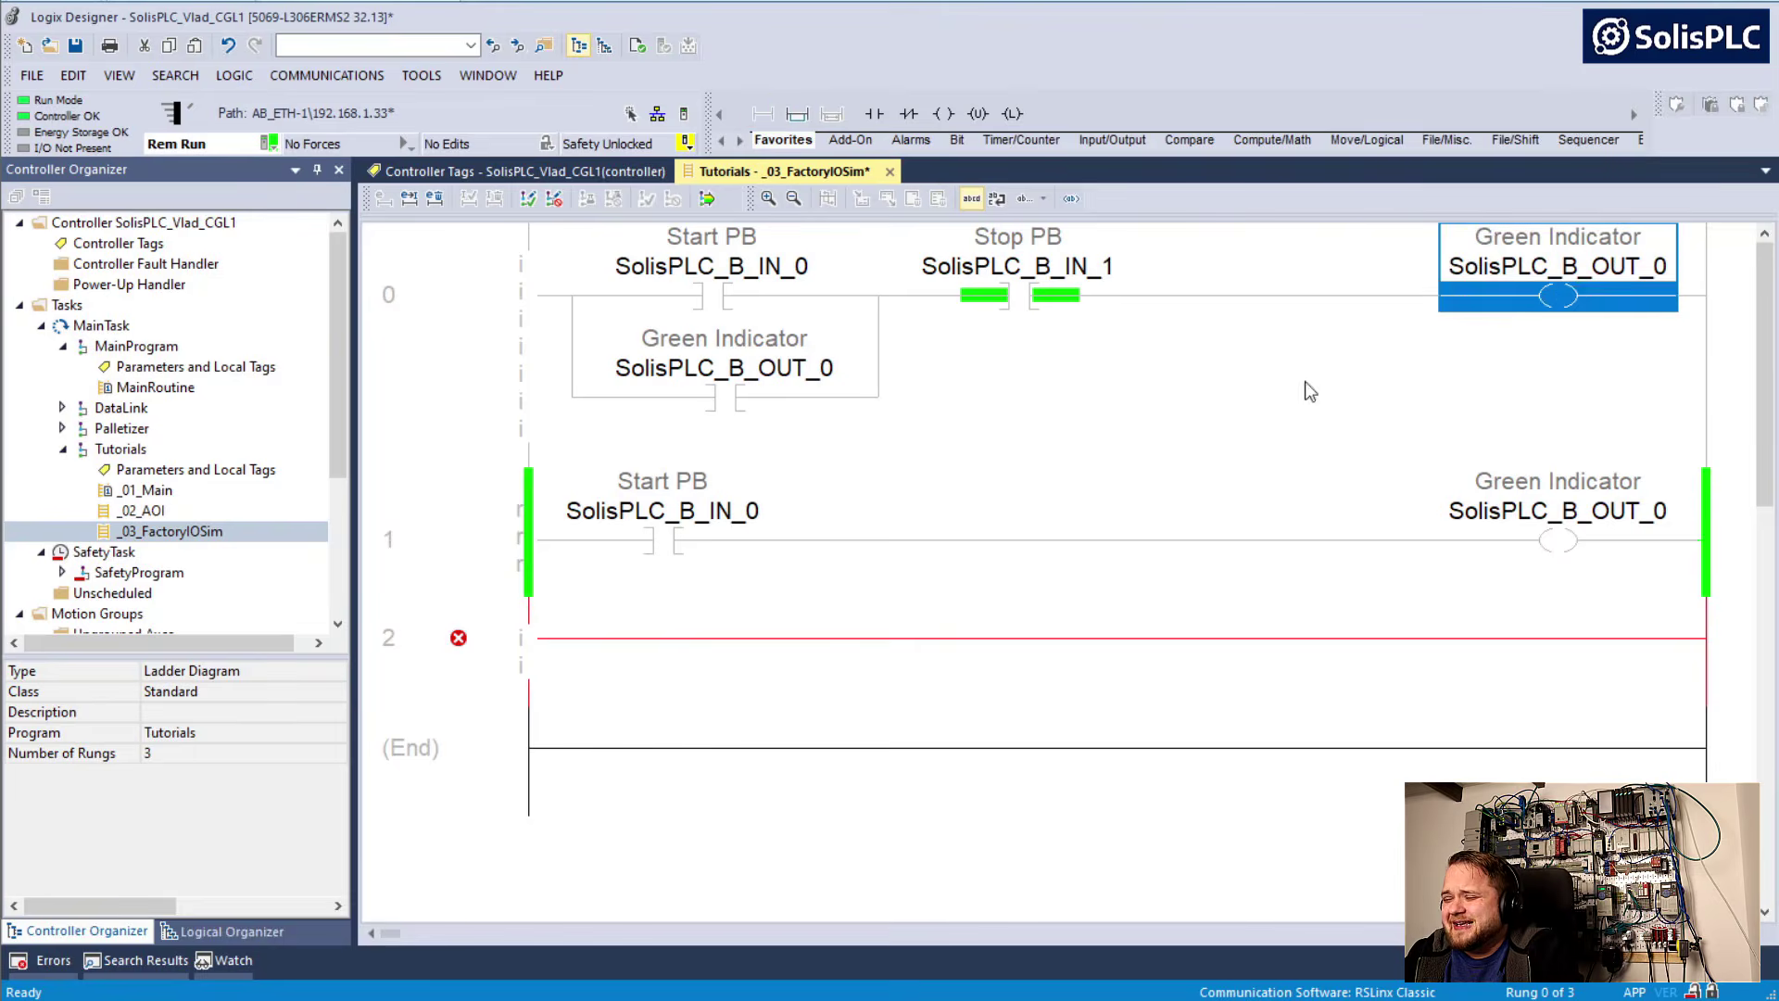
key("ctrl+c")
left_click(547, 646)
key("ctrl+v")
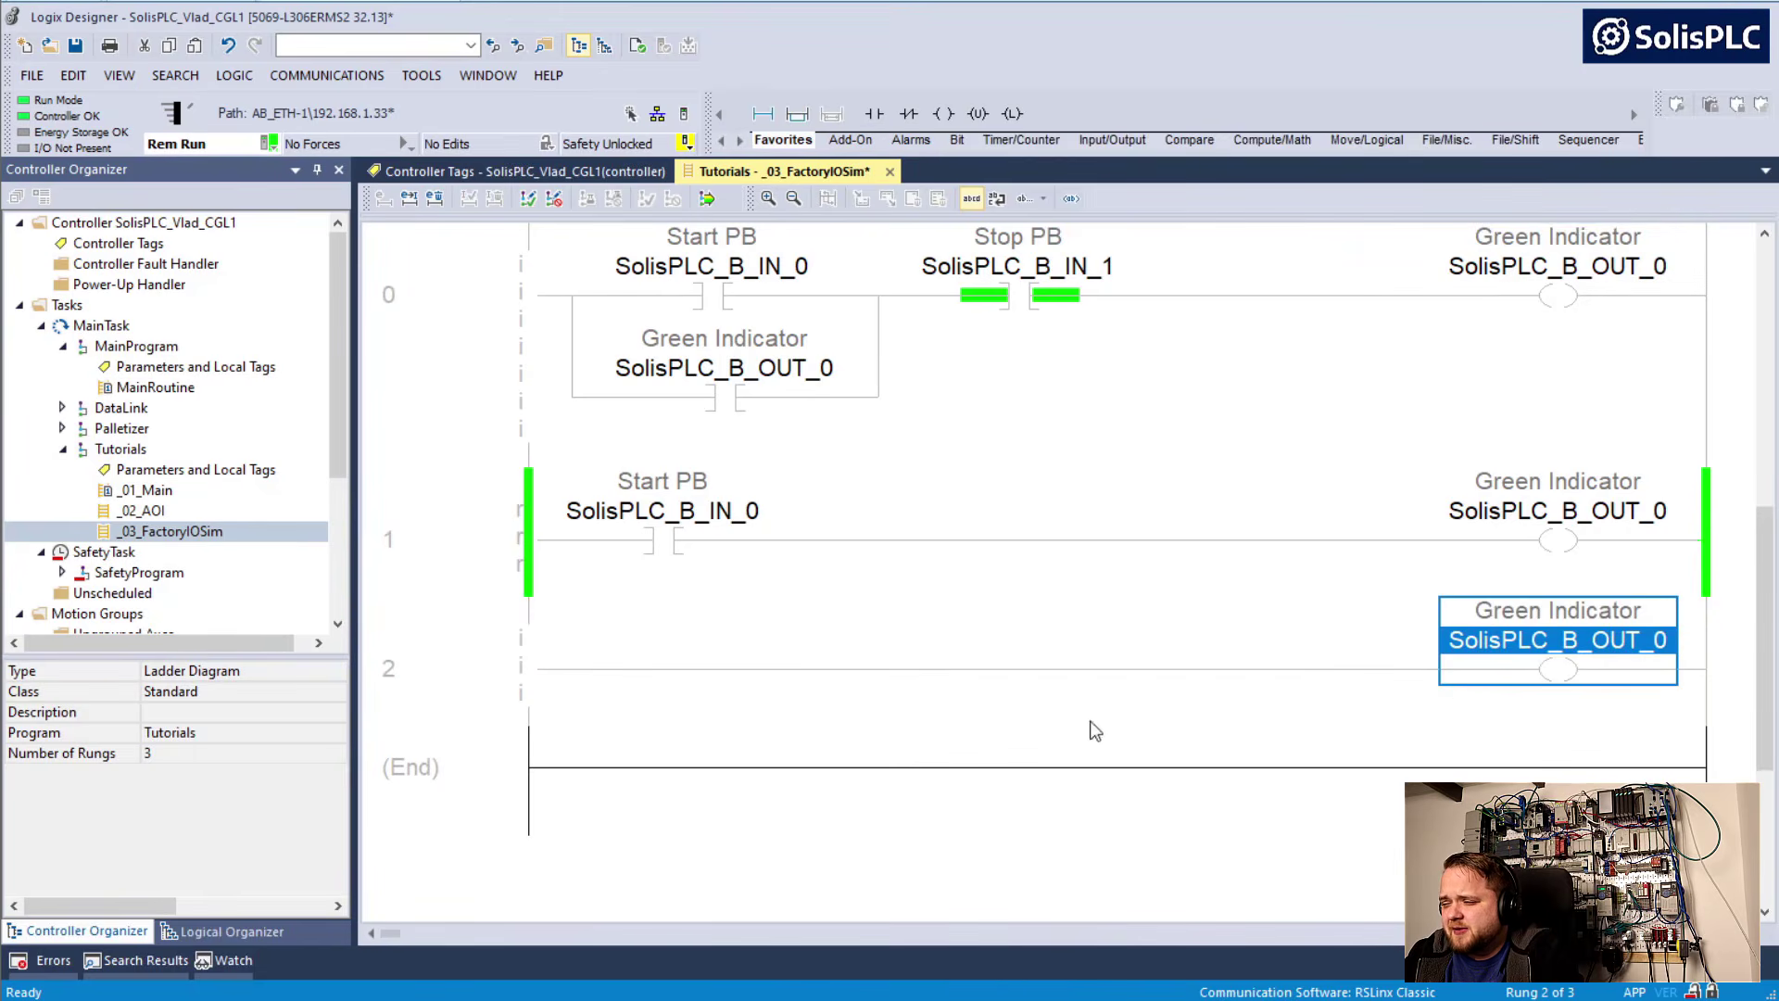
double_click(1515, 669)
type("XIO")
key("Return")
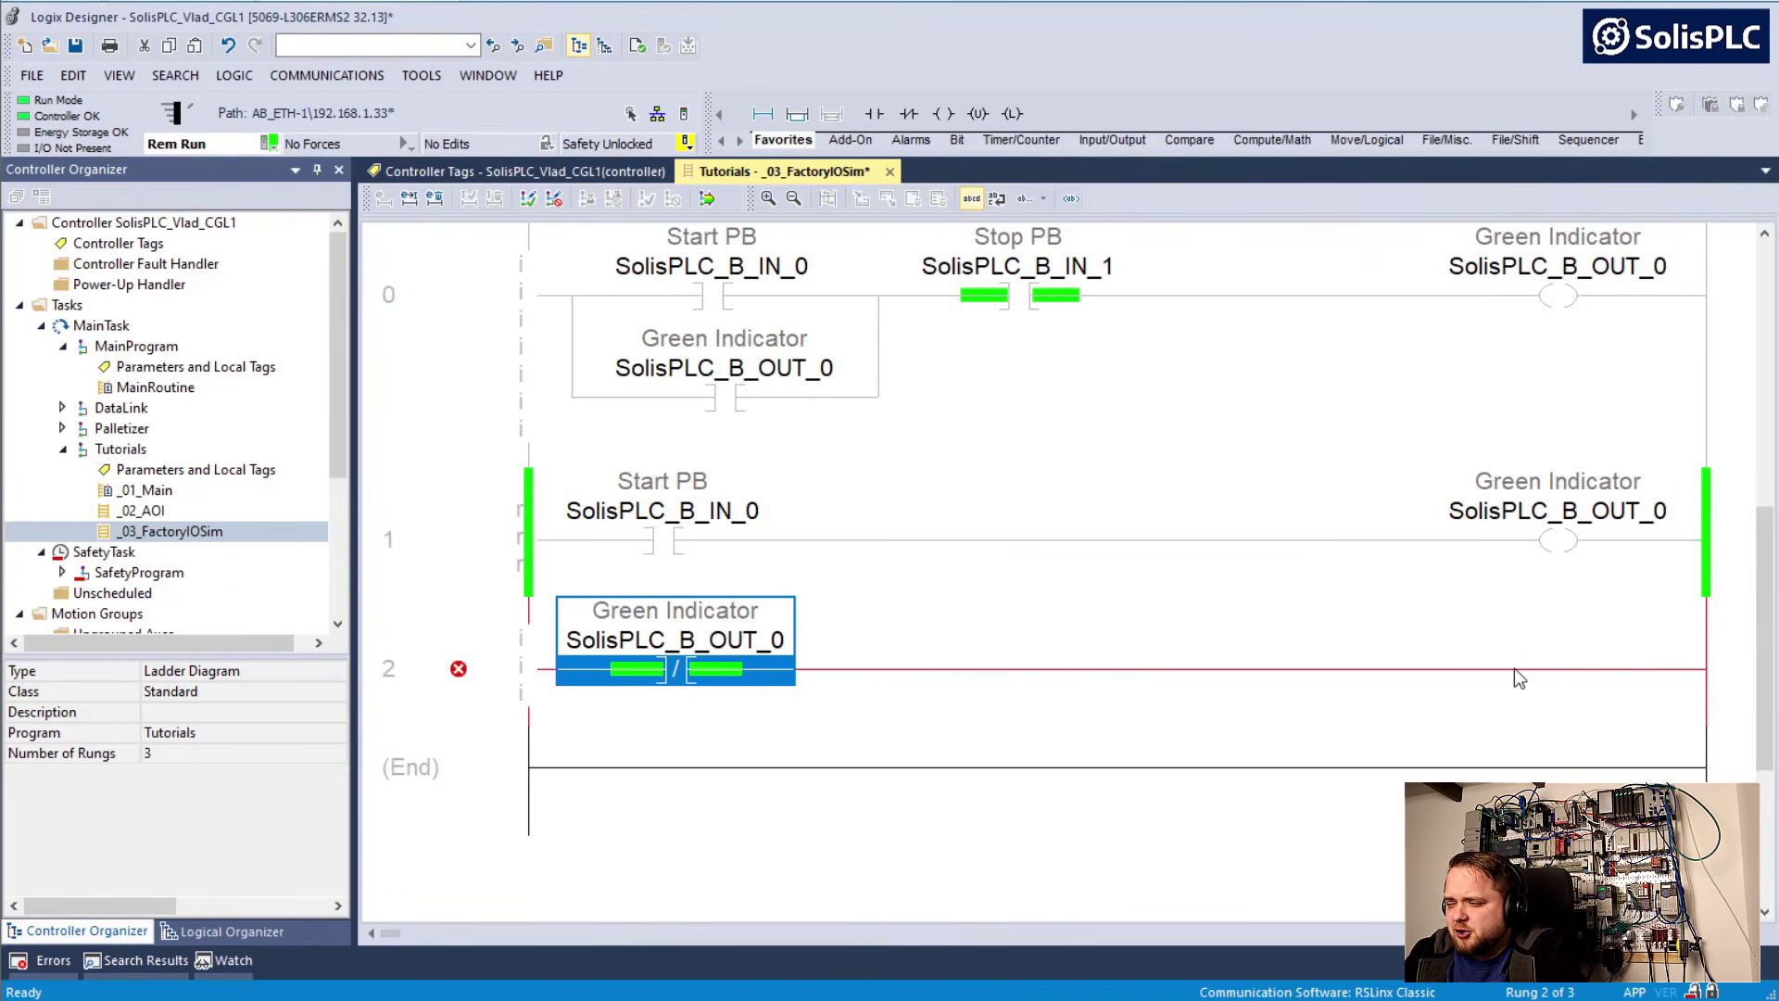
Add an output energize coil to rung 2 and assign it the tag SolisPLC_B_OUT_1
left_click(943, 113)
double_click(1654, 646)
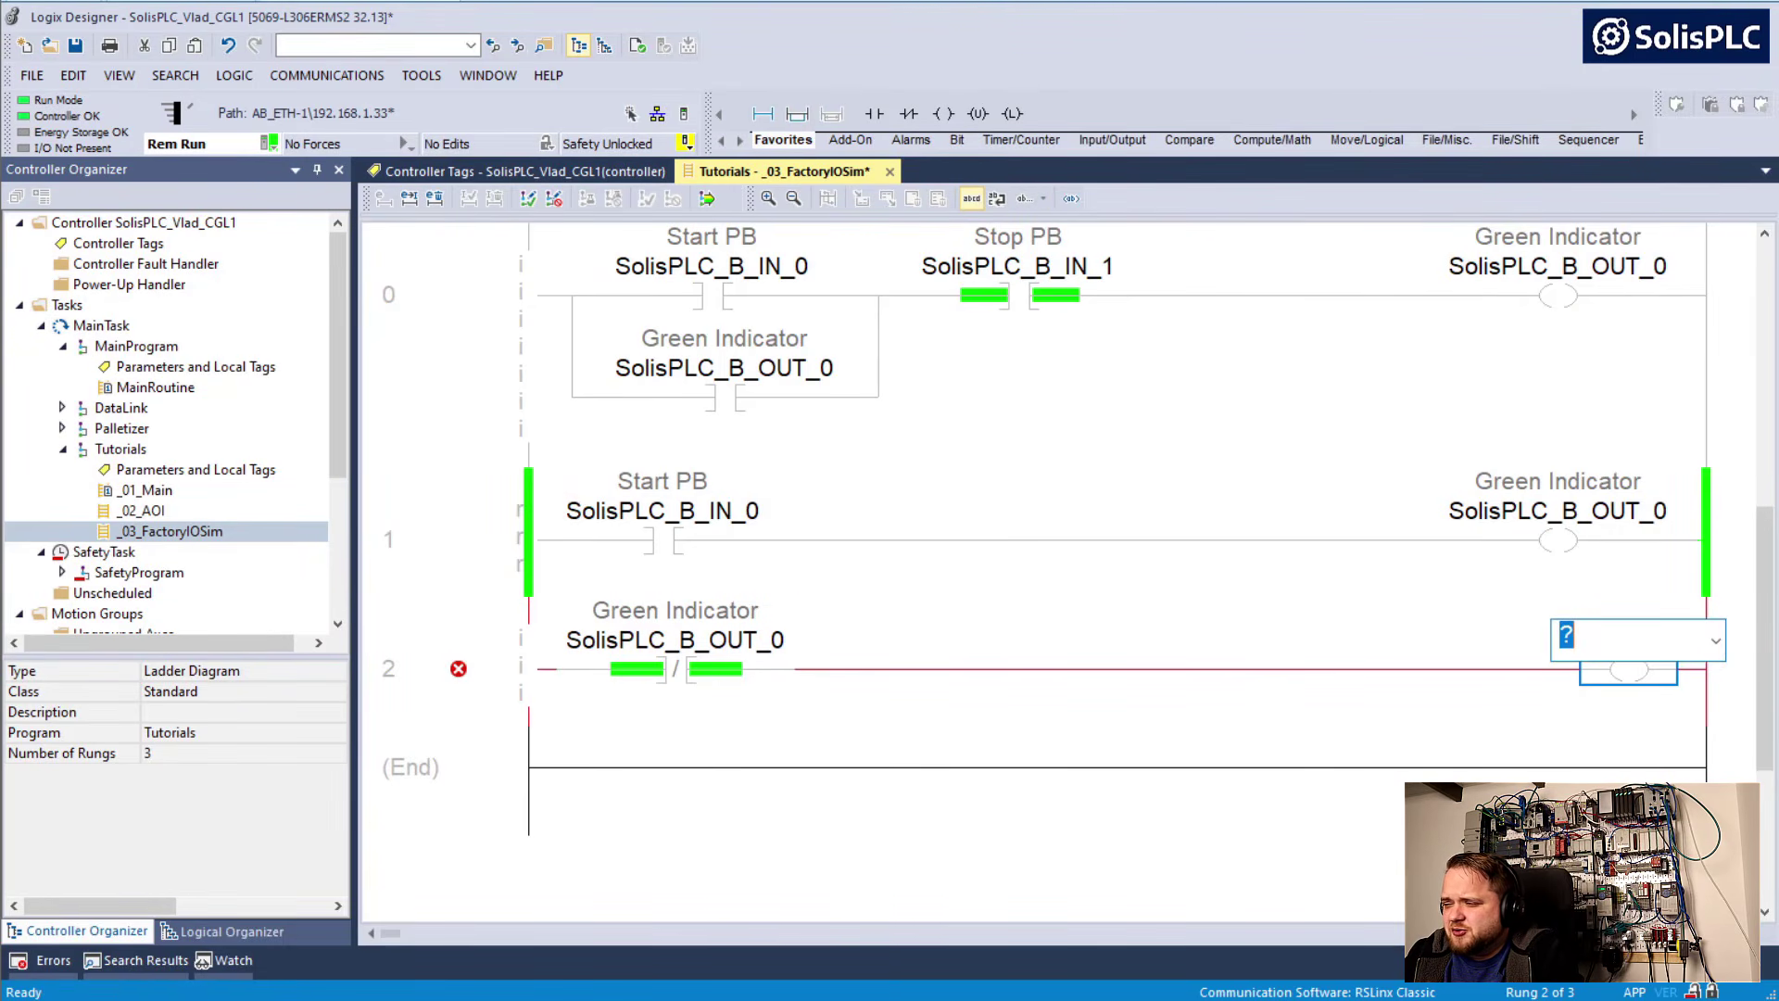
double_click(1565, 267)
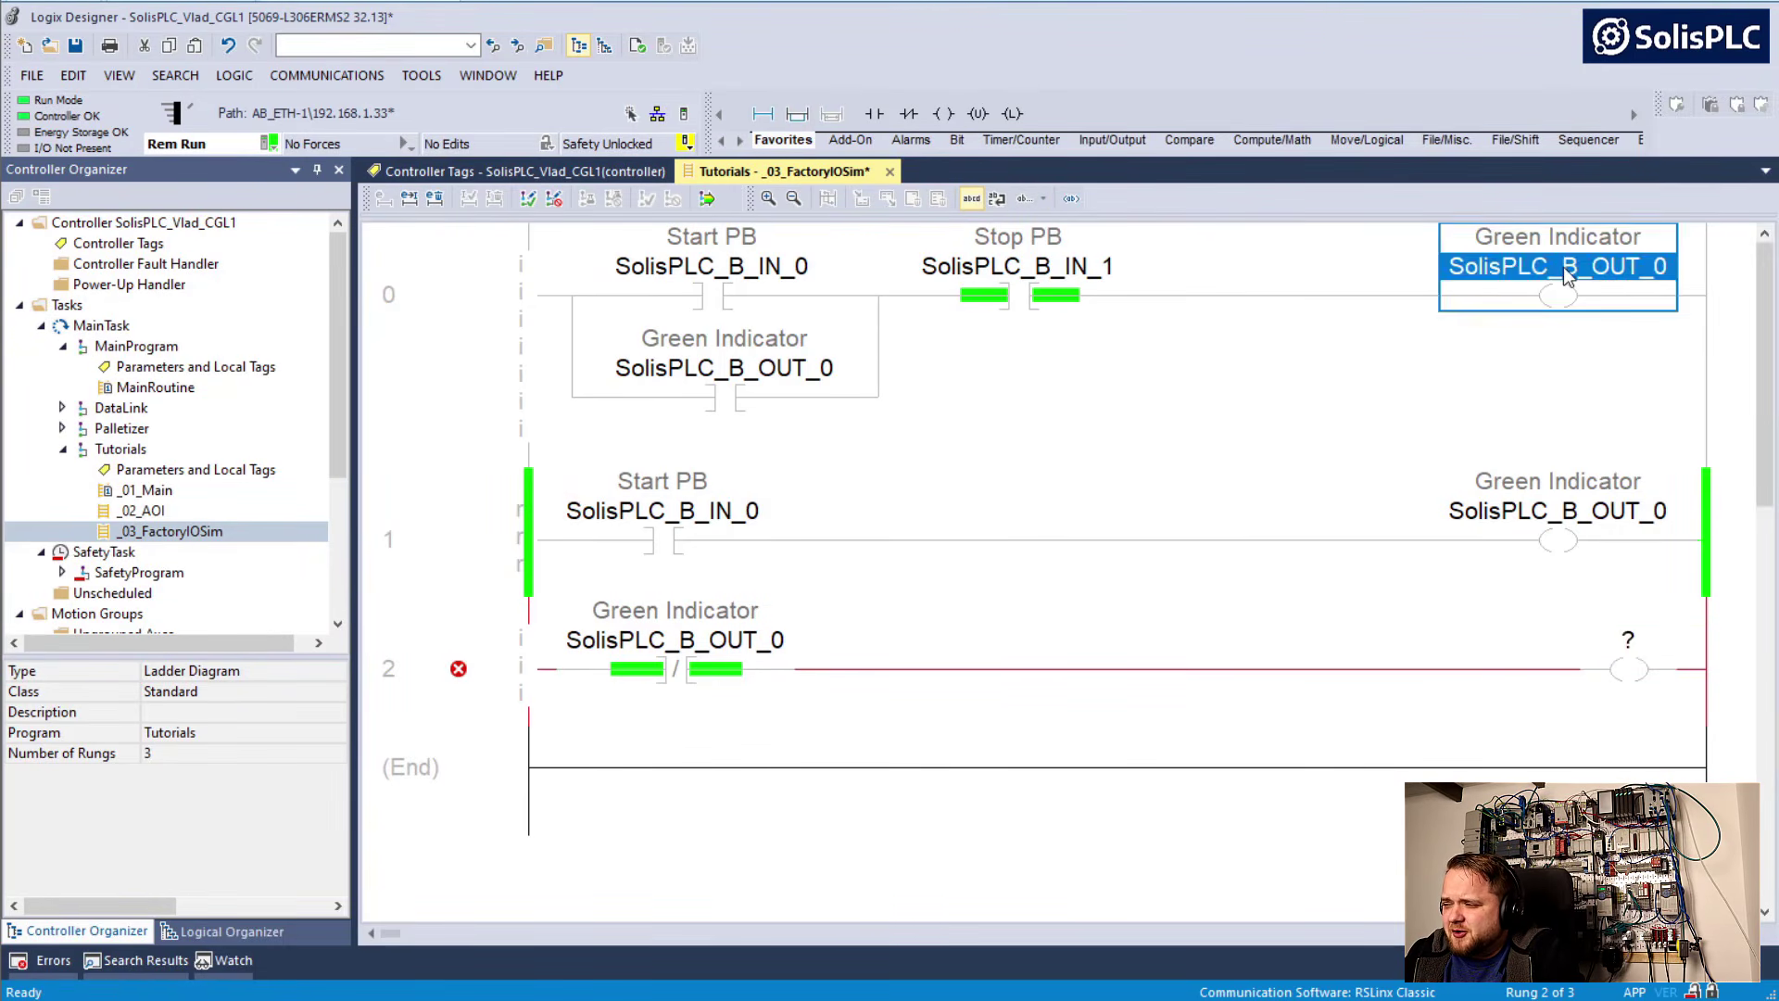
key("ctrl+c")
double_click(1632, 644)
key("ctrl+v")
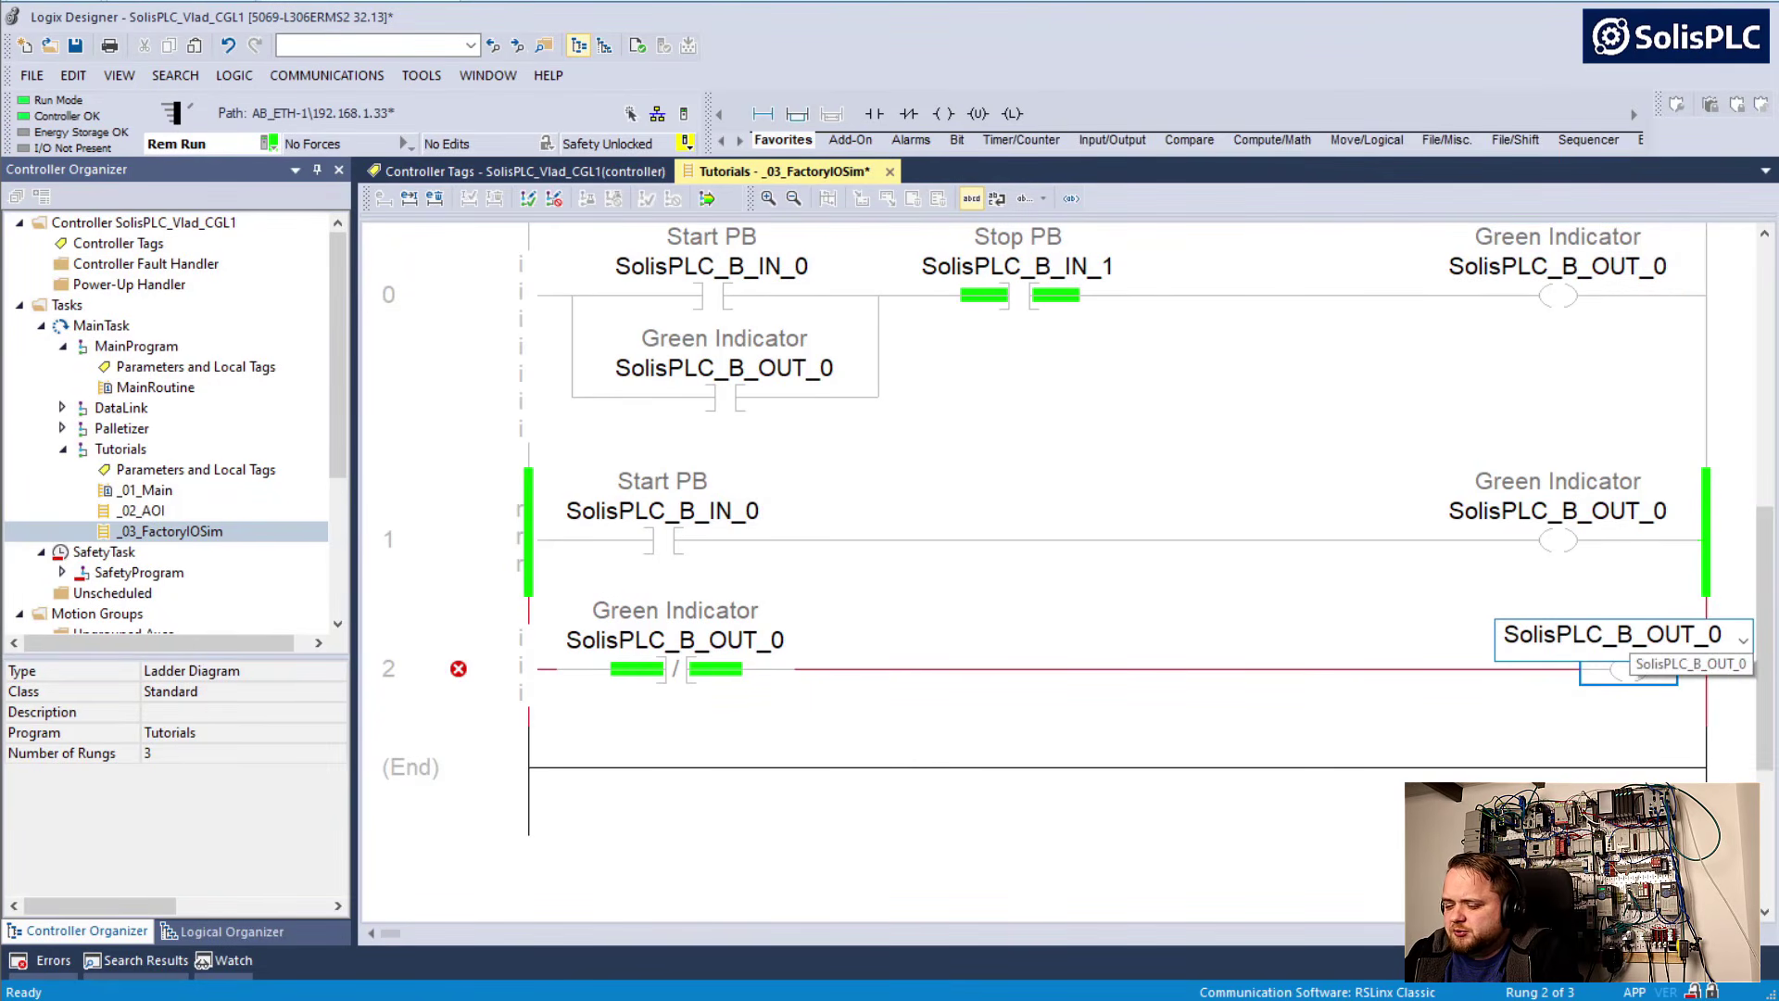
type("1")
key("Return")
Give the SolisPLC_B_OUT_1 coil the main operand description "Red Indicator"
right_click(1594, 642)
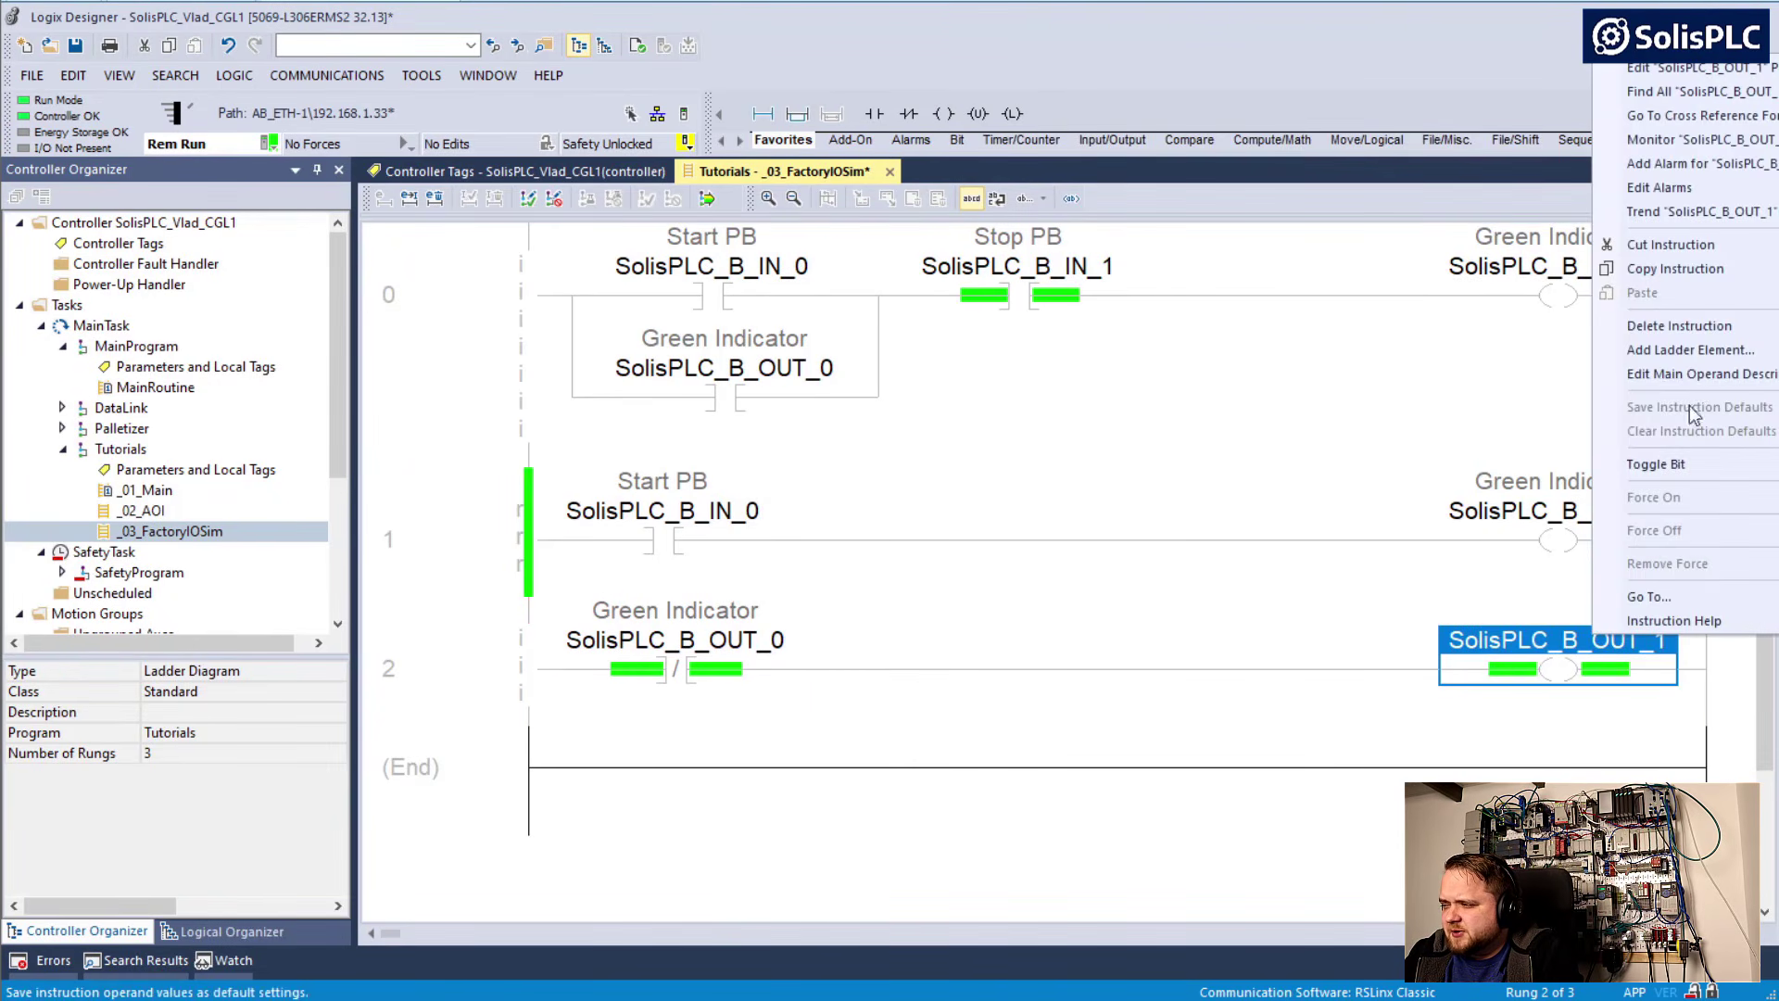
left_click(1694, 374)
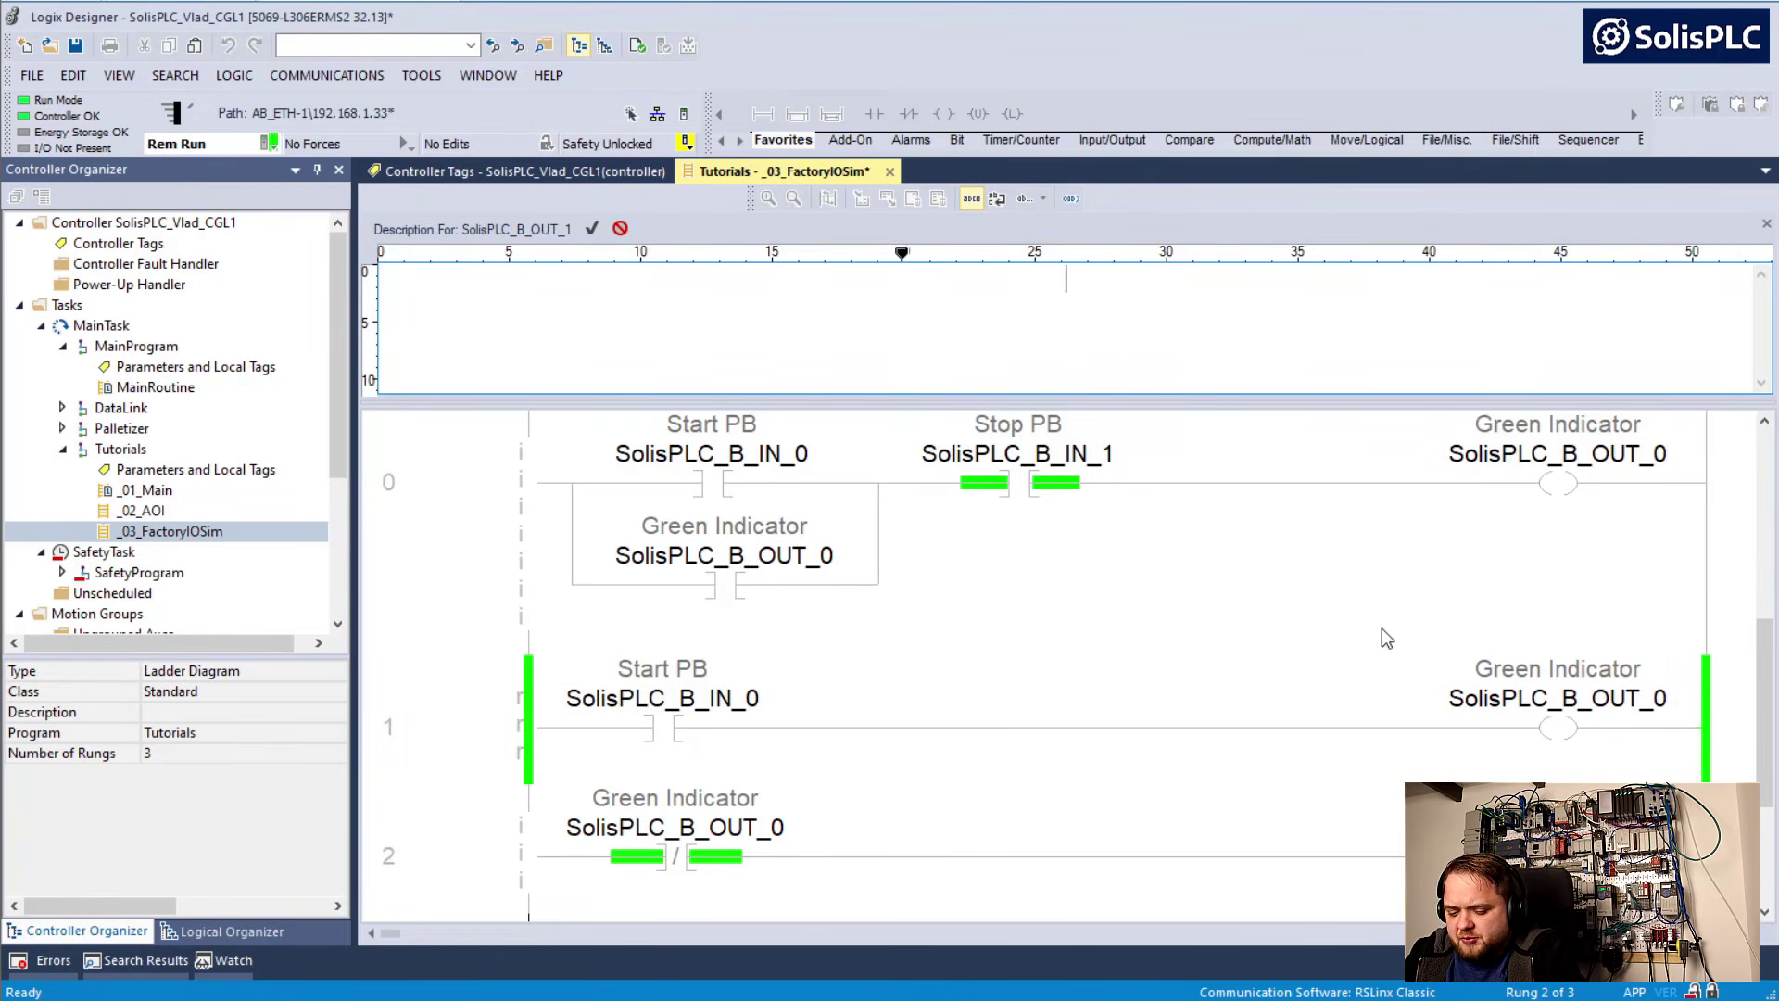
type("Red Indicator")
key("ctrl+Return")
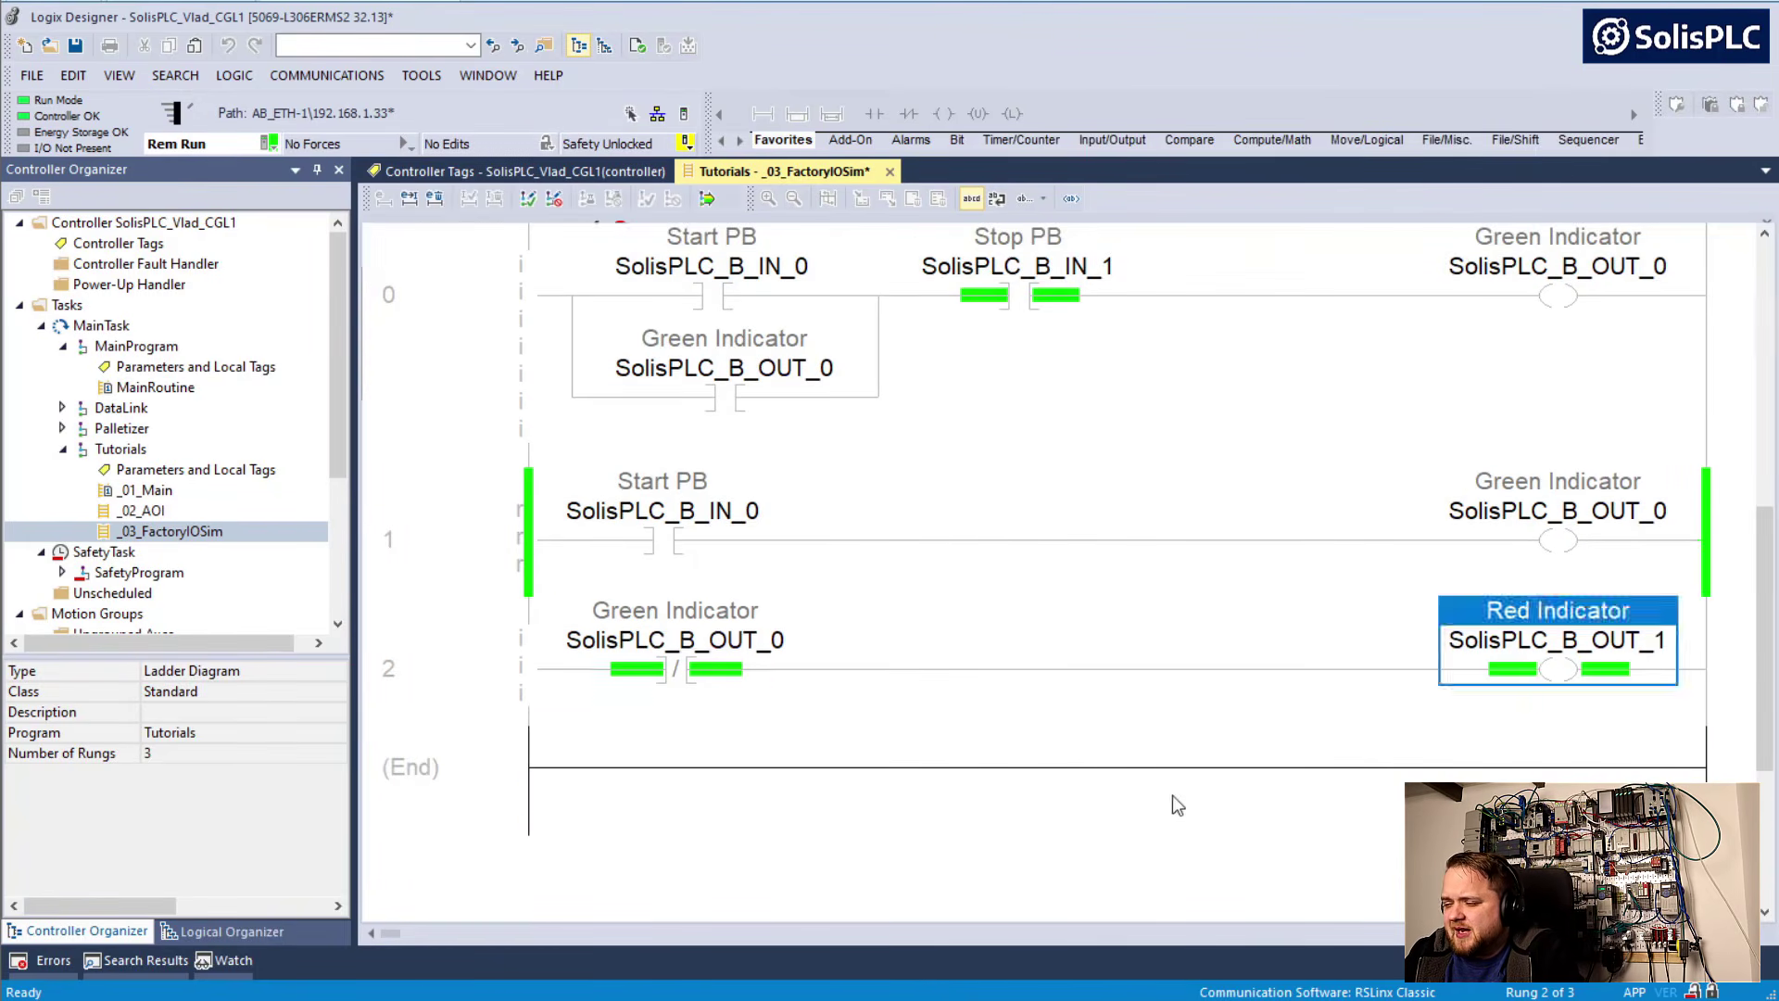
Finalize all edits in the Tutorials program, accepting the modified rung 0 and the new red indicator rung
left_click(682, 641)
left_click(519, 427)
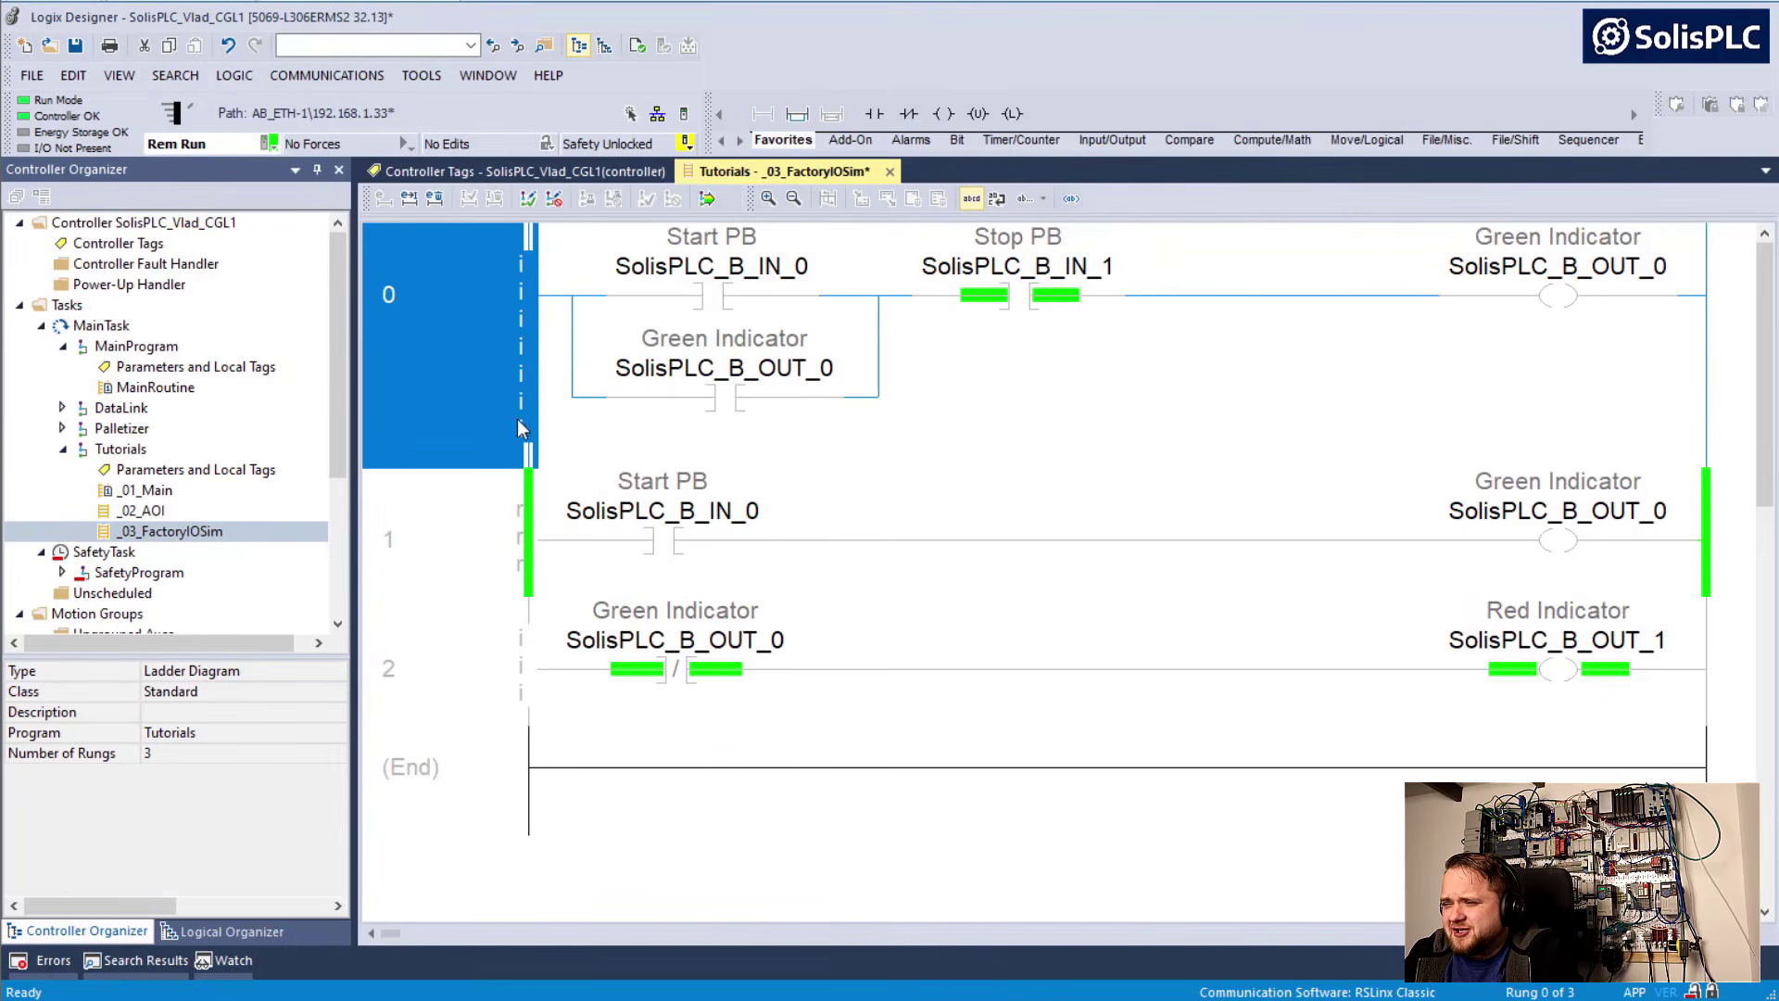
left_click(704, 199)
left_click(738, 765)
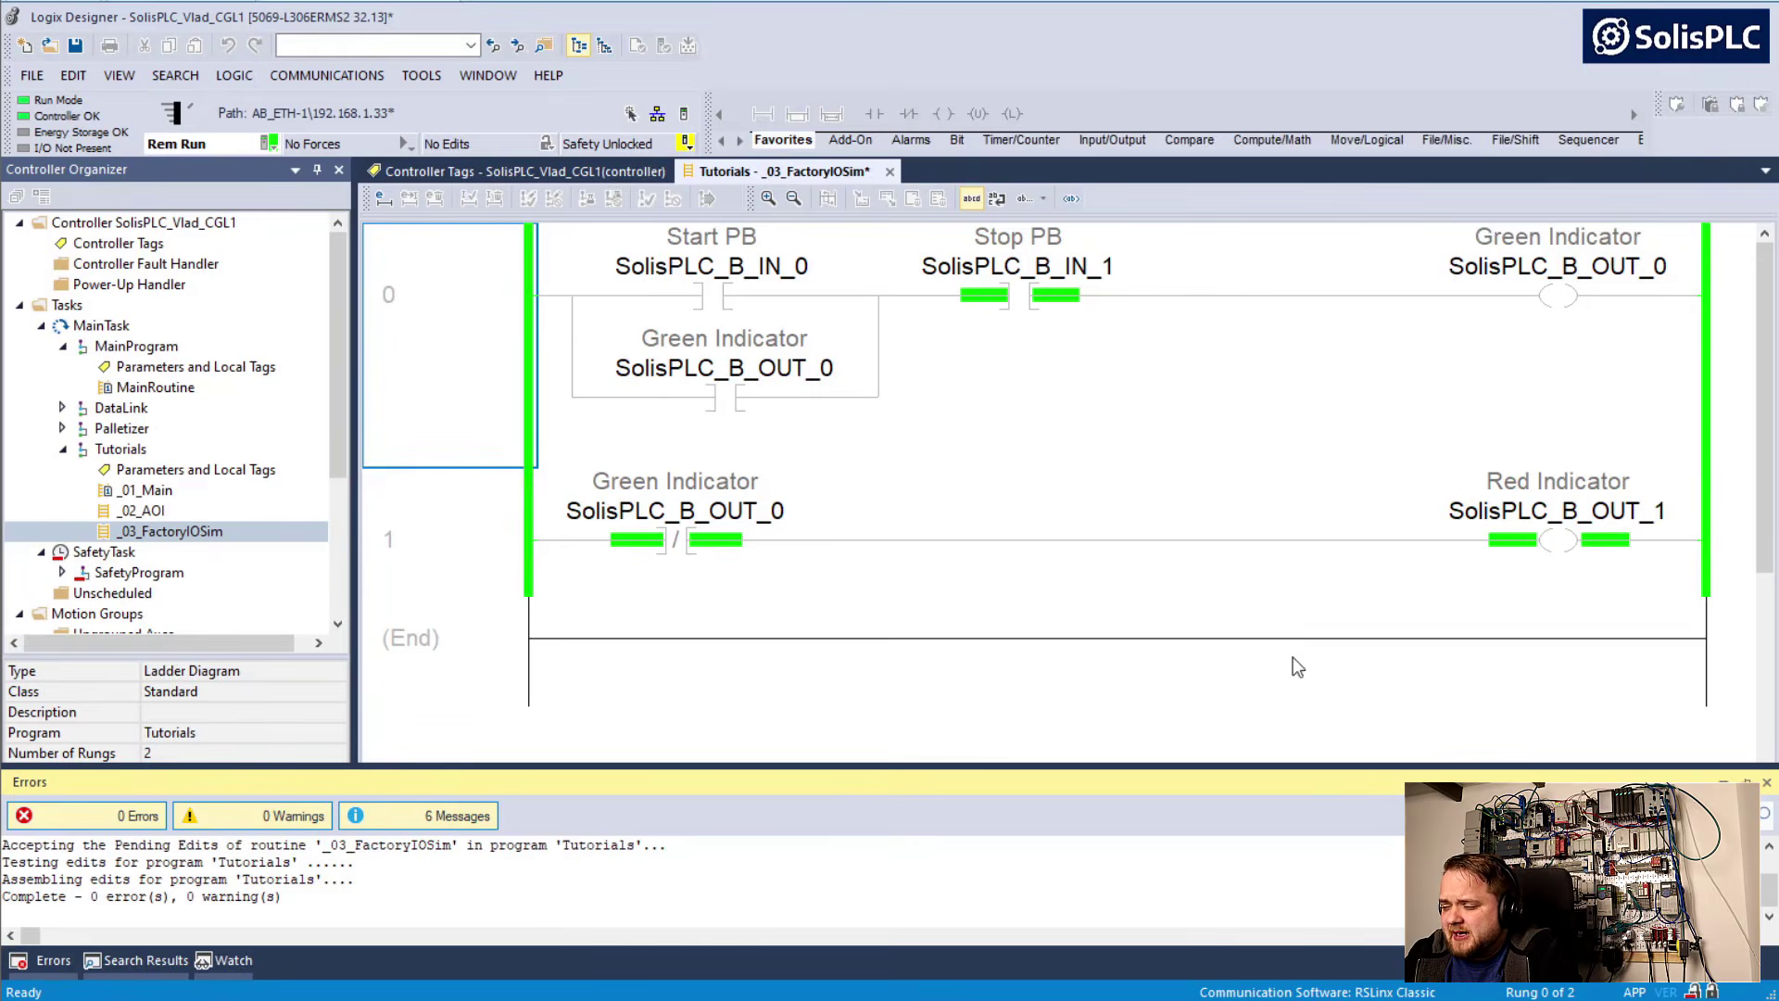
Switch to Factory IO and operate the cabinet's Start Button 0 to test the start and seal-in logic
key("alt+Tab")
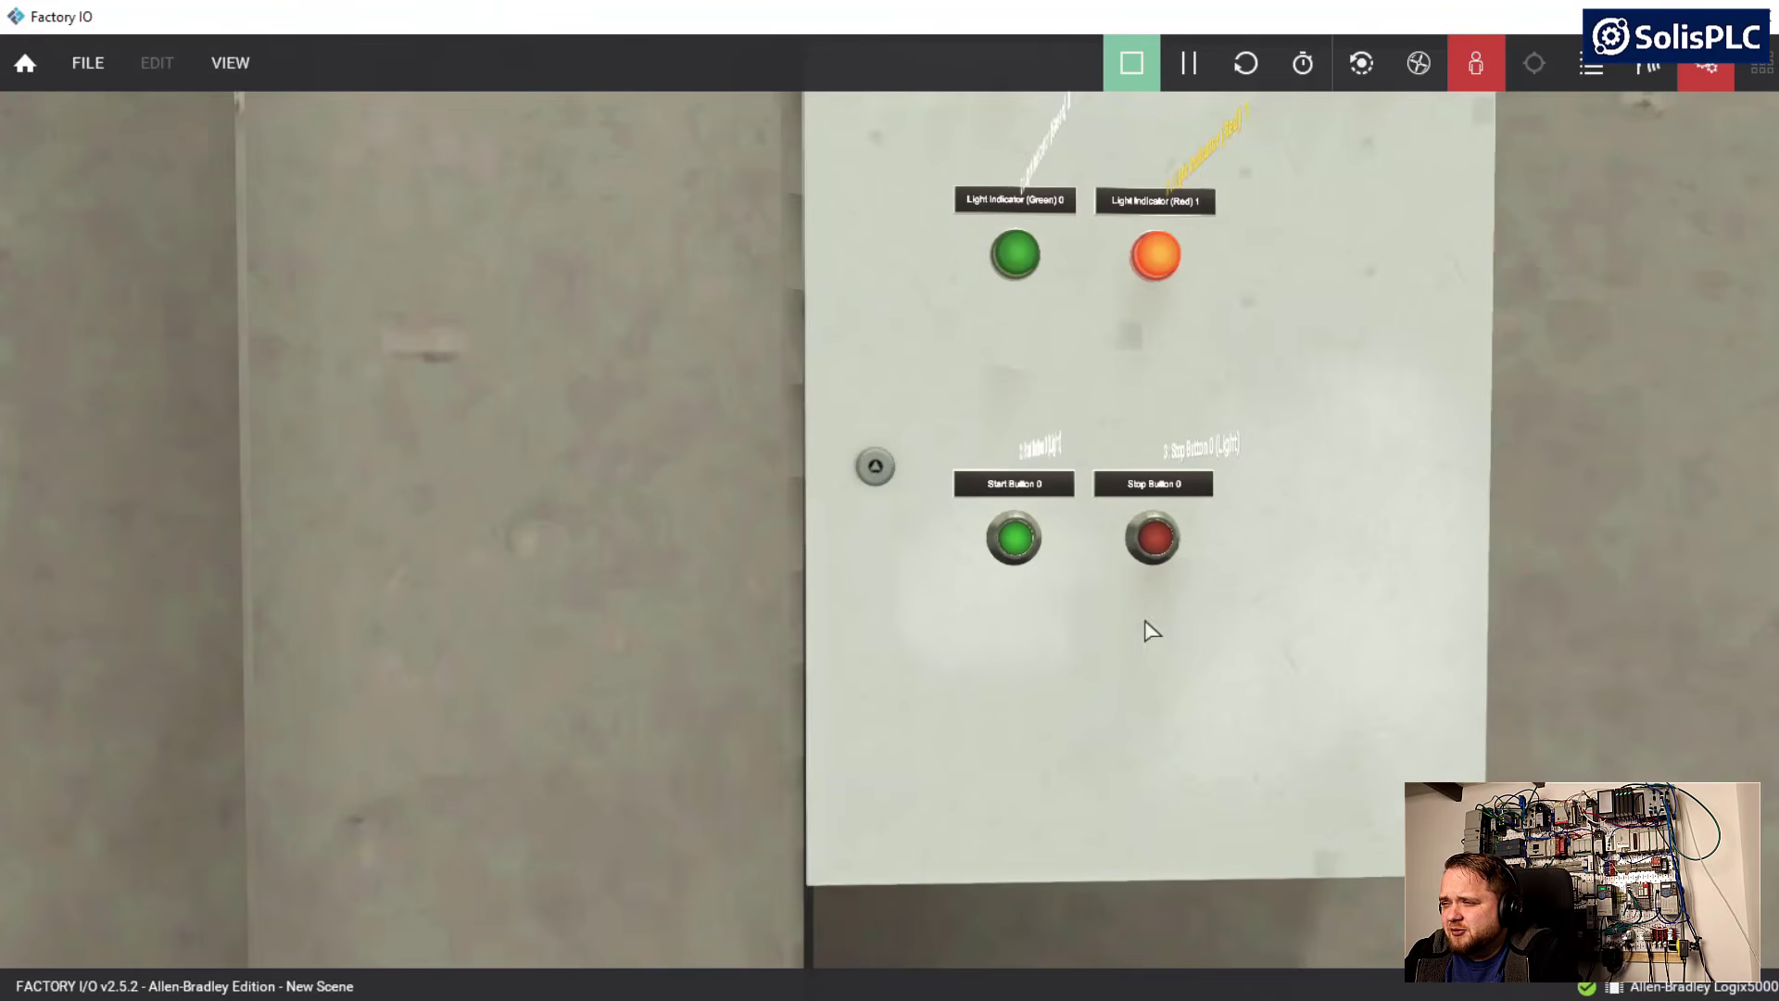
right_click_drag(1144, 618, 1112, 570)
key("d")
key("w")
key("s")
right_click_drag(1123, 450, 1140, 492)
key("d")
key("a")
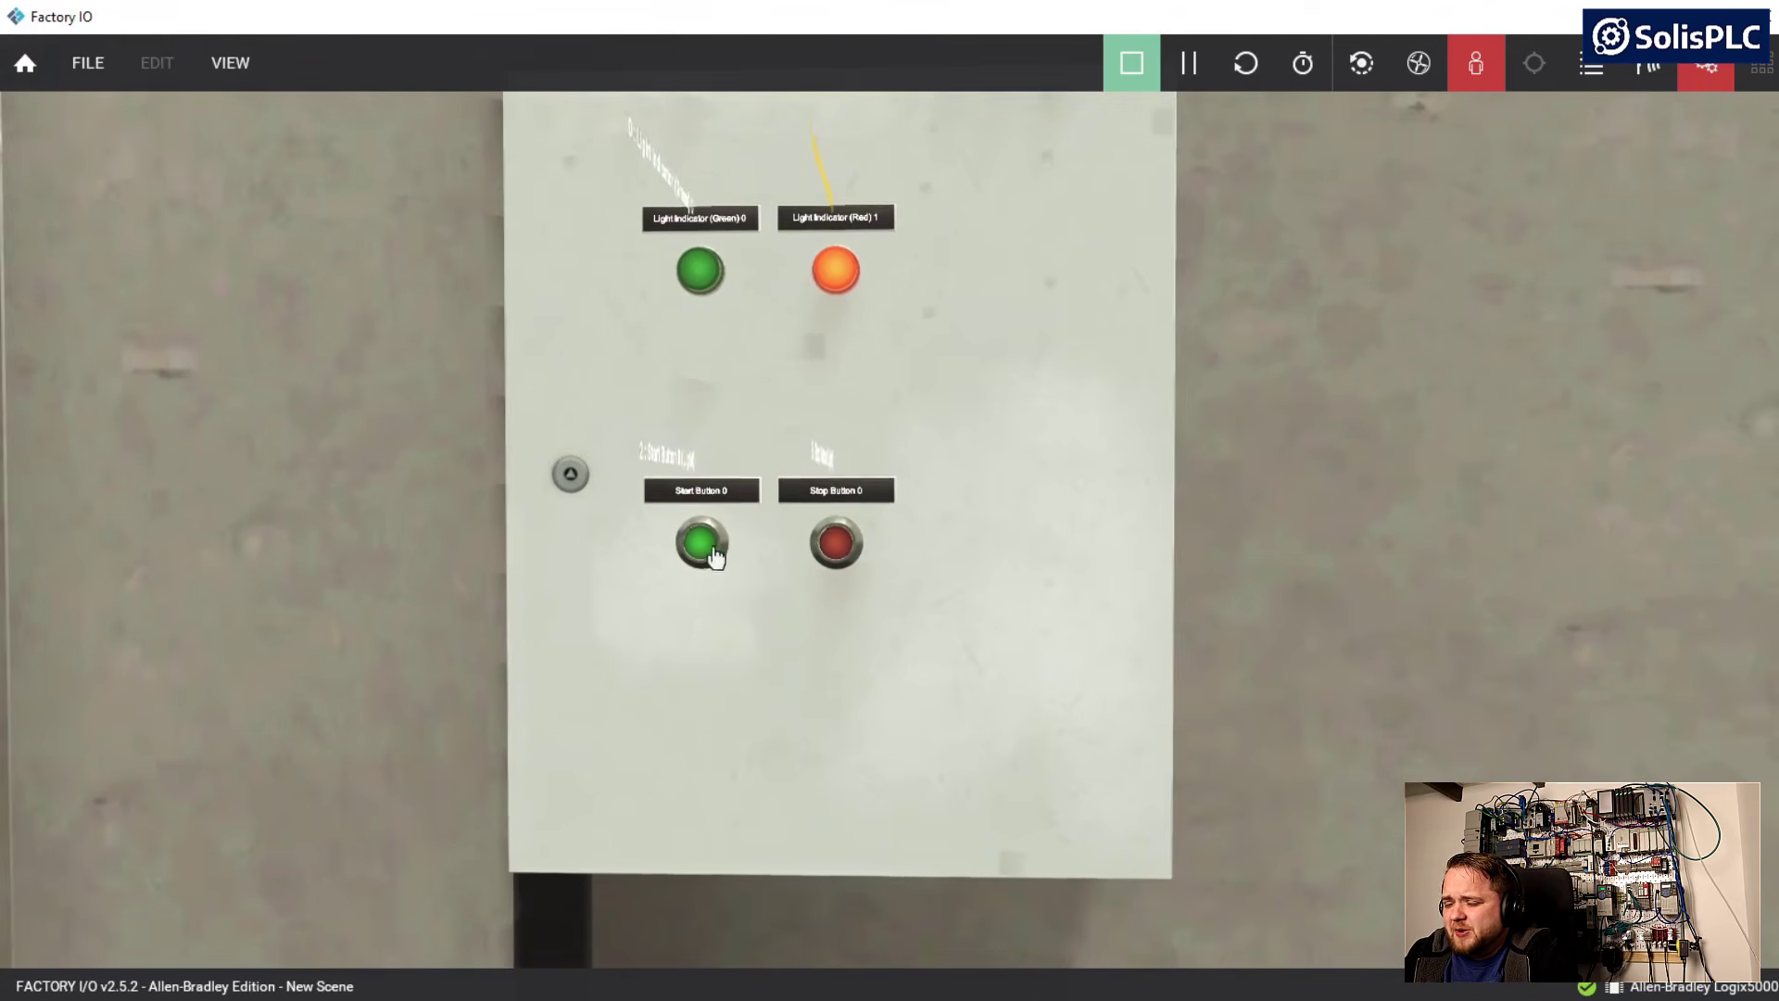
key("w")
key("a")
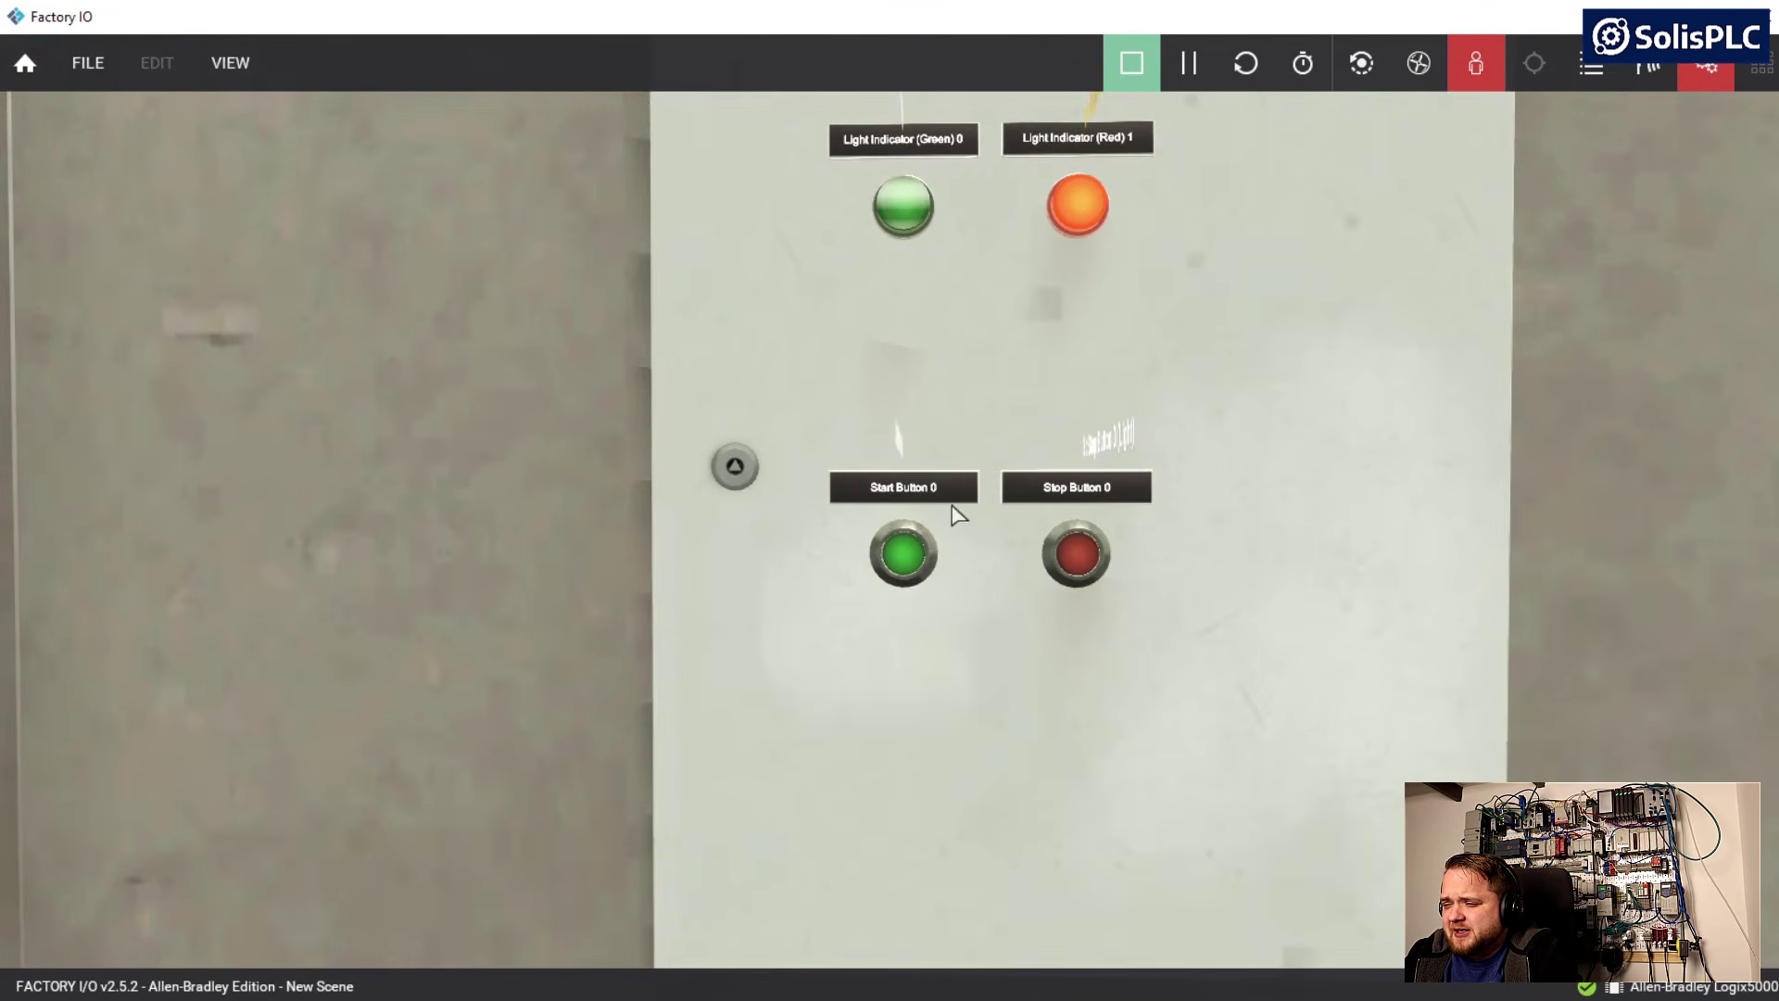
left_click(905, 555)
Operate the cabinet's Stop Button 0 to test that it resets the green and red light indicators
right_click_drag(1025, 655, 862, 640)
key("s")
key("d")
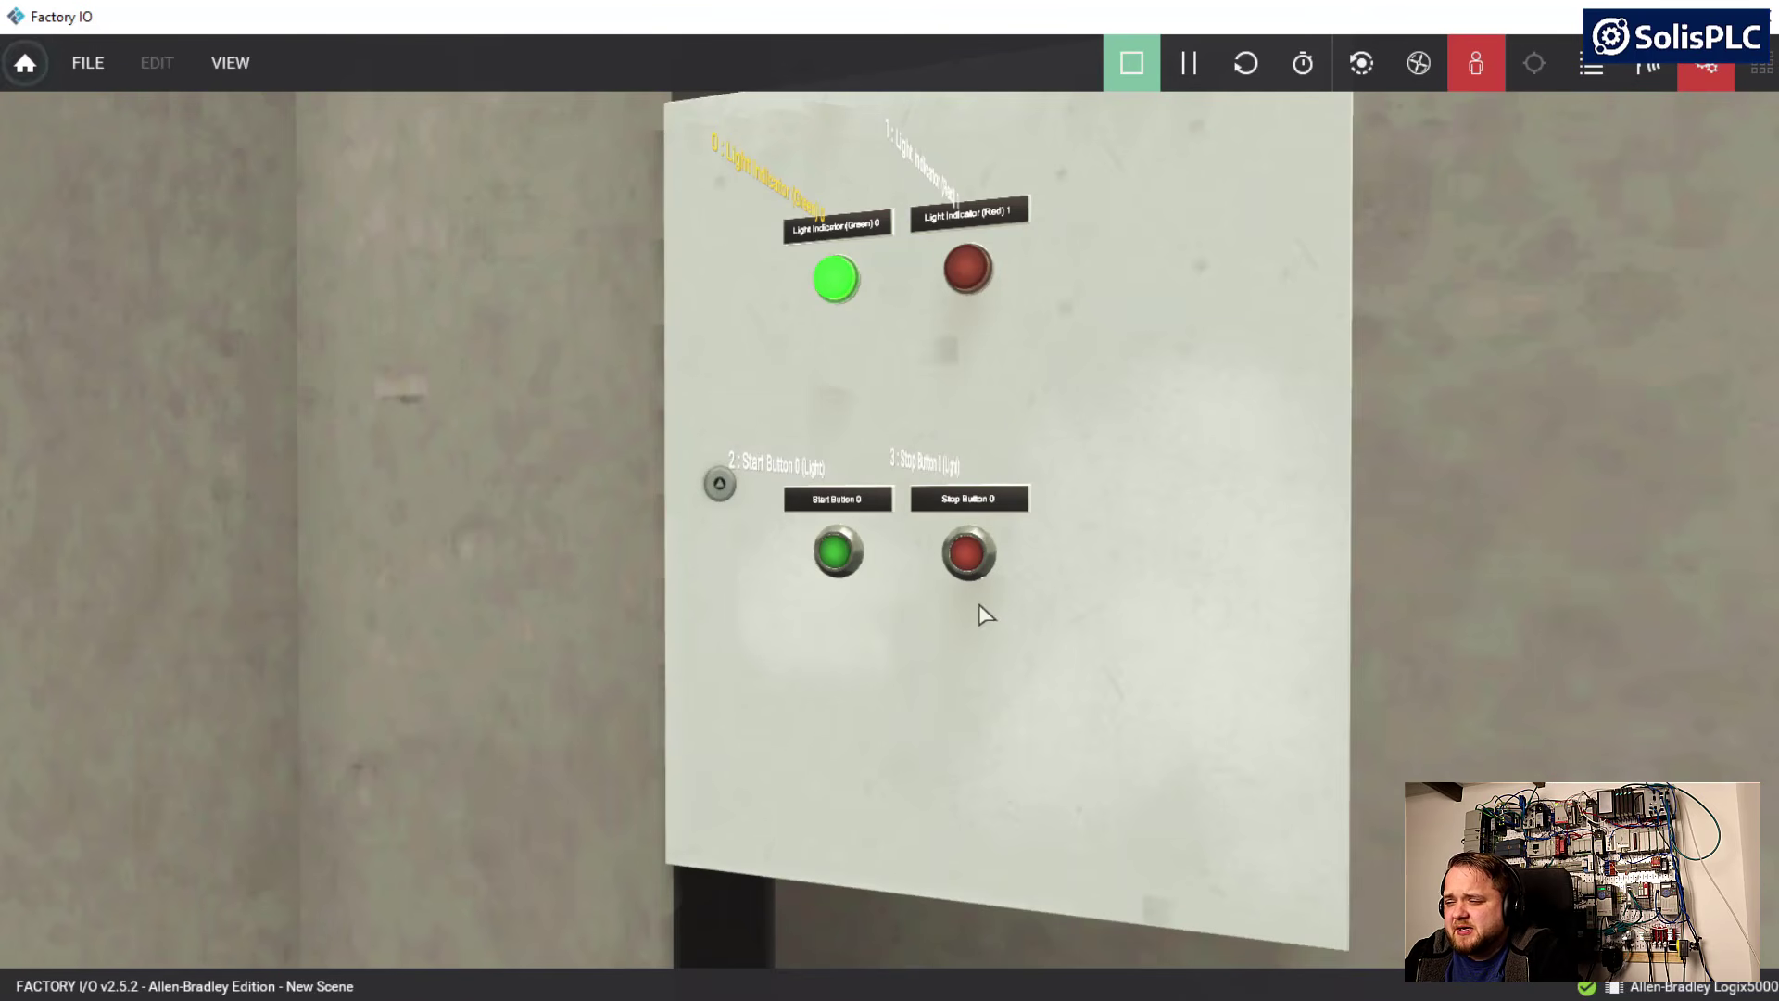
left_click(975, 569)
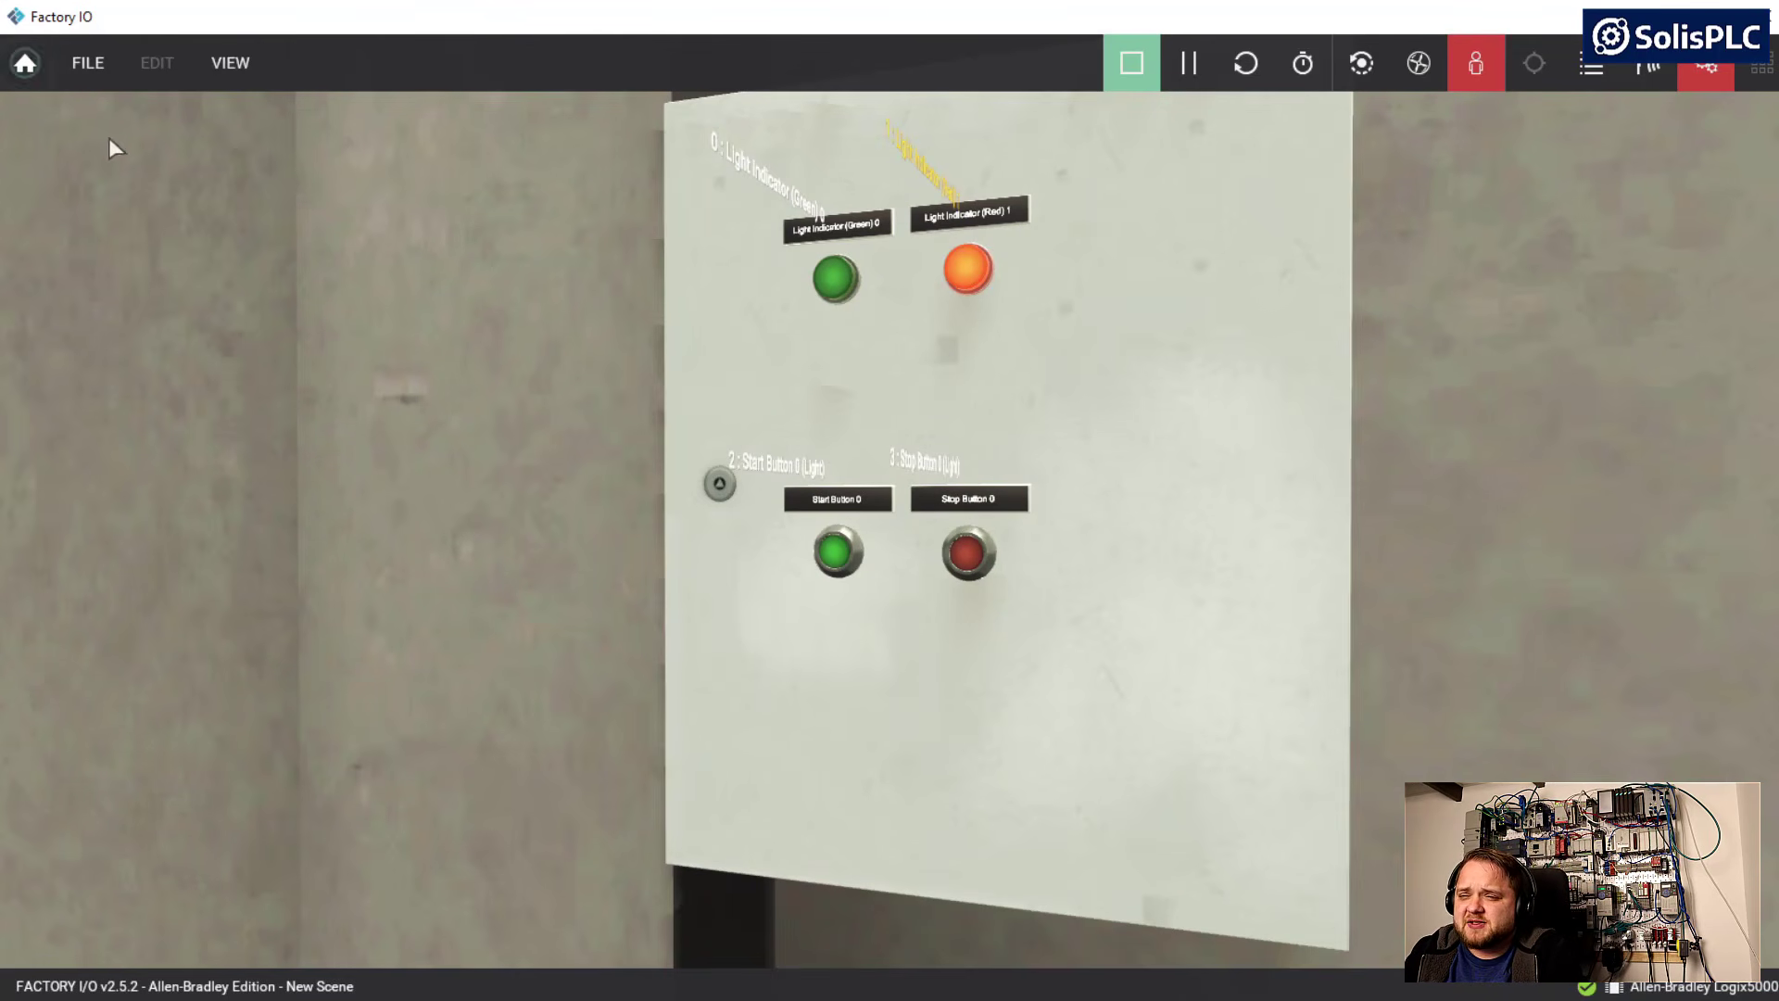
left_click(100, 78)
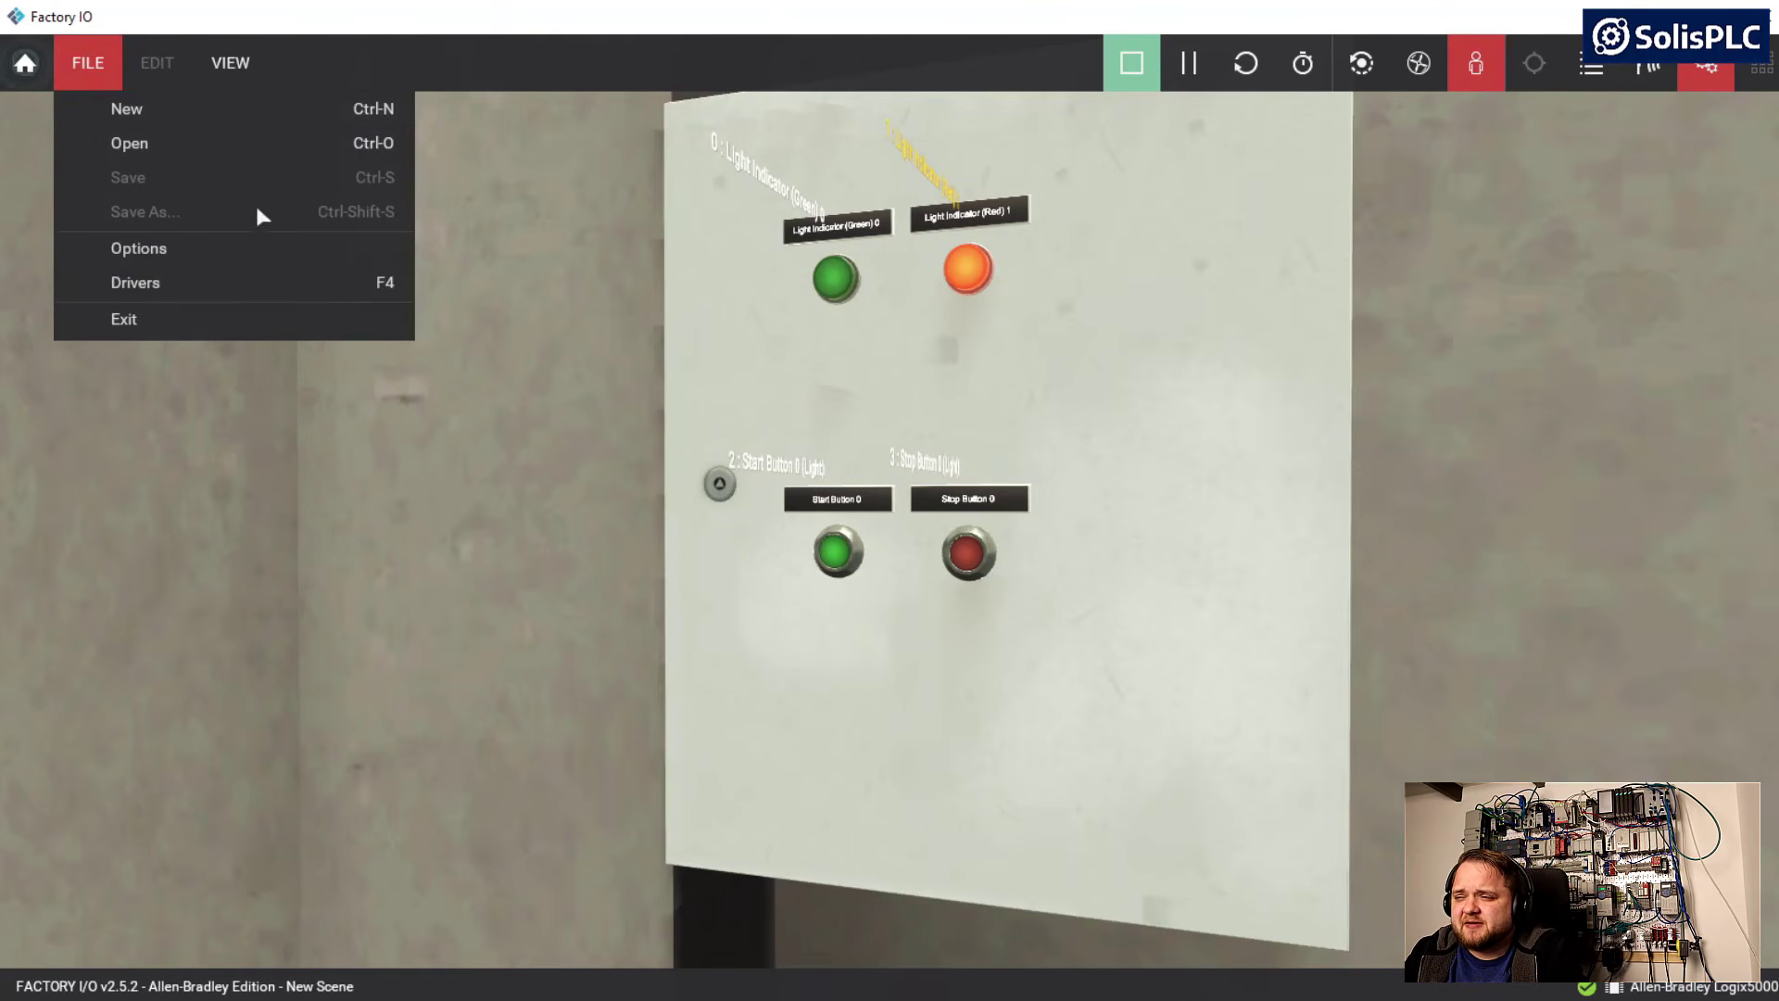
left_click(558, 460)
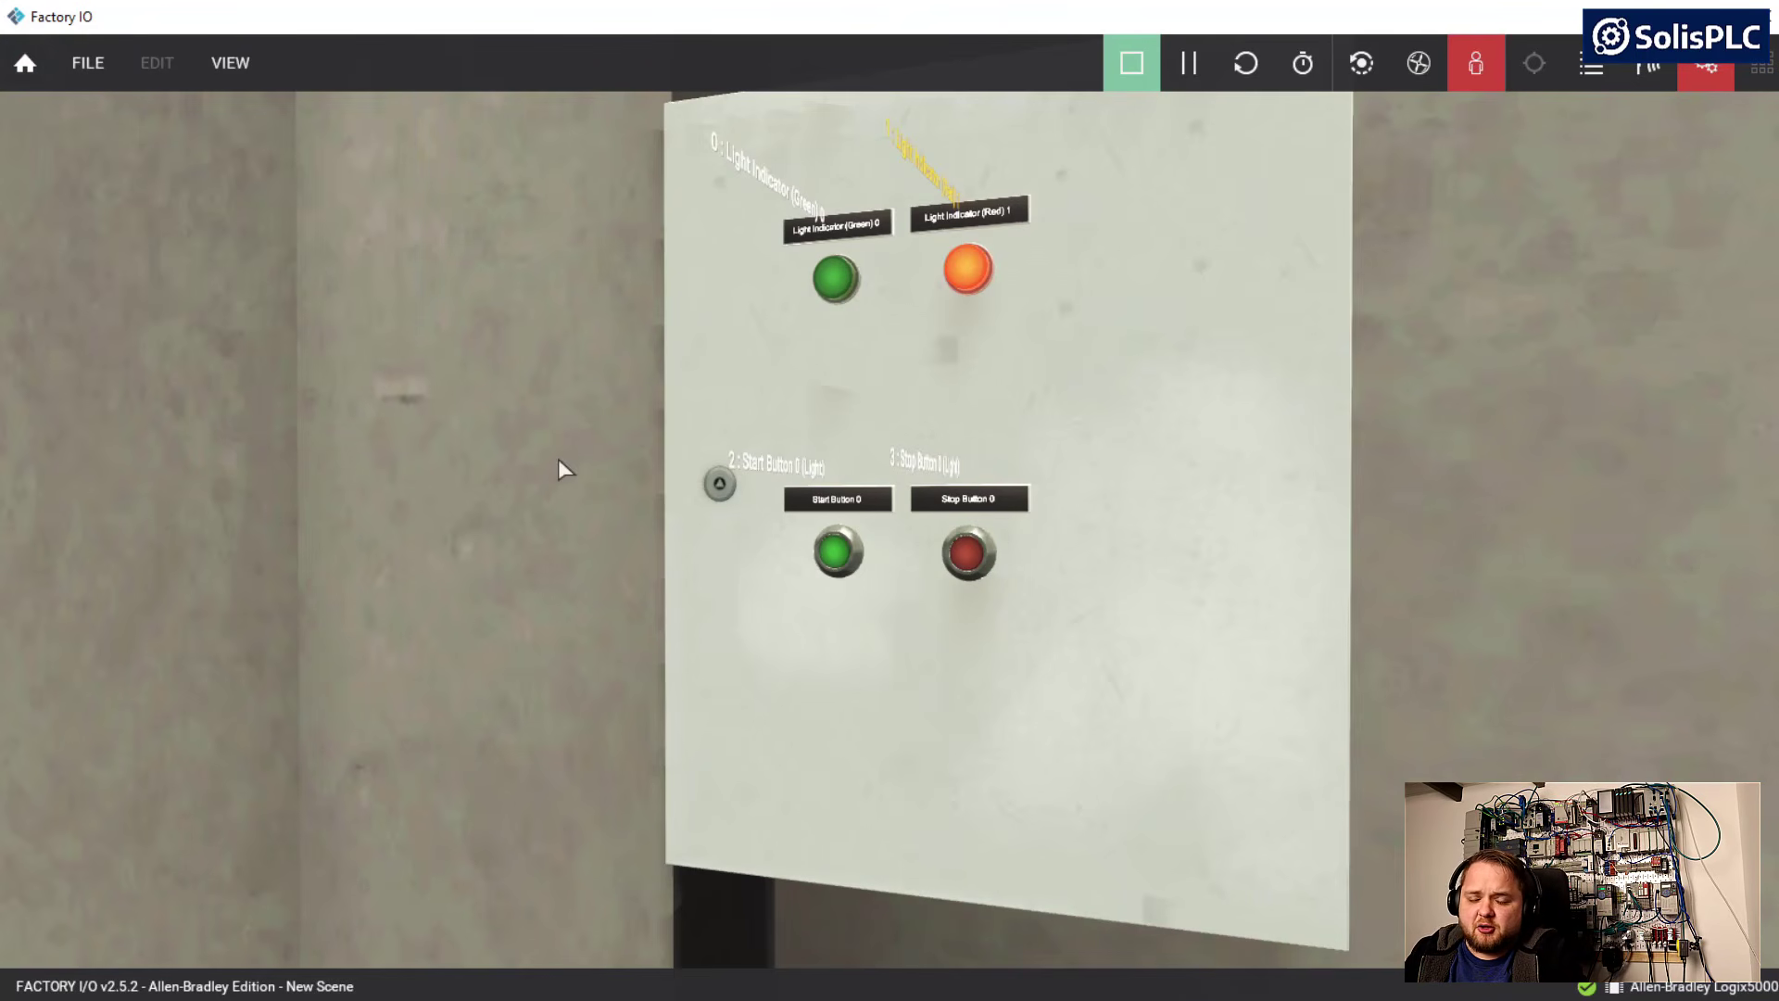